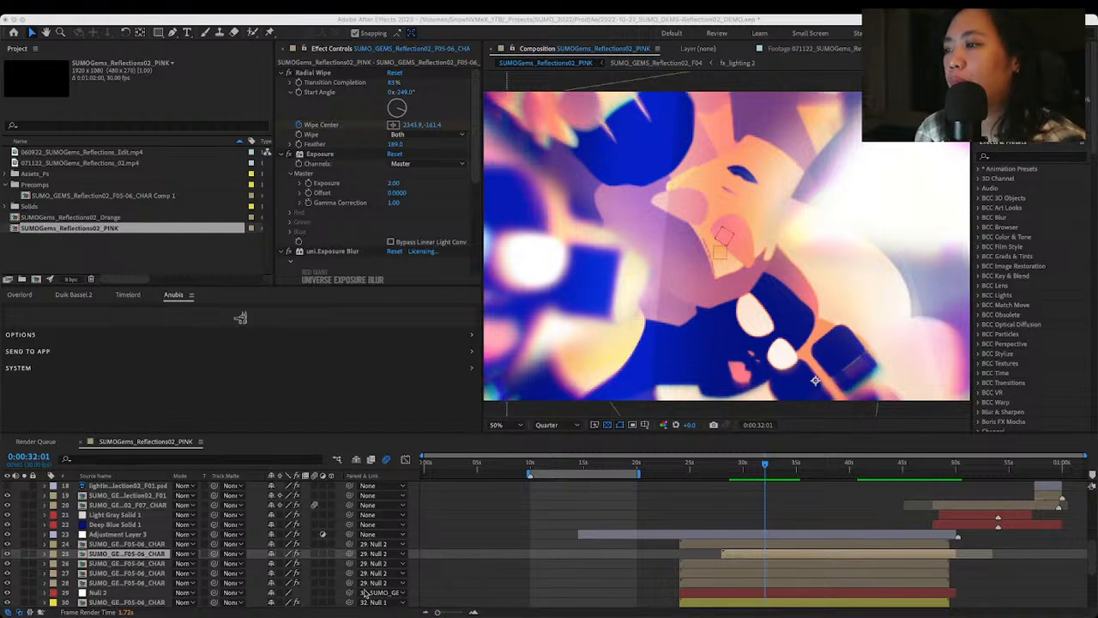
Preview the SUMOGems_Reflections02_PINK composition at several times, finishing with the playhead at 0:00:00:10
left_click(481, 462)
left_click(547, 462)
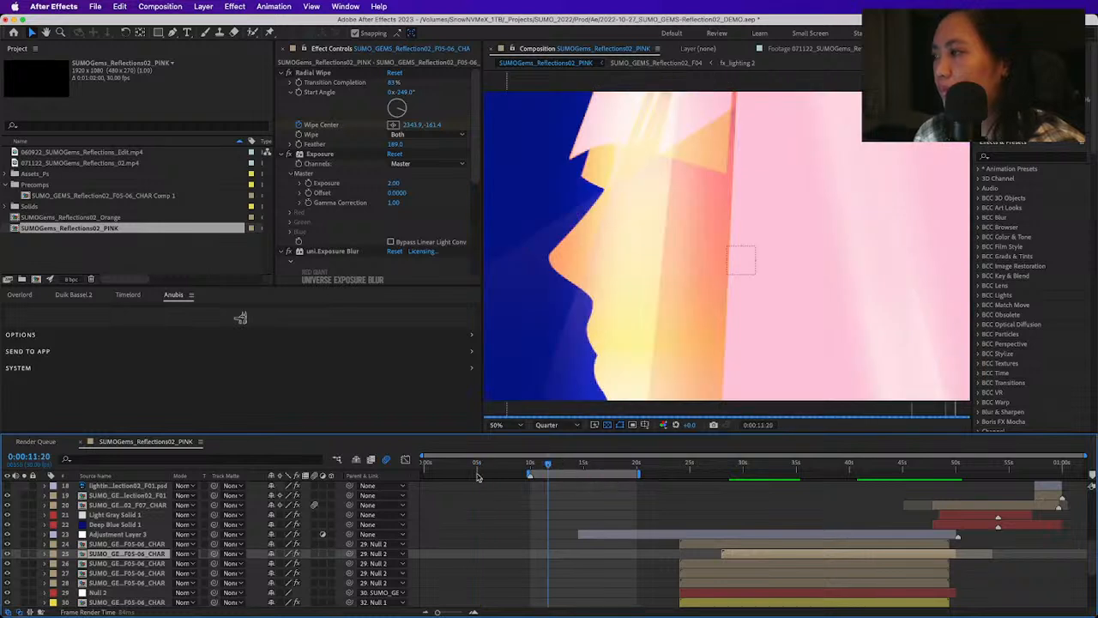
left_click(427, 464)
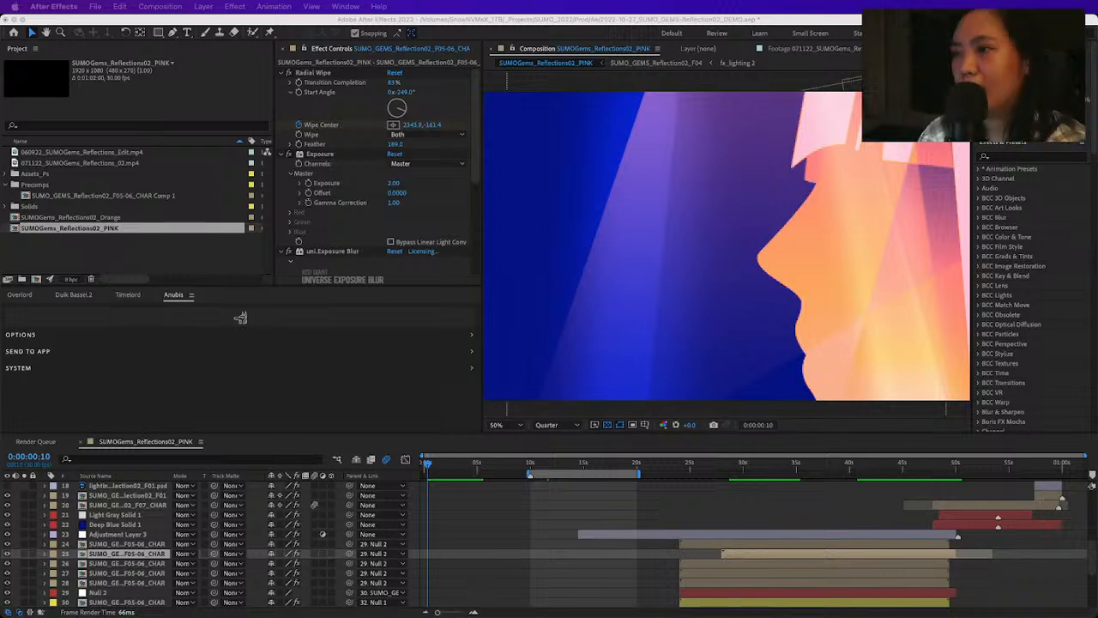
Collapse the Precomps folder in the project and leave it selected
left_click(98, 245)
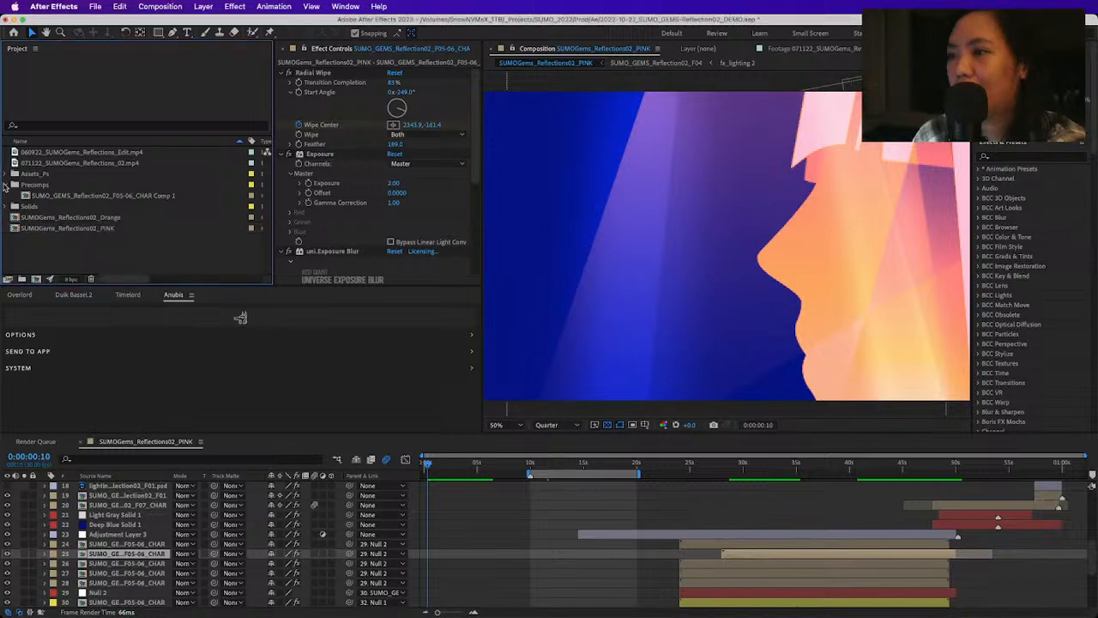
left_click(5, 185)
left_click(38, 185)
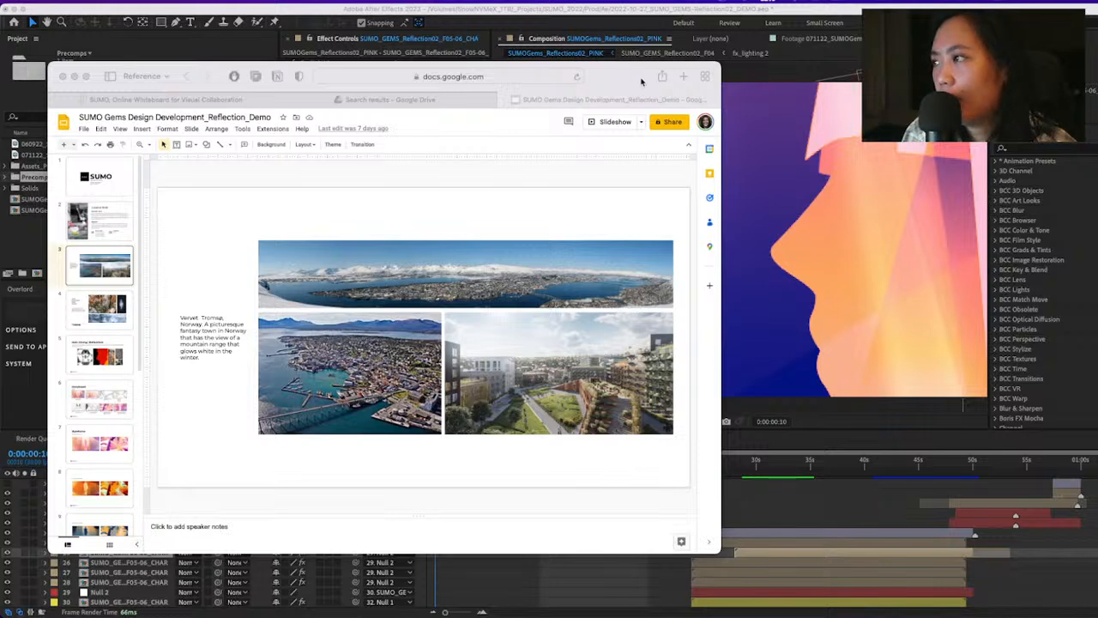
Switch to the Google Slides deck, enlarge its browser window and show the THEME slide
left_click(610, 82)
double_click(610, 83)
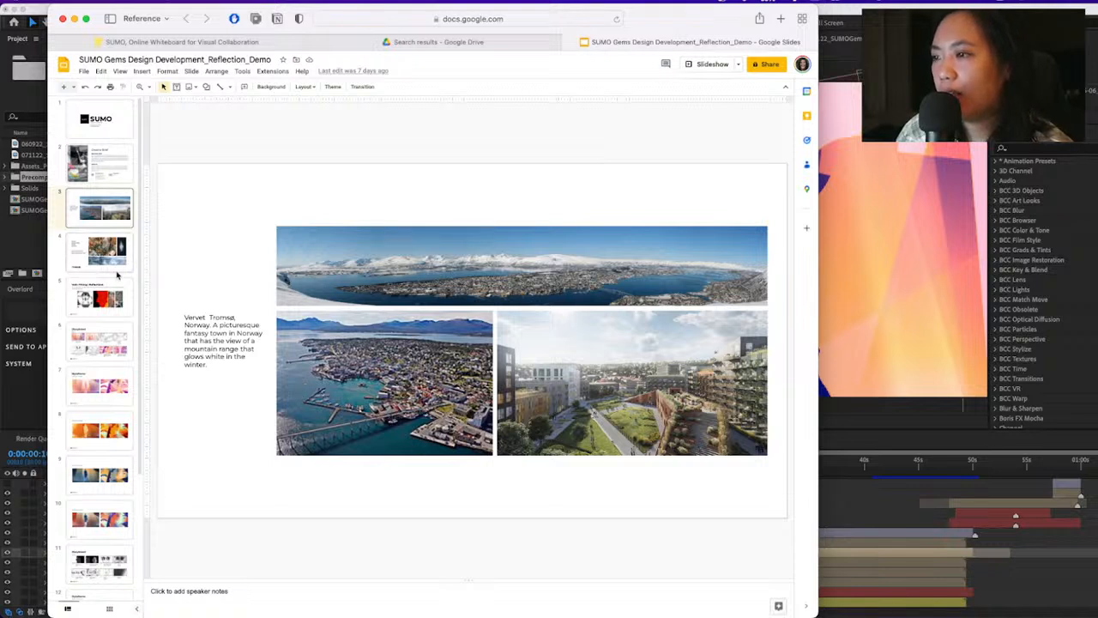
scroll(101, 291, "down", 1)
scroll(101, 292, "down", 1)
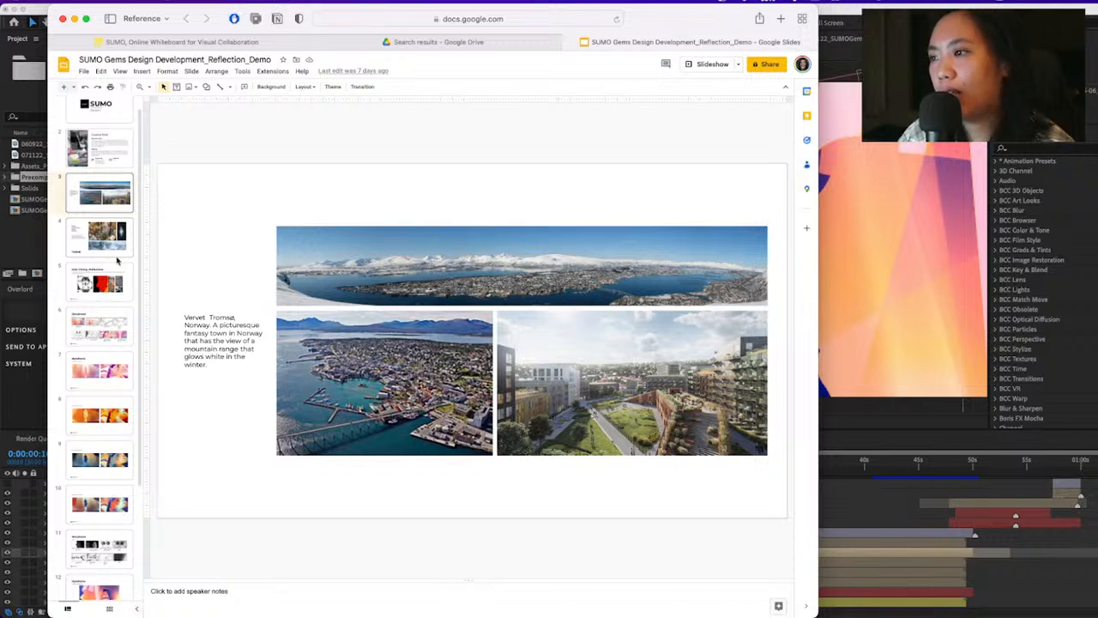
left_click(108, 246)
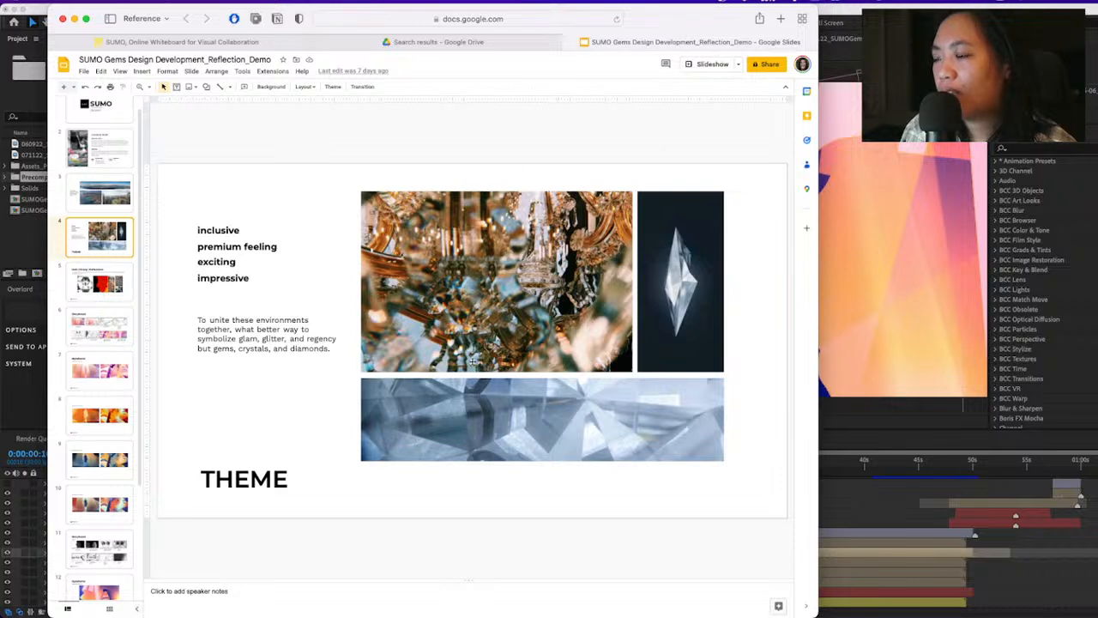
Switch to the SUMO Miro board, dismiss the What's new notice and examine the sticky notes and reference images
left_click(226, 43)
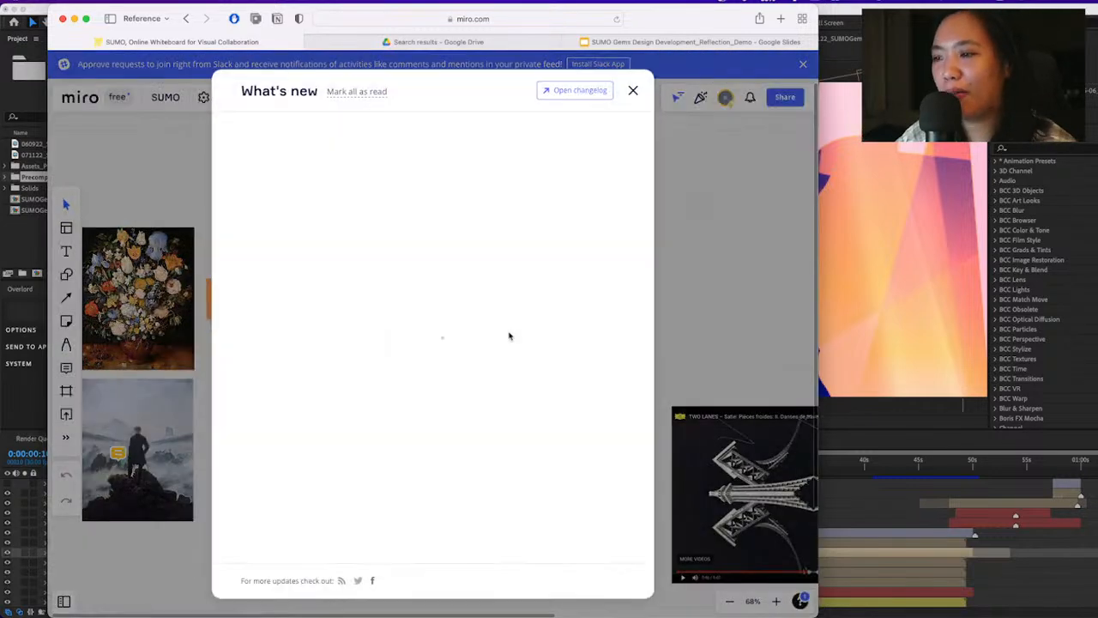
left_click(634, 92)
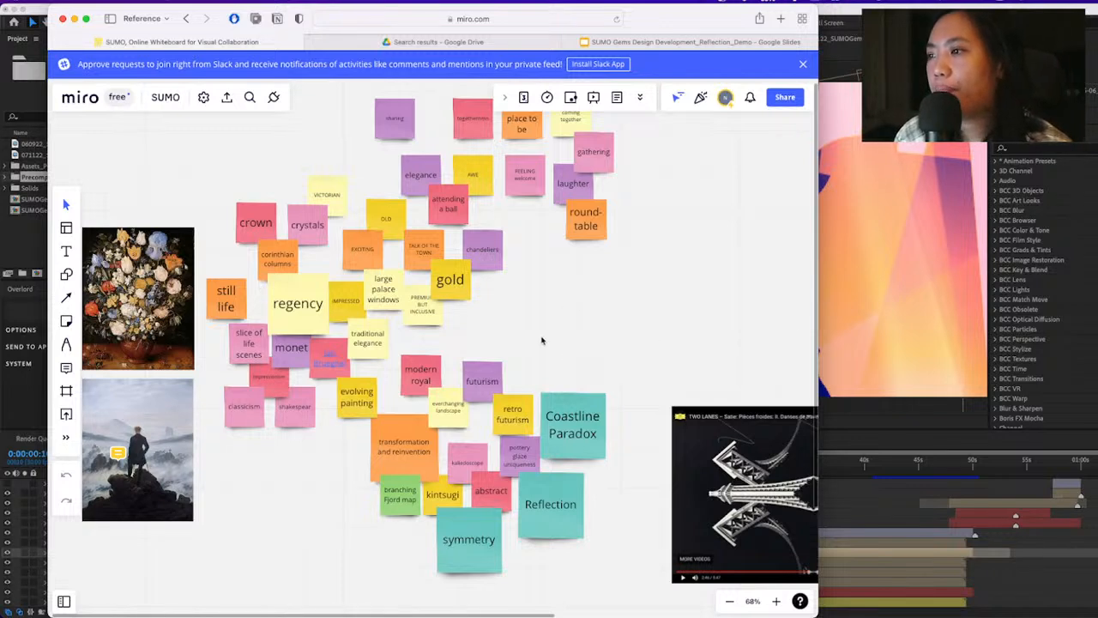
left_click_drag(542, 337, 612, 320)
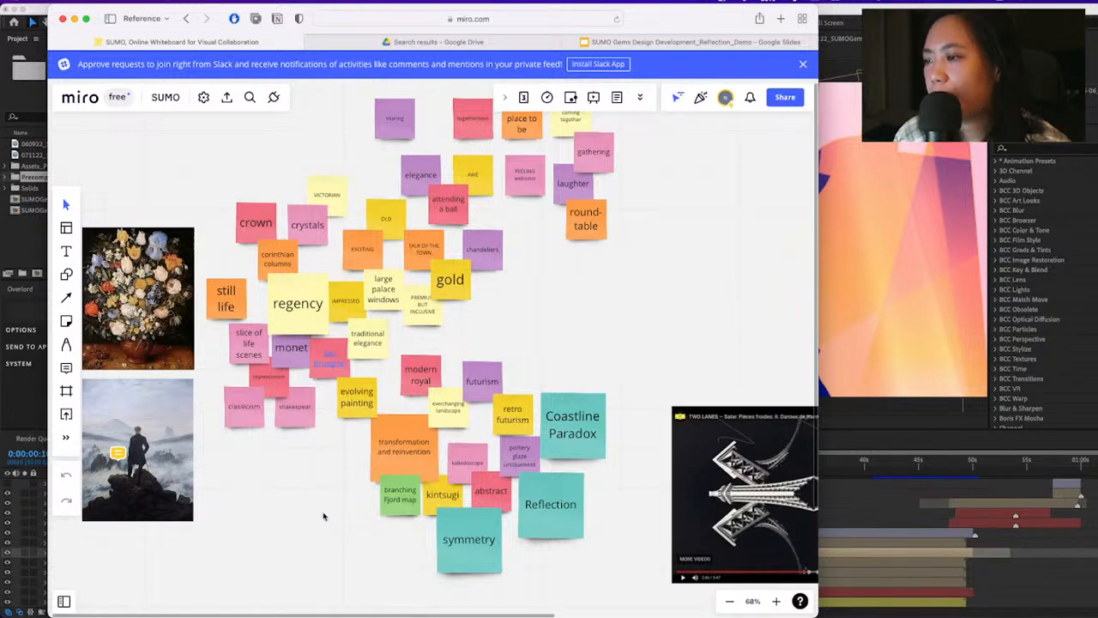
scroll(624, 485, "right", 5)
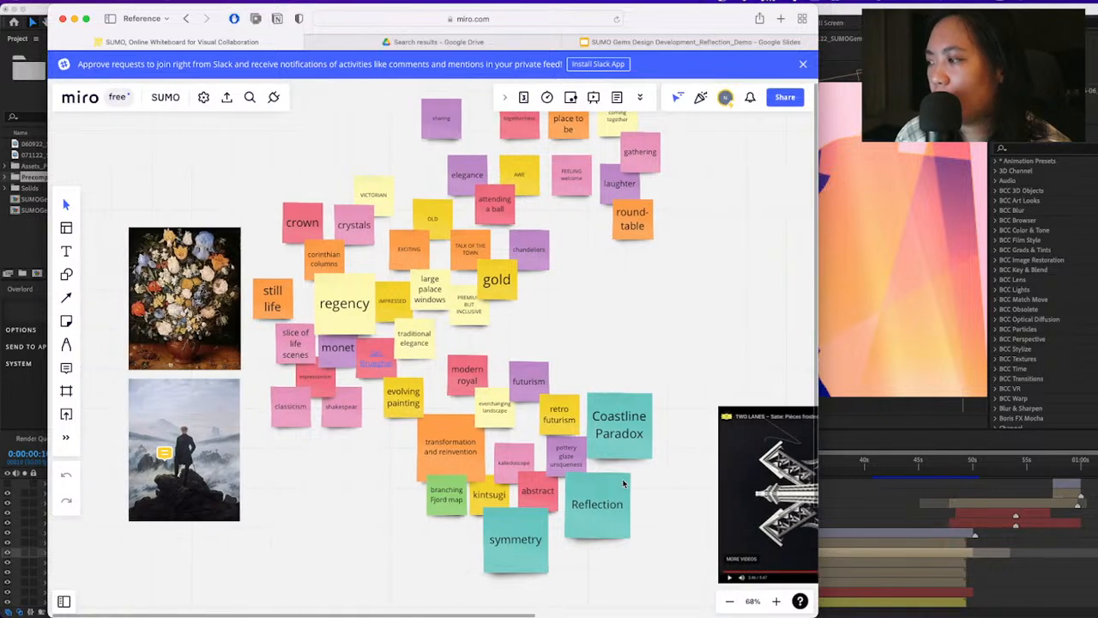
scroll(620, 485, "right", 2)
scroll(620, 463, "right", 10)
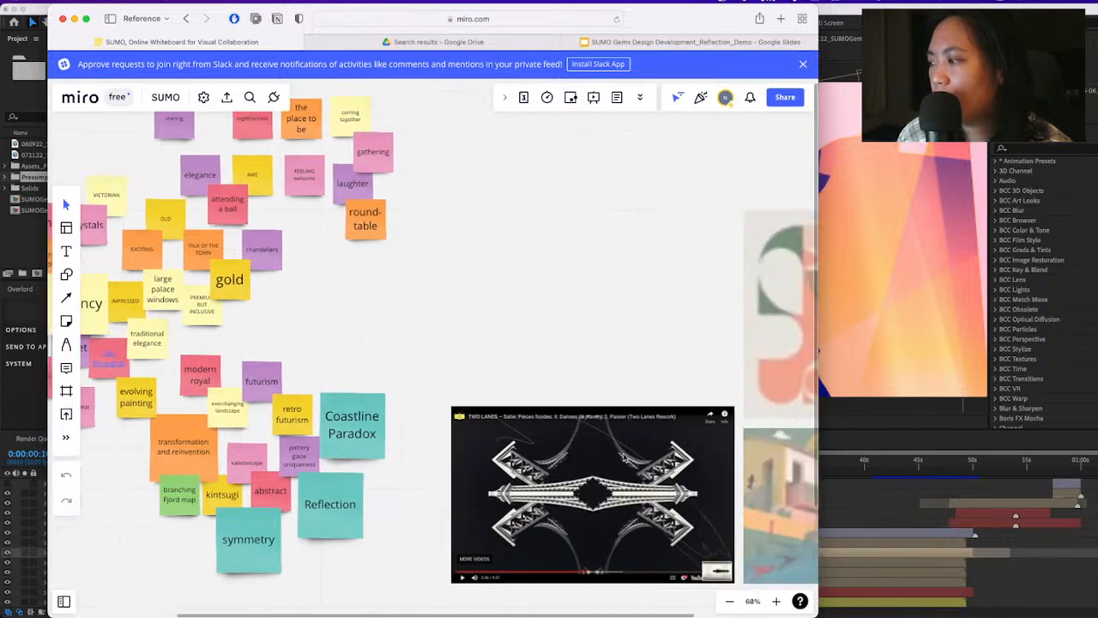
scroll(573, 487, "left", 2)
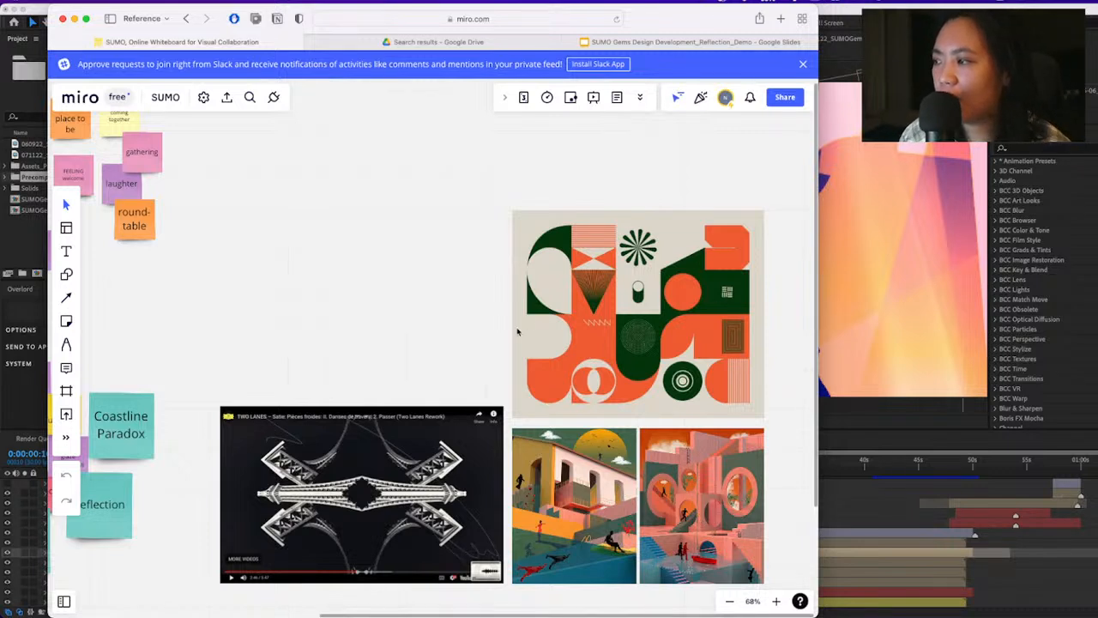
scroll(521, 333, "left", 5)
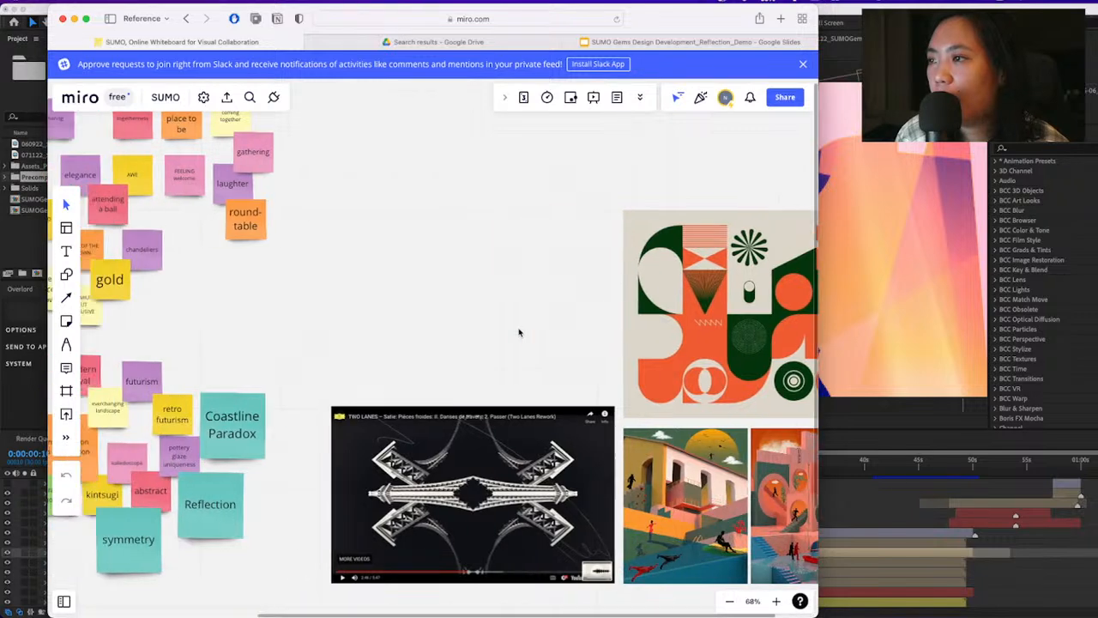
scroll(519, 333, "left", 5)
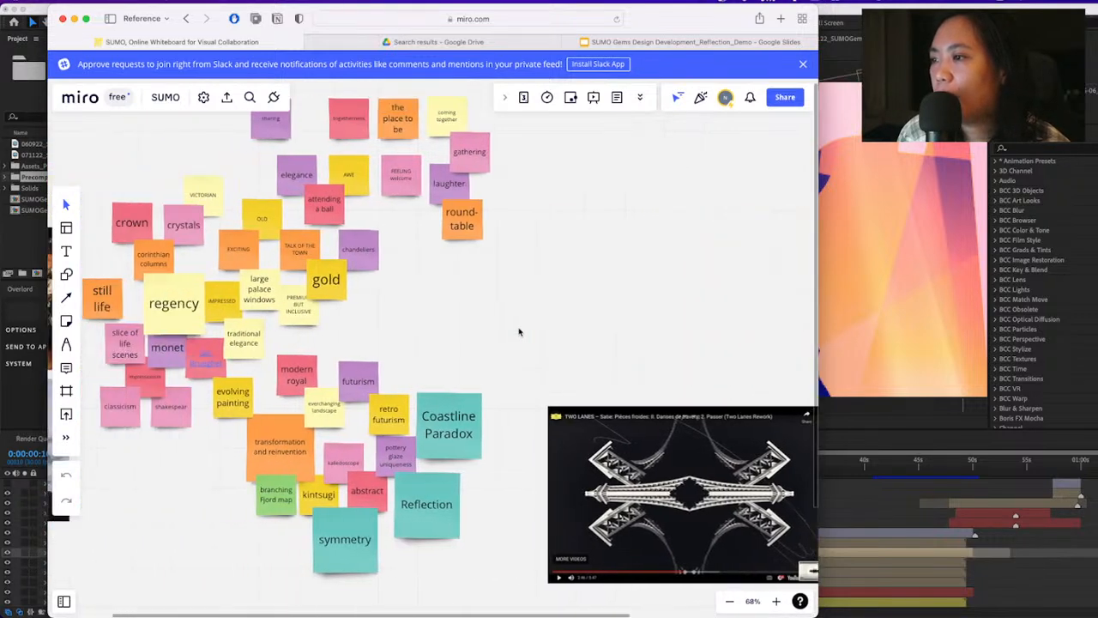
scroll(519, 332, "left", 4)
scroll(519, 332, "right", 3)
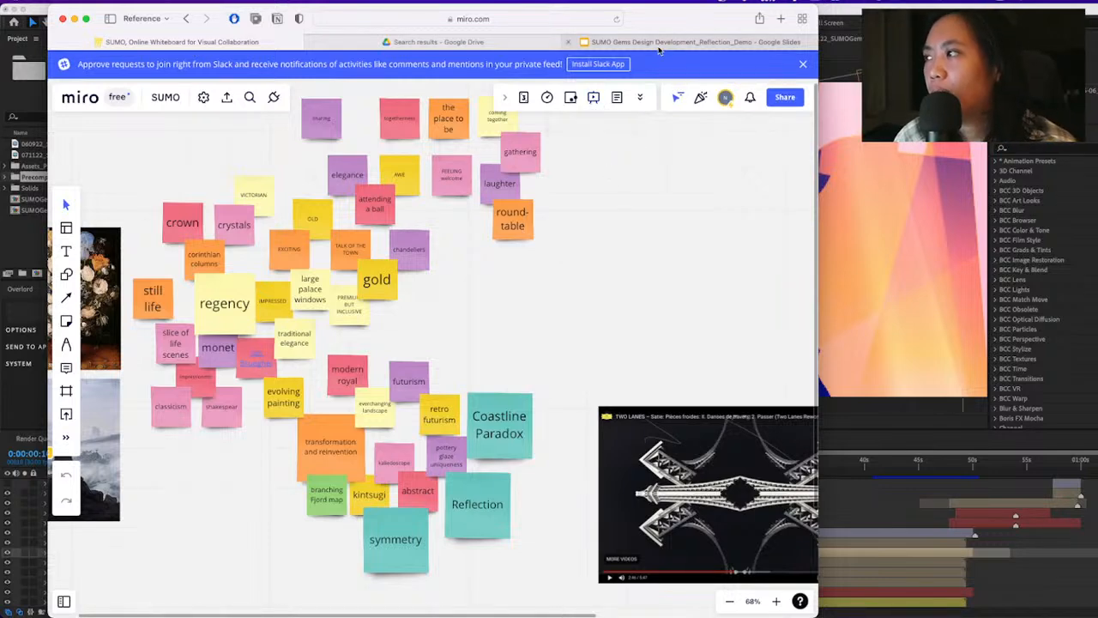
Return to the Google Slides deck and show the Main Dining | Reflections slide
left_click(662, 43)
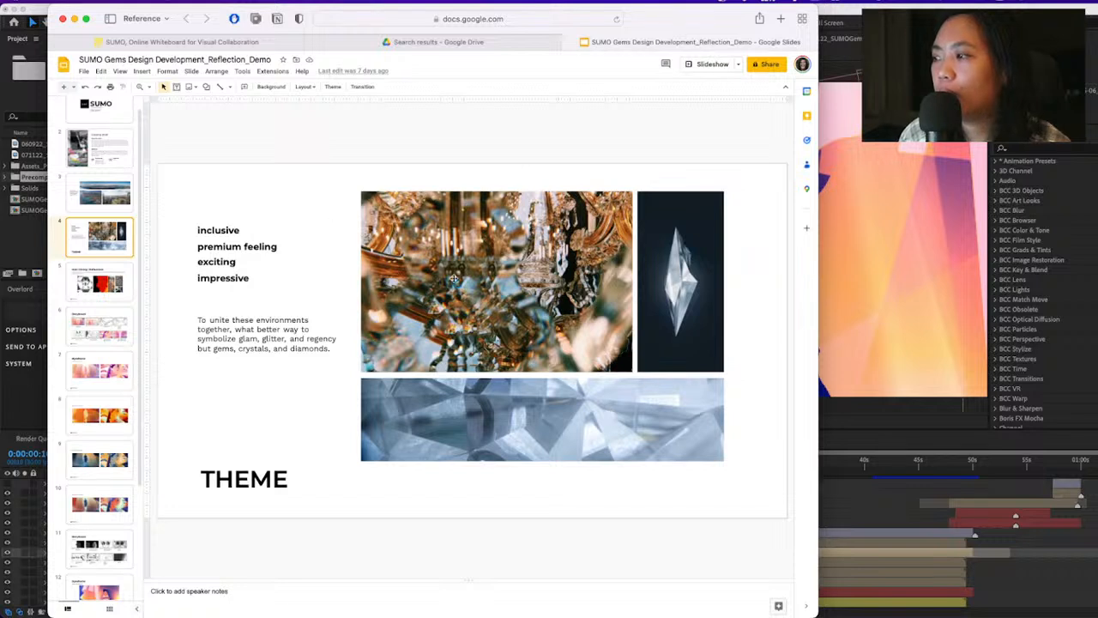
left_click(118, 280)
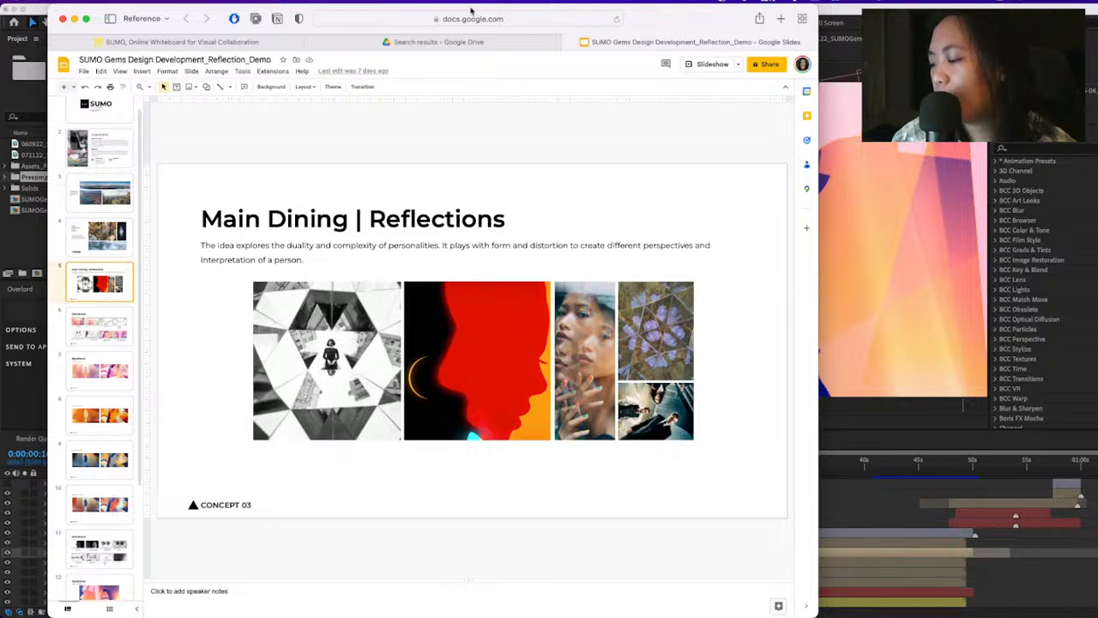
mouse_move(520, 38)
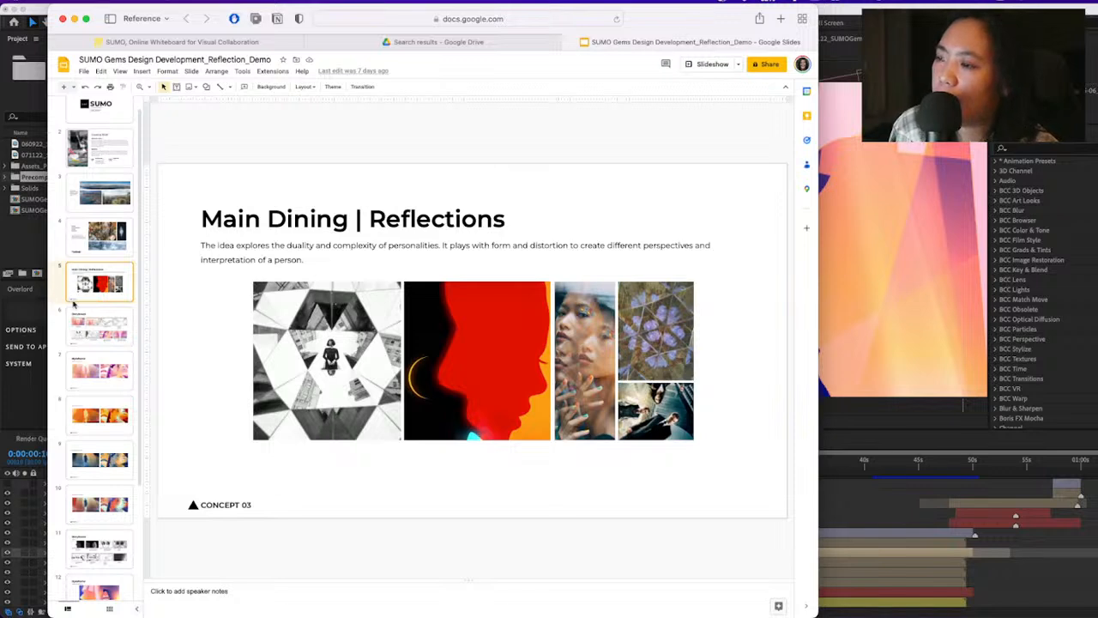
Show the Video 01 Storyboard slide and point out Frame 03 and Frame 04
left_click(103, 334)
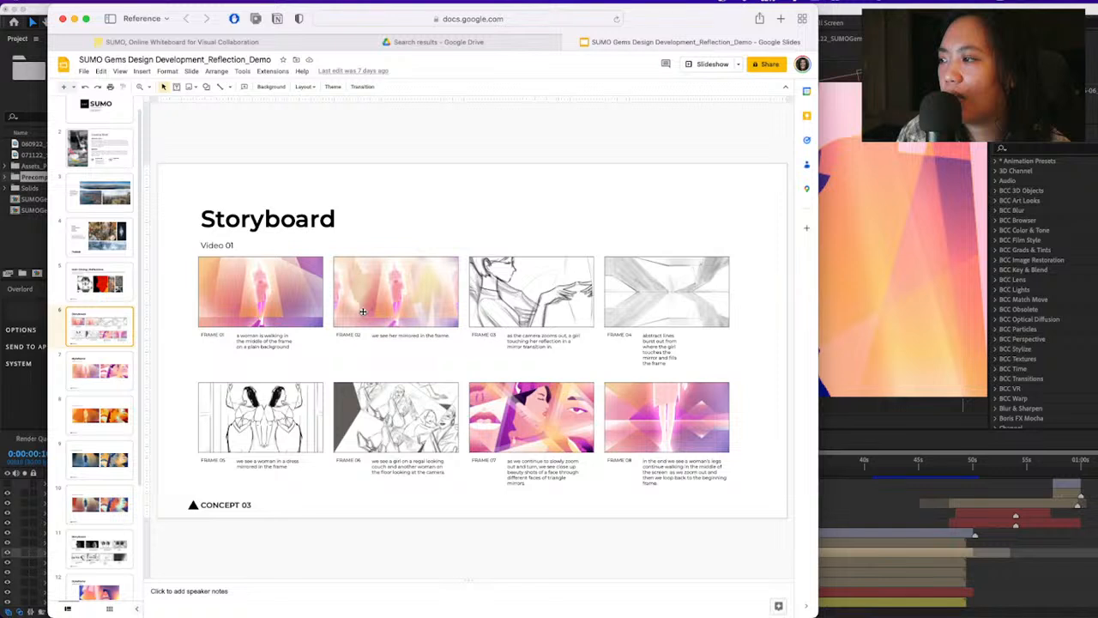
left_click(537, 302)
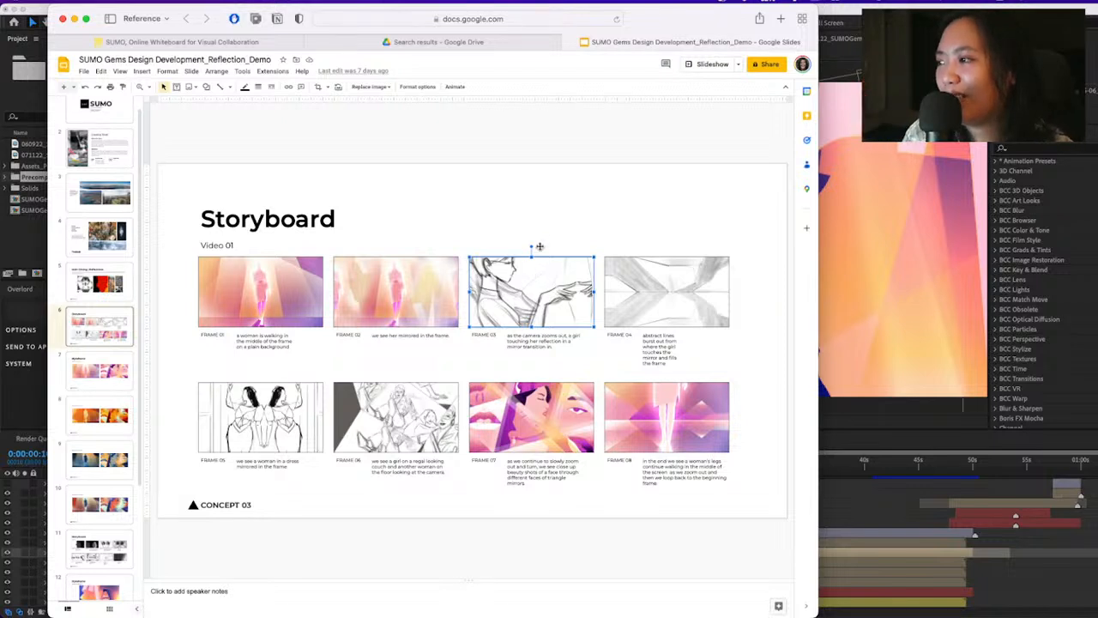
left_click(573, 206)
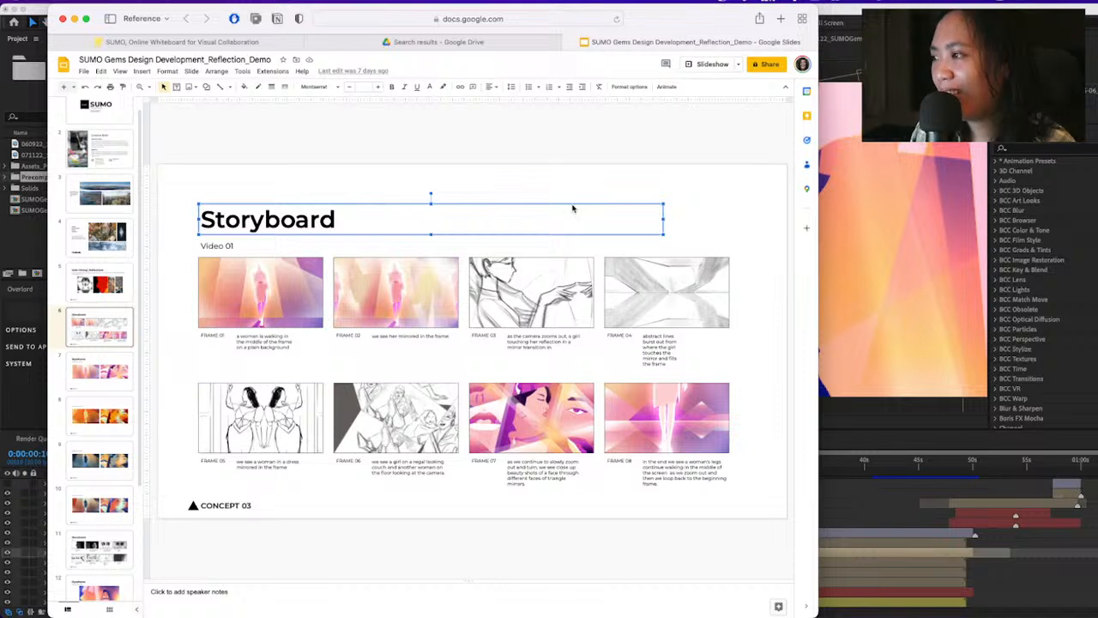
left_click(533, 172)
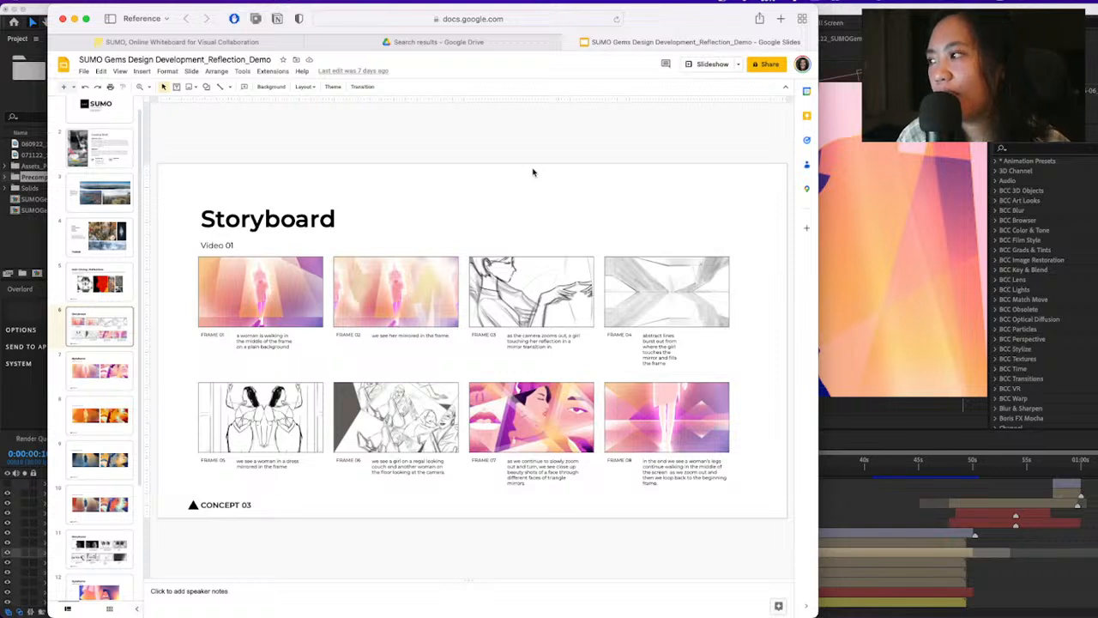
left_click(669, 324)
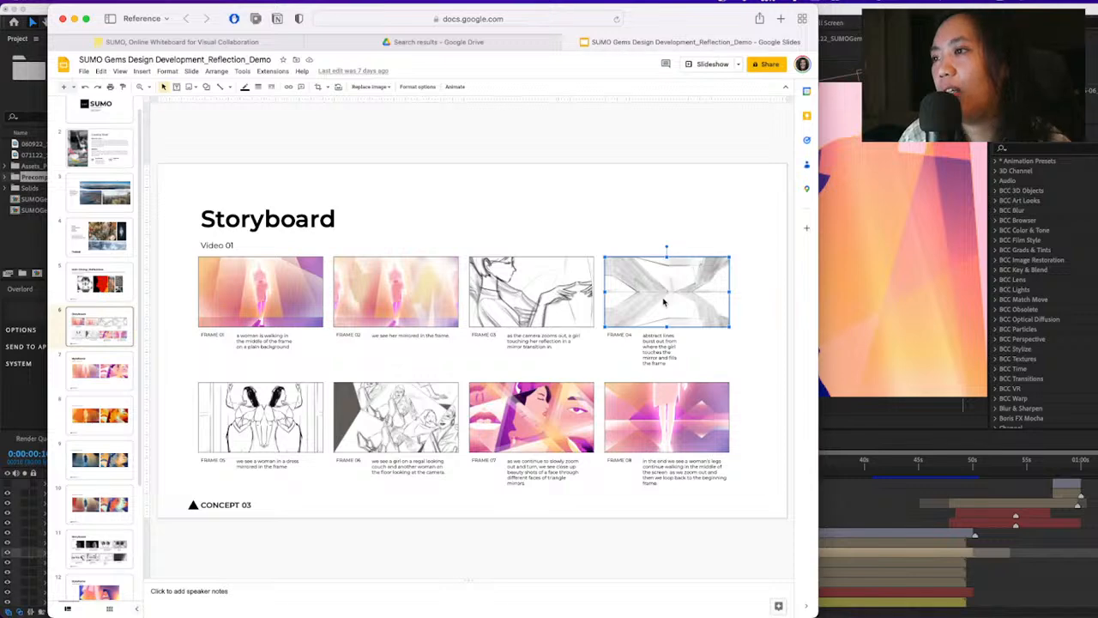
Revisit the Vervet Tromsø location slide, returning to Frame 04 on the Storyboard slide
left_click(106, 196)
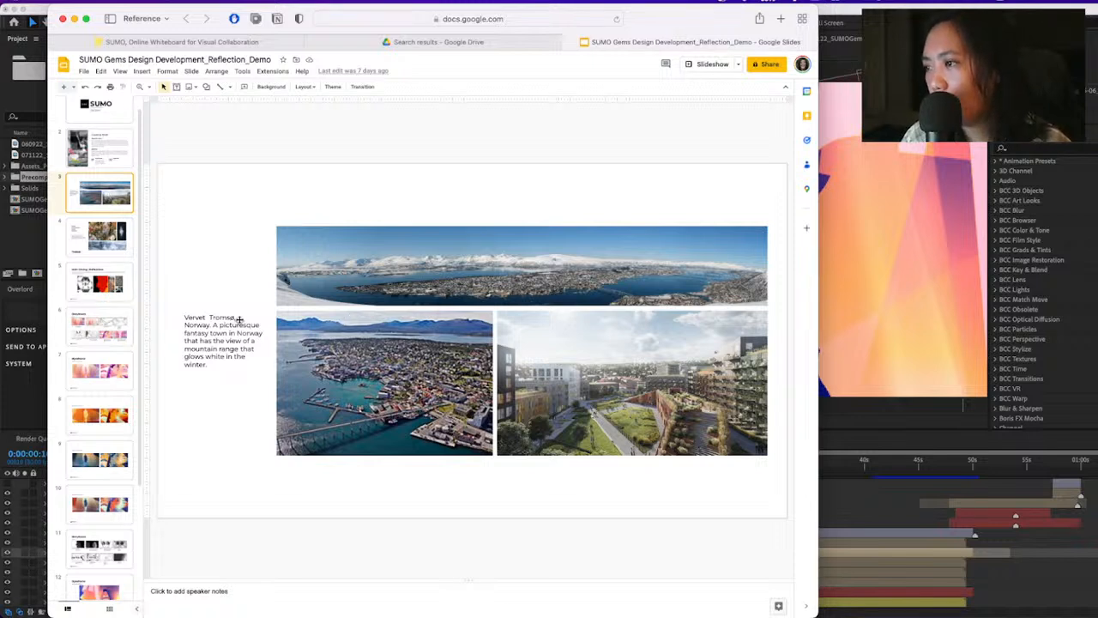
left_click(105, 329)
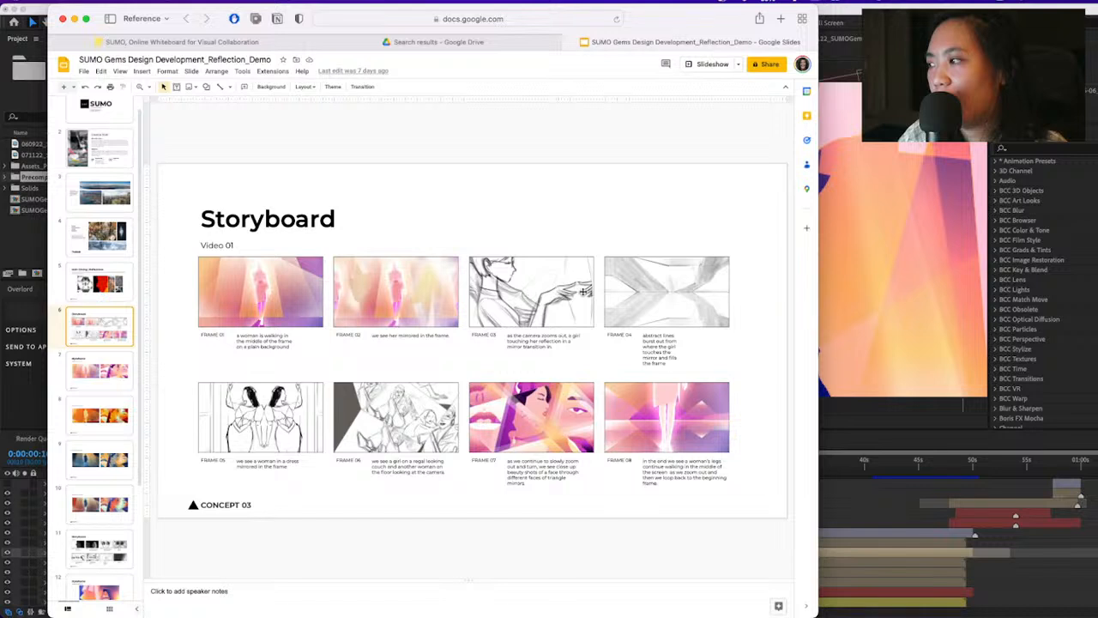
left_click(692, 298)
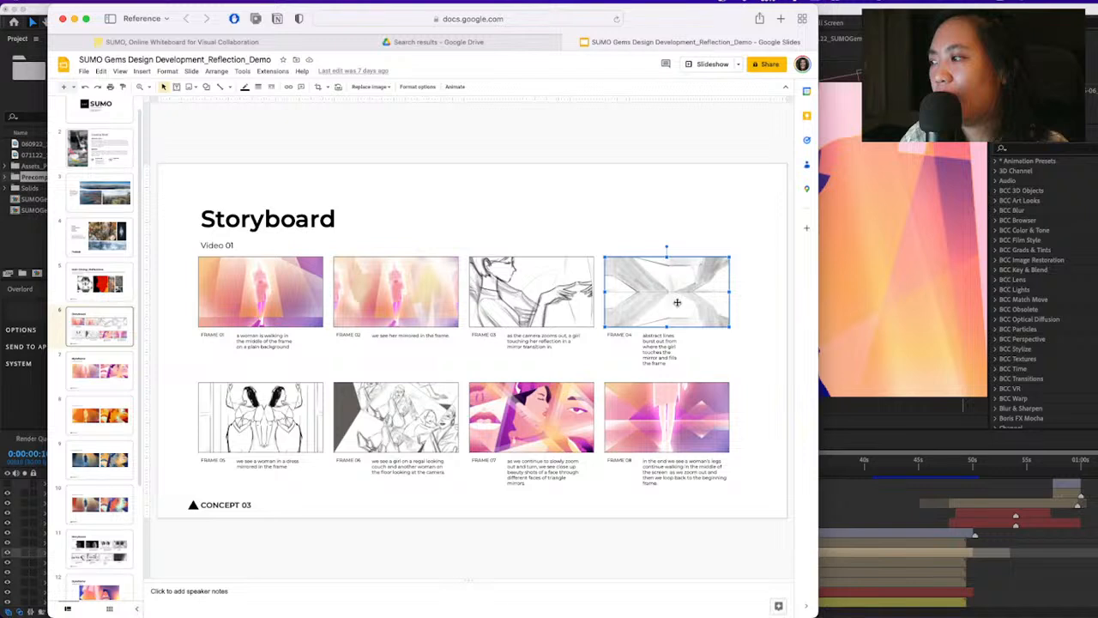
Point out Frames 05, 06 and 08 on the Storyboard slide
left_click(269, 419)
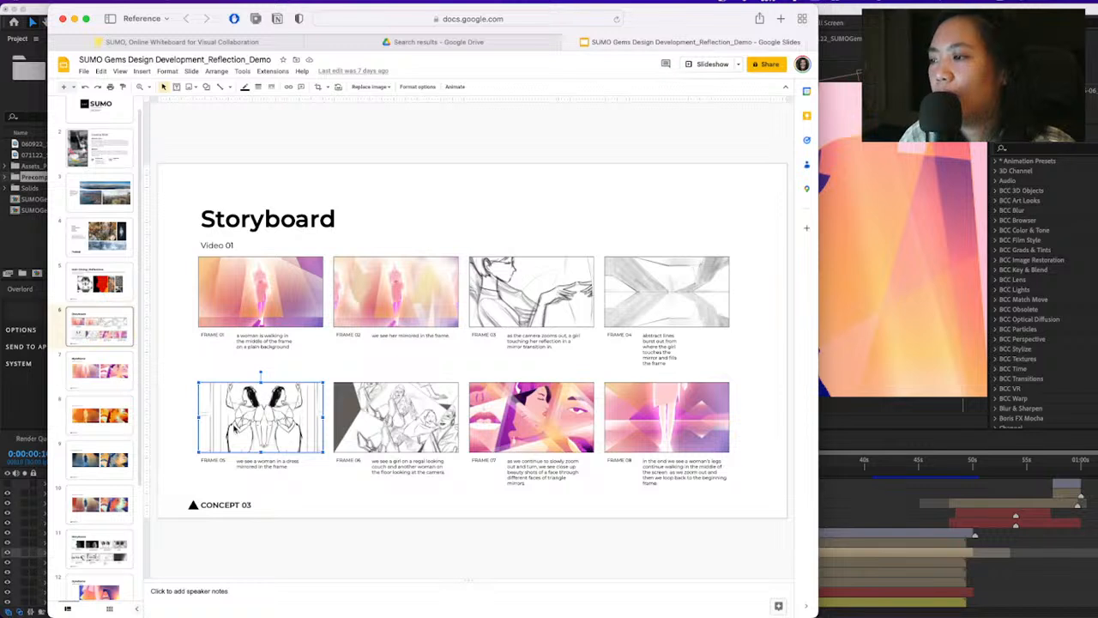
left_click(335, 495)
left_click(285, 432)
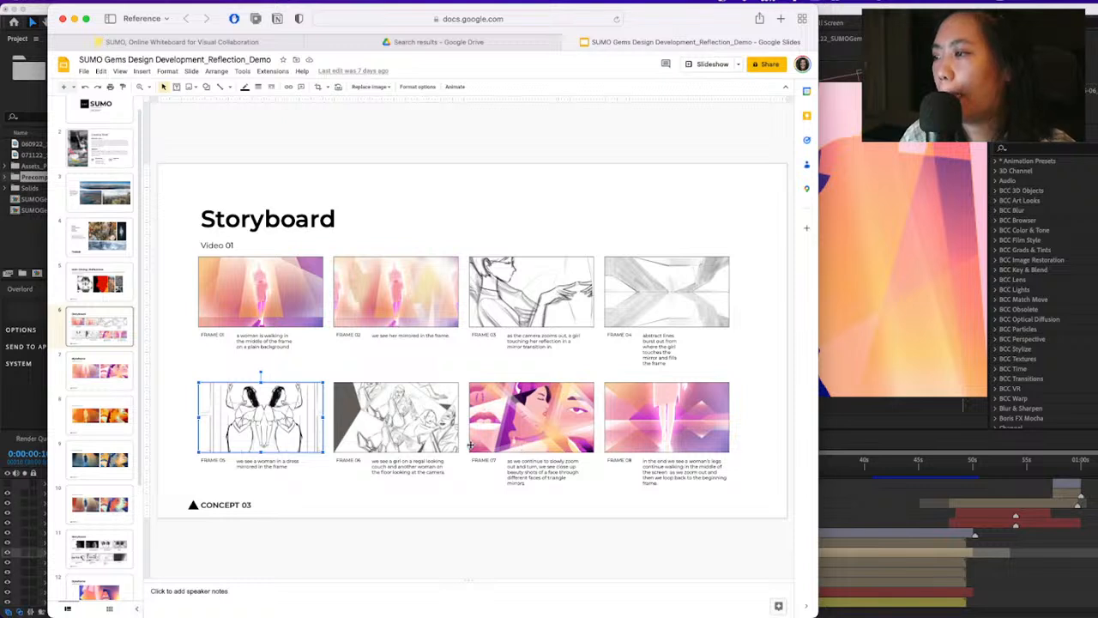
left_click(415, 434)
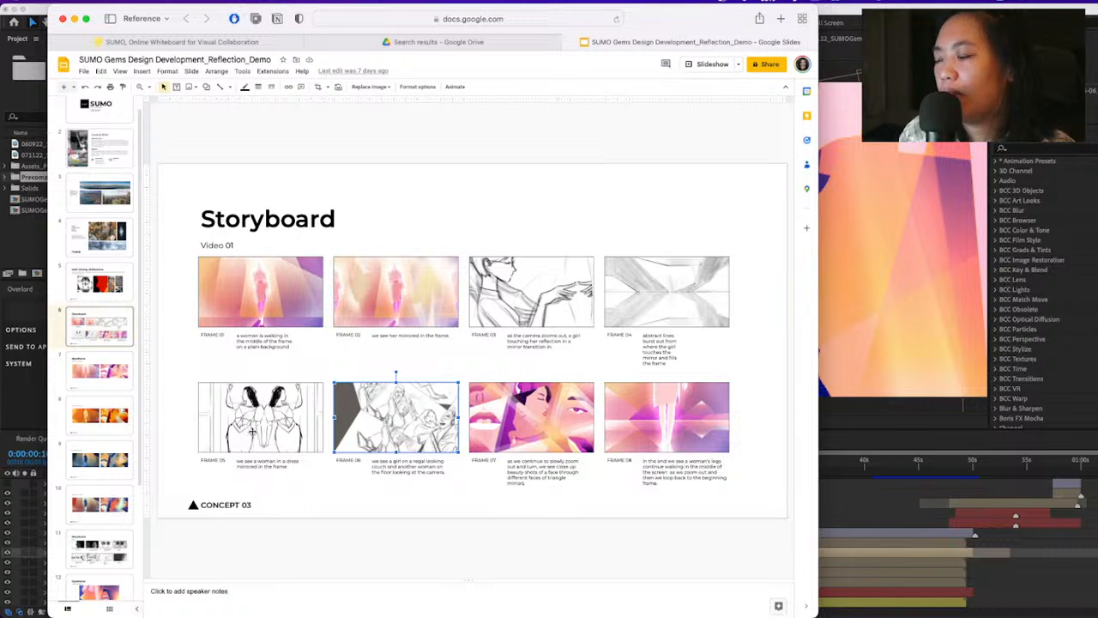
left_click(343, 506)
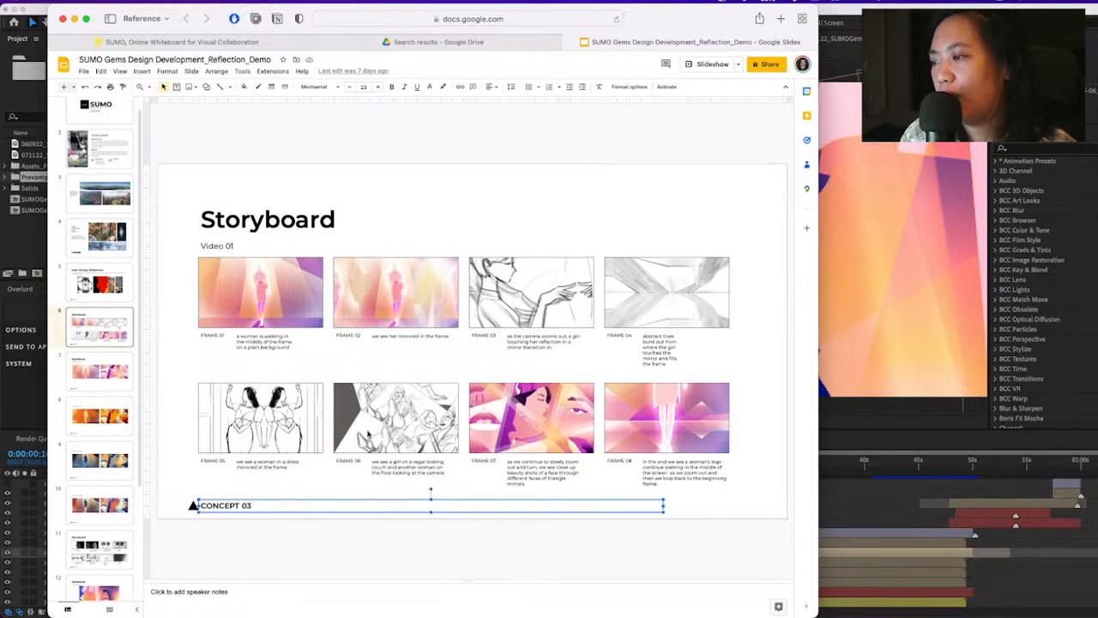
left_click(398, 429)
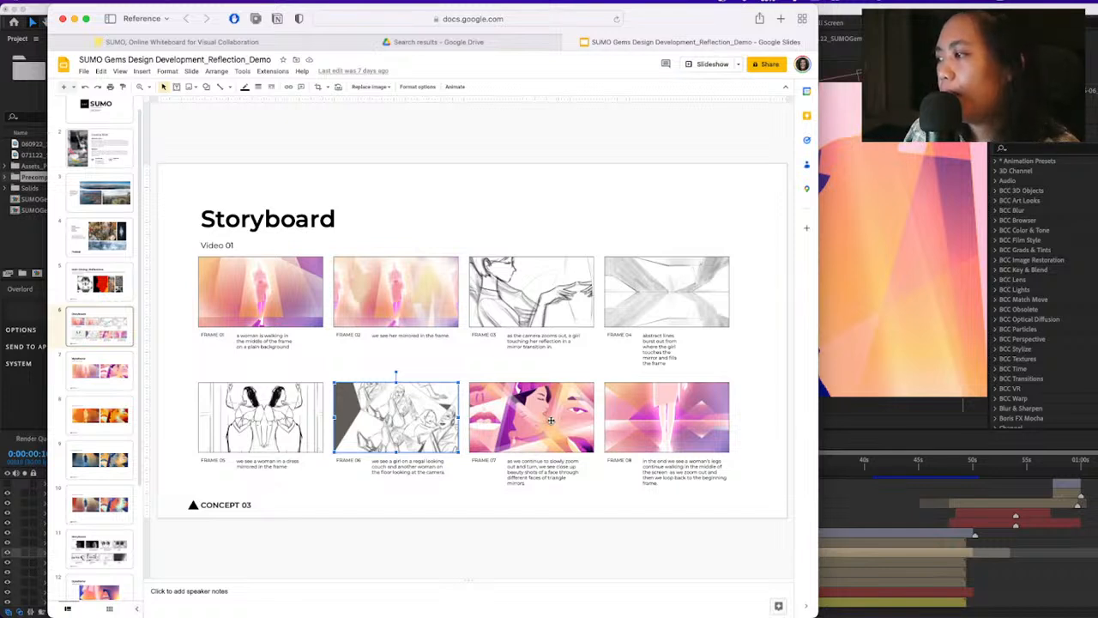
left_click(668, 428)
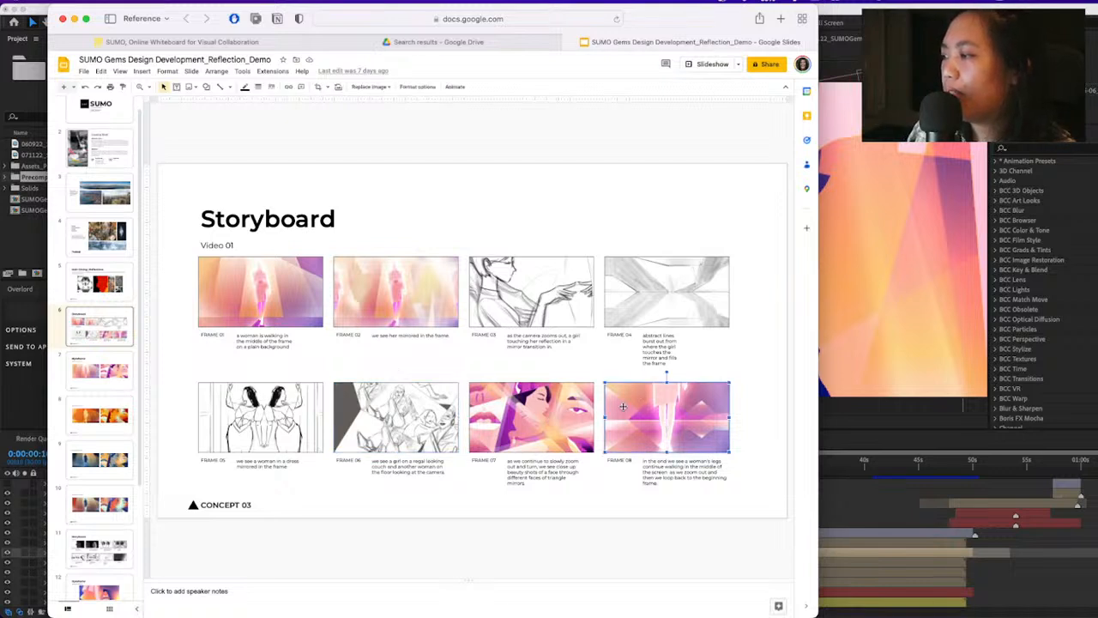
Resize the browser window wider so the Storyboard slide is displayed larger
double_click(662, 19)
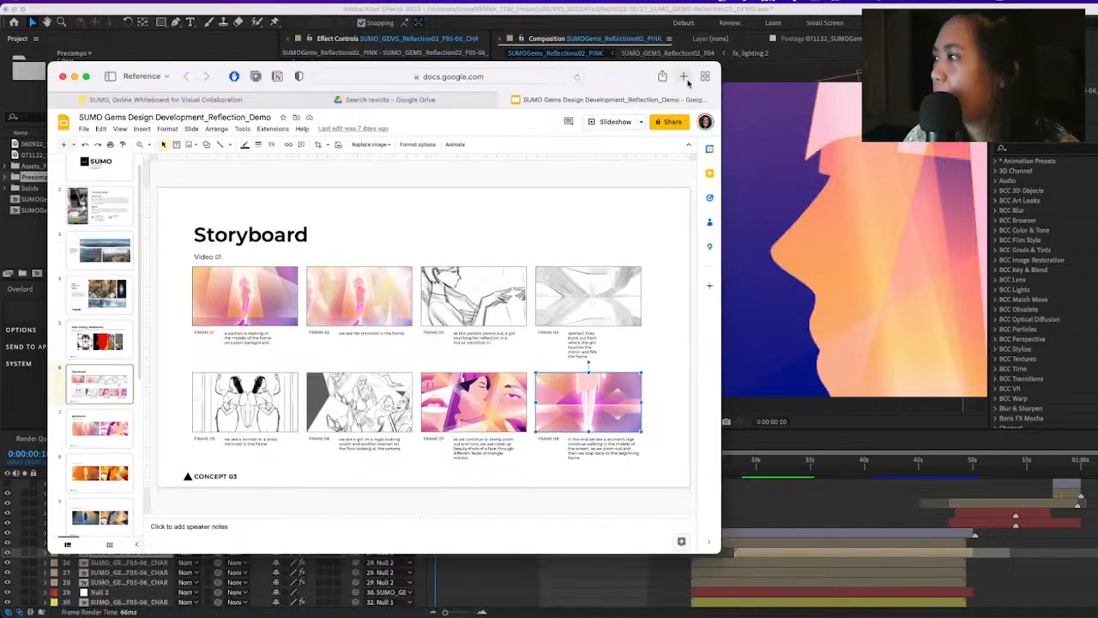
left_click_drag(705, 61, 1026, 4)
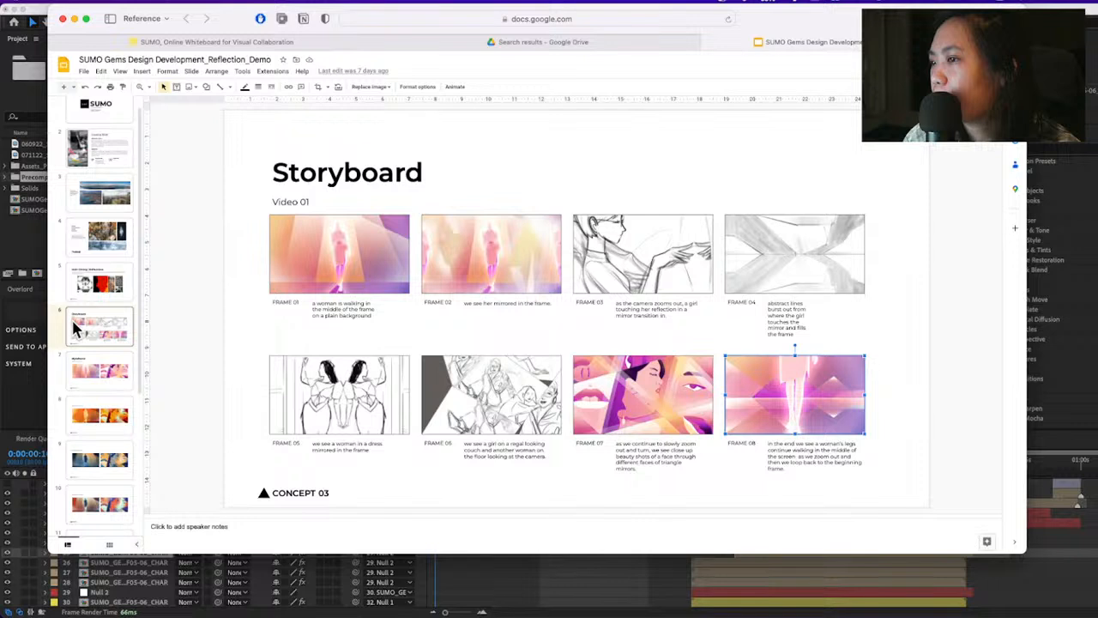
Show the Styleframe Color Study 01, 02 and 03 slides, flipping back and forth between them to compare the palettes
left_click(101, 370)
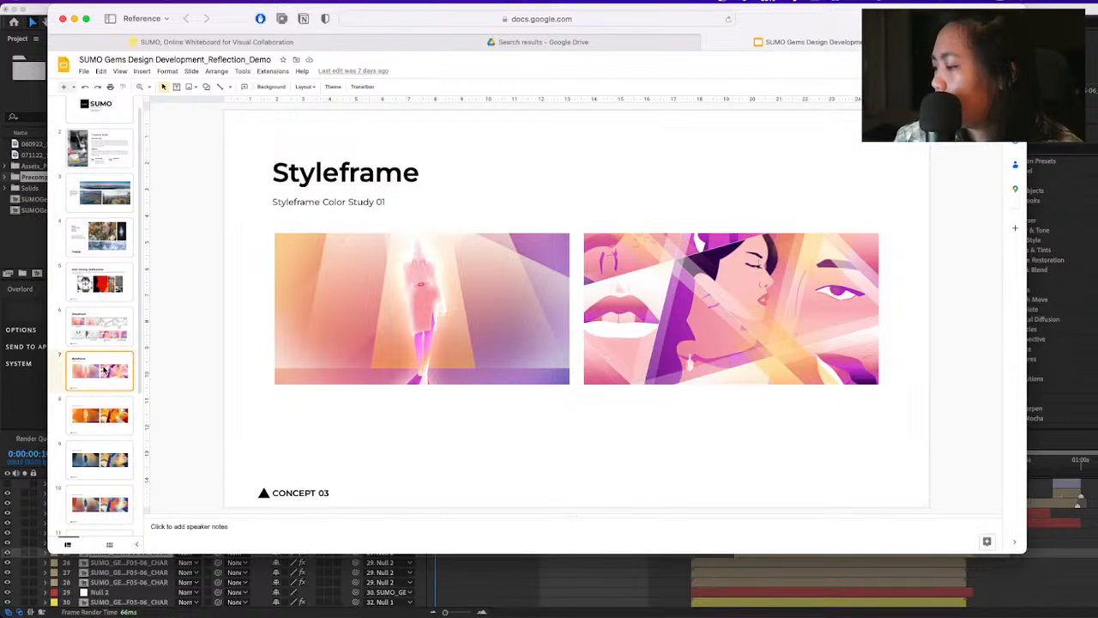
left_click(116, 418)
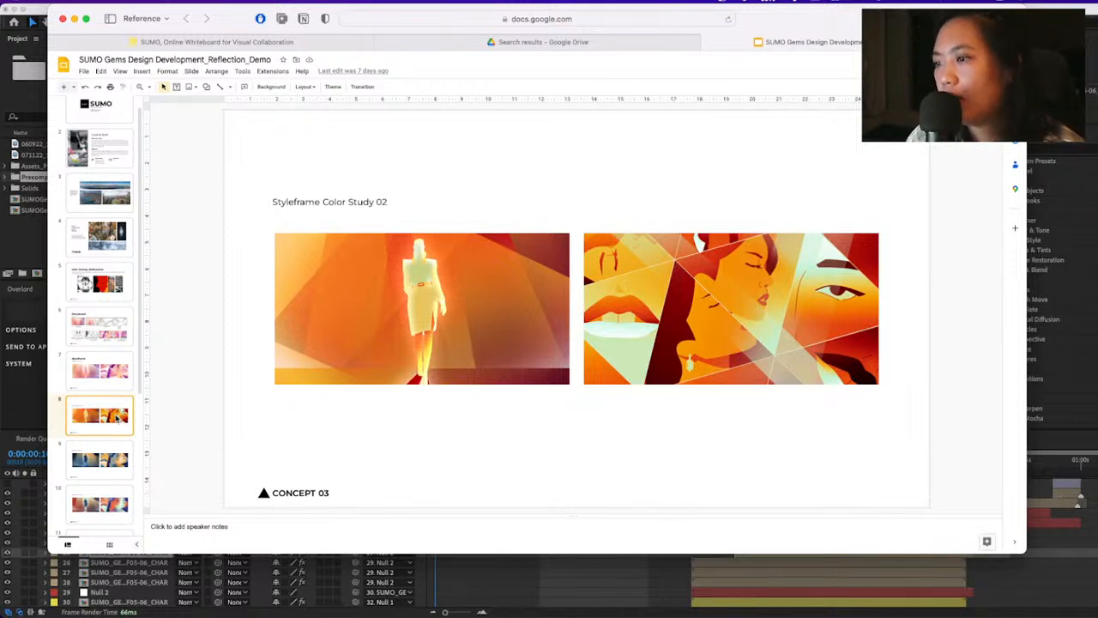
key("Down")
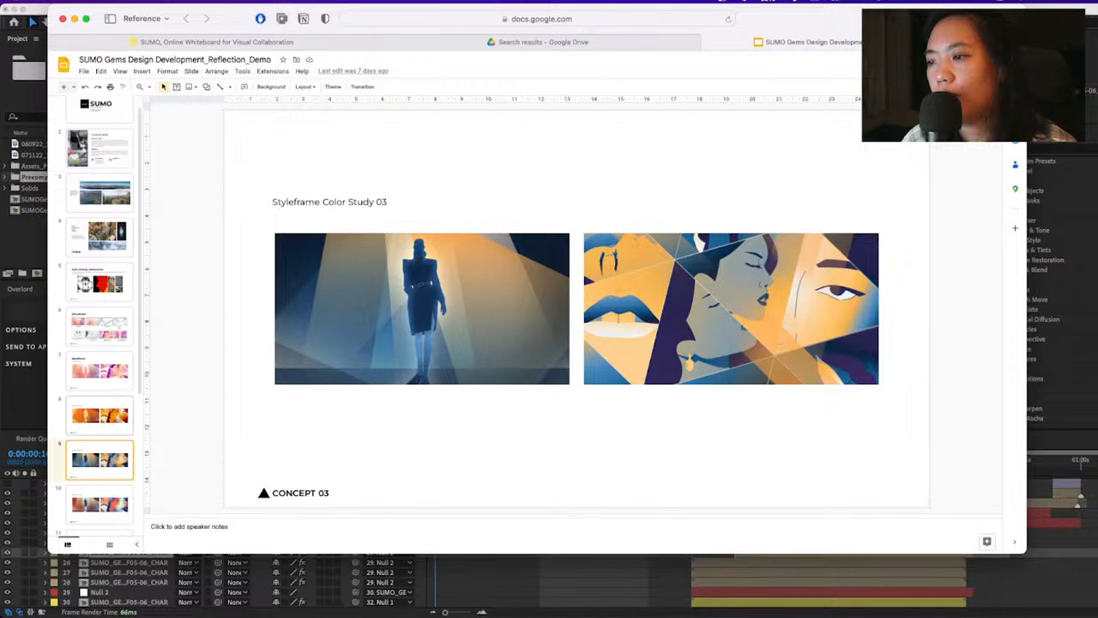
key("Up")
key("Up")
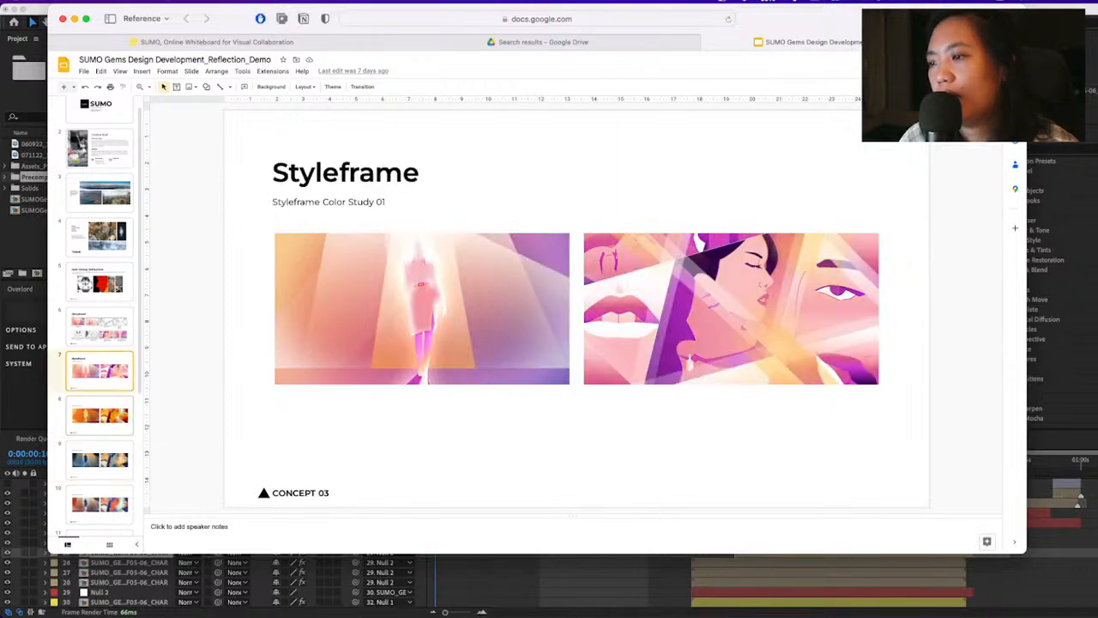
key("Down")
key("Down")
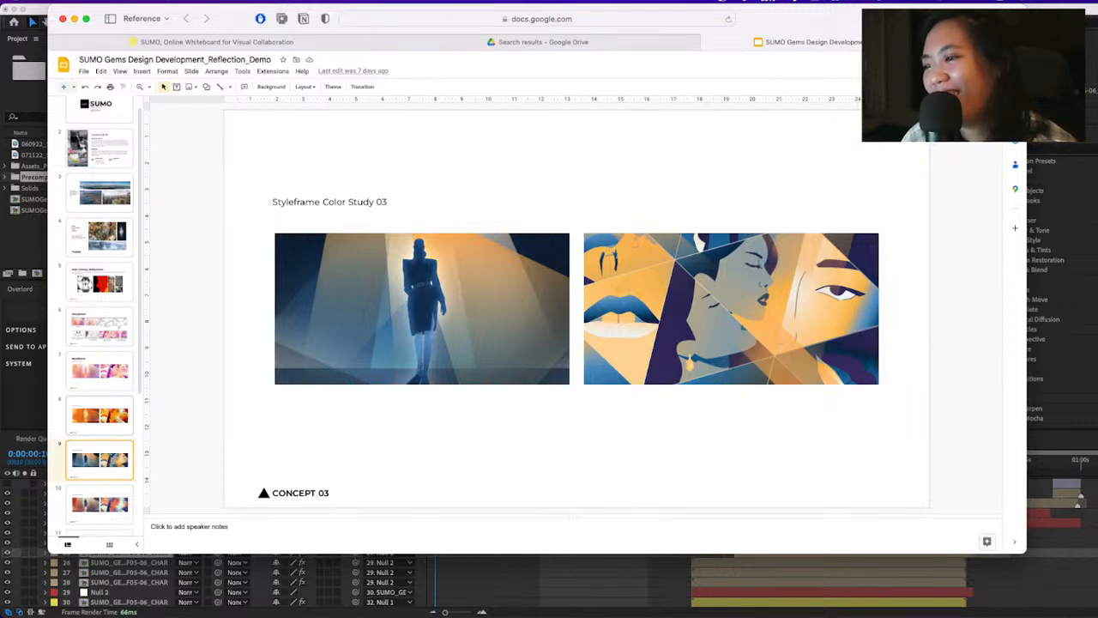
key("Up")
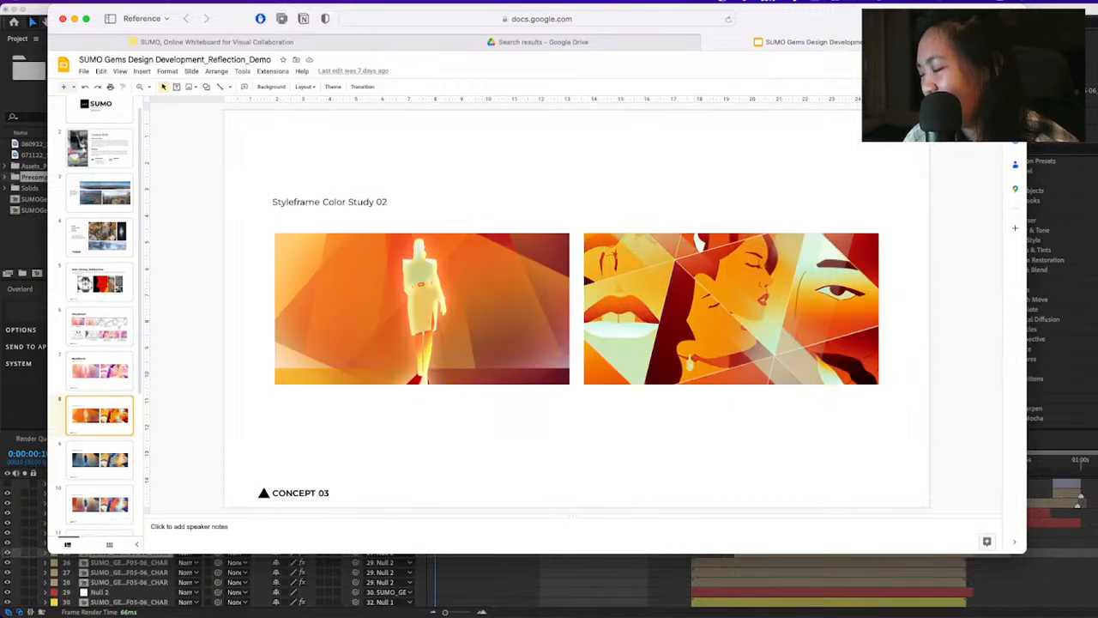
key("Down")
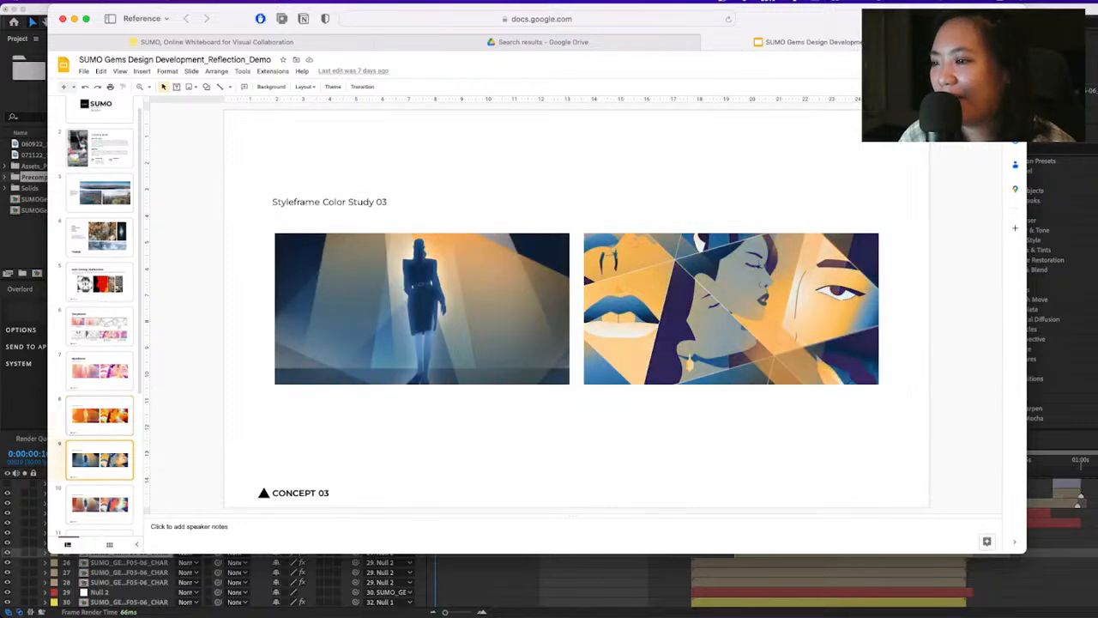
Present the Styleframe Color Study 04 slide, followed by the Storyboard slide for Video 02
key("Down")
key("Down")
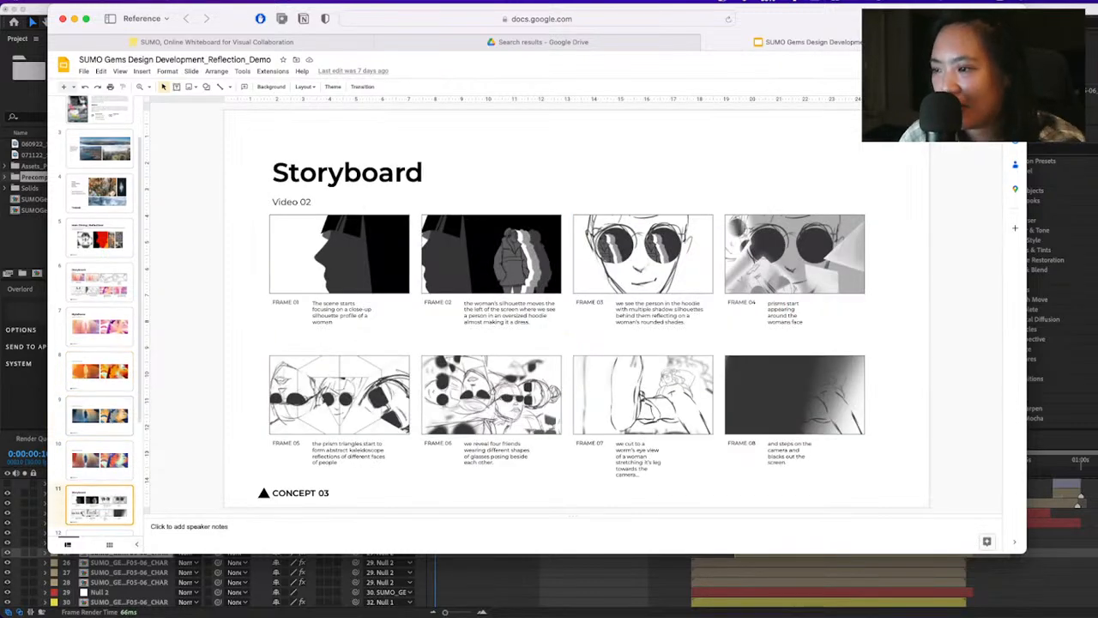
key("Up")
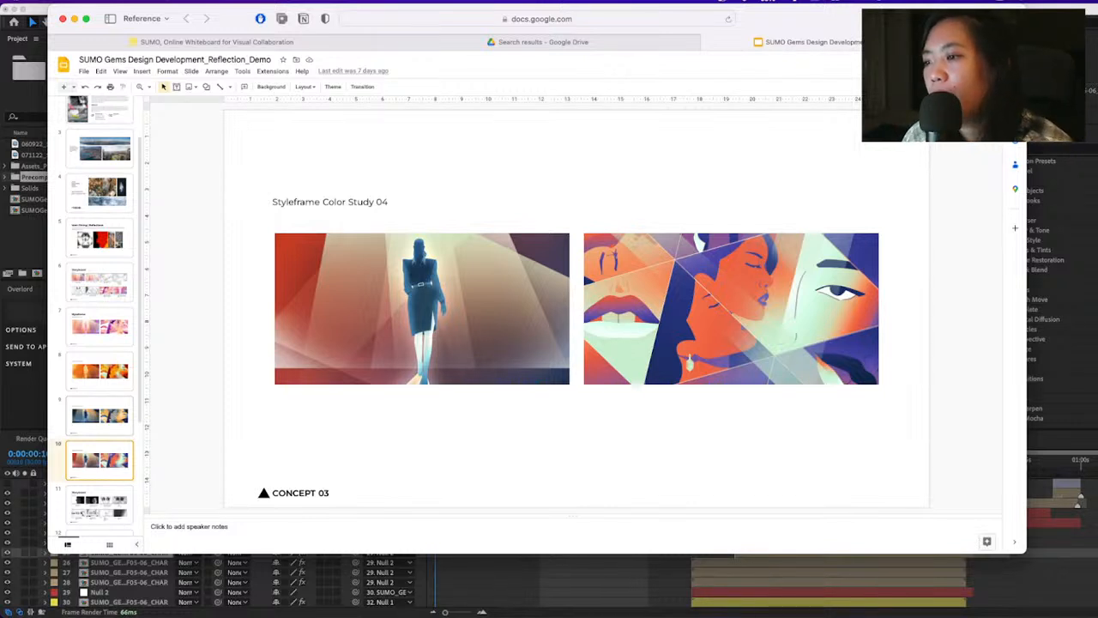
left_click(83, 512)
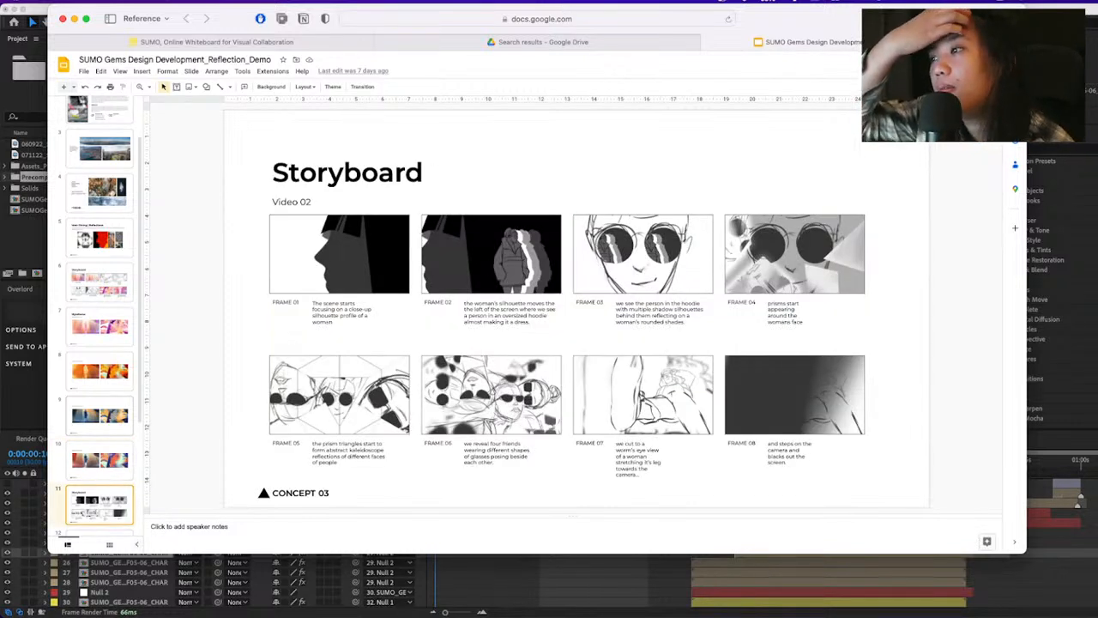
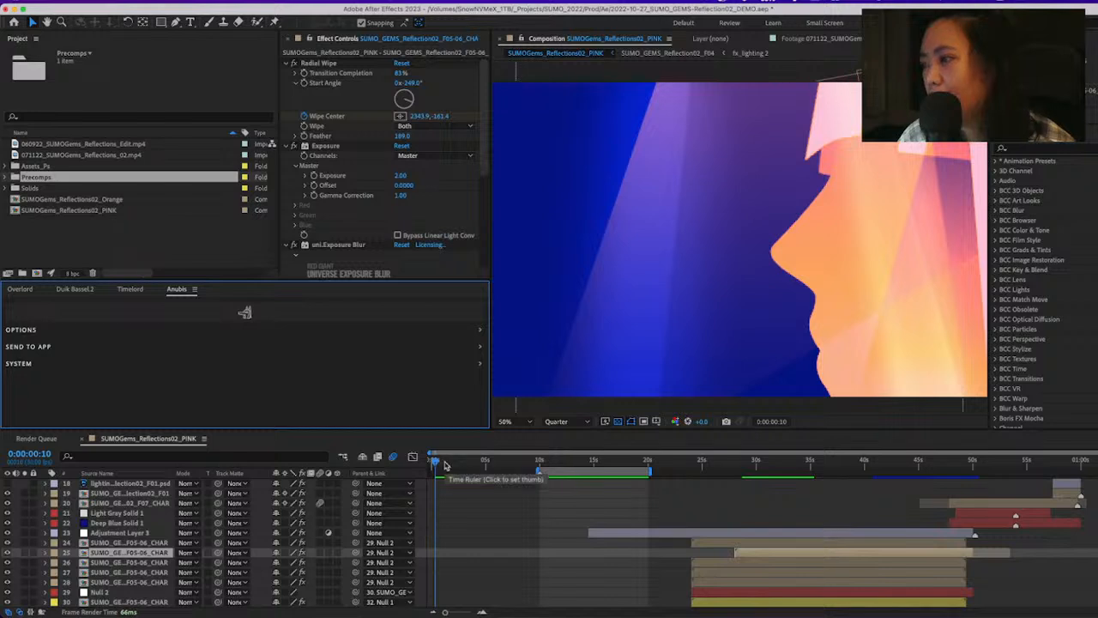
Enlarge the timeline and composition viewer, and return the SUMOGems_Reflections02_PINK composition to 0:00:00:00 after a short preview
left_click(279, 434)
key("space")
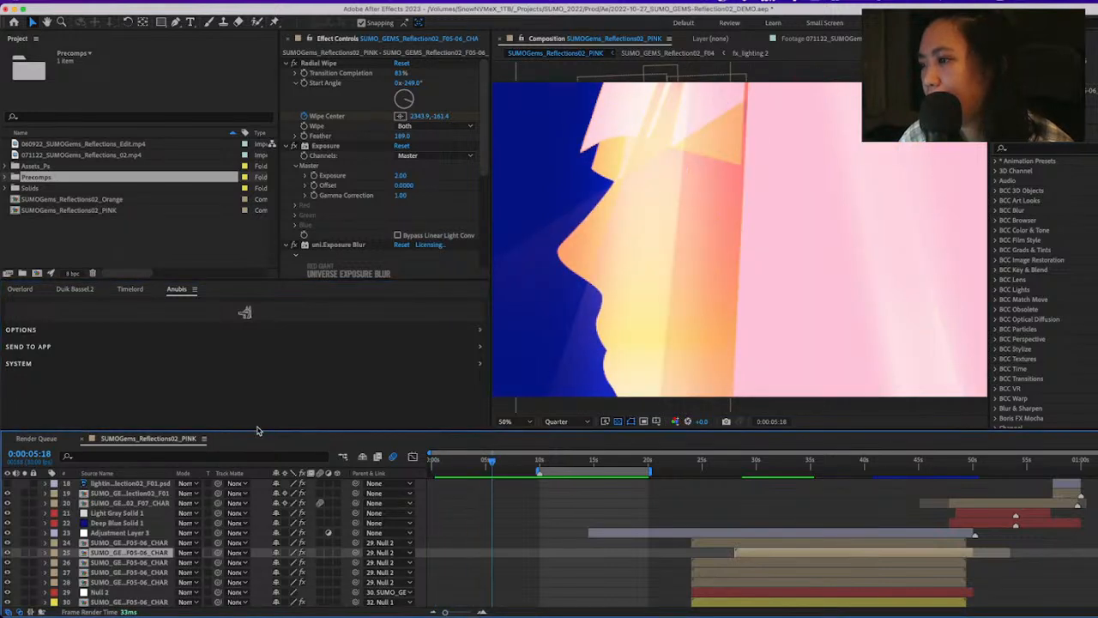
left_click_drag(262, 431, 263, 391)
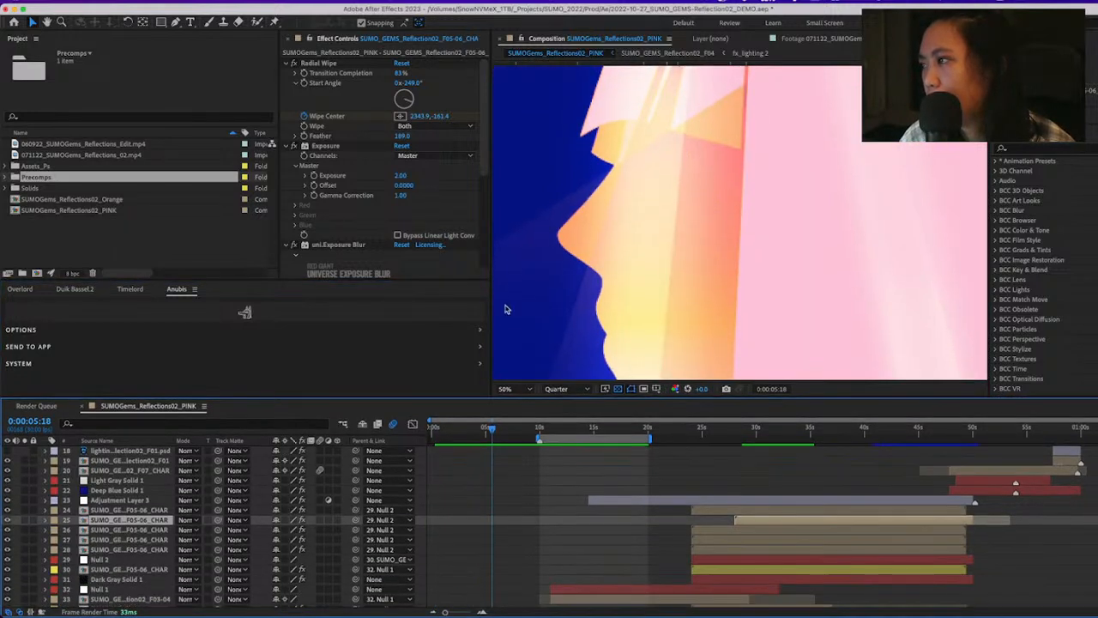
left_click_drag(278, 228, 250, 228)
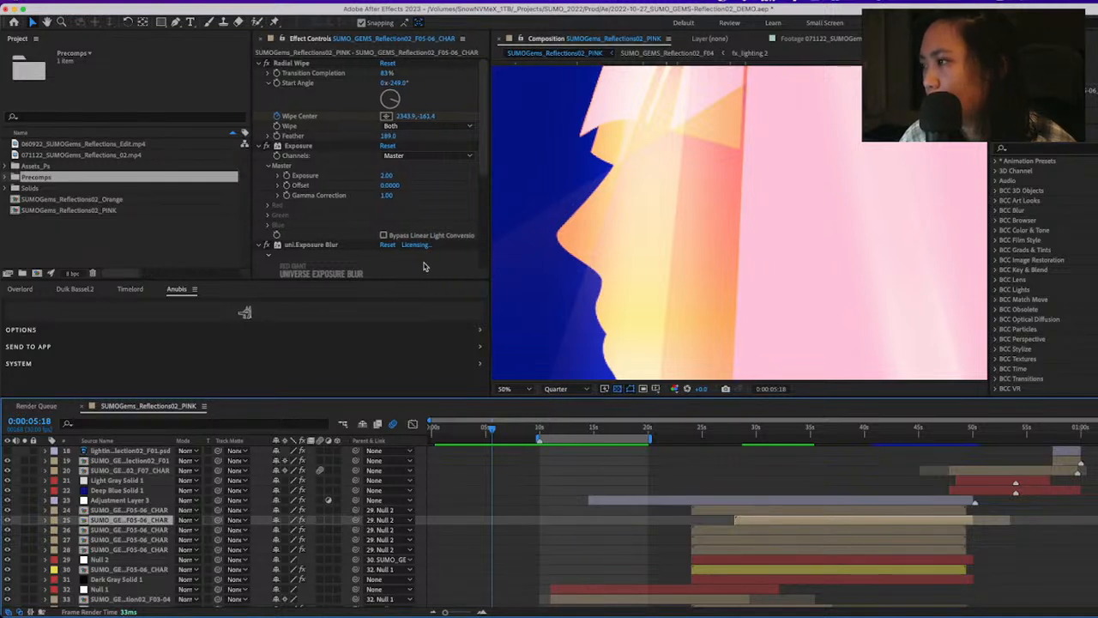
left_click_drag(491, 263, 420, 263)
left_click_drag(455, 431, 434, 431)
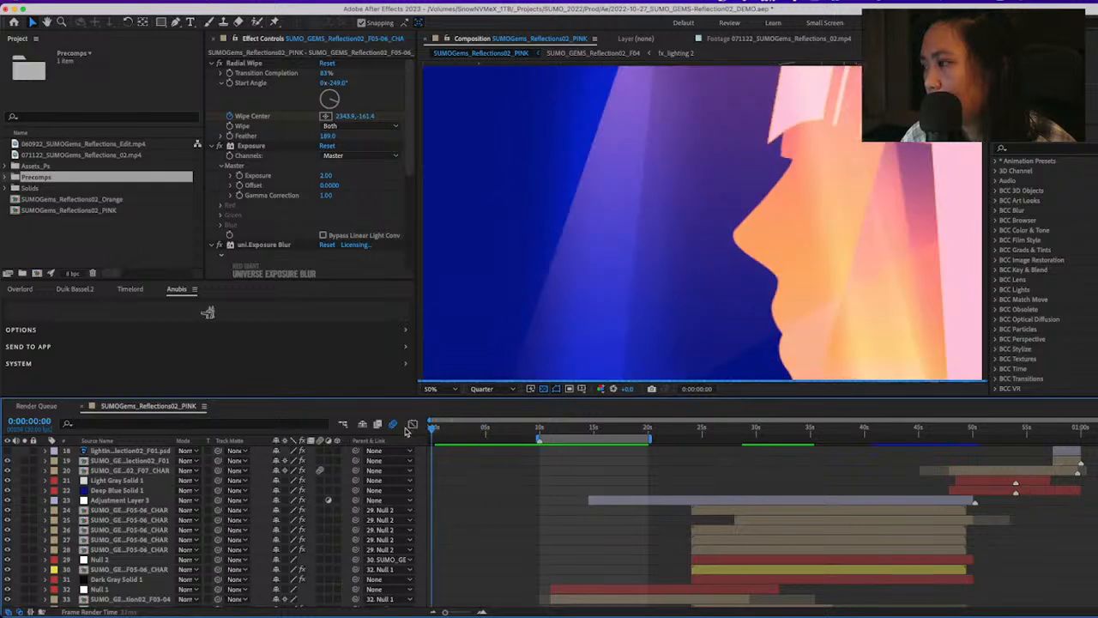
Import 2022-09-26_SUMO_GEMS-Reflection.aep into the current project
left_click(53, 248)
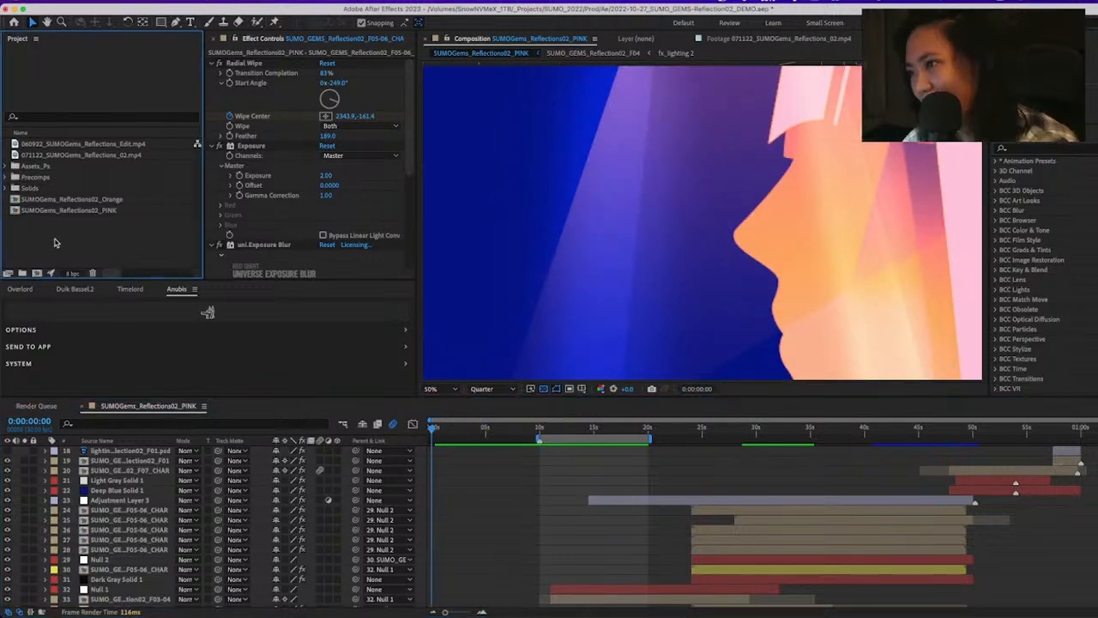
double_click(154, 189)
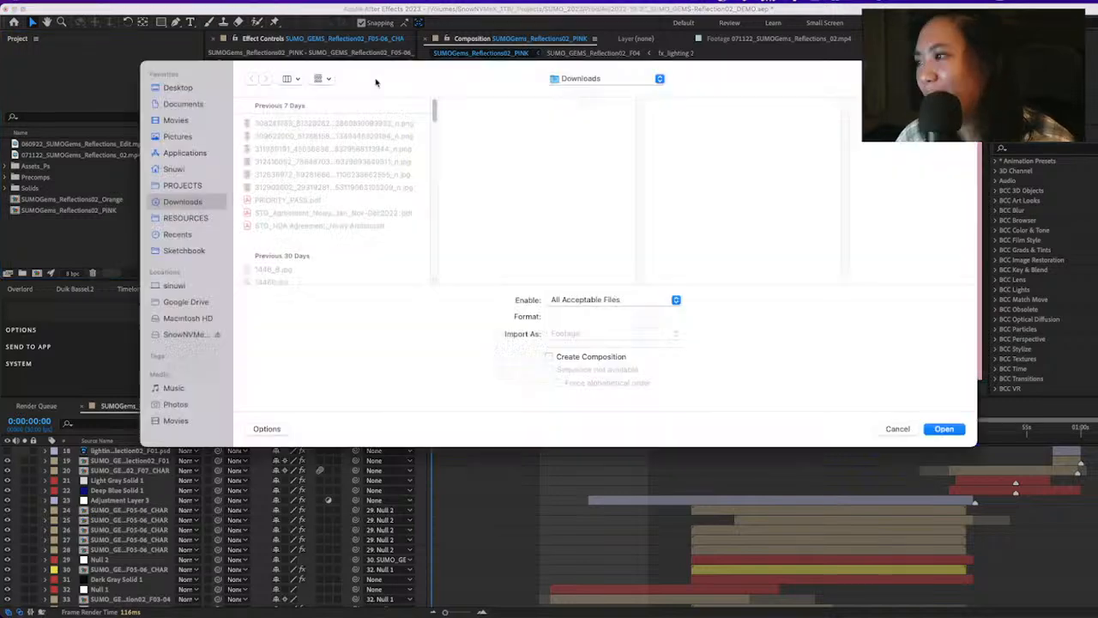
key("Escape")
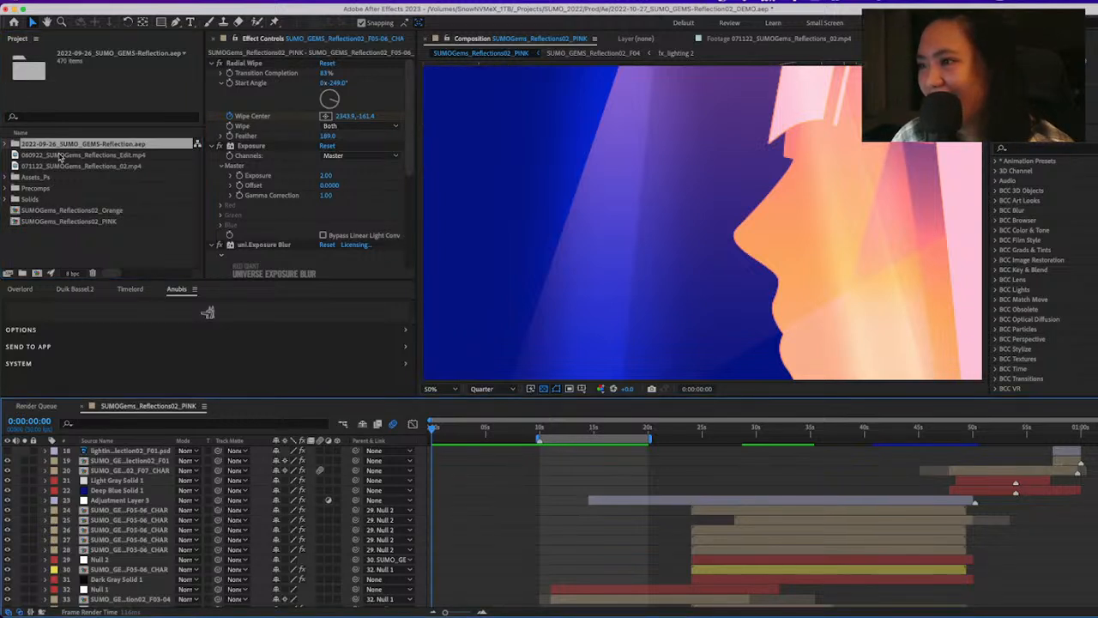
Open the SUMO_GEMS_Reflections-PINK composition from the imported project folder and show its frame at 0:00:15:03
left_click(8, 144)
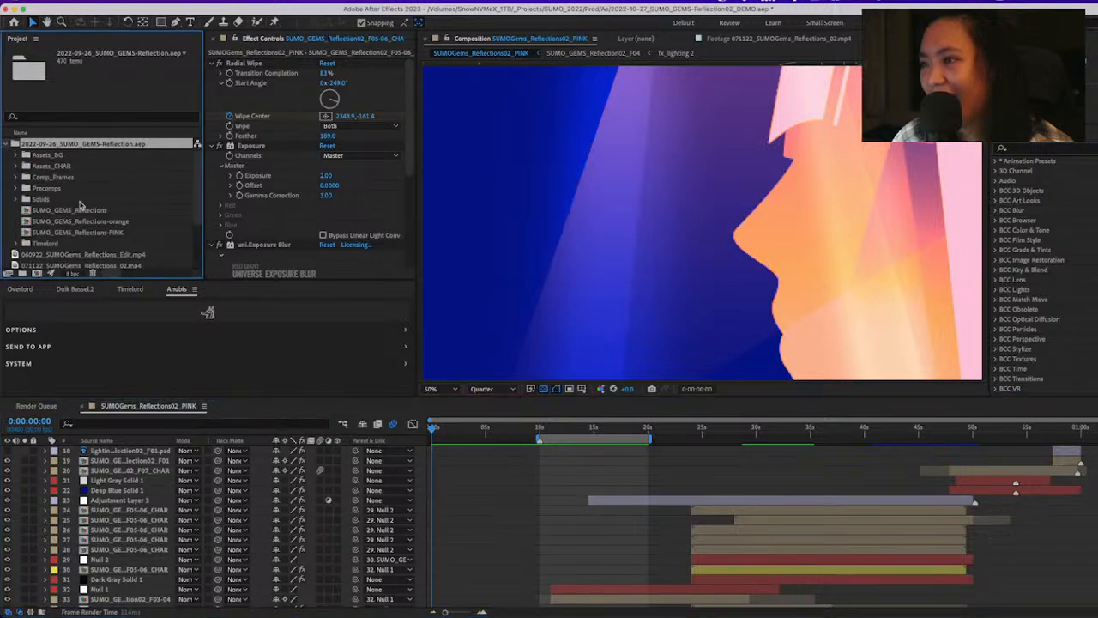
left_click(110, 211)
left_click(134, 219)
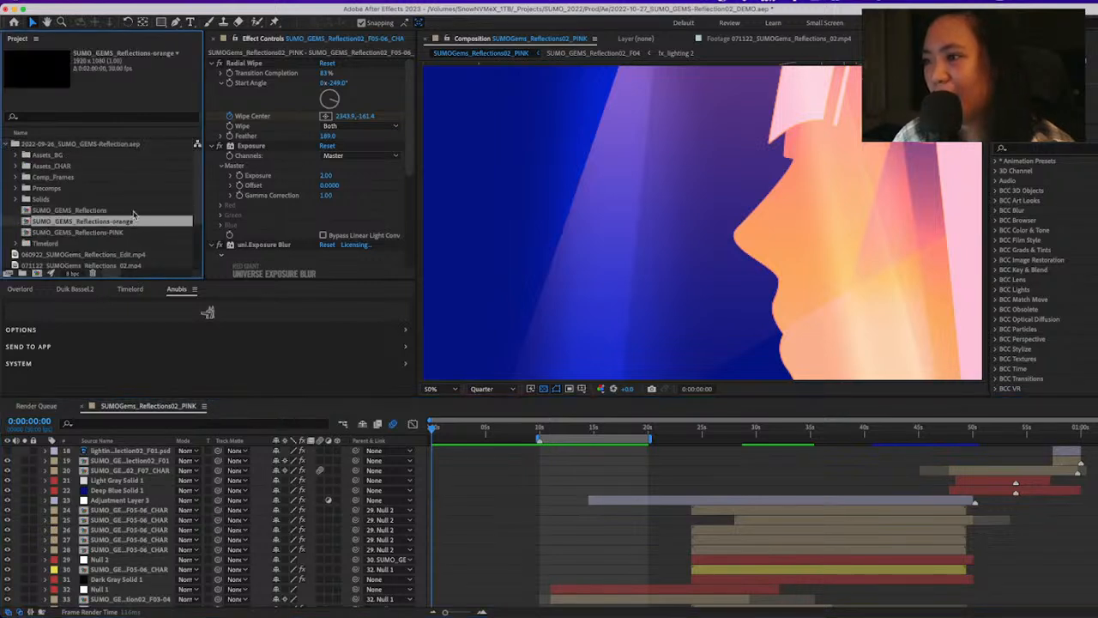
double_click(135, 233)
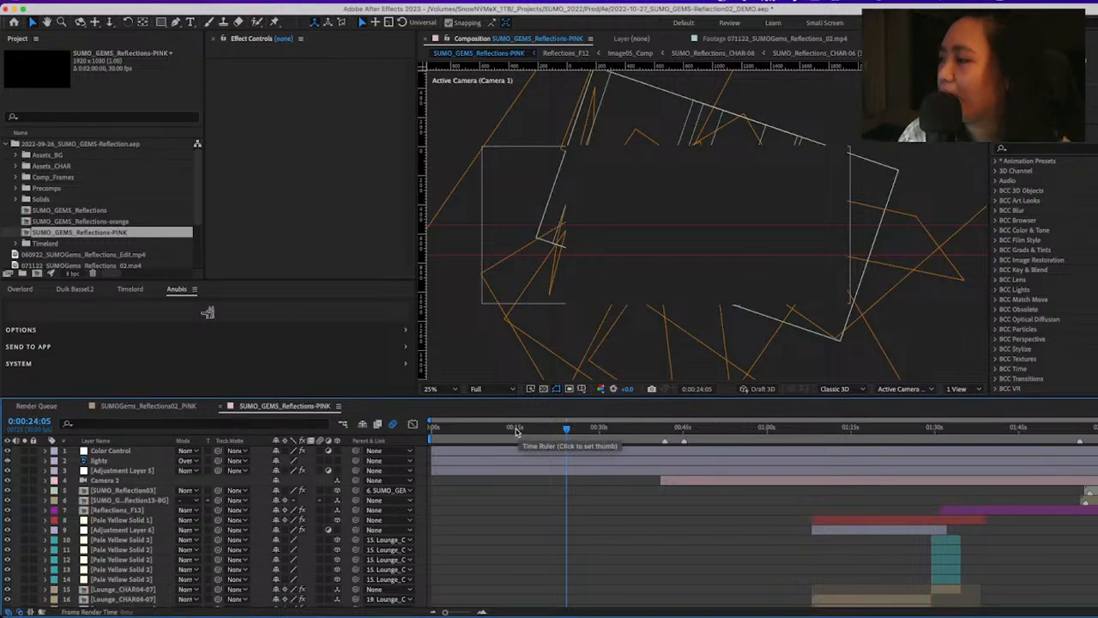
left_click(516, 429)
scroll(674, 513, "down", 5)
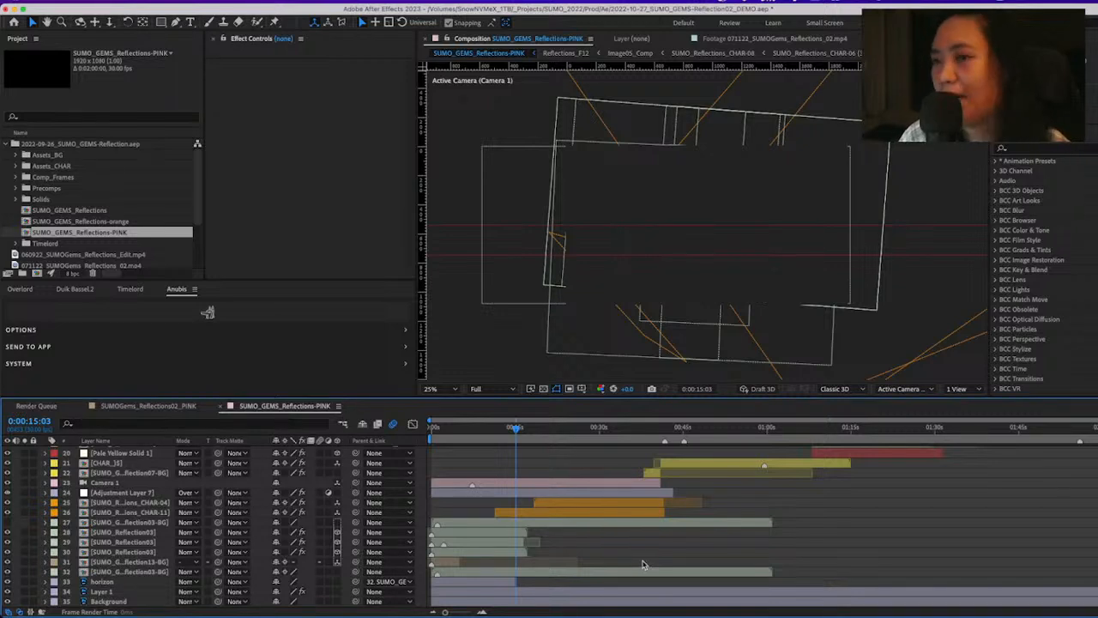
mouse_move(508, 611)
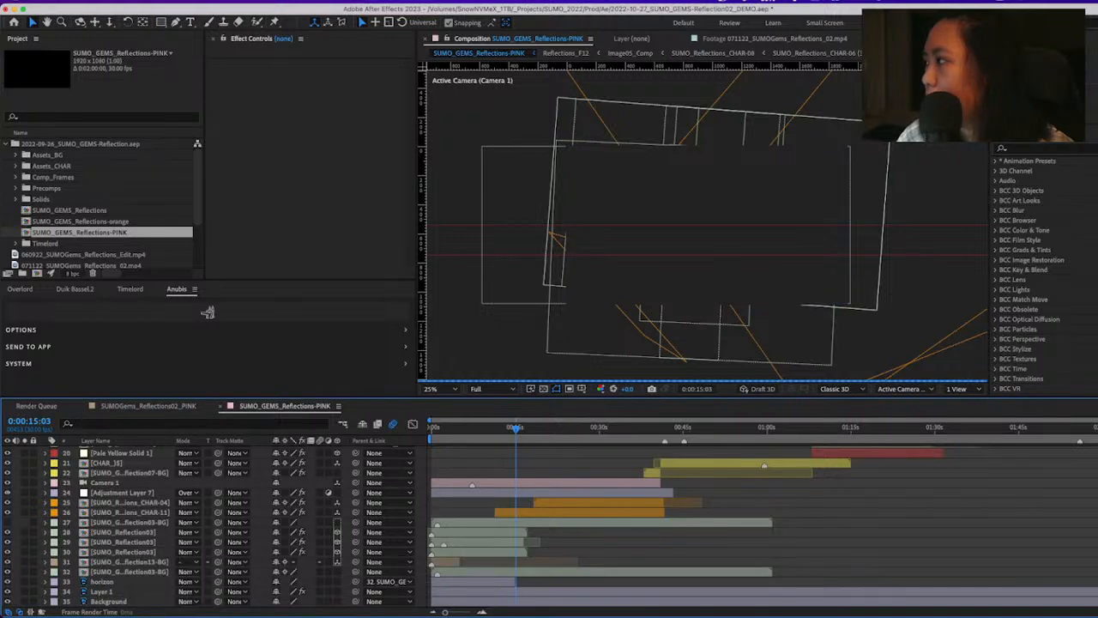
Widen the column holding Effects & Presets and collapse the Effects & Presets, Audio, Brushes and Paint panels
left_click_drag(990, 128, 835, 129)
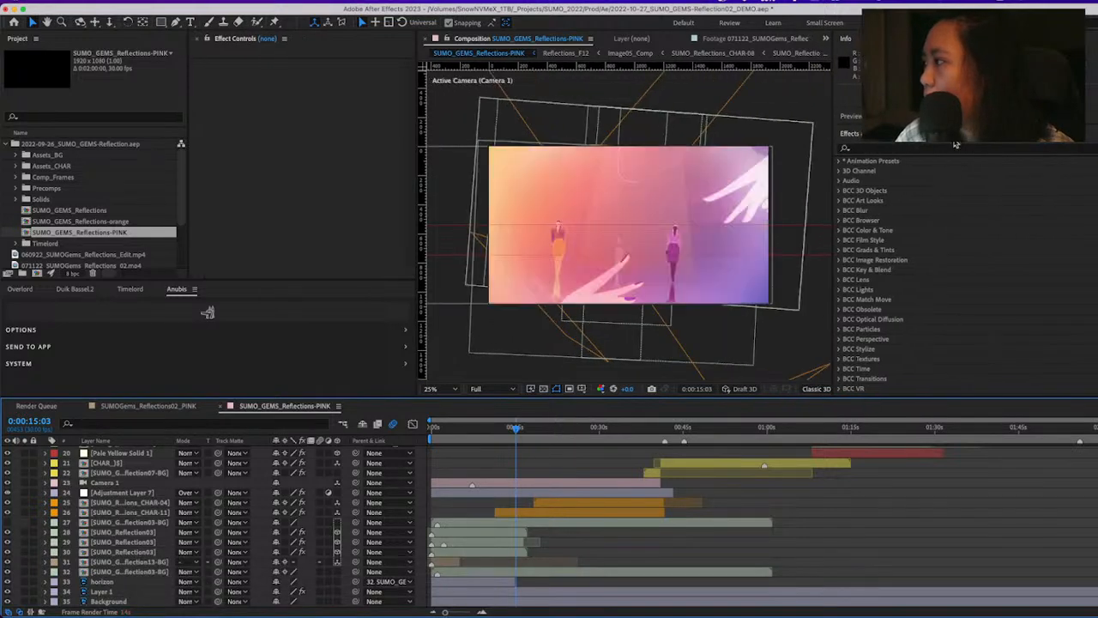
left_click(857, 134)
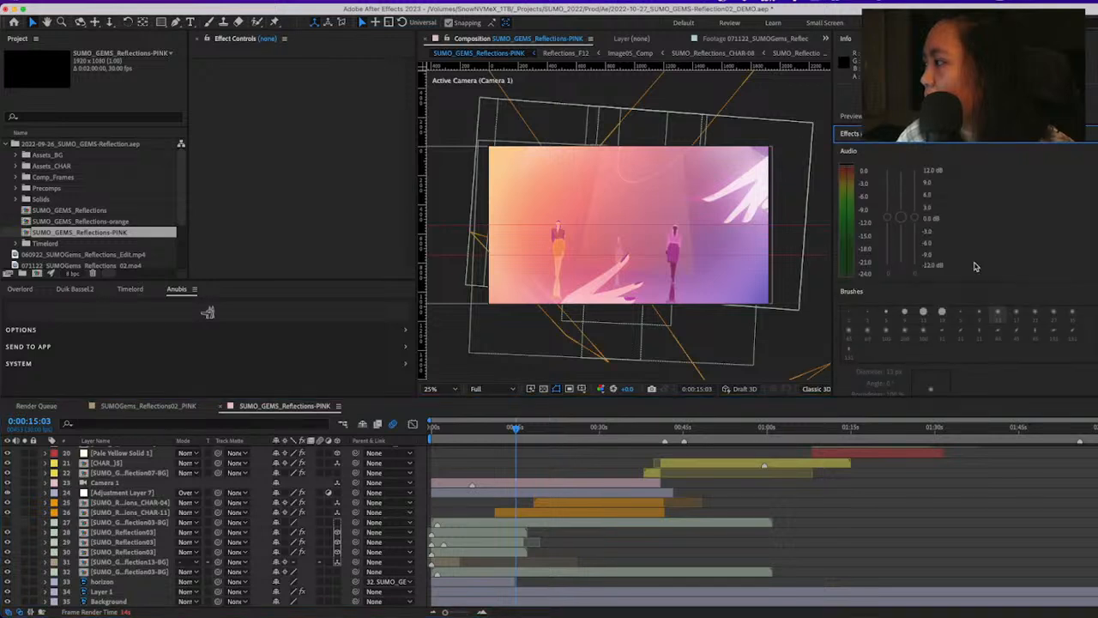
left_click(847, 154)
left_click(852, 169)
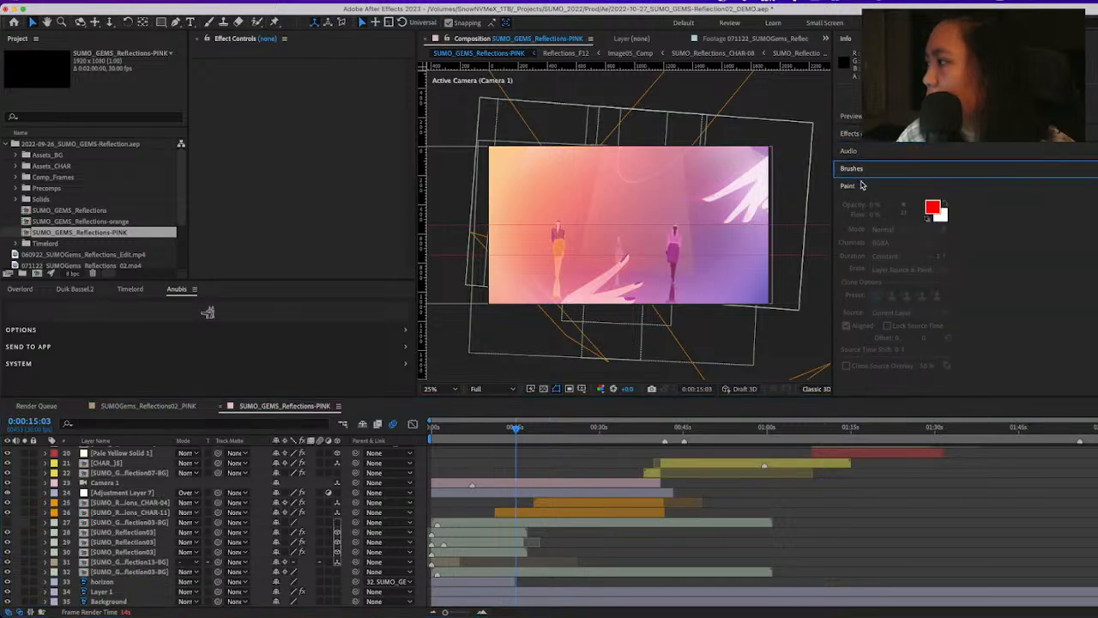
left_click(861, 187)
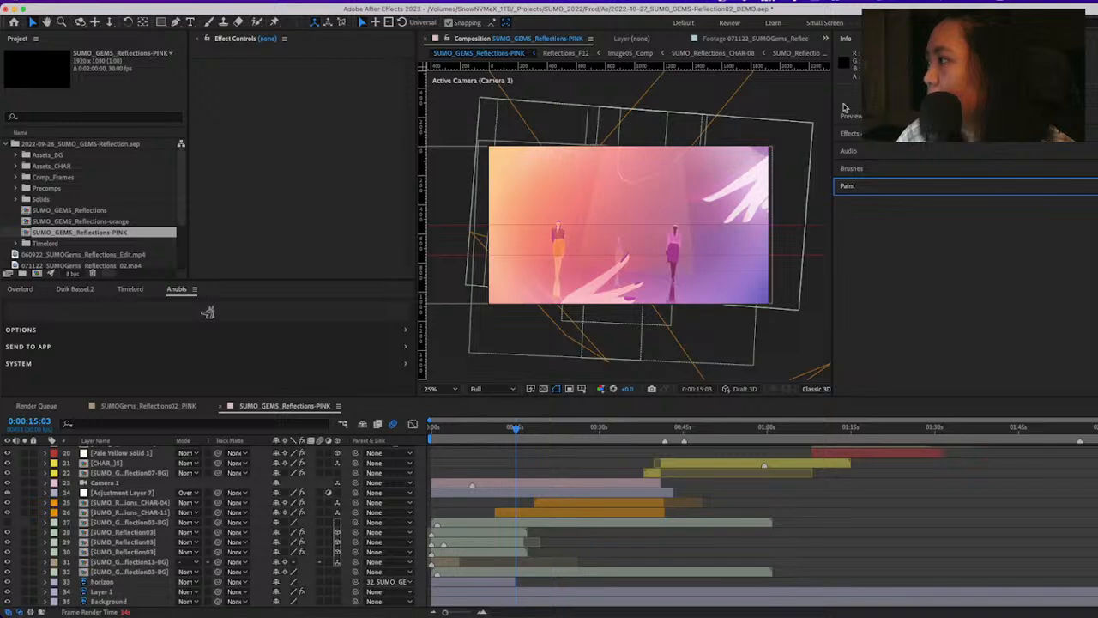
Find the Libraries panel by searching the application's commands for "librar" and display it in the workspace
left_click(375, 3)
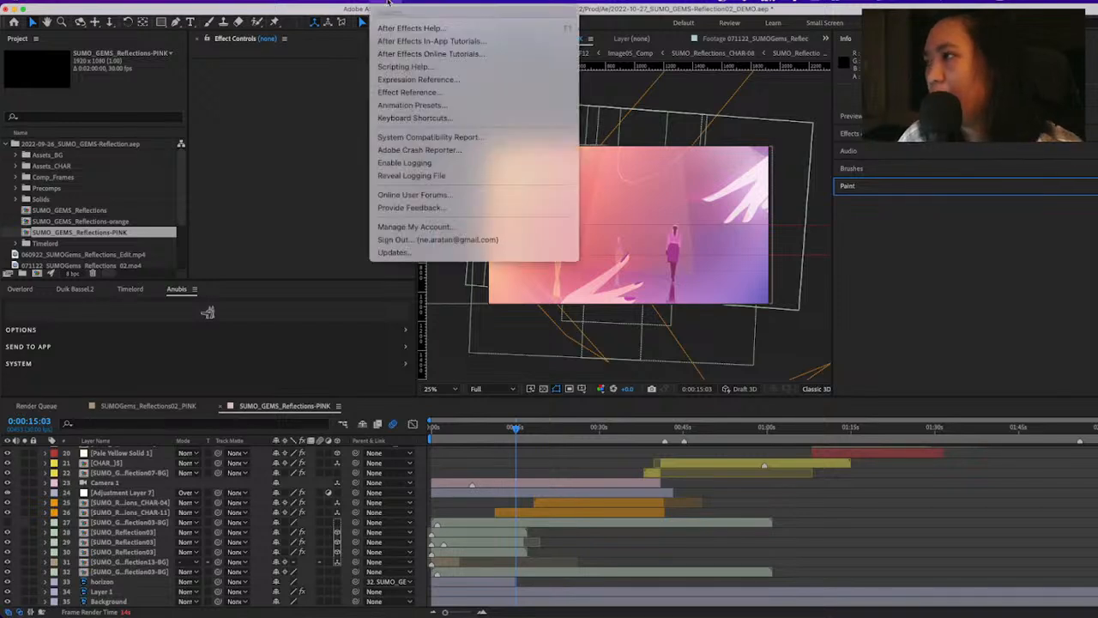
type("librar")
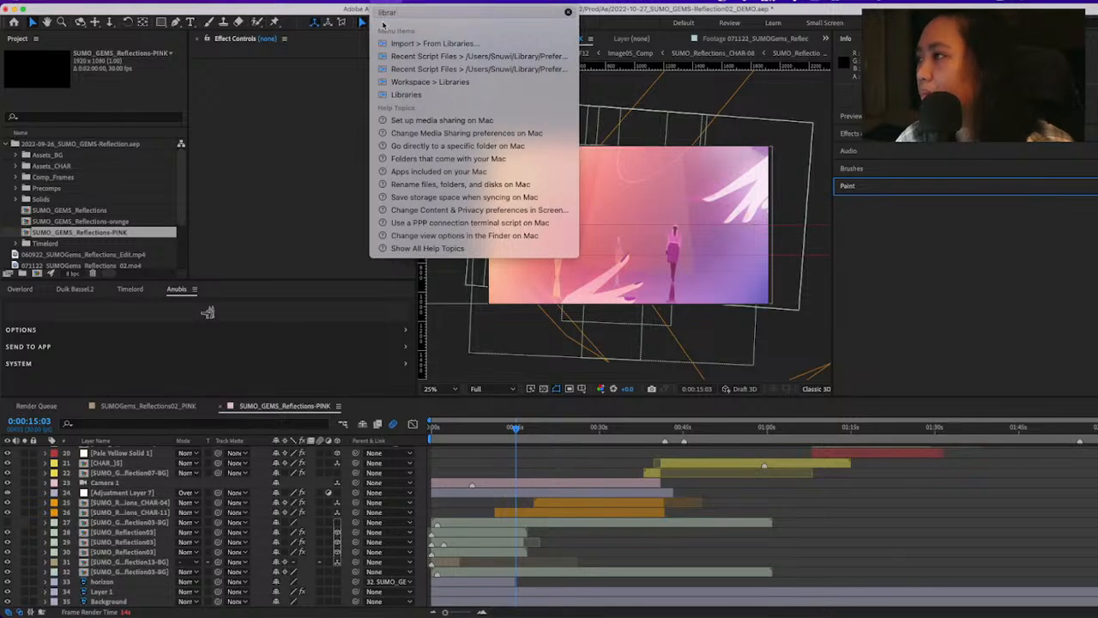
key("Down")
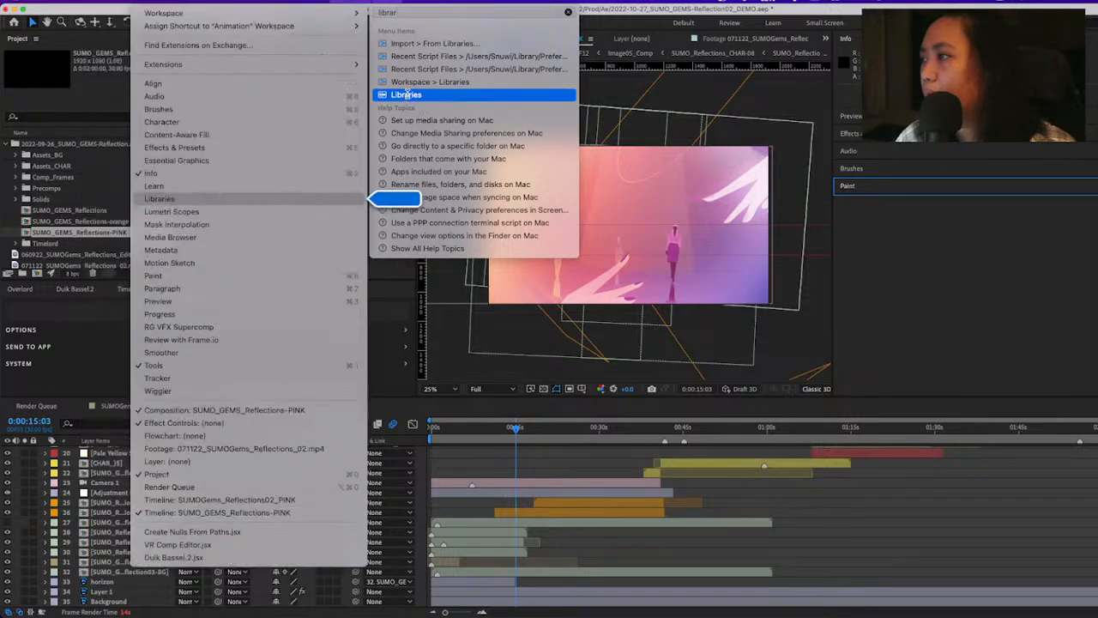
left_click(405, 94)
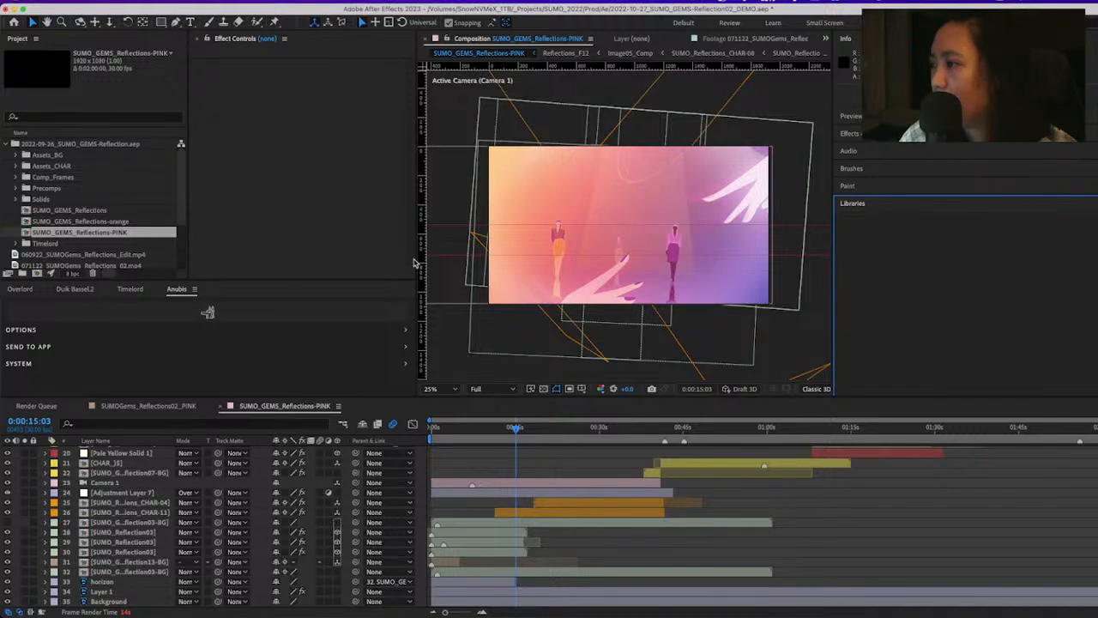
Give the Libraries panel more width and height, collapsing the Info panel above it
left_click_drag(409, 263, 342, 262)
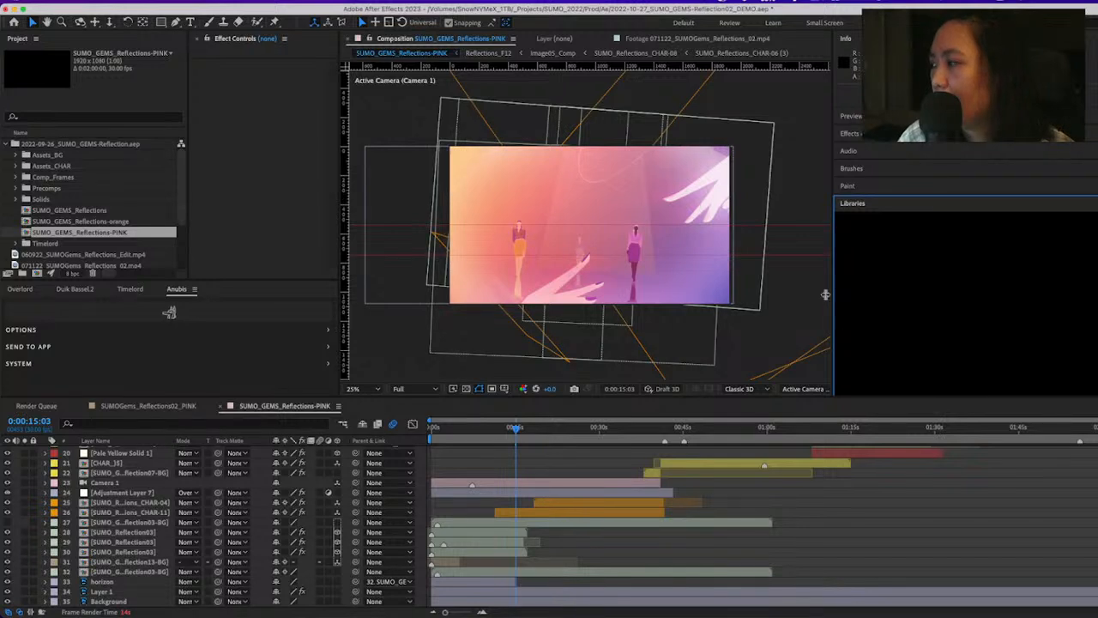
left_click_drag(831, 296, 778, 296)
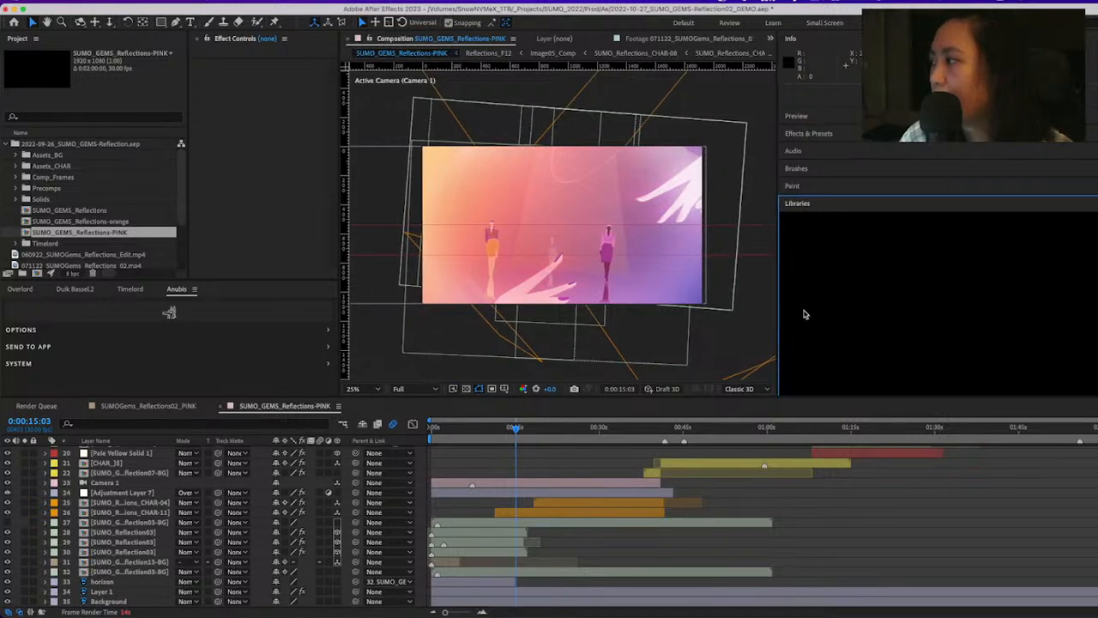
left_click(790, 40)
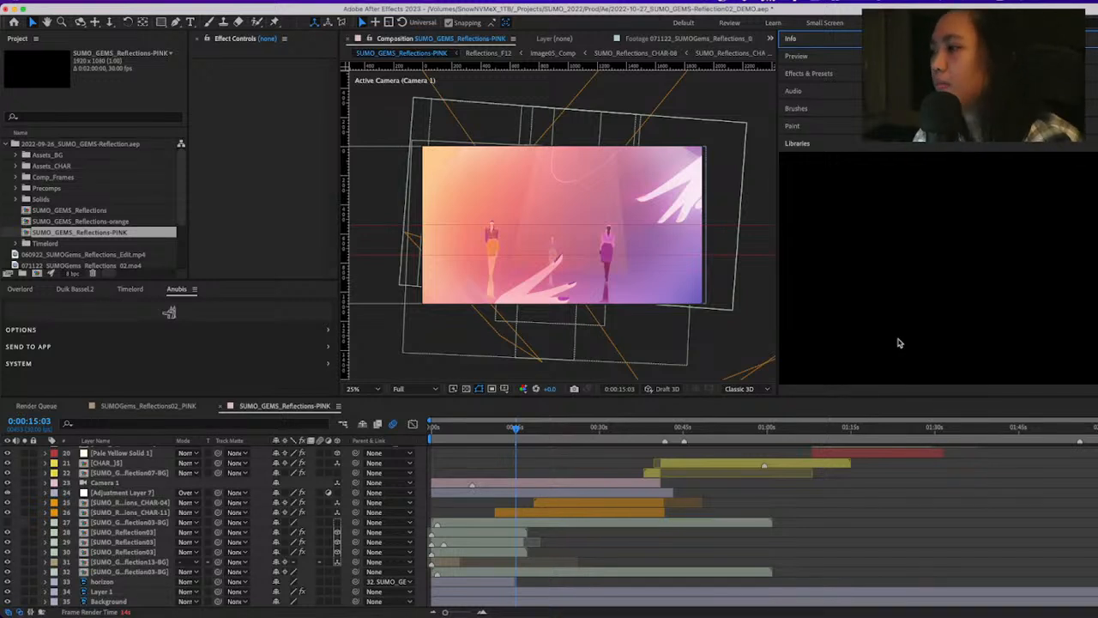
Switch to Safari to view the SUMO Gems Design Development slides at Styleframe Color Study 02
mouse_move(716, 611)
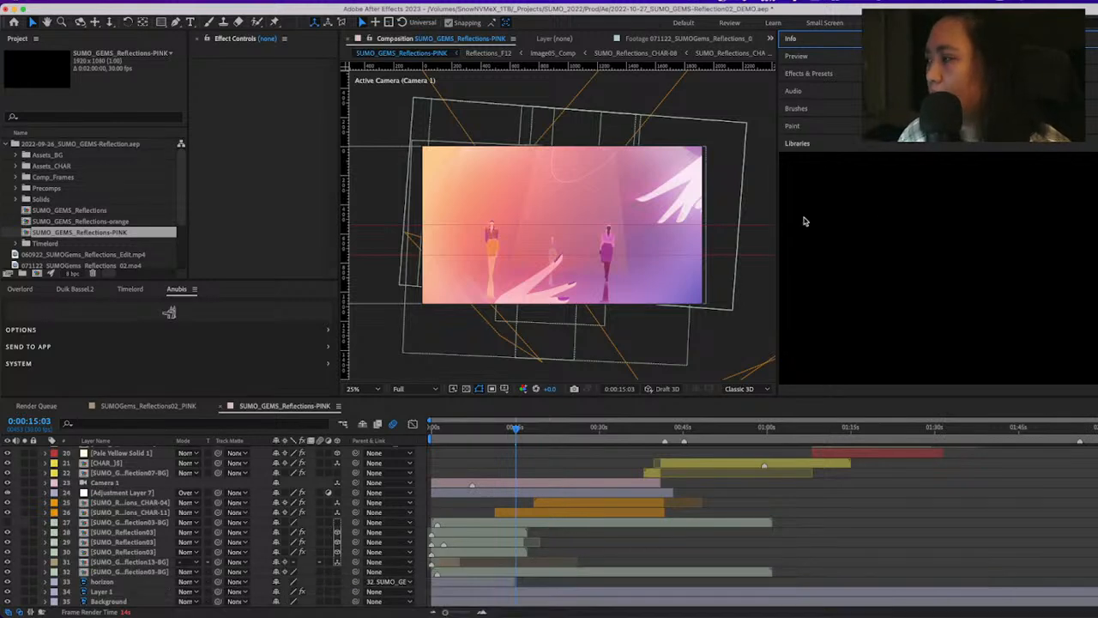
mouse_move(241, 605)
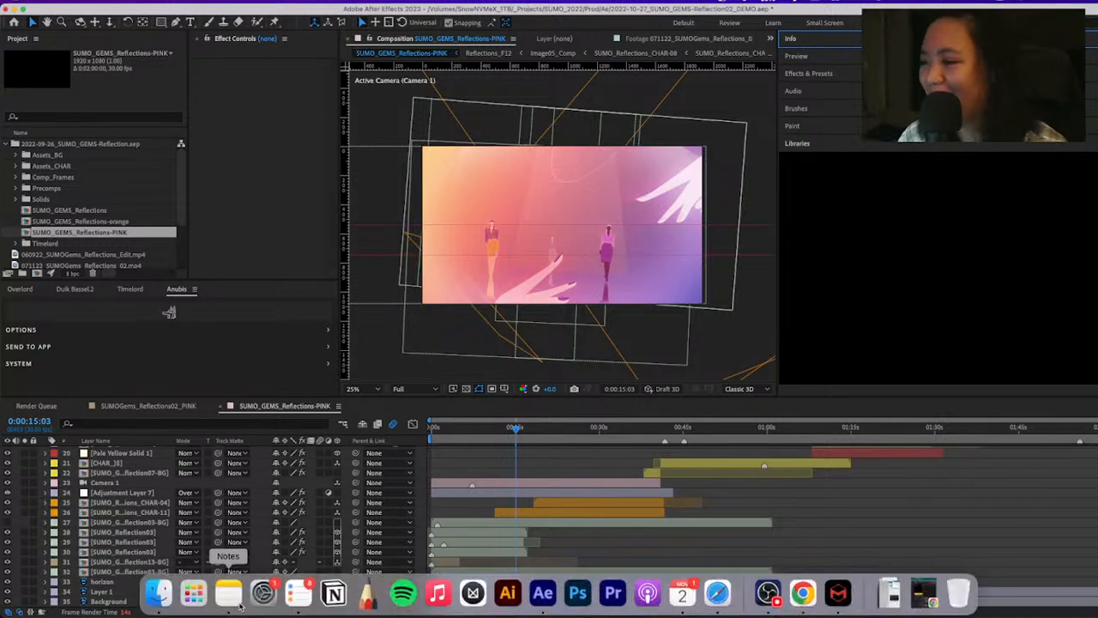
left_click(719, 594)
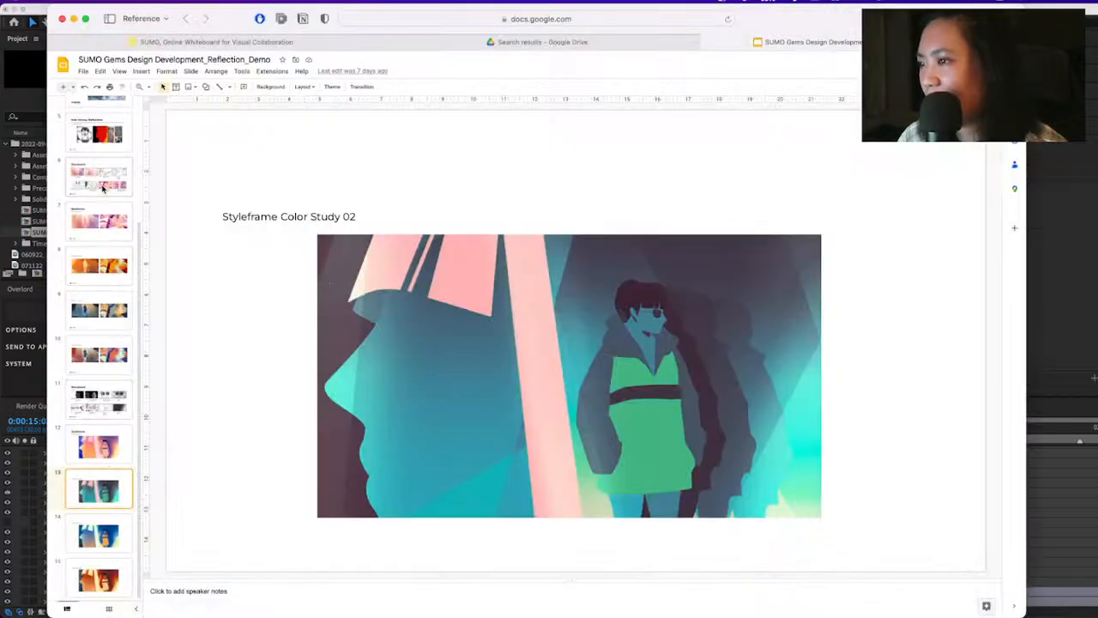
Return to After Effects and open the SUMO_Vibe library to show its color palette
left_click(1090, 315)
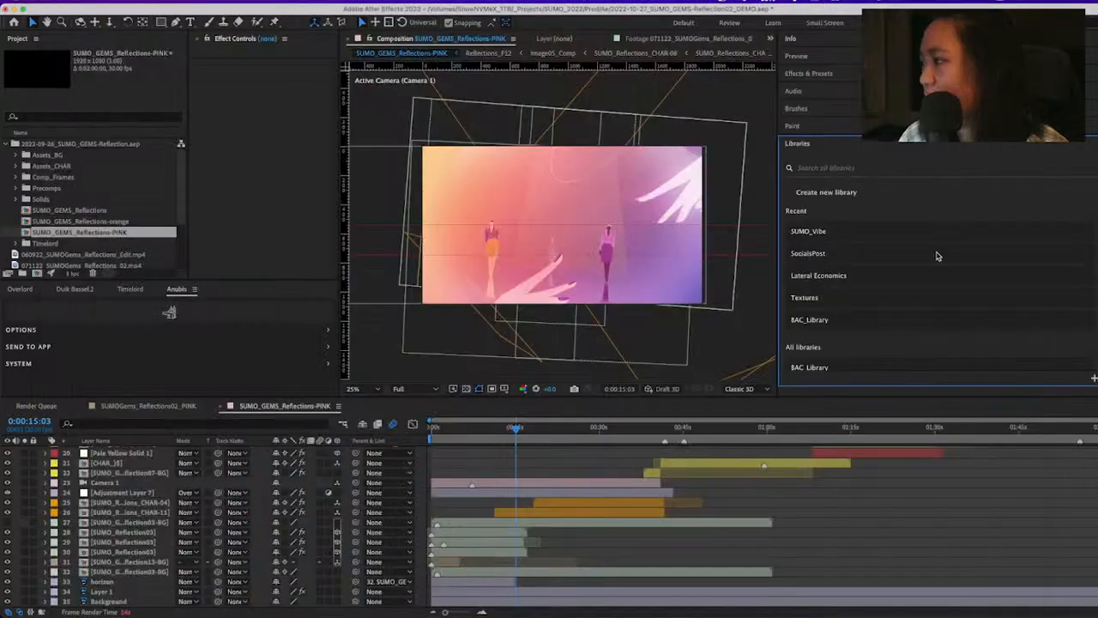
left_click(805, 233)
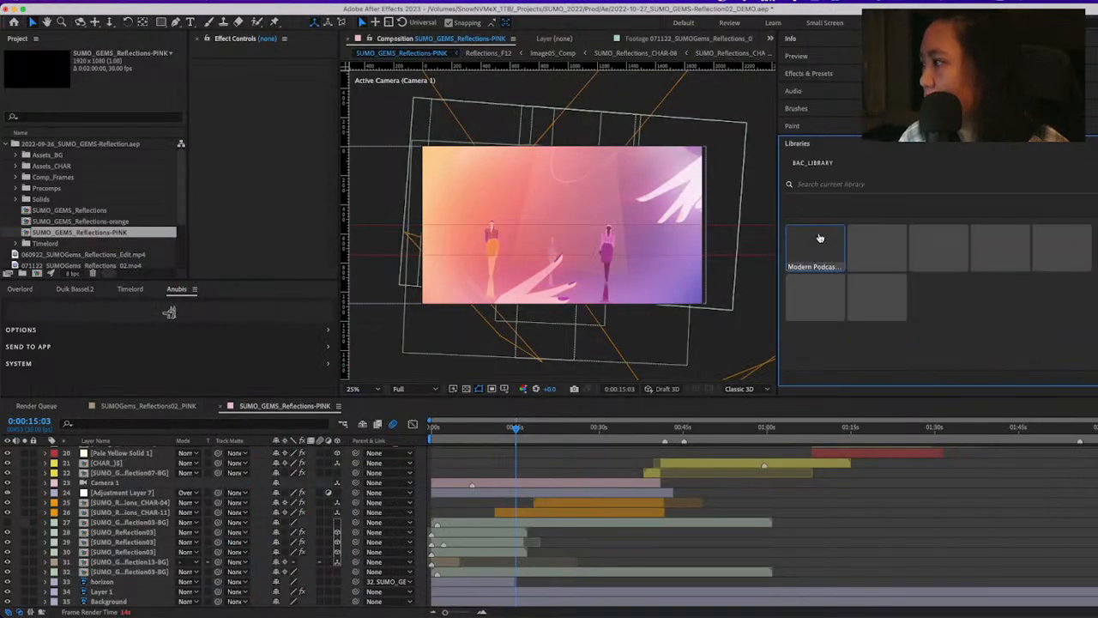
left_click(788, 163)
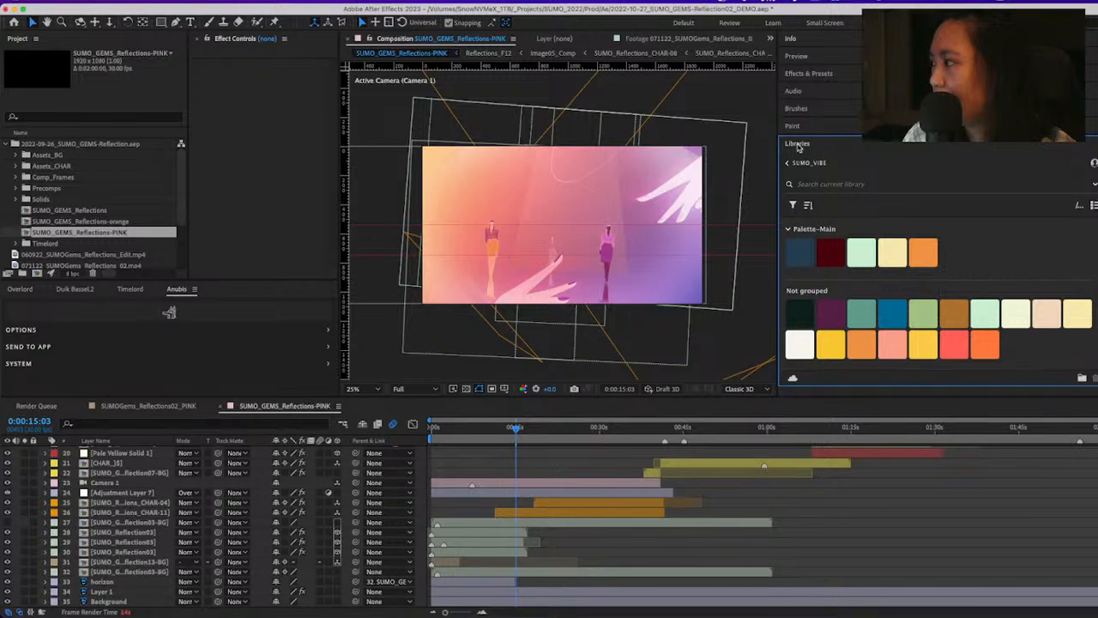
Undock the Libraries panel into an enlarged floating window over the middle of the workspace, and widen the composition viewer
left_click_drag(798, 146, 884, 129)
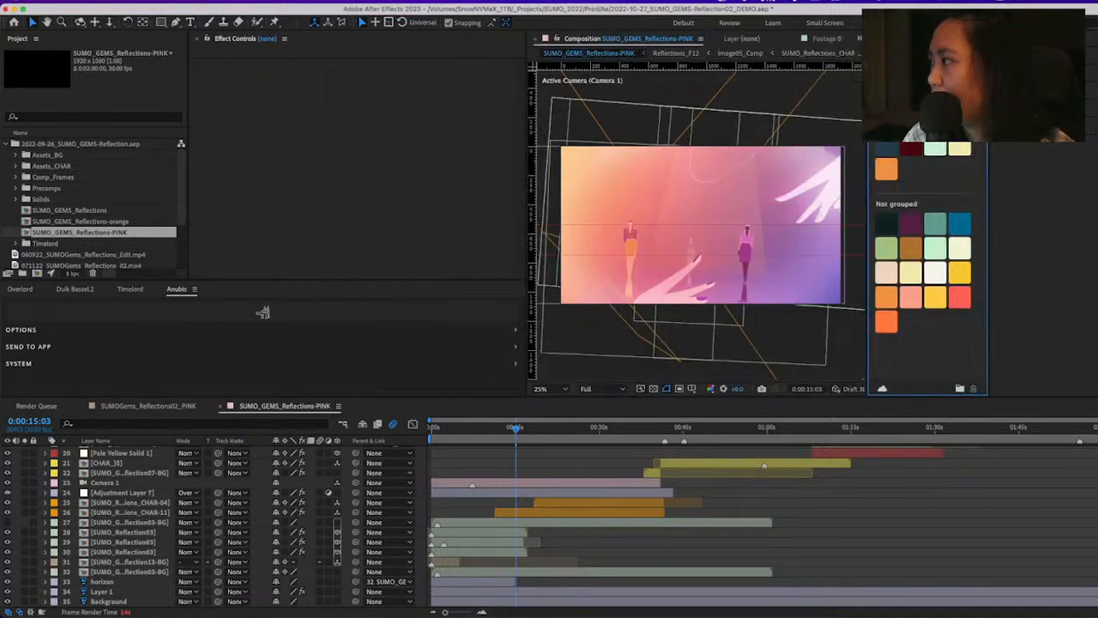
left_click(907, 136)
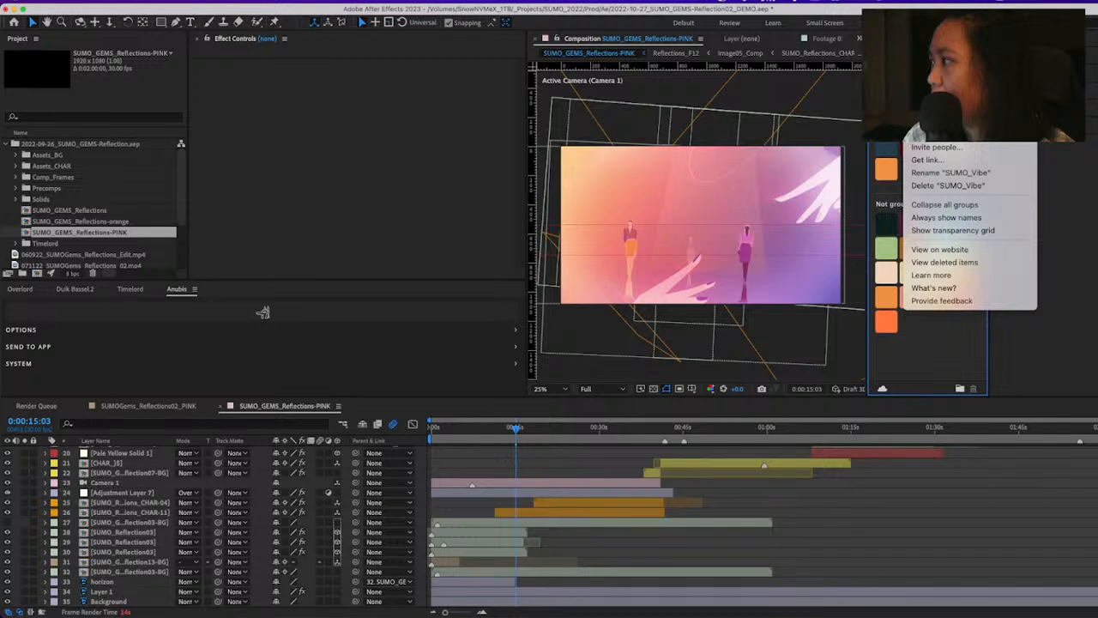
left_click(527, 95)
left_click_drag(527, 95, 594, 95)
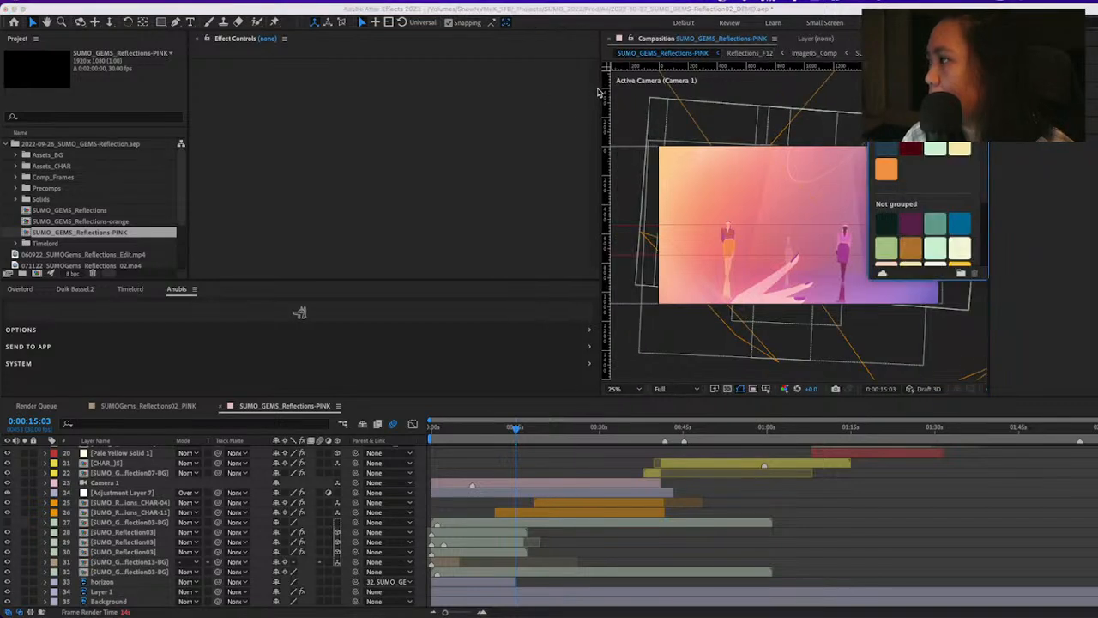
left_click_drag(598, 92, 424, 92)
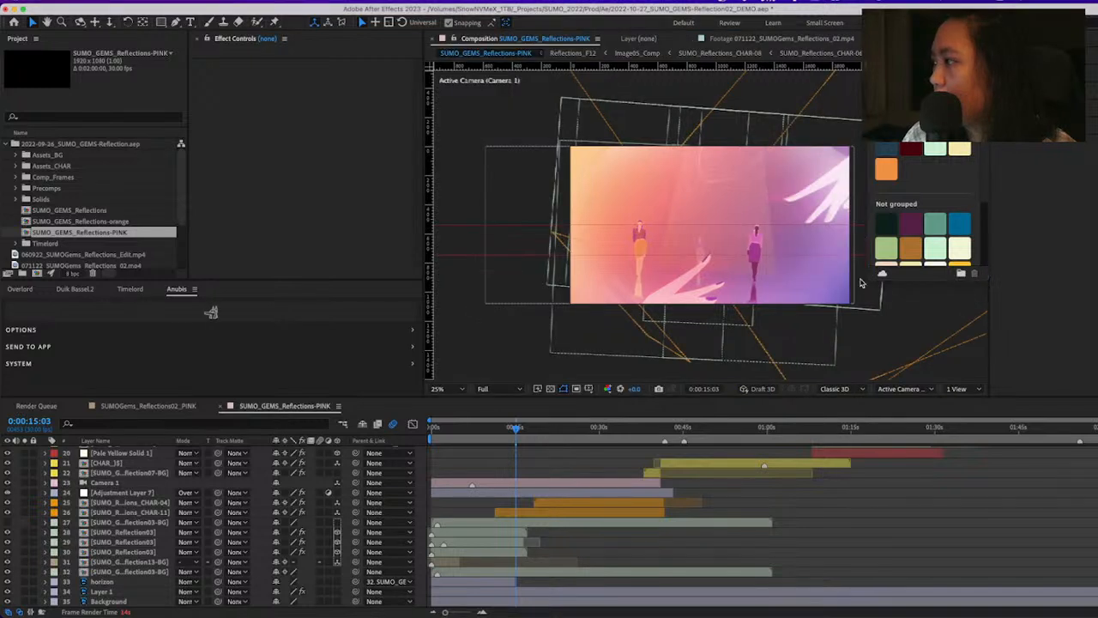
left_click_drag(862, 283, 615, 429)
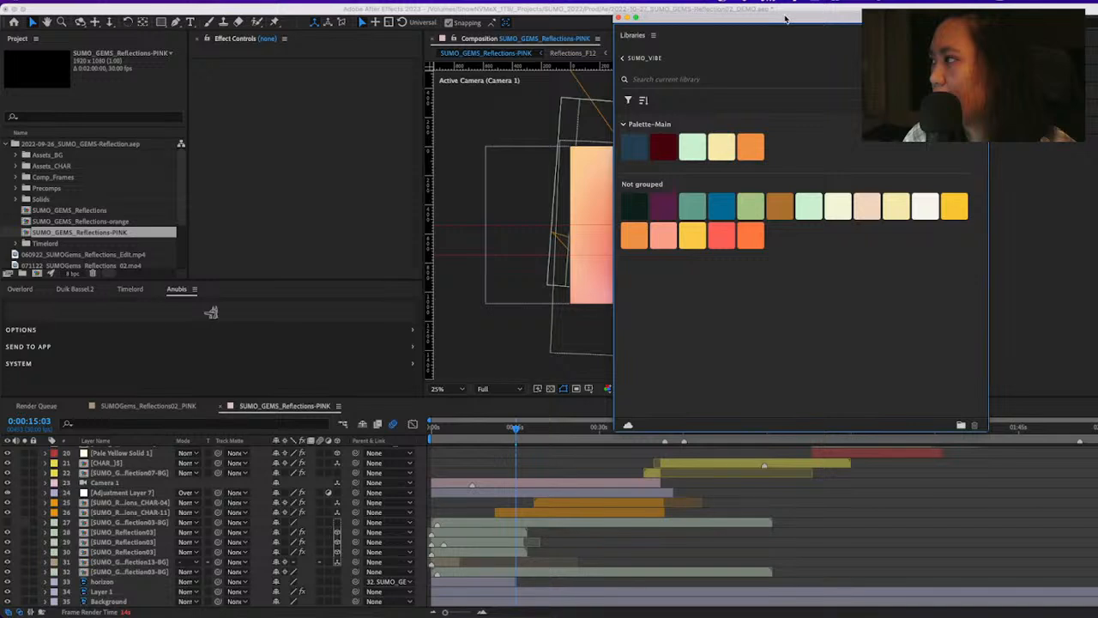
left_click_drag(785, 17, 474, 66)
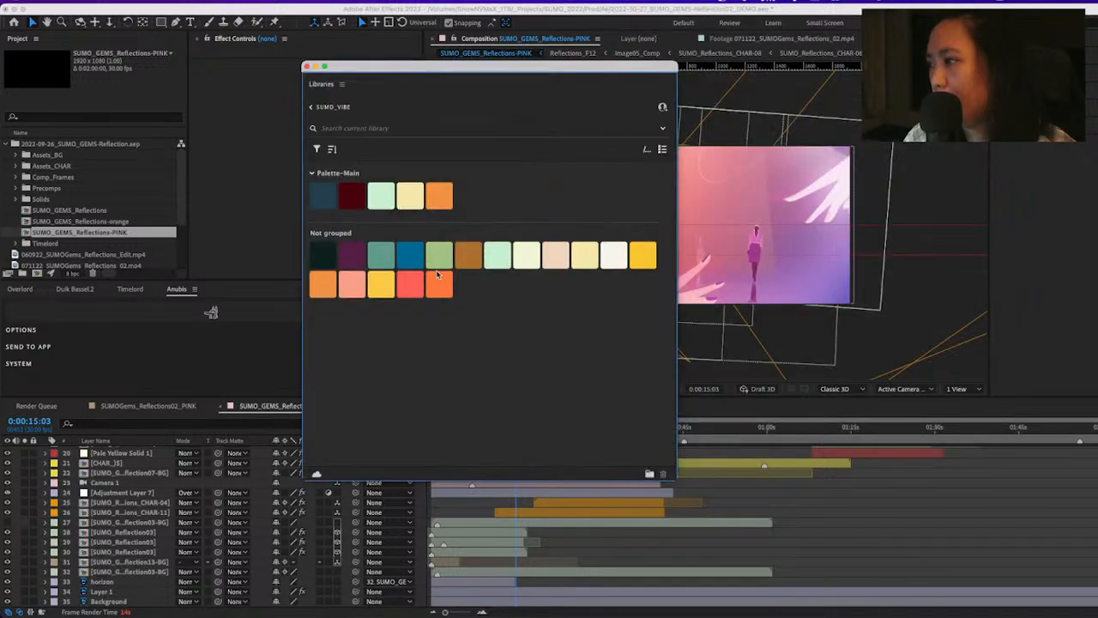
Switch to Finder and browse from the Desktop to the top-level folders of the SnowNVMeX_1TB drive
mouse_move(439, 612)
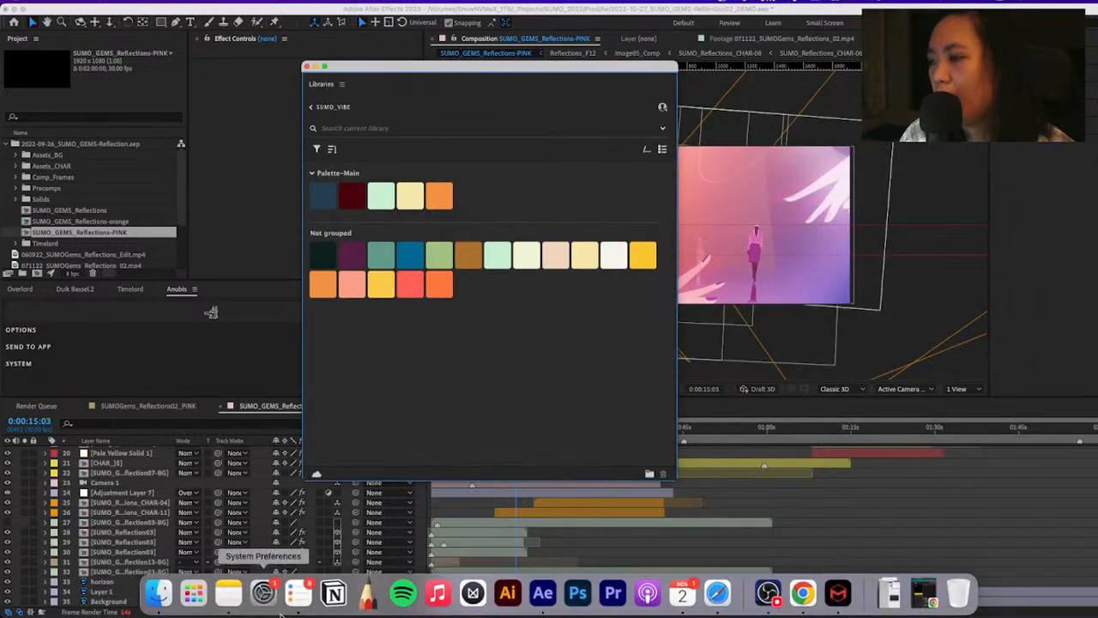
left_click(157, 598)
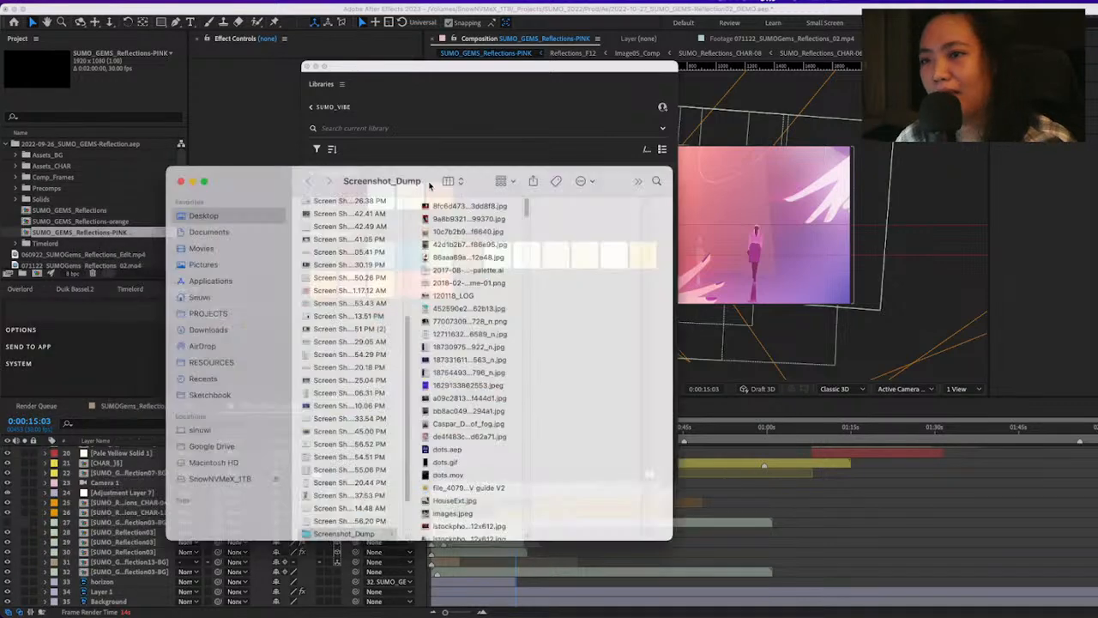
left_click_drag(429, 183, 287, 193)
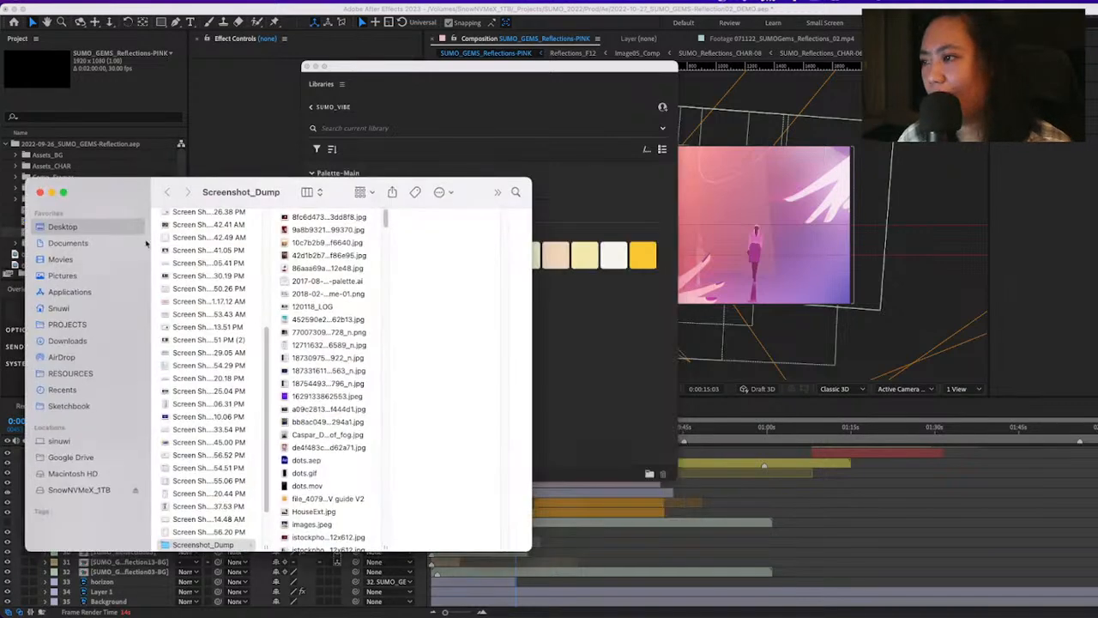
left_click(86, 226)
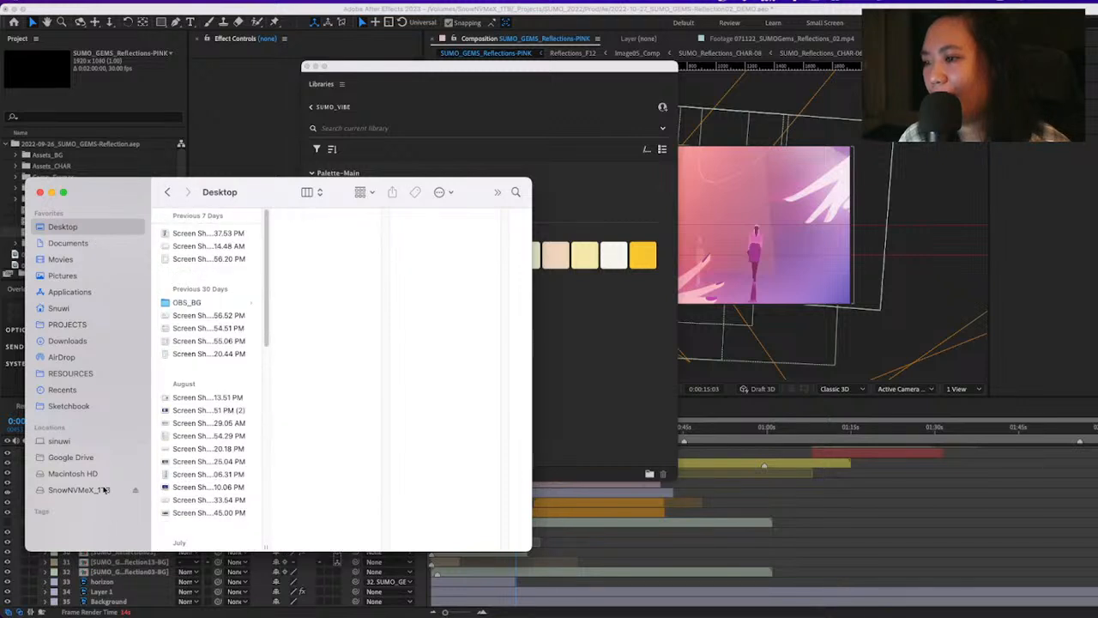
left_click(103, 489)
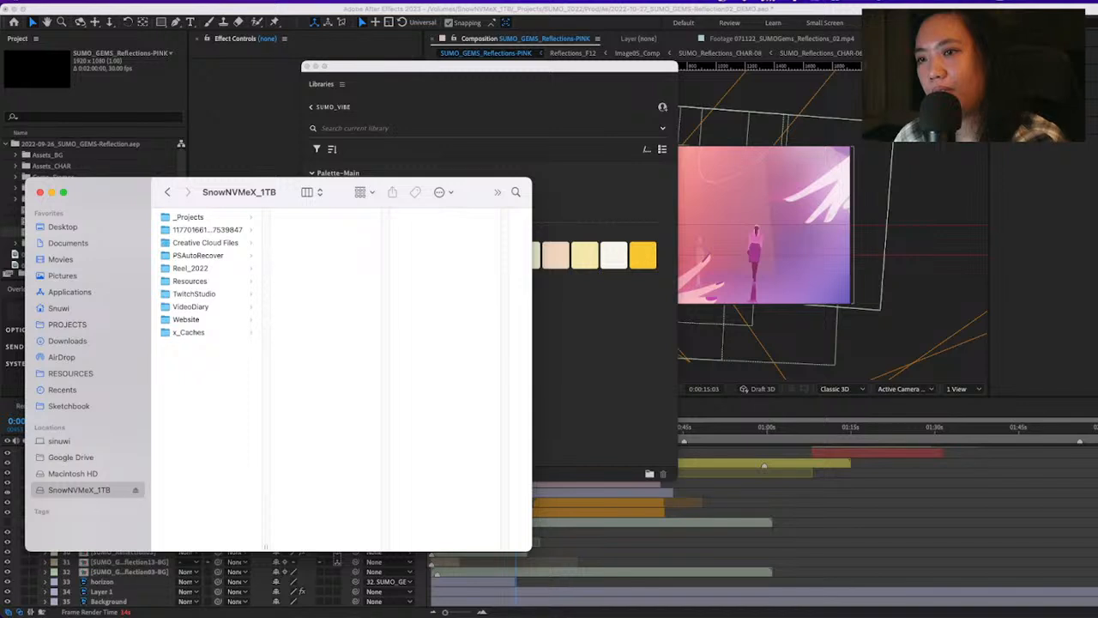
Close the Finder window and the floating Libraries window
key("super+w")
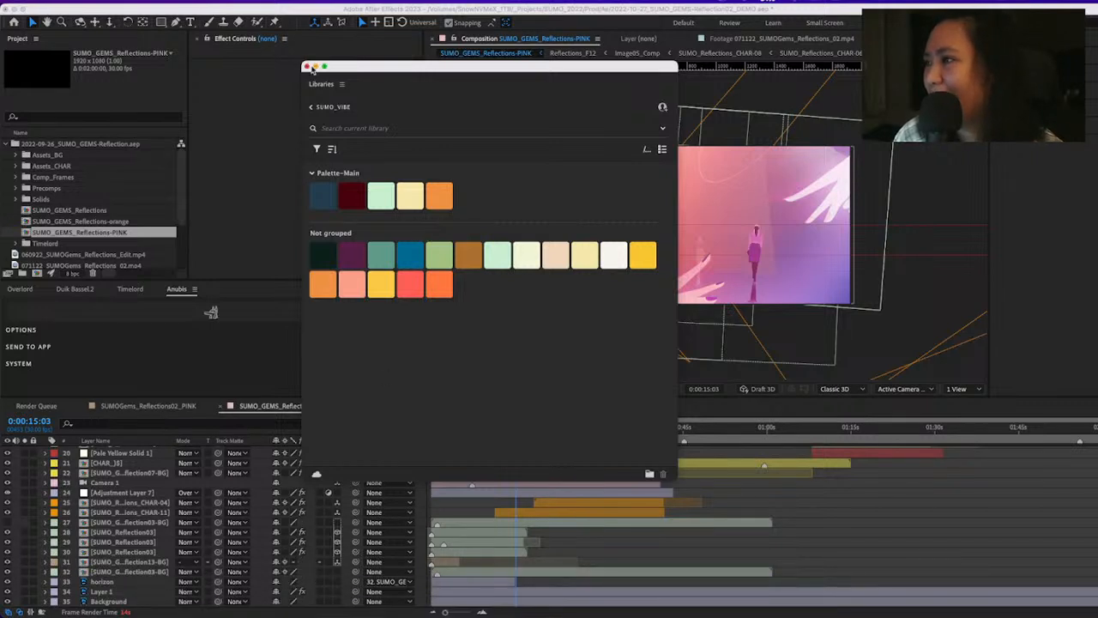
left_click(308, 66)
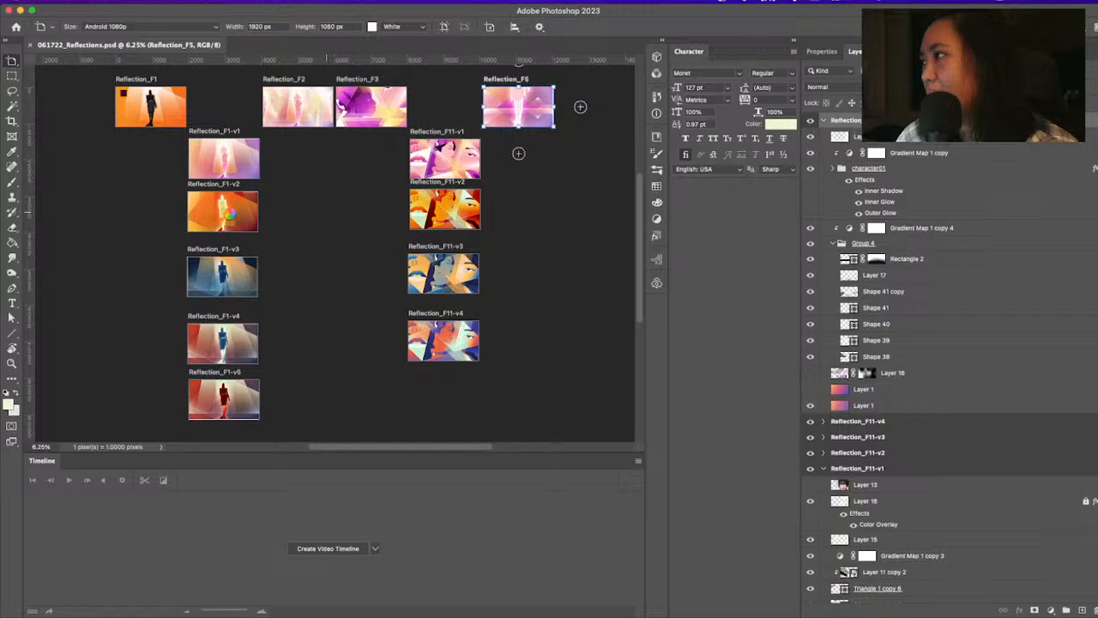
In Photoshop's 061722_Reflections.psd, deselect the artboard and examine the Reflection_F1-v1 and Reflection_F1-v2 color variants up close
key("v")
left_click_drag(328, 213, 232, 214)
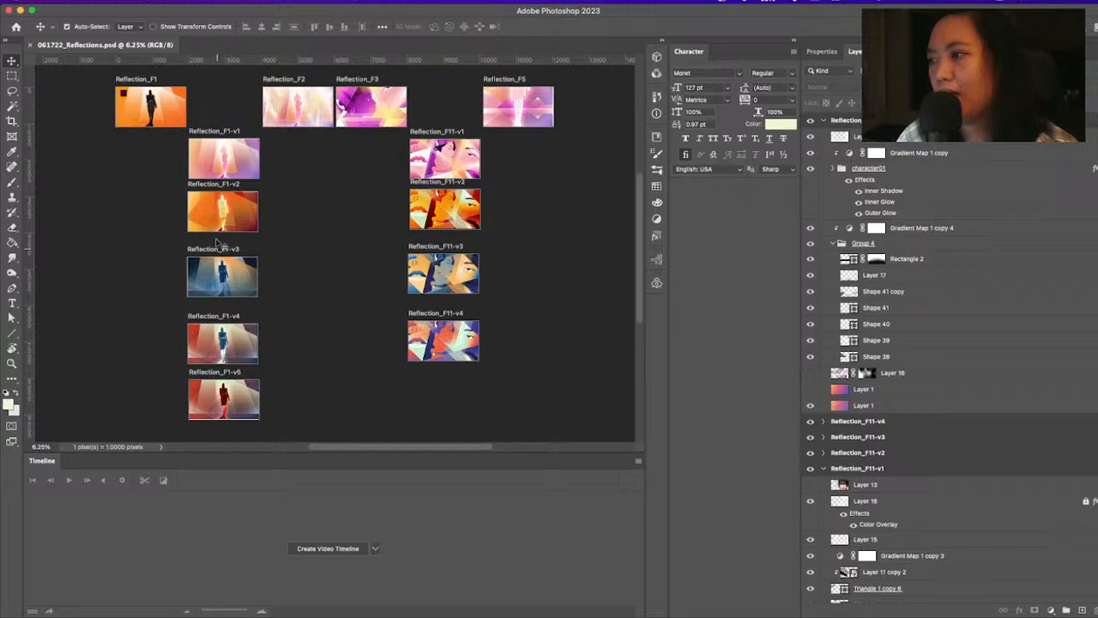
key("z")
left_click(223, 160)
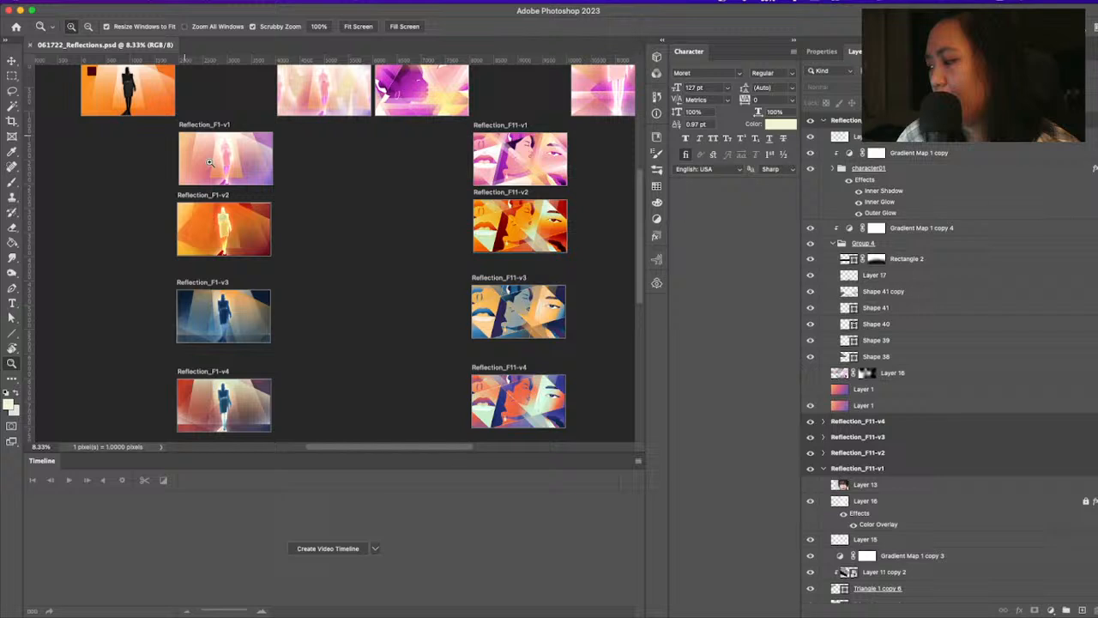
left_click(209, 161)
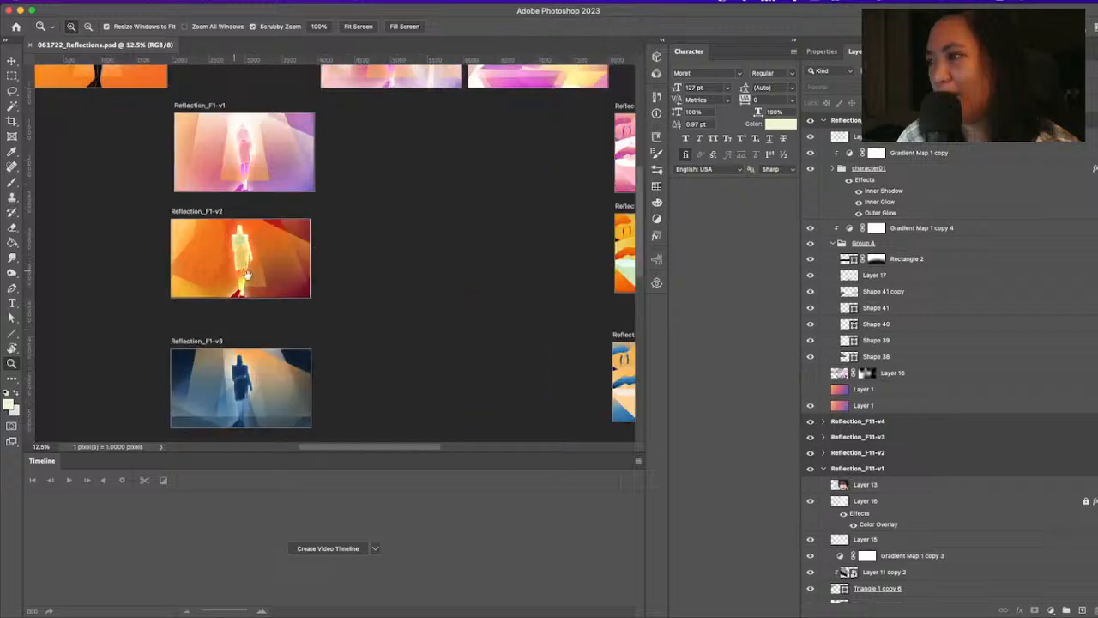
left_click_drag(248, 275, 306, 262)
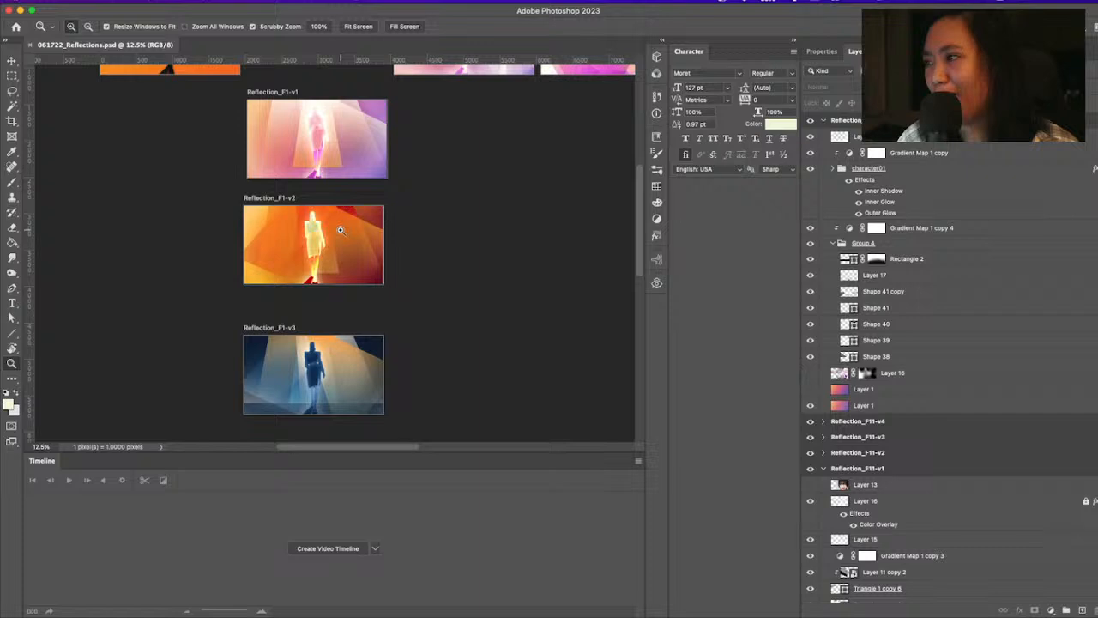
left_click(299, 114)
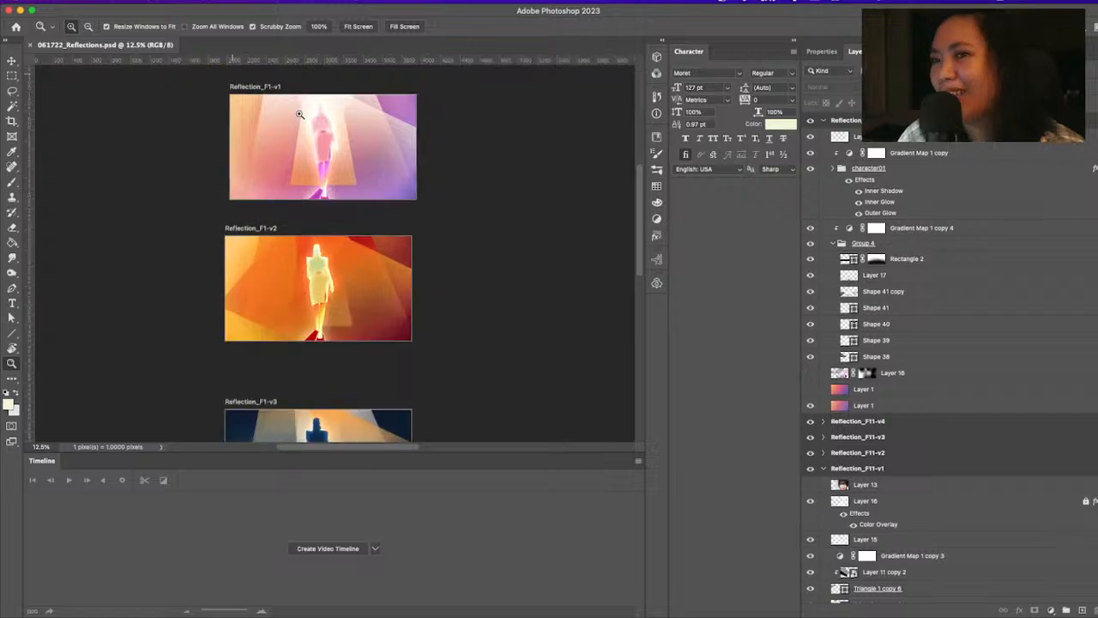
left_click_drag(299, 115, 294, 198)
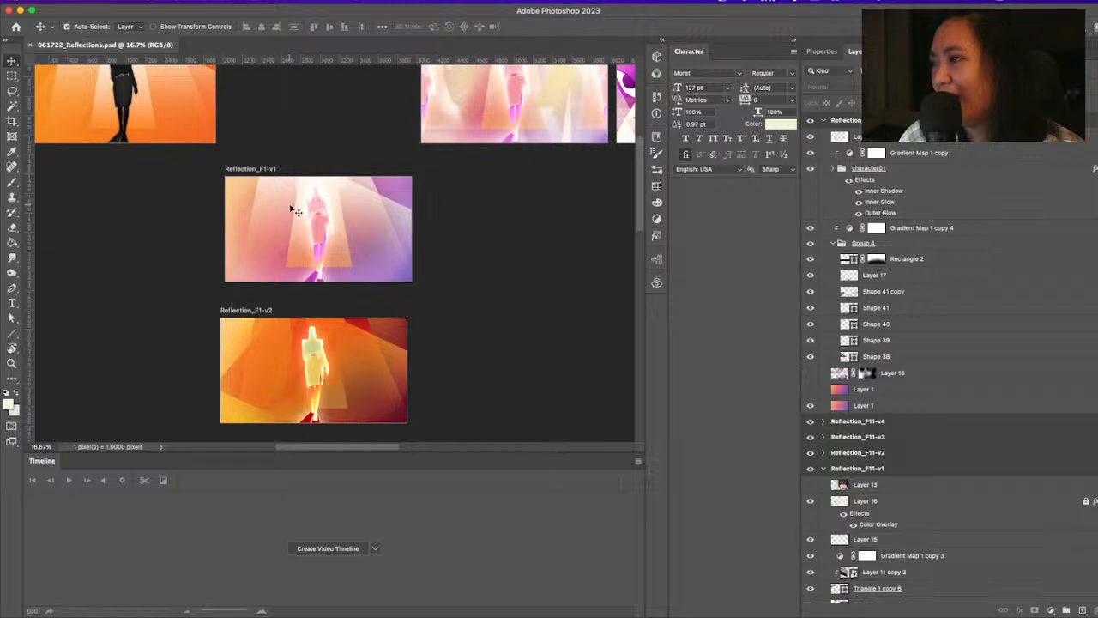
Hide the Gradient Map 1 copy 2 adjustment layer above the character in the Reflection_F1-v1 artboard
left_click(295, 210)
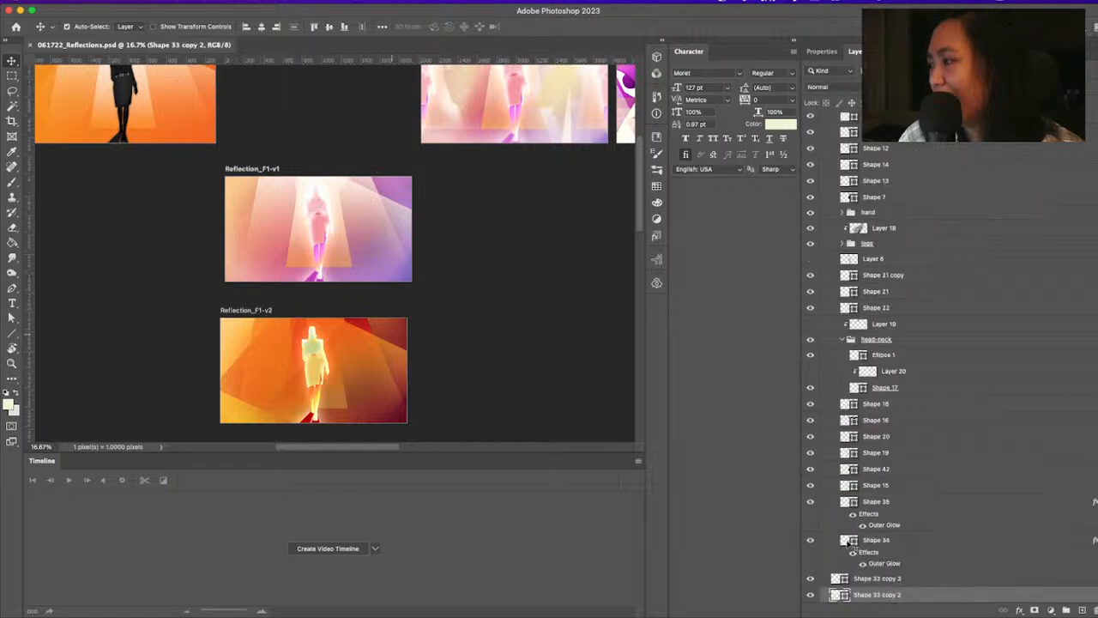
scroll(898, 286, "down", 5)
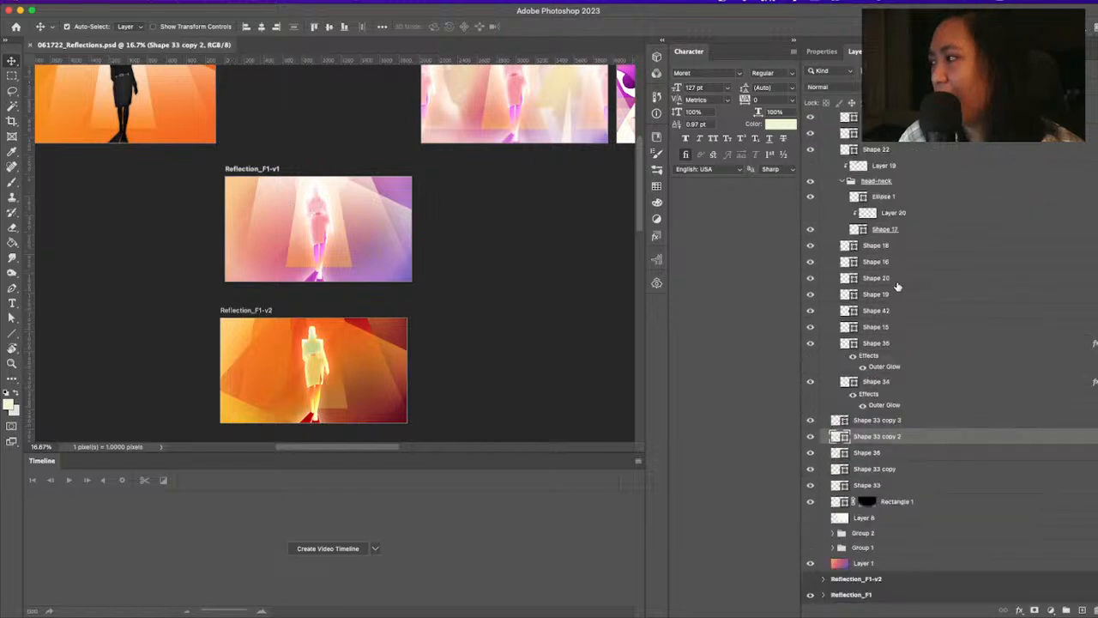
scroll(898, 283, "up", 6)
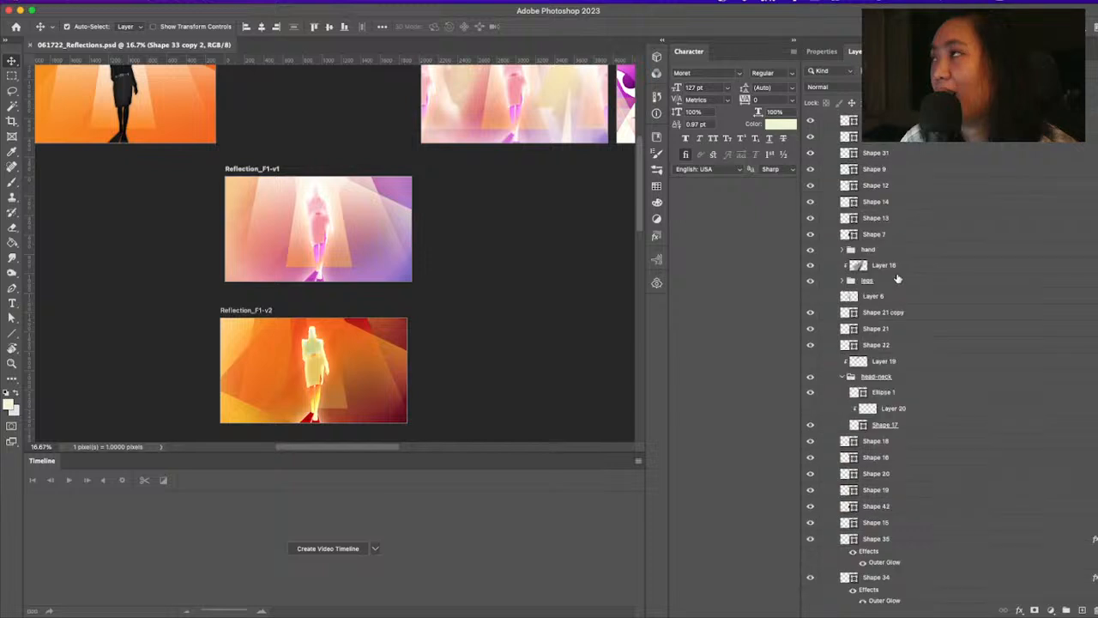
scroll(897, 278, "up", 6)
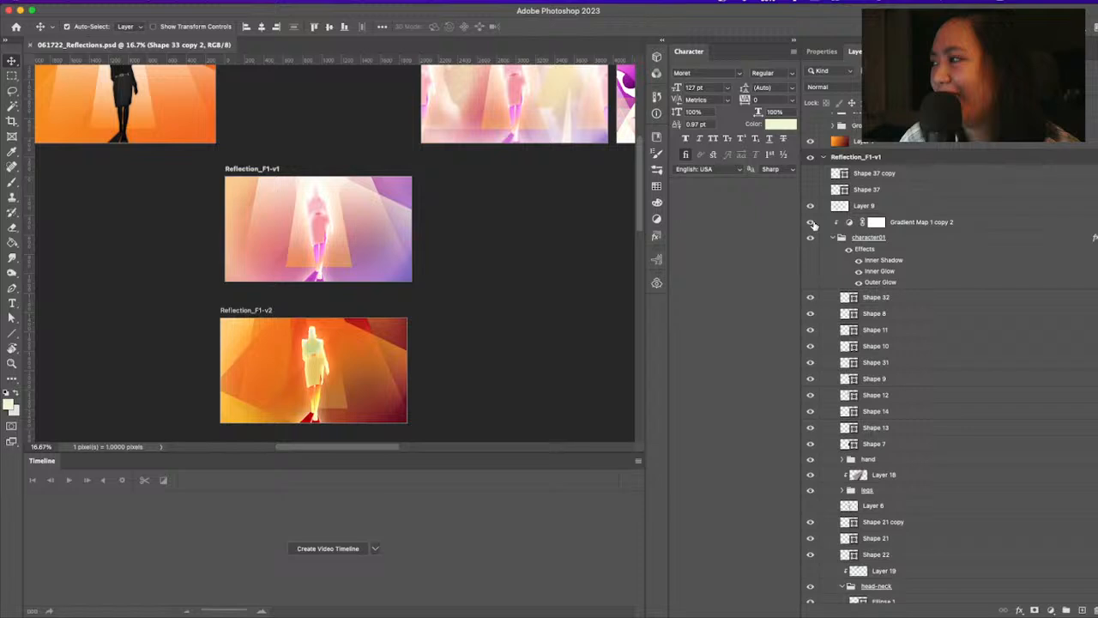
left_click(811, 222)
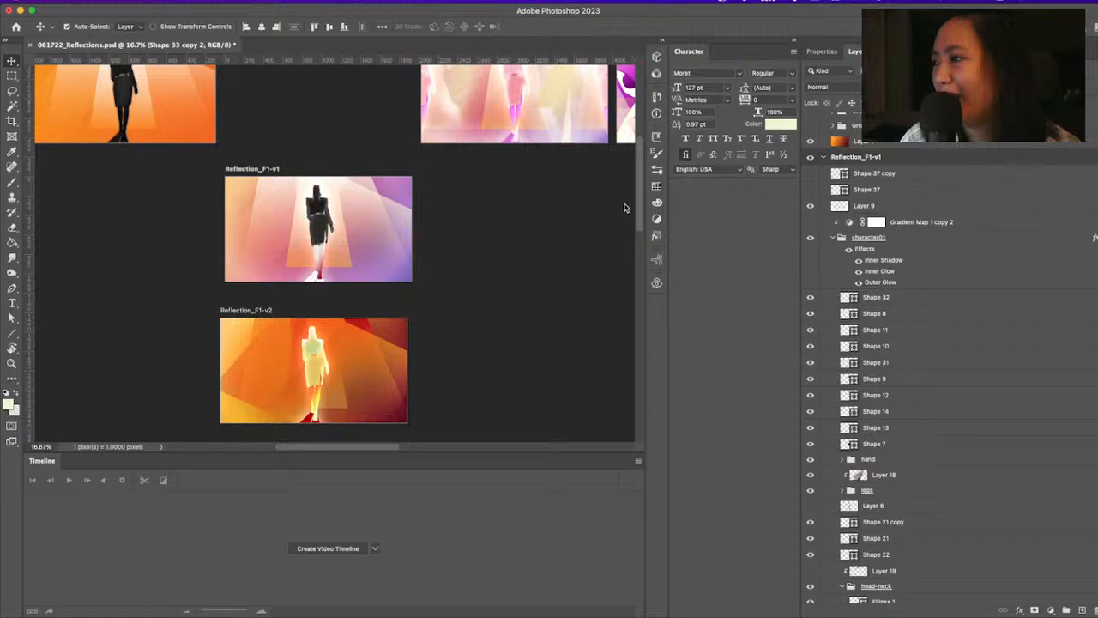
Examine the uncolored walking figure in Reflection_F1-v1 at 33.33% magnification
left_click(314, 216)
key("super+space")
left_click(309, 213)
key("super+space")
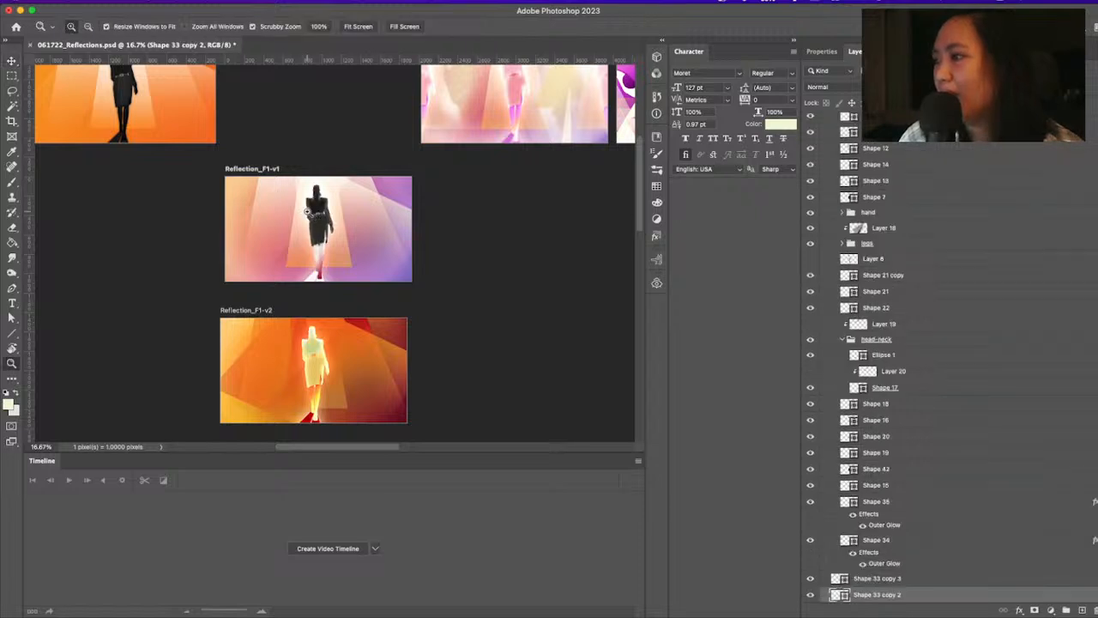
left_click(314, 217)
key("super+space")
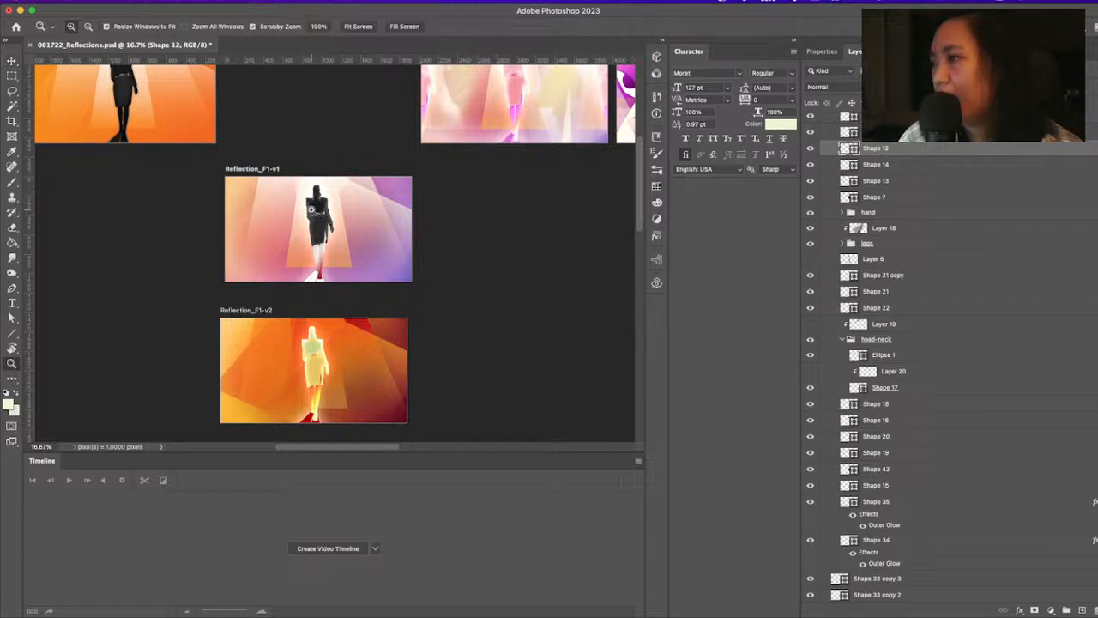
left_click(316, 215)
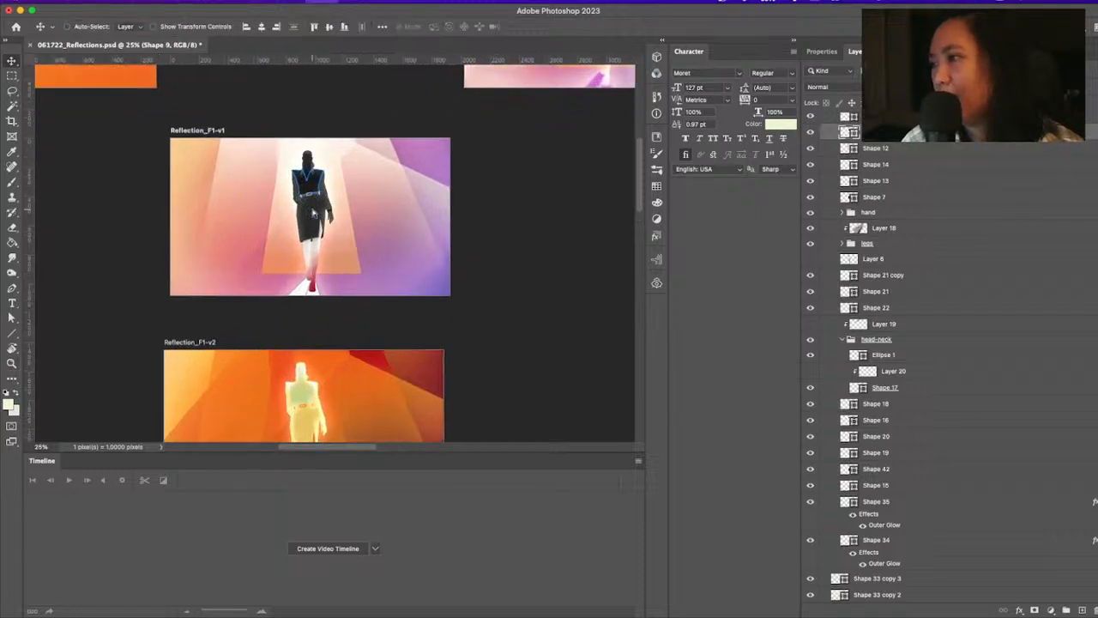
key("super+equal")
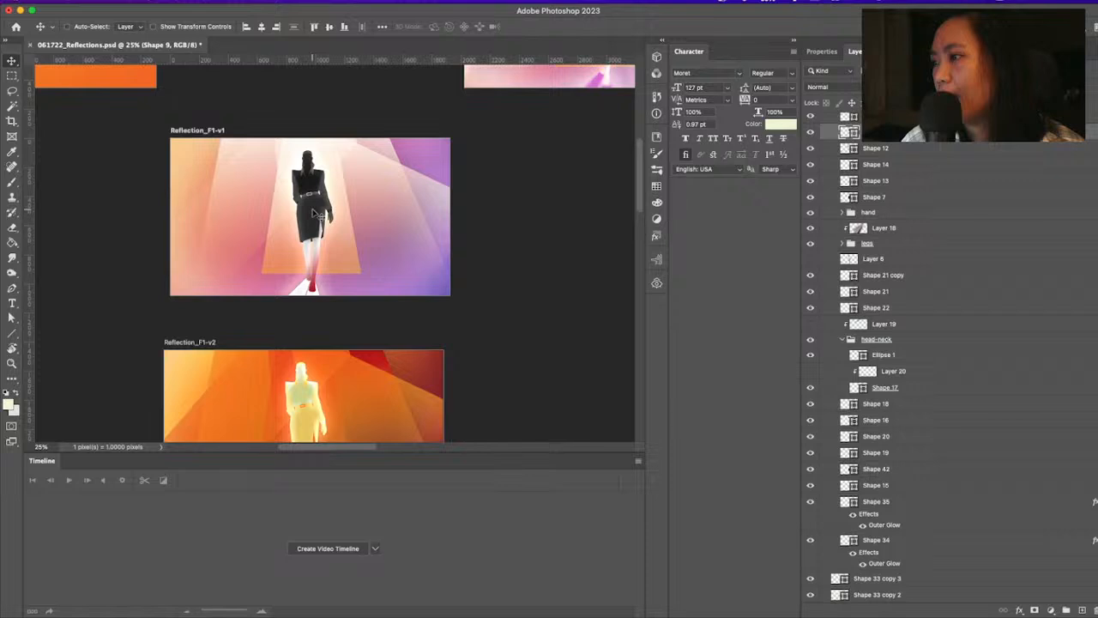
key("super+equal")
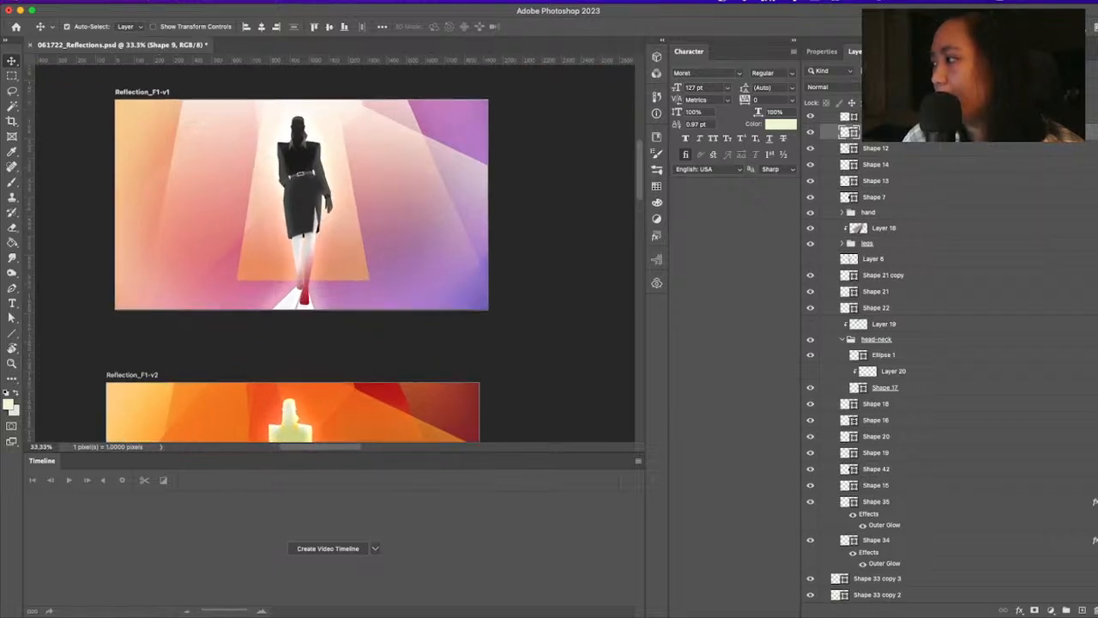
Collapse the character01 group in Reflection_F1-v1, and switch the Layer 1 gradient background off and back on to compare
scroll(944, 361, "up", 10)
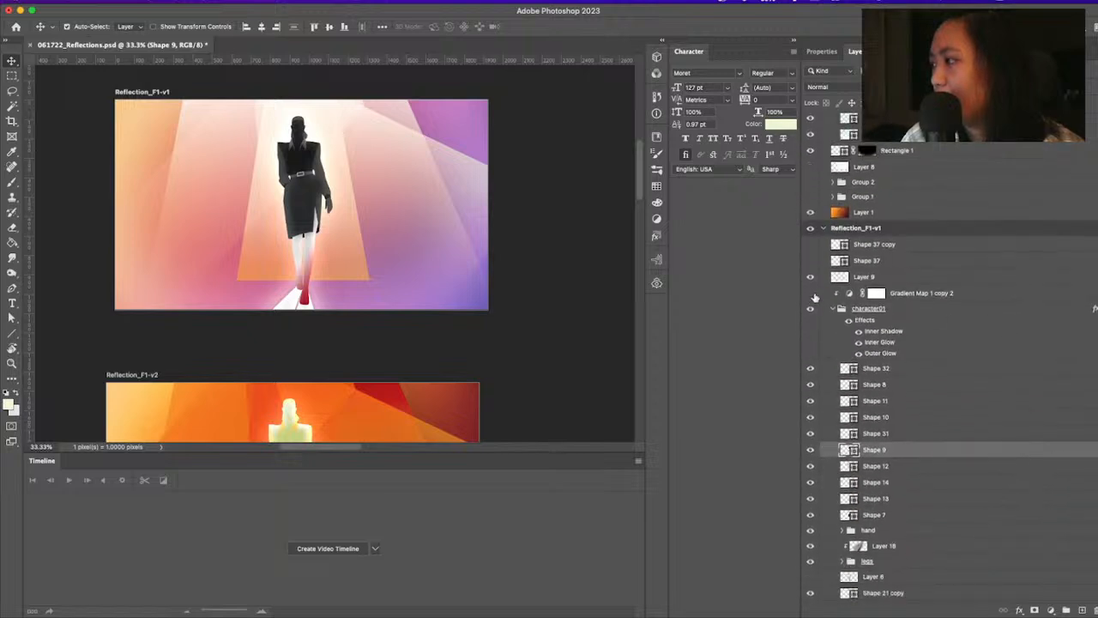
left_click(836, 311)
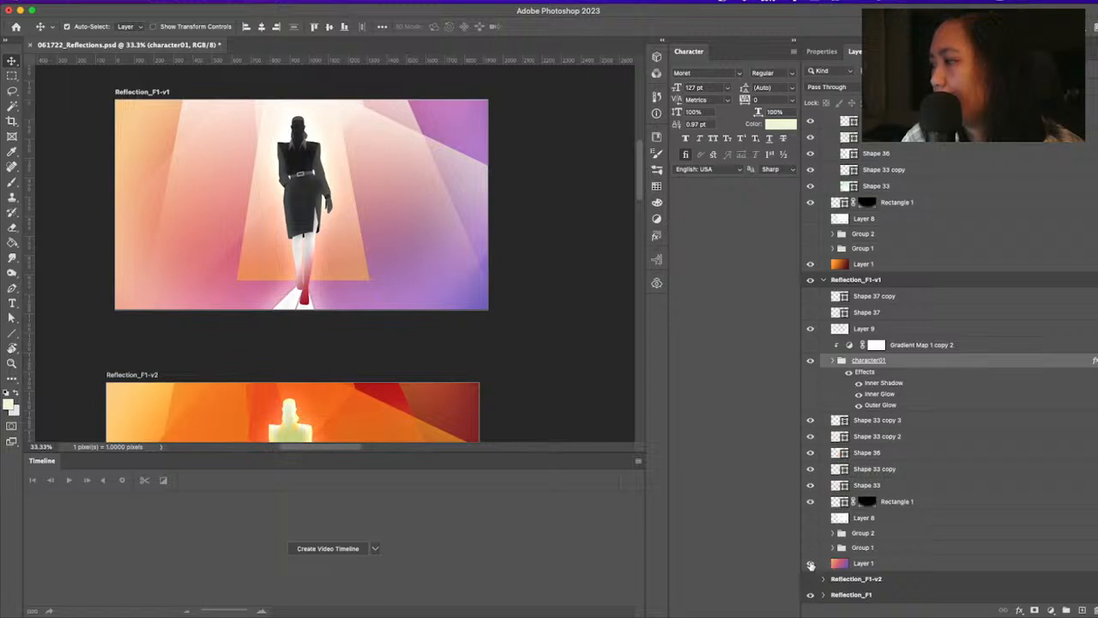
left_click(811, 563)
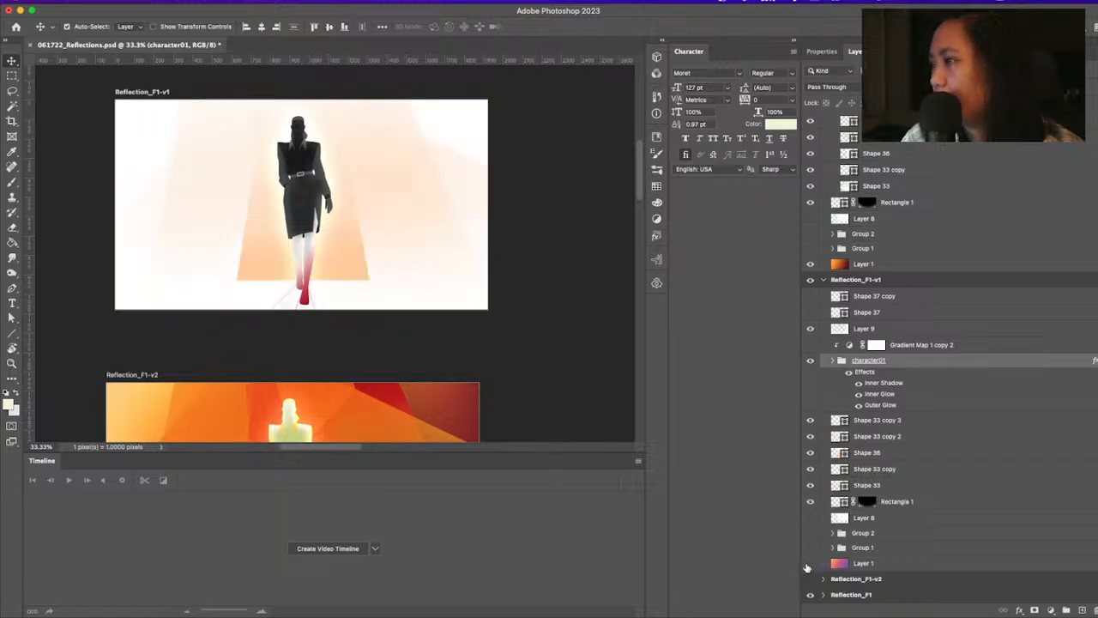
left_click(810, 563)
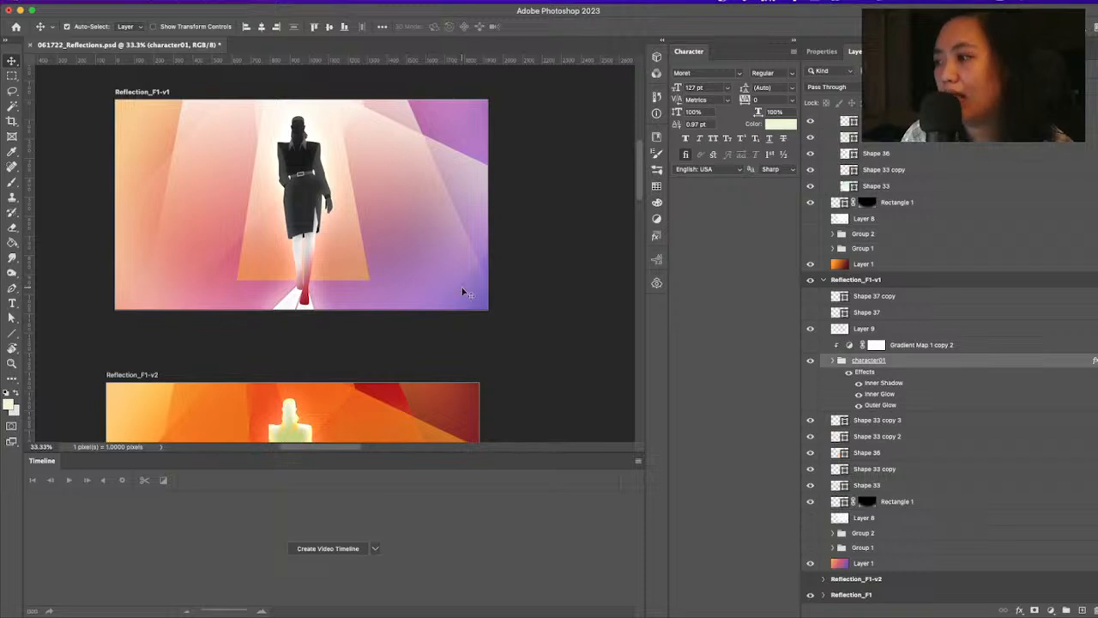
Group the Reflection_F1-v1 background shape layers from Shape 33 copy 3 down to Rectangle 1
key("super+minus")
key("super+minus")
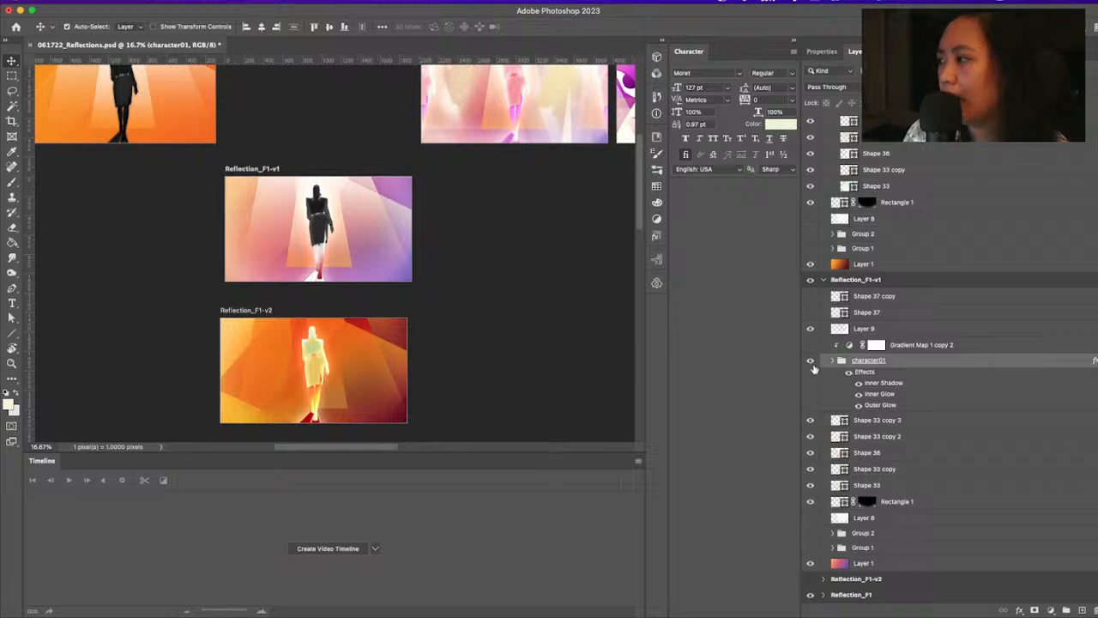
left_click(875, 422)
key("z")
left_click(901, 502, "shift")
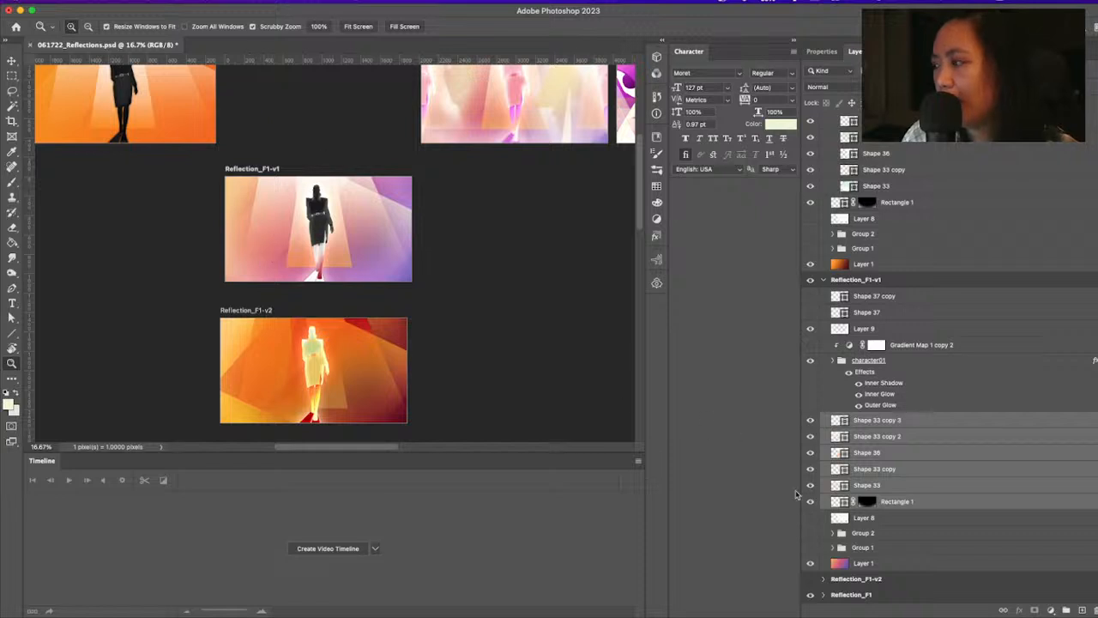
key("super+g")
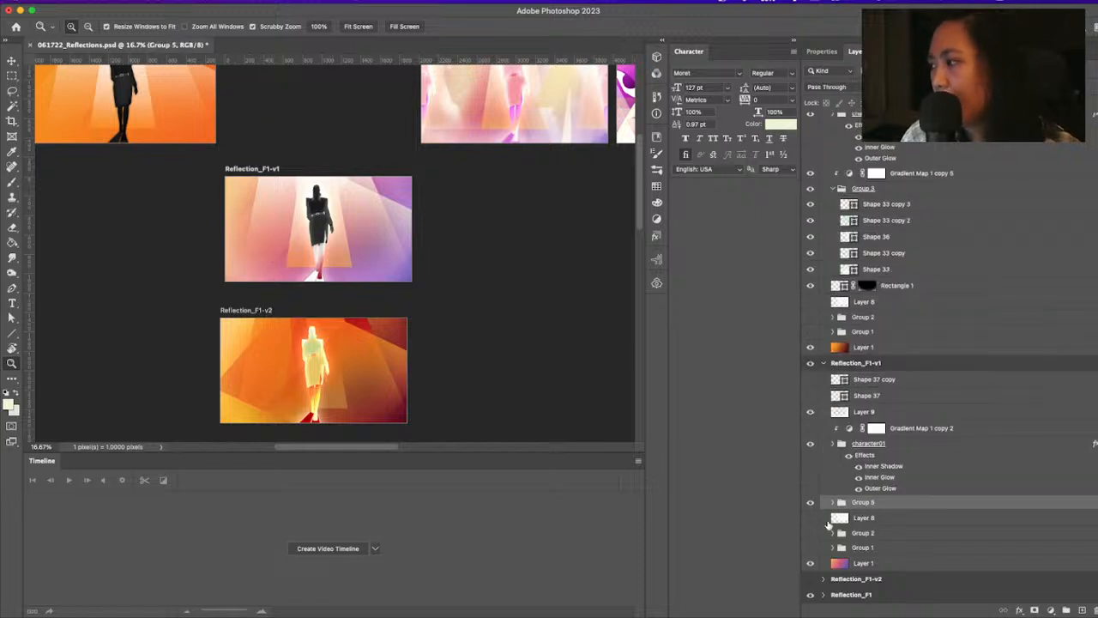
Hide the new group of background shapes and select the Layer 1 gradient in Reflection_F1-v1
left_click(810, 503)
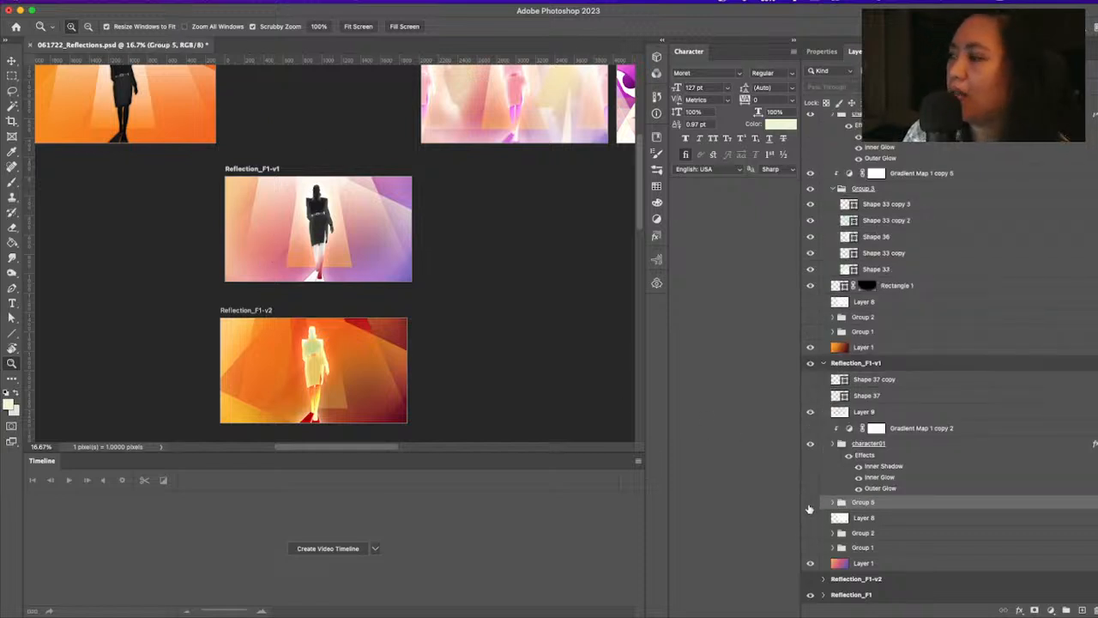
left_click(810, 504)
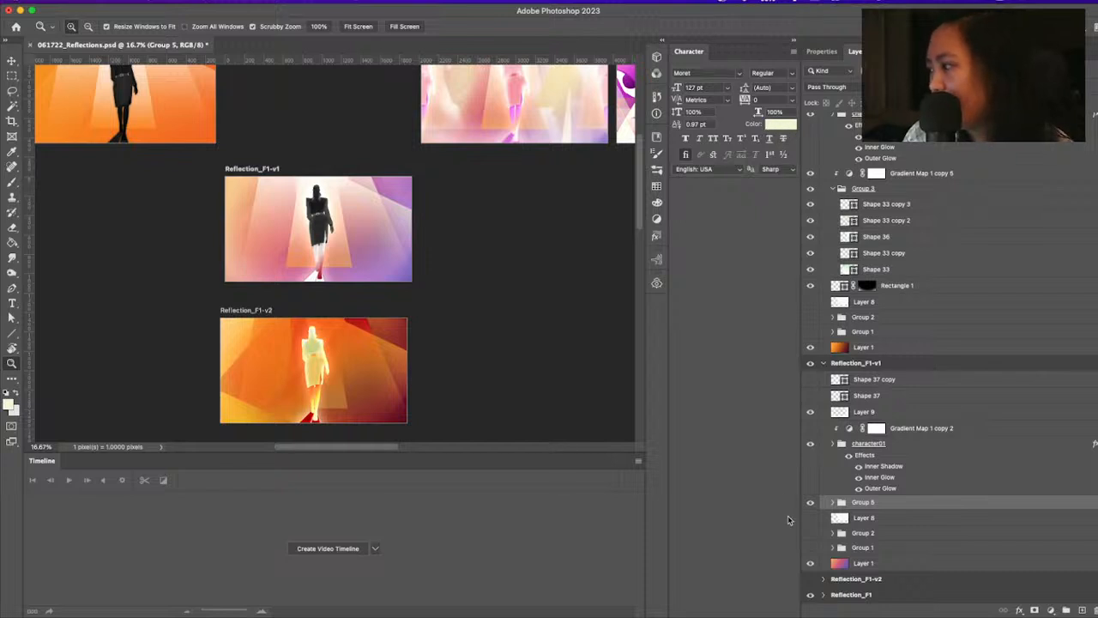
left_click(811, 505)
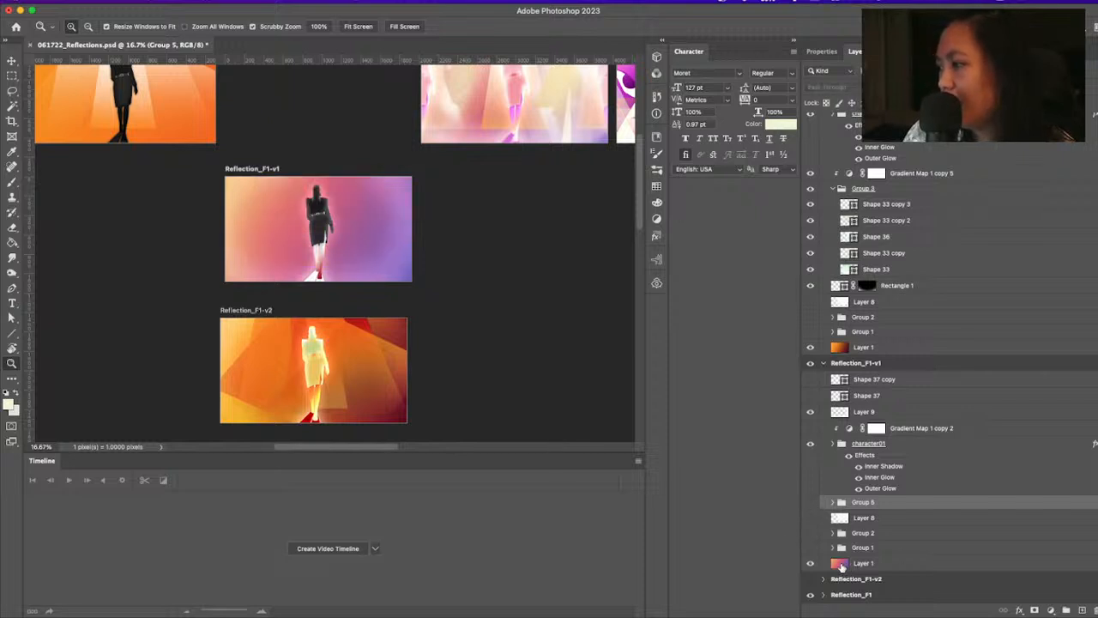
left_click(841, 566)
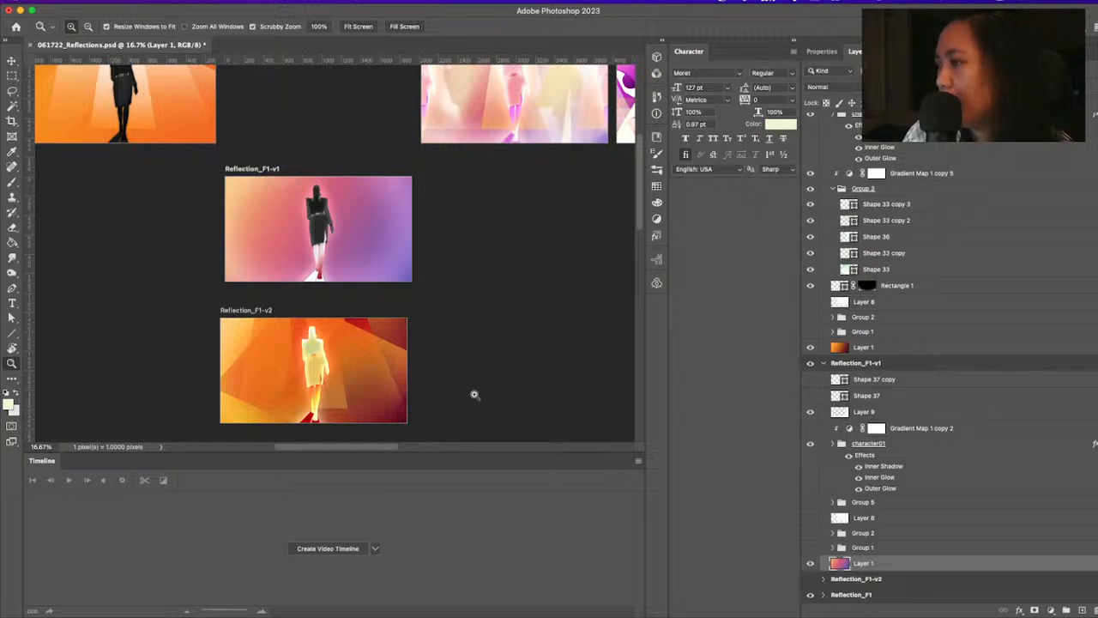
left_click_drag(640, 208, 645, 238)
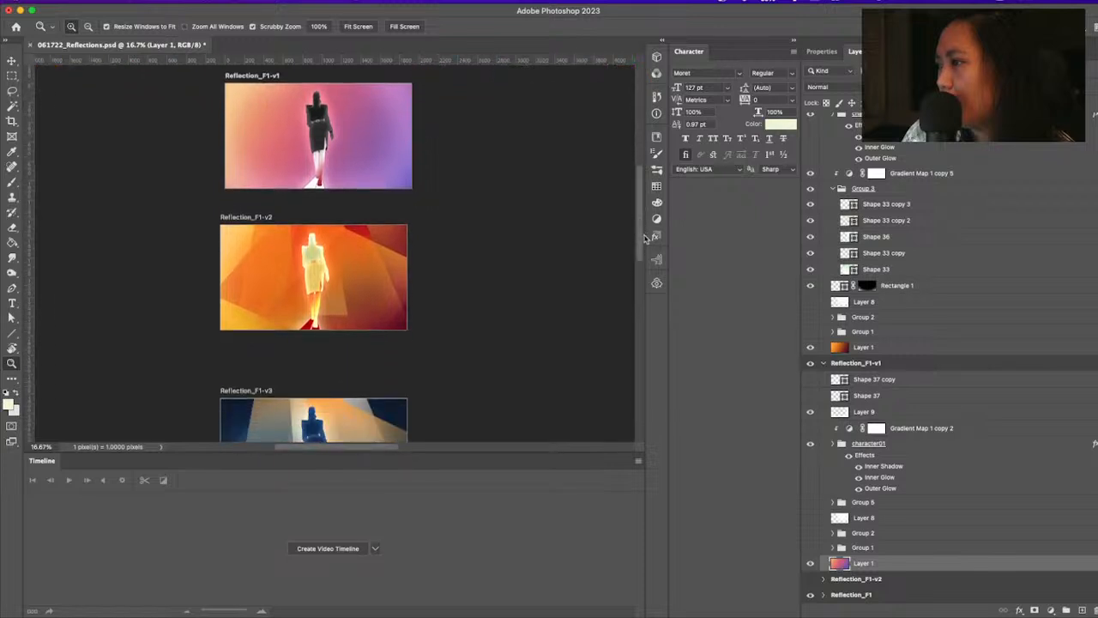
Display the SUMO_VIBE library with its Palette-Main colors
left_click(657, 188)
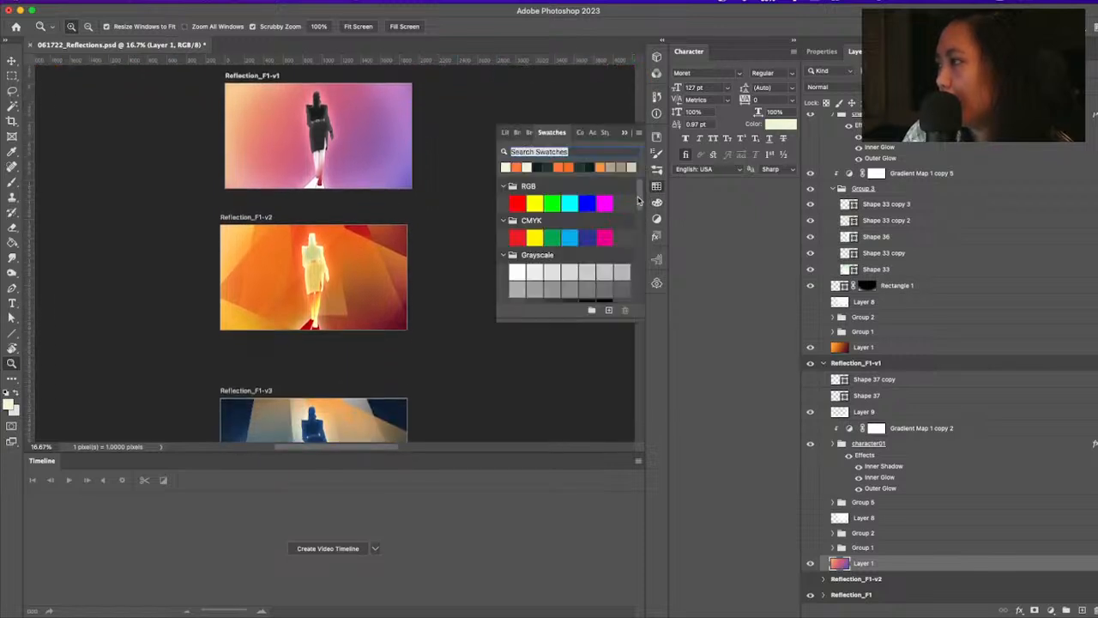
mouse_move(638, 200)
left_mouse_down()
mouse_move(642, 273)
mouse_move(645, 198)
left_mouse_up()
left_click(656, 137)
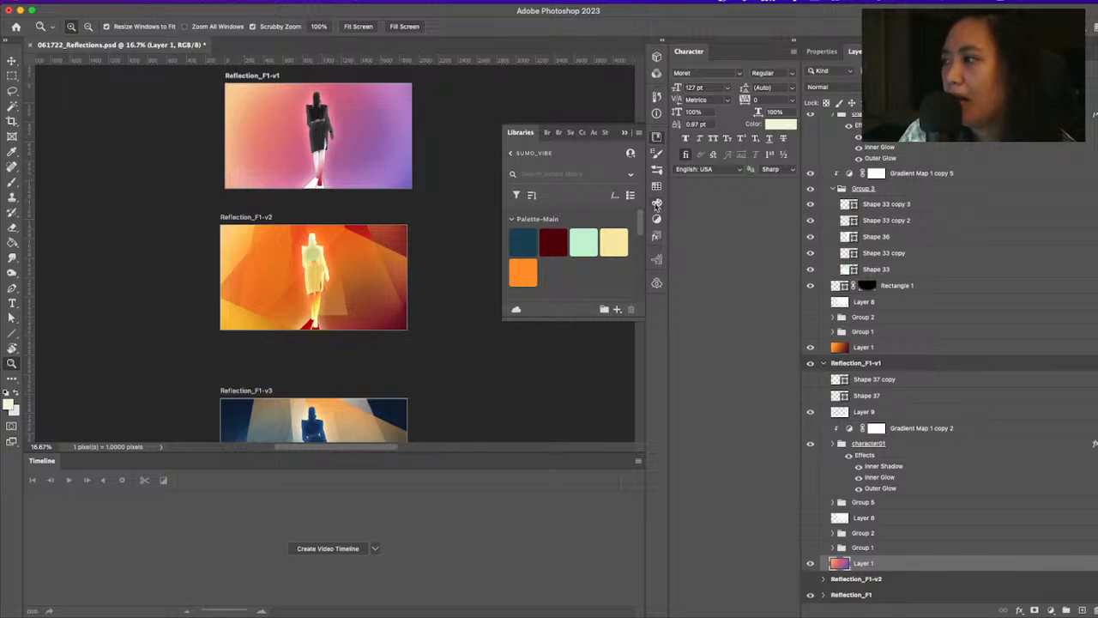
Compare the Palette-Main library colors with the Reflection_F1-v2, Reflection_F1-v3 and Reflection_F1-v4 styleframes
scroll(452, 304, "down", 4)
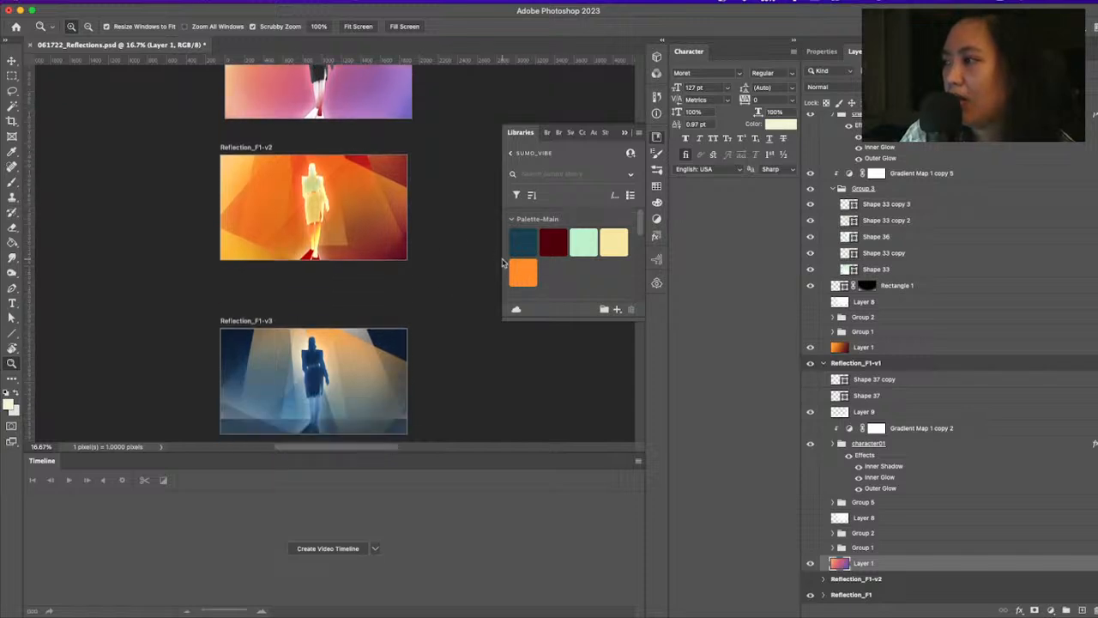
scroll(454, 351, "down", 1)
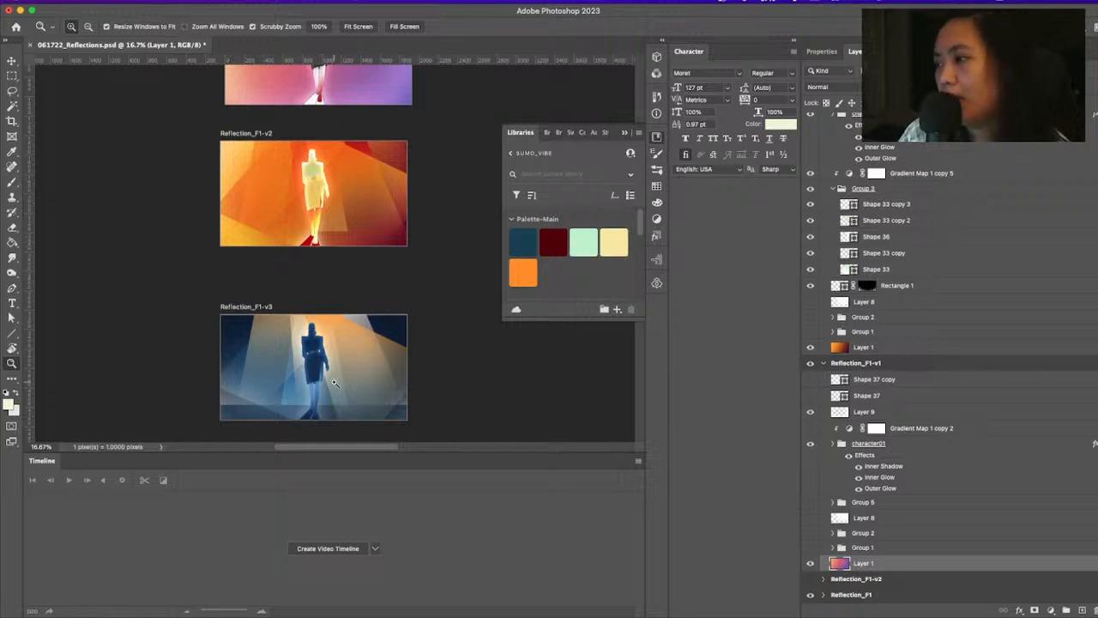
scroll(320, 338, "down", 3)
scroll(289, 349, "down", 2)
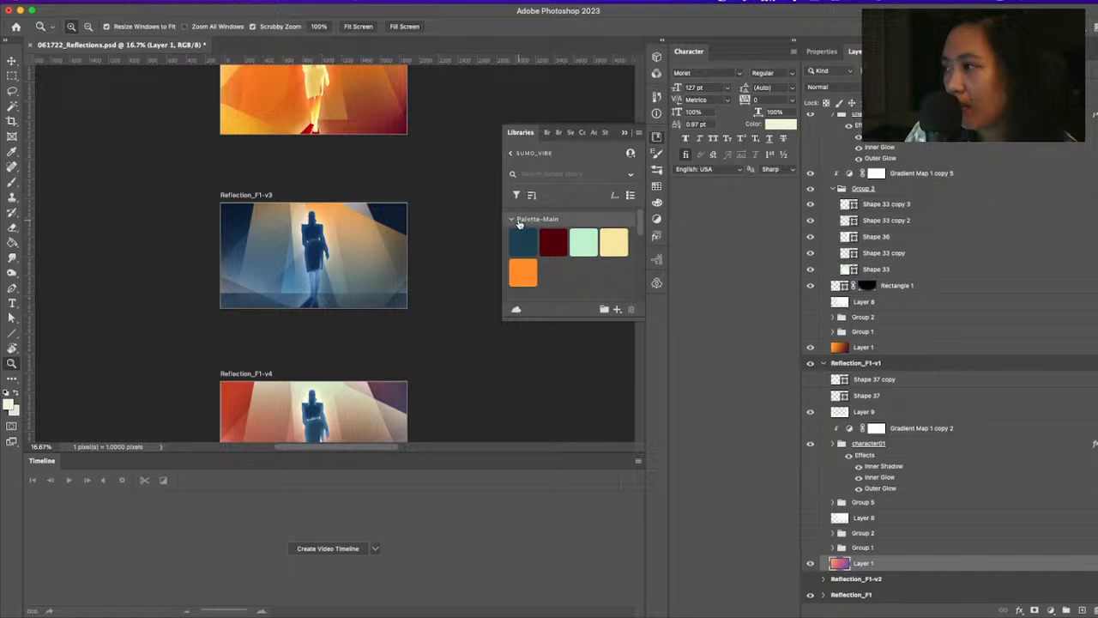
left_click(512, 219)
left_click(513, 219)
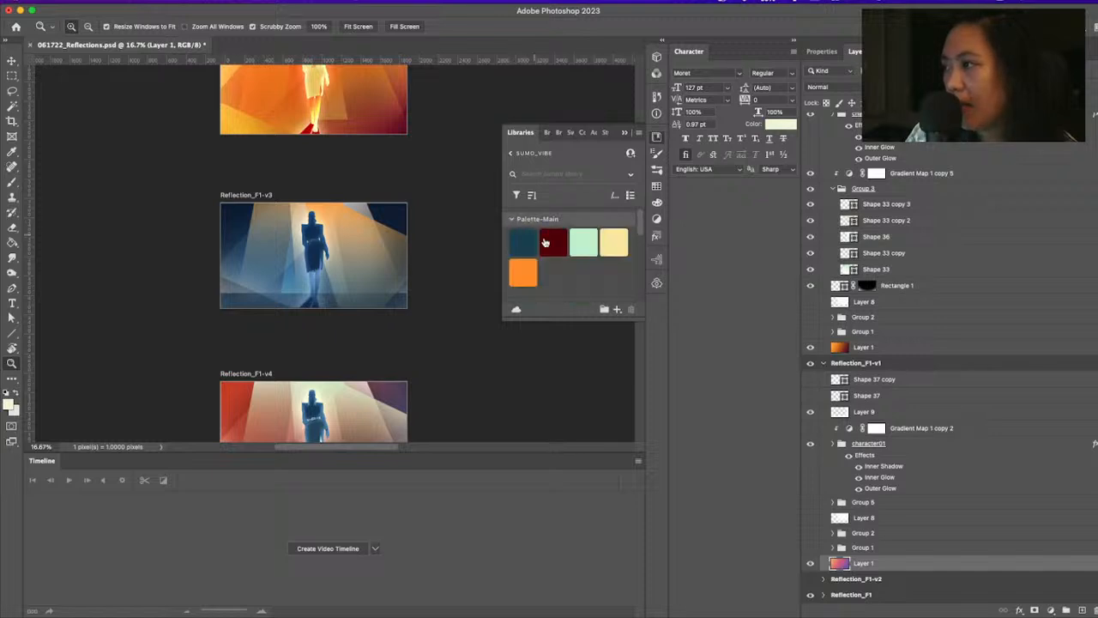
left_click_drag(641, 225, 643, 226)
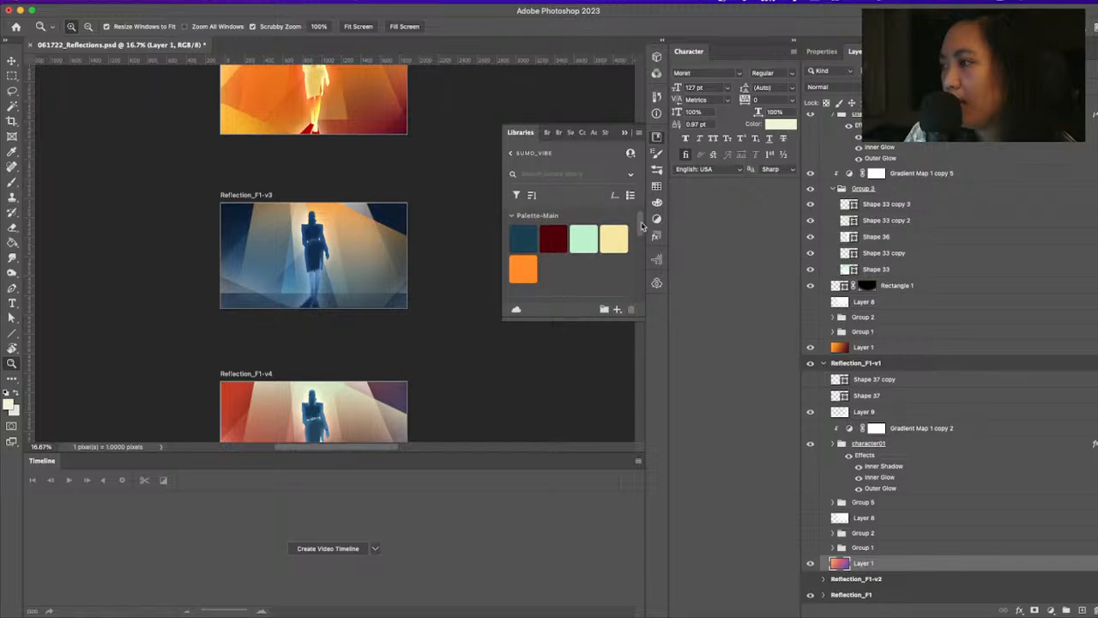
Examine the blue walking figure and its lit background in Reflection_F1-v3 at 50% magnification
left_click(293, 264)
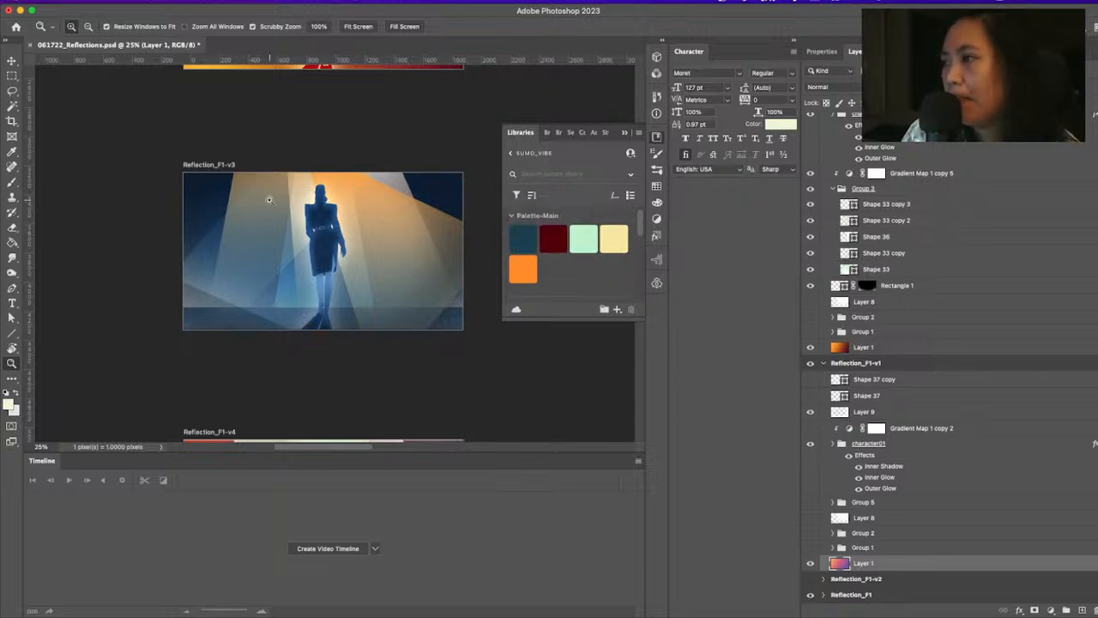
left_click(338, 228)
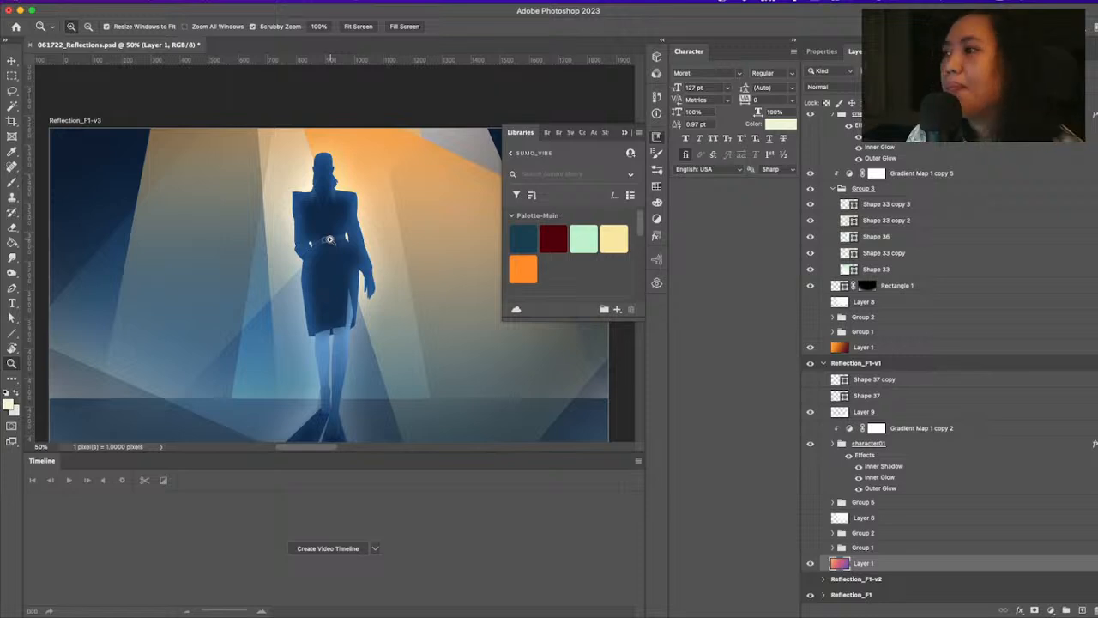
mouse_move(641, 222)
left_mouse_down()
mouse_move(641, 233)
mouse_move(641, 221)
left_mouse_up()
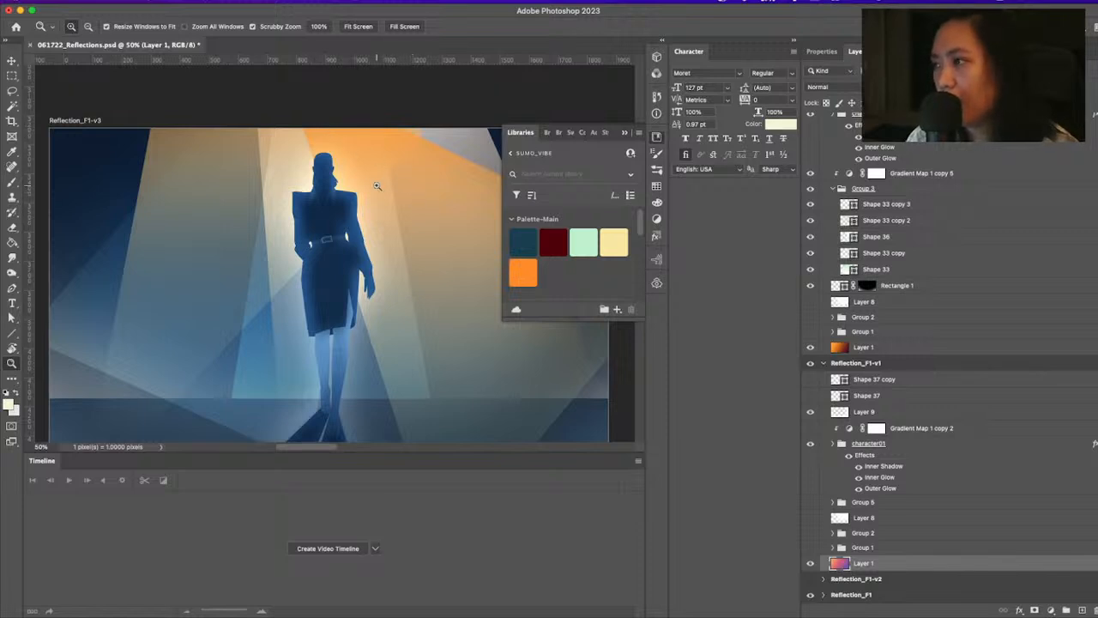
key("super+minus")
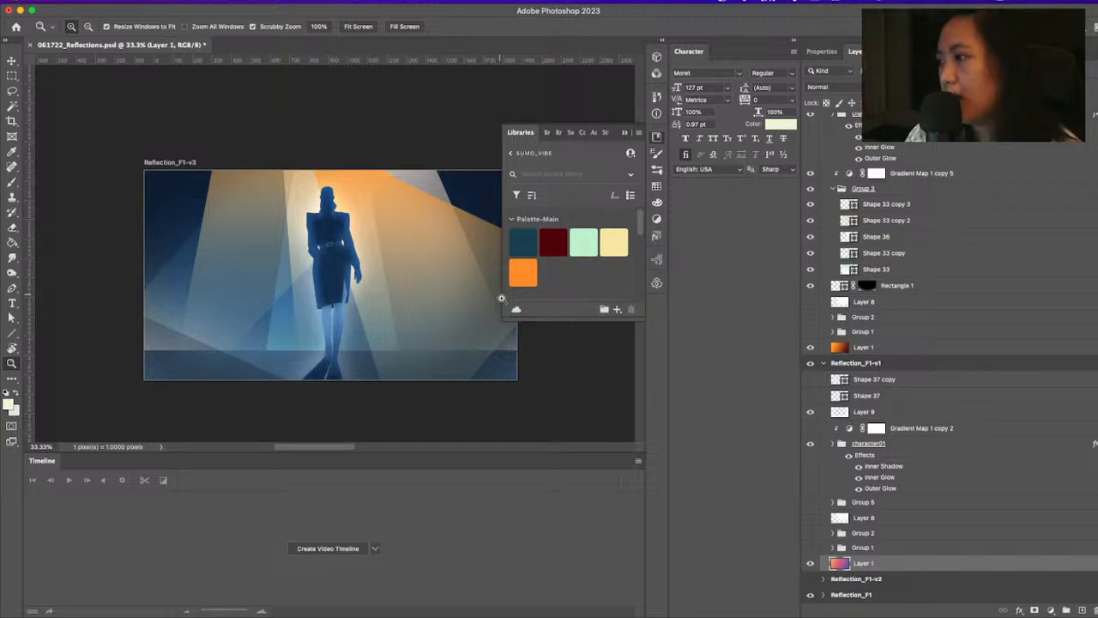
Review the Reflection_F1-v4 and Reflection_F1-v5 color variants against the Palette-Main colors
scroll(552, 375, "down", 5)
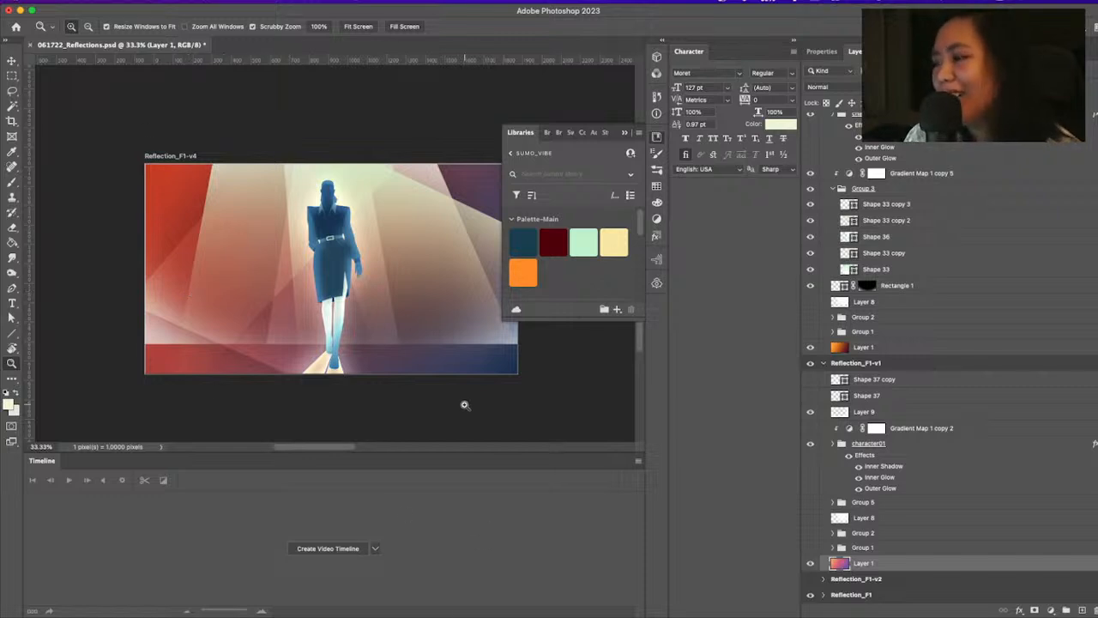
key("super+minus")
key("super+minus")
key("super+minus")
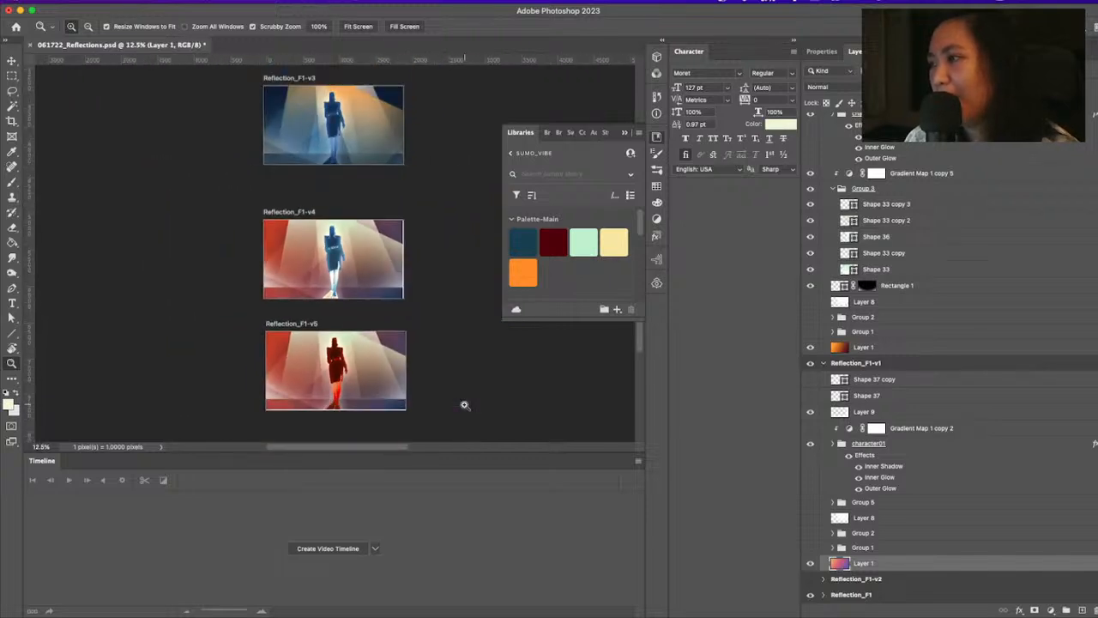
key("super+plus")
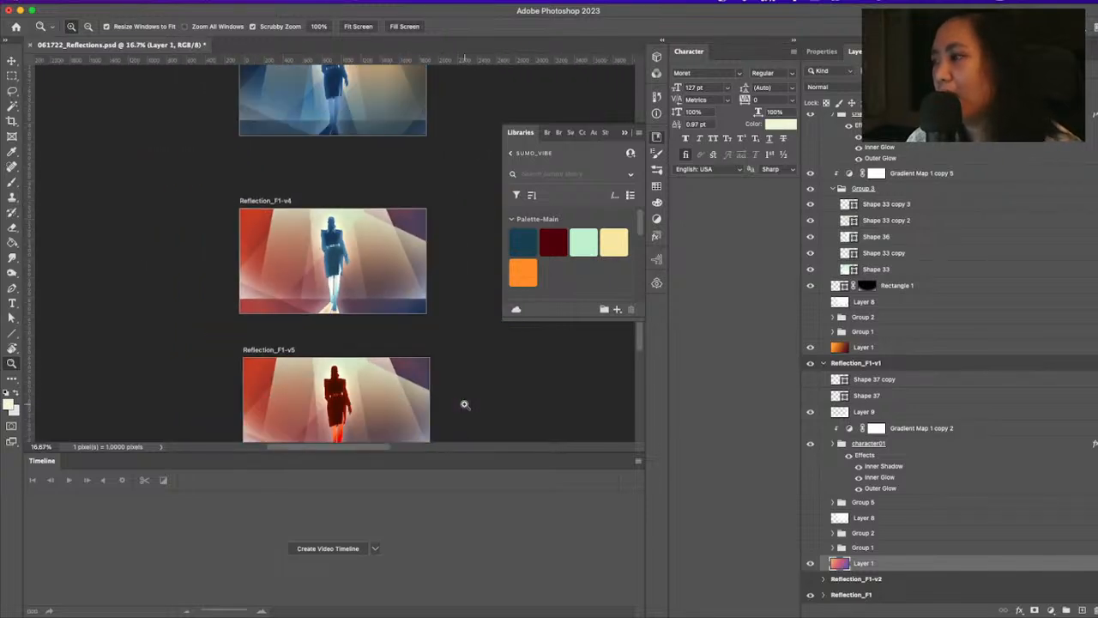
Look over the Reflection_F11 face collage variants, from Reflection_F11-v4 back to Reflection_F11-v2
scroll(378, 223, "right", 5)
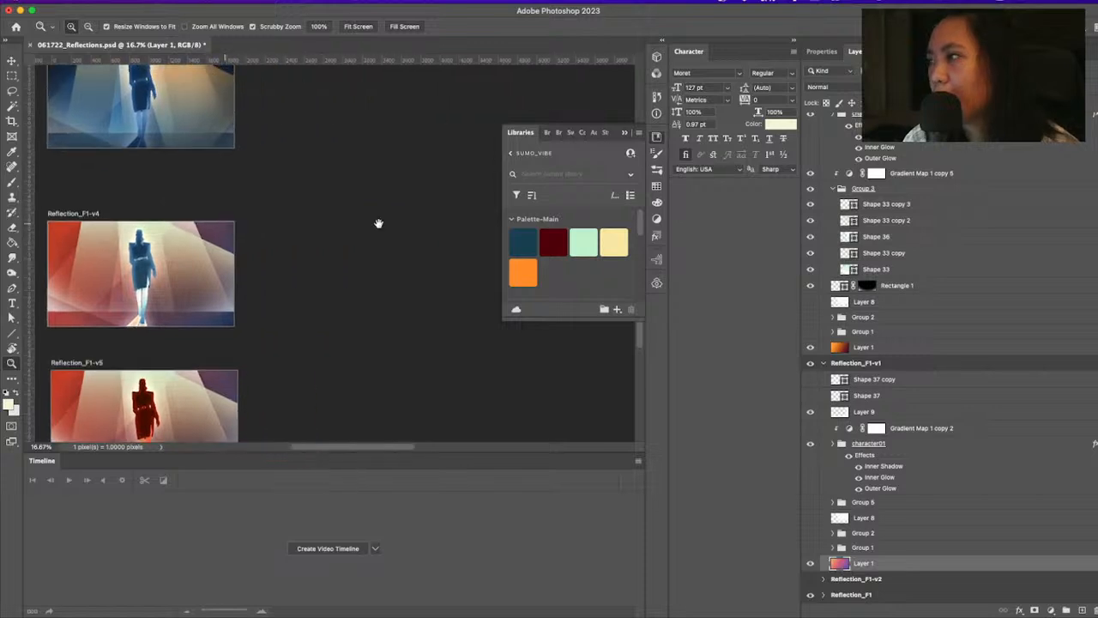
left_click_drag(379, 223, 159, 300)
scroll(349, 307, "right", 2)
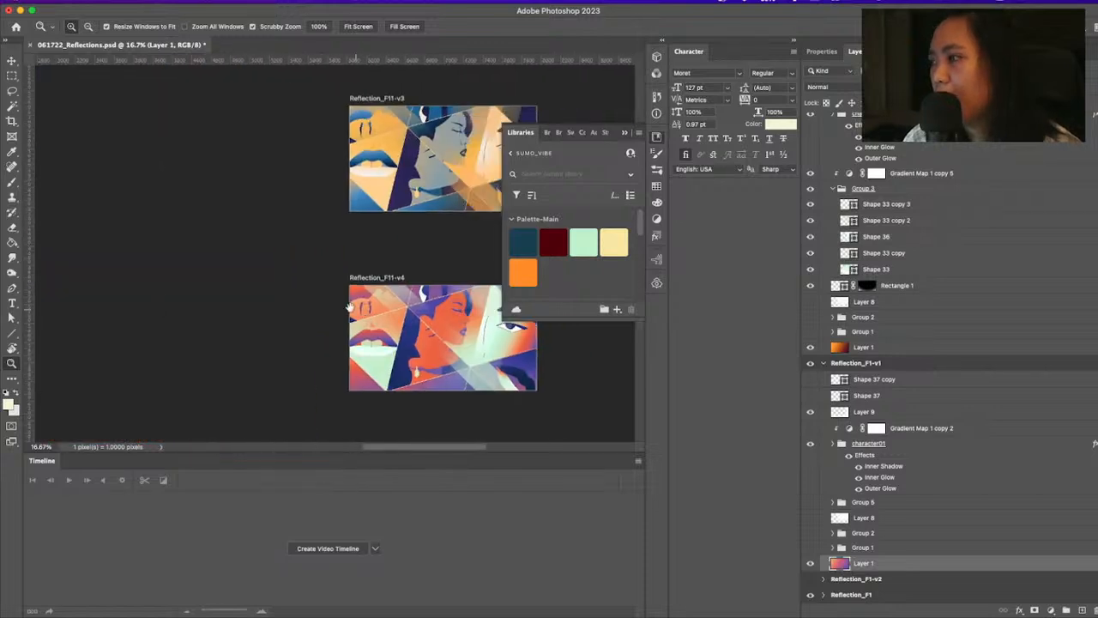
left_click_drag(350, 307, 339, 248)
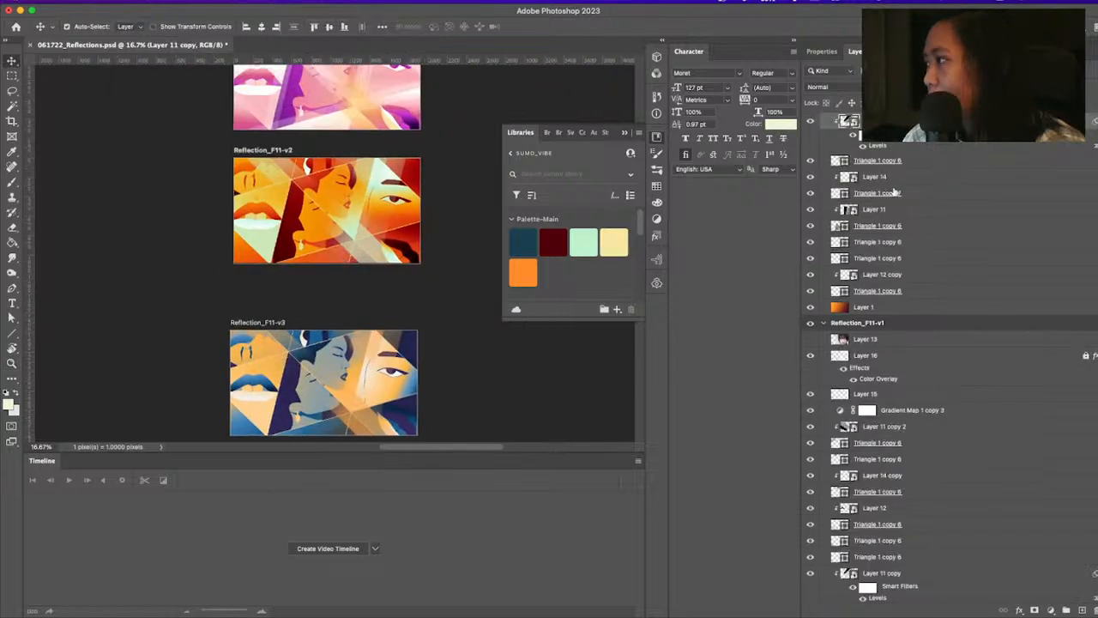
Find the Layer 1 gradient background in Reflection_F11-v2 and switch it off and back on to compare
scroll(895, 192, "up", 4)
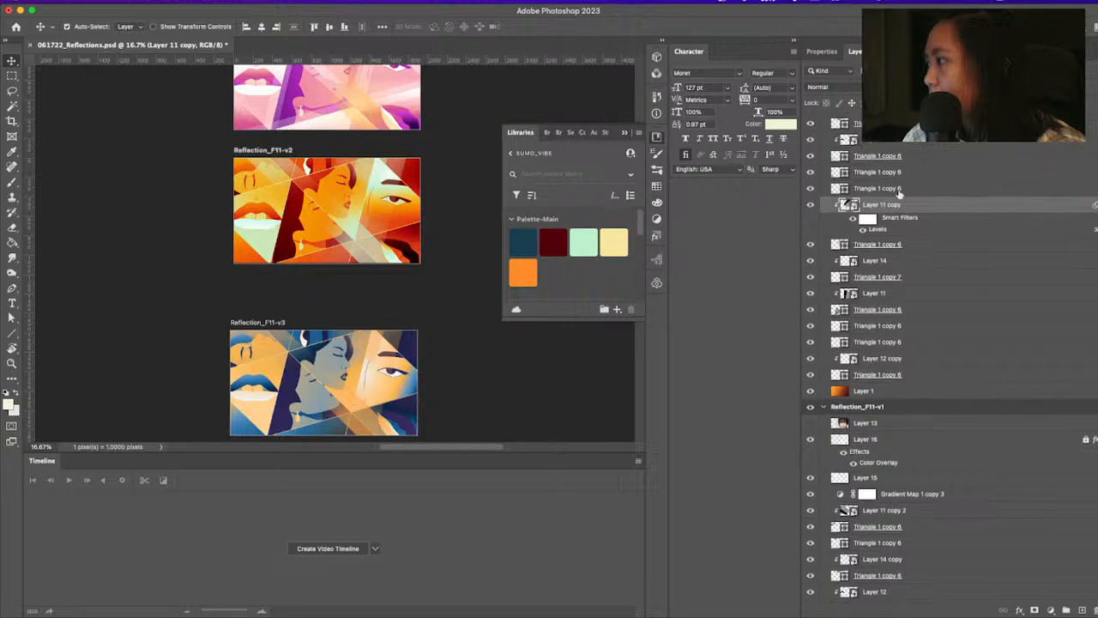
scroll(900, 196, "up", 2)
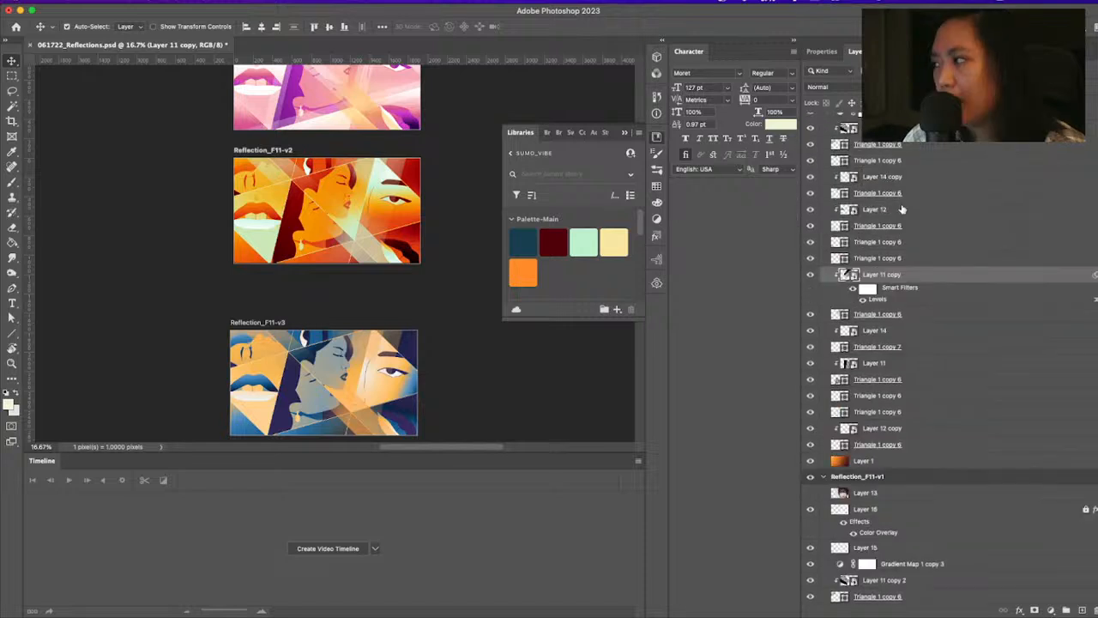
scroll(901, 209, "up", 3)
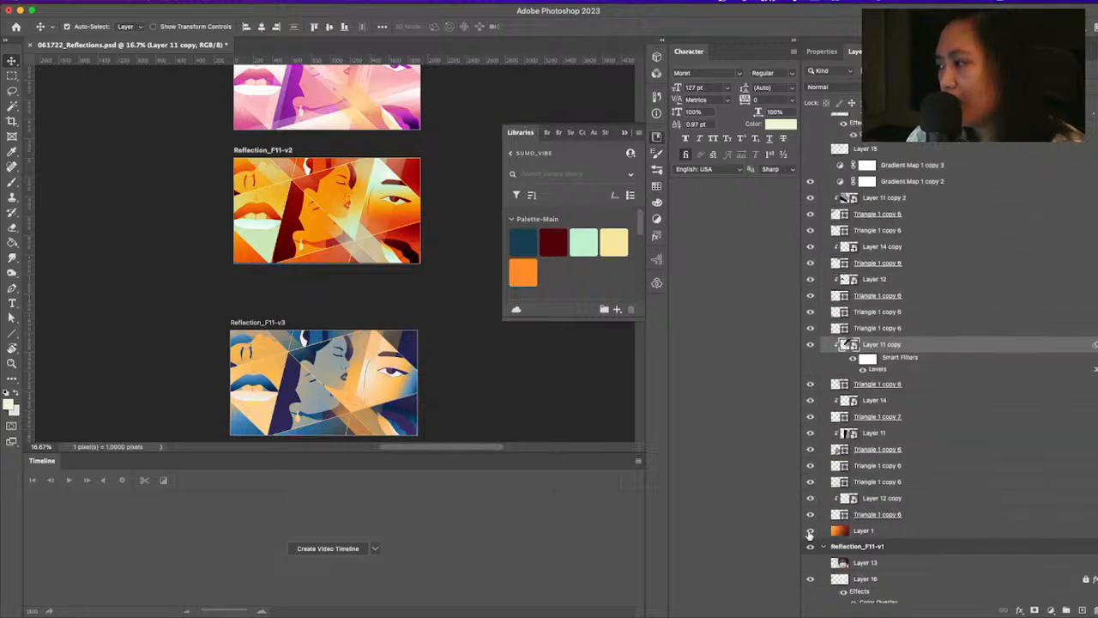
left_click(810, 531)
left_click(810, 531)
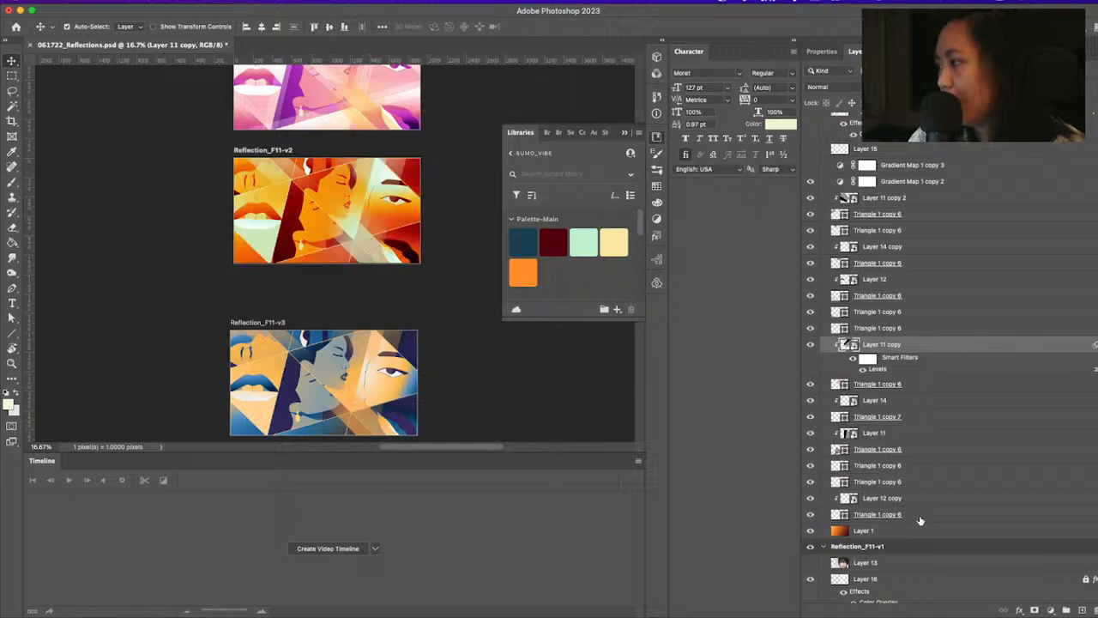
Group the Reflection_F11-v2 artwork layers from Layer 11 copy 2 down to the lowest Triangle 1 copy 6
left_click(919, 515)
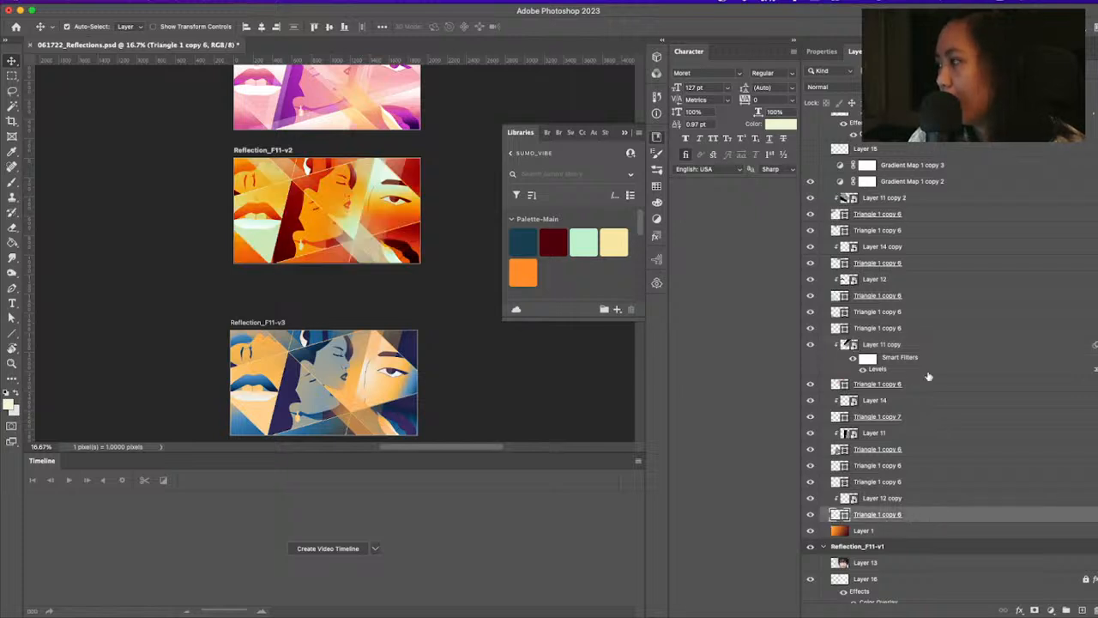
left_click(819, 197, "shift")
key("super+g")
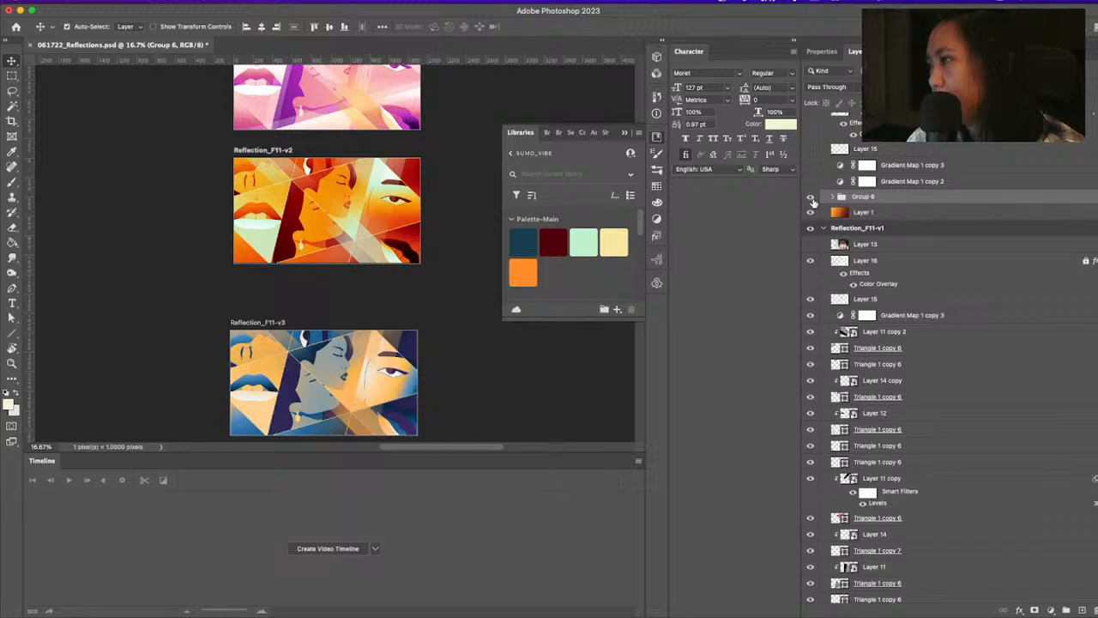
Switch the new artwork group and the Gradient Map 1 copy 2 adjustment in Reflection_F11-v2 off and back on to compare
left_click(811, 198)
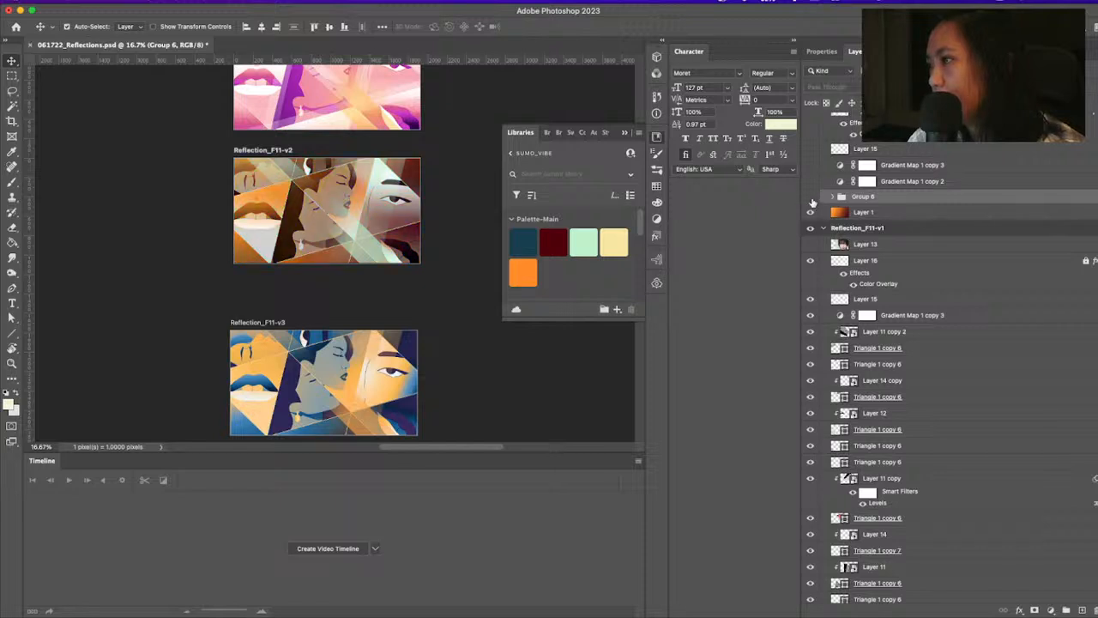
left_click(811, 199)
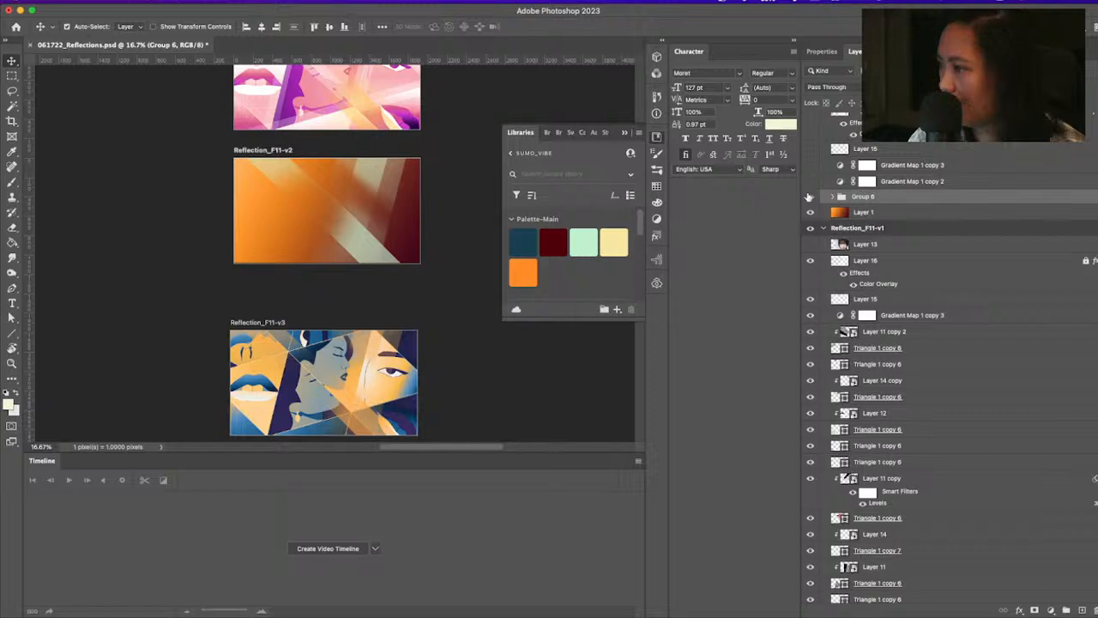
left_click(810, 198)
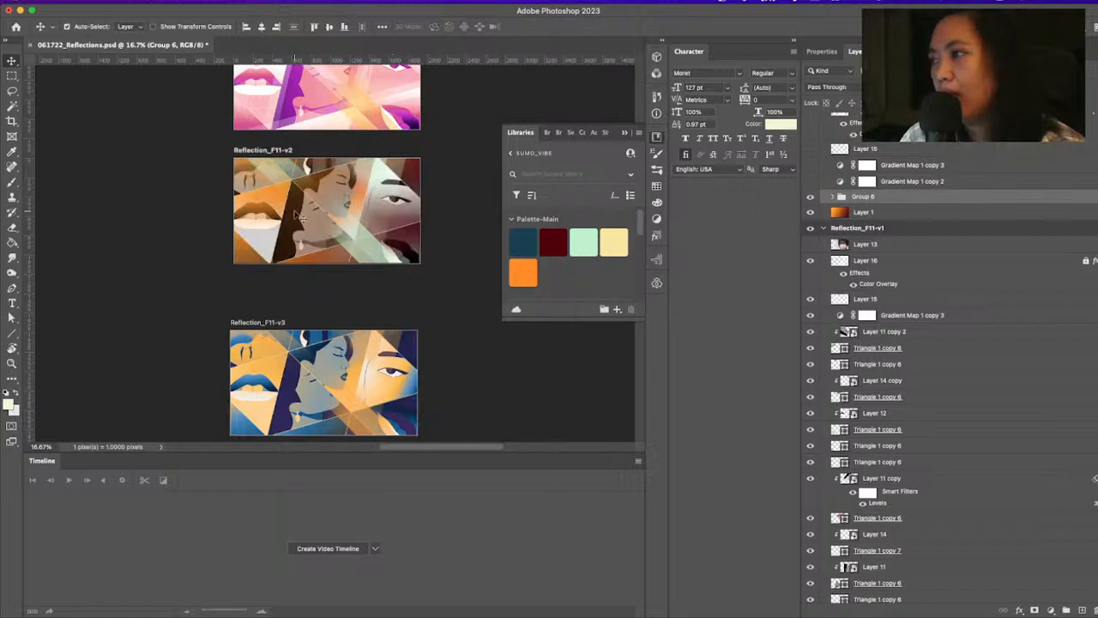
key("z")
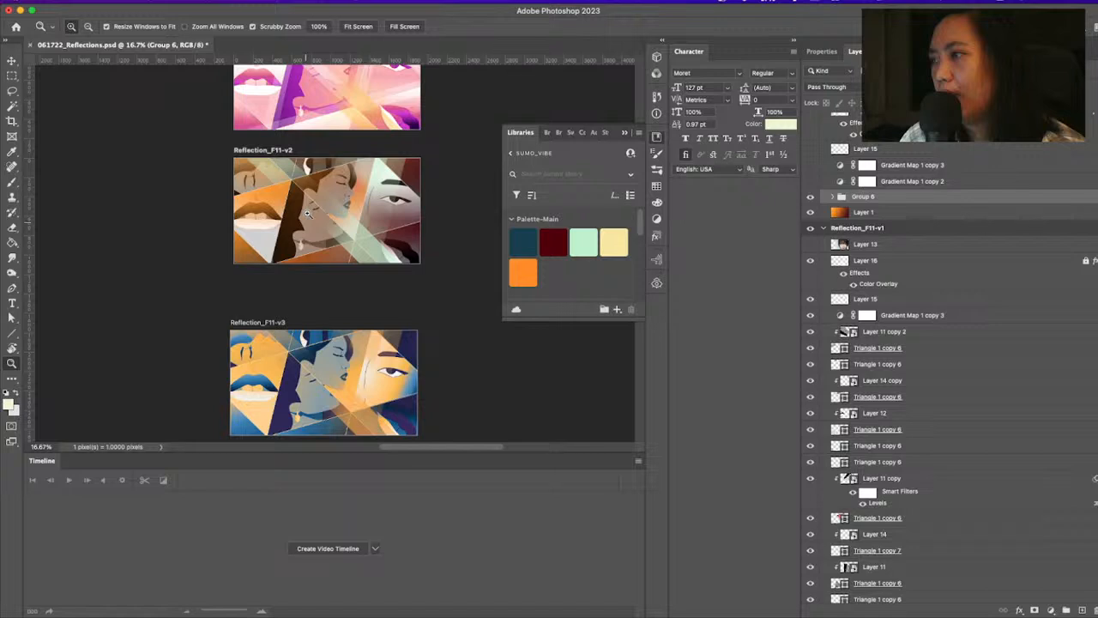
key("v")
left_click(306, 212)
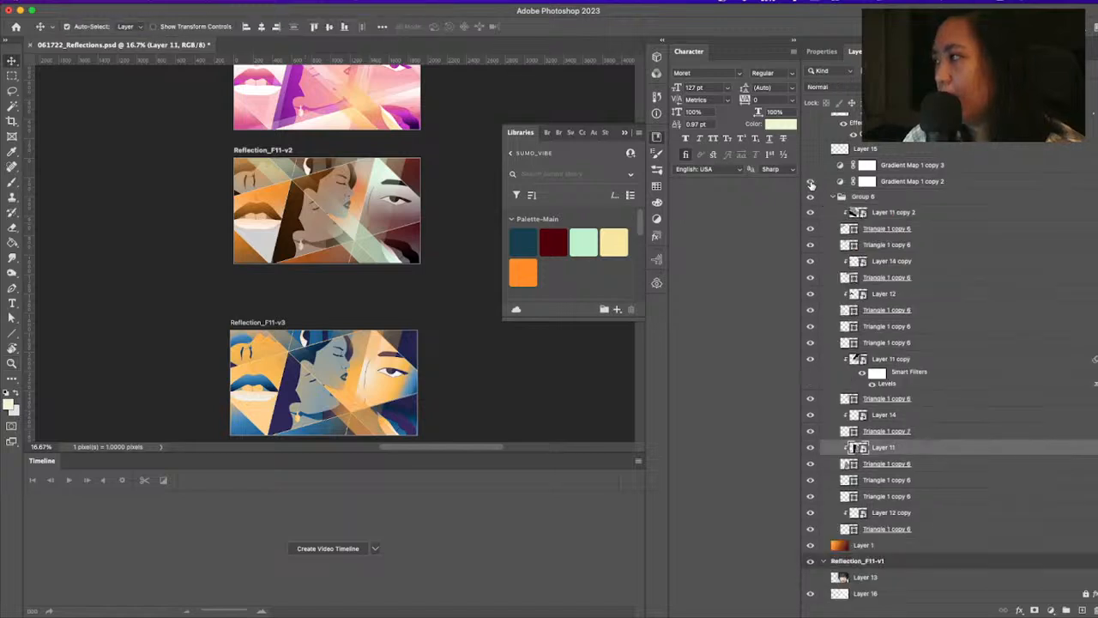
left_click(811, 182)
double_click(839, 183)
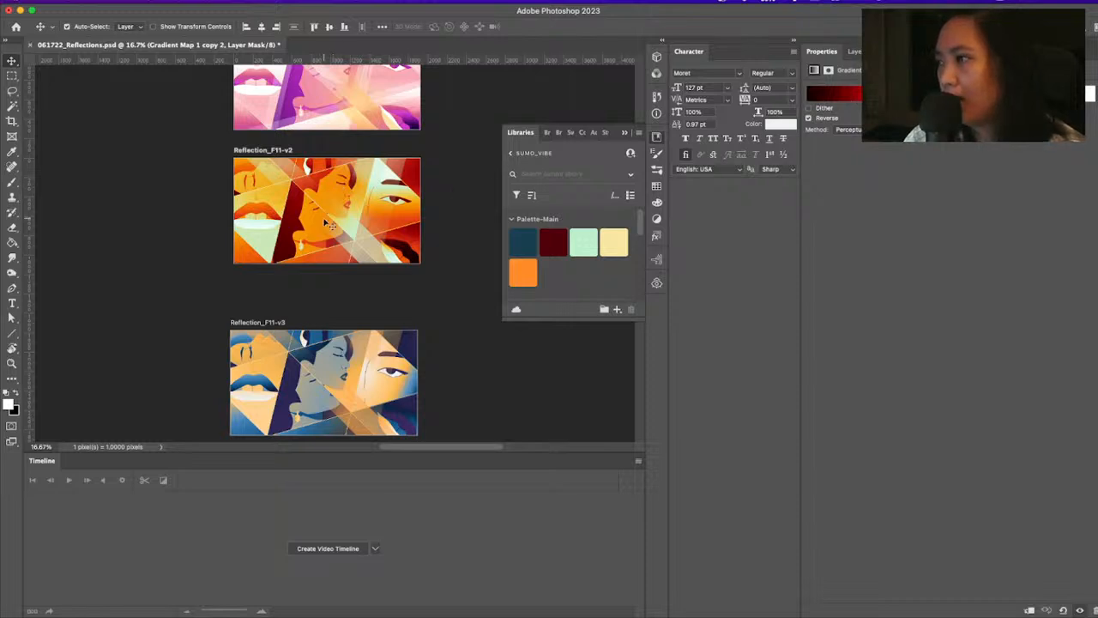
key("z")
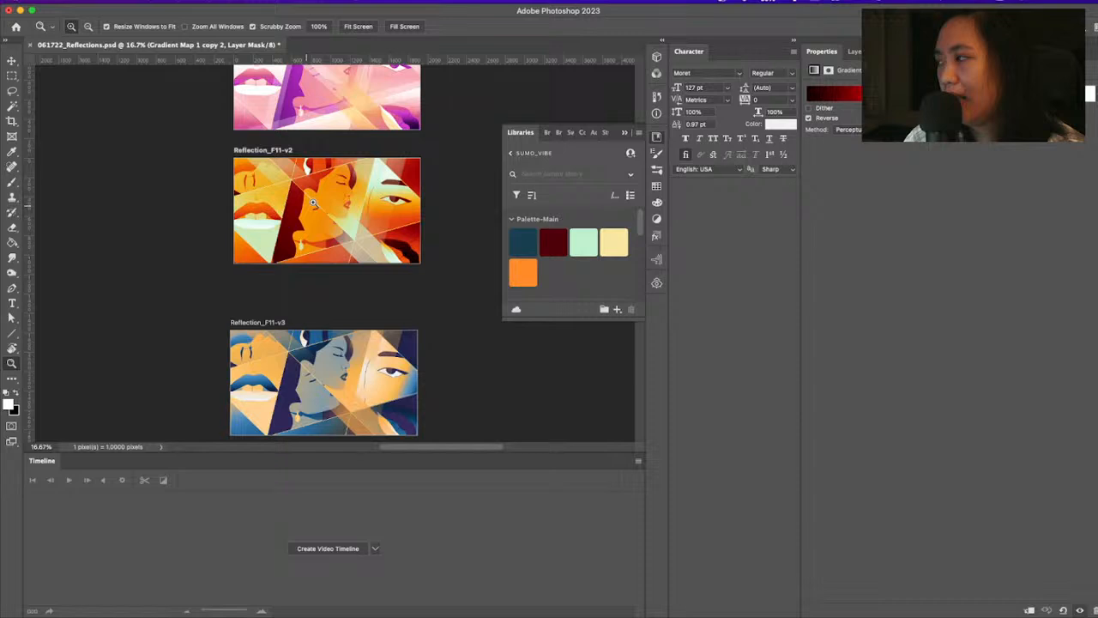
key("v")
left_click(313, 203)
left_click(854, 51)
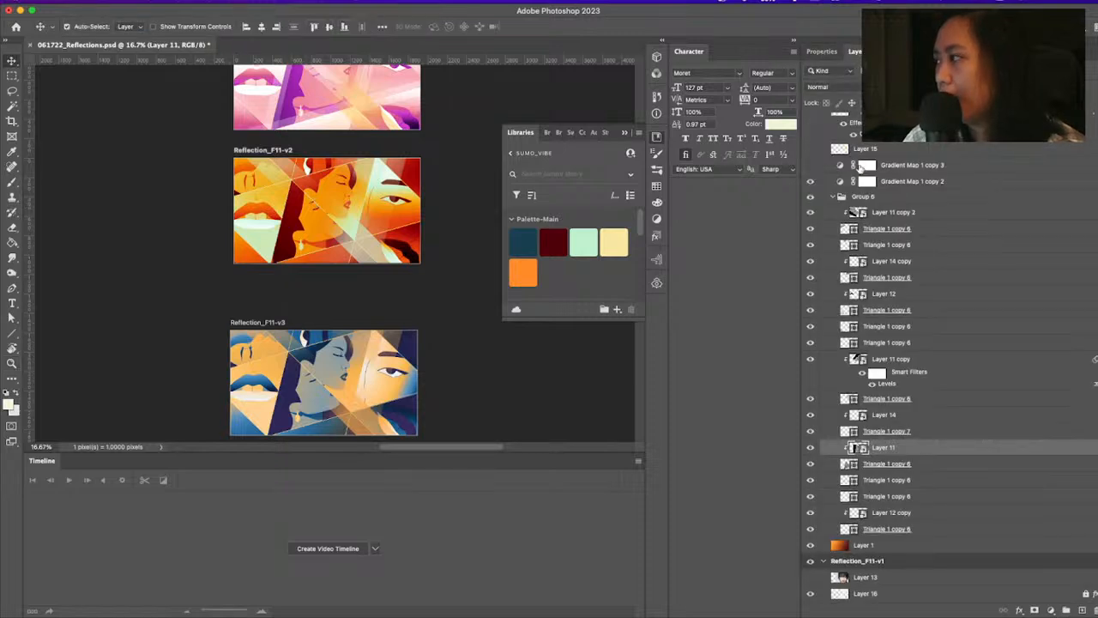
Try magenta, blue and cyan hues on the yellow stop of Reflection_F11-v2's Gradient Map 1 copy 2, and discard the gradient changes
double_click(841, 181)
left_click(834, 94)
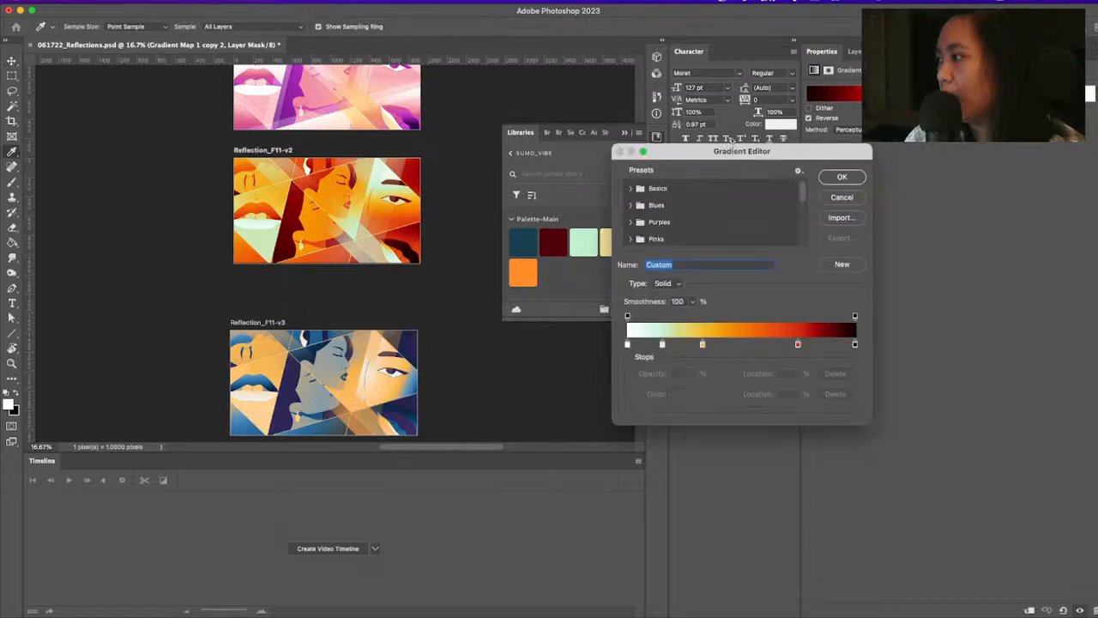
left_click_drag(738, 154, 824, 148)
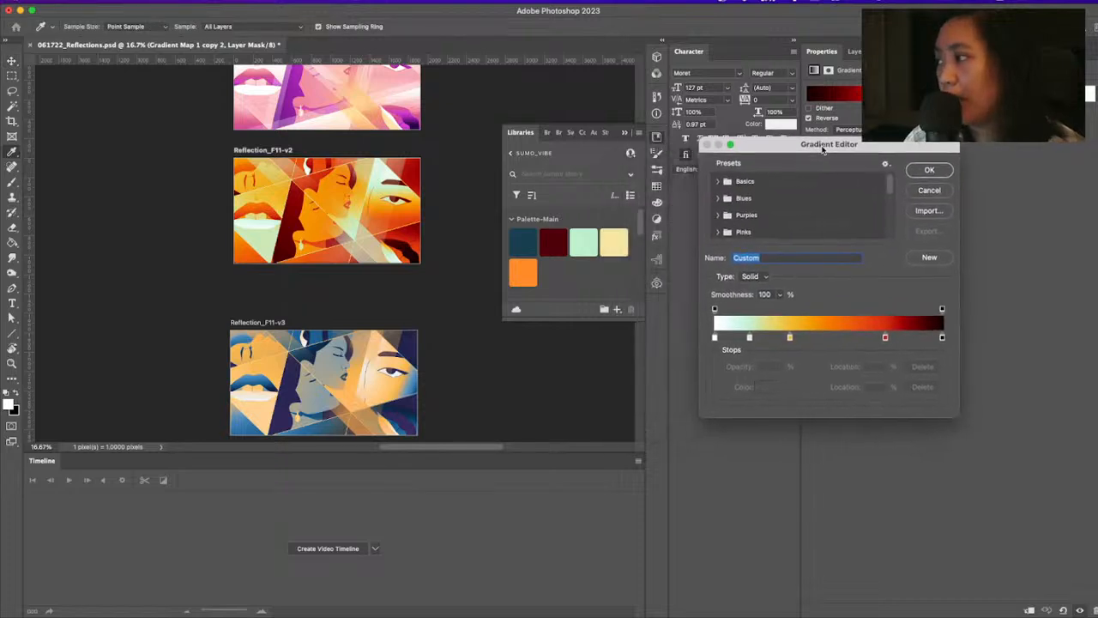
double_click(791, 338)
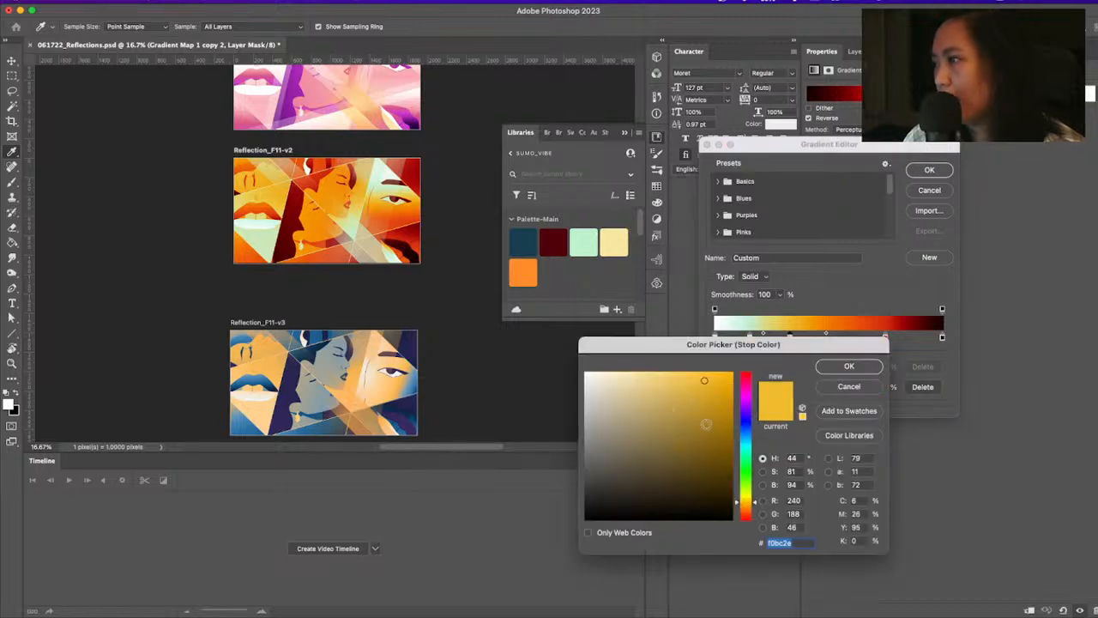
left_click(744, 395)
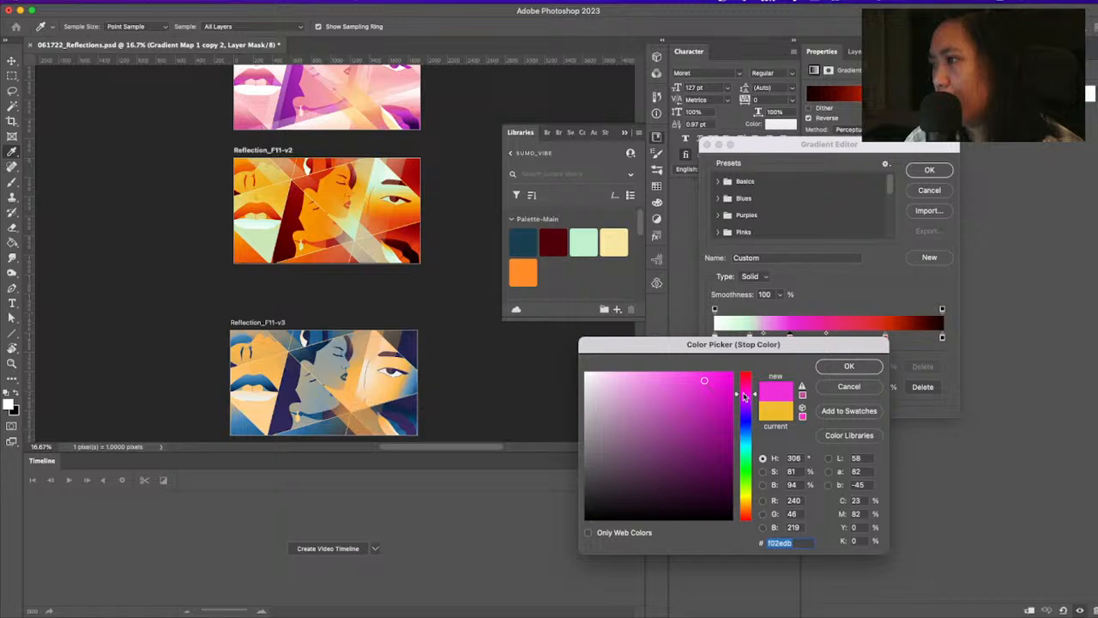
left_click_drag(745, 394, 747, 439)
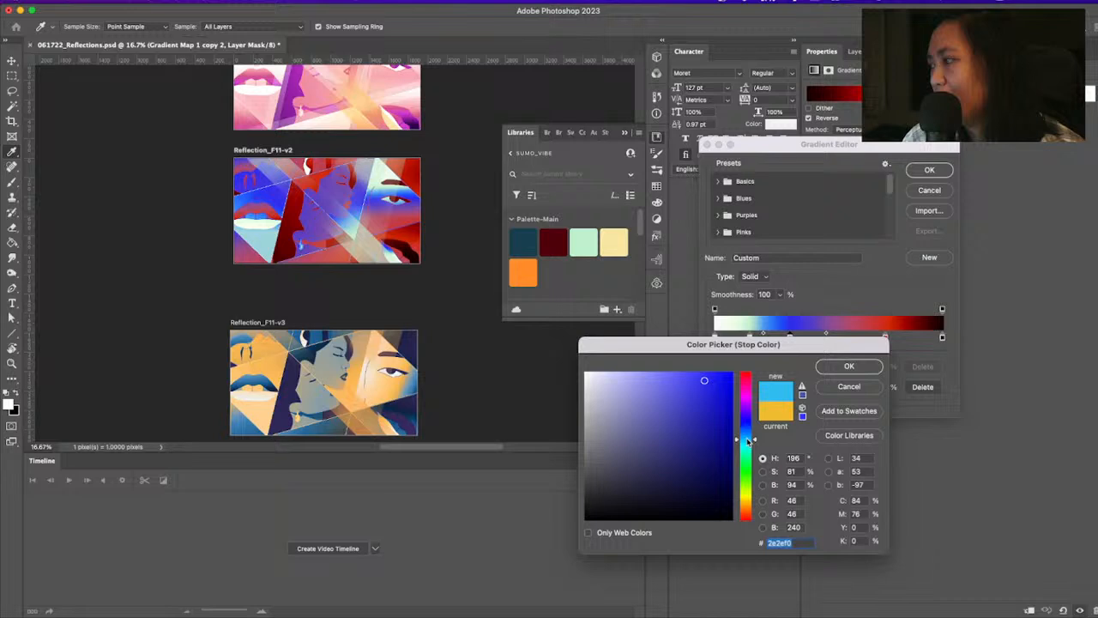
key("Escape")
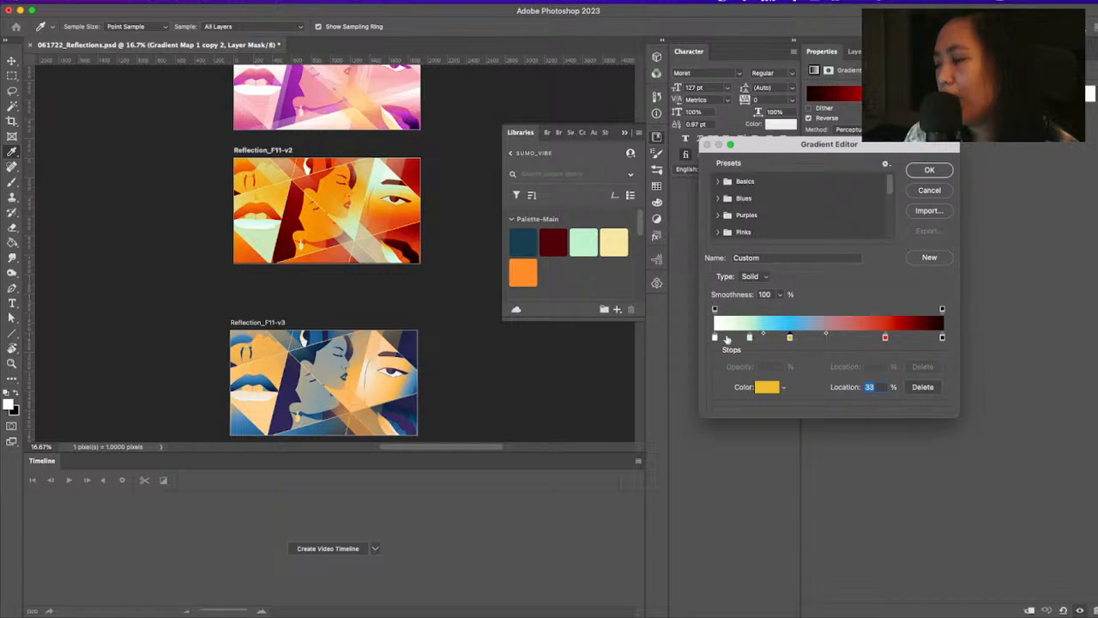
double_click(790, 337)
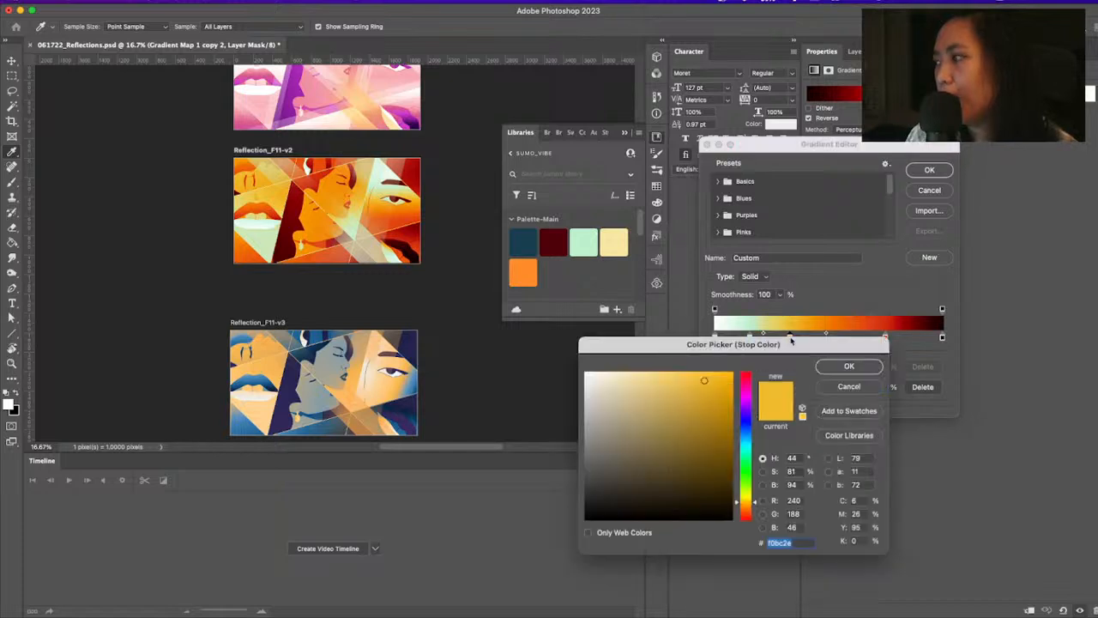
left_click(846, 388)
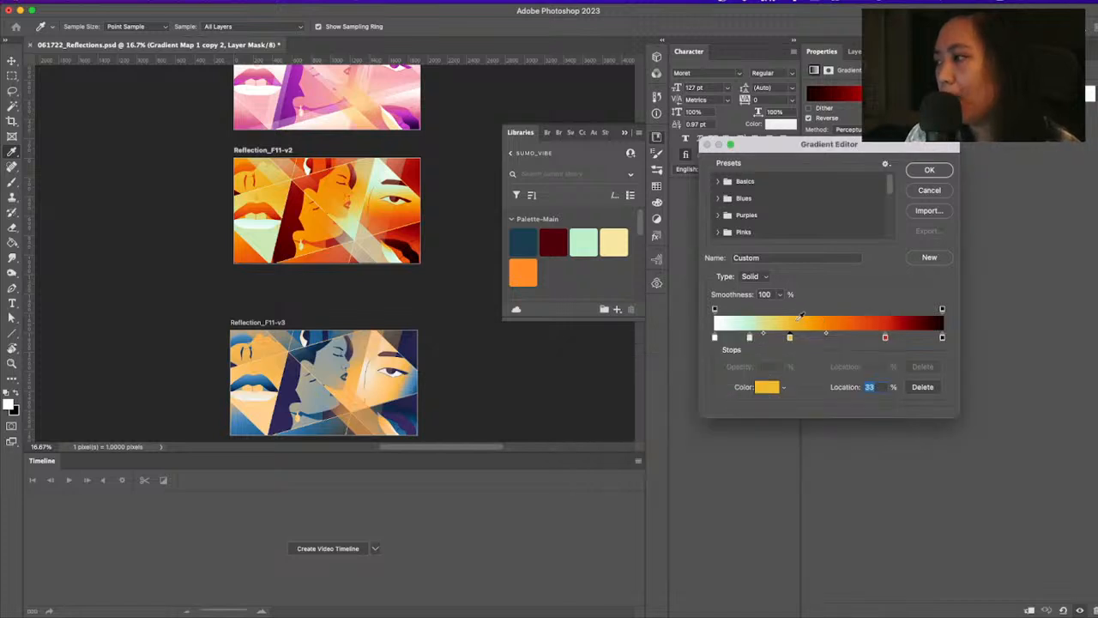
left_click(714, 339)
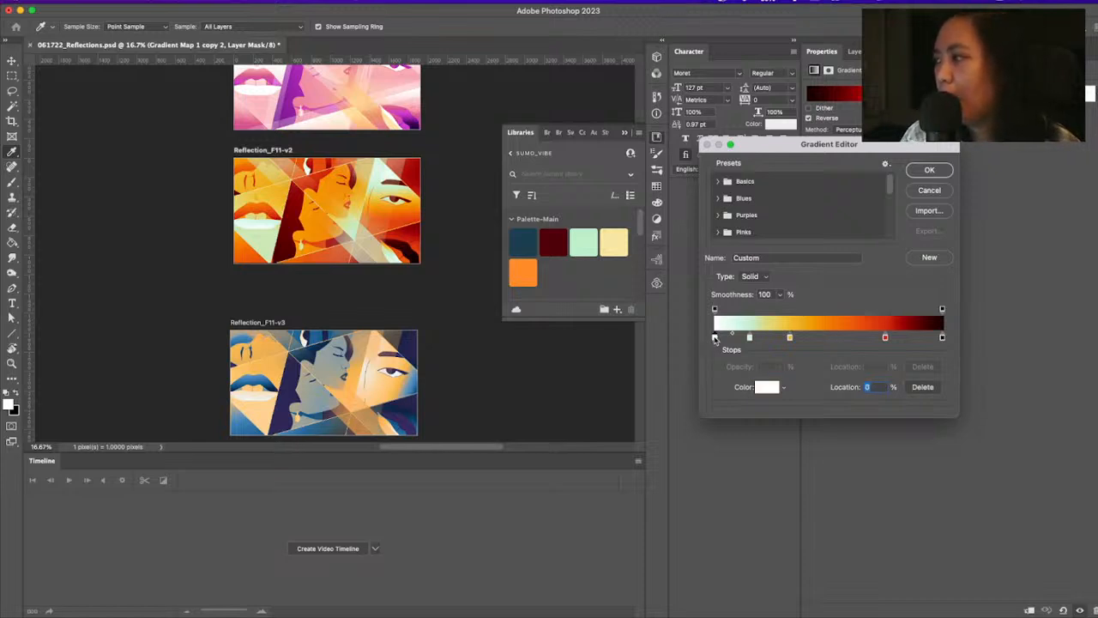
left_click(930, 190)
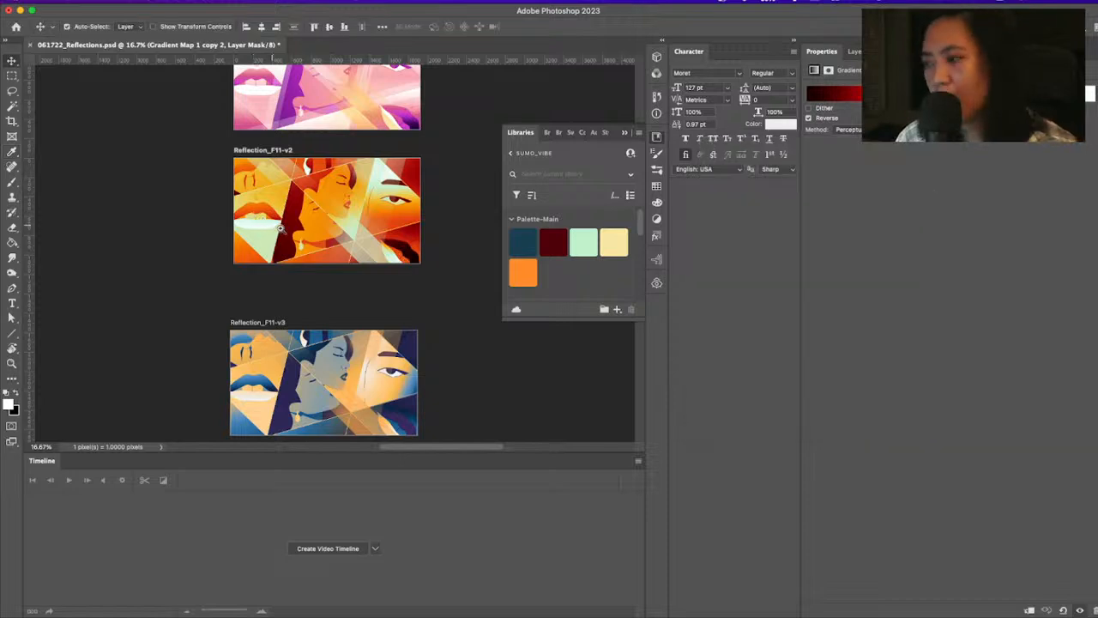
Look over the Reflection_F11 color variants alongside the Reflection_F1 variants and the original frames
key("z")
key("v")
left_click(333, 243)
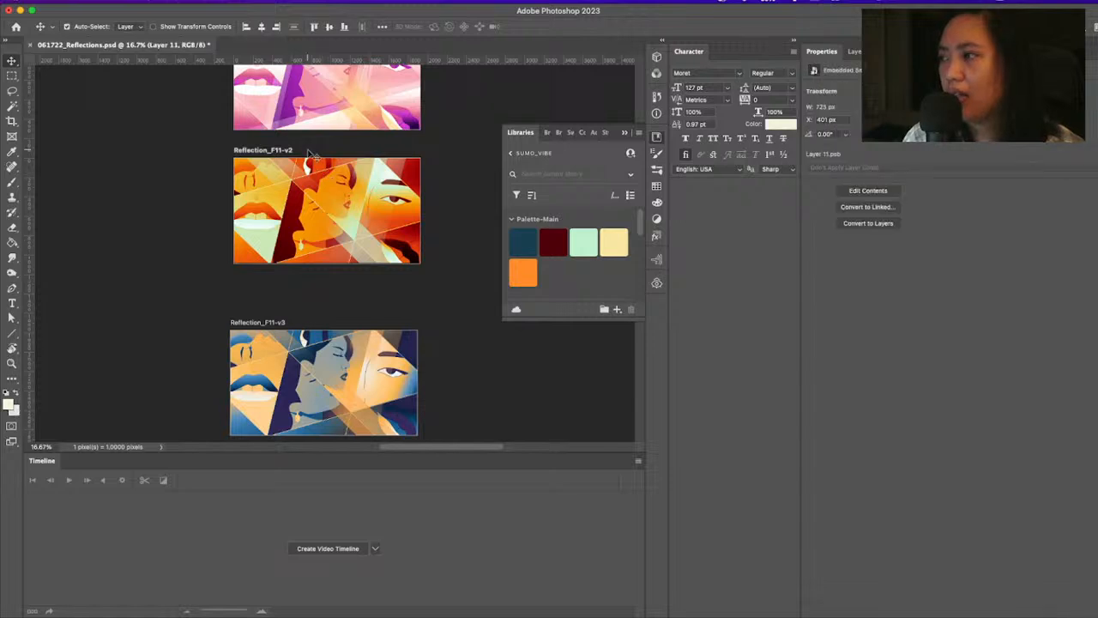
key("super+Tab")
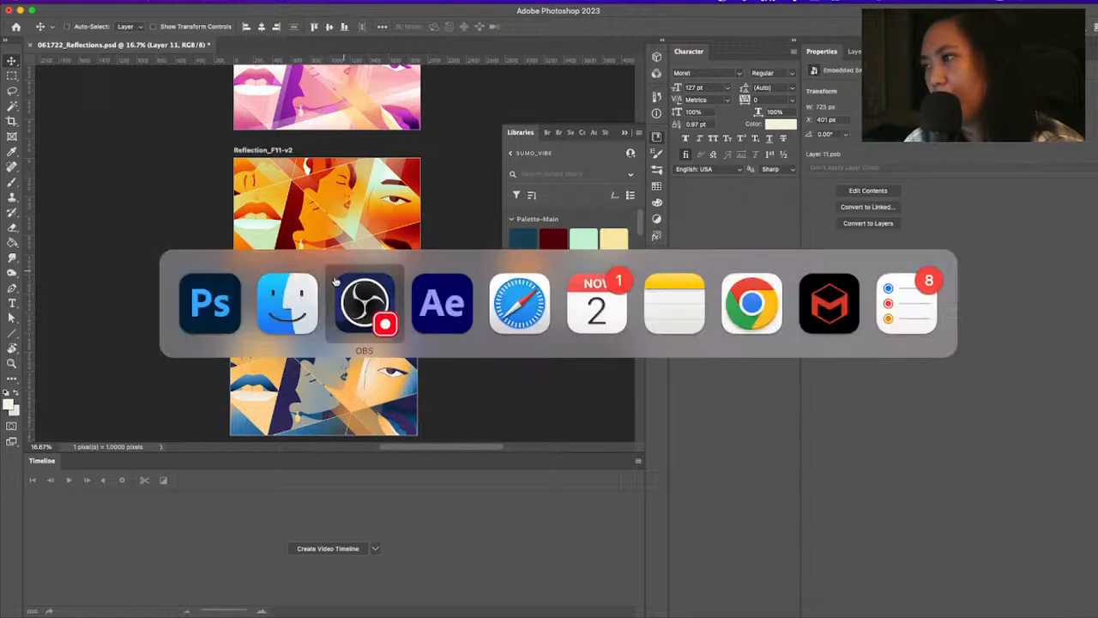
key("super+minus")
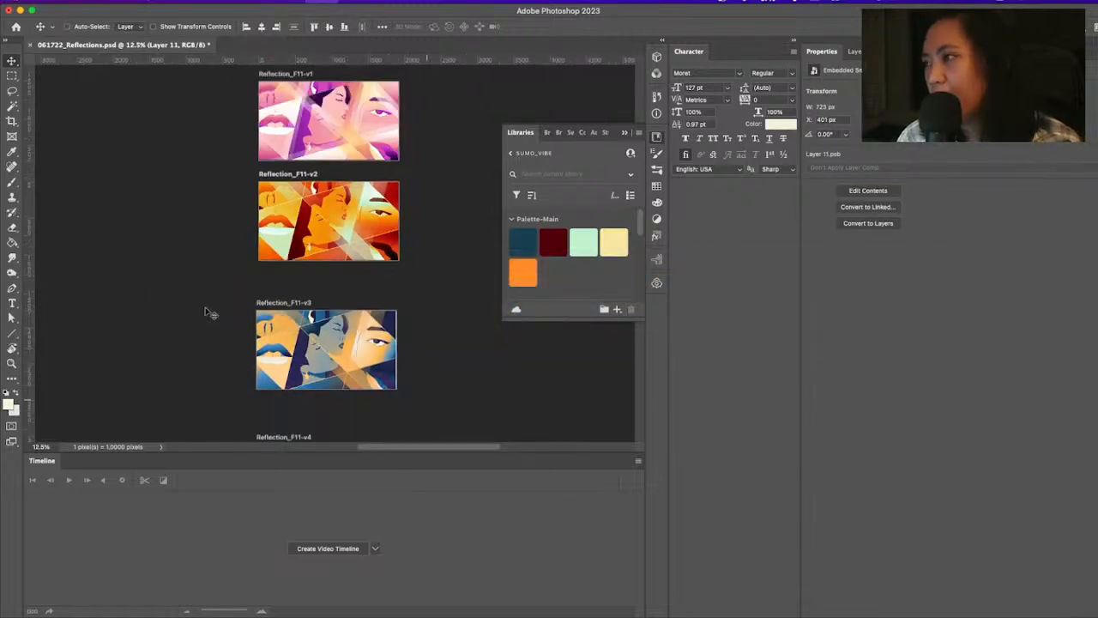
key("super+minus")
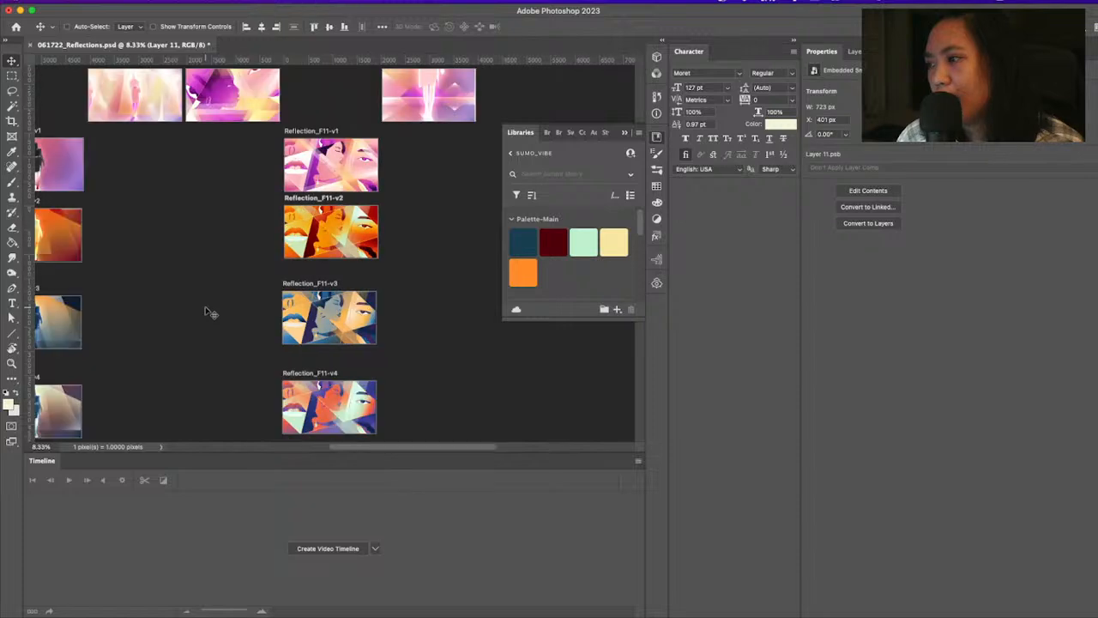
key("super+minus")
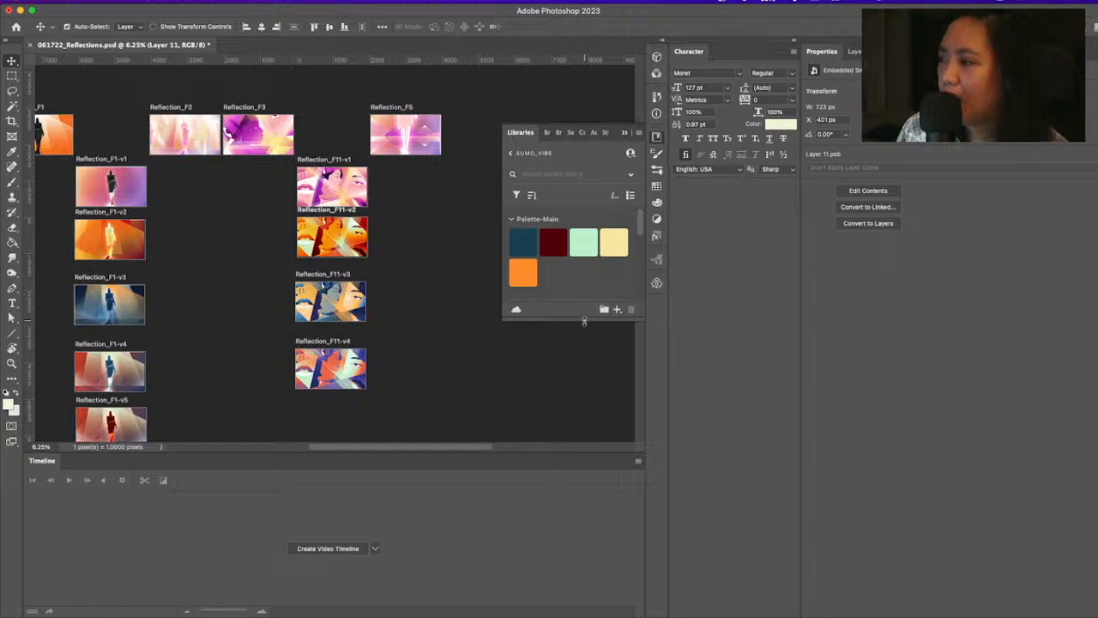
Enlarge the SUMO_VIBE library view and look through its Palette-Main and ungrouped color swatches
left_click_drag(597, 318, 594, 412)
scroll(601, 302, "down", 3)
scroll(601, 302, "up", 2)
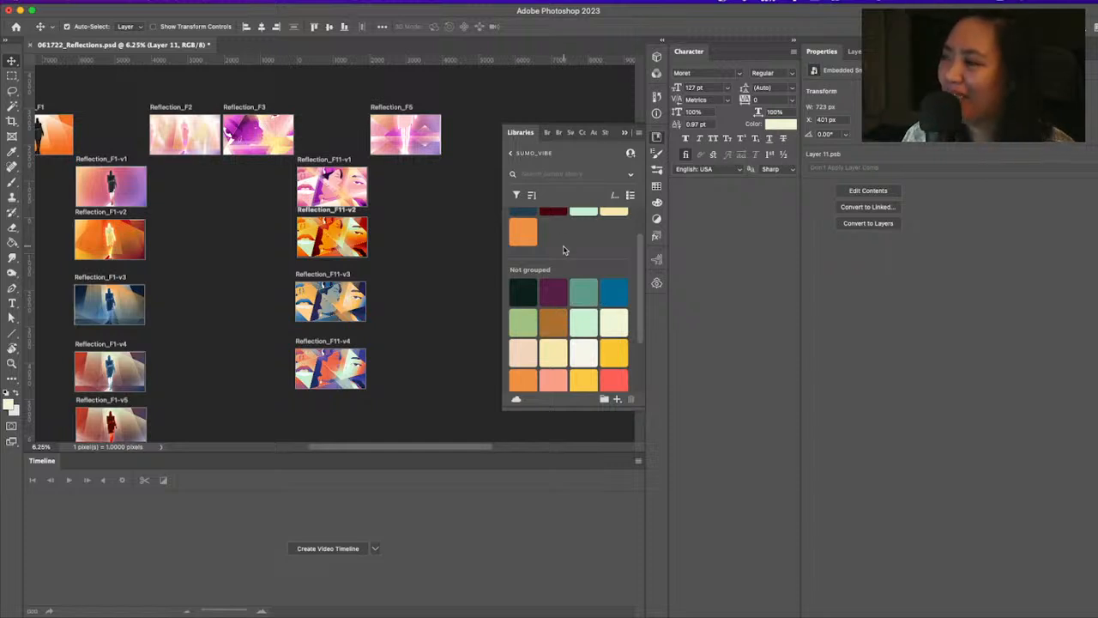
scroll(580, 264, "up", 2)
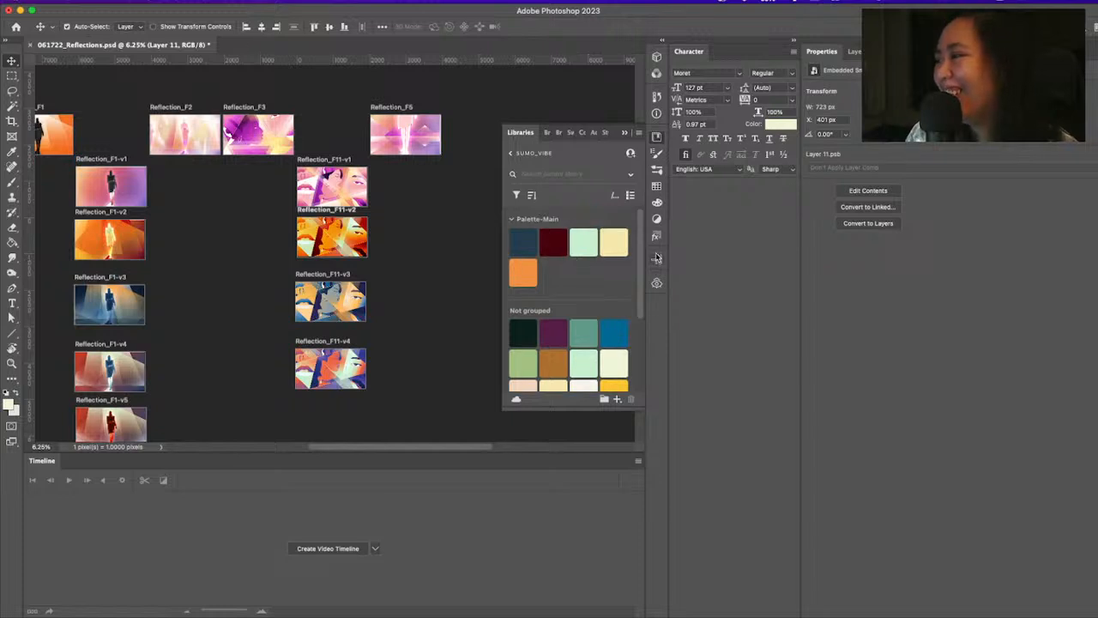
scroll(642, 252, "down", 4)
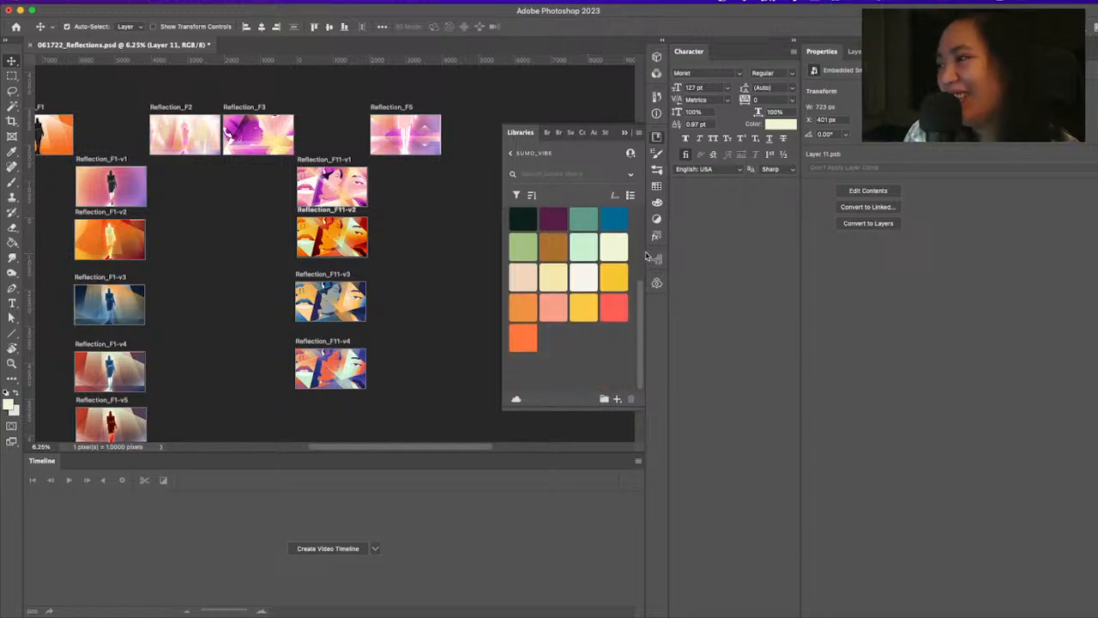
scroll(635, 223, "up", 3)
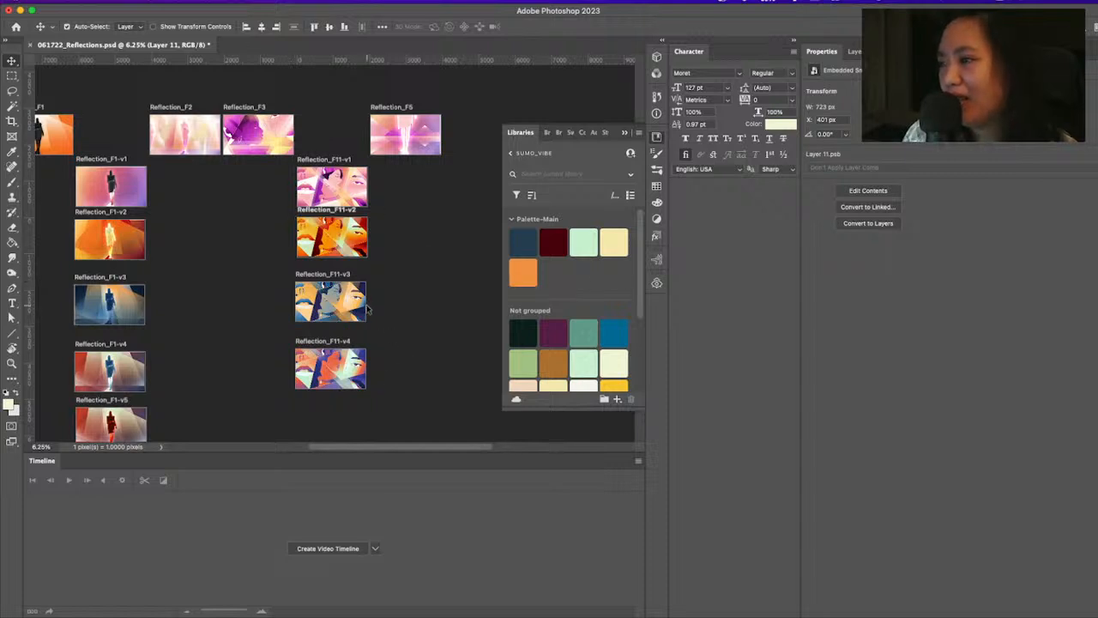
Switch to the SUMO Gems Design Development presentation in Safari and view the Concept 03 Styleframe Color Studies 01 and 02 on slides 7 and 8
mouse_move(463, 611)
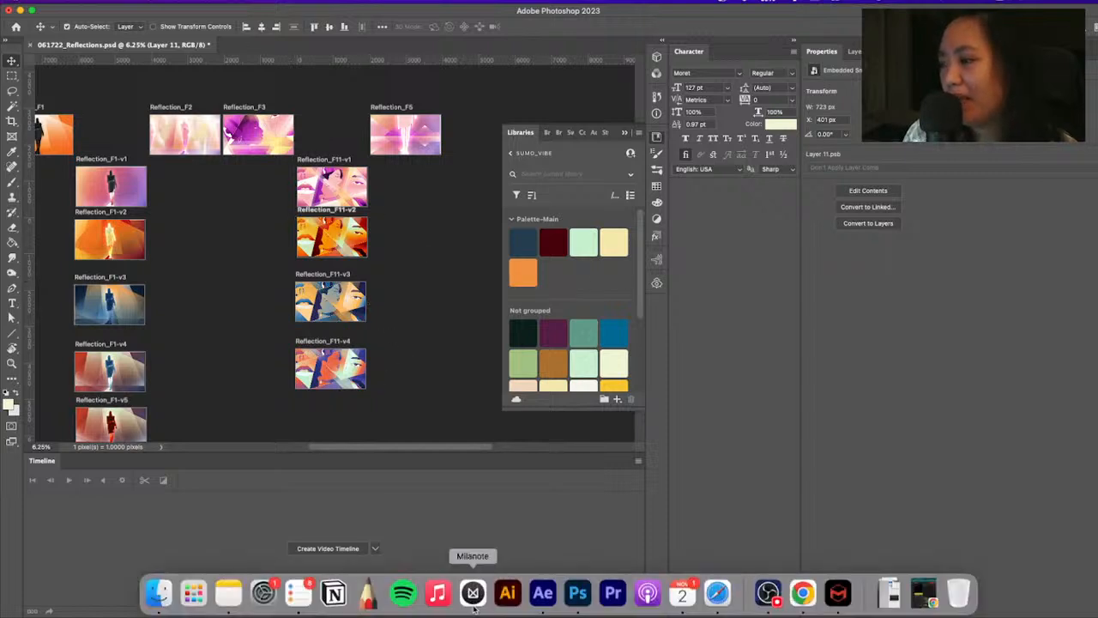
left_click(718, 592)
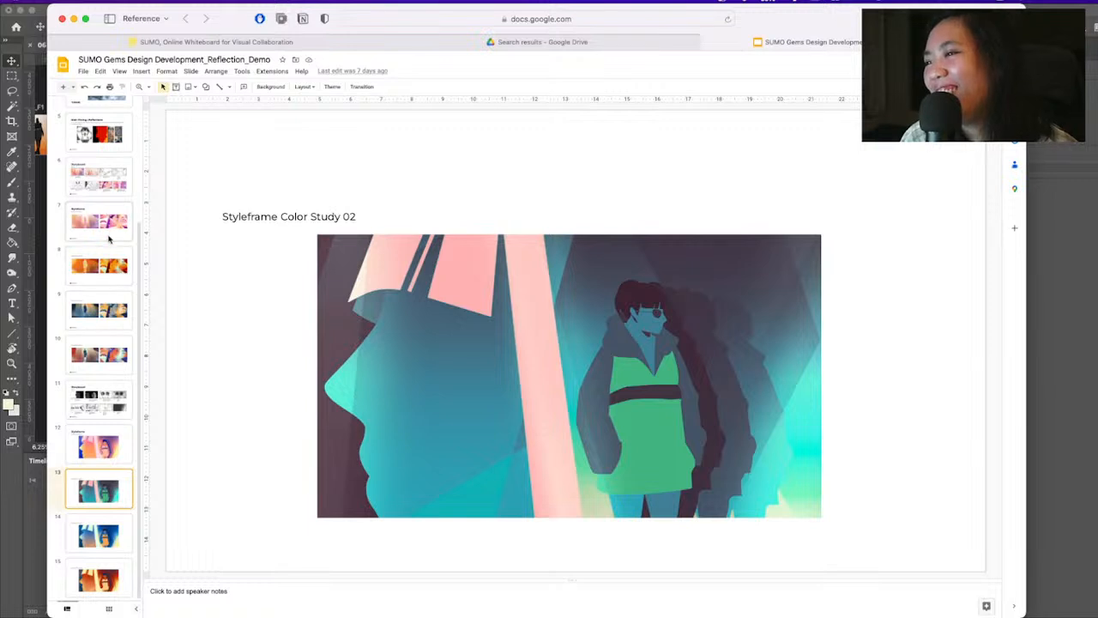
left_click(107, 223)
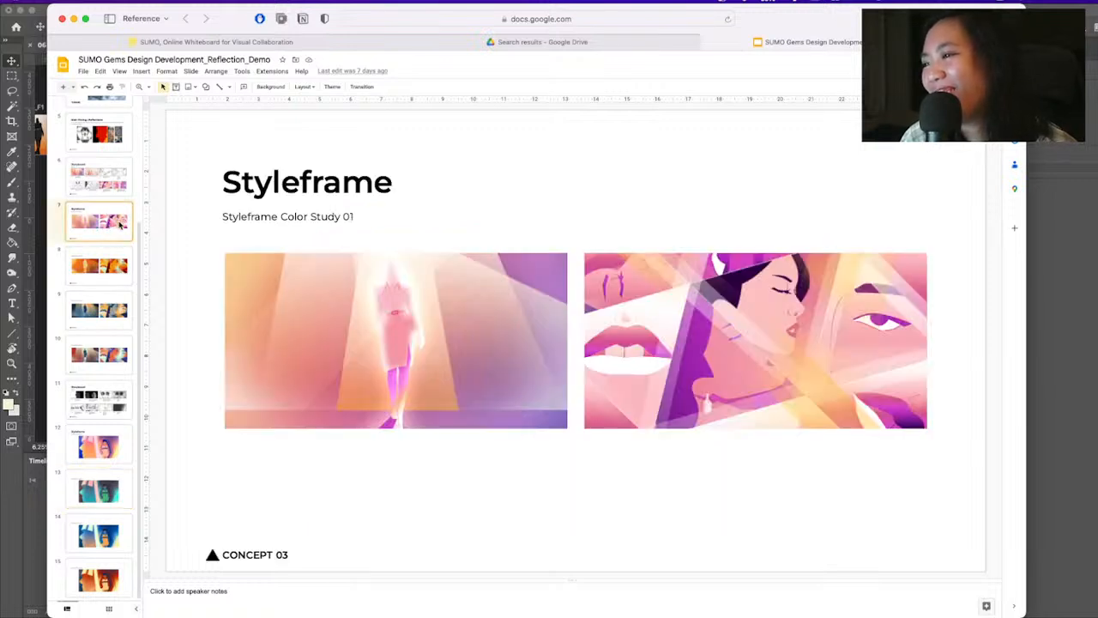
left_click(96, 271)
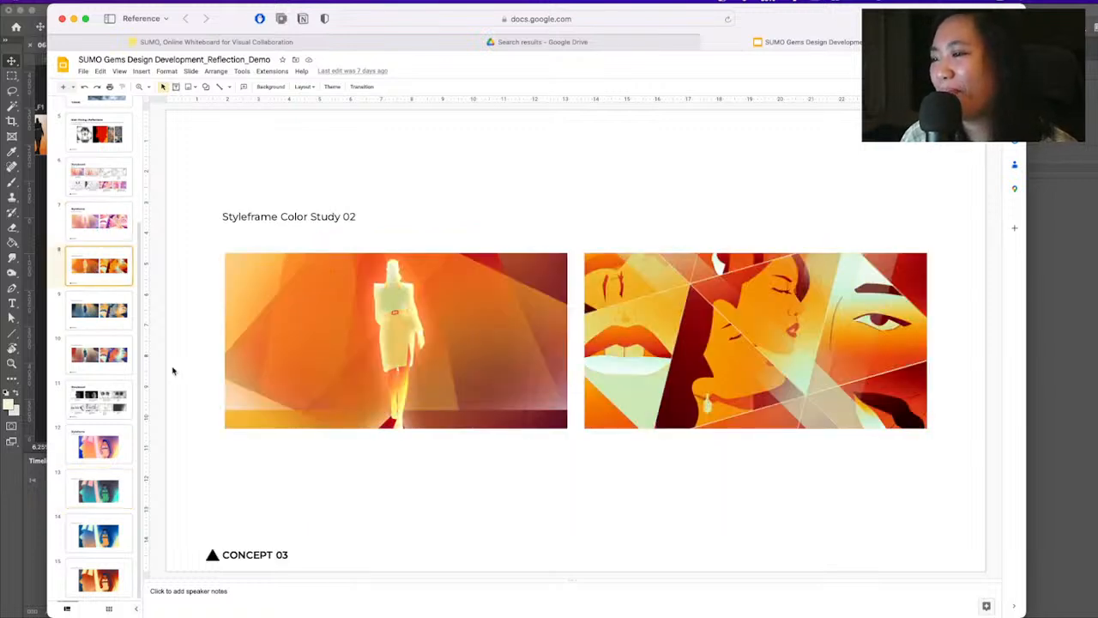
Compare the four color studies of the profile and standing figure styleframe on slides 12 to 15
left_click(120, 453)
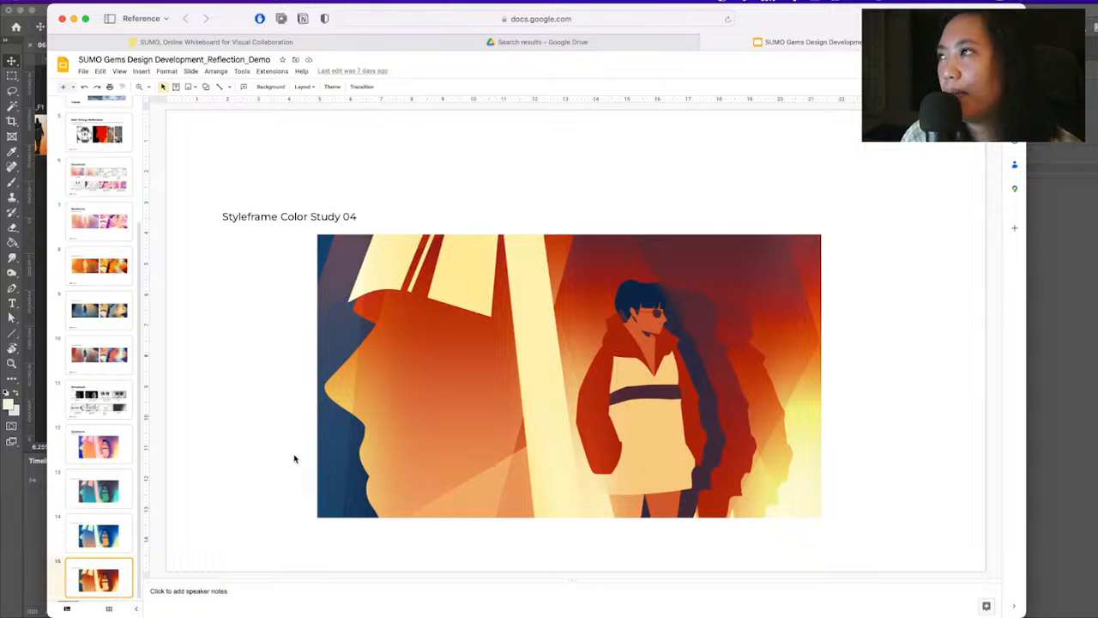
left_click(110, 538)
left_click(107, 495)
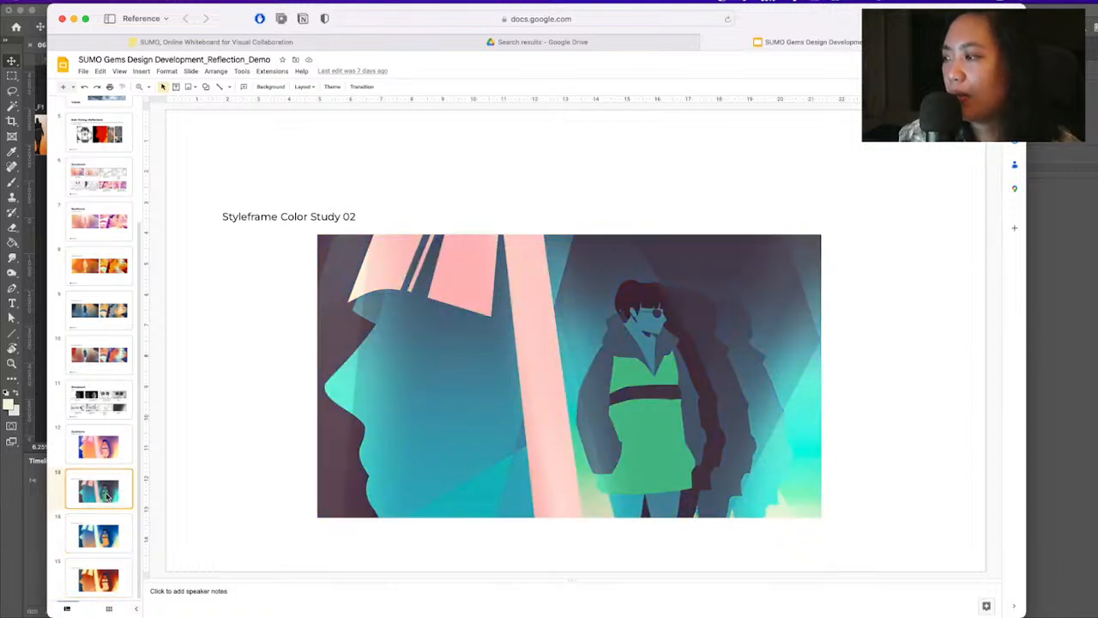
left_click(112, 453)
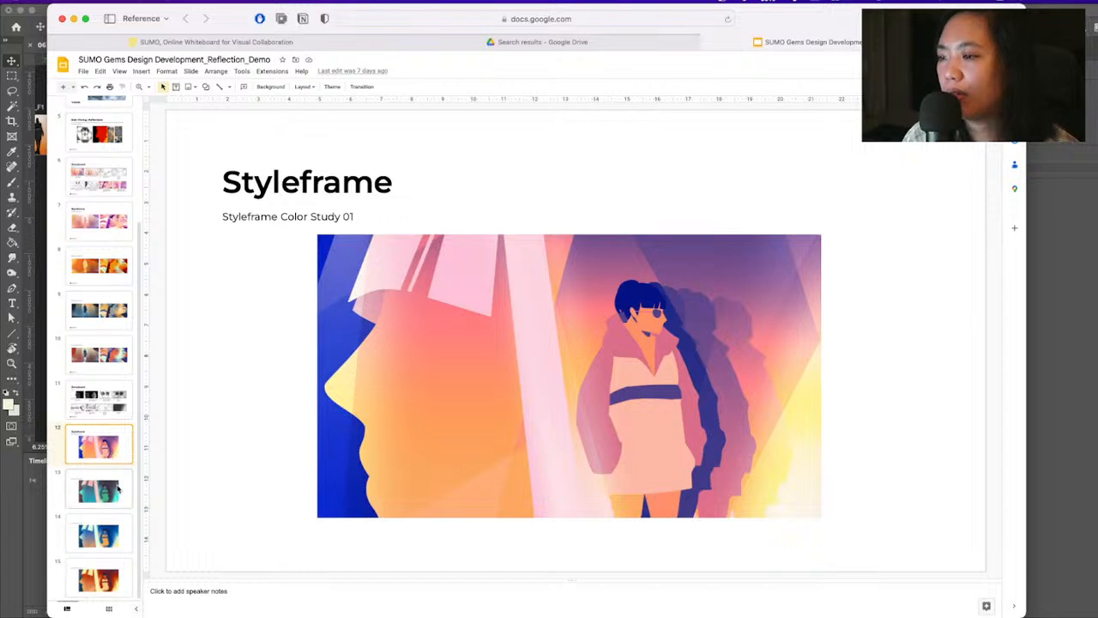
left_click(118, 489)
left_click(104, 534)
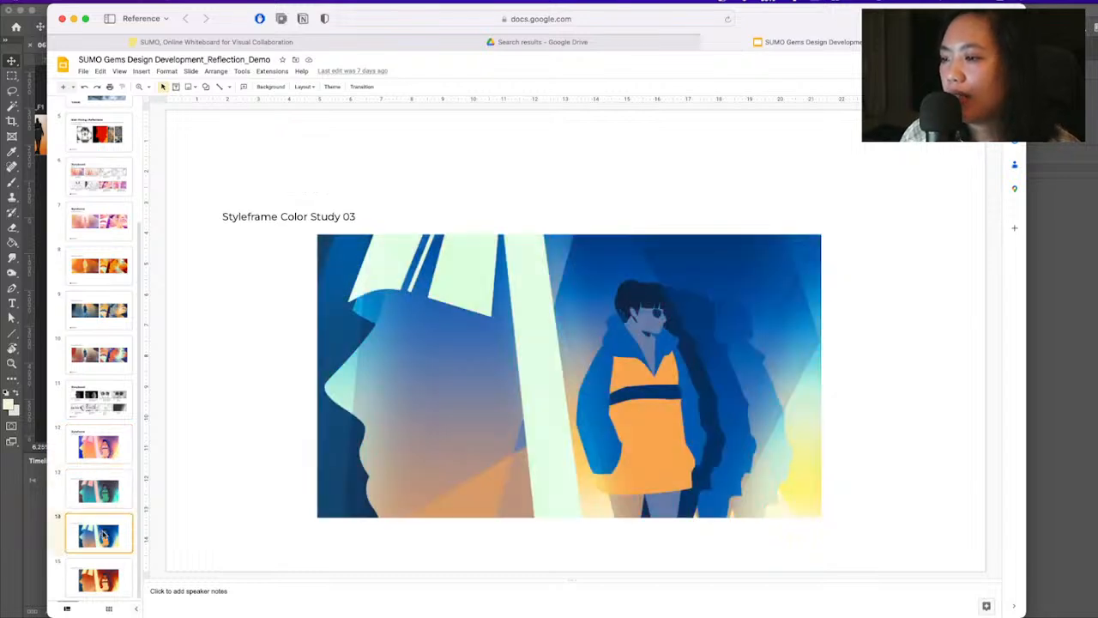
left_click(109, 577)
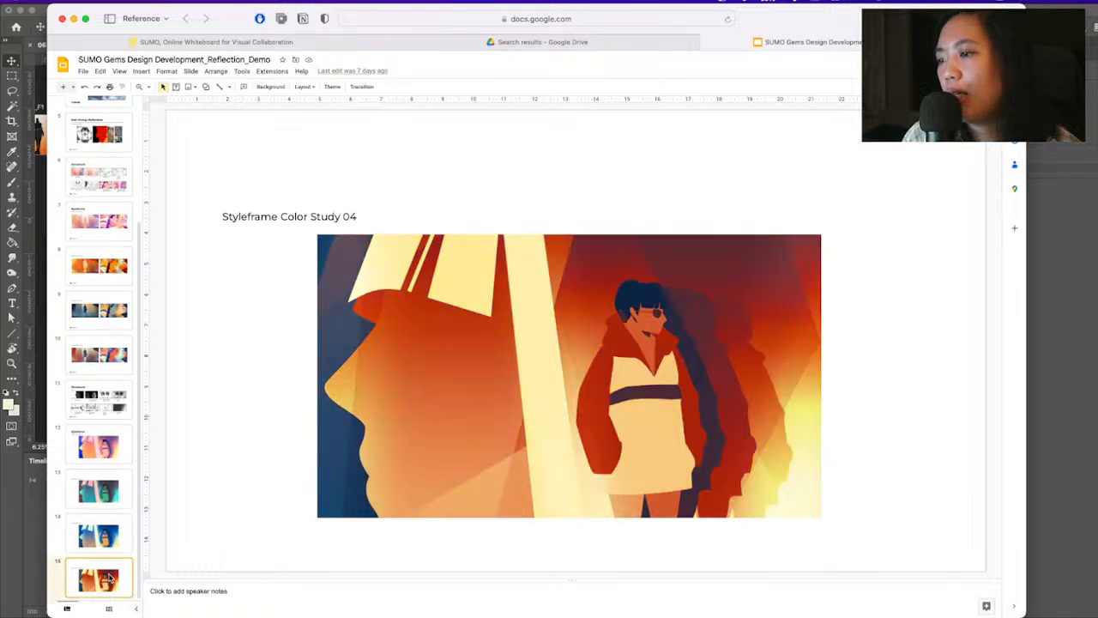
Return to the figure styleframe's Color Study 03, and run through Color Studies 01 to 04 in order
left_click(116, 541)
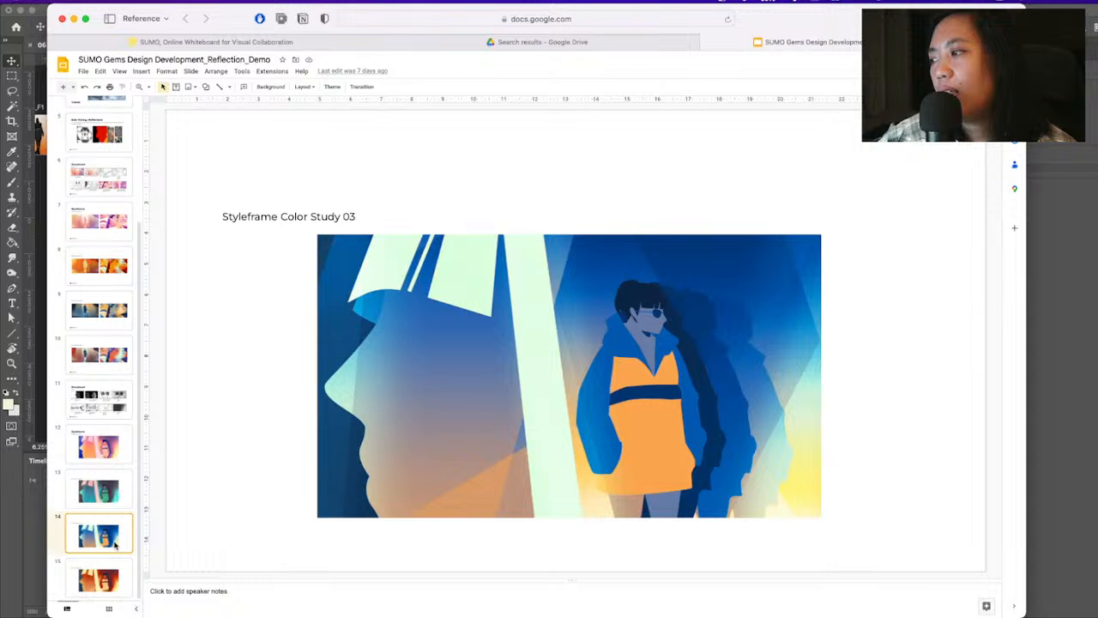
left_click(102, 444)
left_click(108, 495)
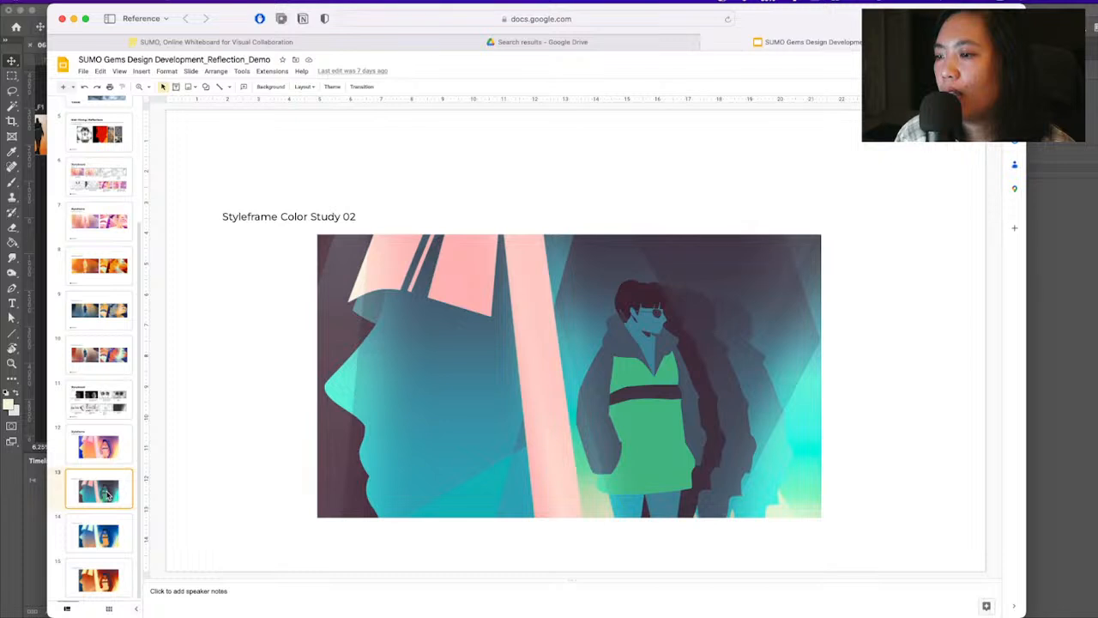
left_click(118, 539)
left_click(118, 576)
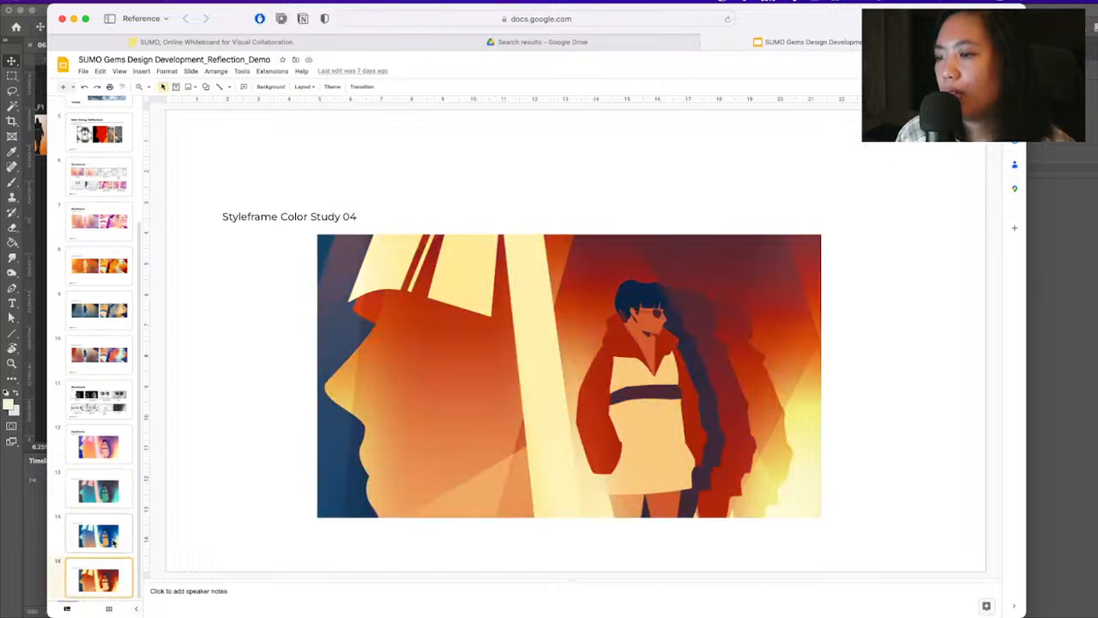
Review the figure styleframe's color studies backward from 03 to 01, and forward again to Color Study 04
left_click(114, 539)
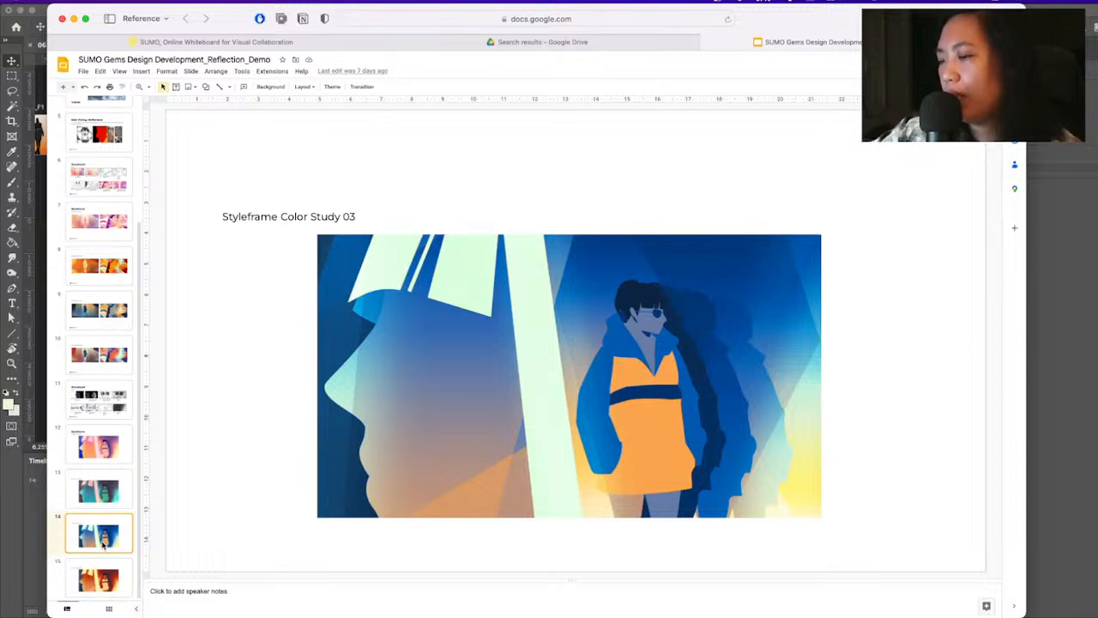
left_click(100, 505)
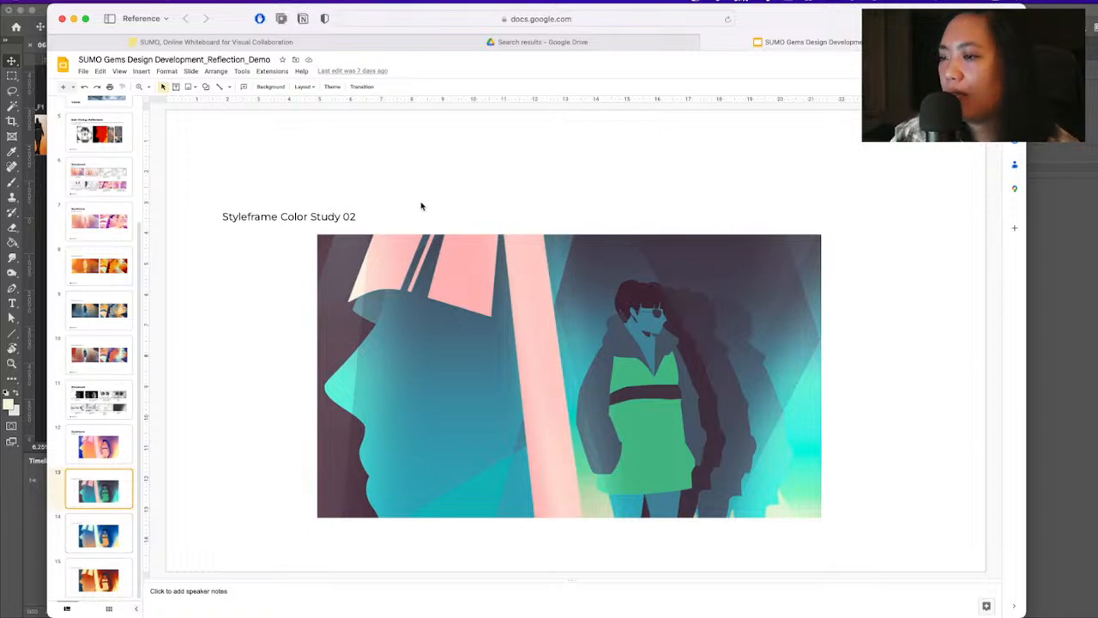
left_click(108, 446)
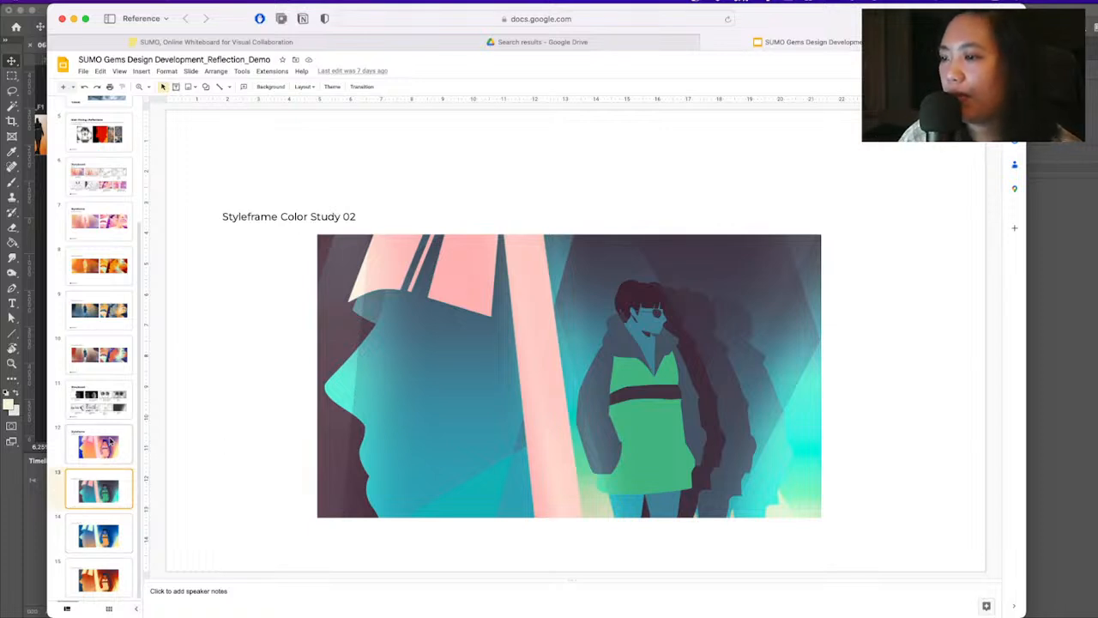
left_click(111, 489)
left_click(108, 537)
left_click(106, 583)
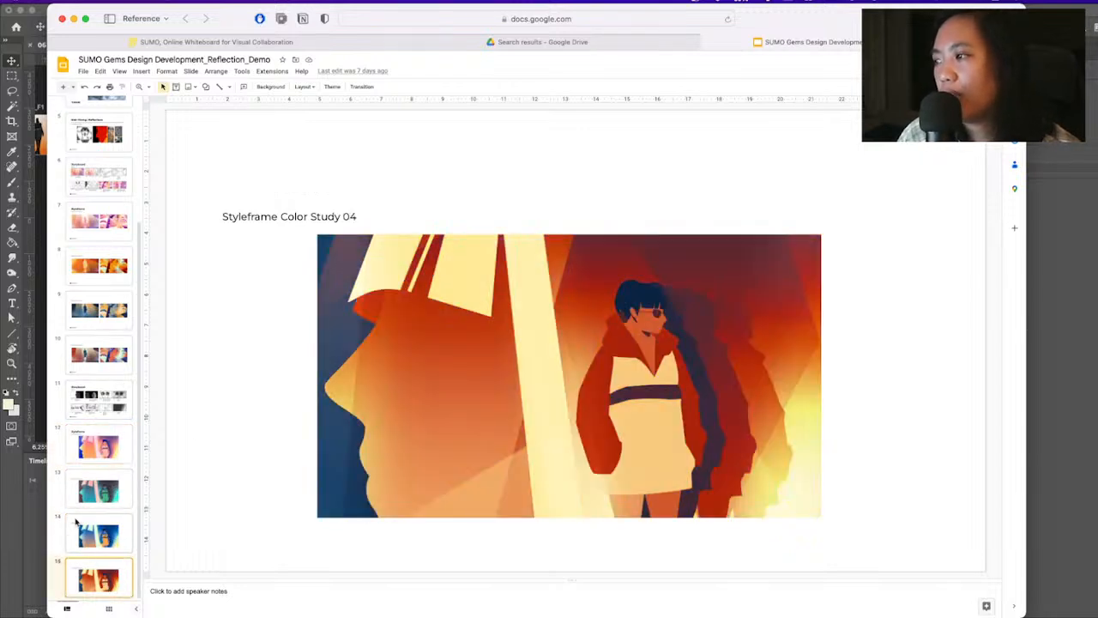
Switch back to Photoshop and close 061722_Reflections.psd without saving its changes
left_click(12, 542)
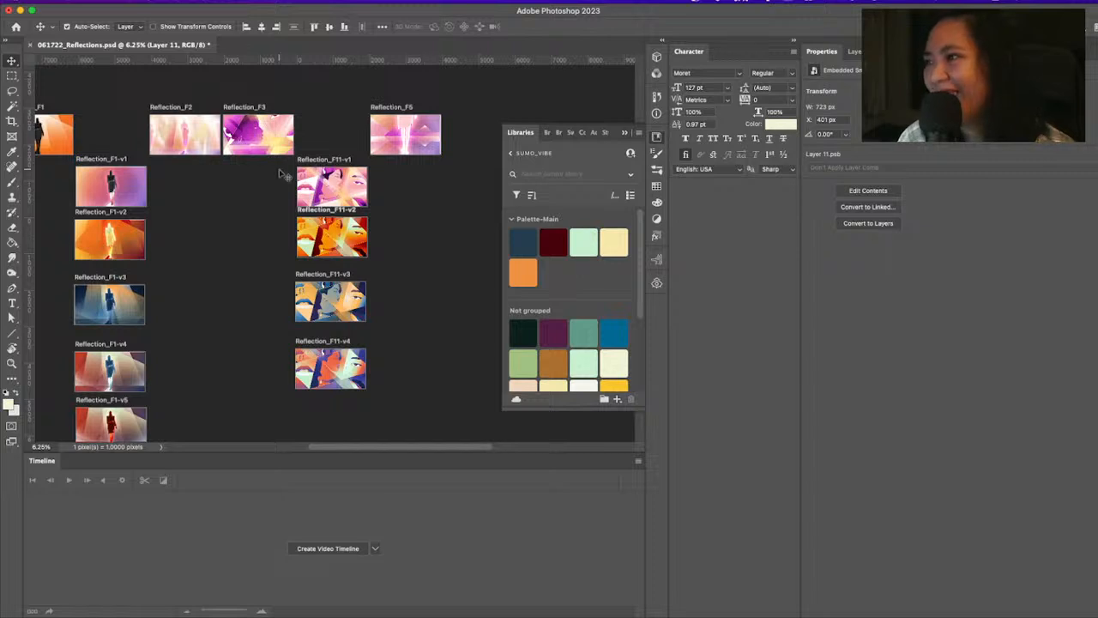
left_click(112, 94)
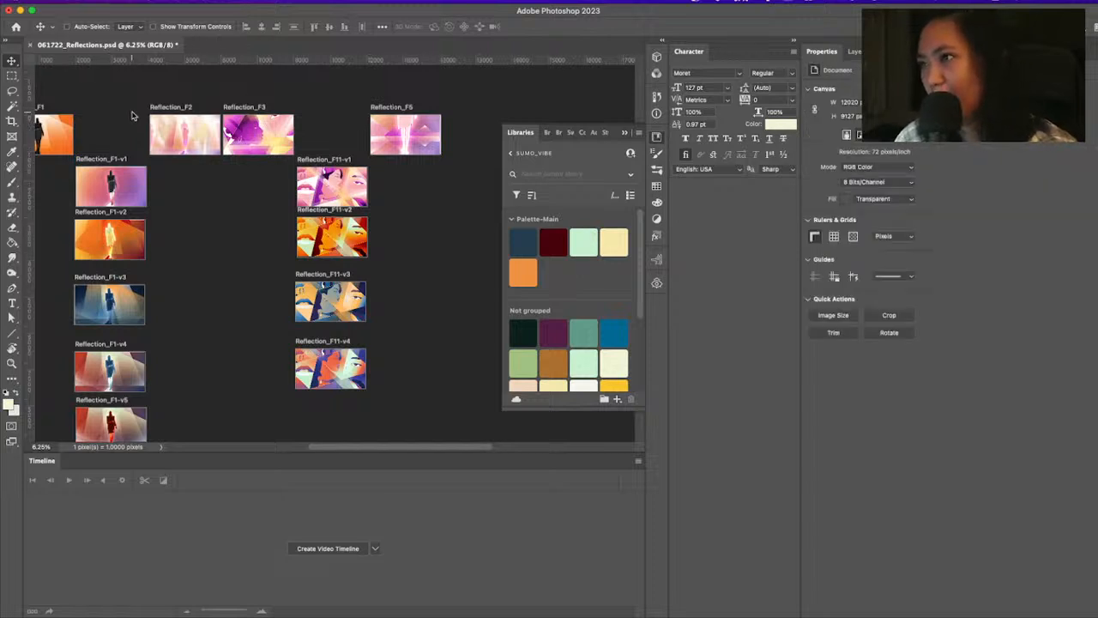
key("super+w")
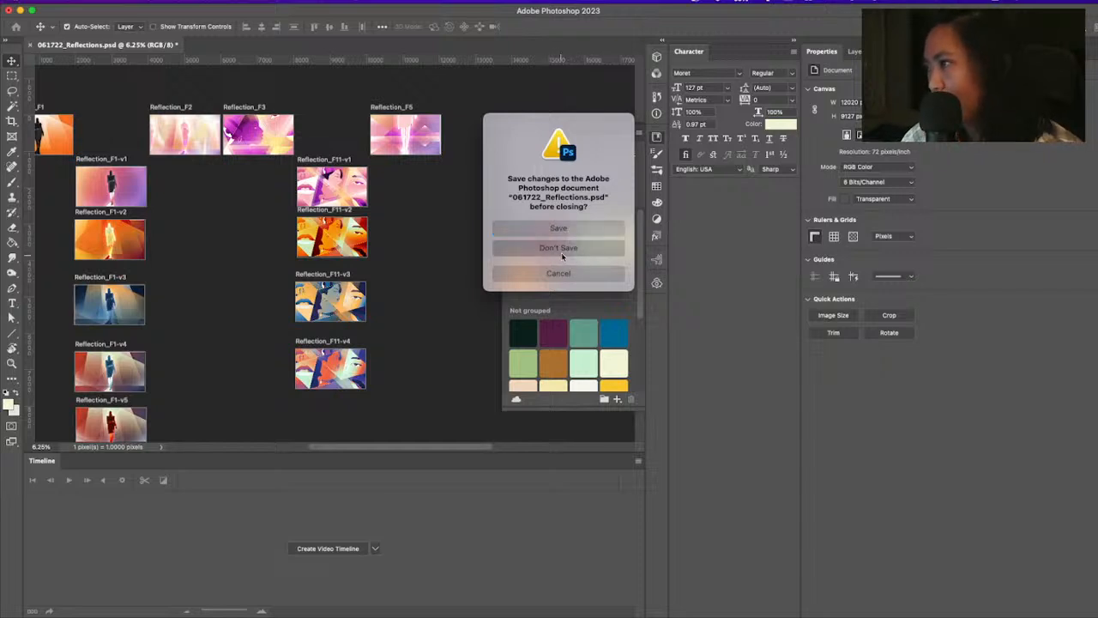
left_click(592, 250)
Switch to After Effects and scrub the SUMO_GEMS_Reflections-PINK composition back to 0:00:07:12
key("super+Tab")
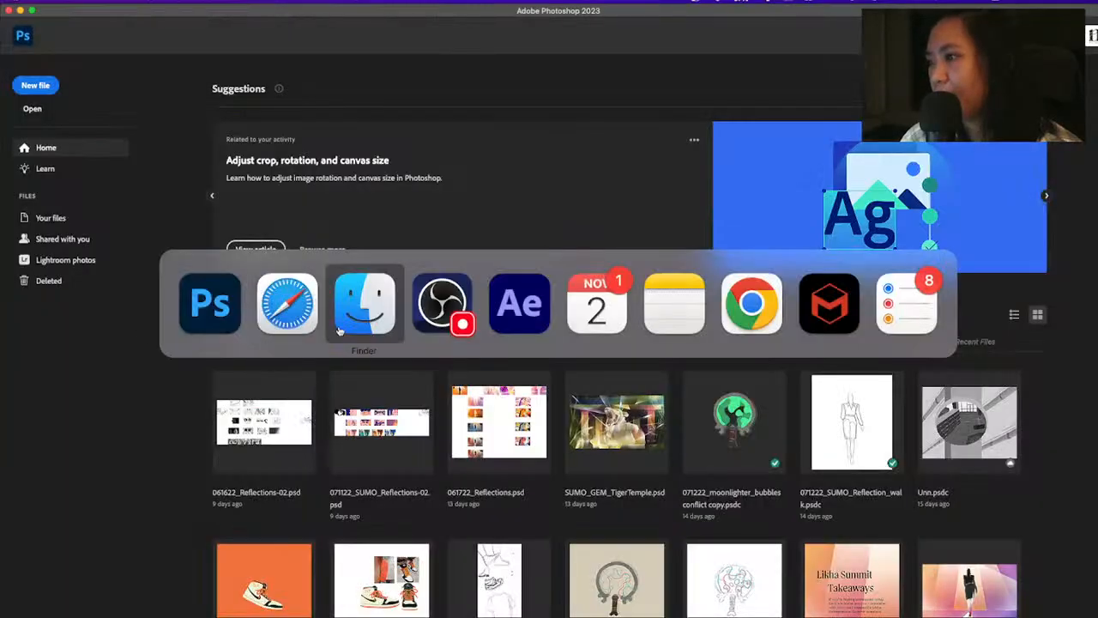
left_click(506, 313)
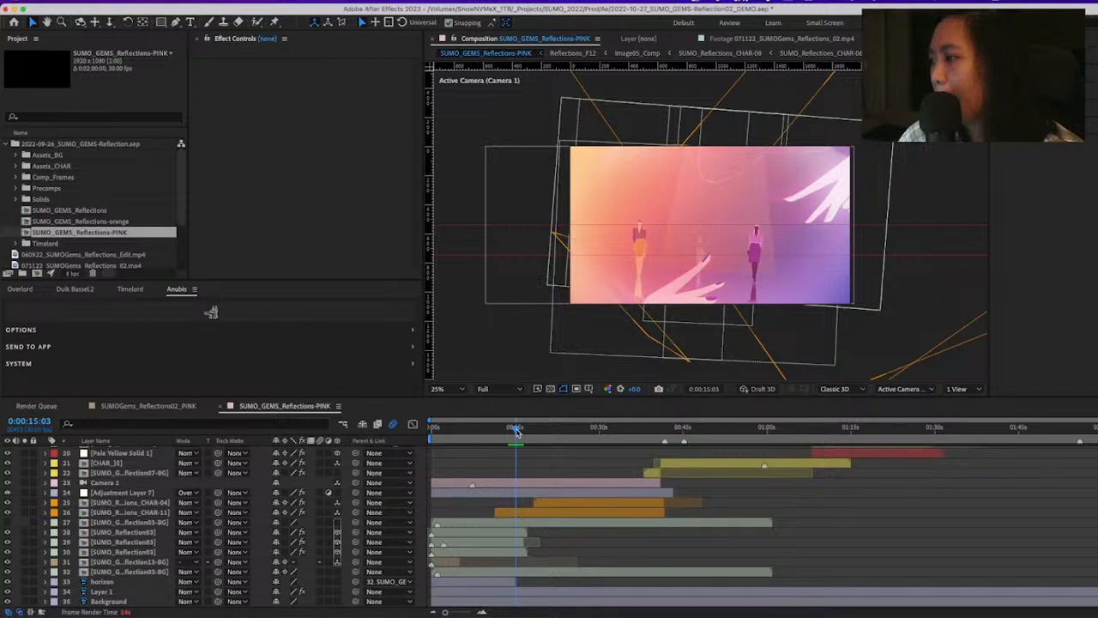
left_click_drag(516, 432, 512, 432)
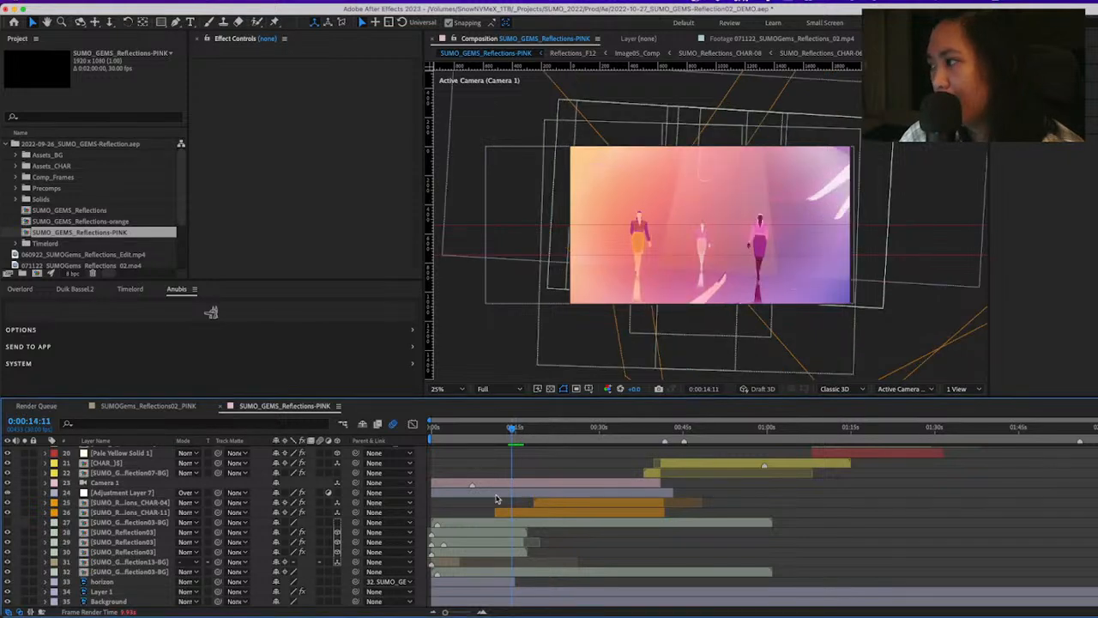
left_click(478, 428)
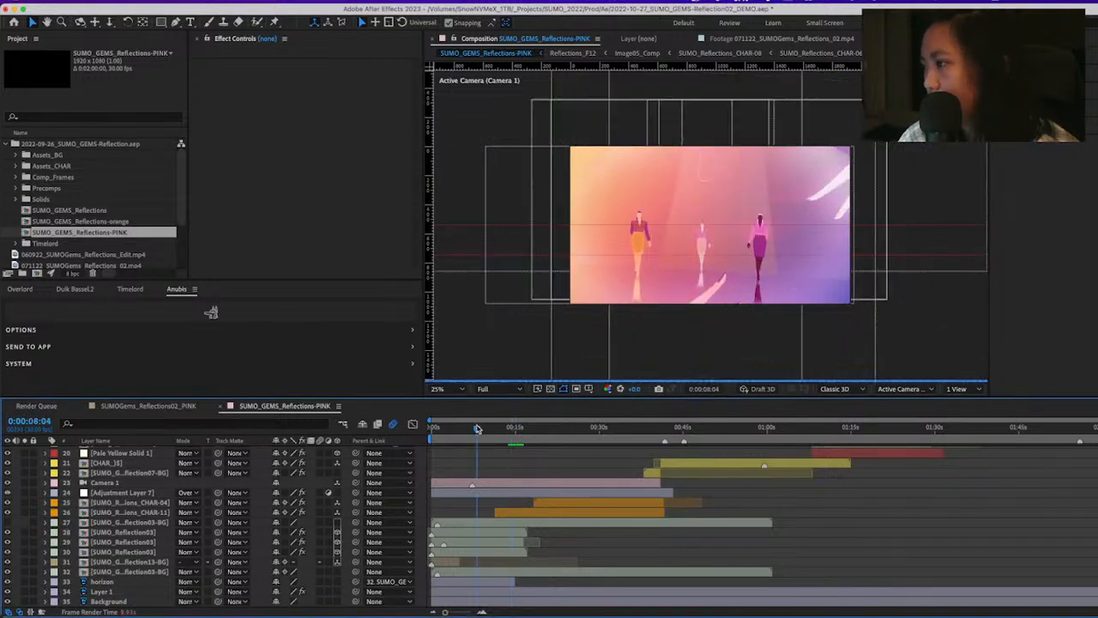
left_click_drag(476, 430, 472, 429)
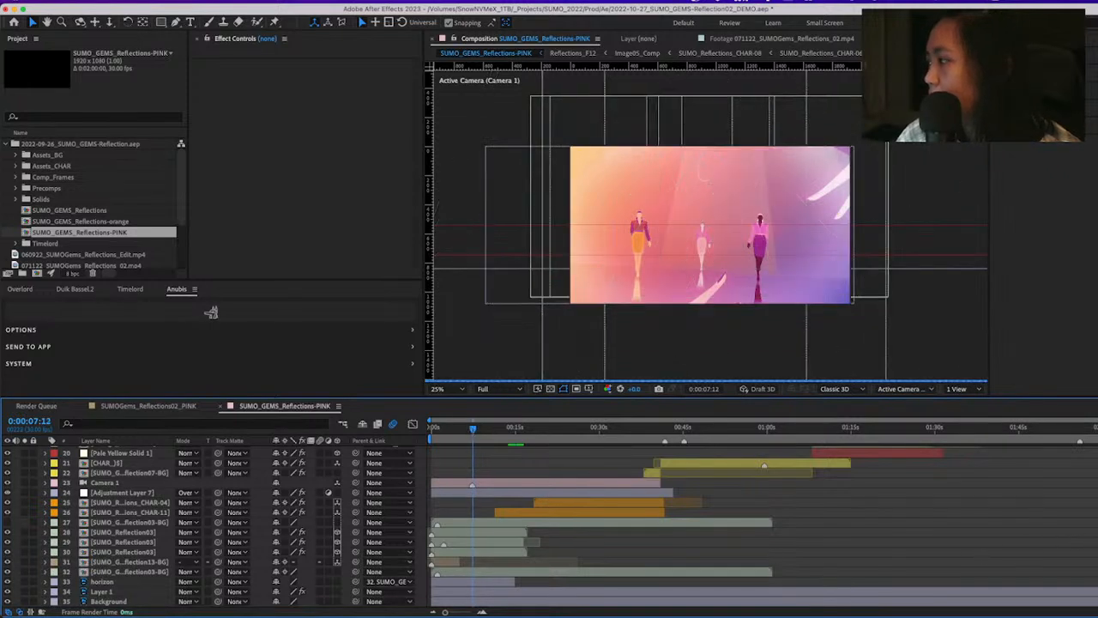
Examine the effects on Adjustment Layer 5, collapse its Chromatic Glow settings, and inspect the Color Control layer's color swatches
scroll(152, 473, "up", 6)
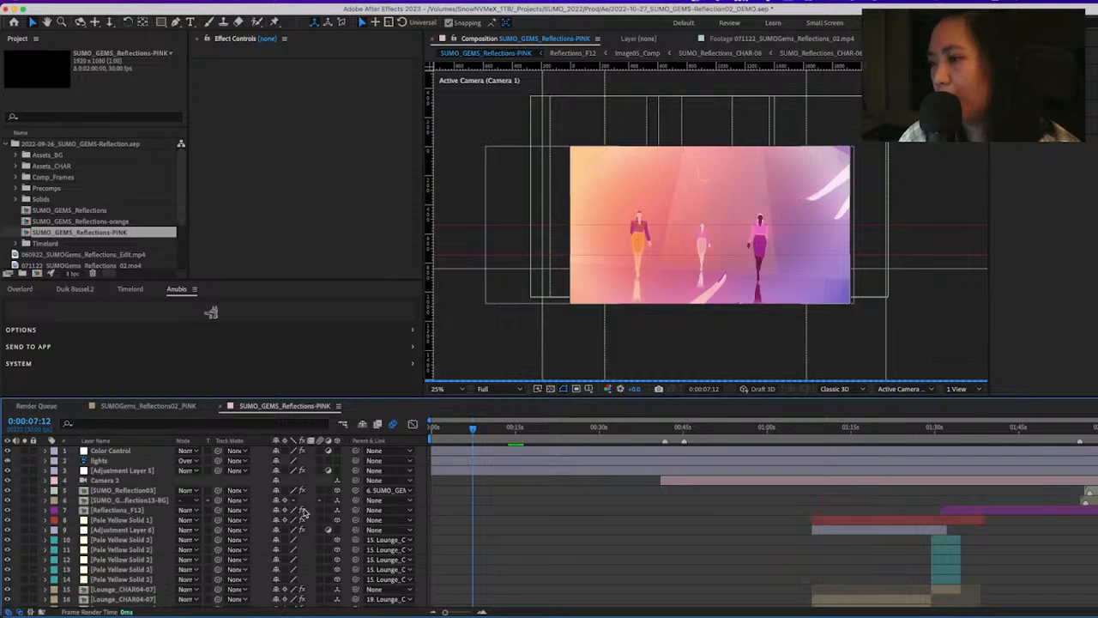
left_click(152, 474)
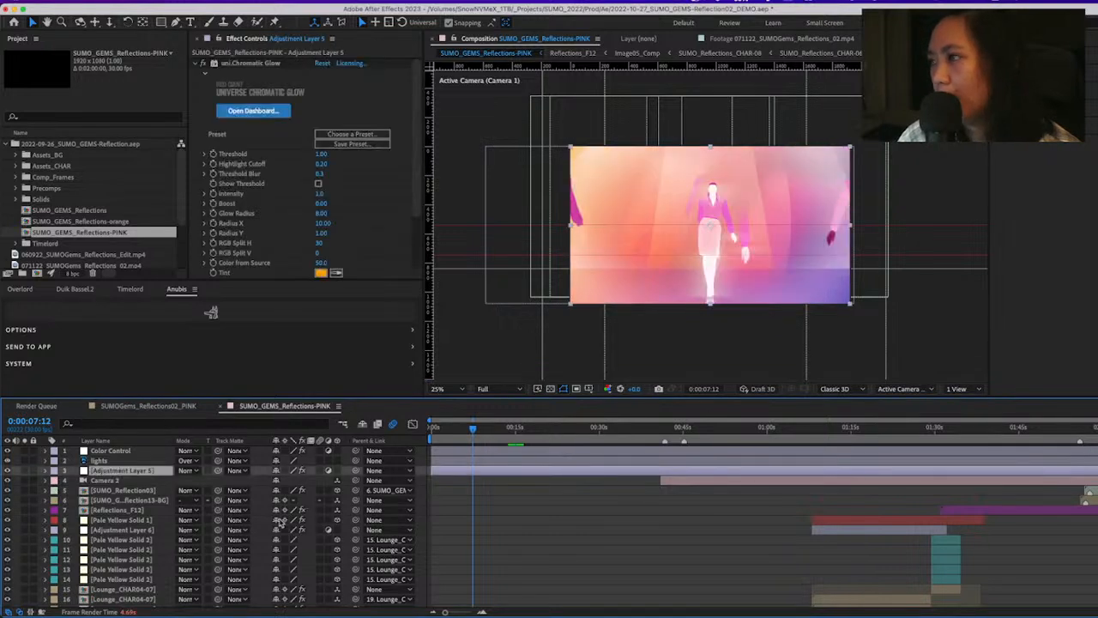
left_click(196, 63)
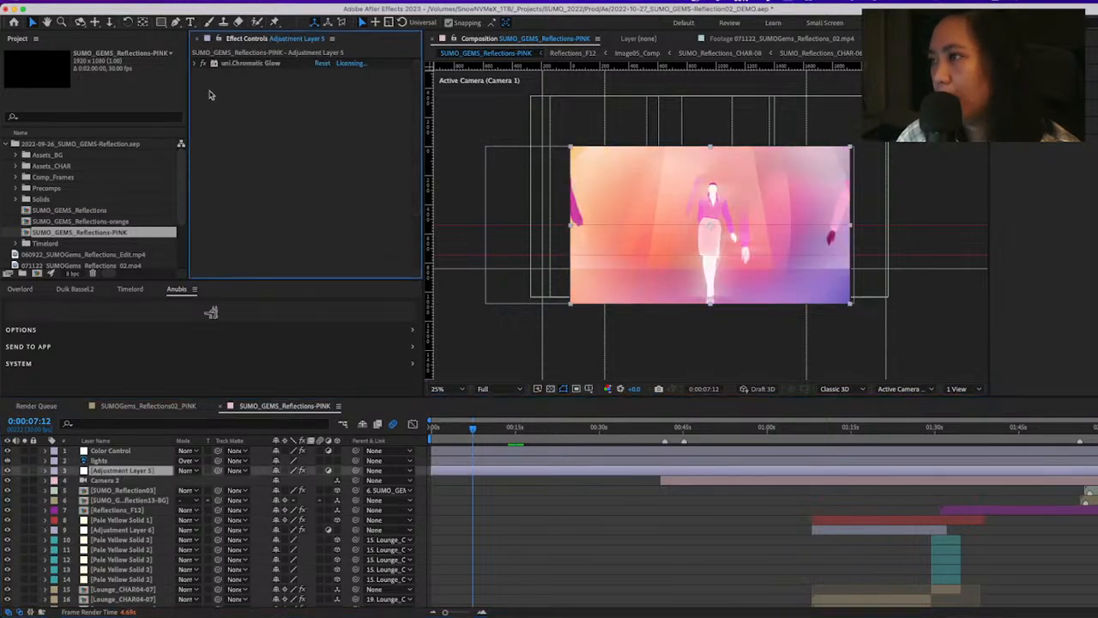
left_click(109, 453)
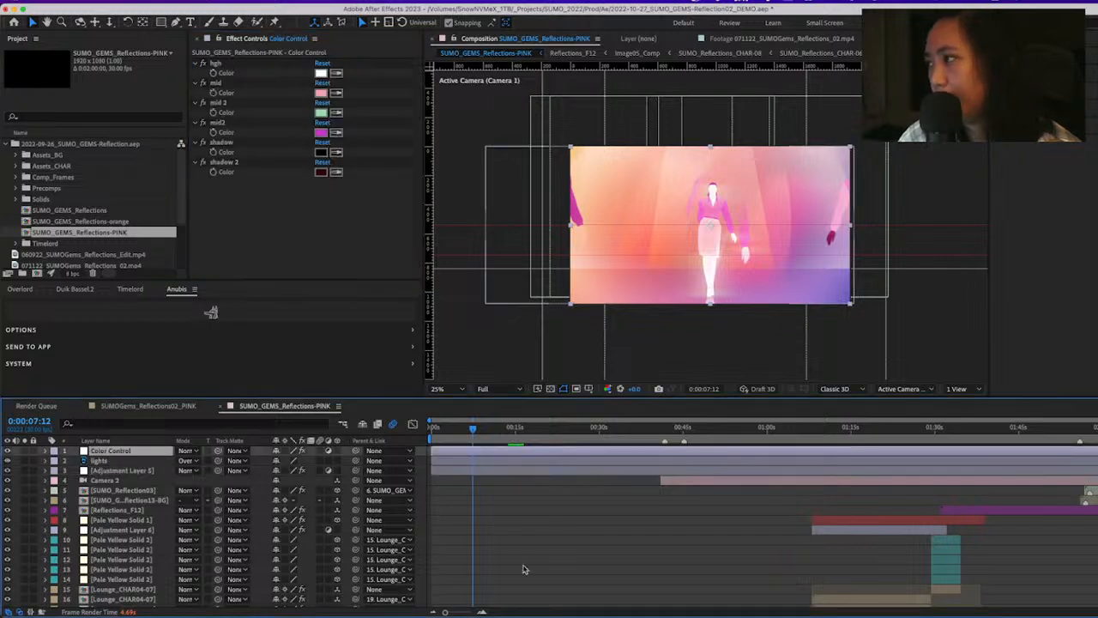
Open the SUMO_GEMS_Reflection03-BG precomp on layer 32 to view its light layers, and return to SUMO_GEMS_Reflections-PINK
scroll(463, 562, "down", 3)
scroll(460, 560, "down", 5)
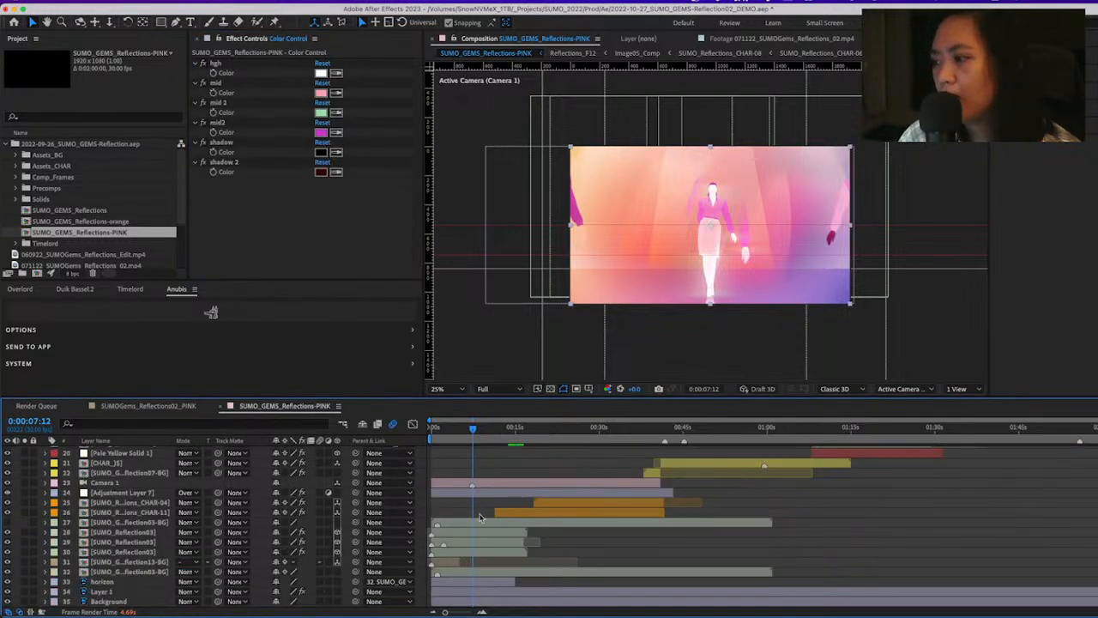
left_click(148, 572)
double_click(148, 572)
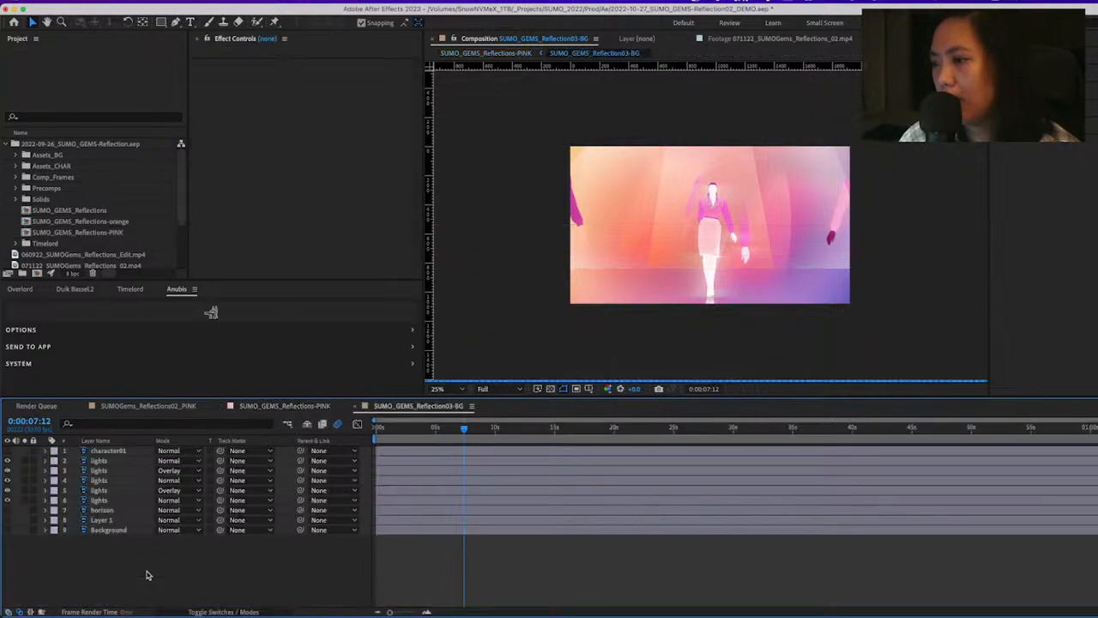
key("Tab")
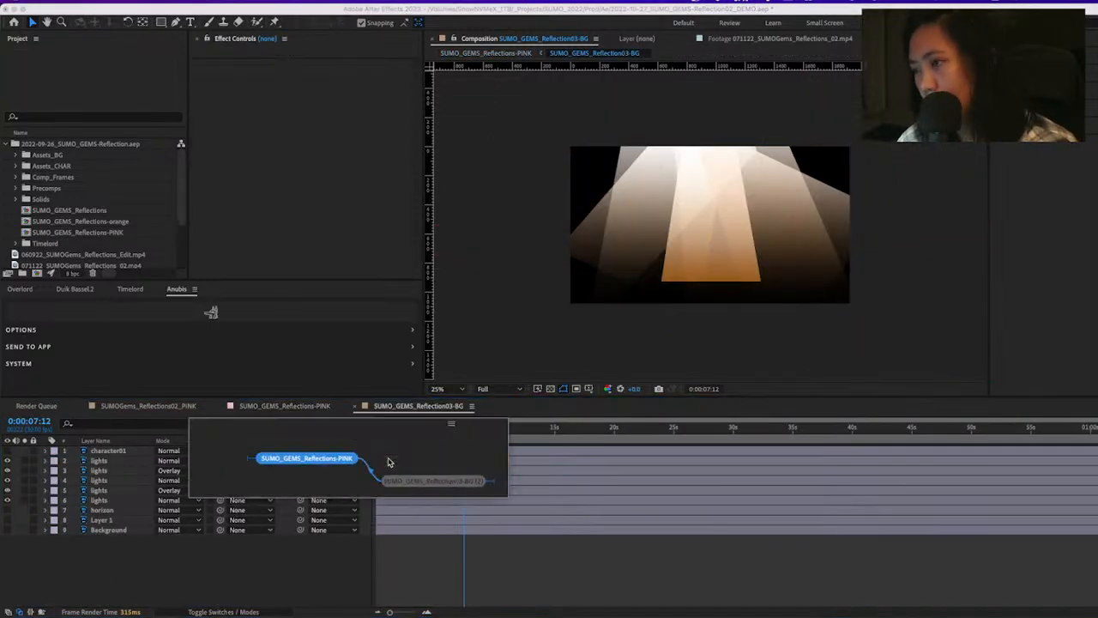
left_click(389, 461)
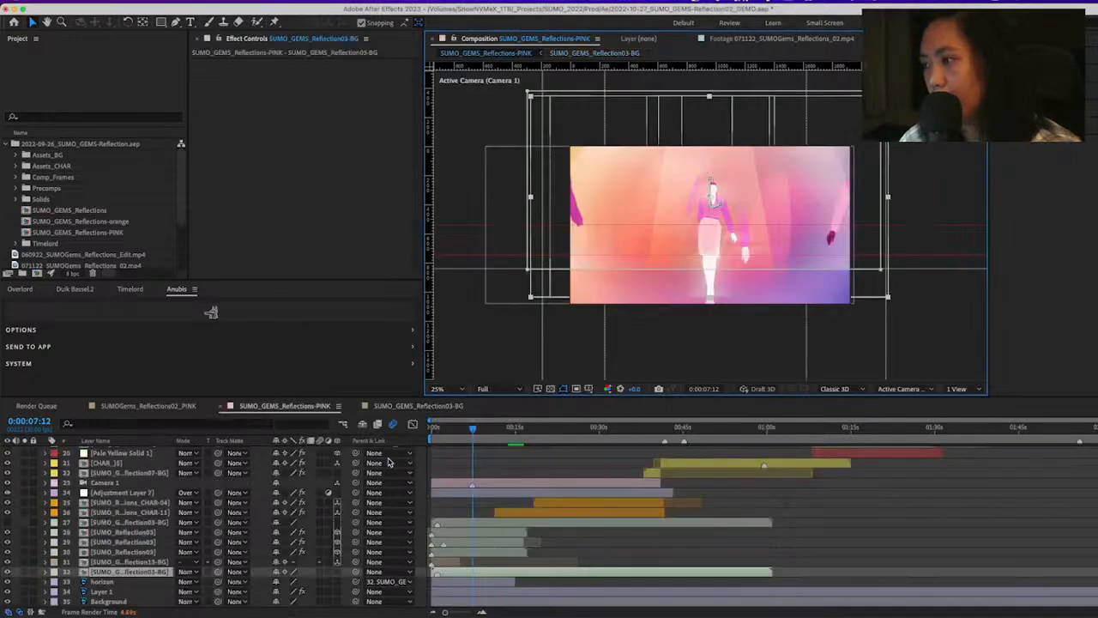
Open the SUMO_Reflection03 precomp, inspect the grayscale walking figure at 50% zoom and 0:00:09:13, and return to the PINK composition
double_click(144, 554)
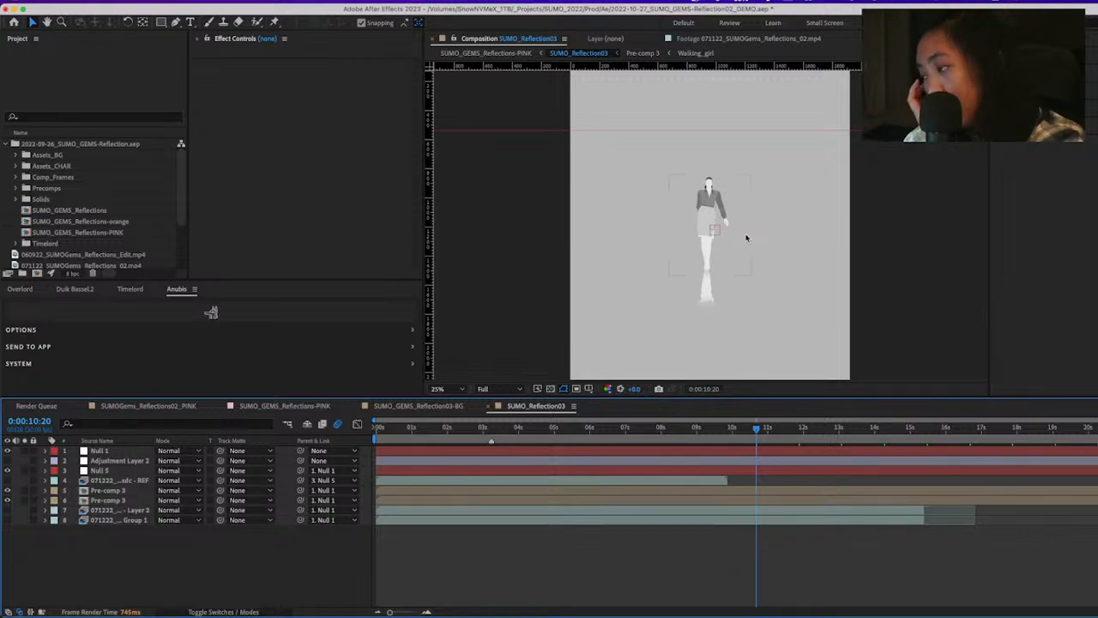
key("period")
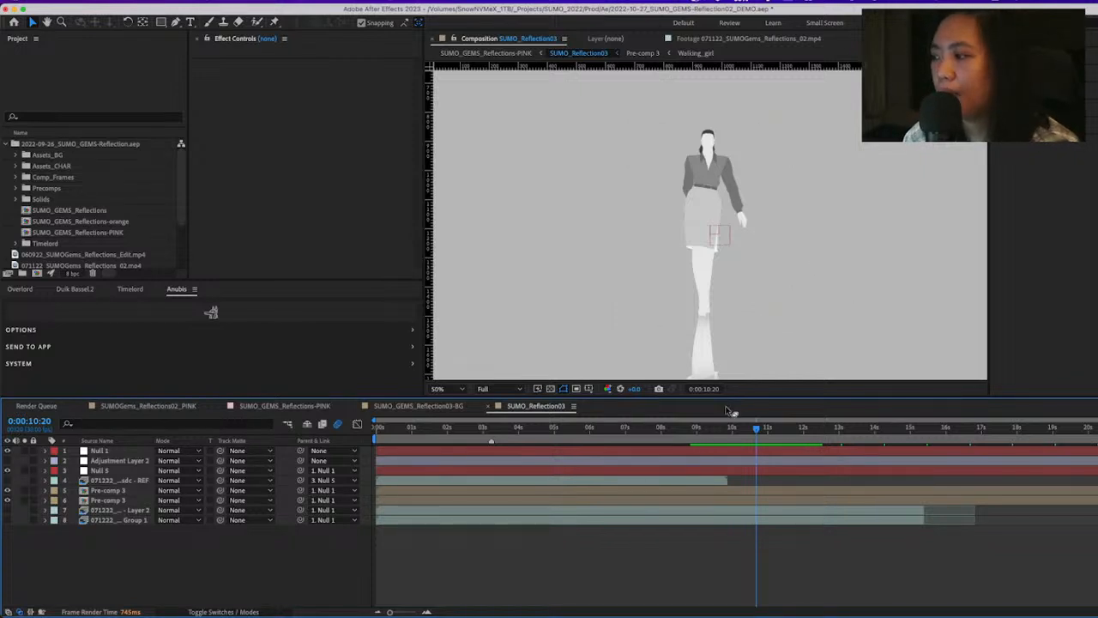
mouse_move(723, 434)
left_mouse_down()
mouse_move(743, 435)
mouse_move(713, 435)
left_mouse_up()
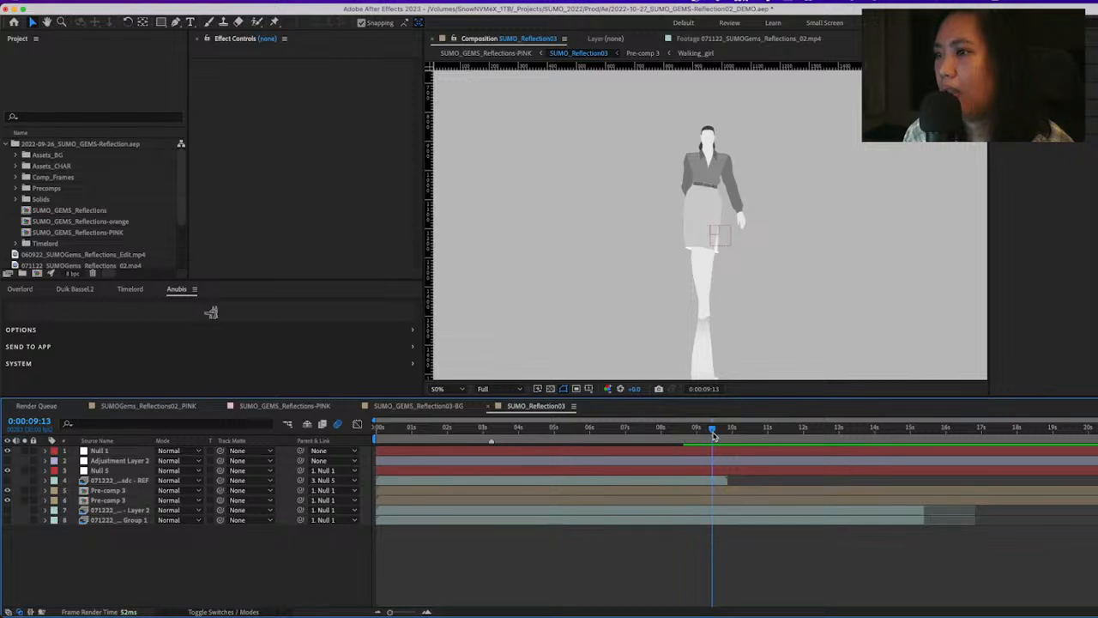
key("Tab")
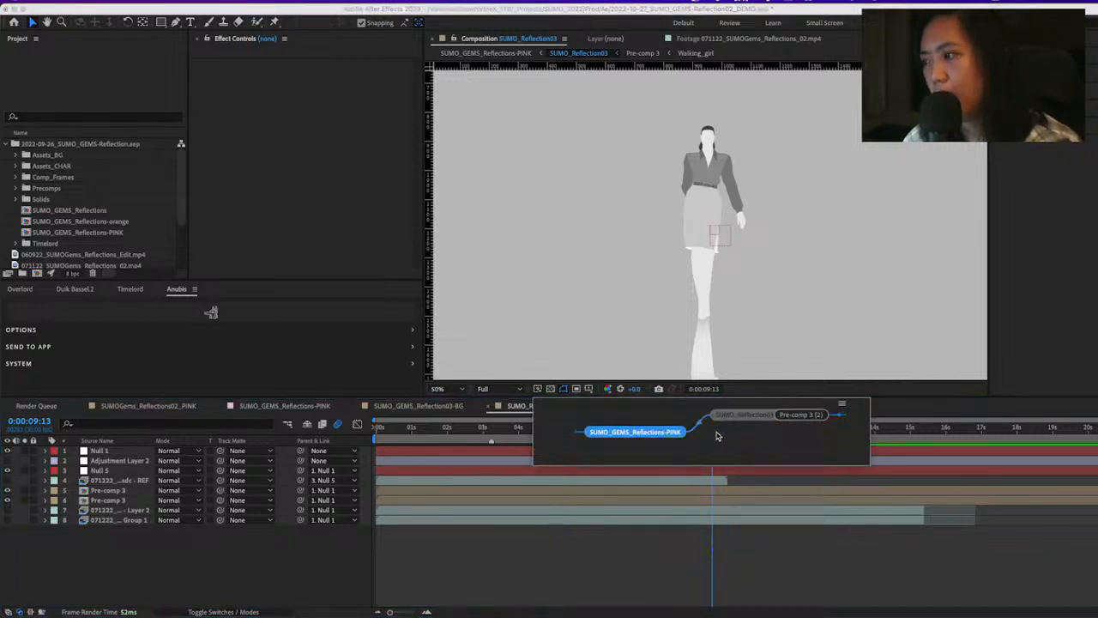
left_click(684, 429)
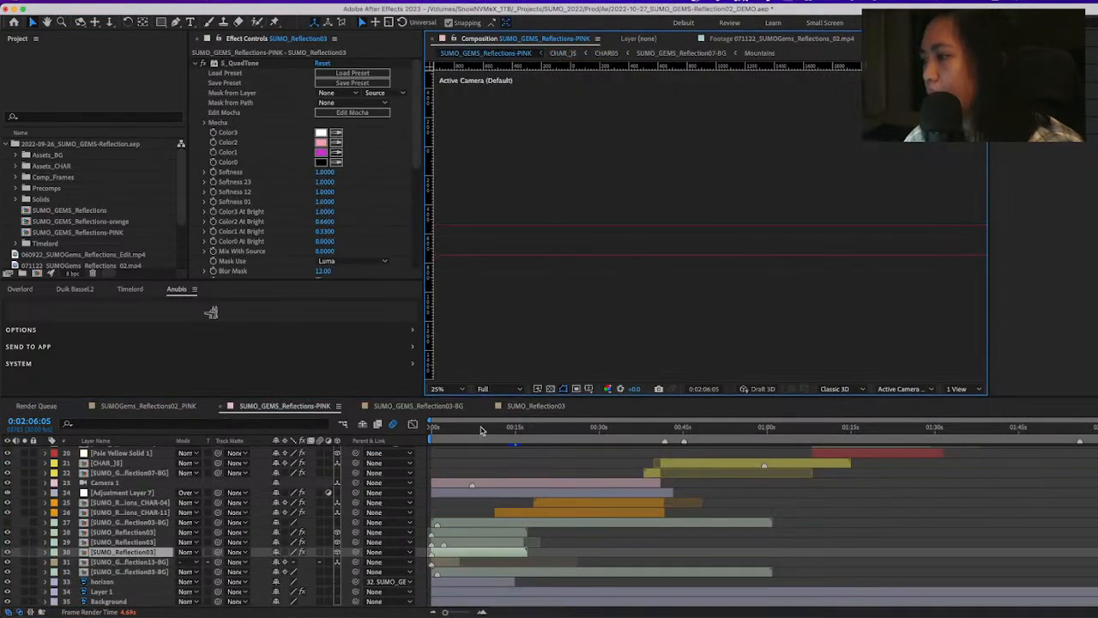
Go to 0:00:23:16, open the SUMO_Reflections_CHAR-04 precomp, and set its preview resolution to Half
left_click_drag(482, 431, 563, 453)
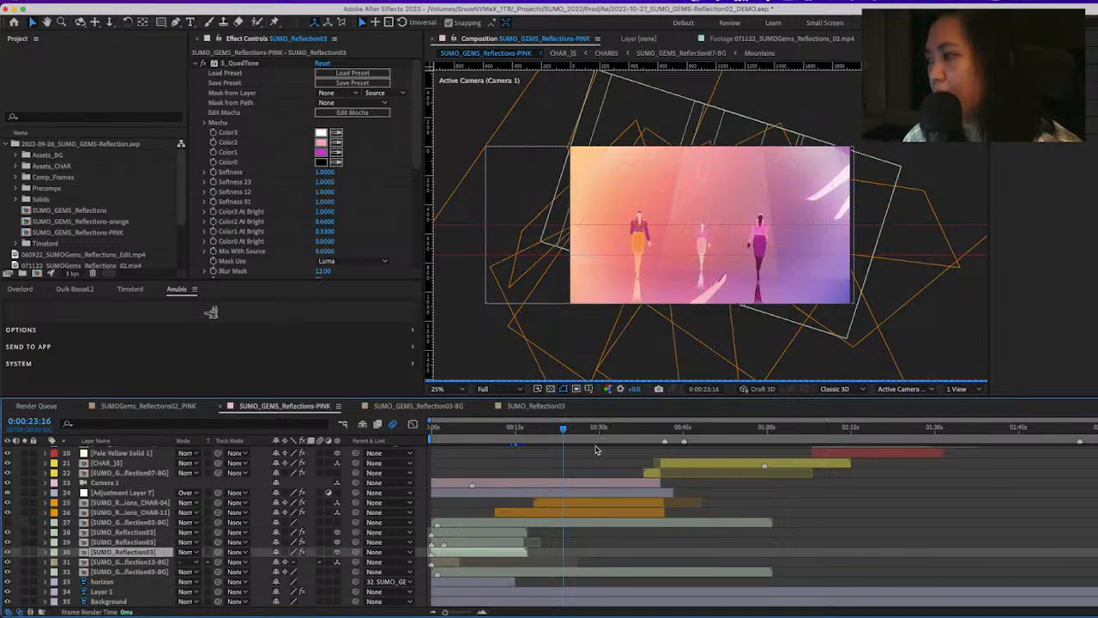
double_click(577, 506)
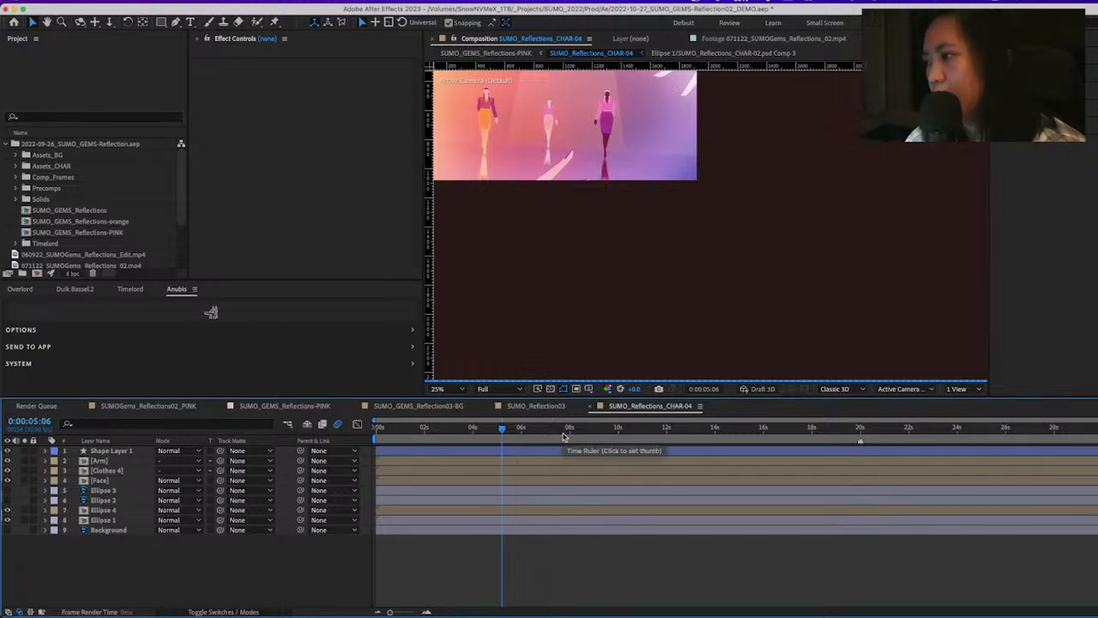
left_click(486, 390)
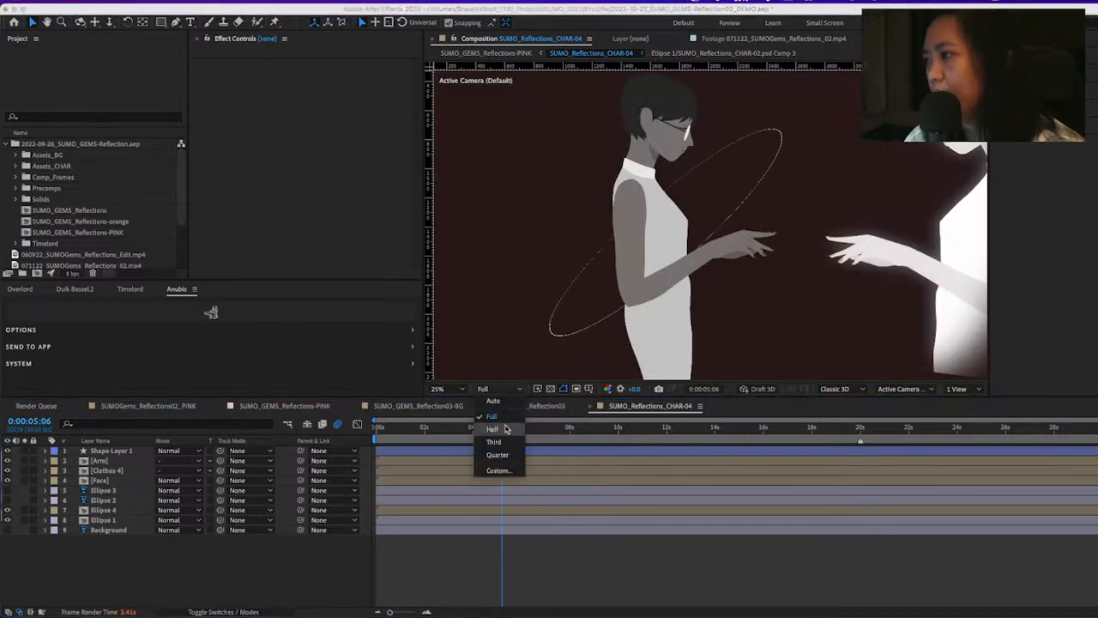
left_click(496, 425)
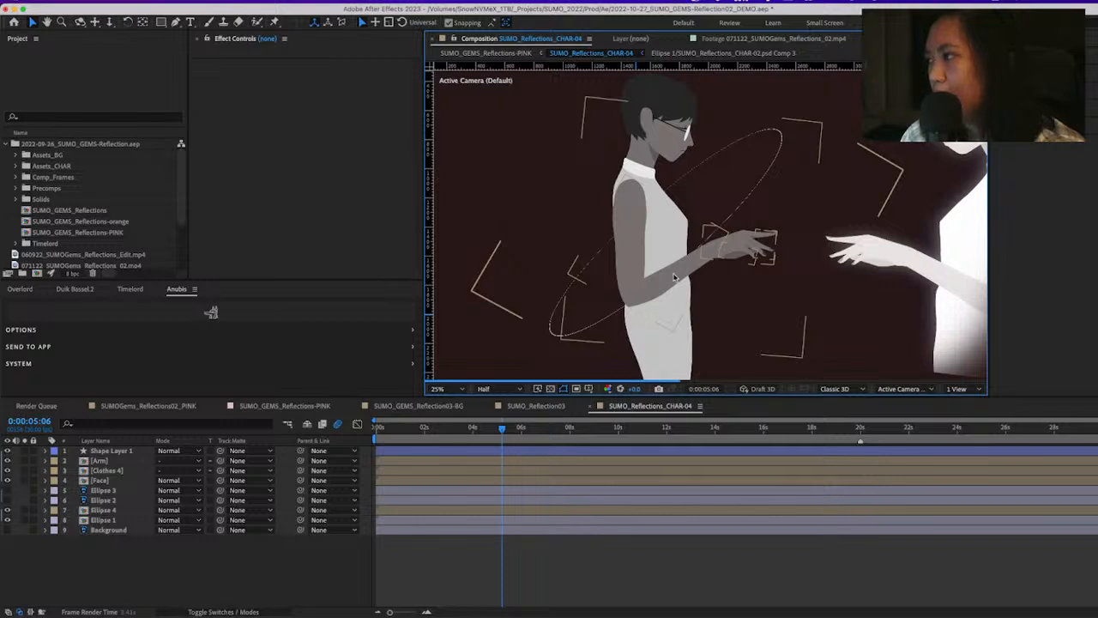
View the grayscale characters with outstretched hands in SUMO_Reflections_CHAR-04, and return to SUMO_GEMS_Reflections-PINK
left_click_drag(658, 183, 562, 189)
scroll(660, 257, "up", 2)
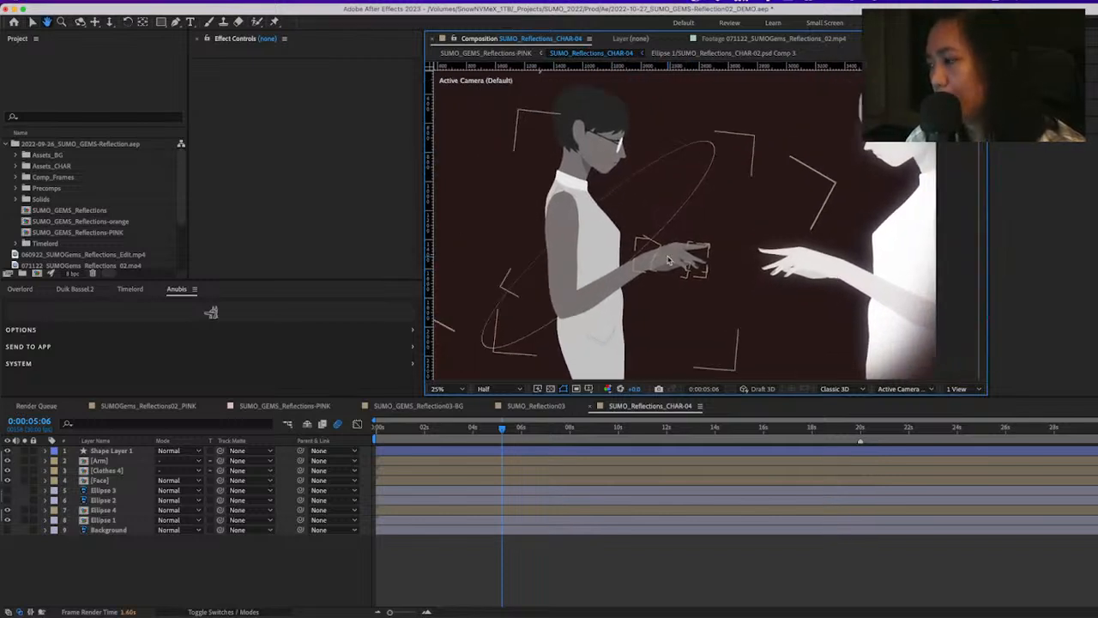
key("Tab")
left_click(668, 256)
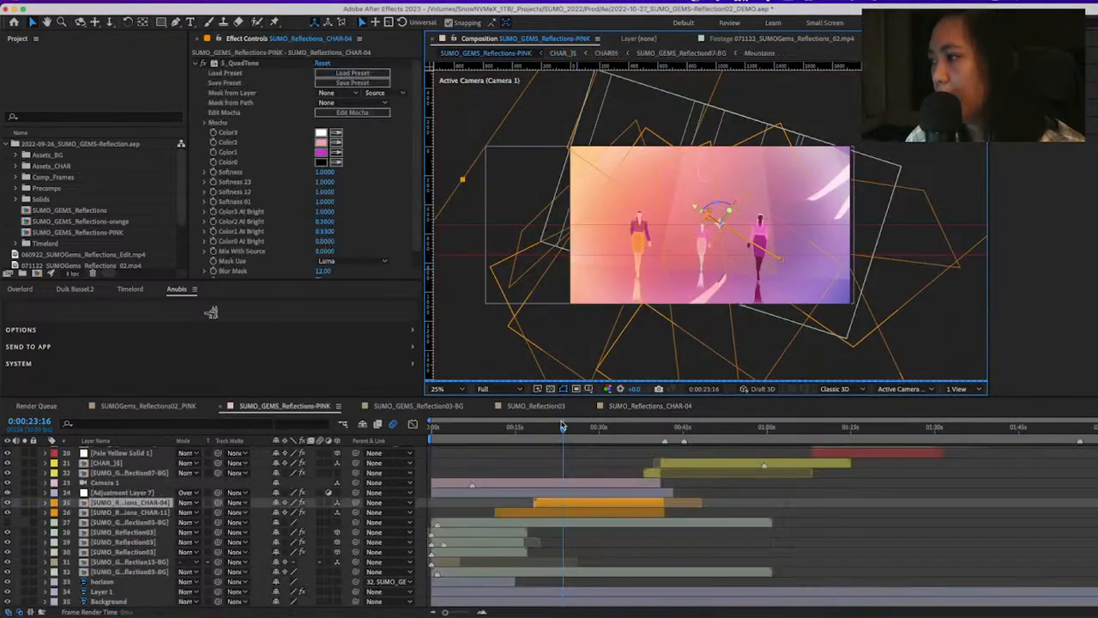
Collapse and re-expand the S_QuadTone effect on the SUMO_Reflections_CHAR-04 layer to inspect its color settings
left_click(197, 64)
left_click(242, 65)
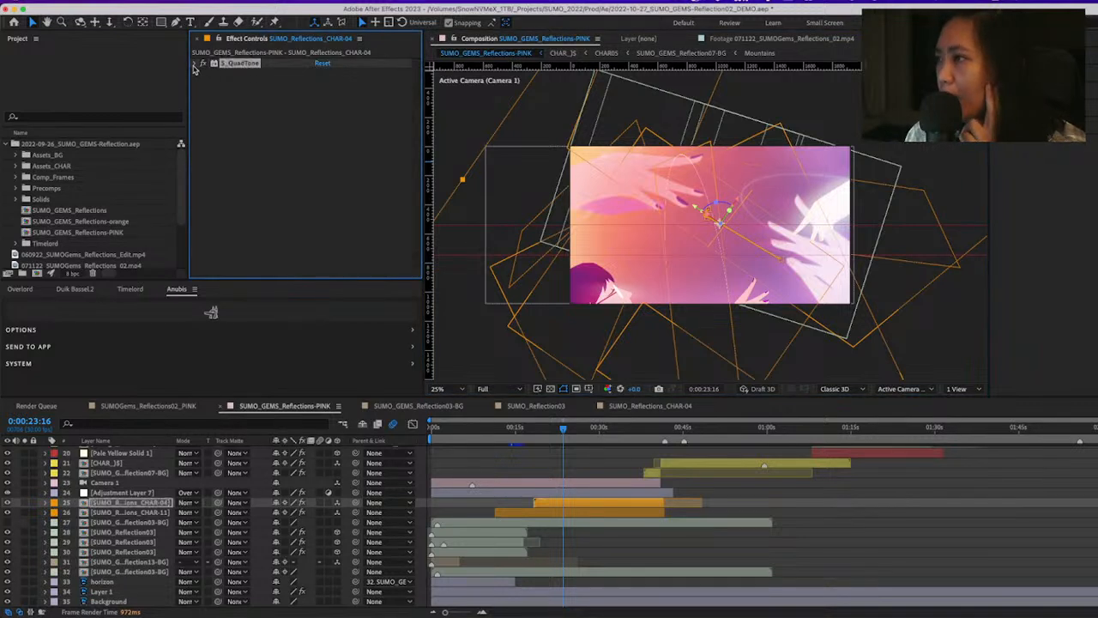
left_click(195, 66)
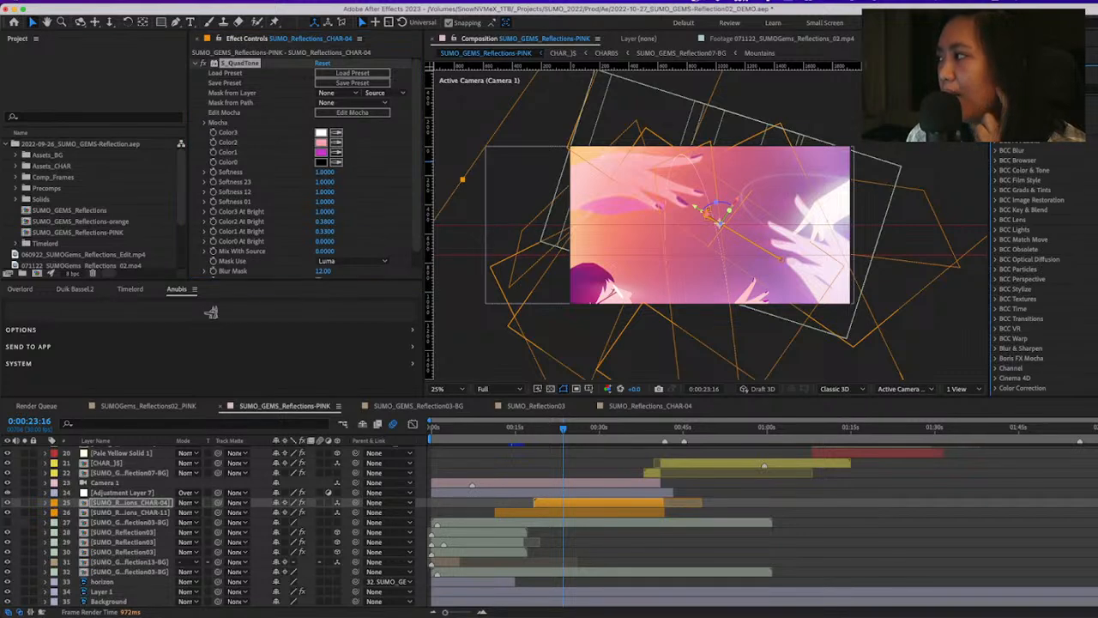
Search the effects library for "quad" and clear the search term
left_click(1042, 88)
type("quad")
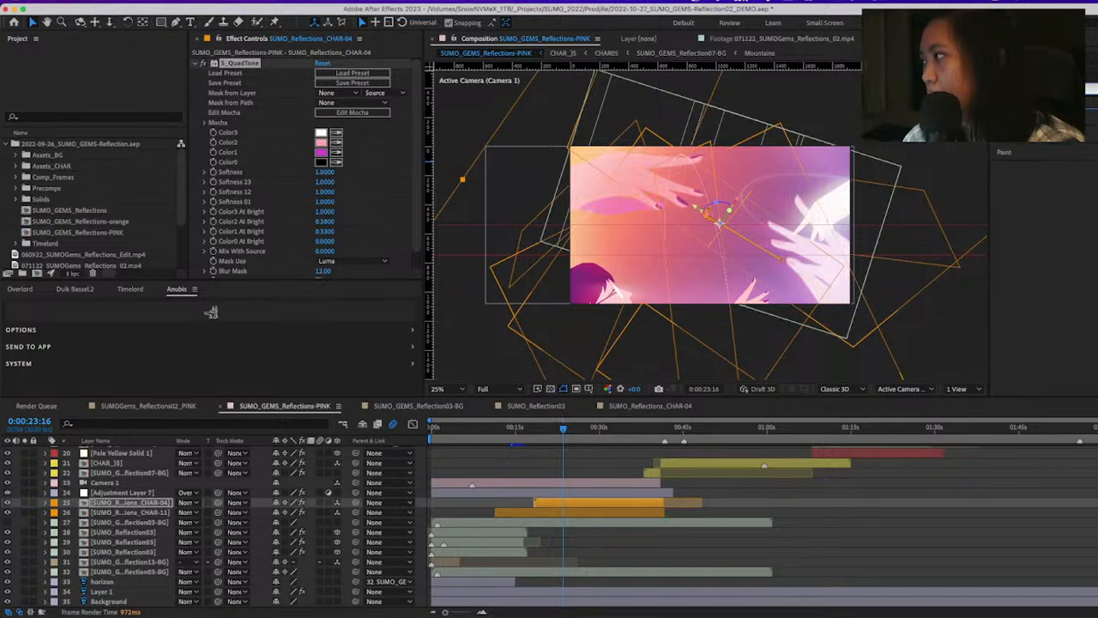
key("BackSpace")
key("BackSpace")
key("BackSpace")
key("BackSpace")
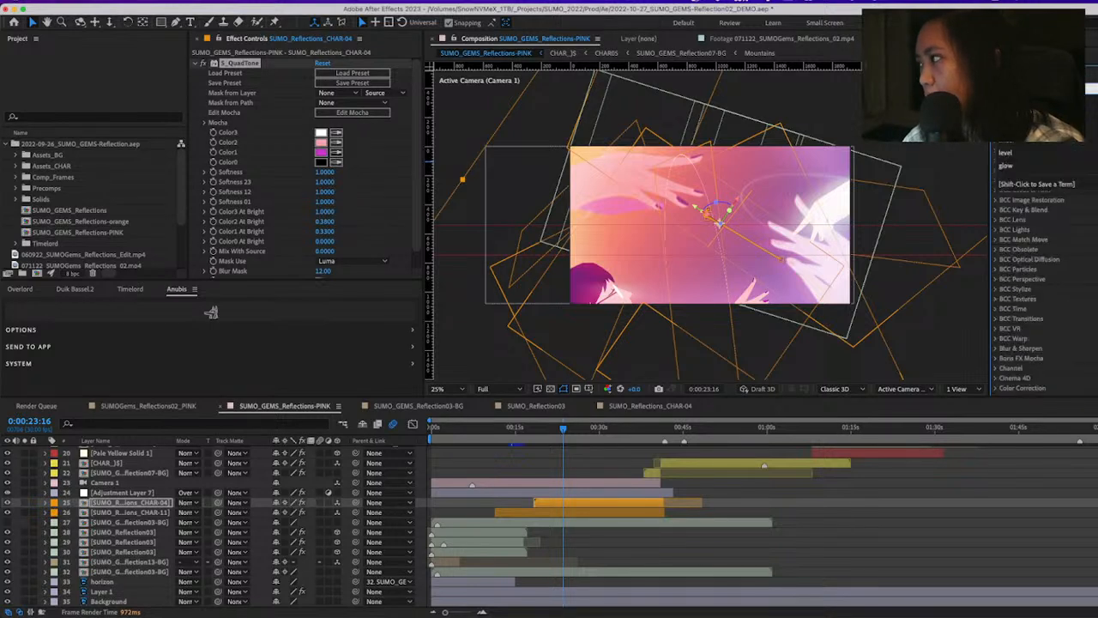
Find the CC Toner effect, try it on the SUMO_Reflections_CHAR-04 layer, and explore its Tones options
type("trit")
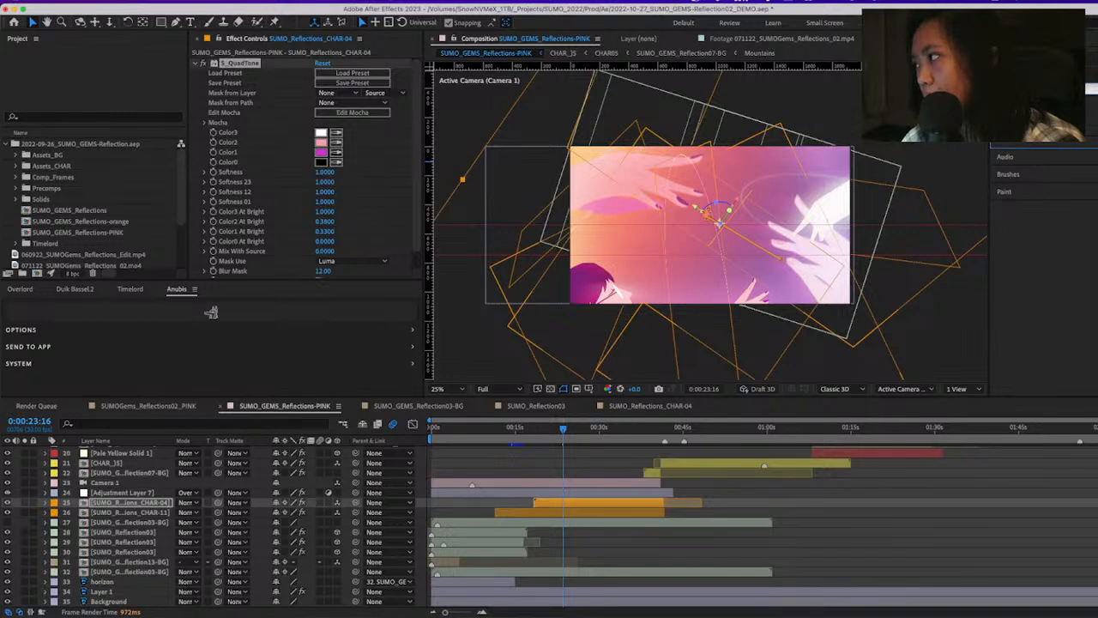
double_click(1029, 120)
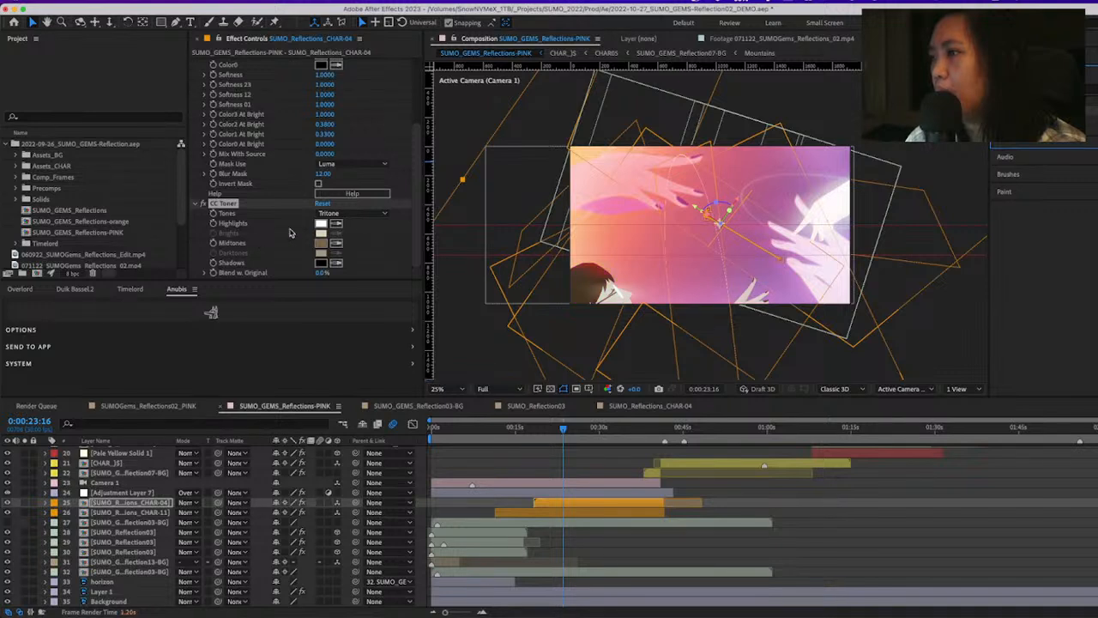
scroll(391, 221, "up", 2)
scroll(414, 212, "down", 2)
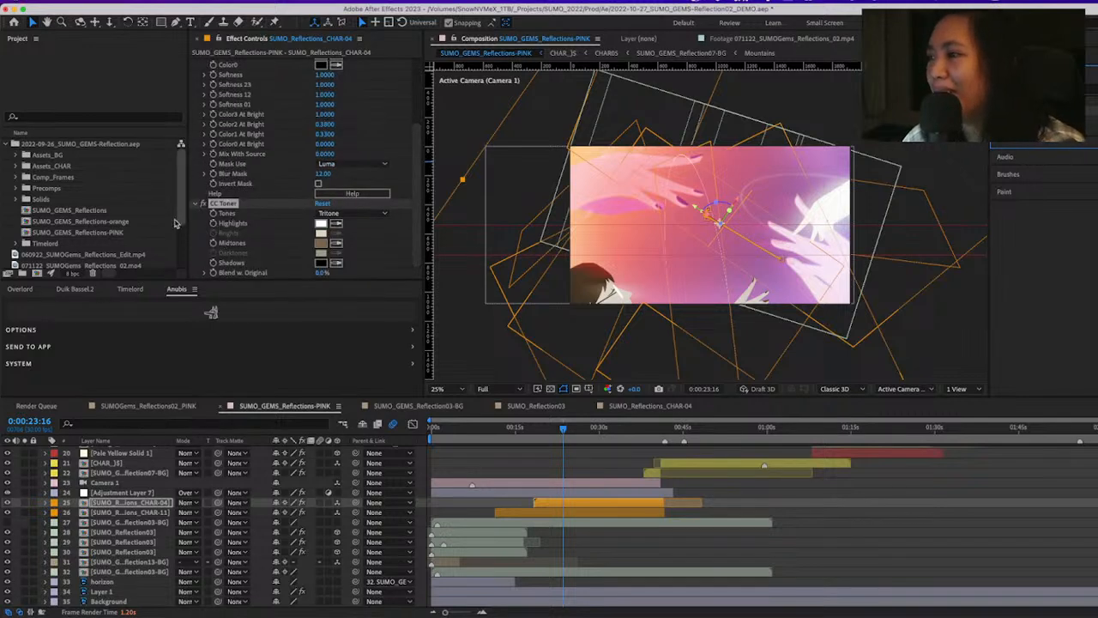
left_click(339, 217)
left_click(339, 230)
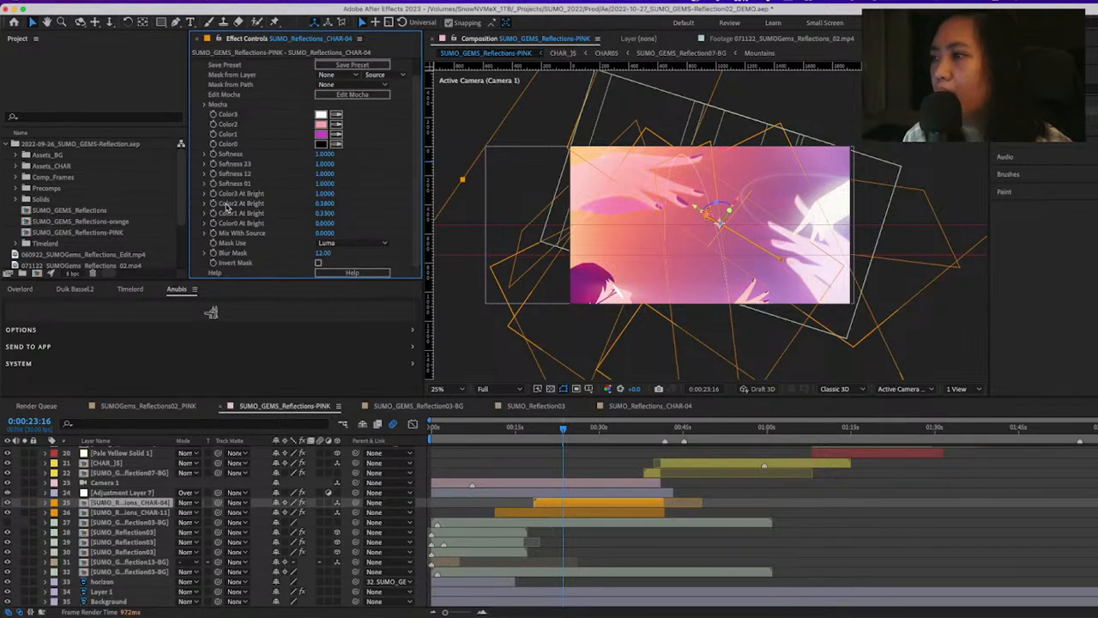
Review the S_QuadTone settings on SUMO_Reflections_CHAR-04, and select the Color Control layer to show its color effects
scroll(418, 75, "up", 5)
left_click_drag(415, 73, 414, 68)
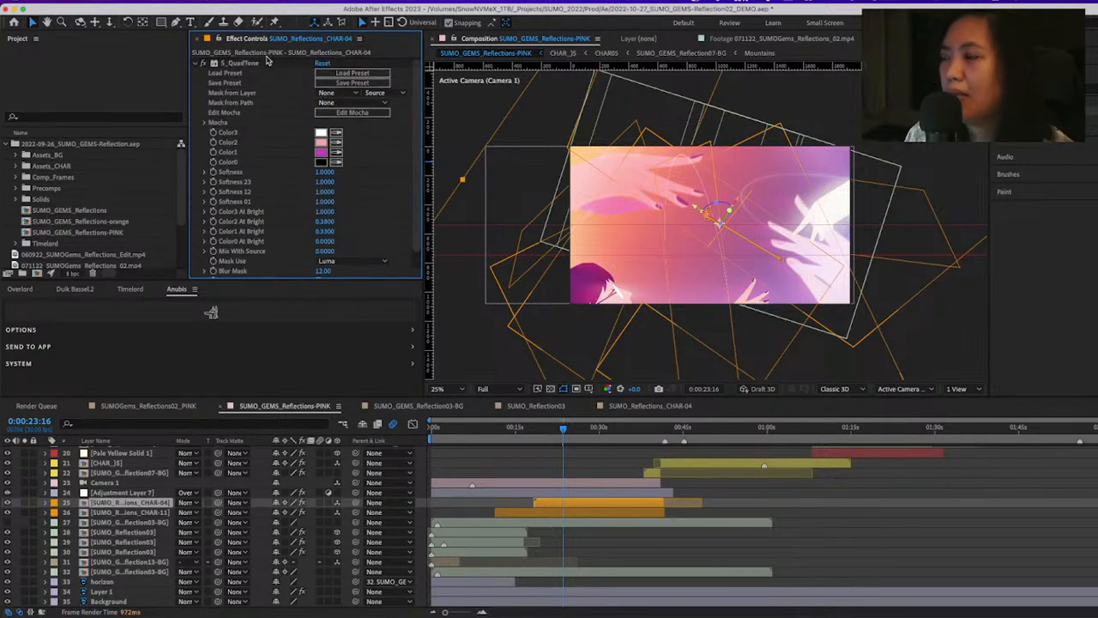
left_click(263, 64)
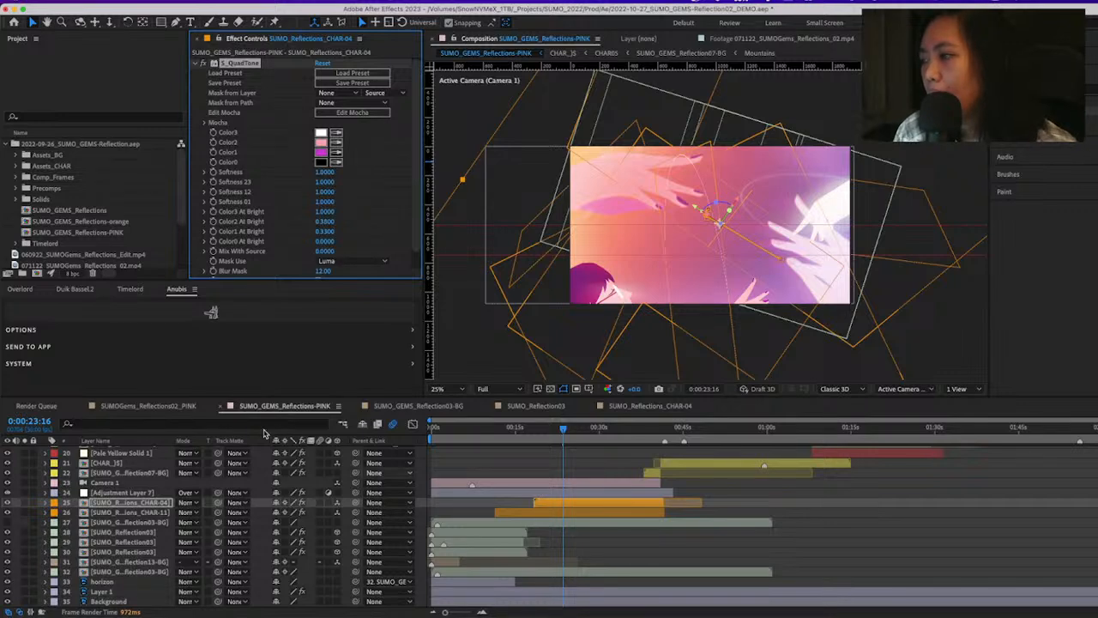
scroll(593, 497, "up", 5)
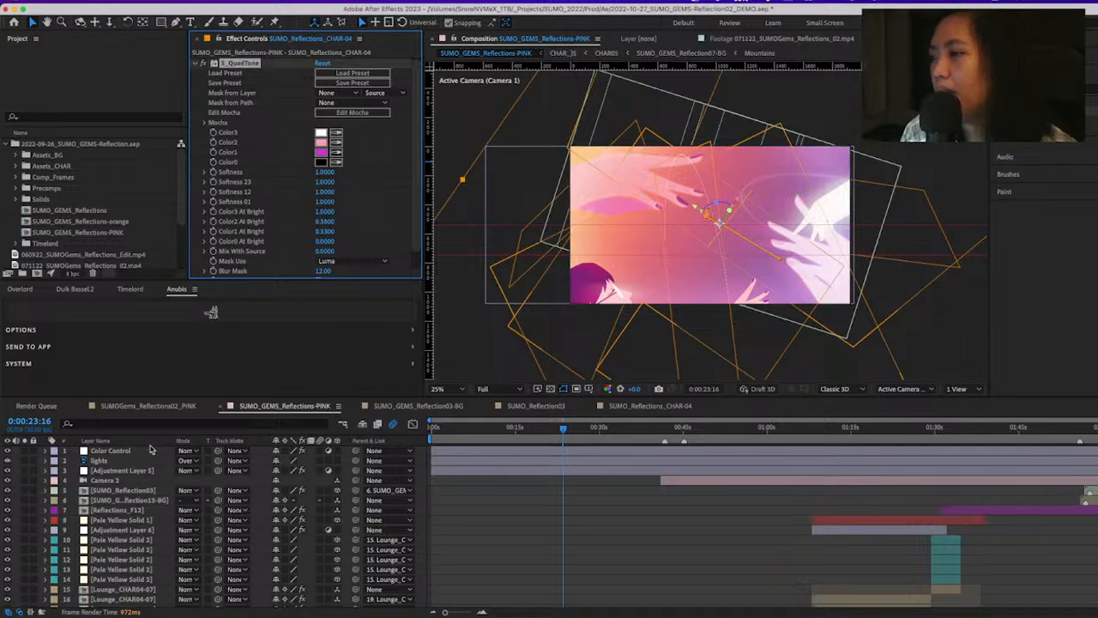
left_click(103, 144)
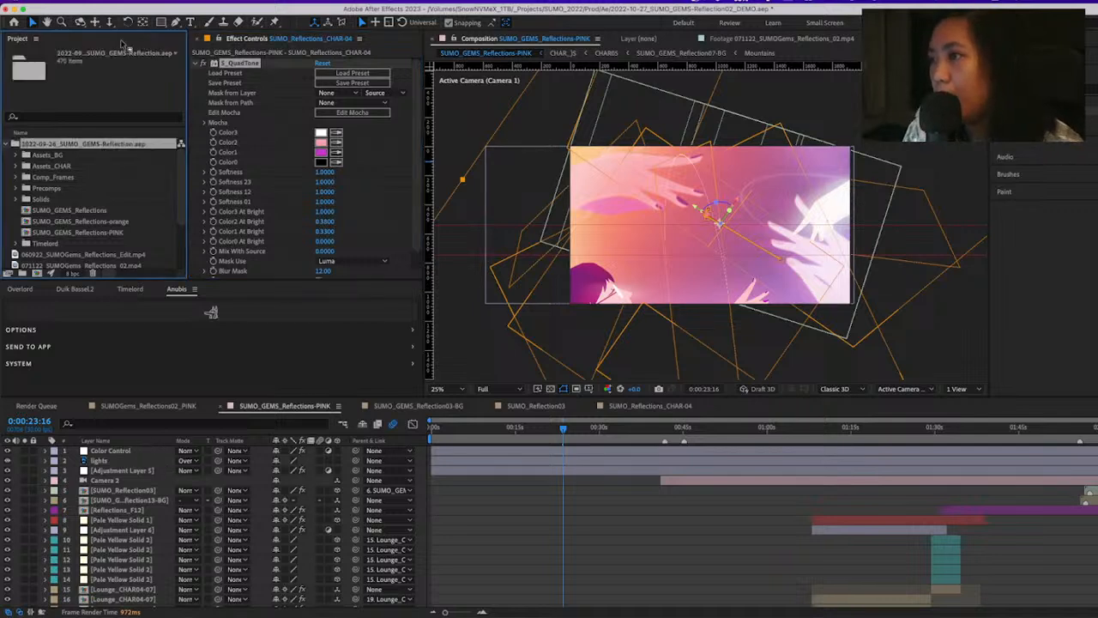
left_click(101, 453)
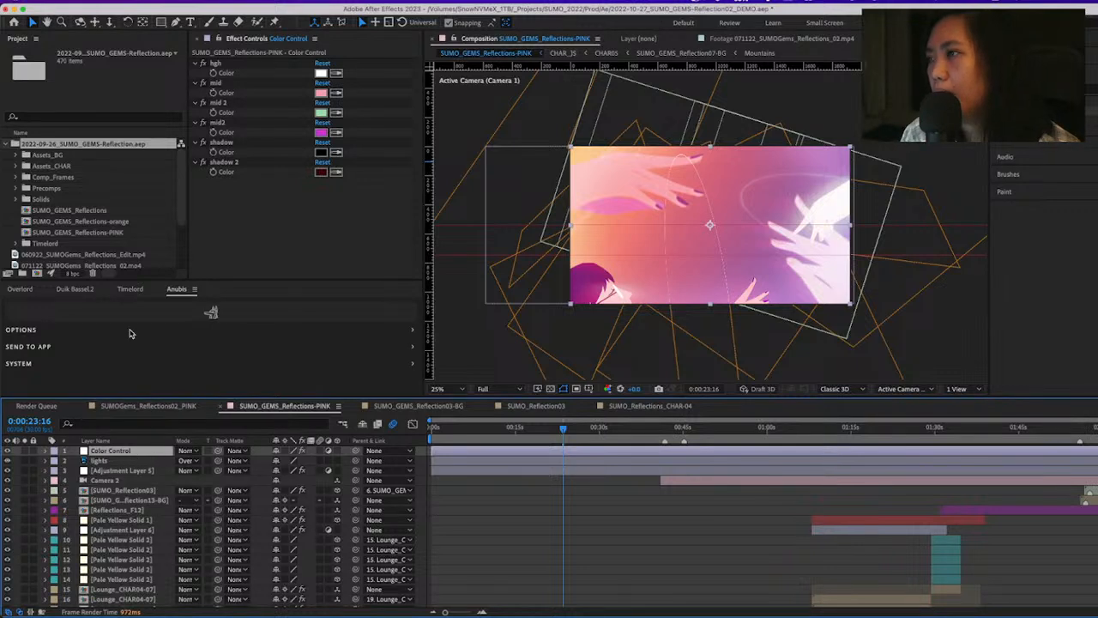
Try light turquoise 7AF4E6 for the mid2 color on the Color Control layer, and cancel the change
left_click(323, 104)
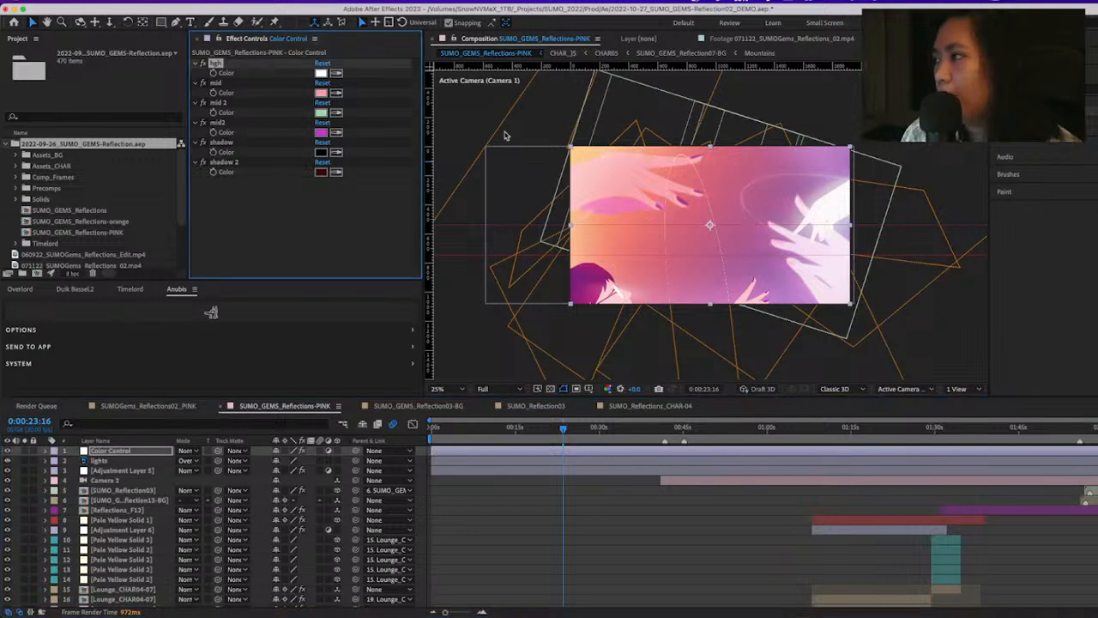
left_click(321, 133)
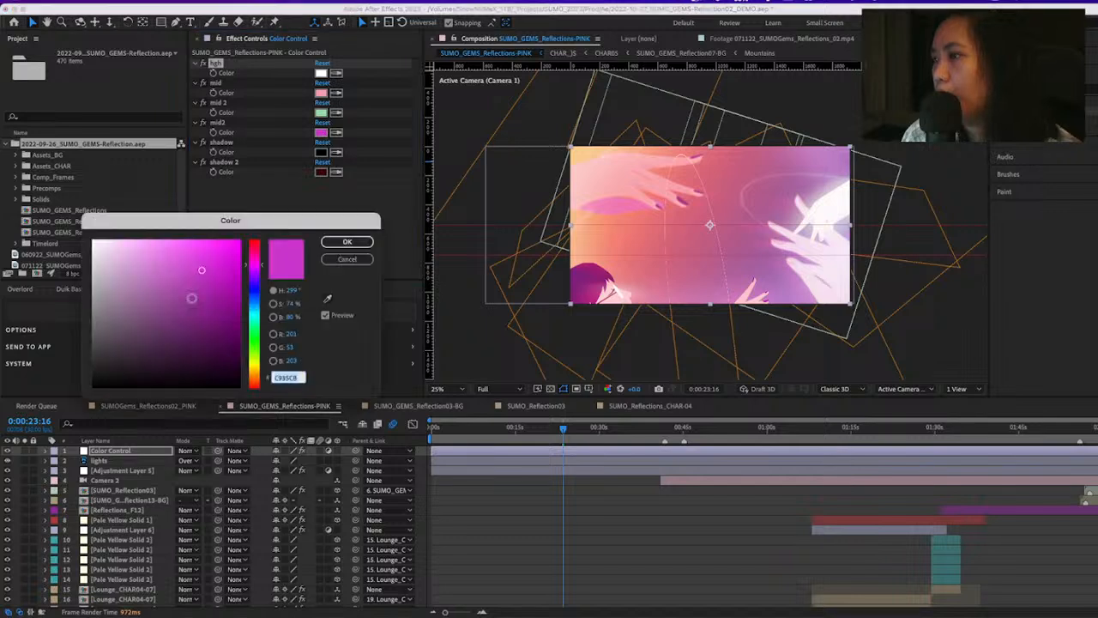
left_click(165, 246)
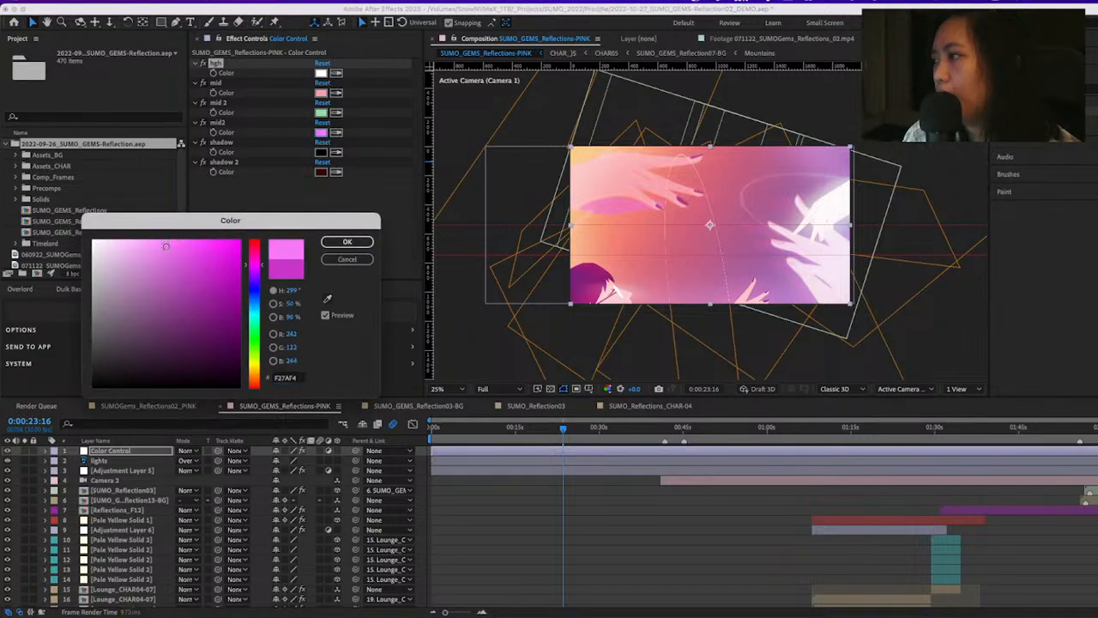
left_click(255, 316)
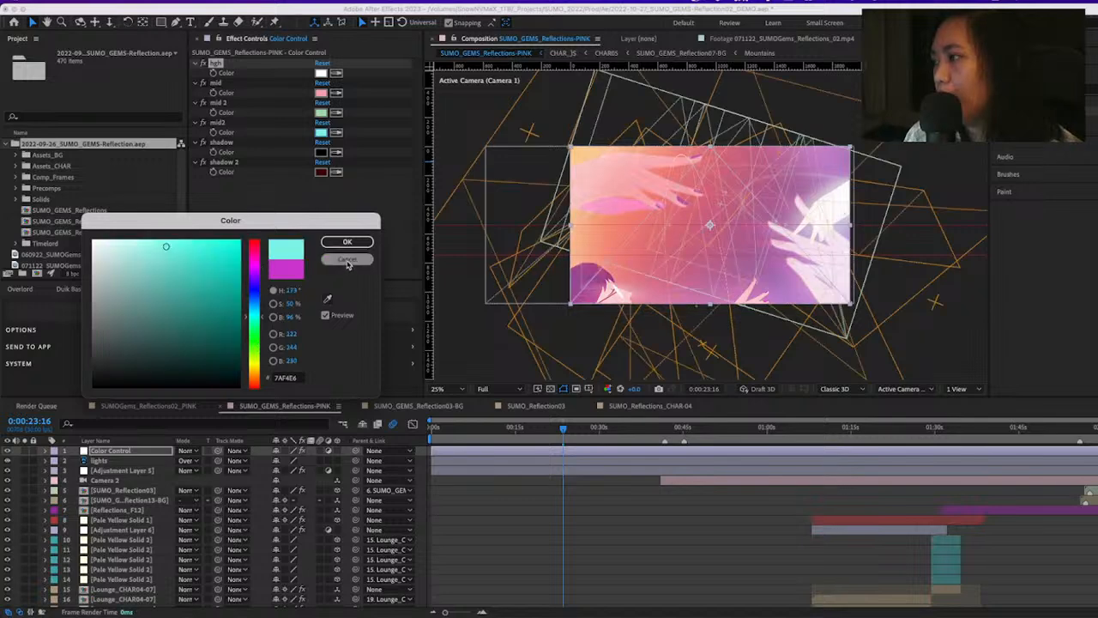
left_click(348, 261)
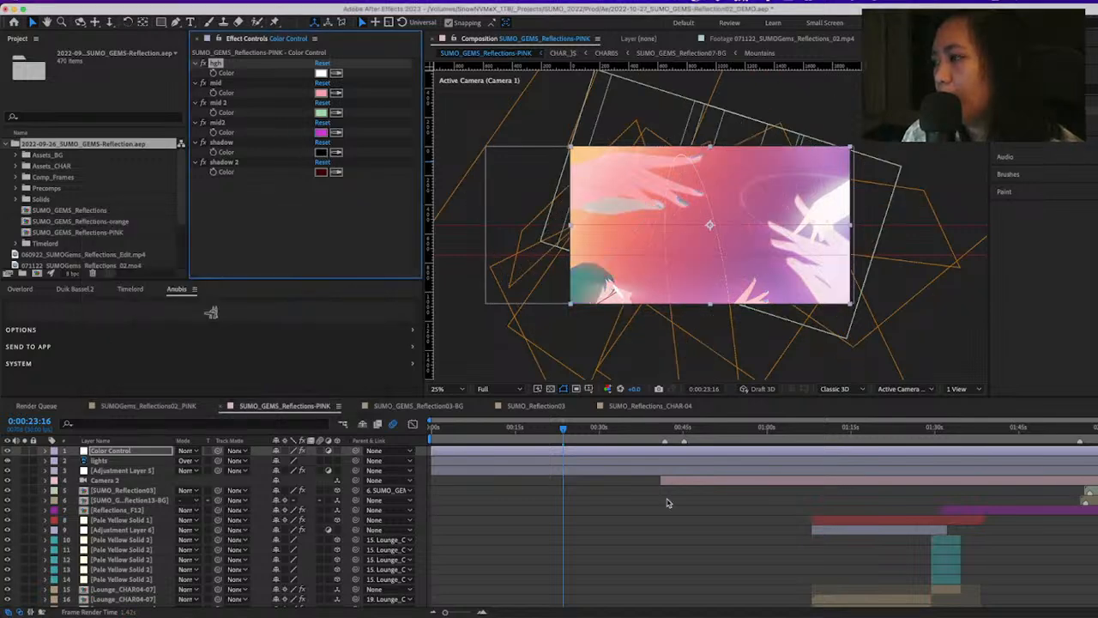
Go to 0:00:54:10 in SUMO_GEMS_Reflections-PINK and lower the preview resolution to Third
key("space")
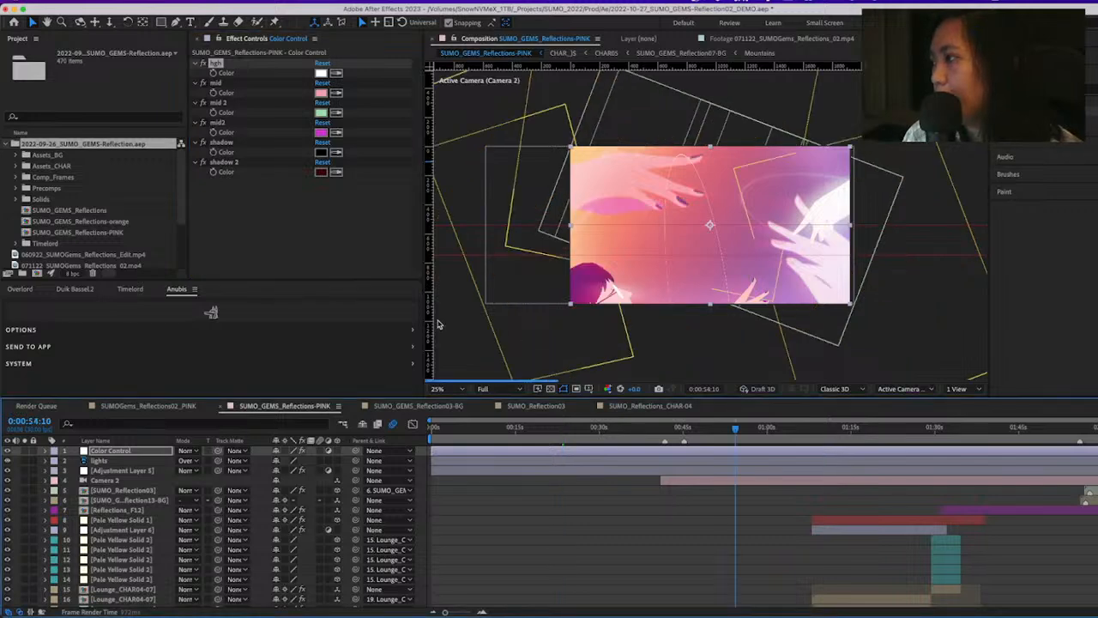
left_click(502, 390)
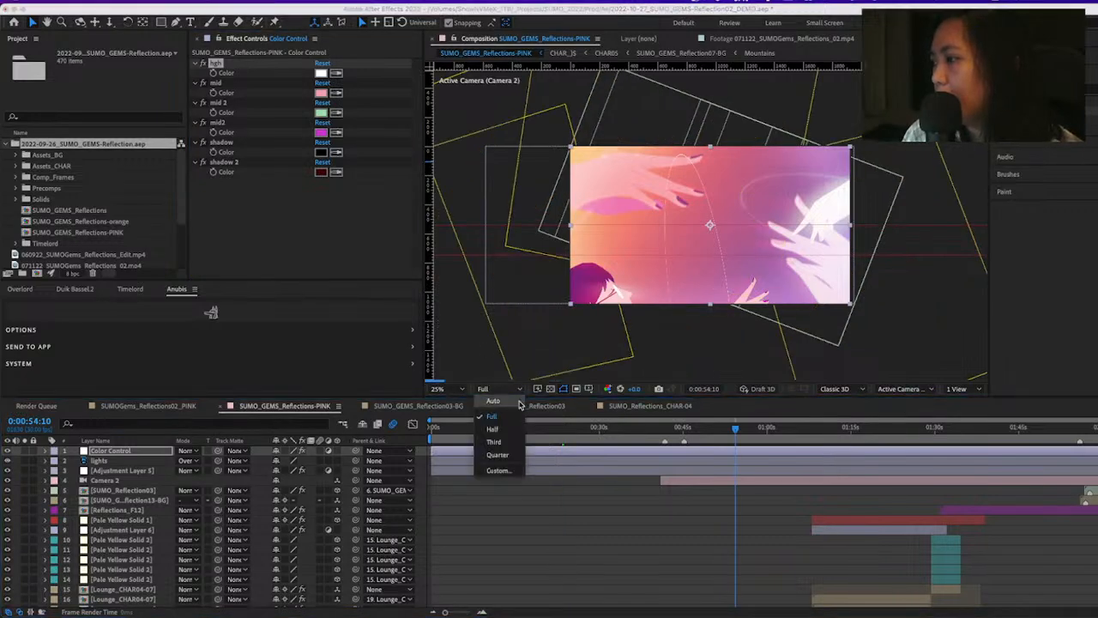
left_click(510, 444)
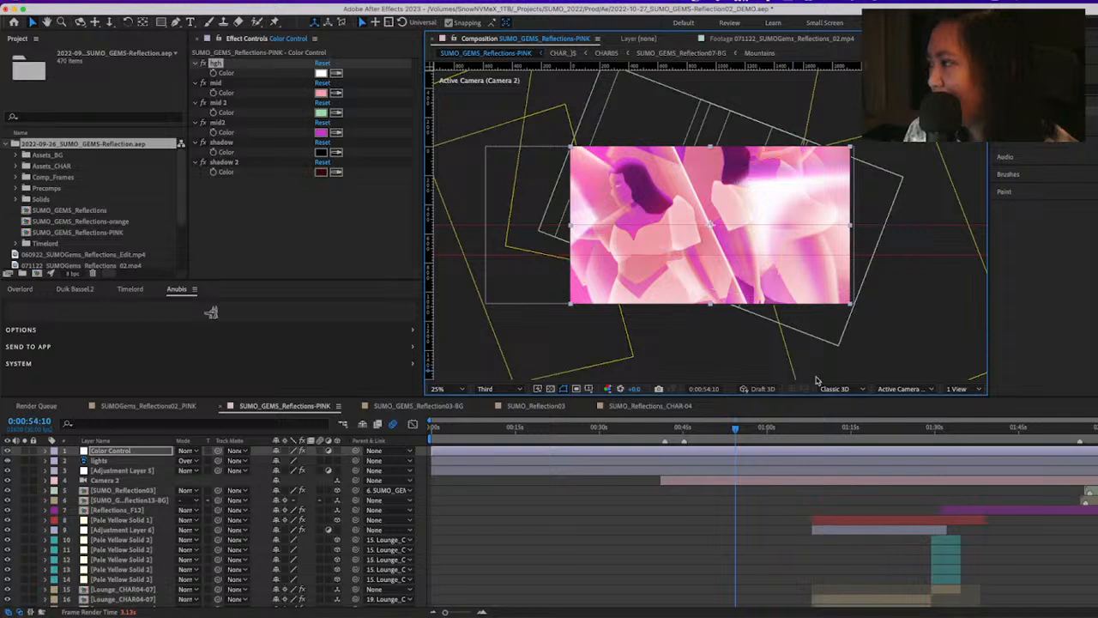
Set the mid2 color on the Color Control layer to green 35CB35
left_click(321, 132)
type("35CBC6")
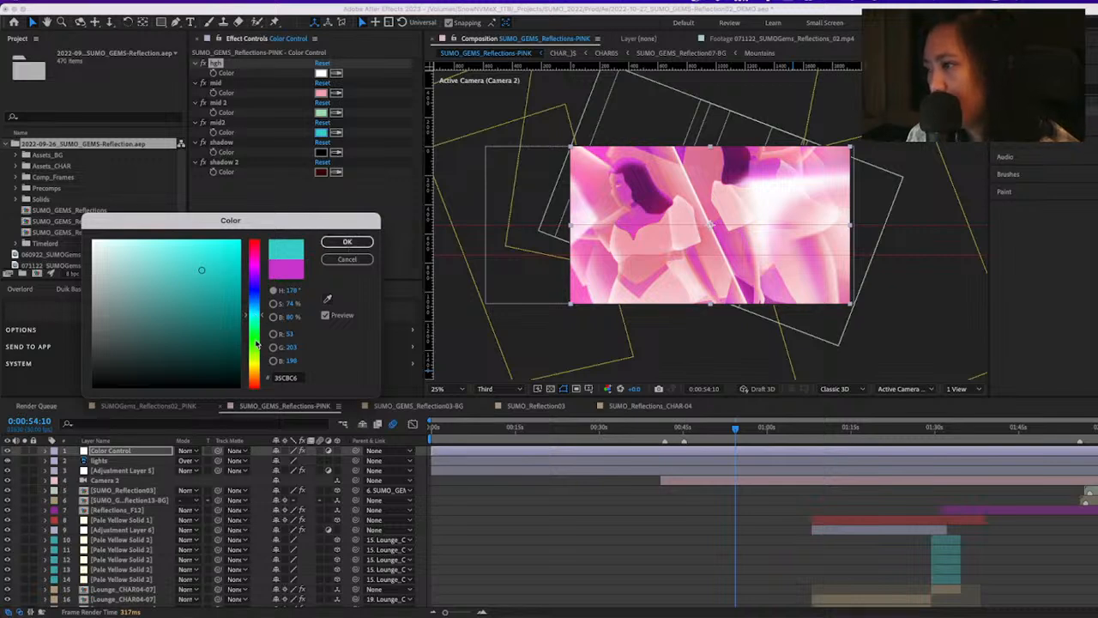
left_click_drag(257, 343, 257, 340)
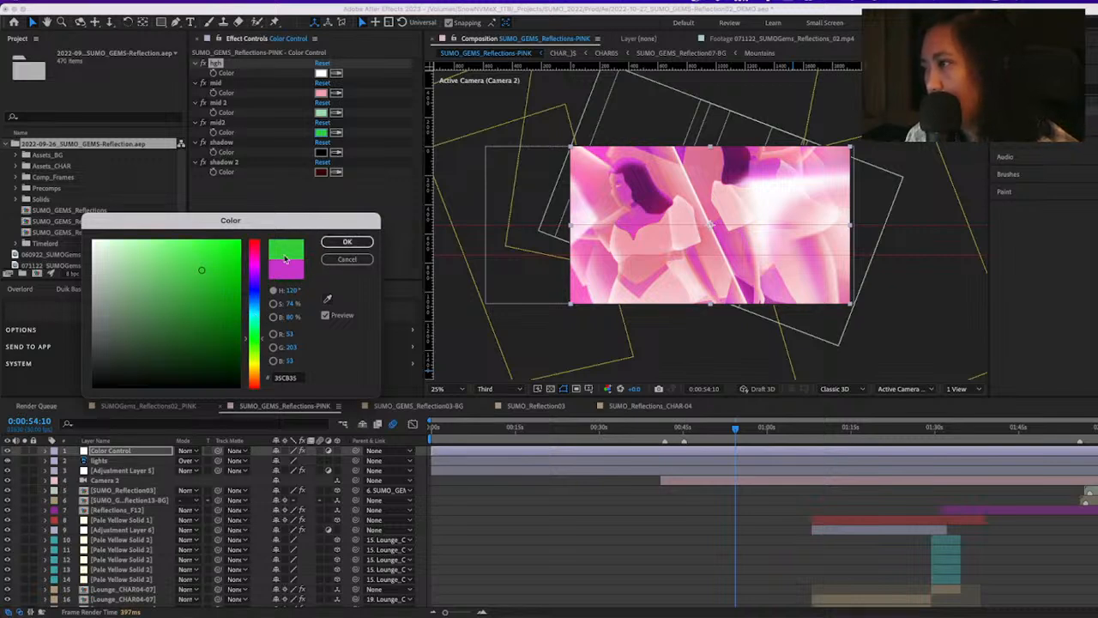
left_click(348, 242)
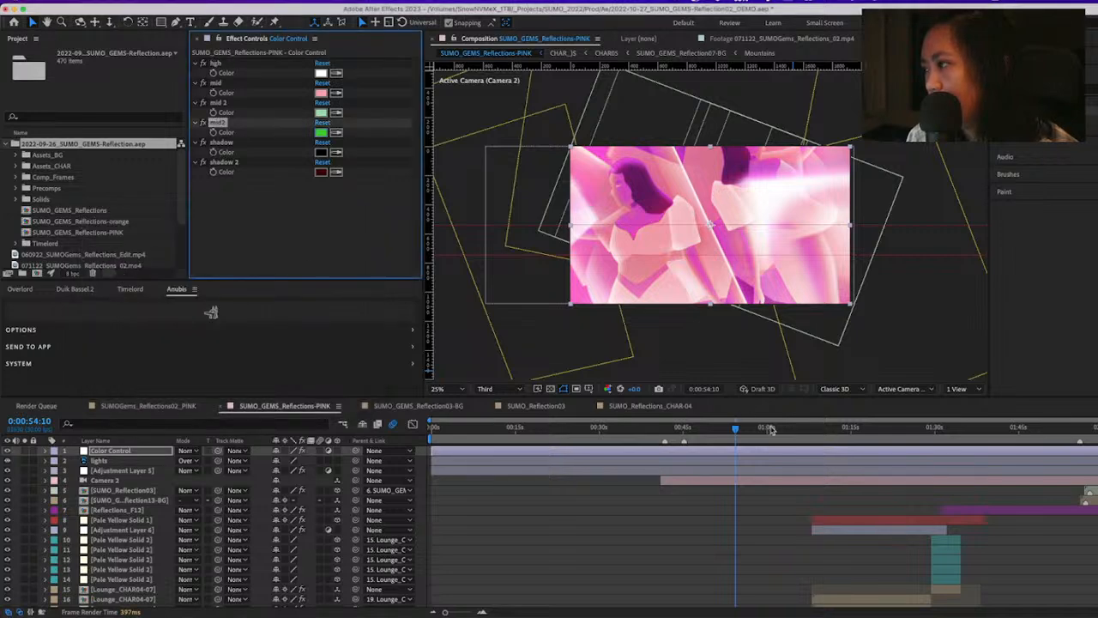
Preview the recolored characters from 0:01:11:15, and undo the mid2 color change
scroll(709, 544, "down", 5)
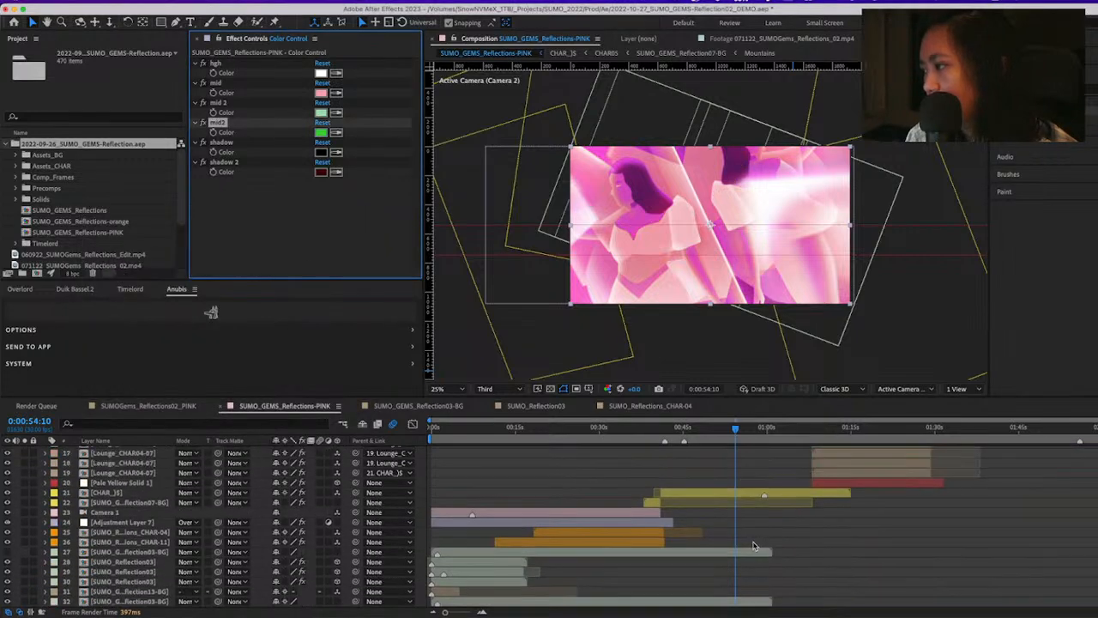
scroll(752, 547, "up", 5)
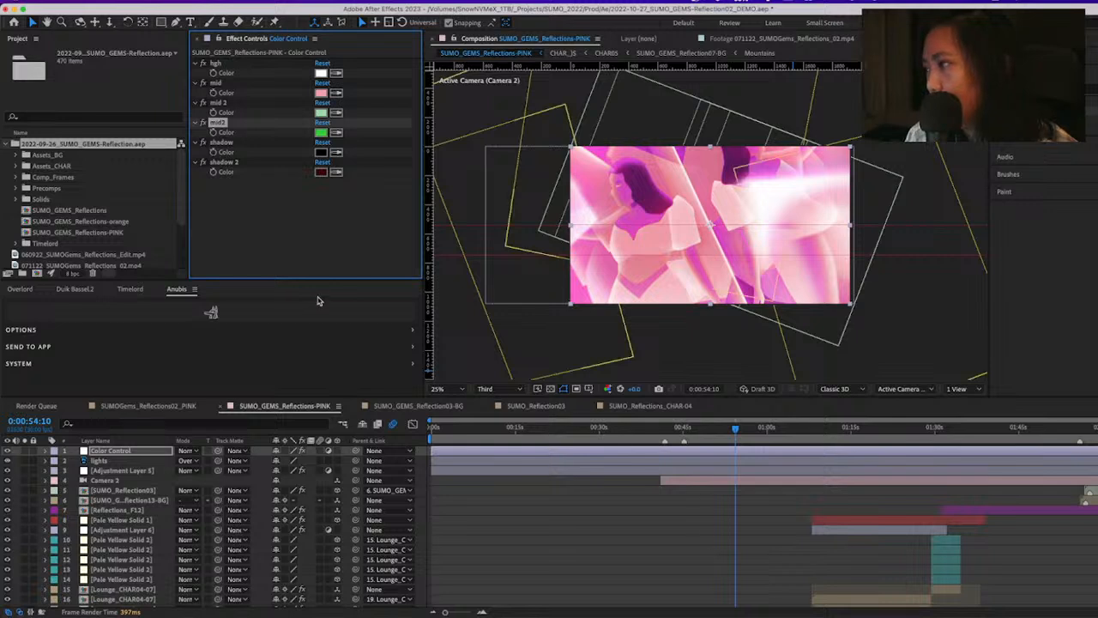
left_click(832, 430)
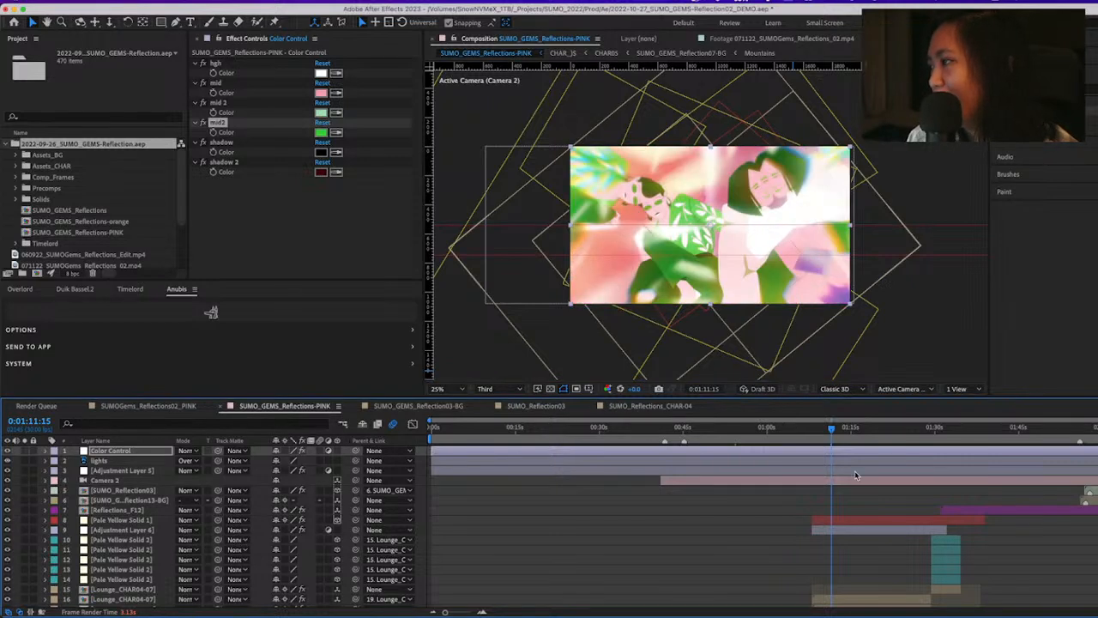
key("space")
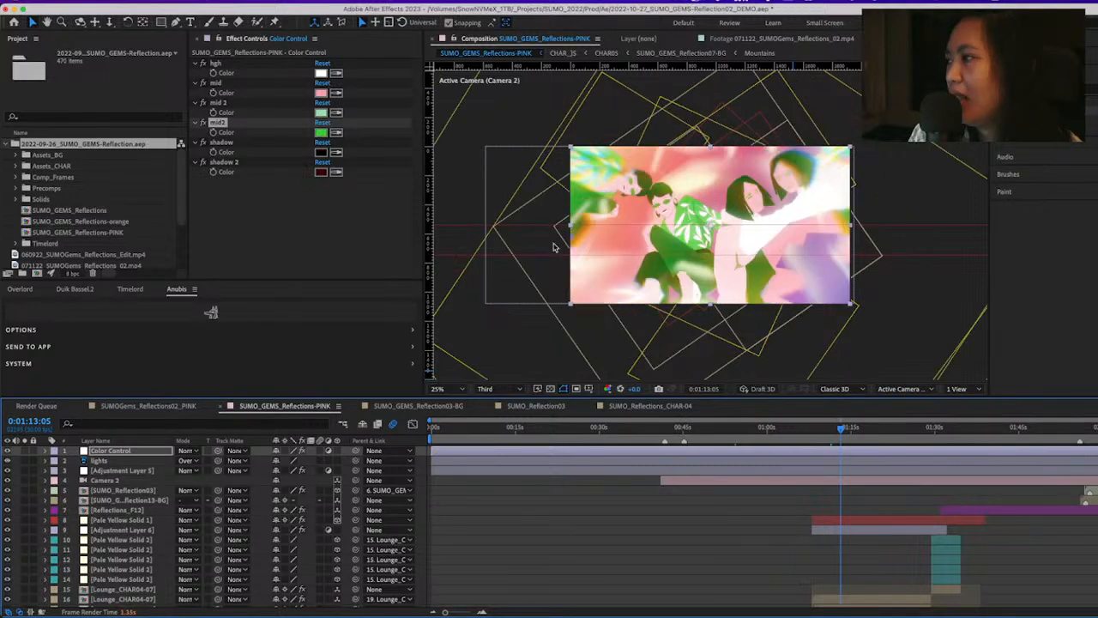
left_click(321, 133)
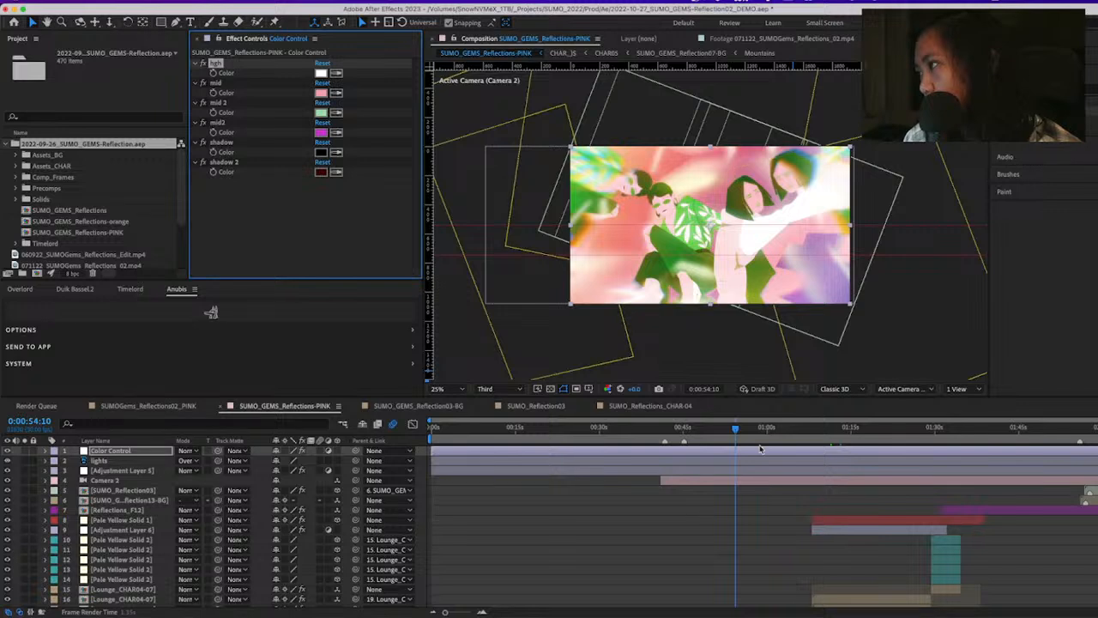
Try green 35CB41 for the mid2 color on the walking figures at 0:00:09:14, and cancel the change
left_click(485, 429)
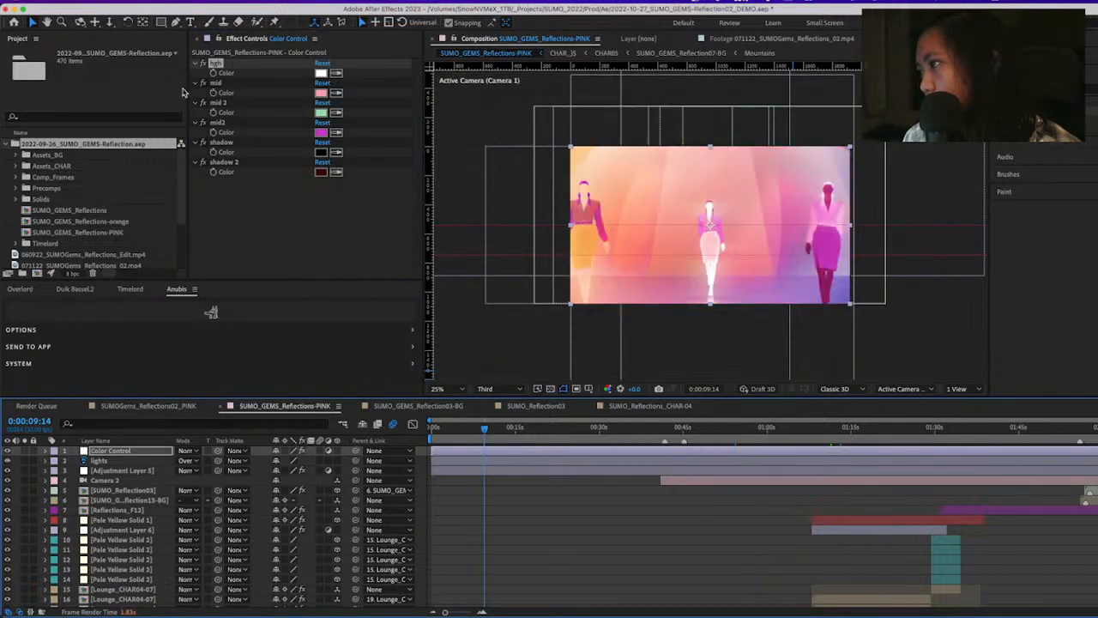
left_click(321, 132)
left_click(254, 339)
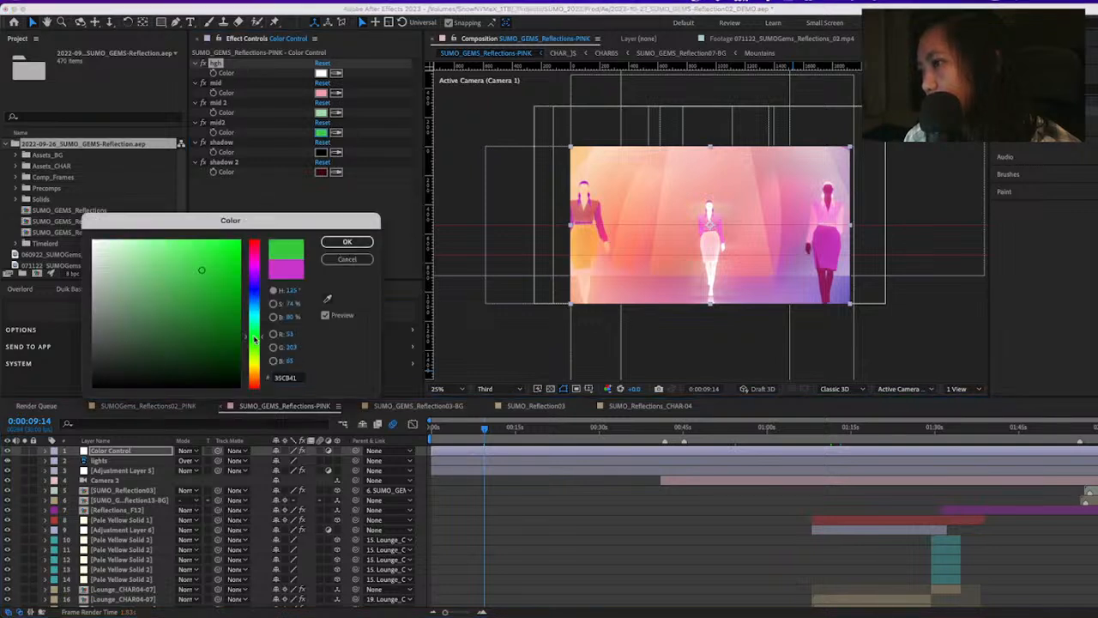
left_click(346, 259)
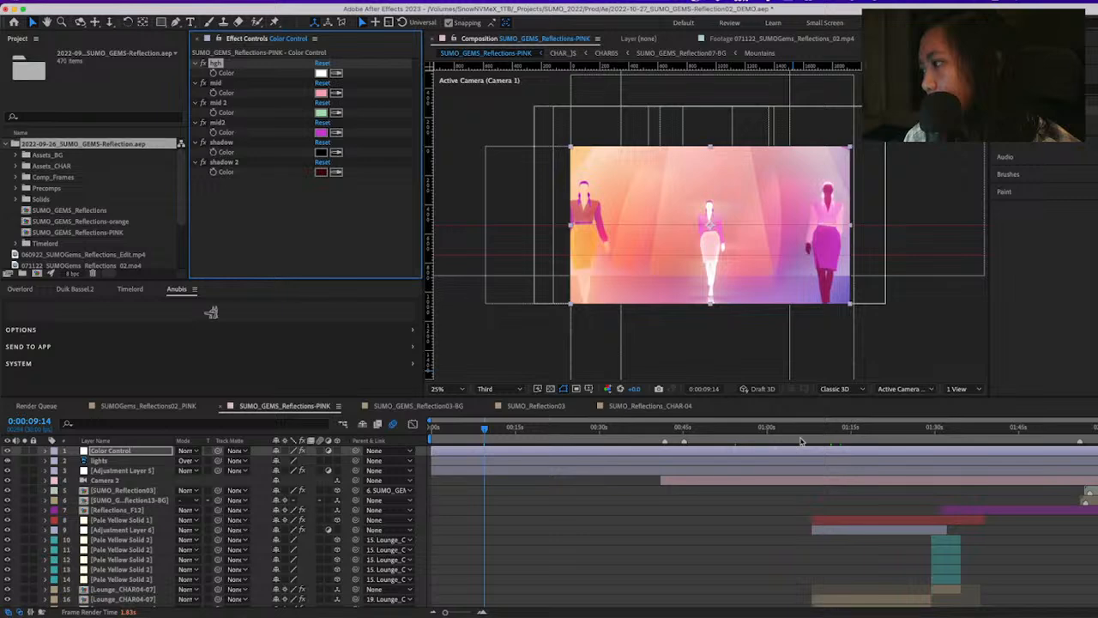
At 0:01:18:20, set the shadow color on the Color Control layer to dark green 004000
left_click(872, 436)
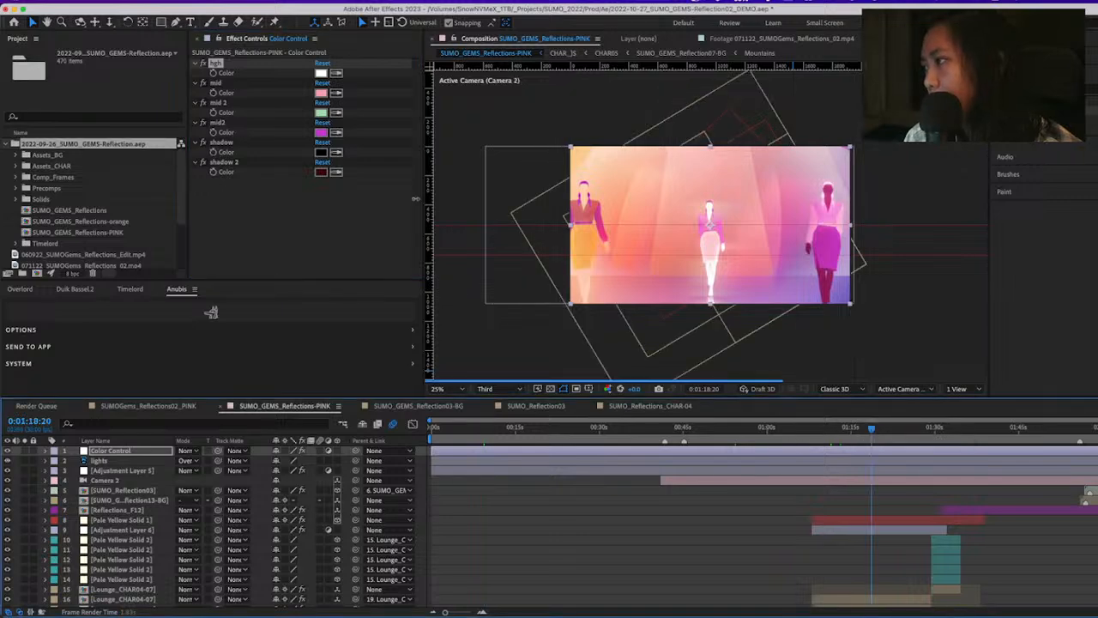
left_click(321, 151)
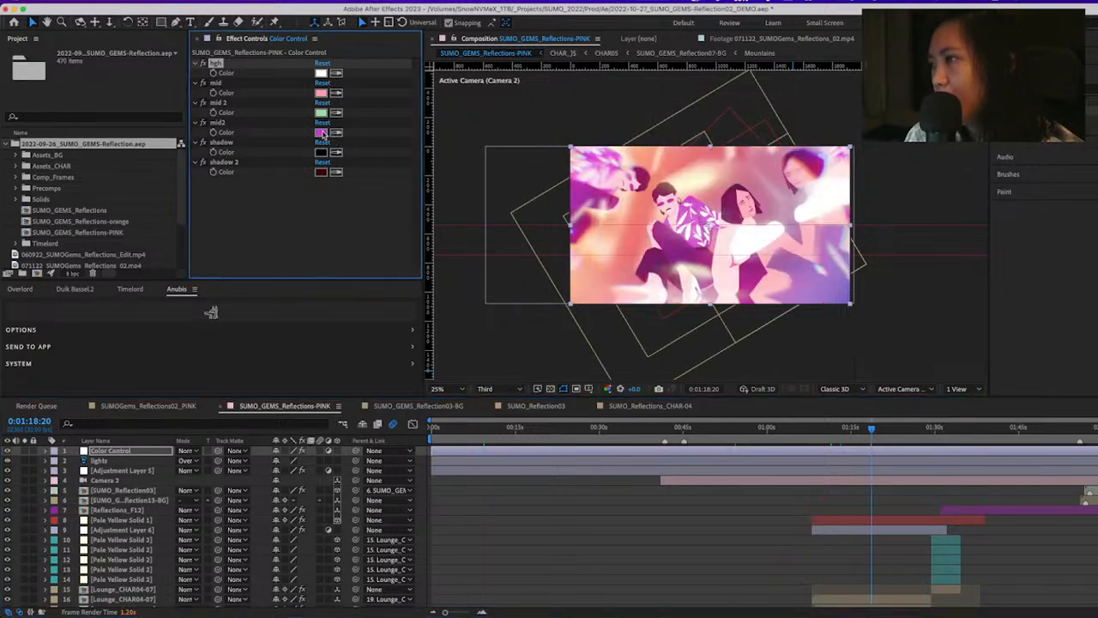
key("Escape")
left_click(321, 153)
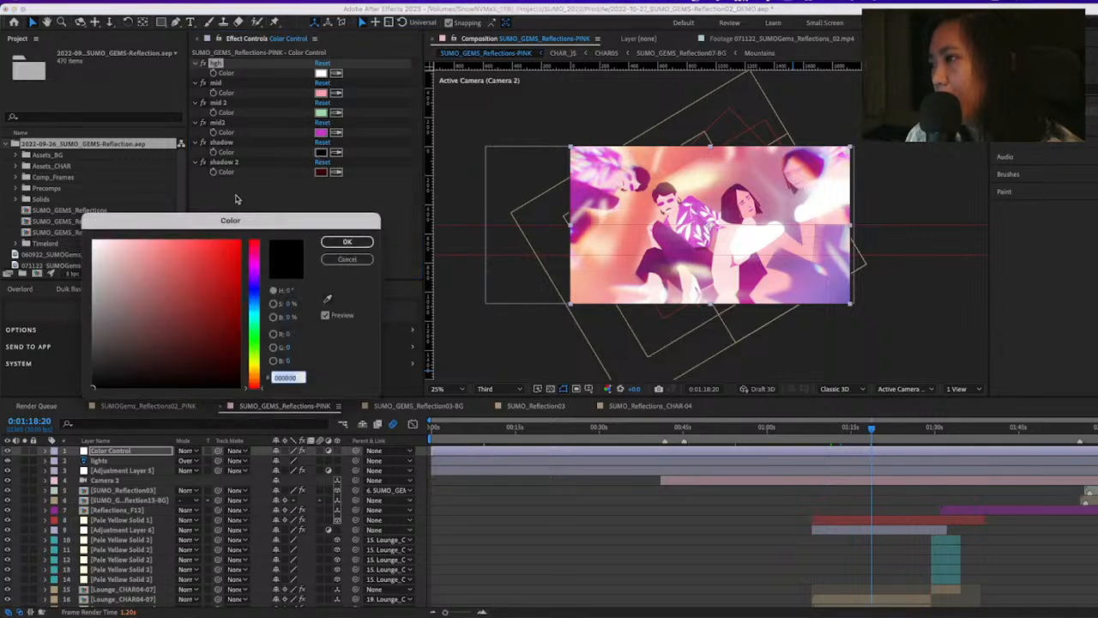
left_click(190, 267)
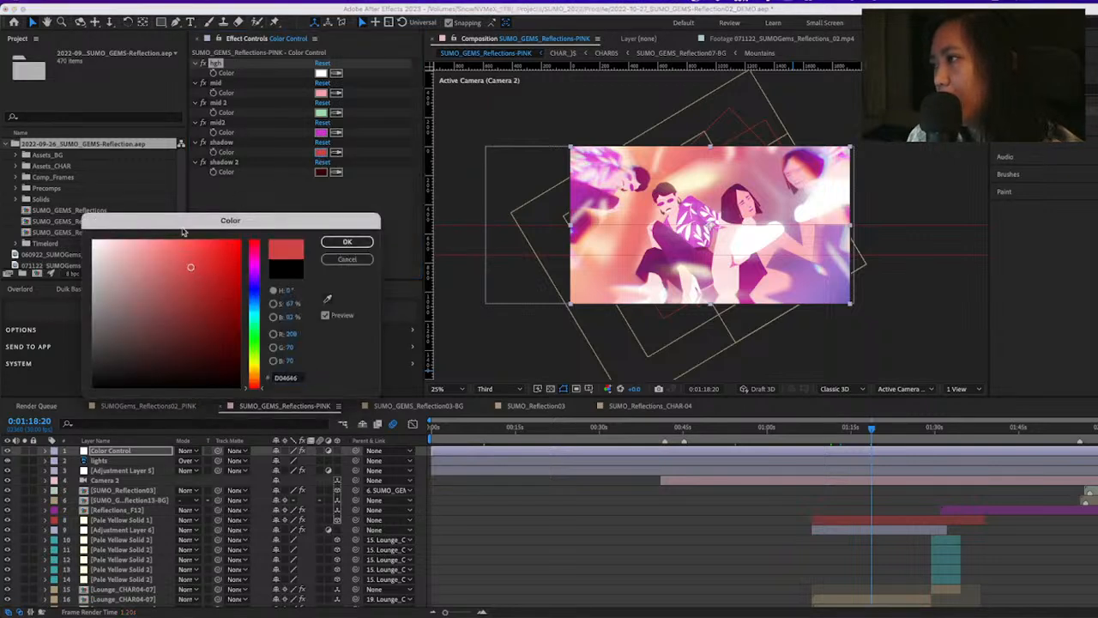
left_click(252, 341)
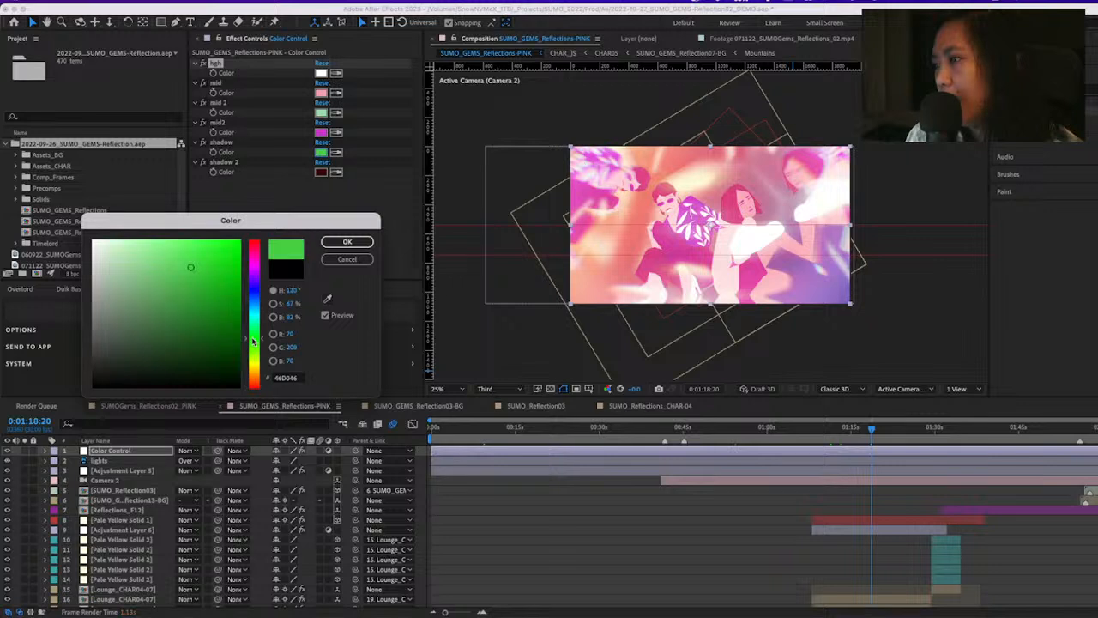
left_click(225, 345)
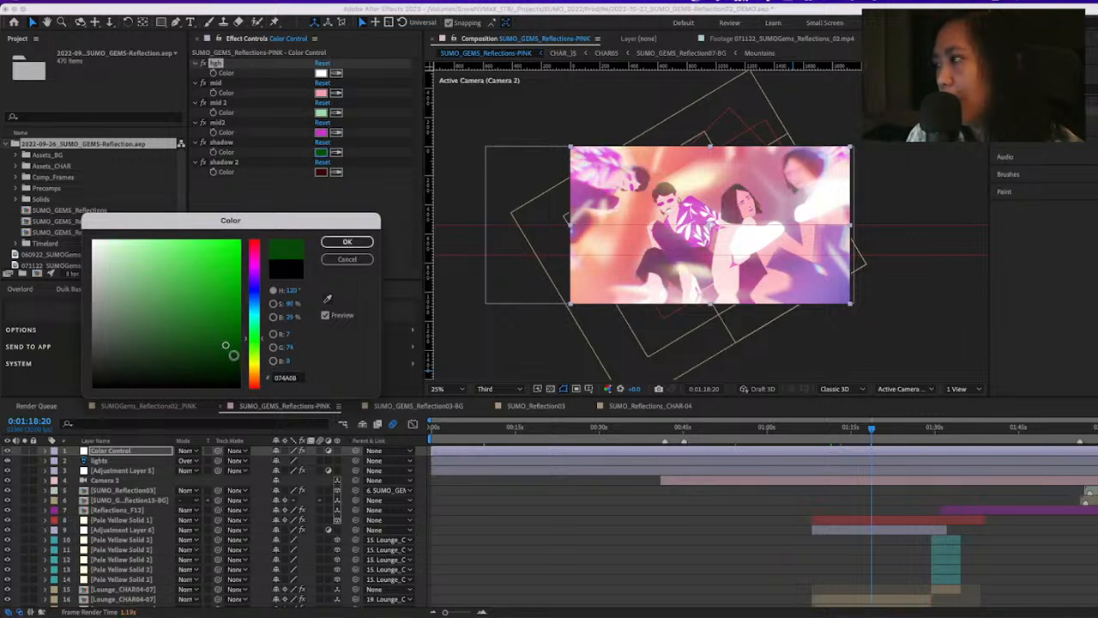
left_click_drag(234, 354, 256, 352)
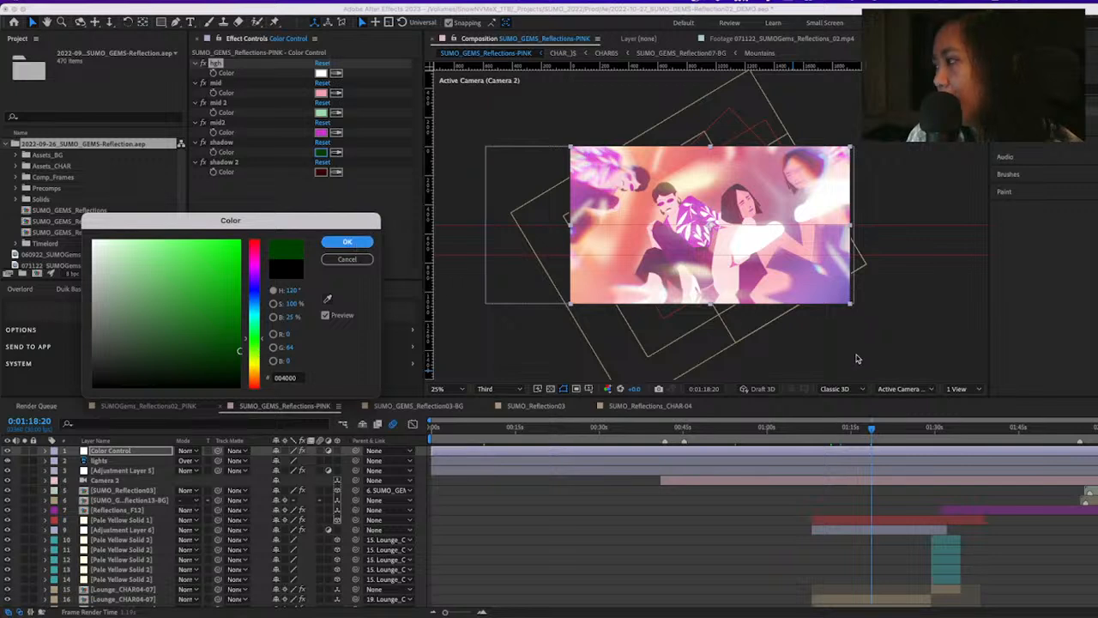
key("Return")
Try a brighter green for the shadow color at 0:01:30:29, and undo the shadow color changes
left_click(941, 429)
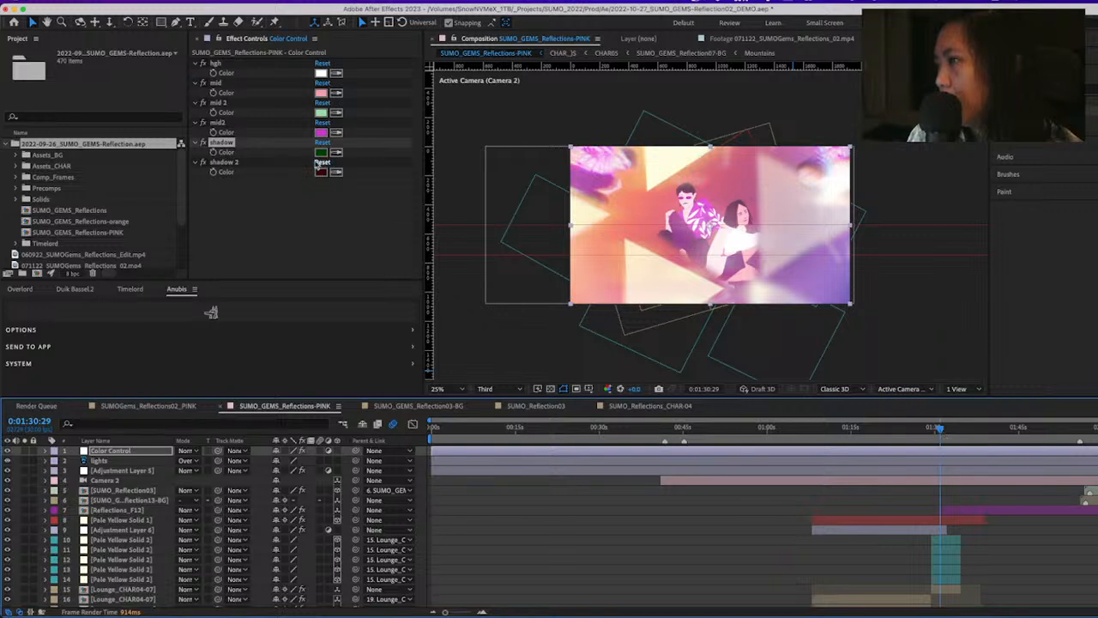
left_click(324, 153)
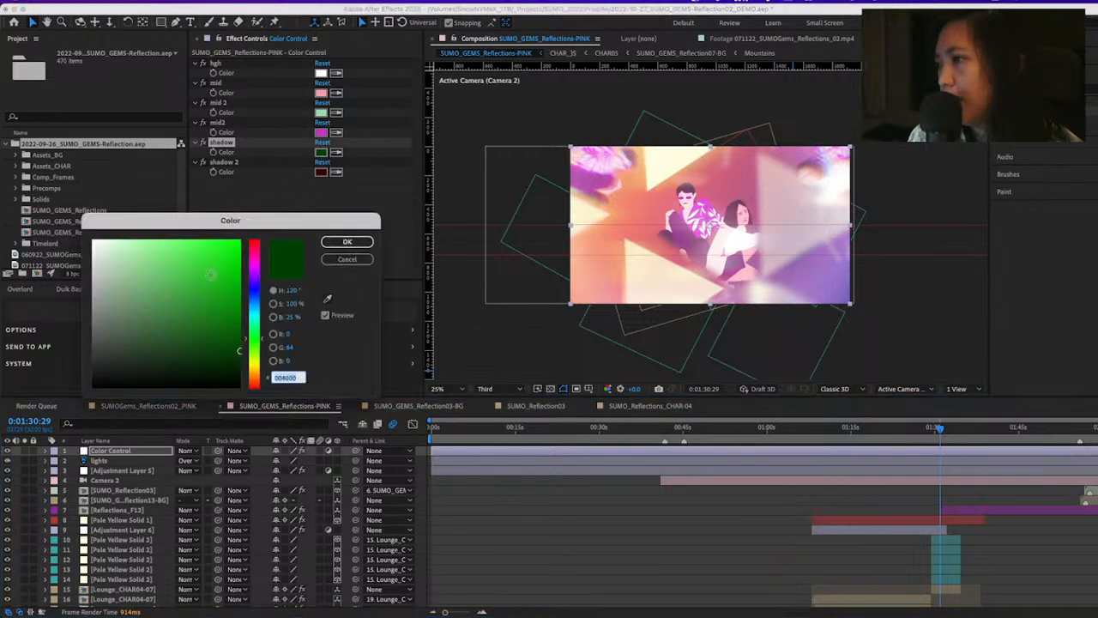
left_click(212, 275)
left_click(354, 240)
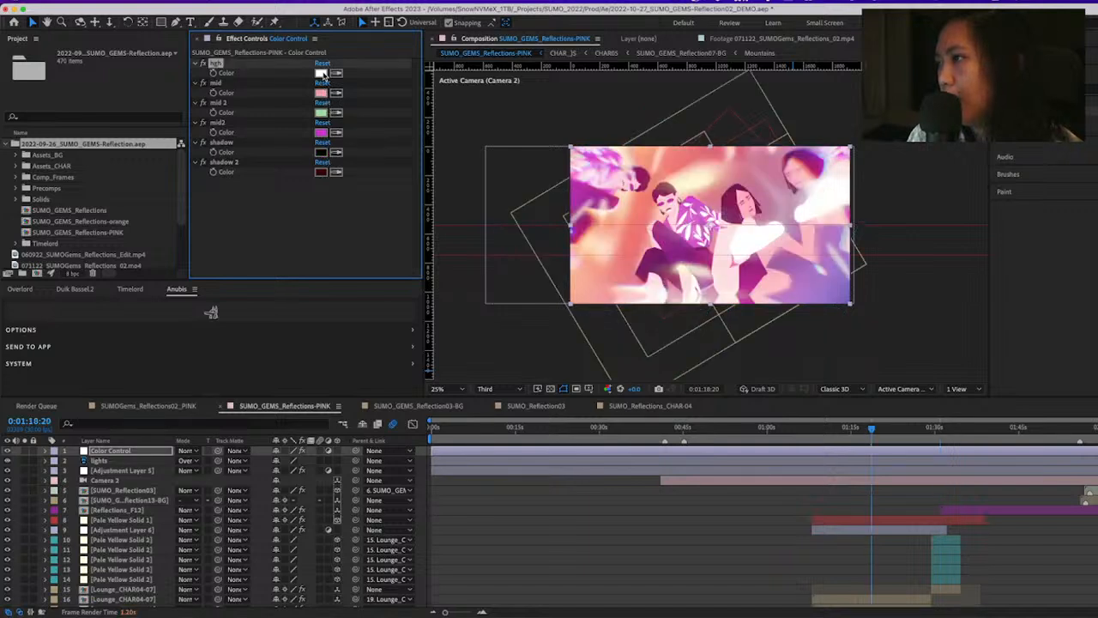
Set the hgh color on the Color Control layer to red DA2525
left_click(321, 73)
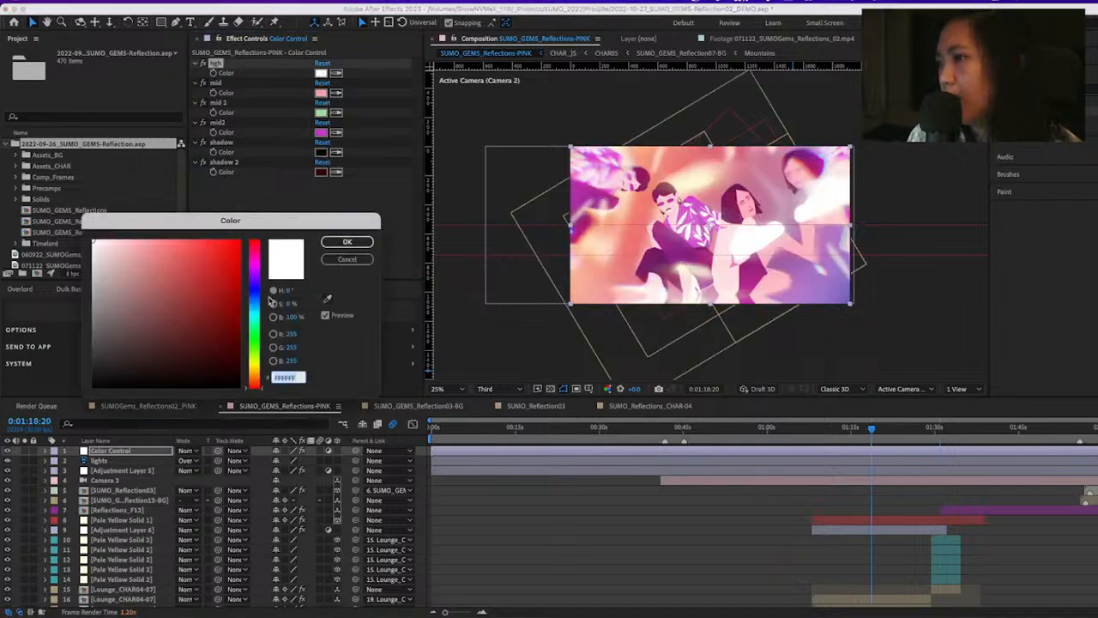
left_click(186, 274)
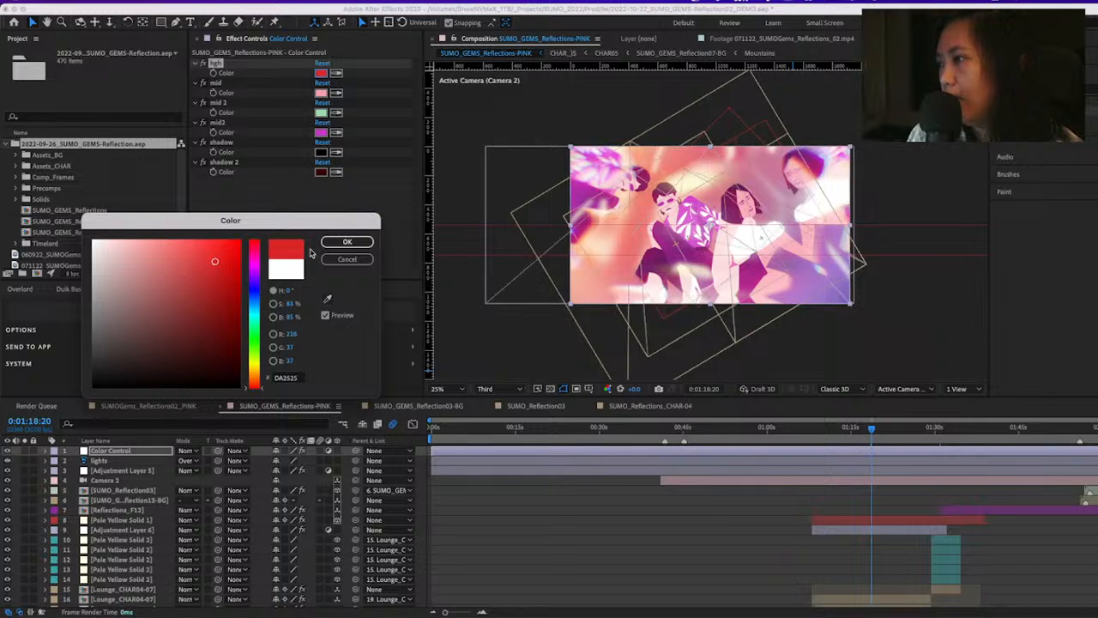
left_click(348, 242)
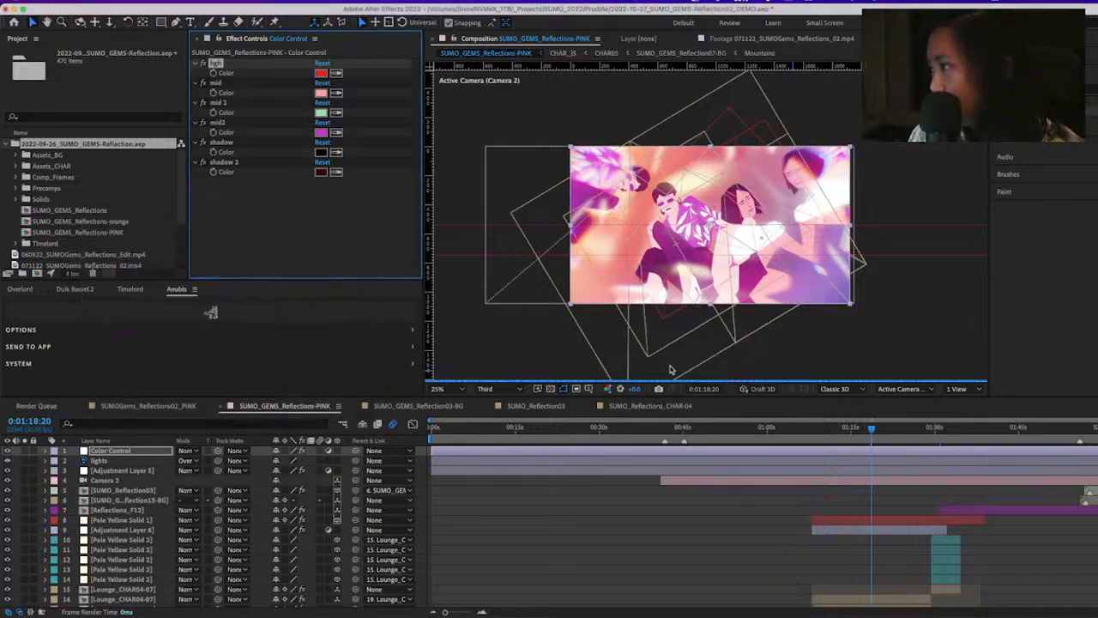
Check the recolored figures and hands at several times between 0:00:04:05 and 0:01:13:24, and undo the hgh color change
left_click(712, 427)
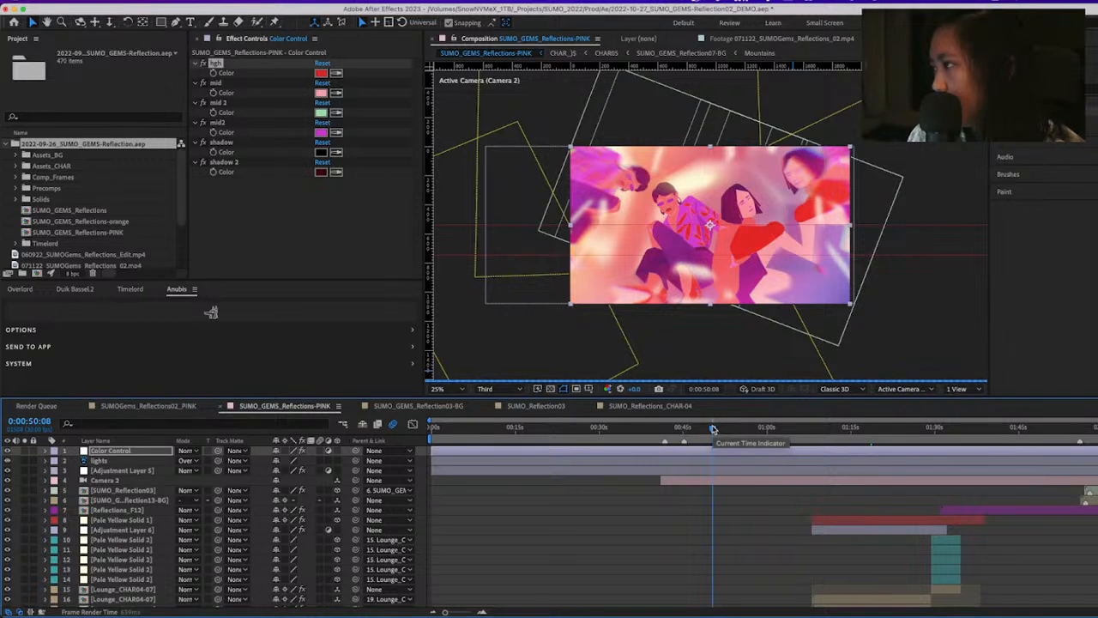
left_click(566, 432)
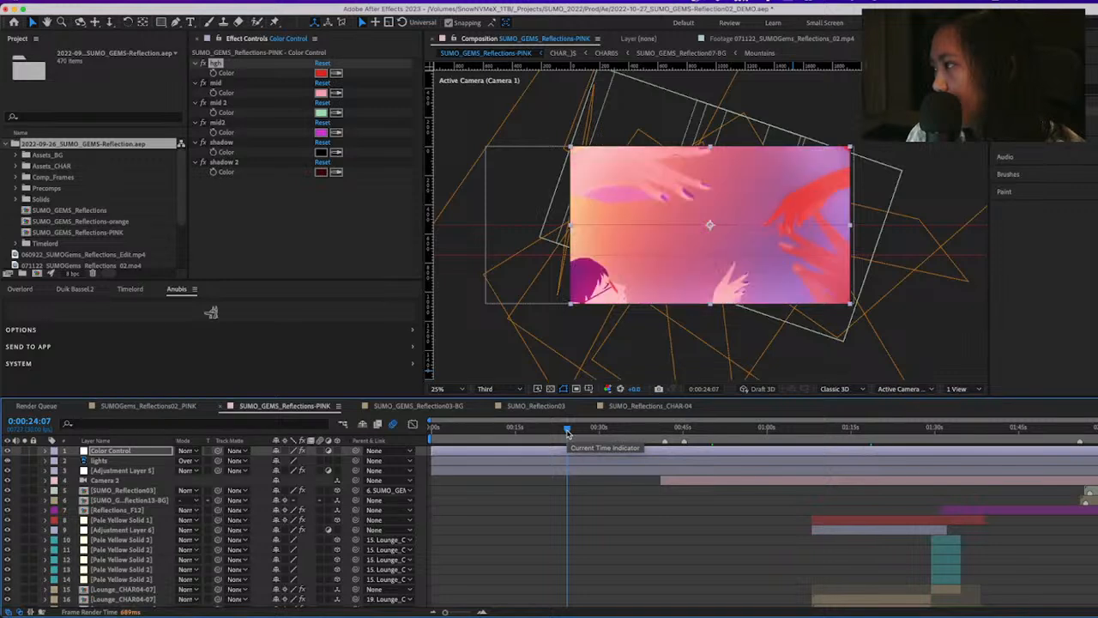
left_click(536, 429)
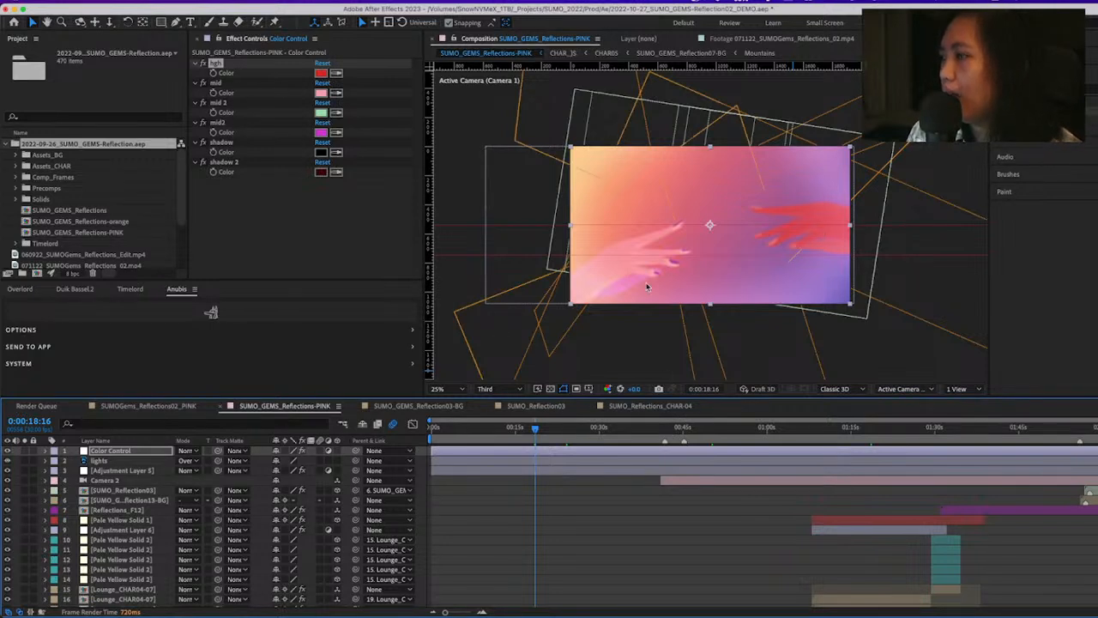
left_click(485, 431)
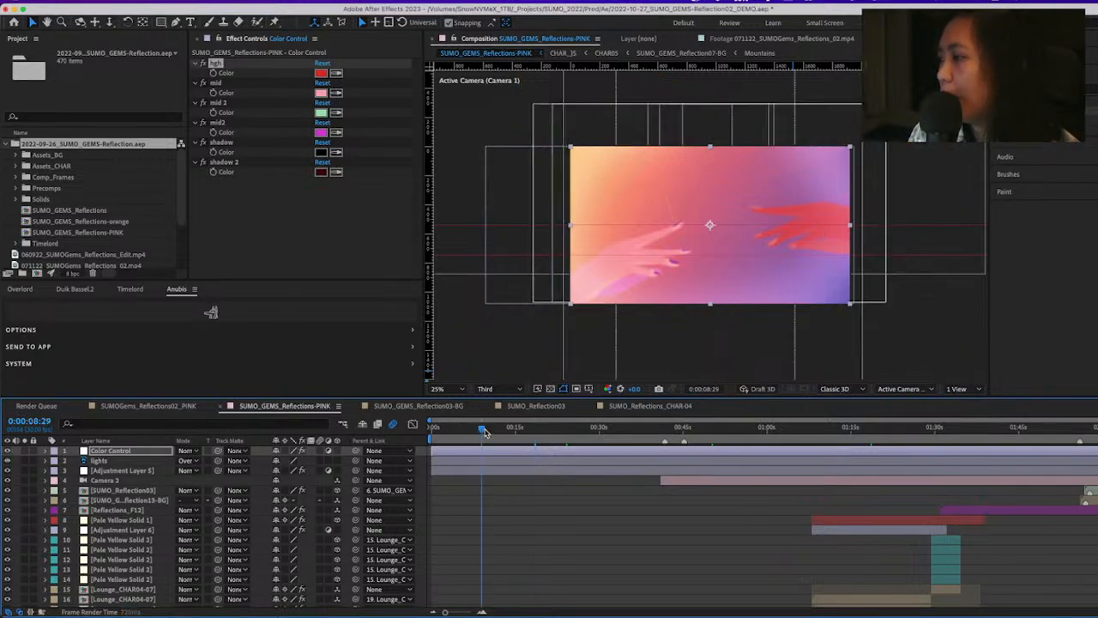
left_click(845, 438)
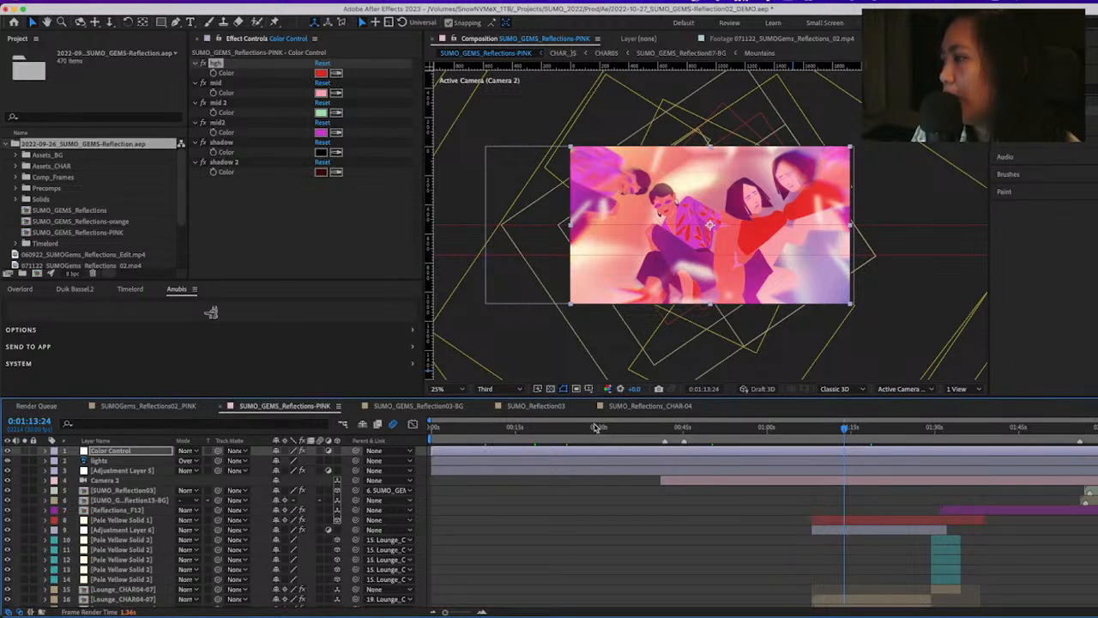
left_click(566, 435)
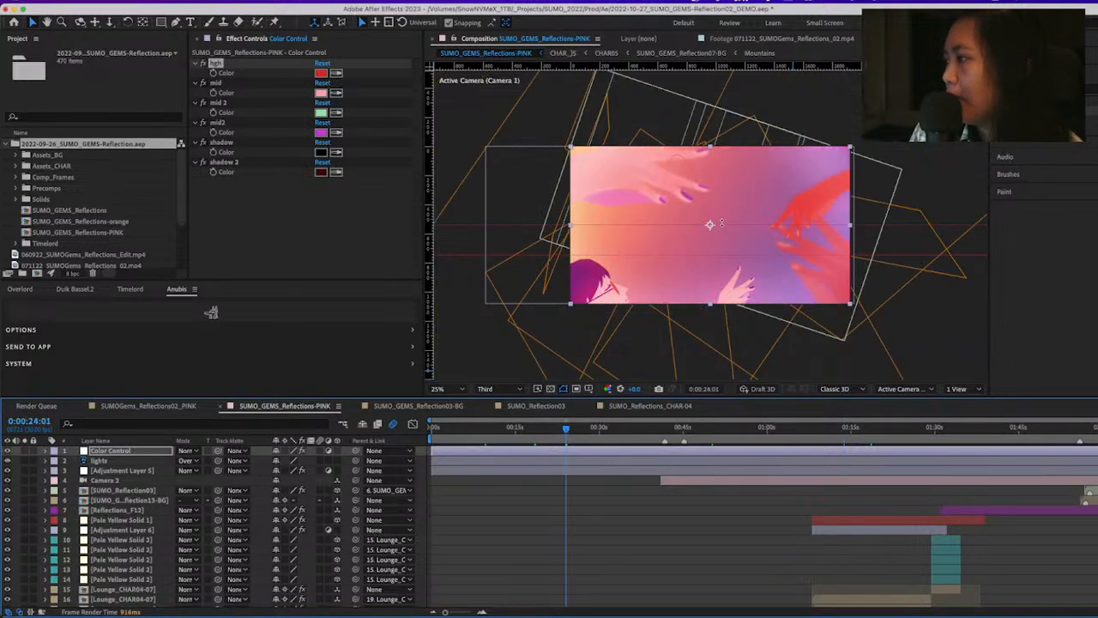
left_click(455, 433)
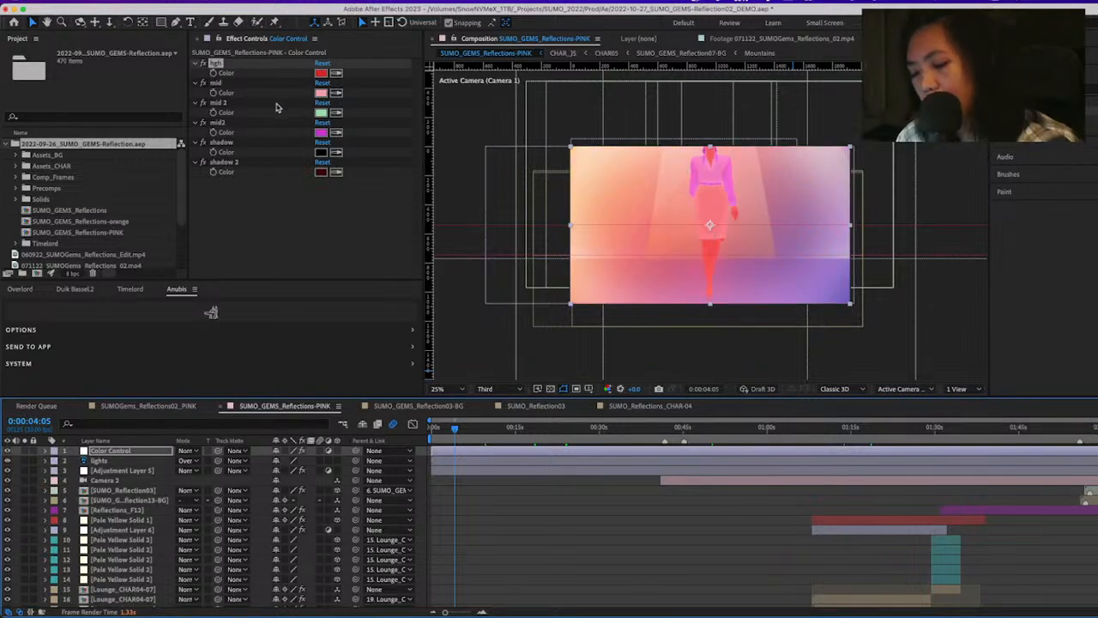
key("super+z")
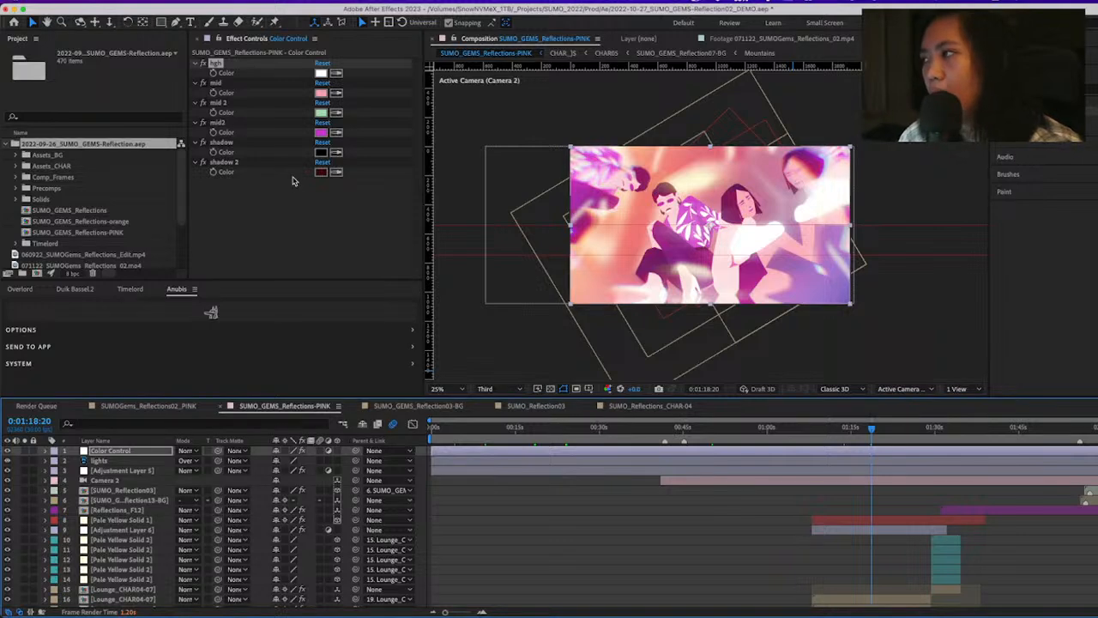
scroll(563, 552, "down", 10)
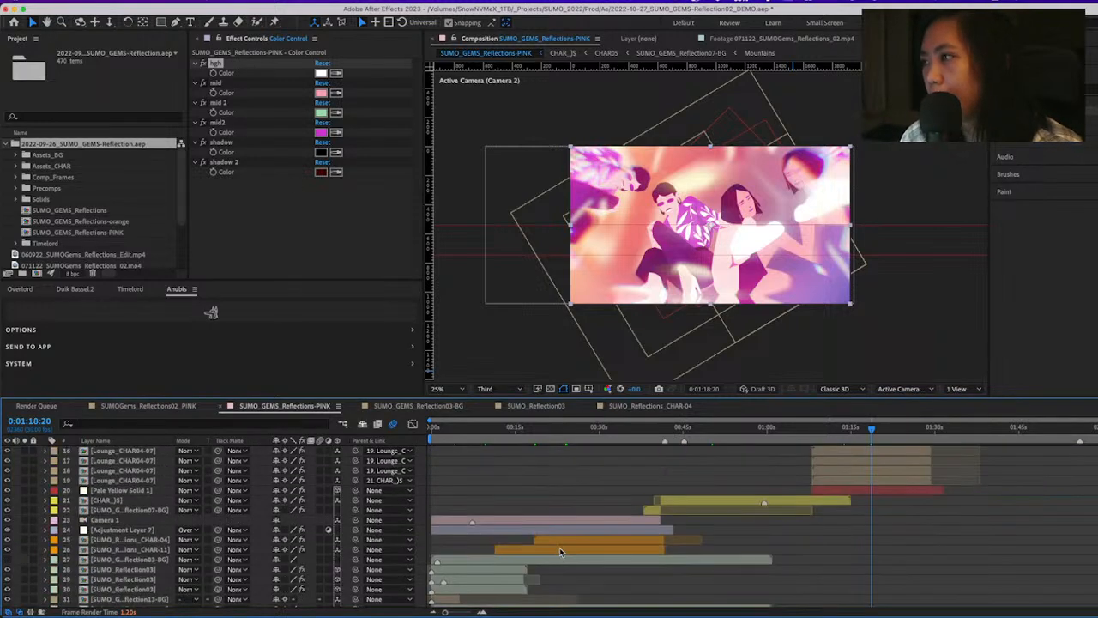
scroll(590, 538, "up", 1)
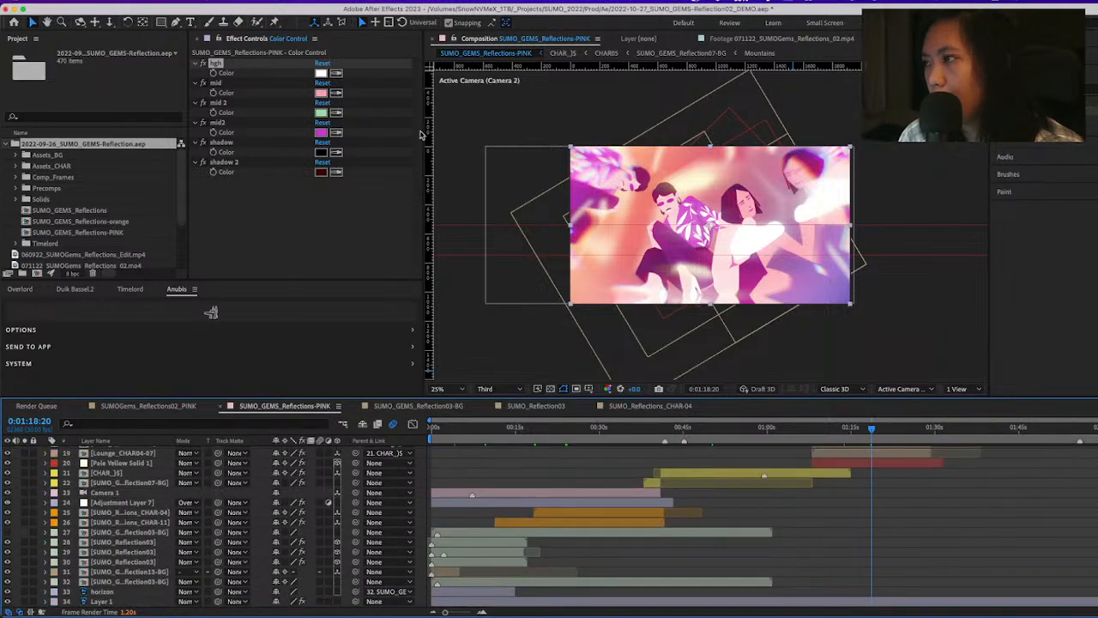
scroll(563, 527, "up", 10)
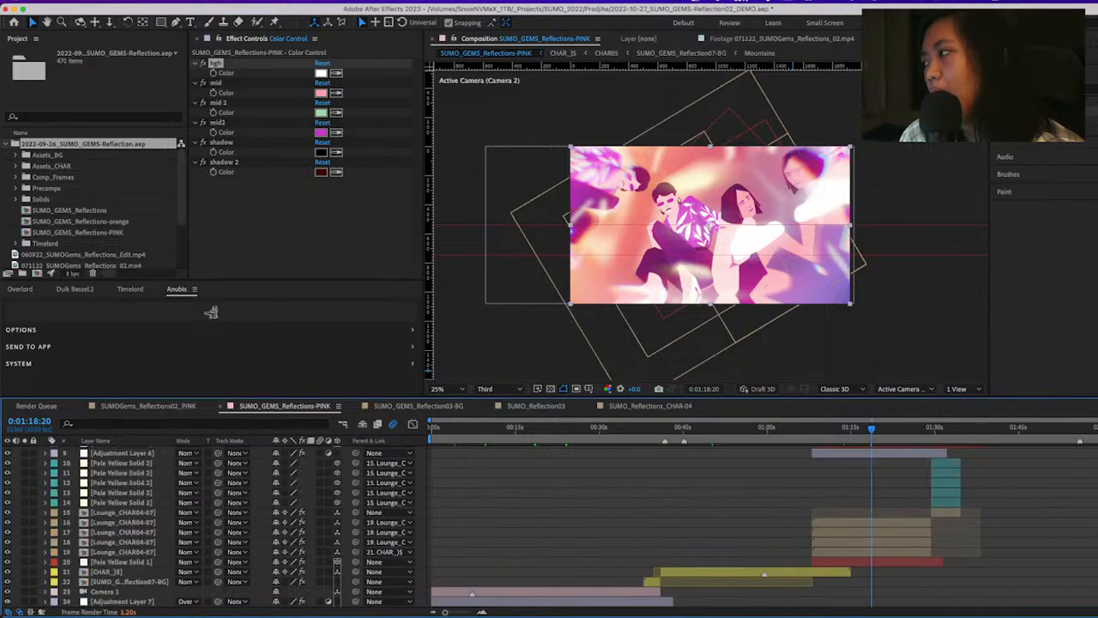
scroll(558, 486, "up", 8)
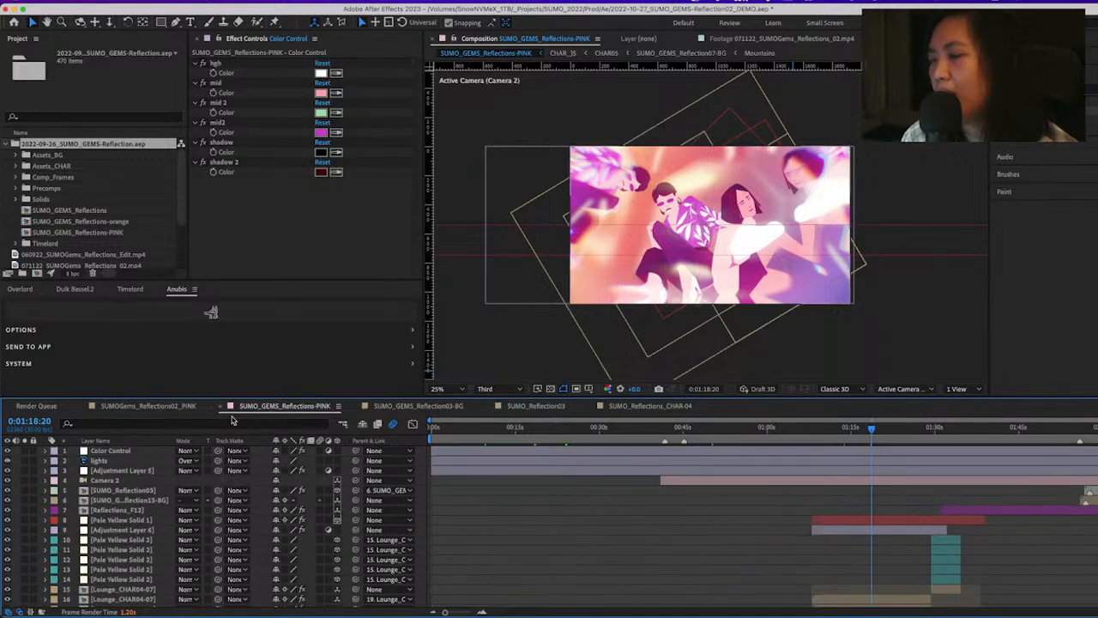
Collapse the 2022-09-26_SUMO_GEMS-Reflection.aep folder and create a new 1080 x 1080 px composition at 24 fps, 5 seconds long
left_click(9, 144)
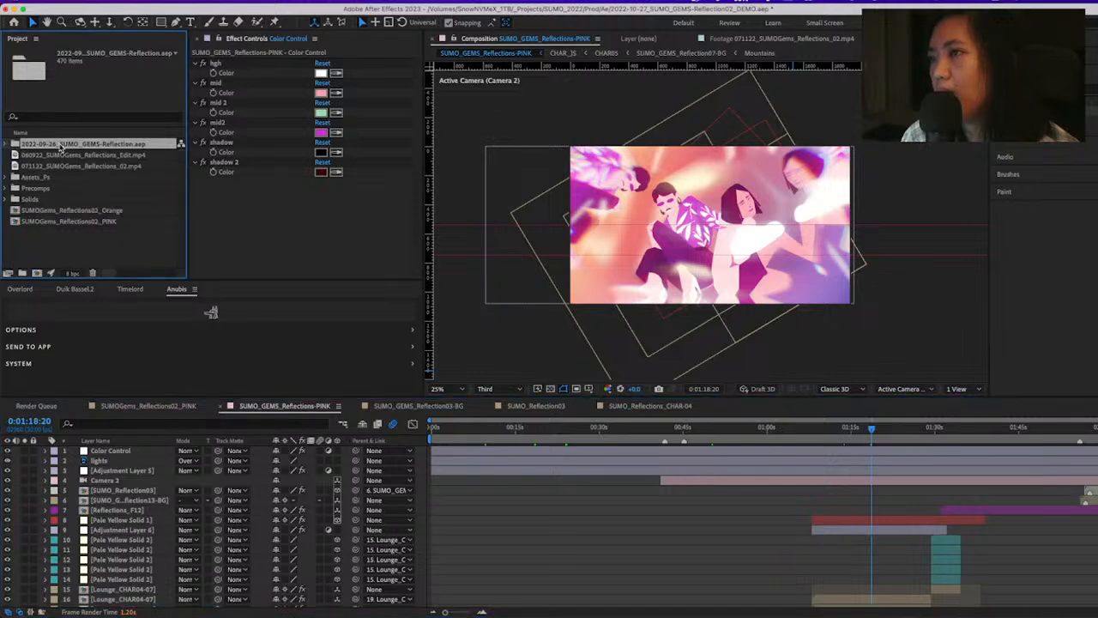
left_click(47, 243)
left_click(148, 3)
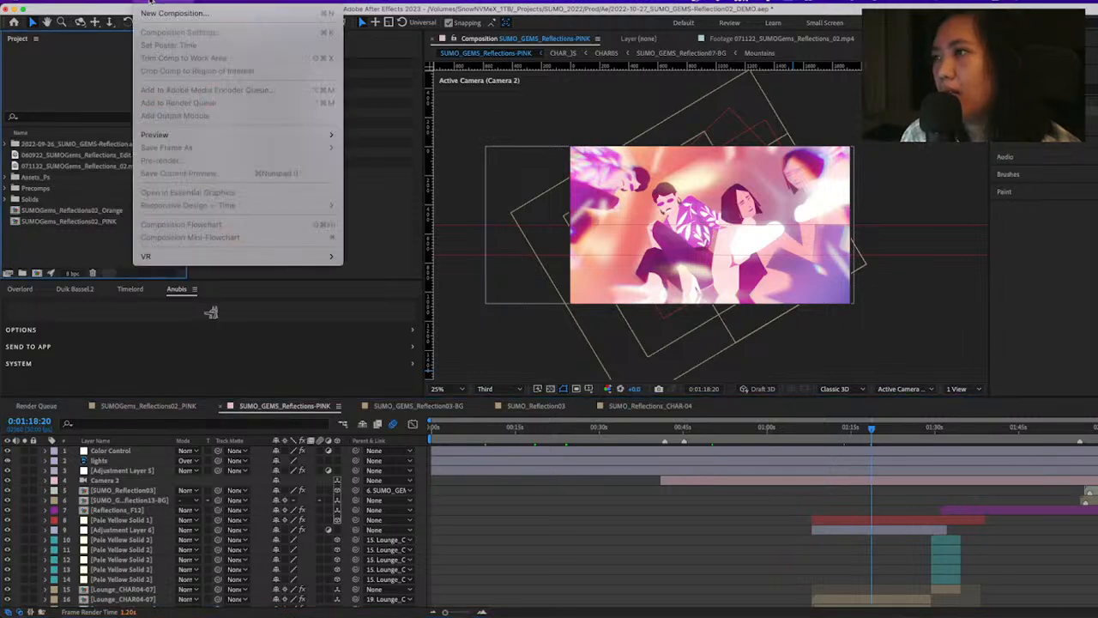
left_click(183, 14)
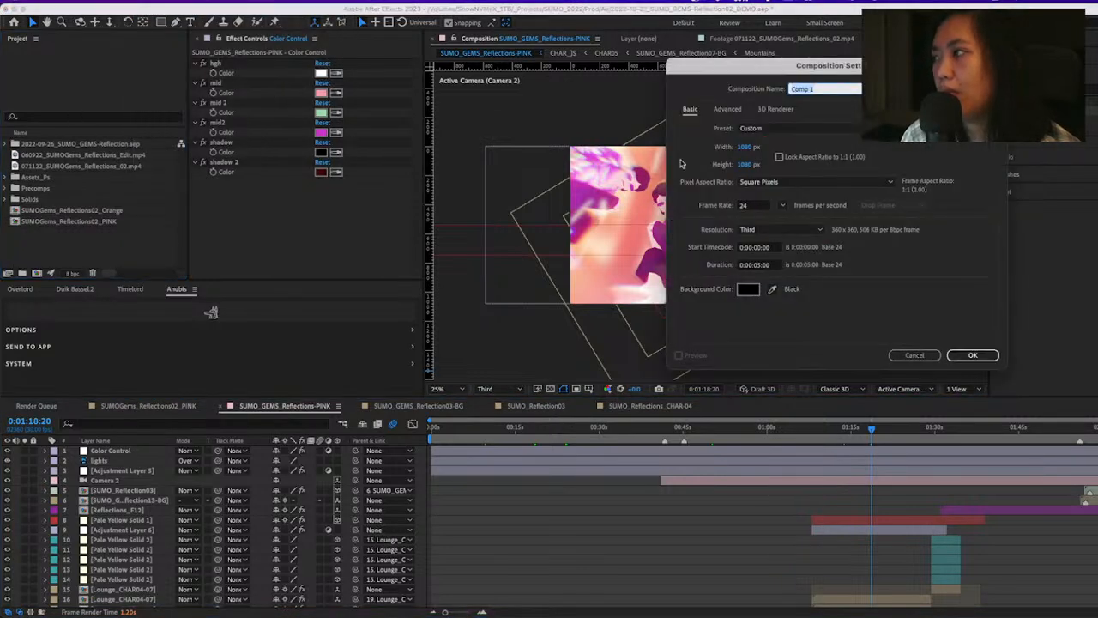
left_click(975, 355)
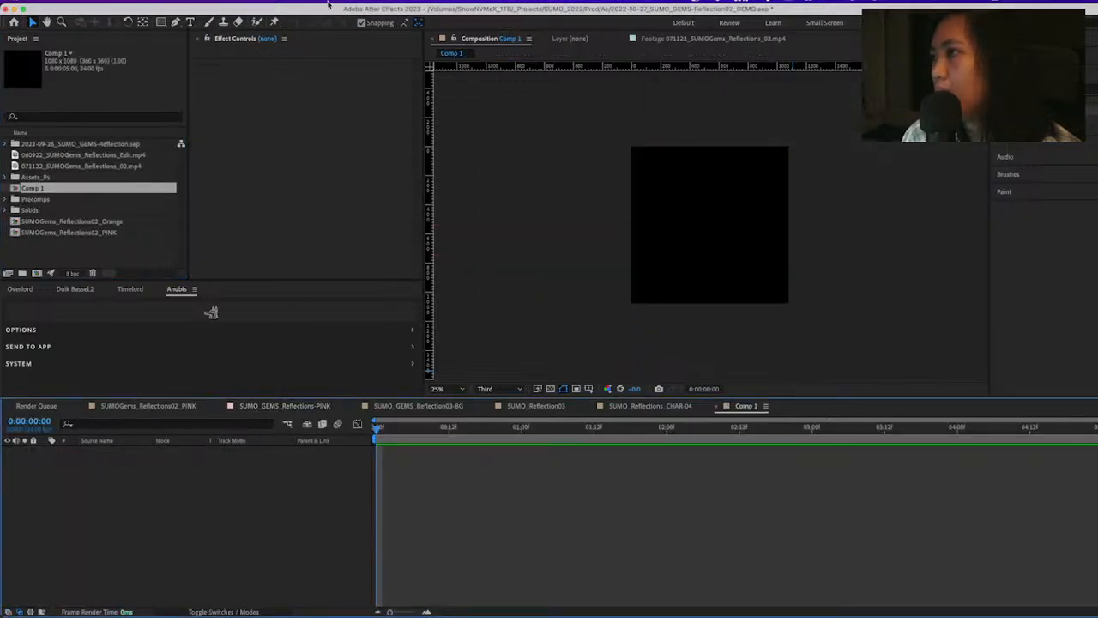
Create an adjustment layer in the empty Comp 1
left_click(202, 1)
left_click(39, 129)
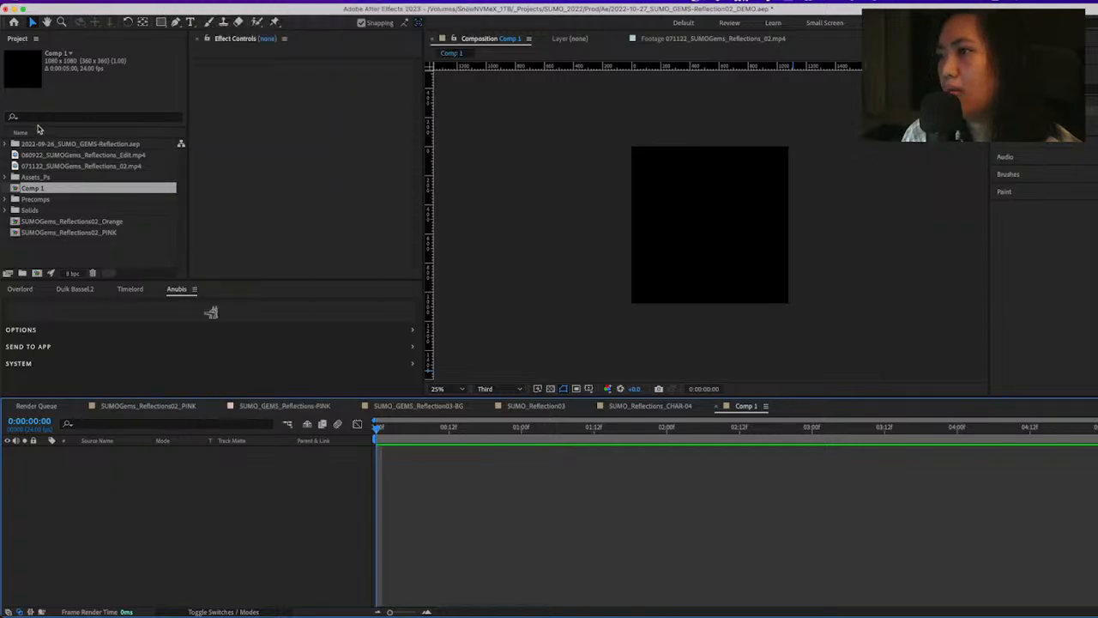
left_click(279, 408)
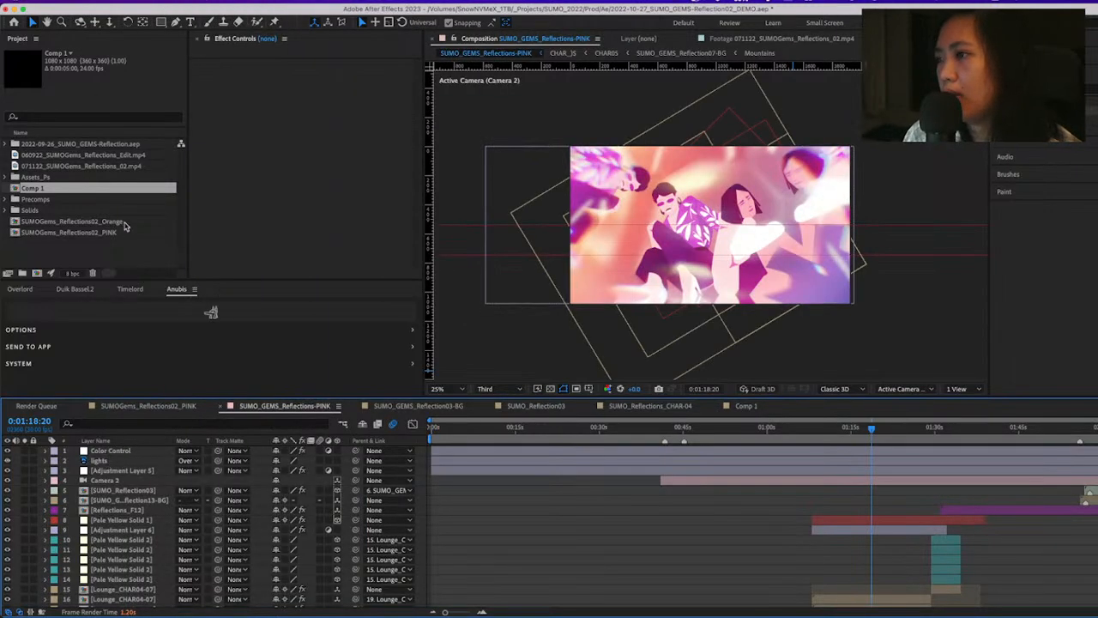
left_click(210, 2)
mouse_move(218, 13)
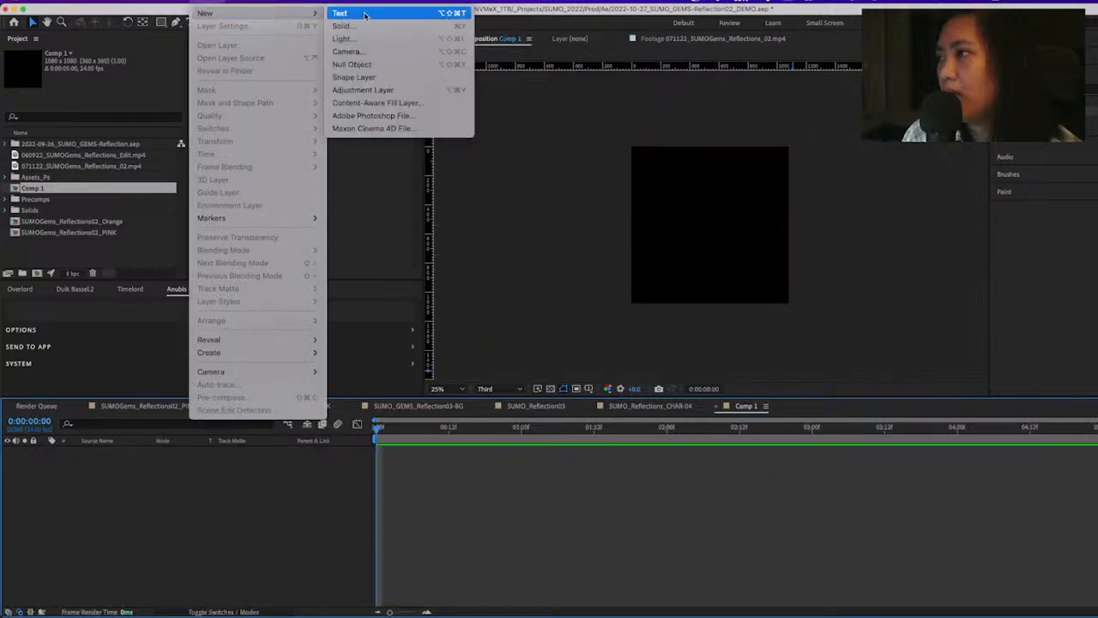
left_click(381, 91)
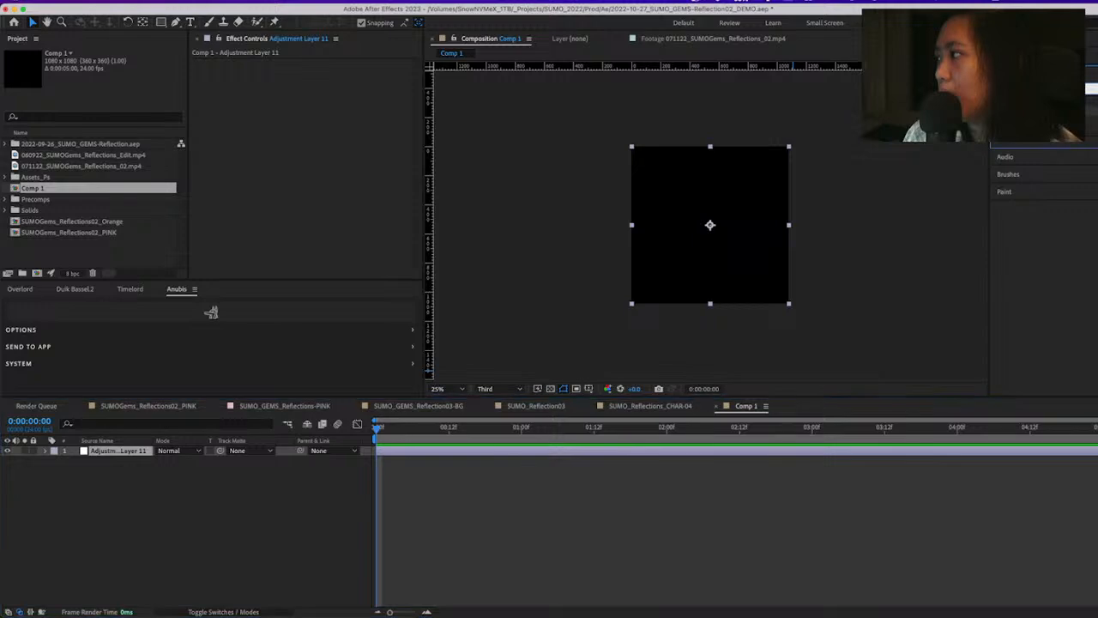
Find the Color Control effect and apply it to the new adjustment layer
type("color")
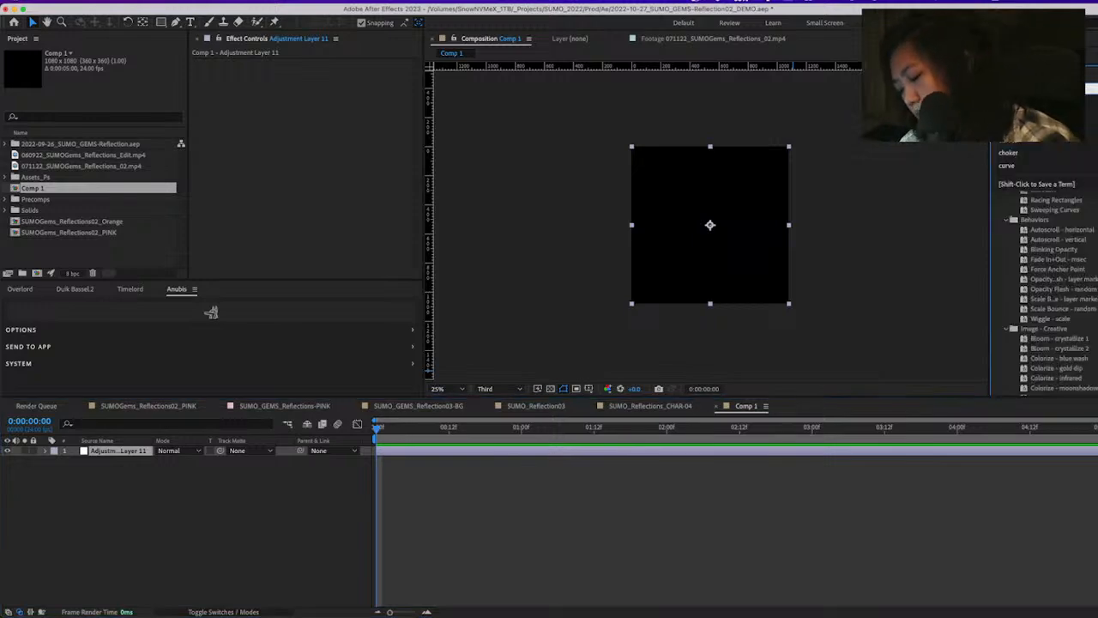
type(" balance")
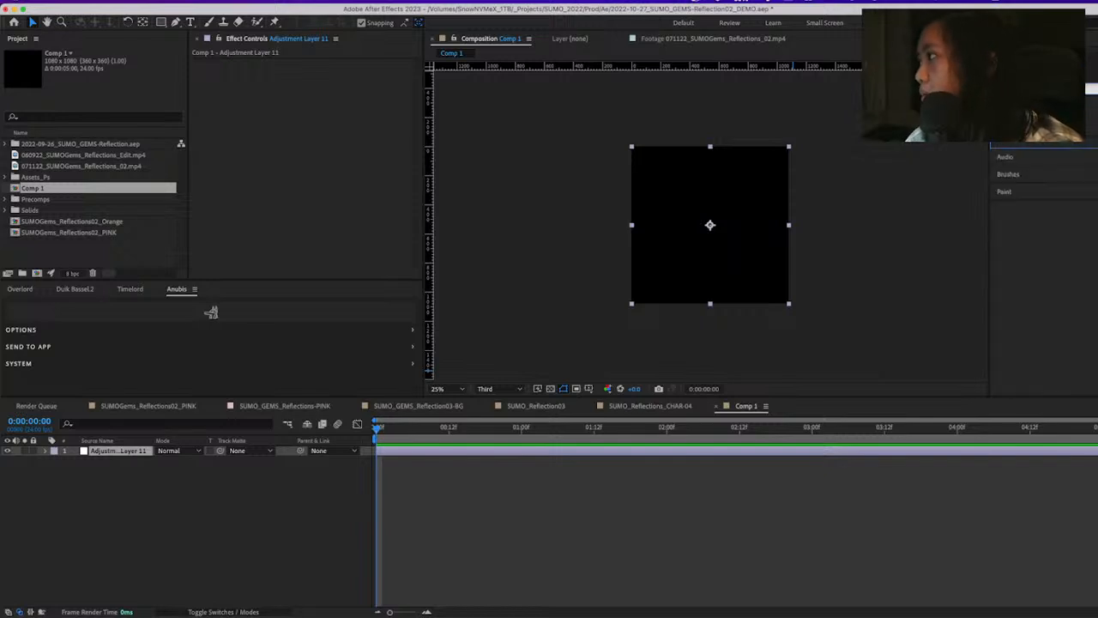
double_click(1029, 88)
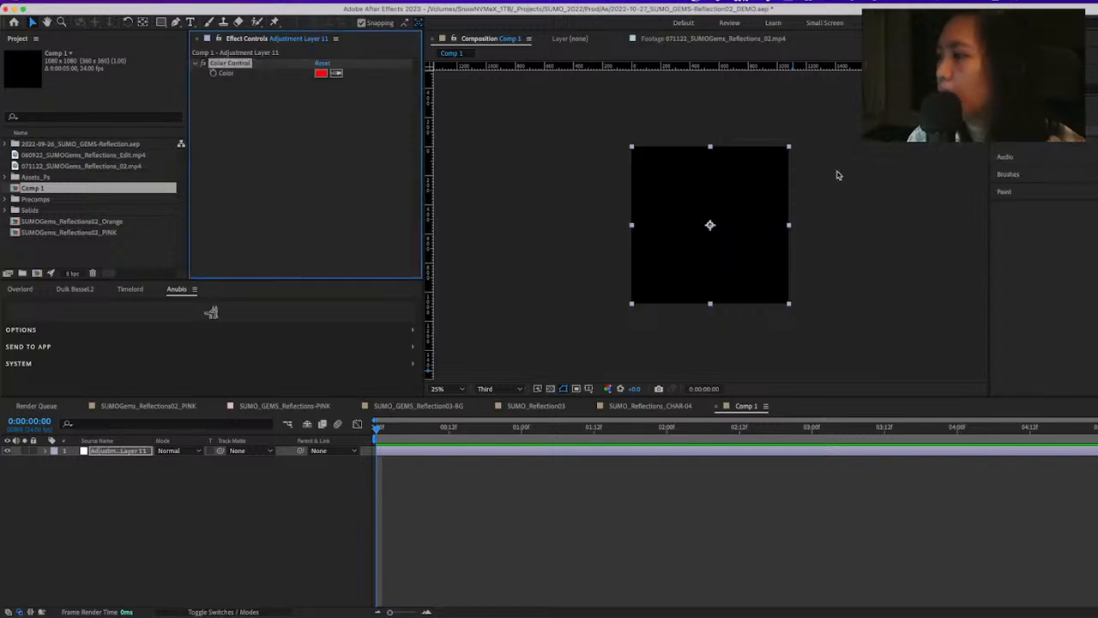
Lock the adjustment layer that carries the Color Control effect
left_click(444, 472)
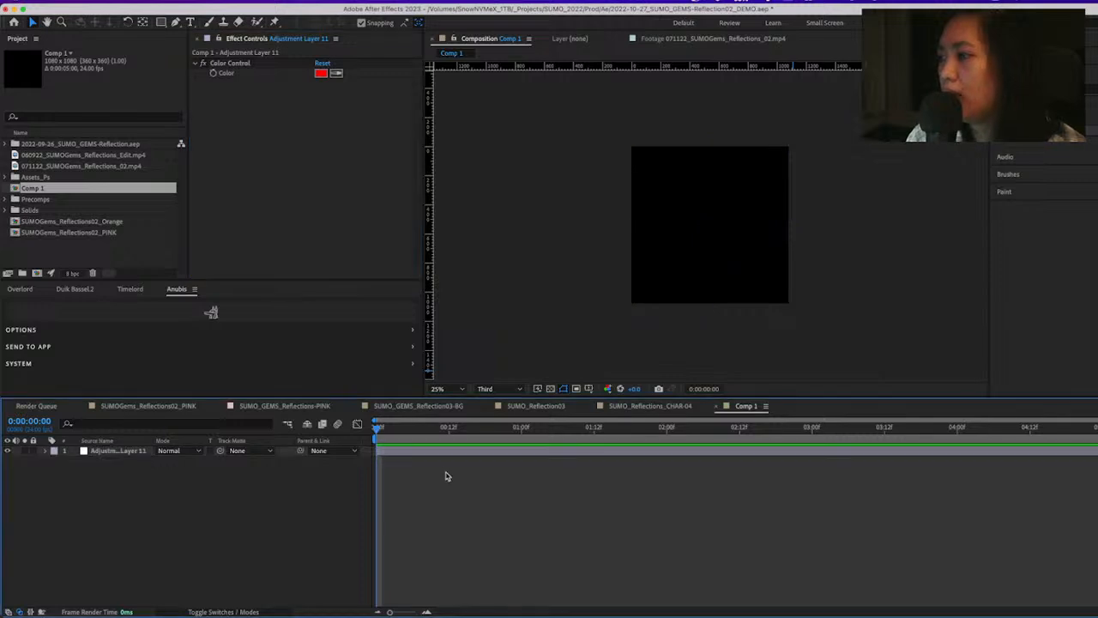
left_click(440, 454)
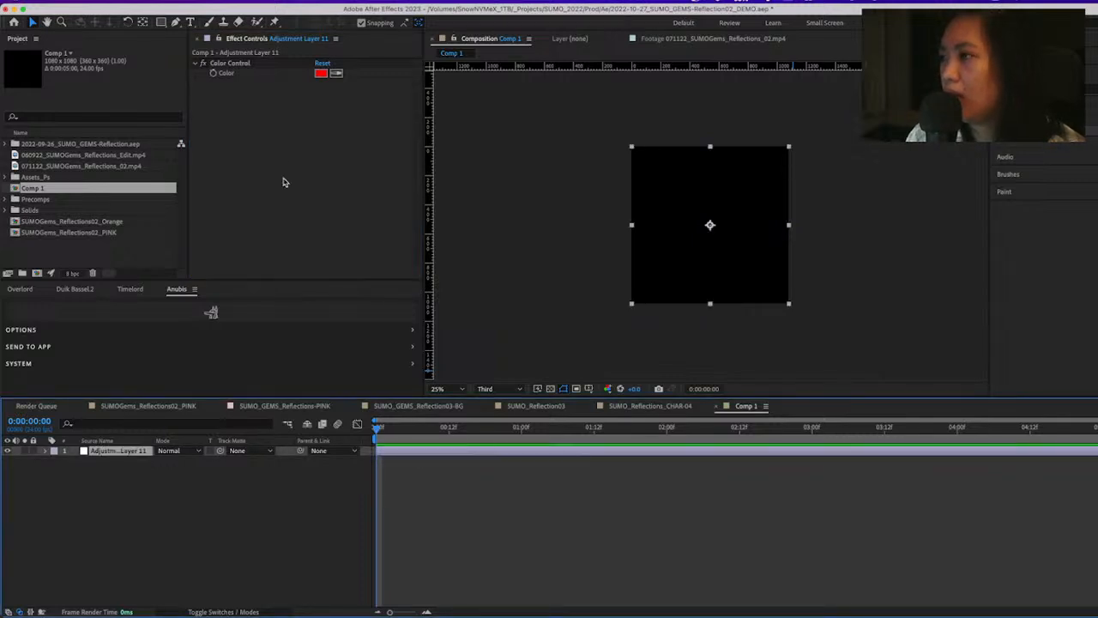
left_click(32, 453)
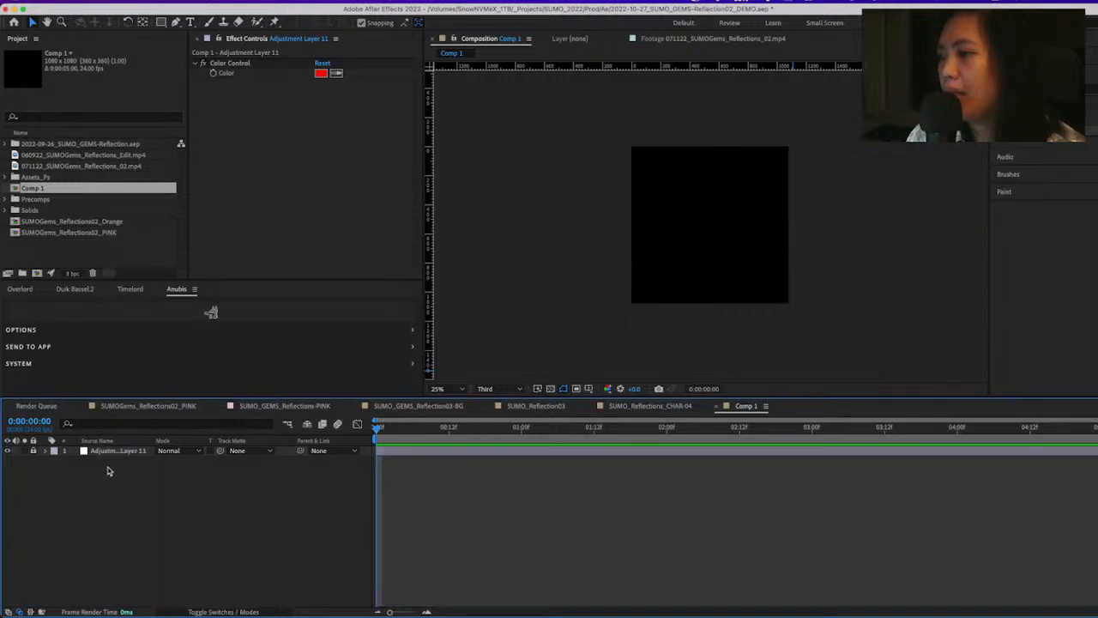
Create a pale green 1080 x 1080 px solid in Comp 1 and place the adjustment layer above it
left_click(229, 3)
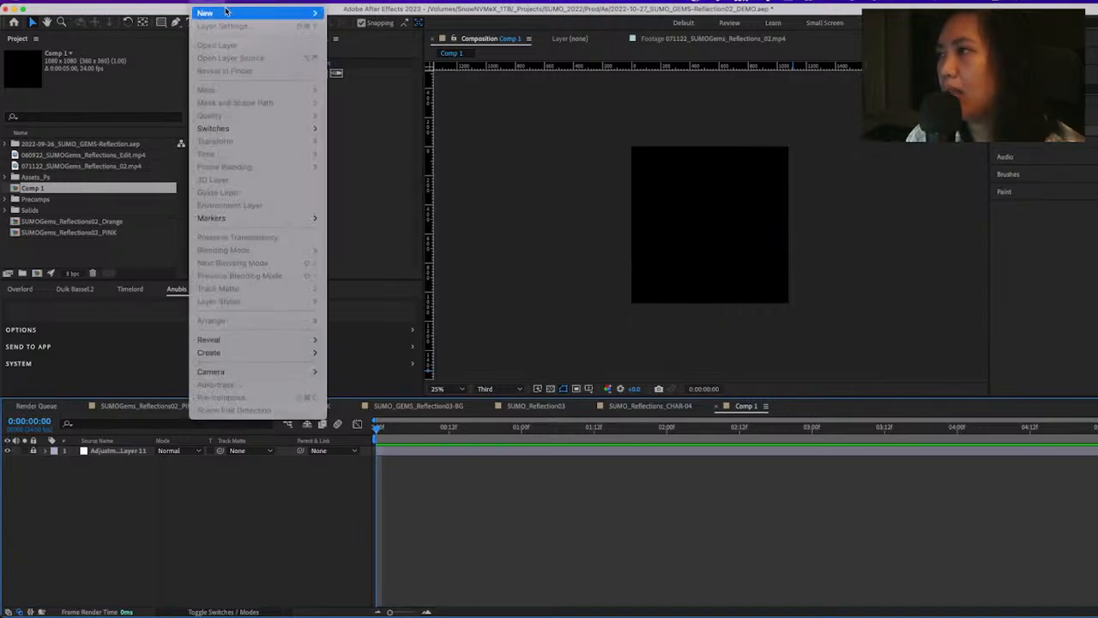
mouse_move(210, 14)
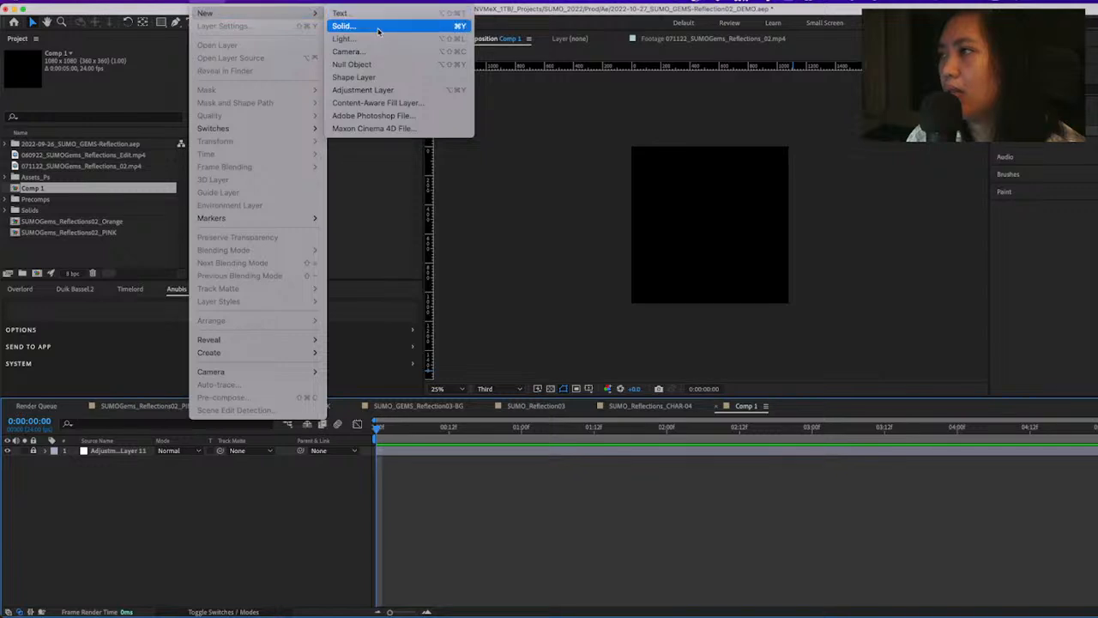
left_click(379, 27)
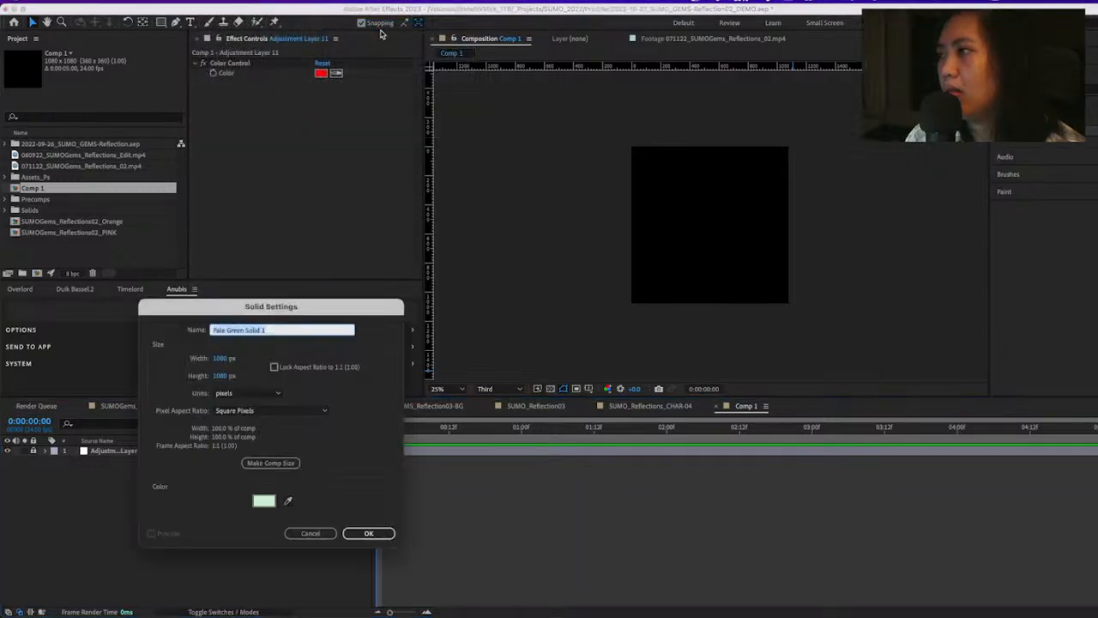
left_click(377, 534)
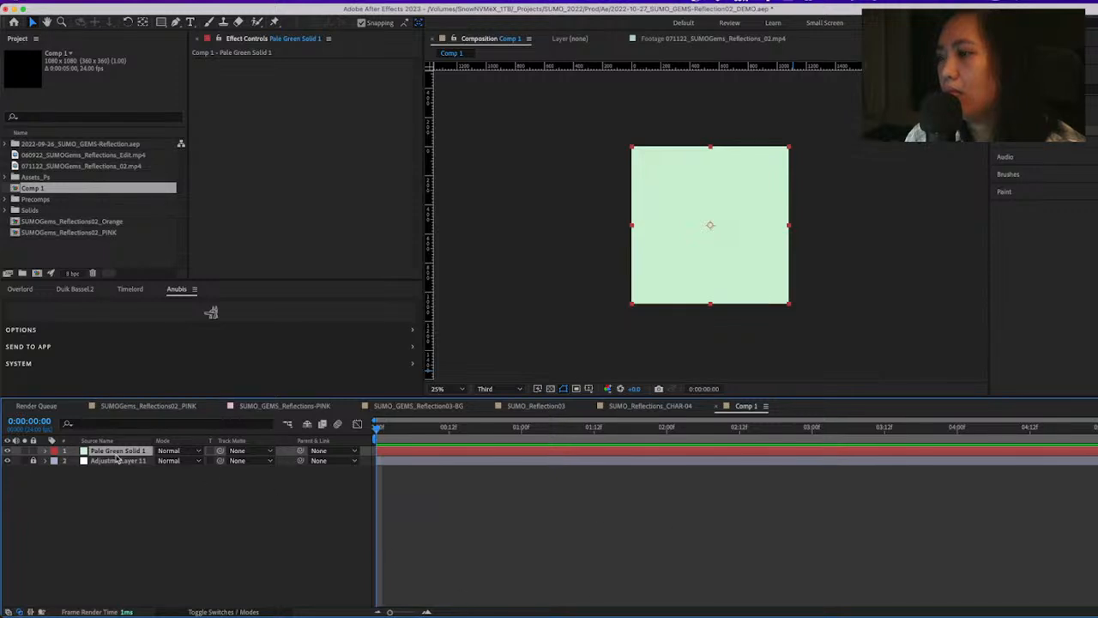
left_click_drag(118, 459, 118, 449)
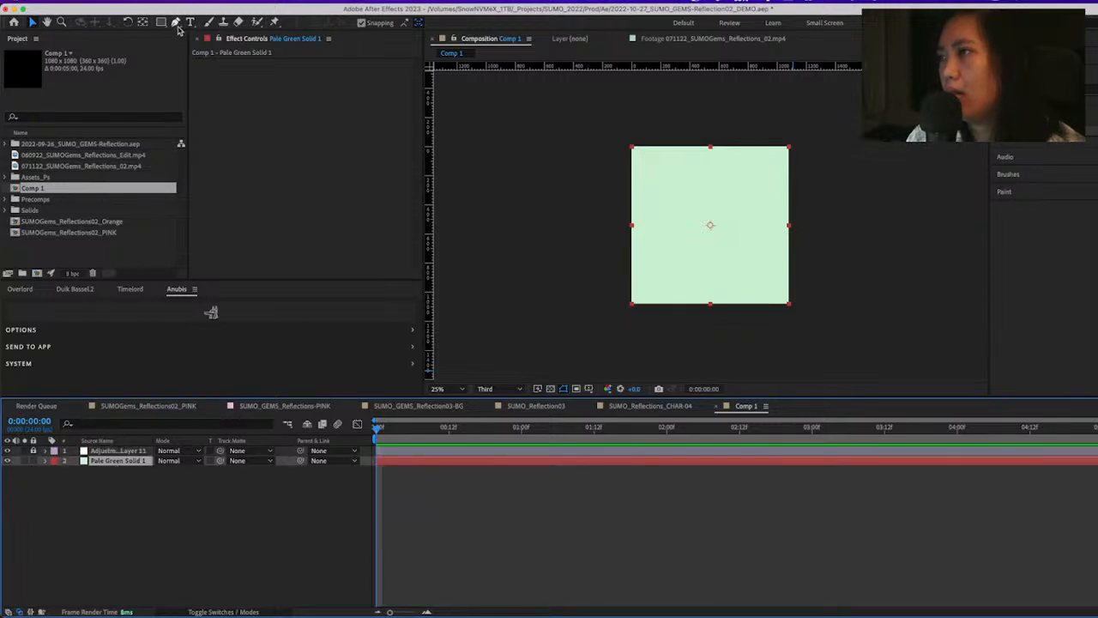
Find the Gradient Ramp effect and apply it to the pale green solid
left_click(216, 2)
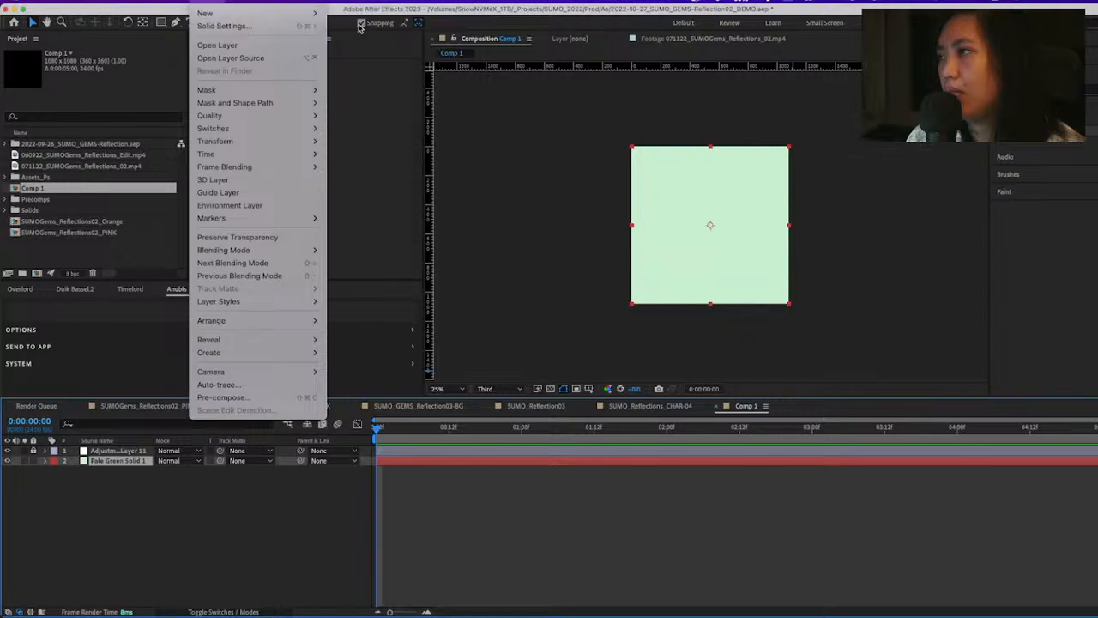
left_click(211, 2)
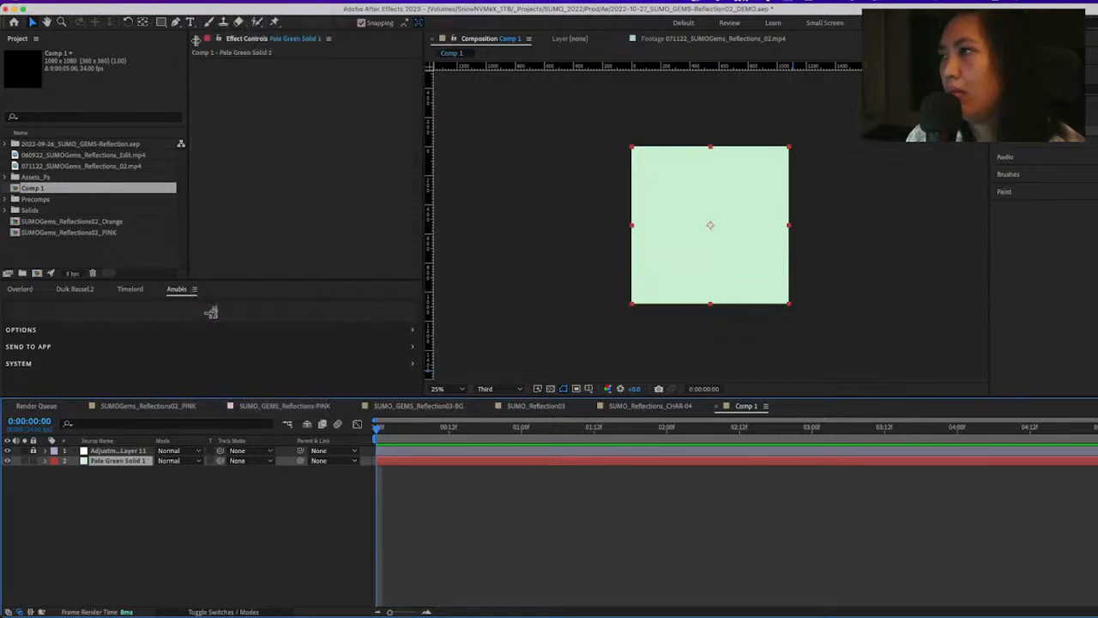
left_click(1042, 88)
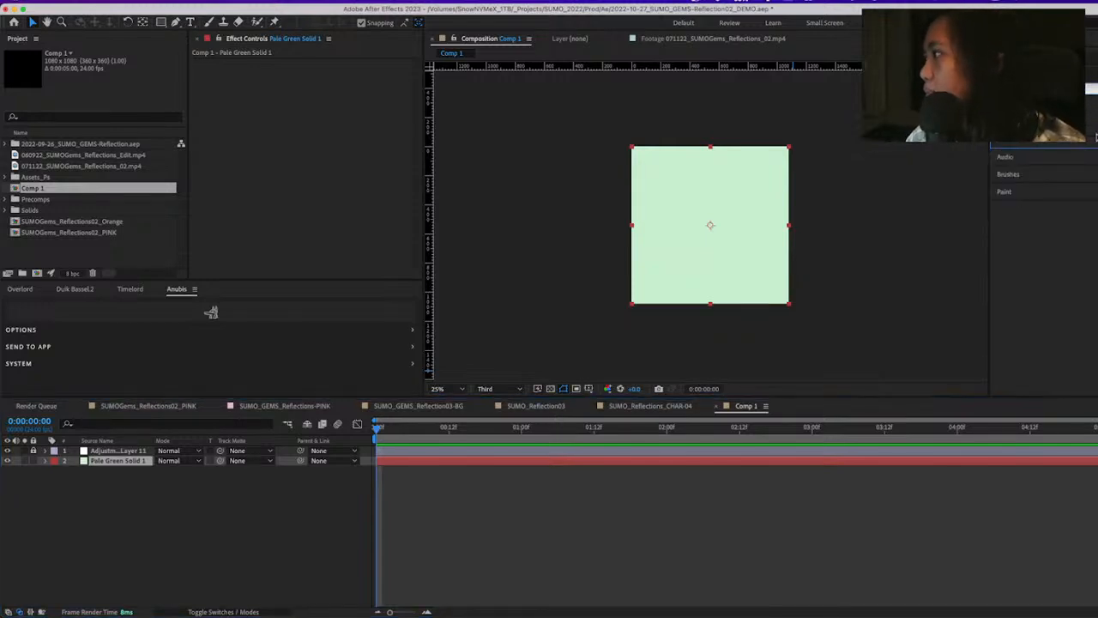
double_click(1037, 111)
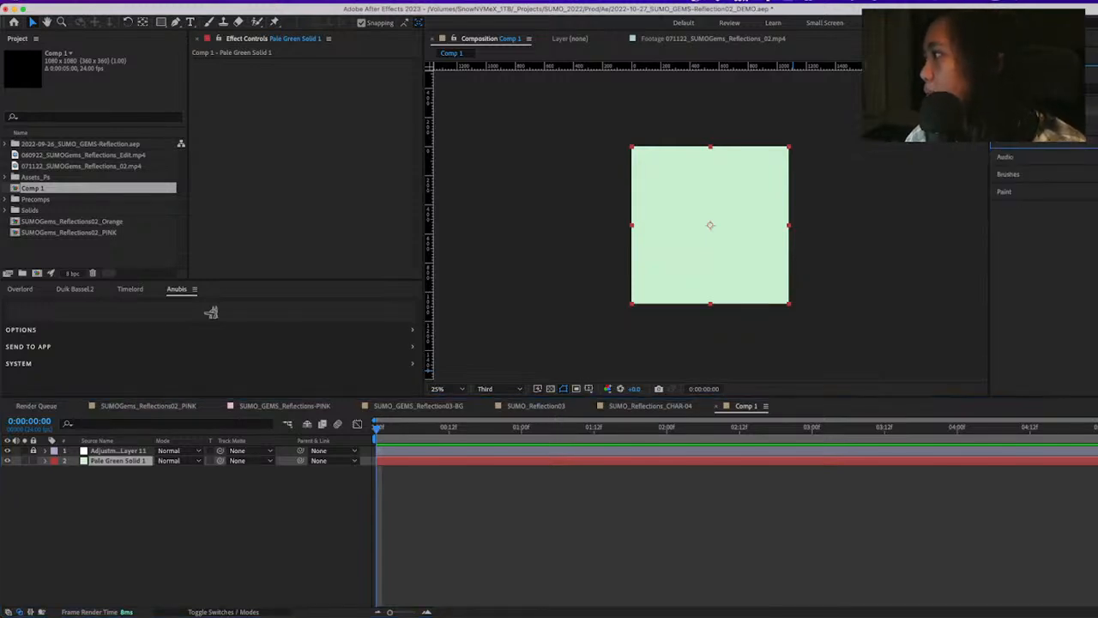
left_click(571, 297)
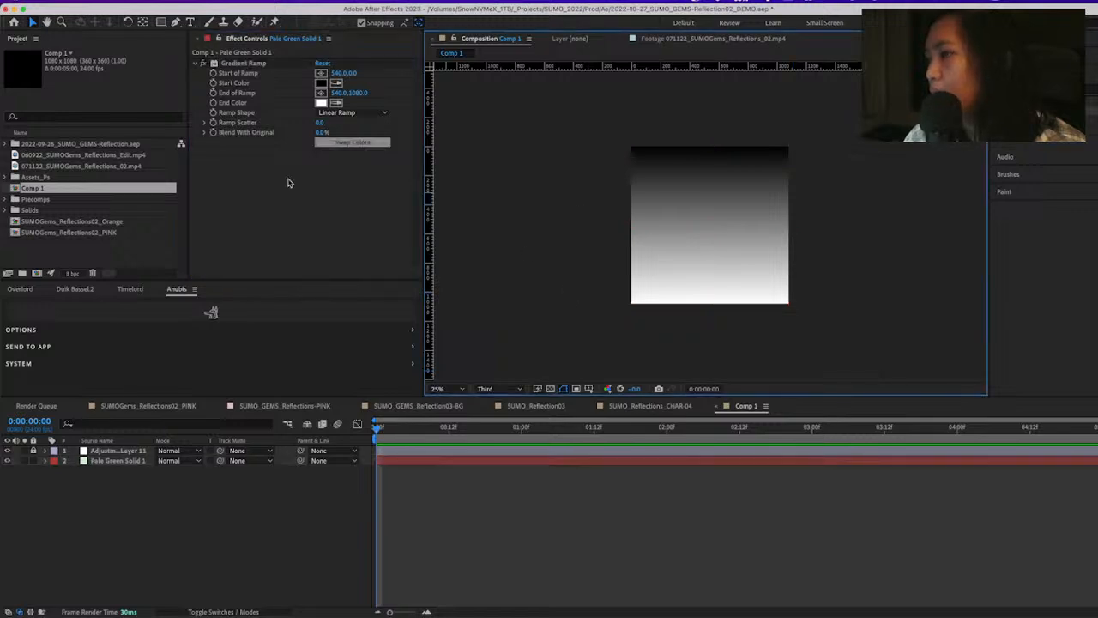
Unlock the adjustment layer, checking the two layers by briefly toggling solo and the solid's visibility
left_click(113, 461)
left_click(26, 451)
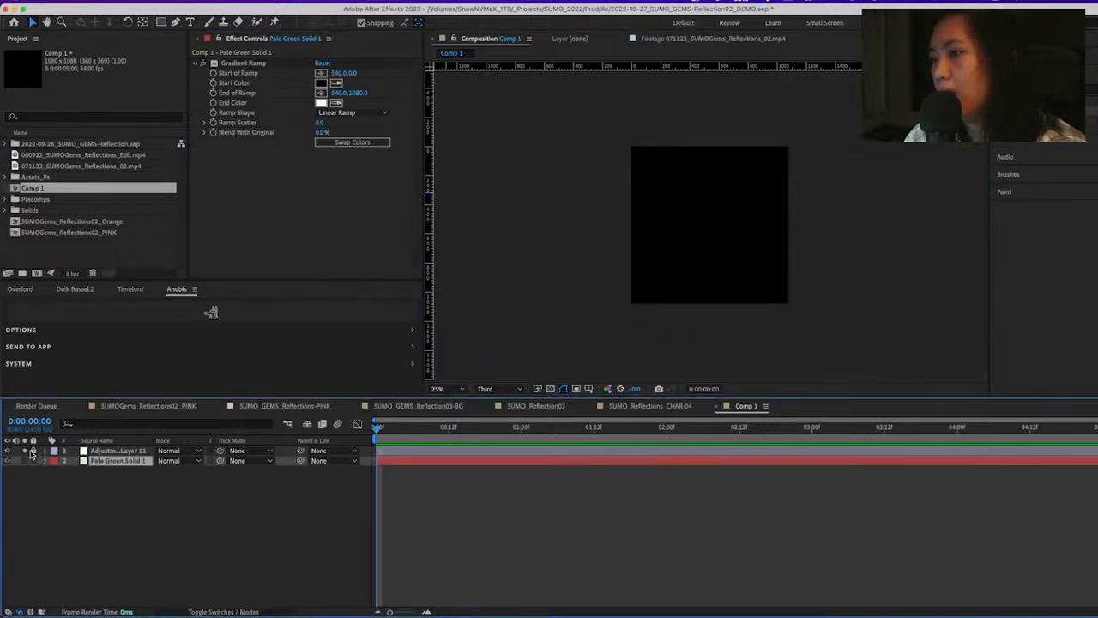
left_click(26, 451)
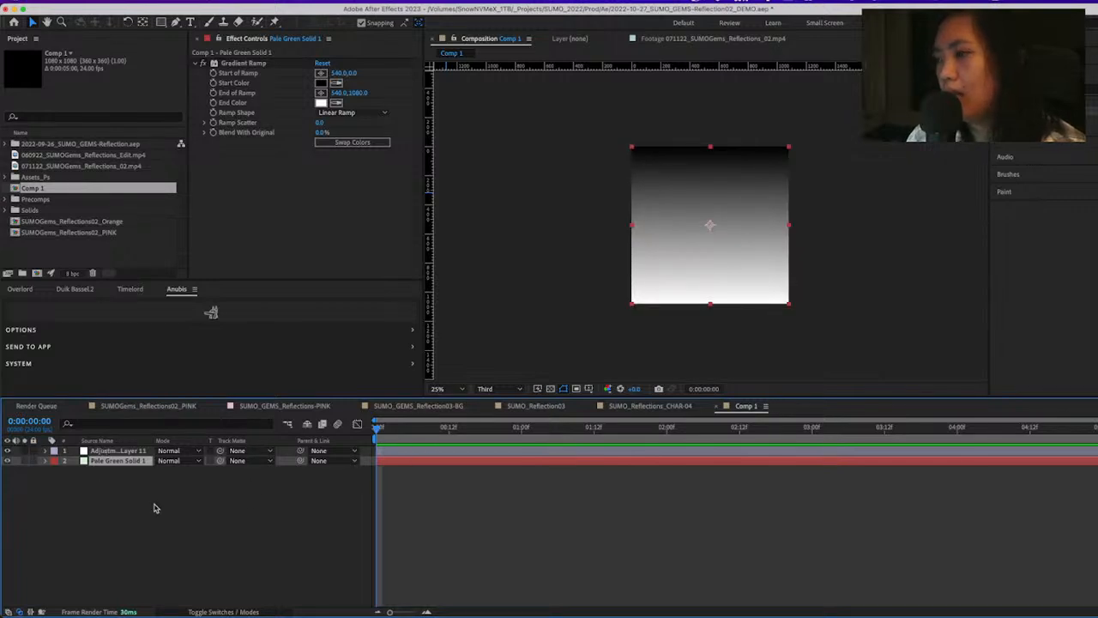
left_click(155, 509)
left_click(117, 461)
left_click(8, 461)
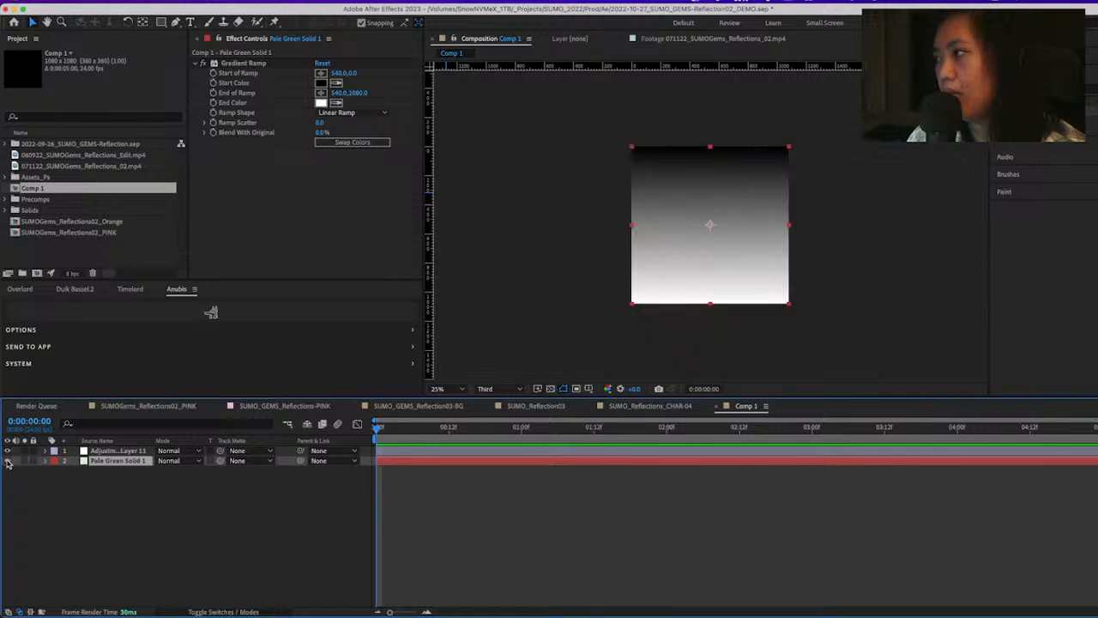
left_click(8, 460)
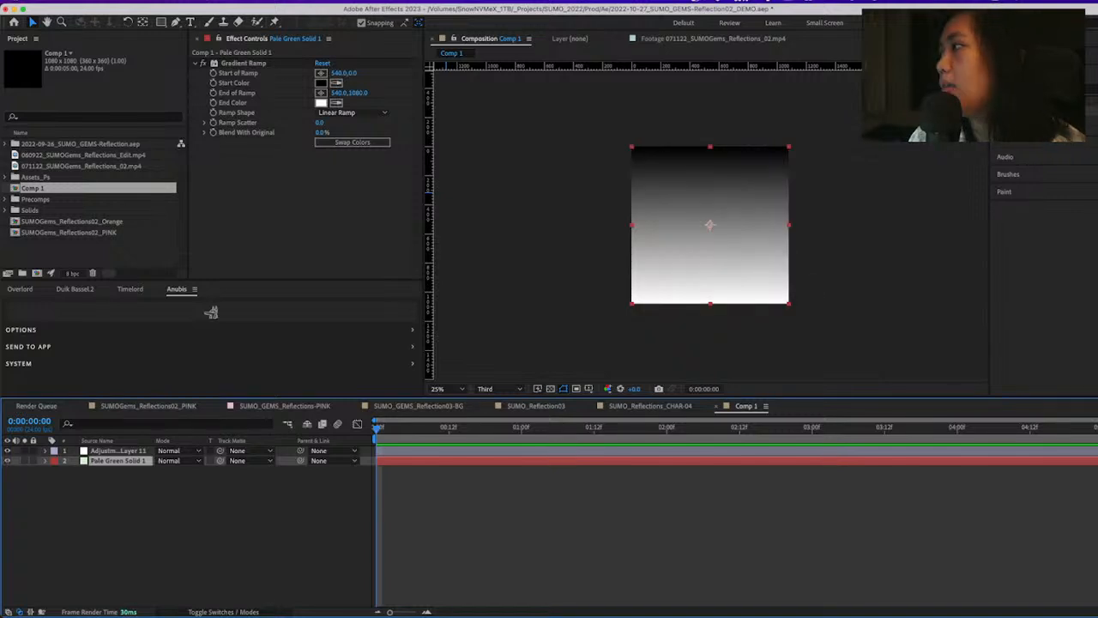
Search the effects for "toner" and apply CC Toner to the pale green solid
left_click(1043, 89)
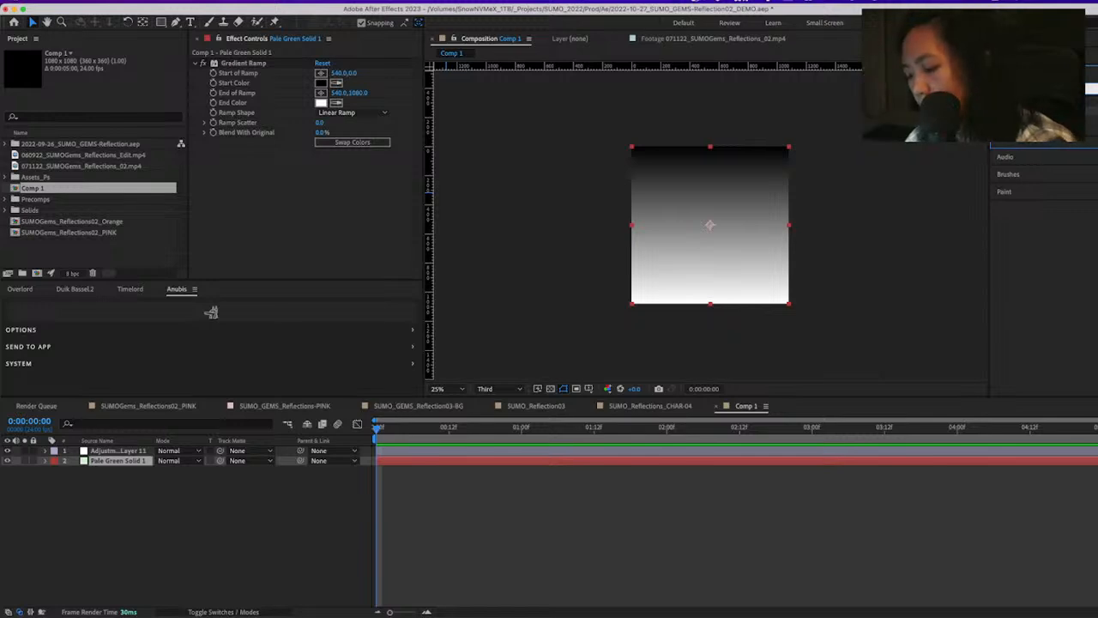
type("ton")
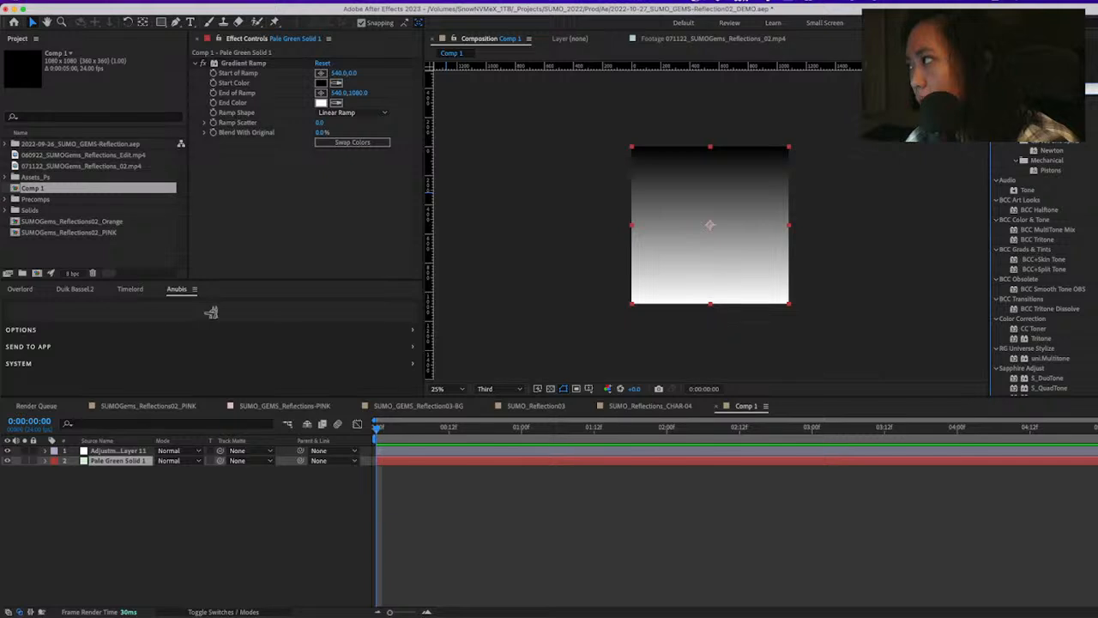
type("er")
double_click(1048, 112)
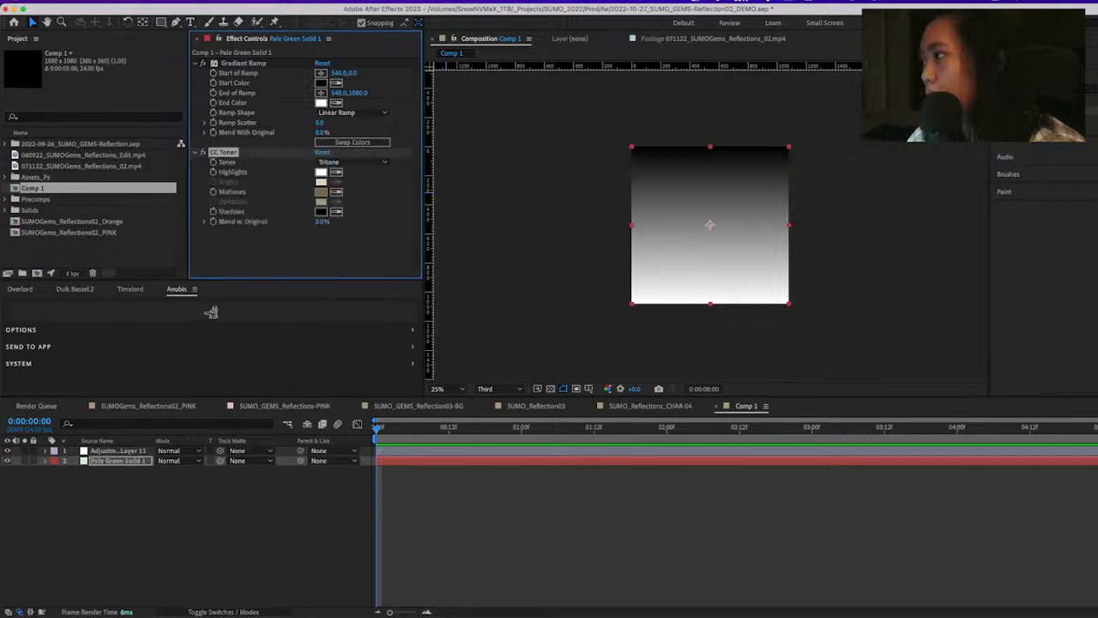
Link the solid's CC Toner Midtones to the Color Control color on the adjustment layer, and collapse the solid's properties
left_click(45, 461)
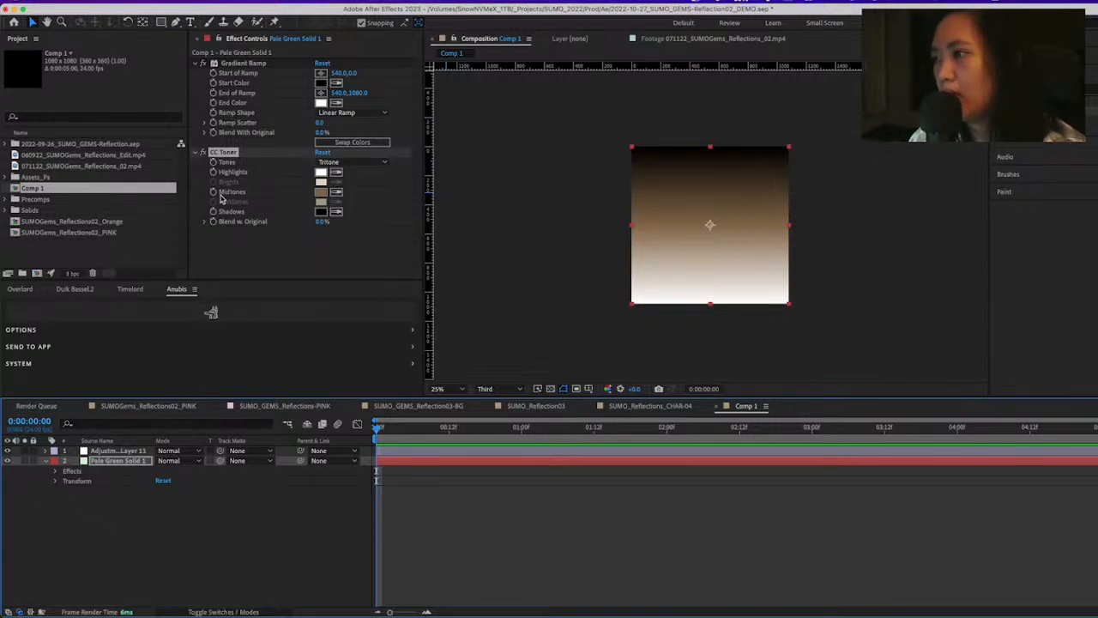
double_click(223, 195)
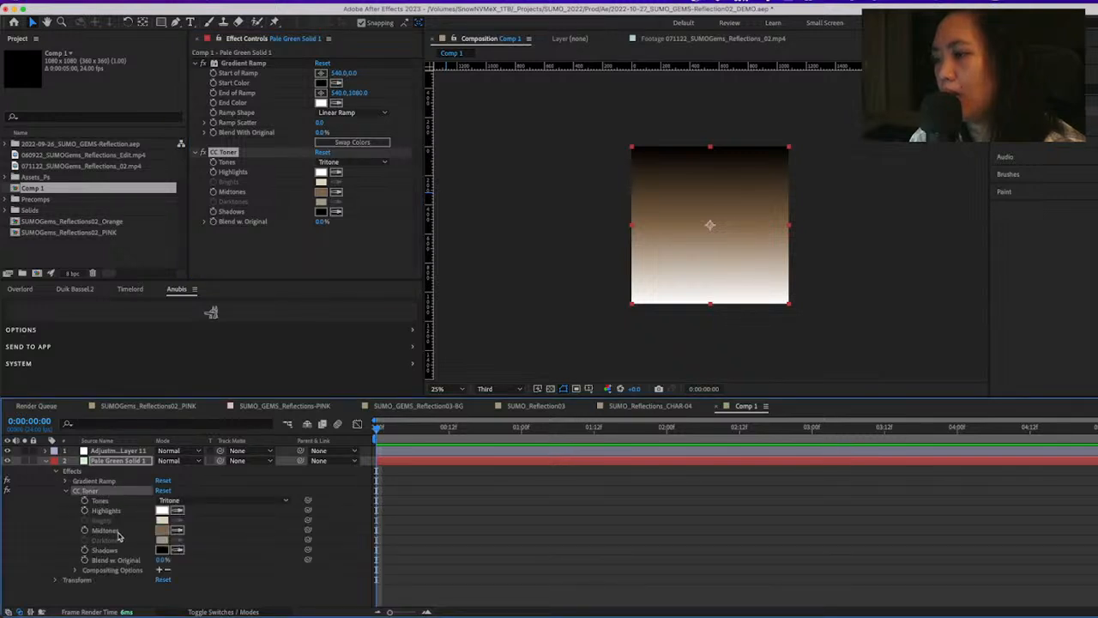
left_click(106, 534)
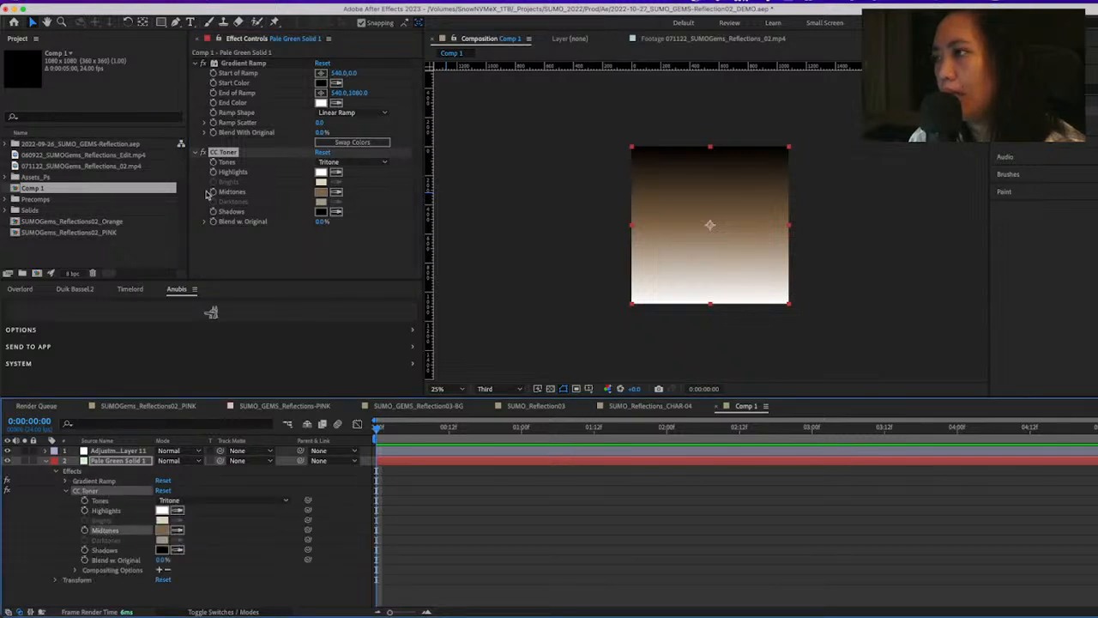
left_click(118, 452)
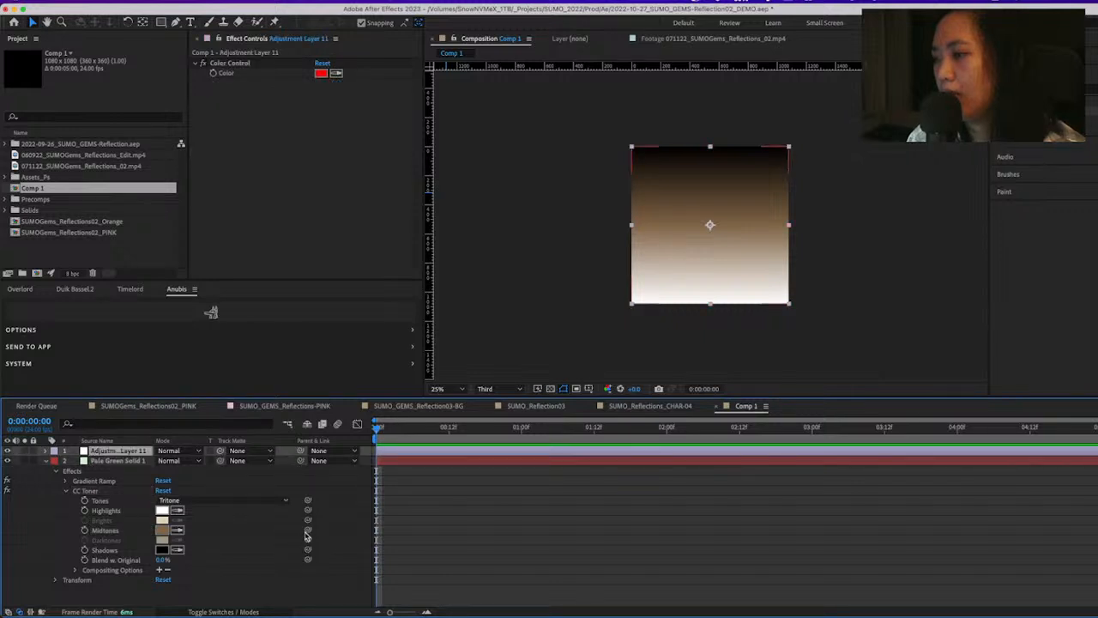
left_click_drag(307, 529, 254, 75)
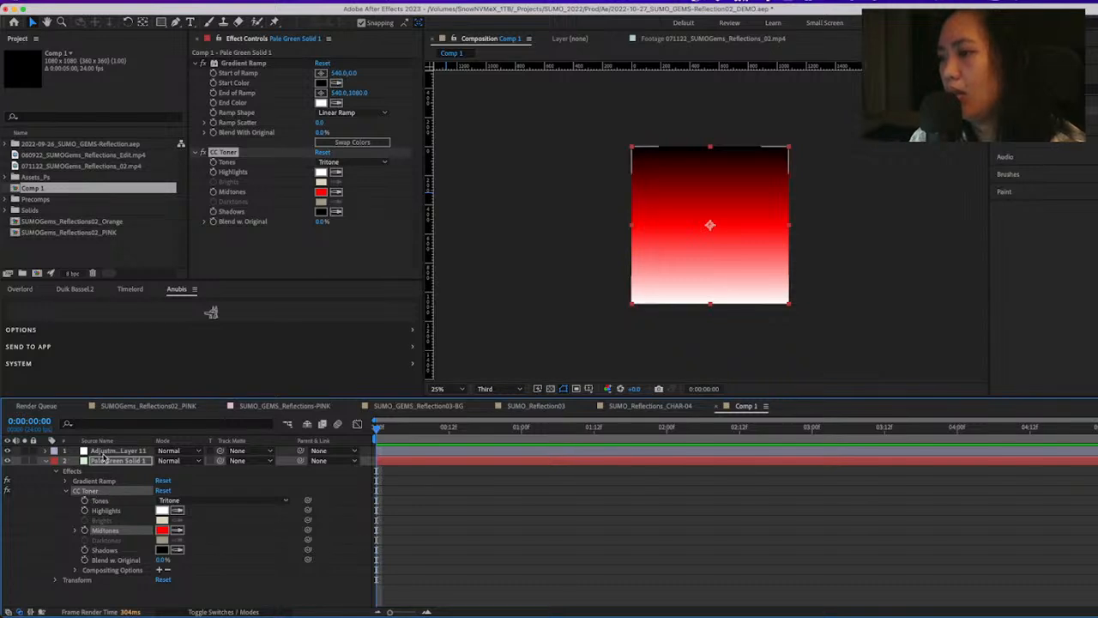
left_click(45, 461)
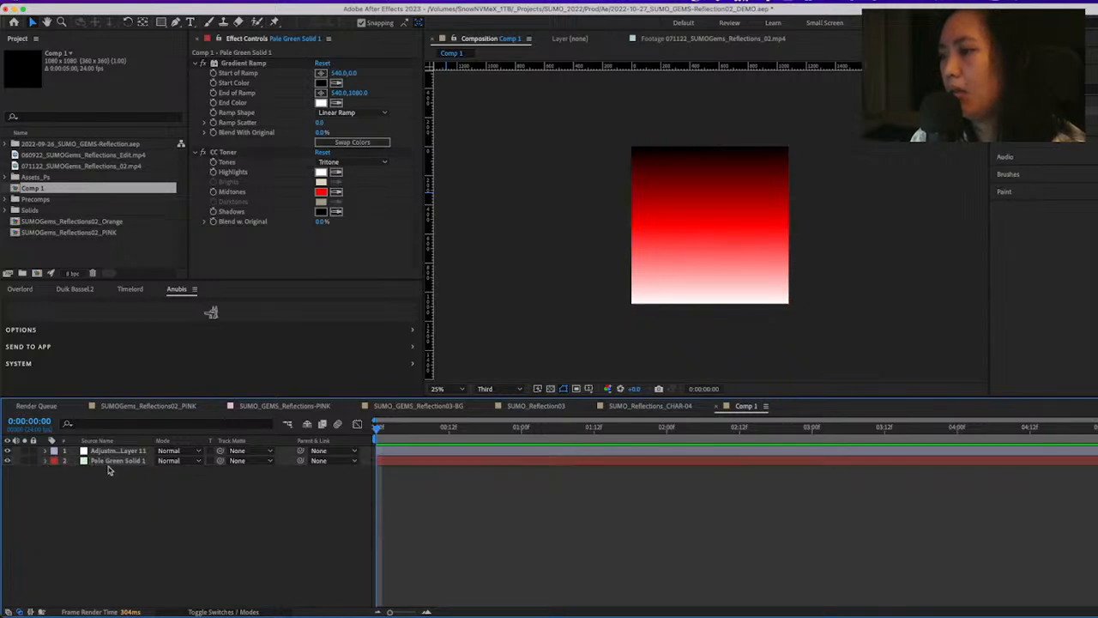
left_click(117, 453)
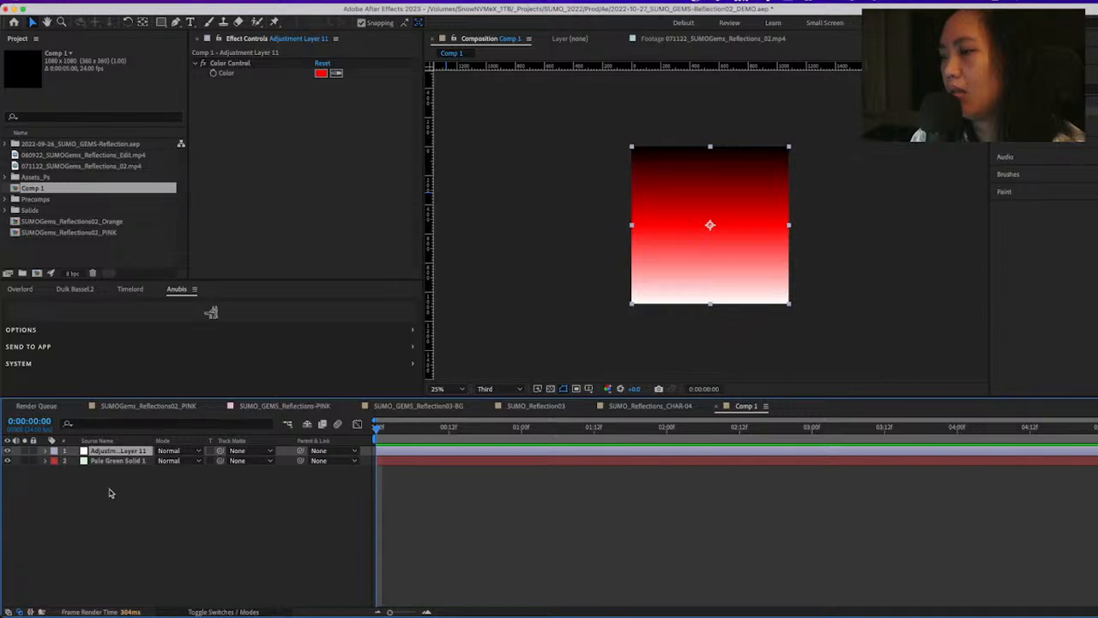
left_click(112, 462)
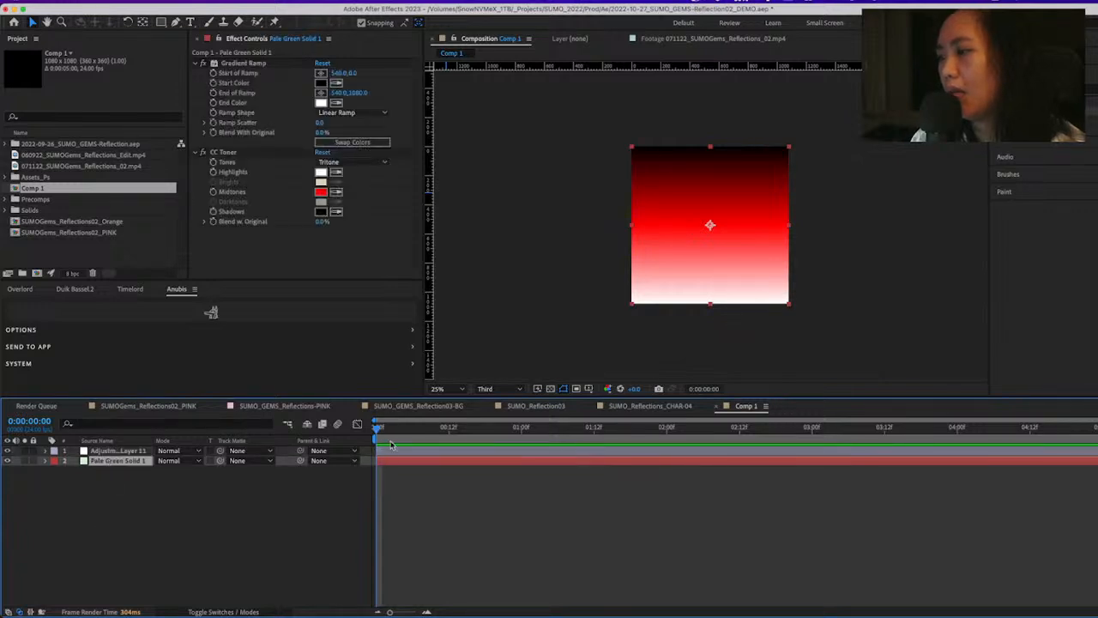
left_click(165, 481)
left_click(652, 262)
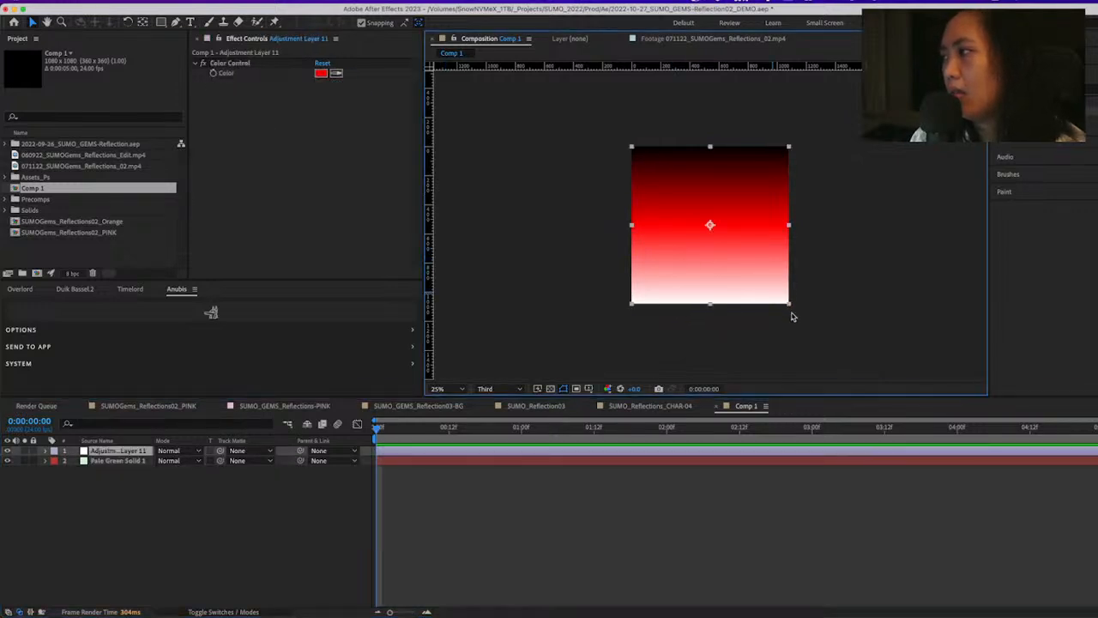
left_click_drag(787, 304, 750, 264)
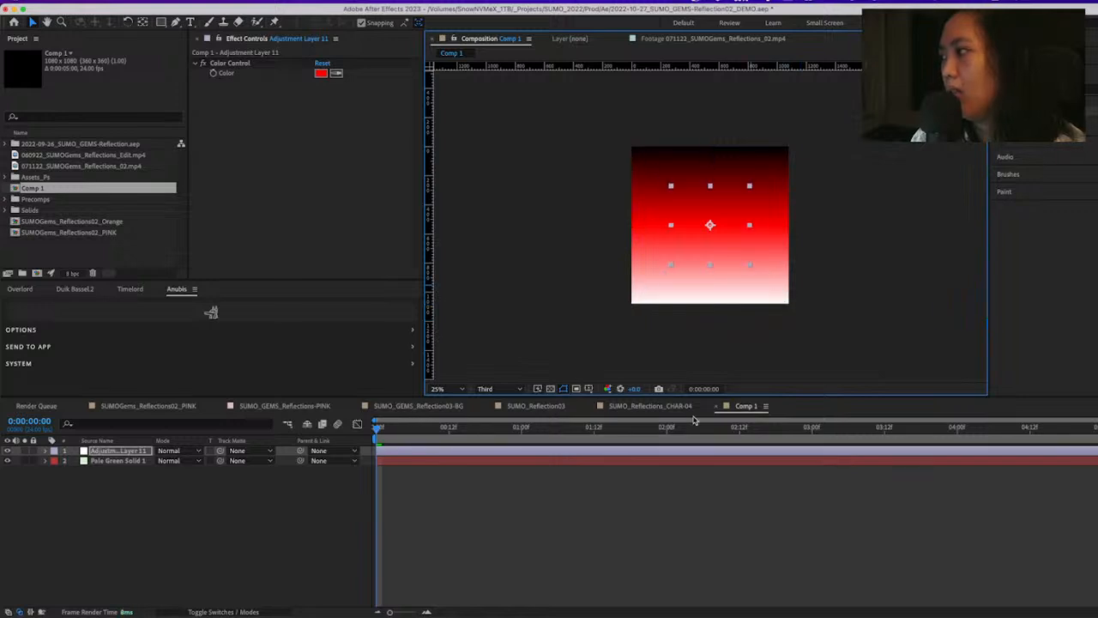
key("super+z")
left_click(584, 507)
Scale the gradient solid down to about a third of its size and duplicate it twice, spreading the three squares apart
left_click(103, 451)
left_click(98, 461)
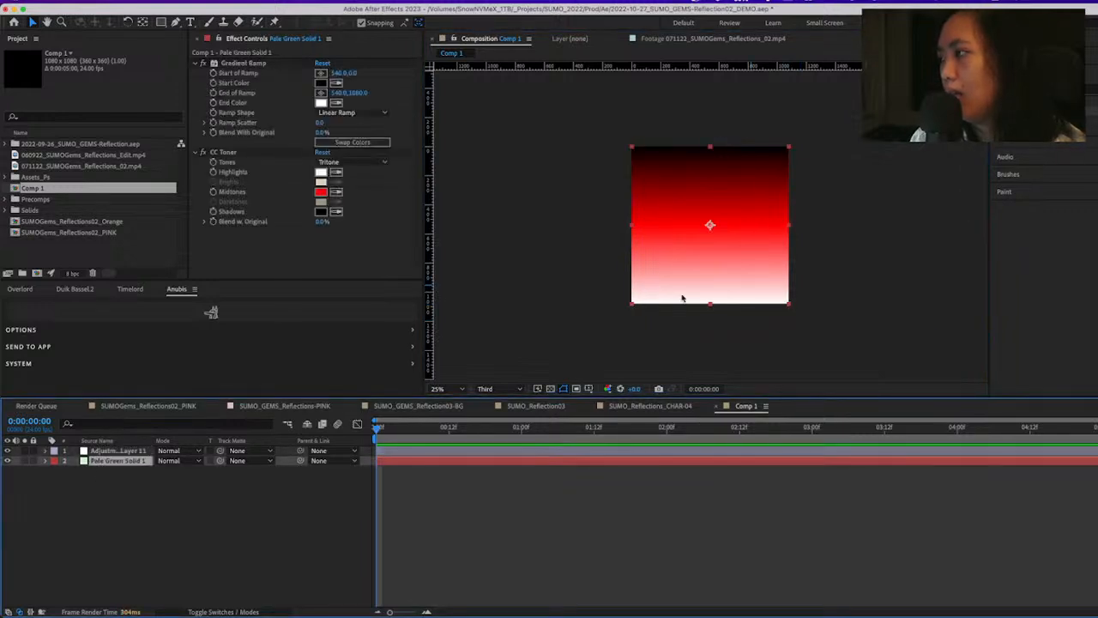
left_click_drag(790, 308, 654, 264)
key("super+d")
left_click(118, 460)
key("super+d")
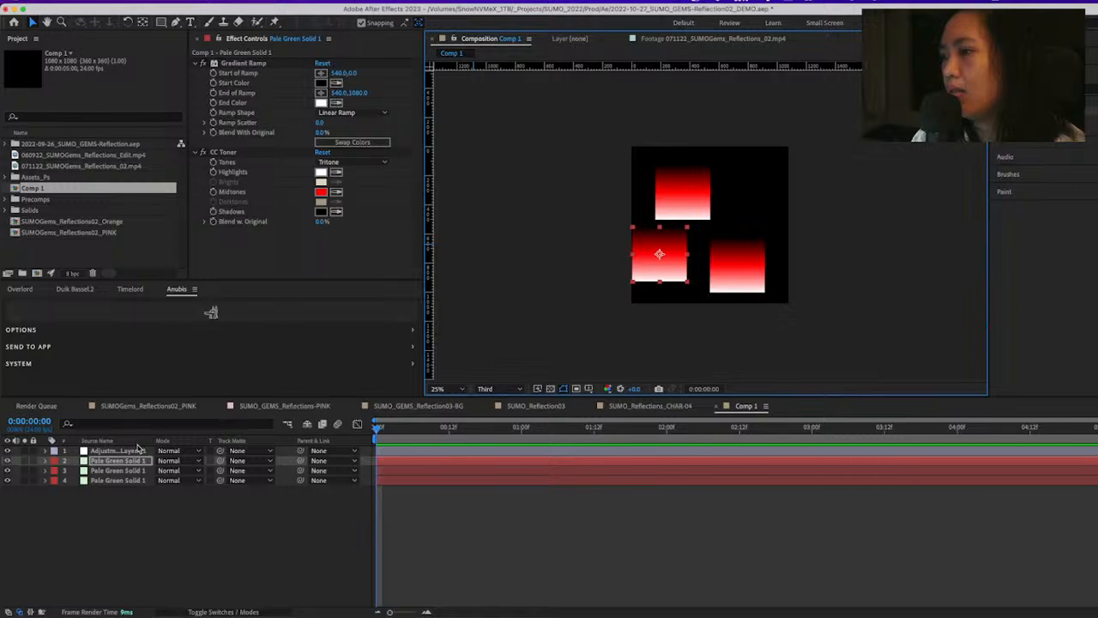
Try another hue for the adjustment layer's Color Control color and discard the change
left_click(128, 450)
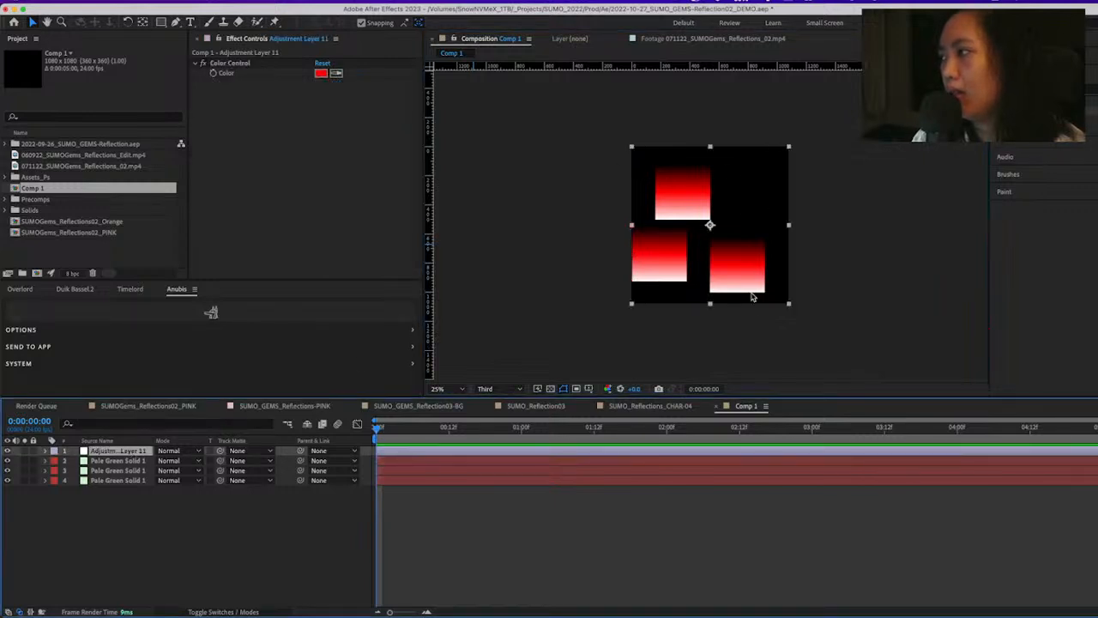
left_click(321, 74)
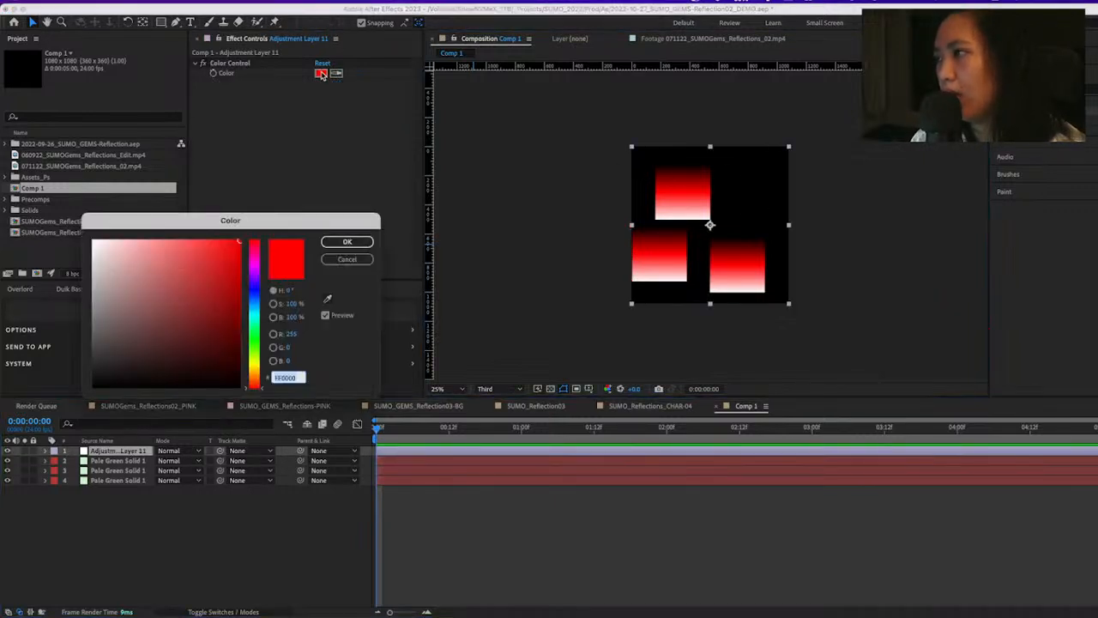
mouse_move(252, 329)
left_mouse_down()
mouse_move(147, 307)
mouse_move(132, 274)
mouse_move(150, 337)
mouse_move(240, 309)
left_mouse_up()
left_click(348, 260)
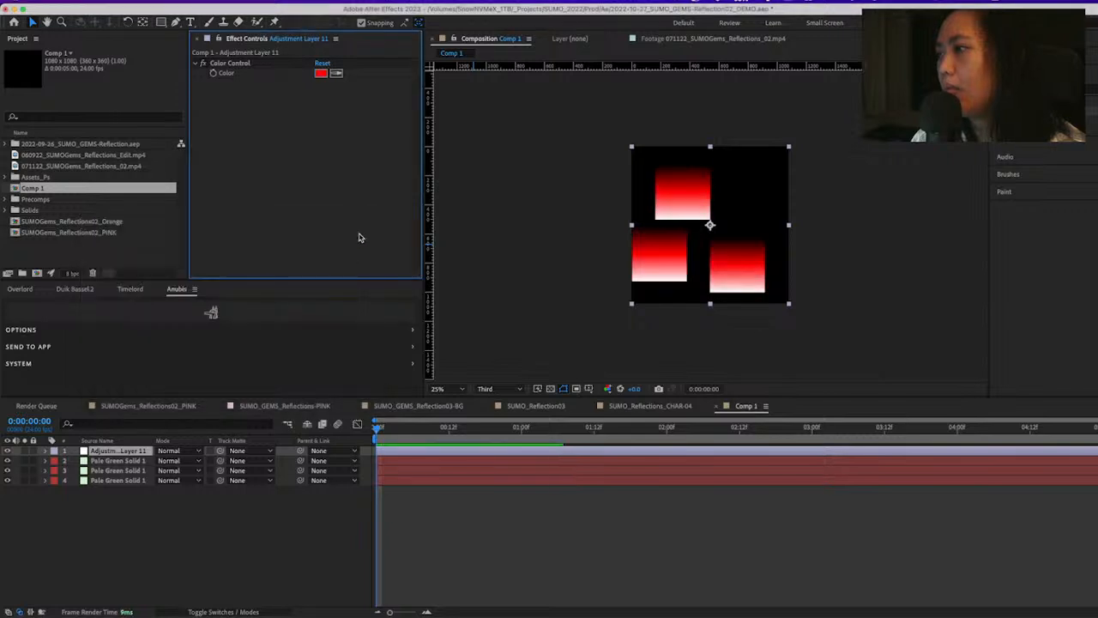
Duplicate the Color Control effect on the adjustment layer and rename the copy SHADOWS
left_click(243, 65)
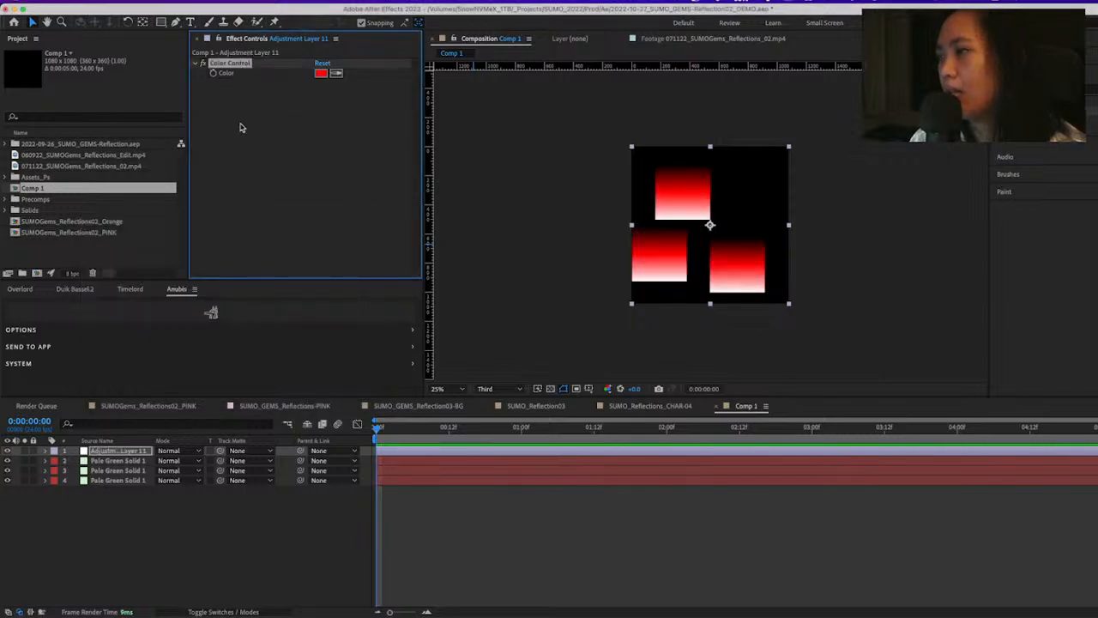
key("ctrl+d")
left_click(325, 151)
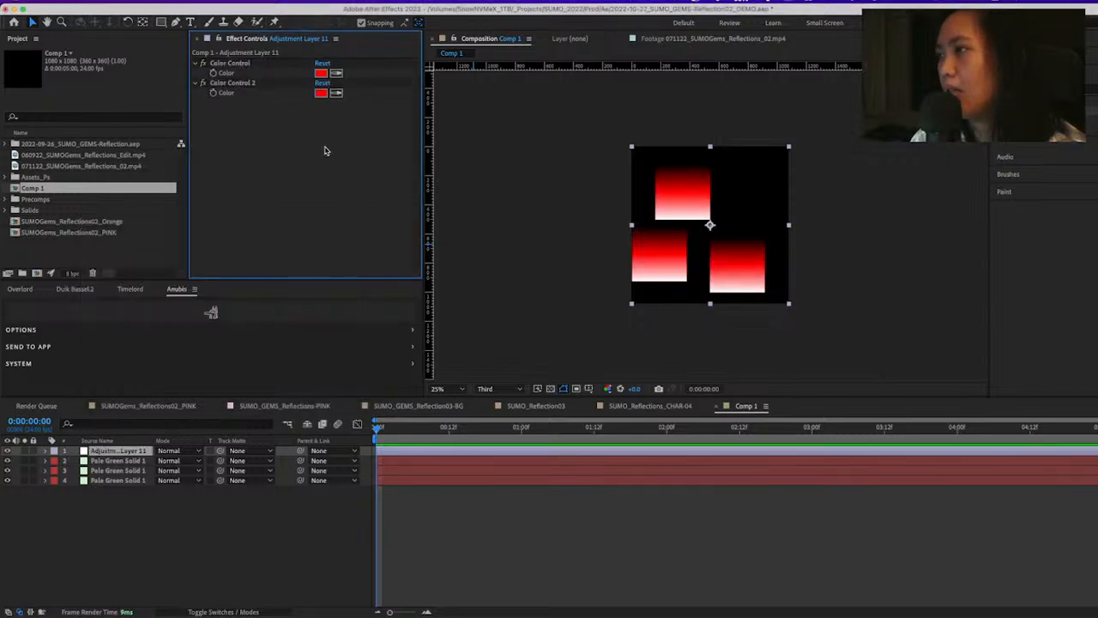
left_click(241, 83)
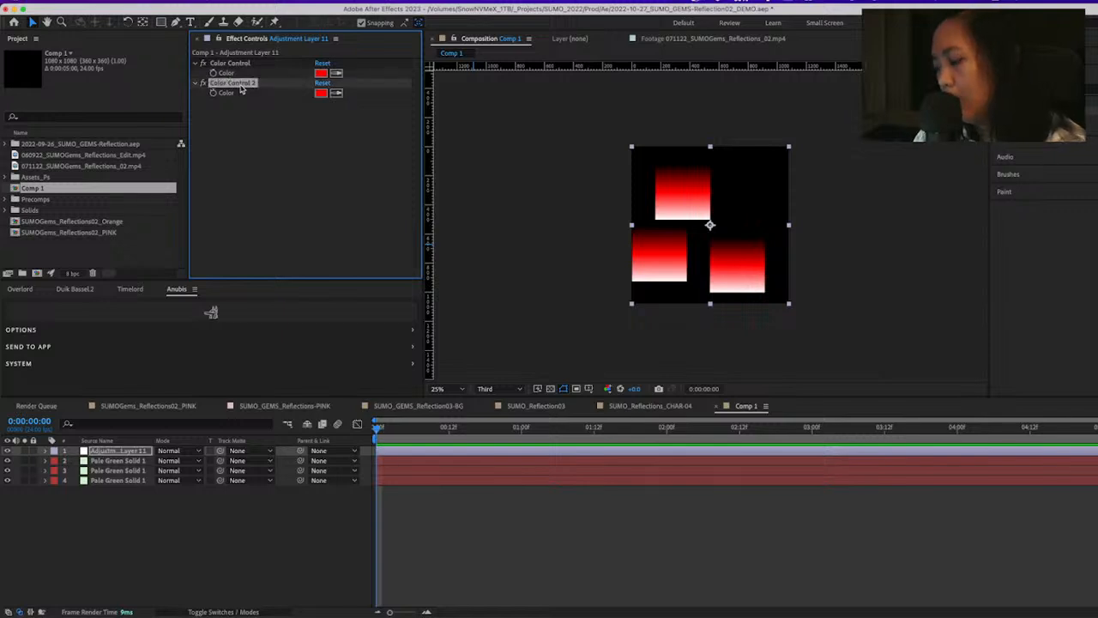
key("Return")
type("SHADOWS")
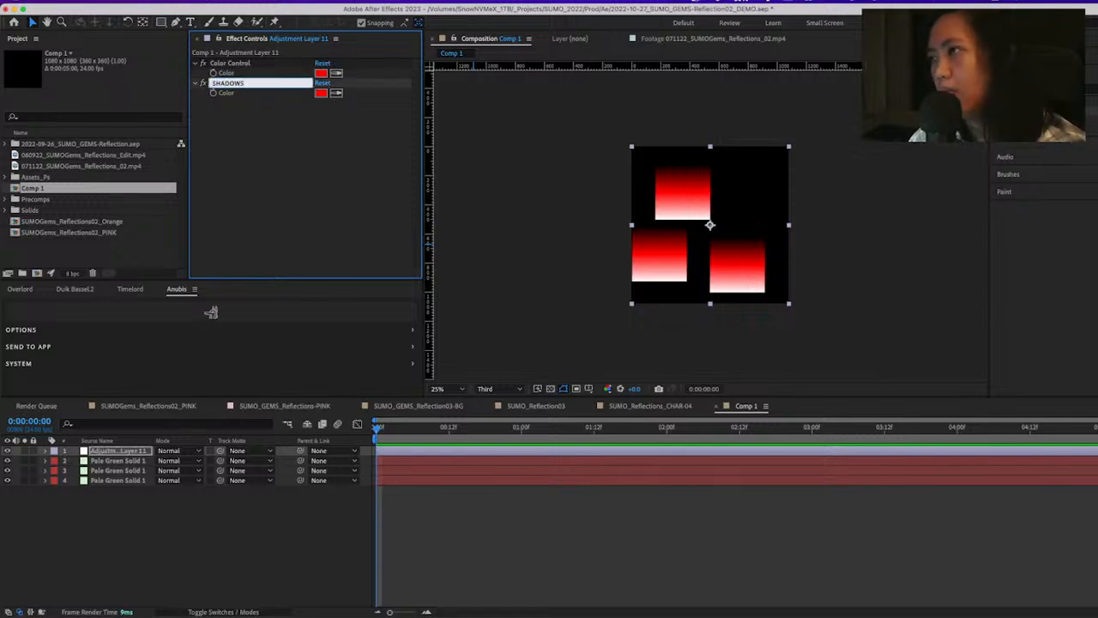
key("Return")
Rename the original Color Control effect MIDTONE
key("Up")
key("Return")
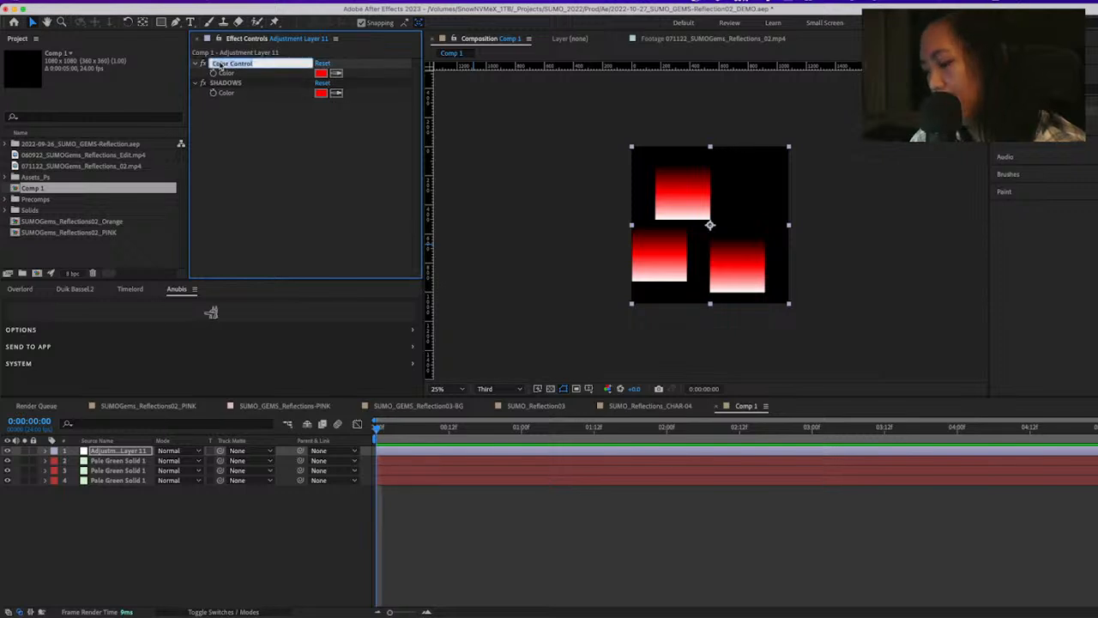
type("MiDTONE")
key("Return")
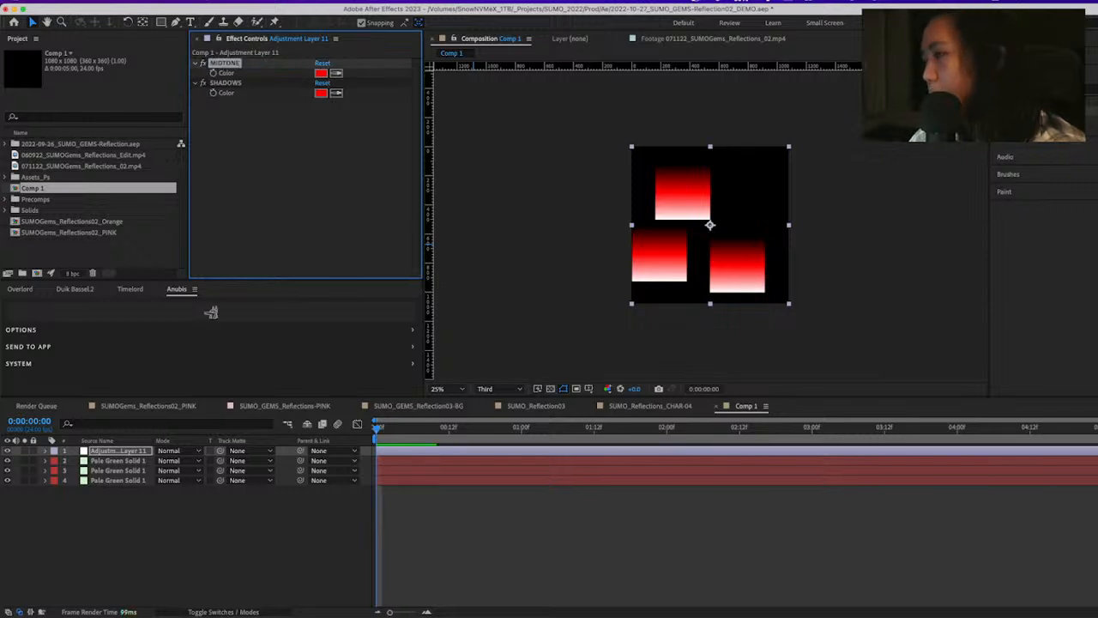
Set the SHADOWS Color Control on the adjustment layer to a dark navy blue
left_click(234, 84)
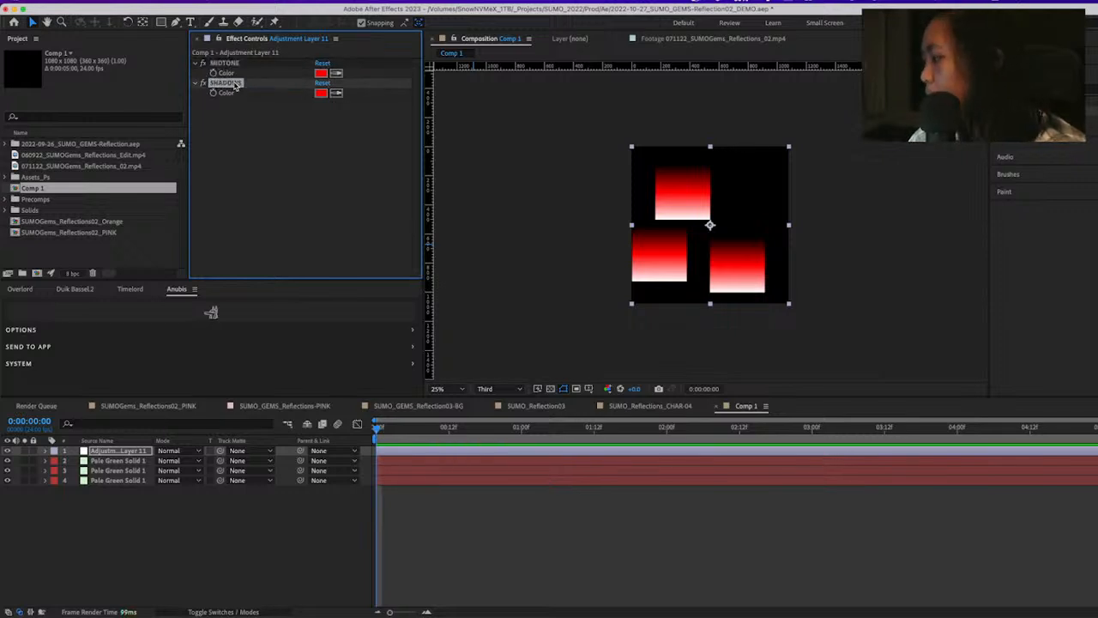
left_click(323, 93)
left_click(225, 370)
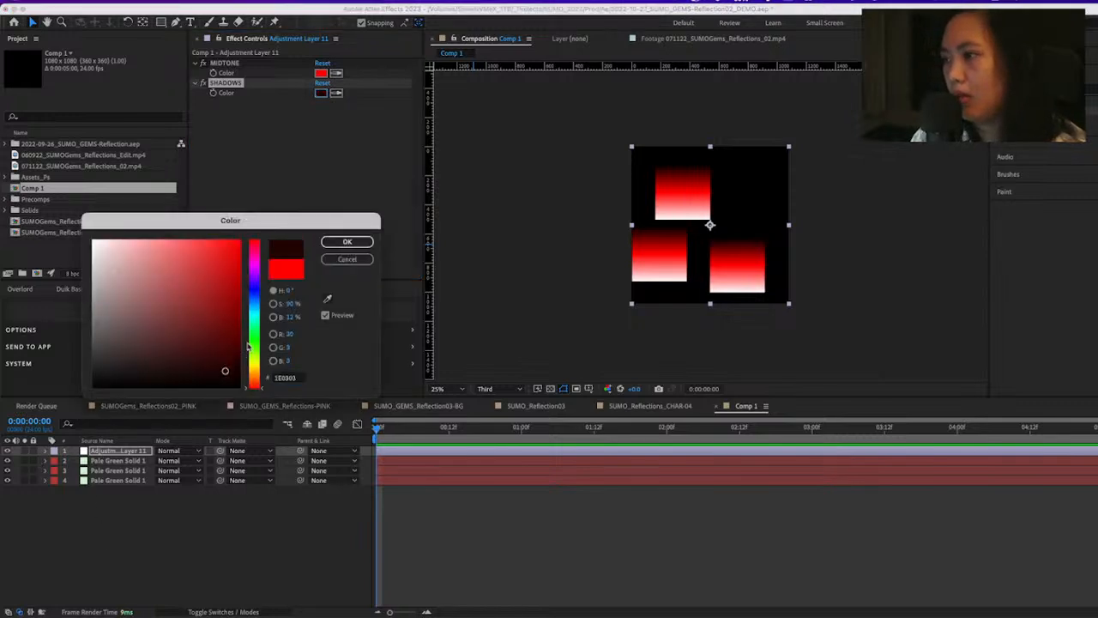
left_click(254, 296)
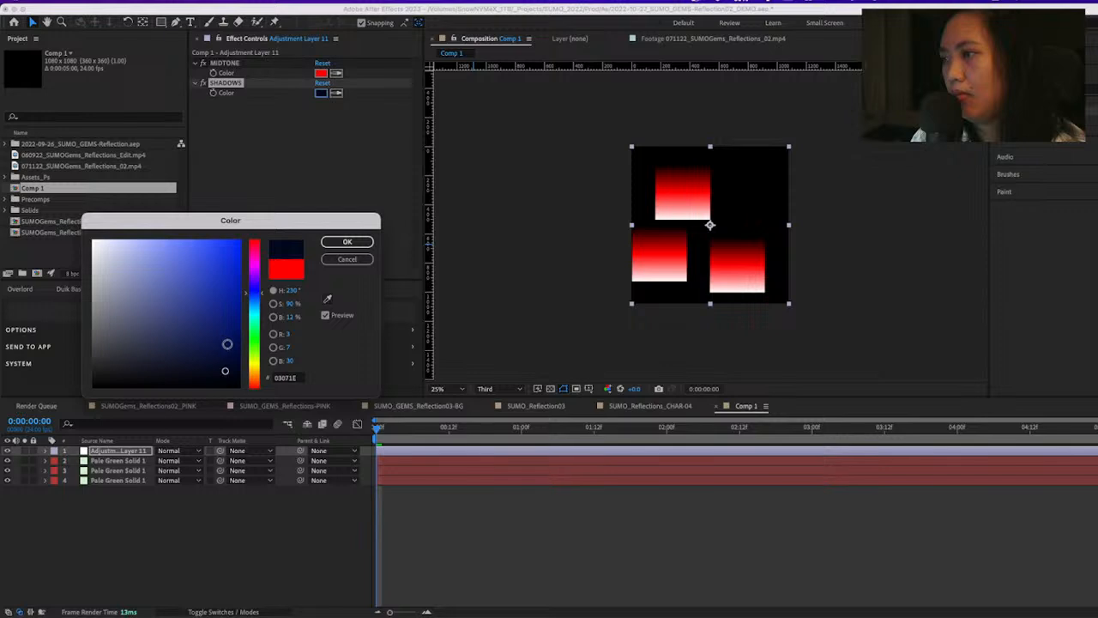
key("Return")
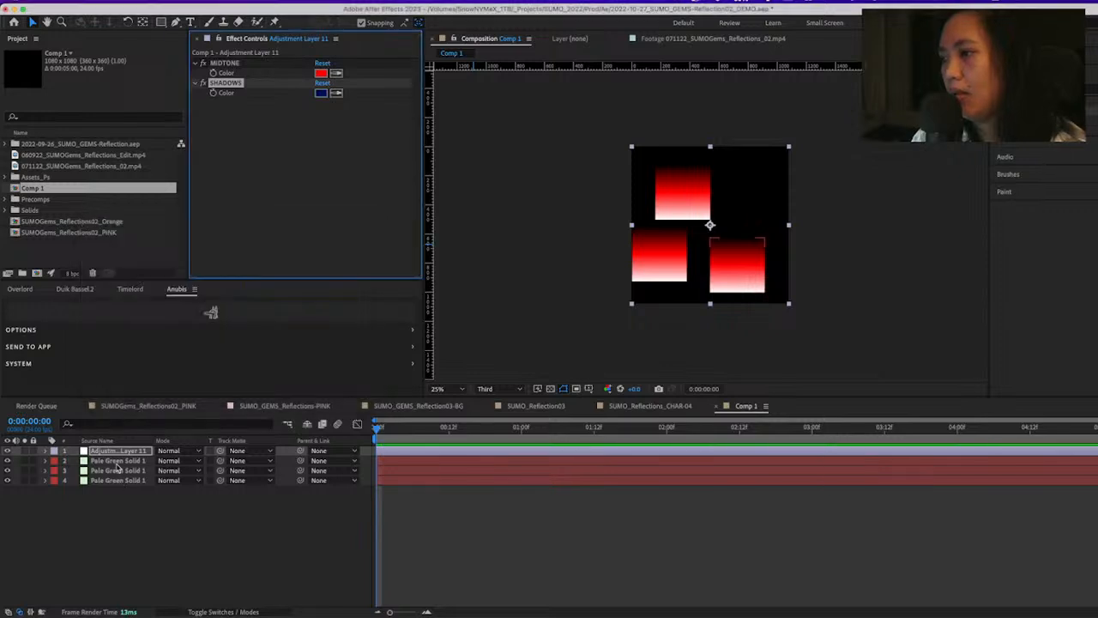
Link the CC Toner Shadows color of the first Pale Green Solid layer to the adjustment layer's SHADOWS color
double_click(119, 461)
left_click(47, 461)
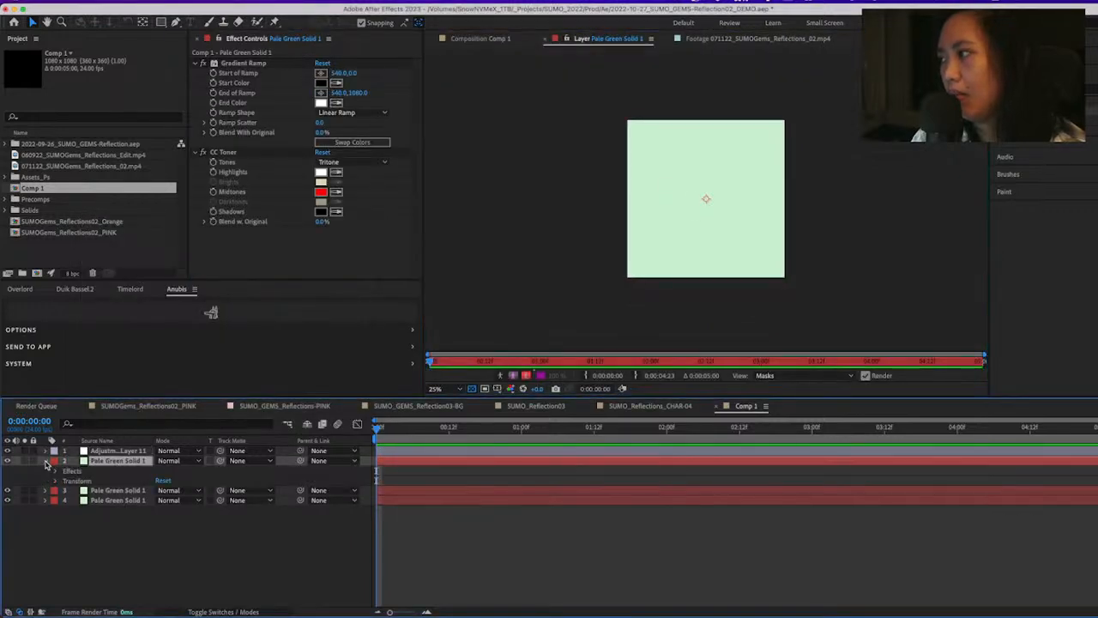
left_click(463, 38)
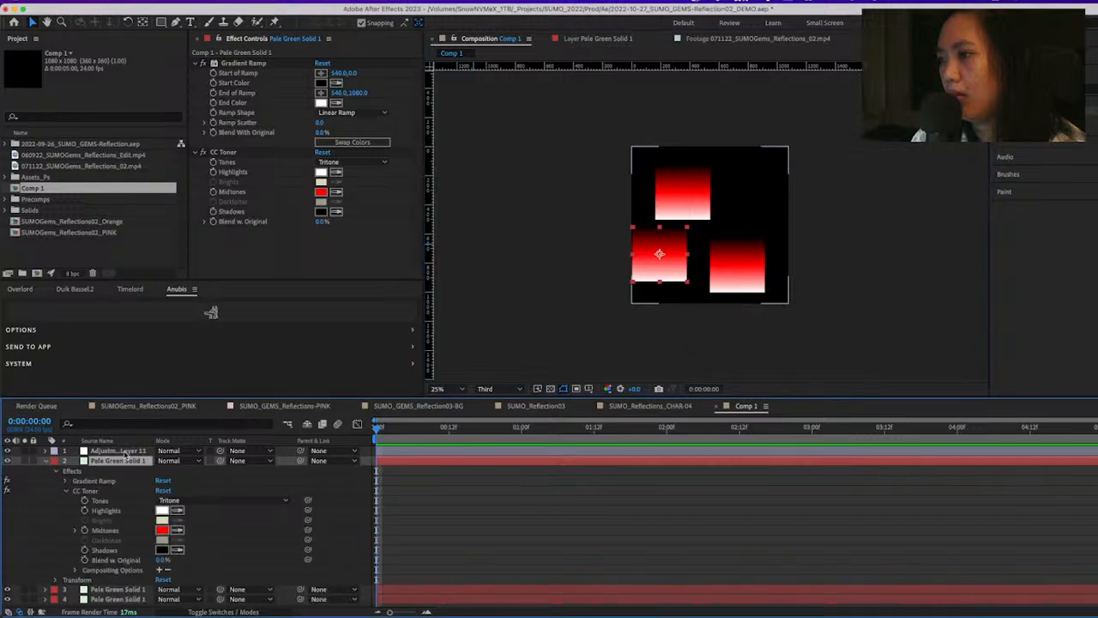
left_click(125, 452)
left_click_drag(308, 531, 241, 96)
left_click(534, 551)
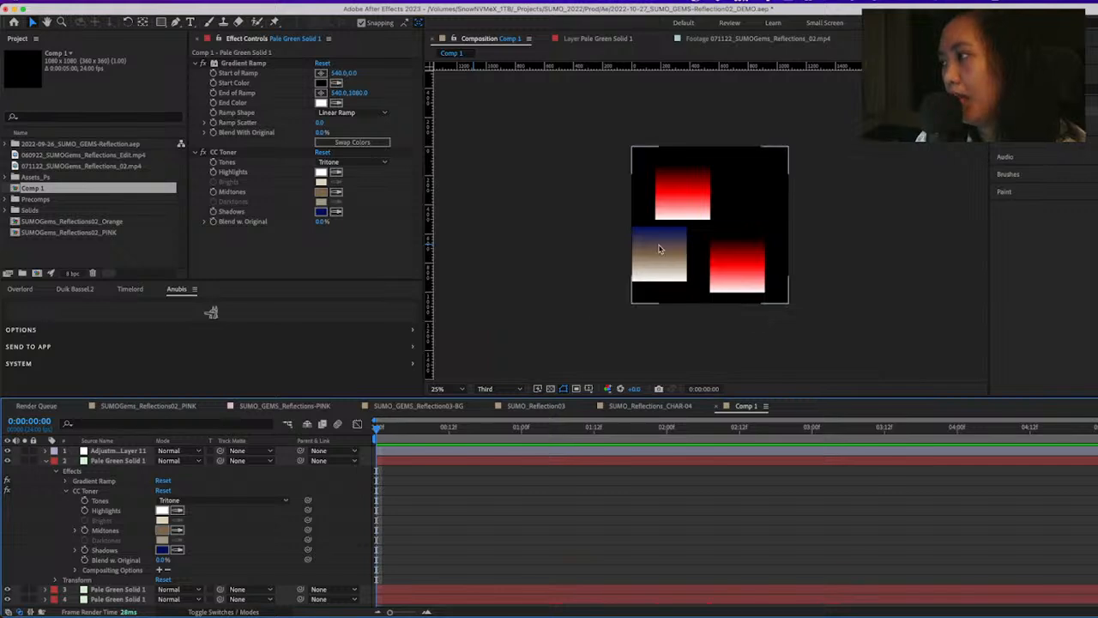
Collapse the linked solid's properties in the timeline and select the SHADOWS effect on the adjustment layer
left_click(120, 453)
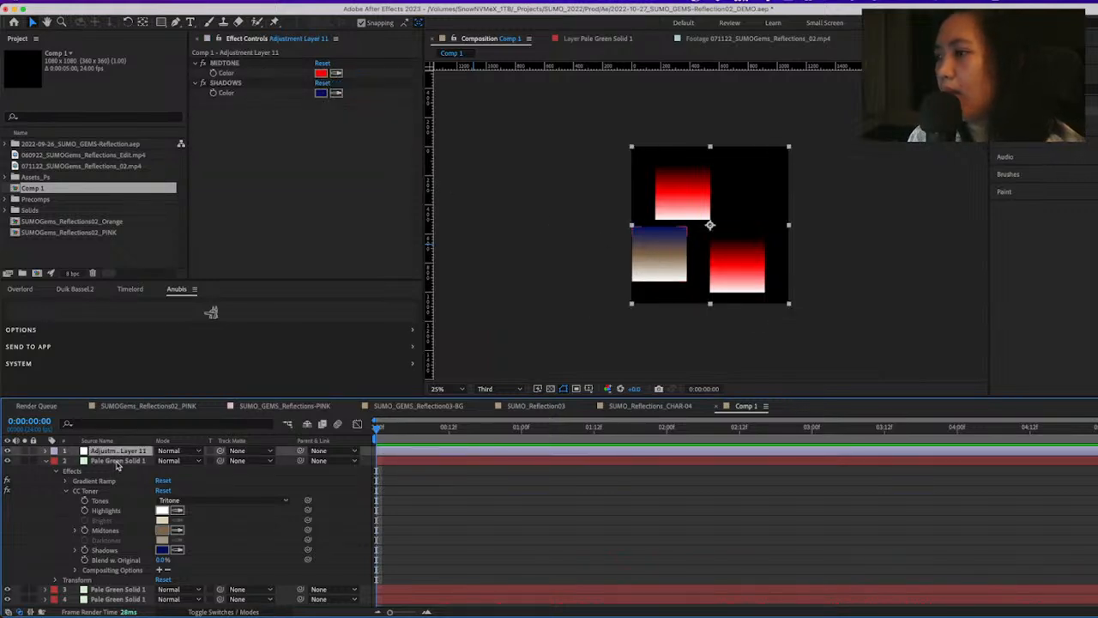
left_click(117, 462)
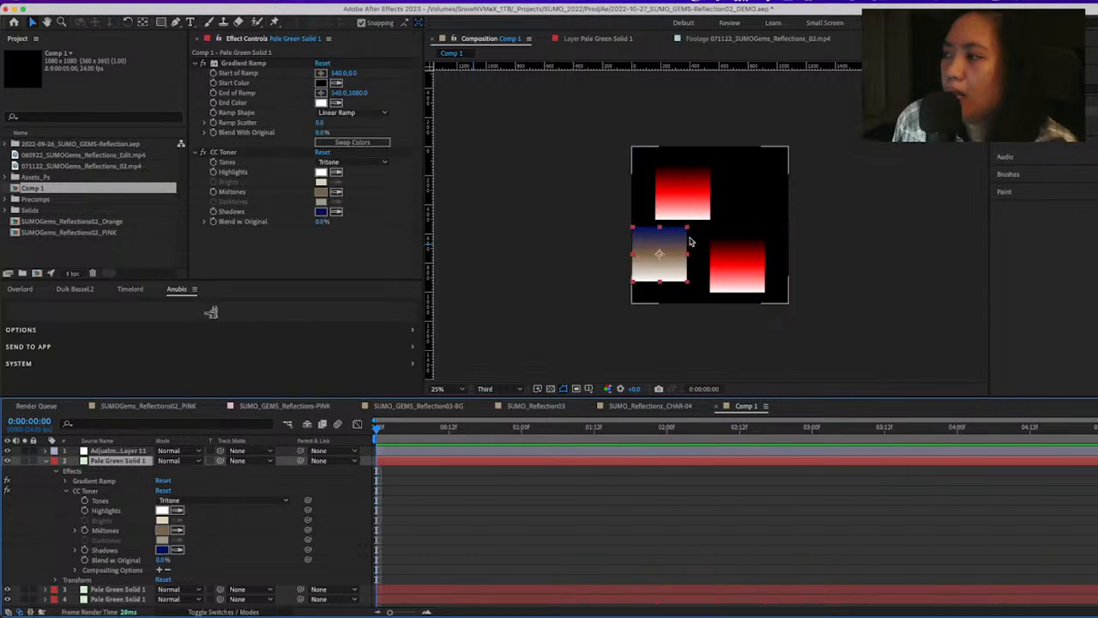
left_click(691, 242)
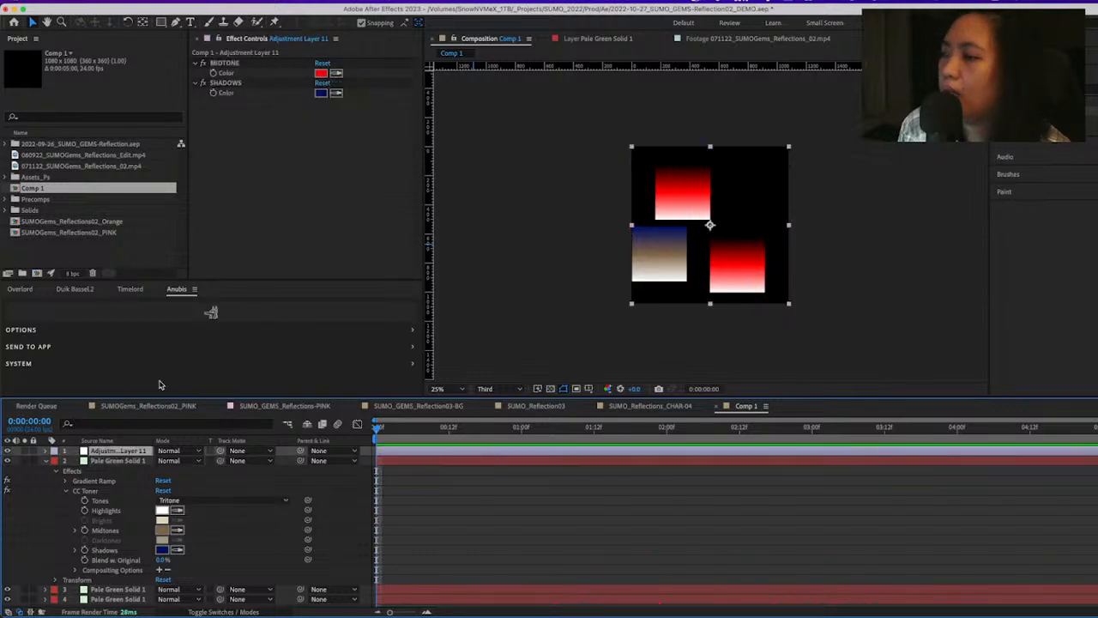
left_click(44, 462)
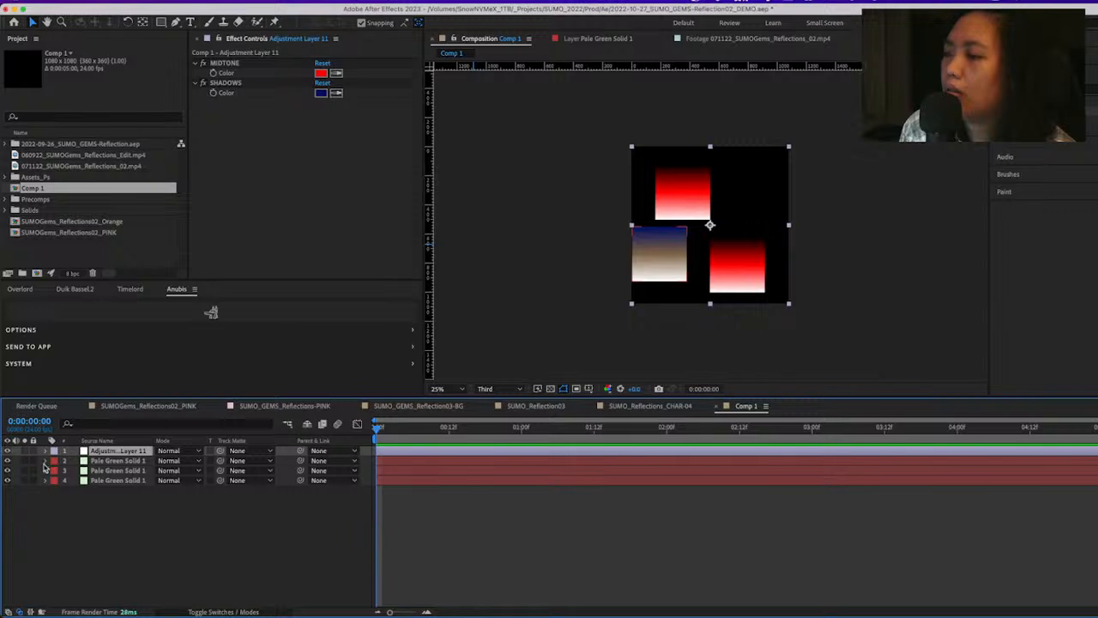
left_click(237, 541)
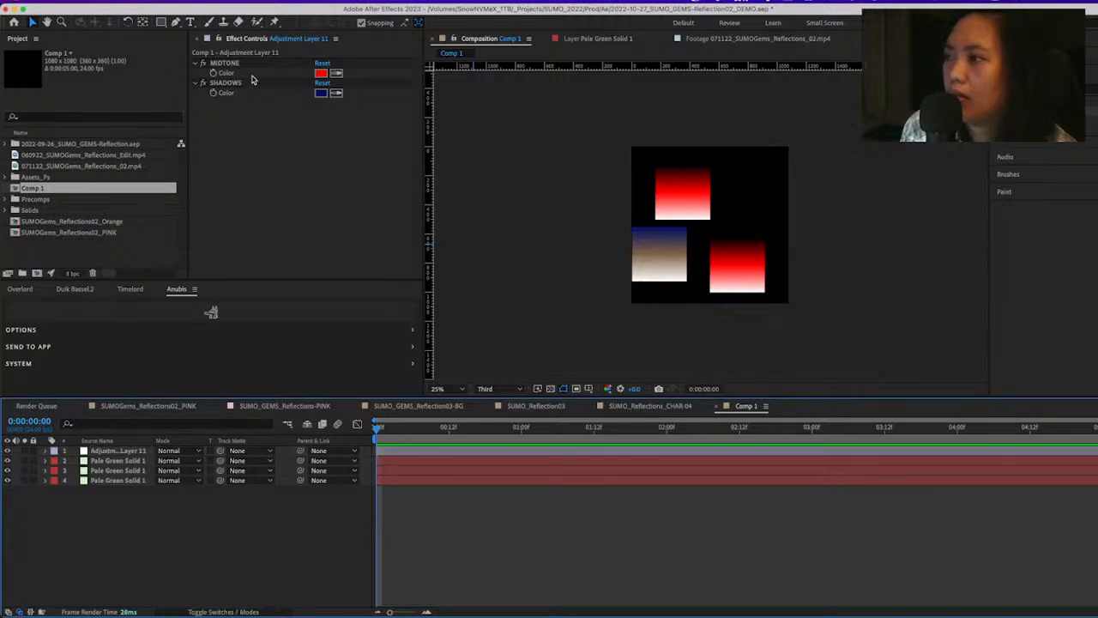
left_click(233, 84)
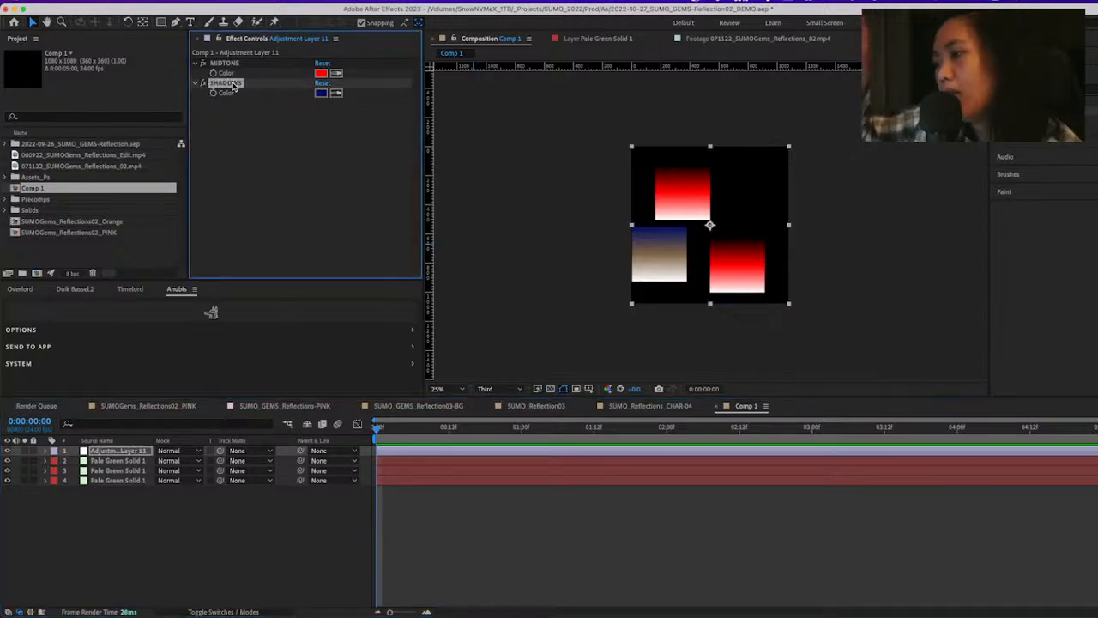
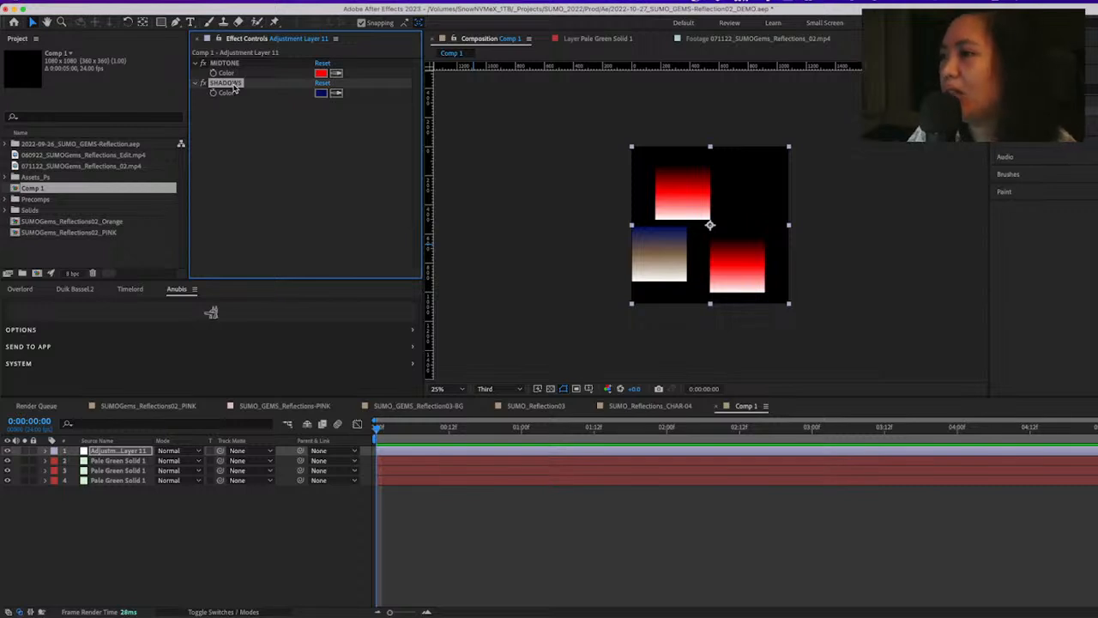
Switch to the SUMOGems_Reflections02_PINK composition and preview the profile shot at 0:00:04:28
left_click(487, 572)
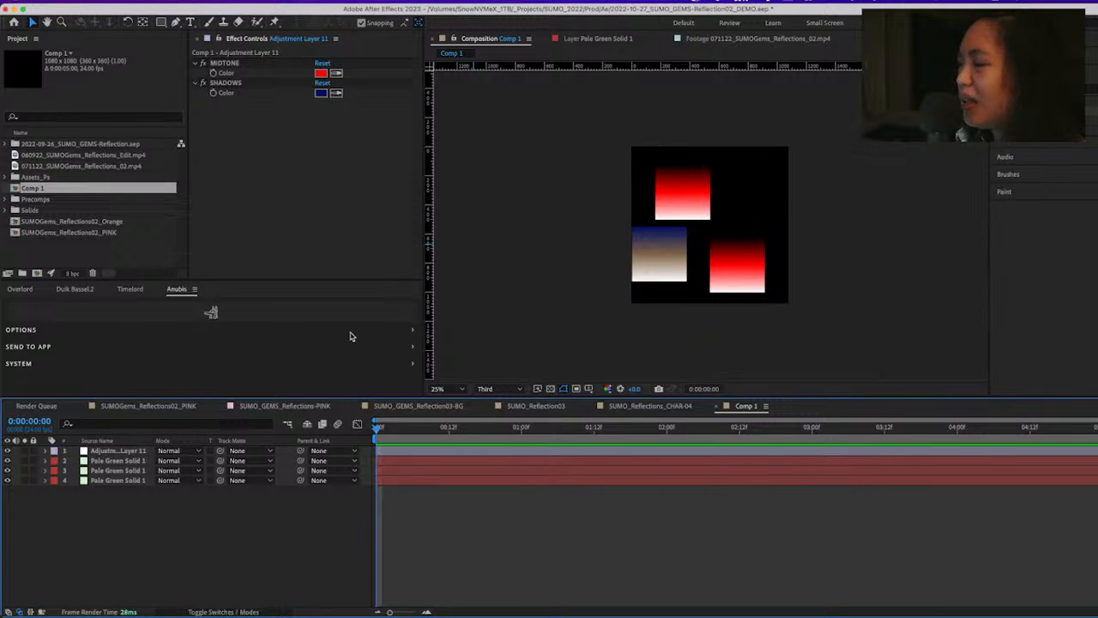
left_click(224, 84)
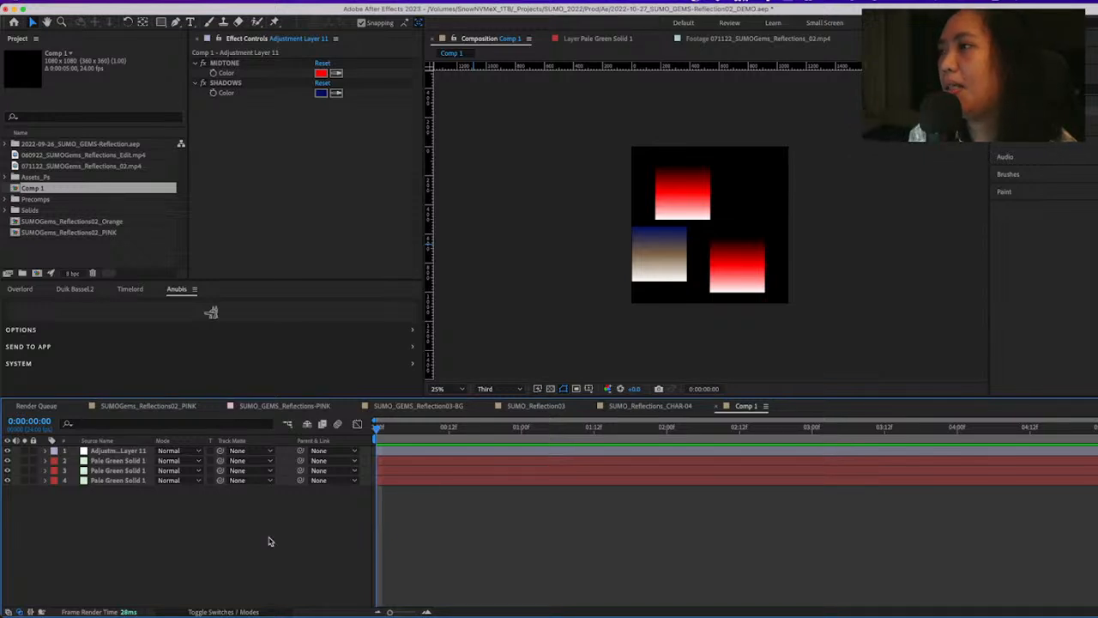
left_click(184, 406)
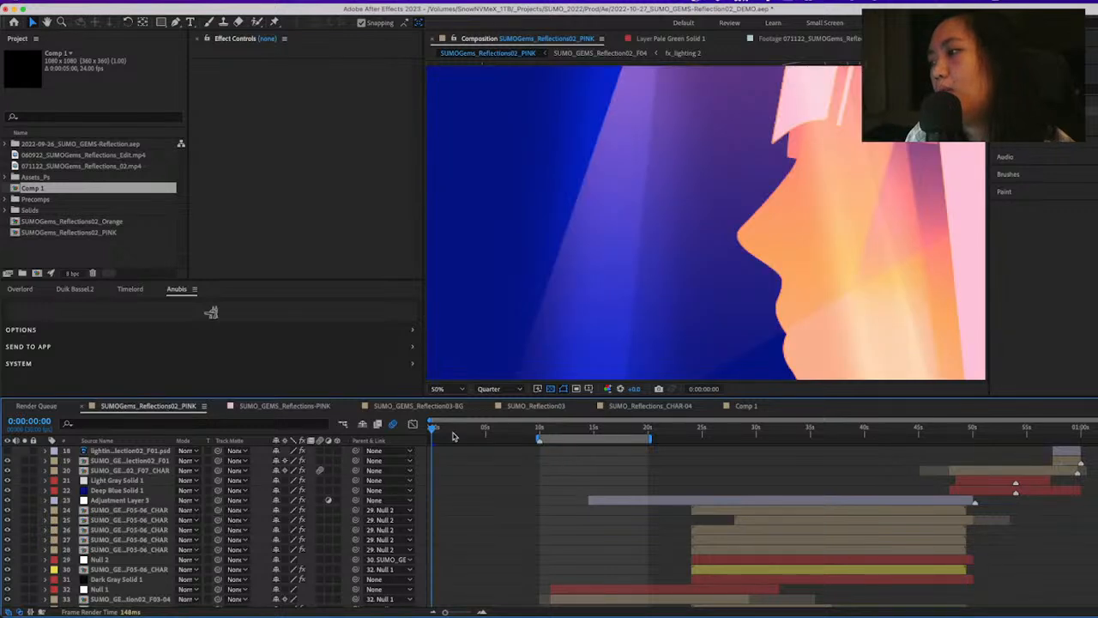
left_click_drag(435, 428, 485, 428)
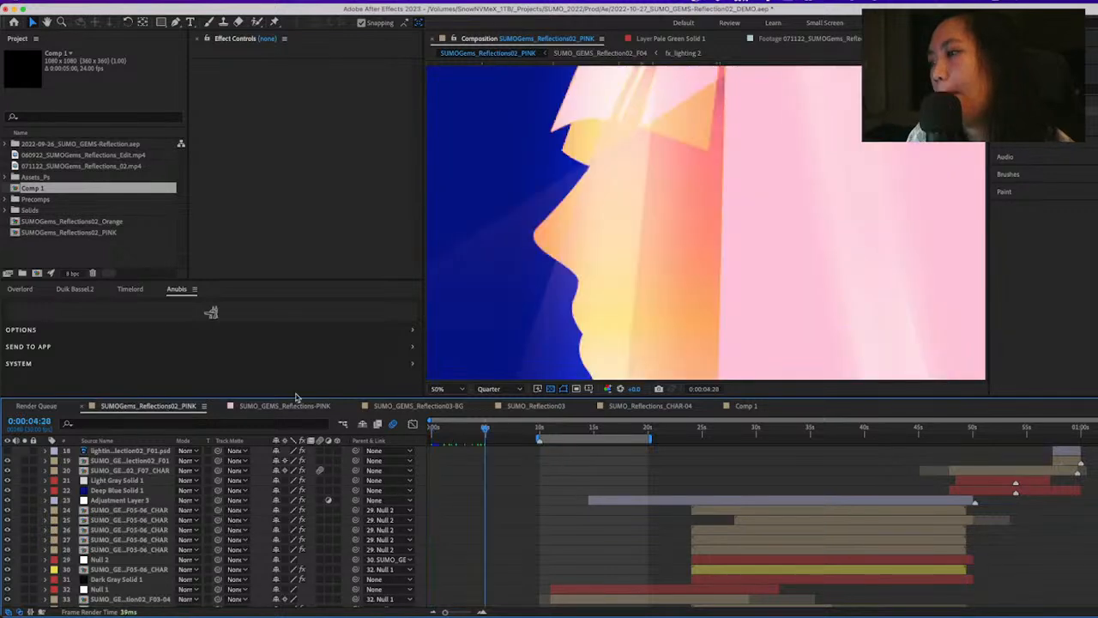
Switch to the SUMO_GEMS_Reflections-PINK composition and scrub through its opening walking shots
left_click(459, 407)
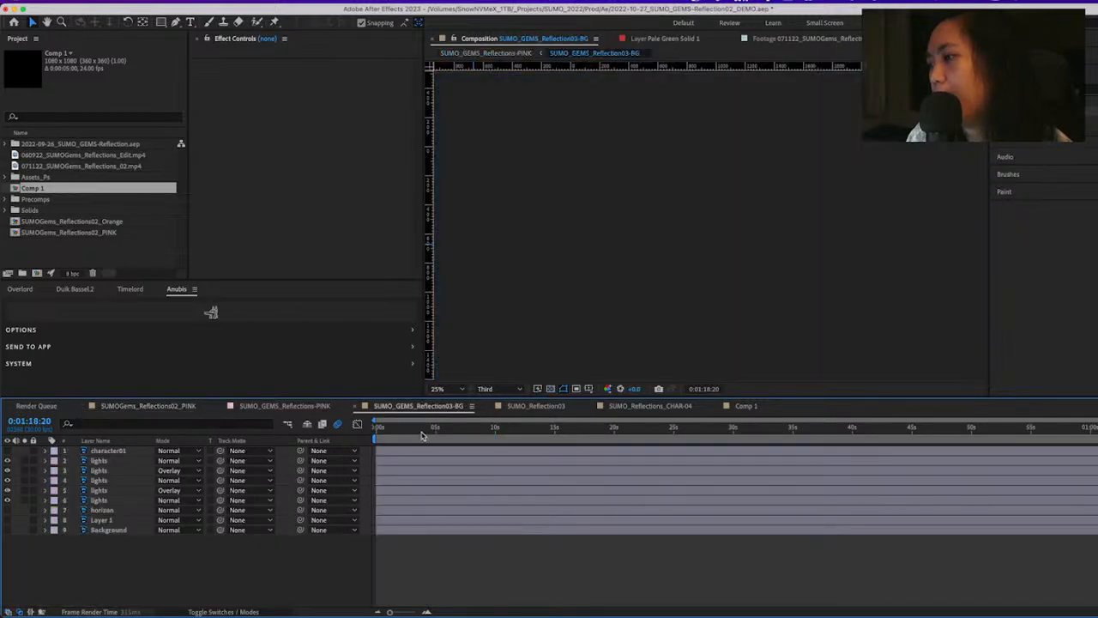
left_click(285, 407)
left_click_drag(621, 431, 410, 485)
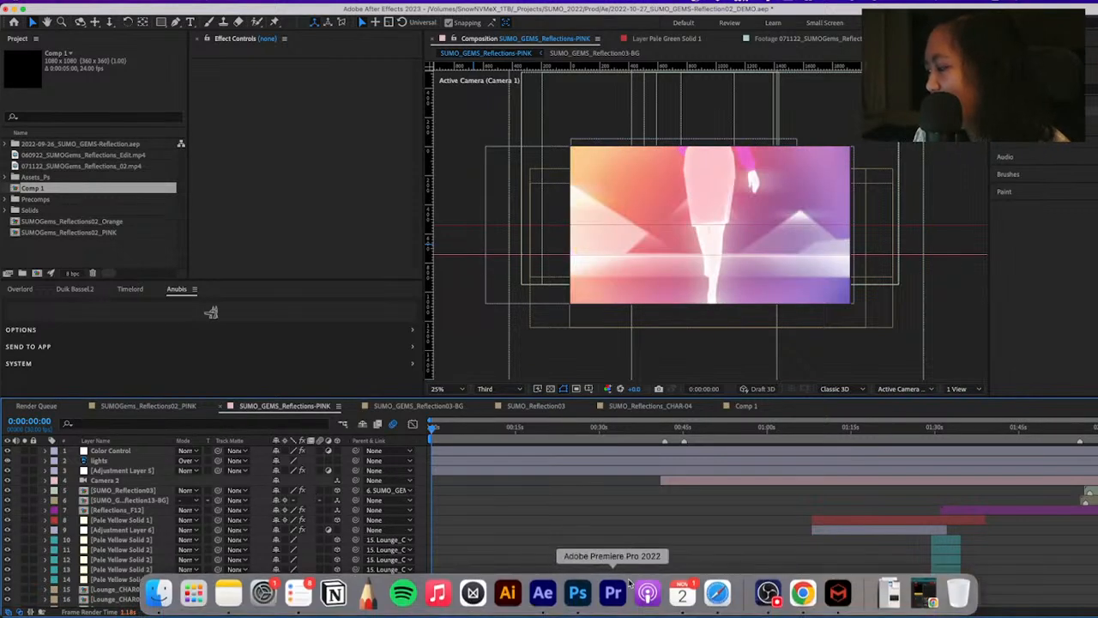
scroll(515, 506, "down", 6)
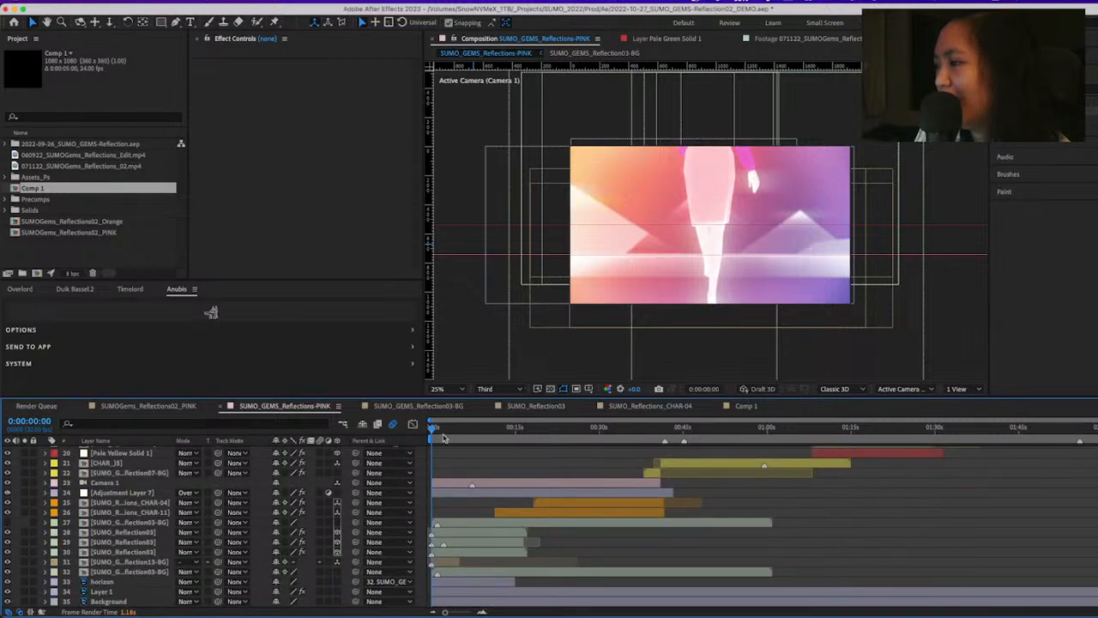
left_click_drag(444, 437, 481, 504)
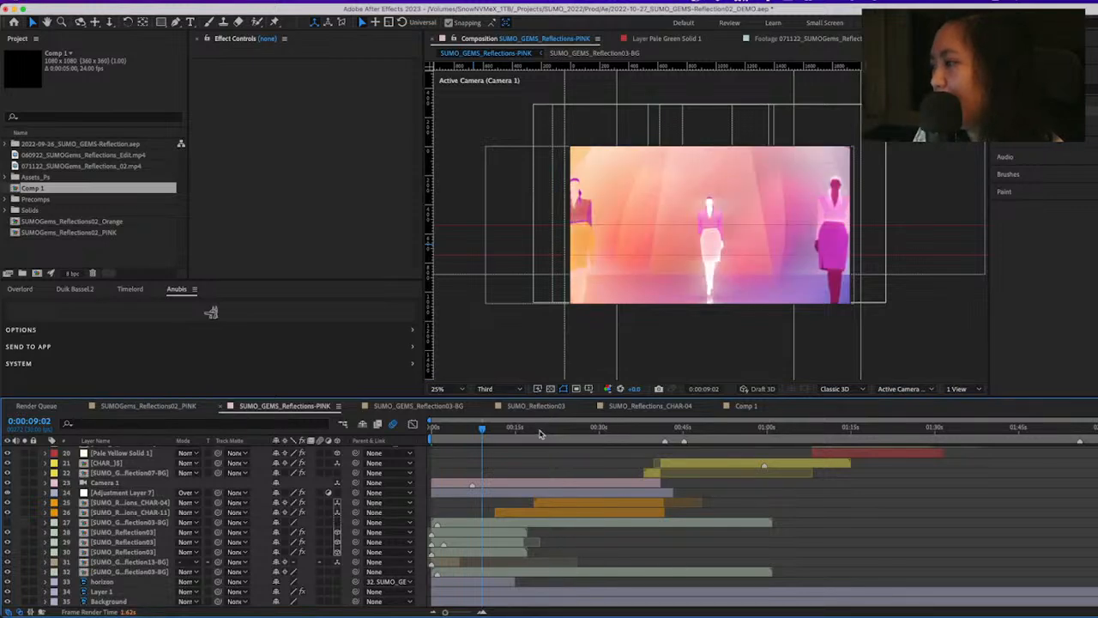
left_click_drag(537, 433, 433, 465)
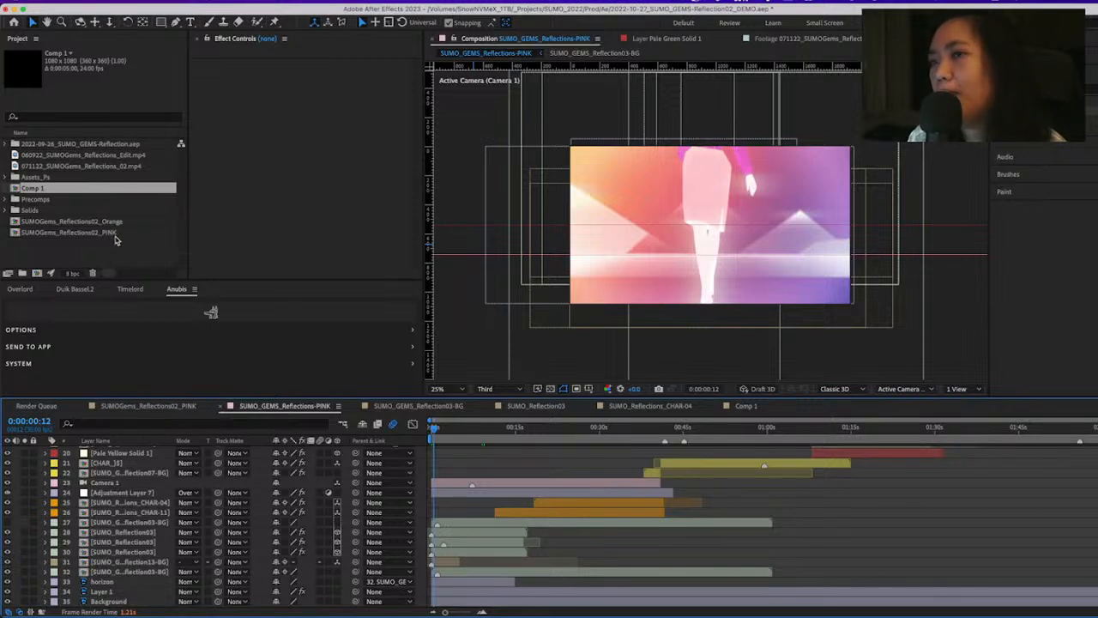
Open the SUMOGems_Reflections02_Orange composition and display the color controls of its uppermost adjustment layer at 0:00:02:24
left_click(117, 236)
left_click(120, 223)
left_click(119, 233)
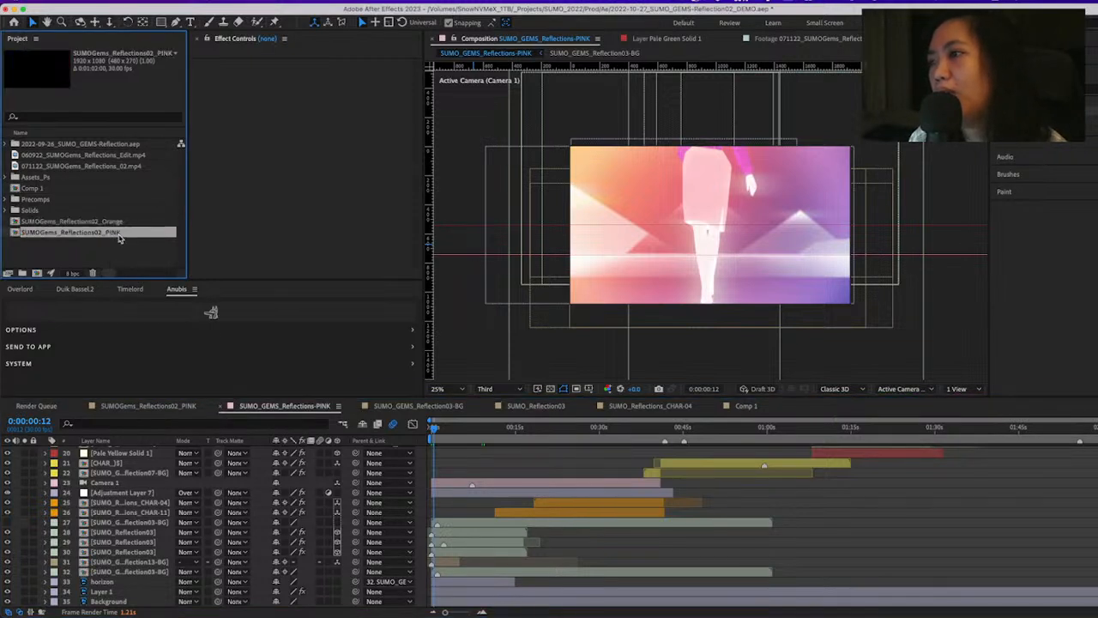
left_click(123, 221)
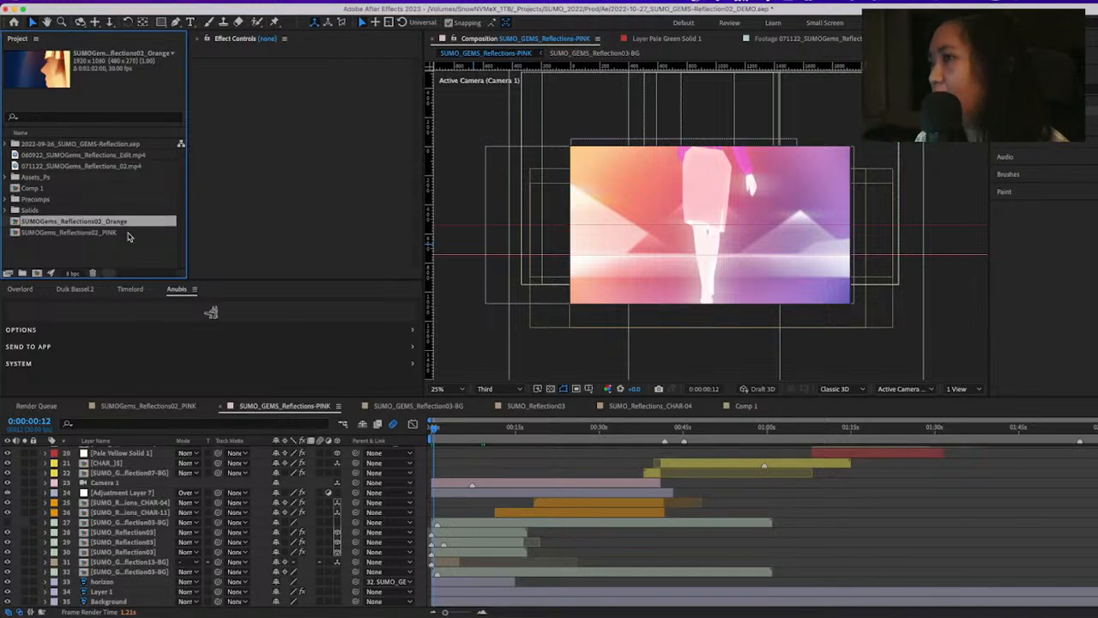
left_click(129, 234)
double_click(128, 221)
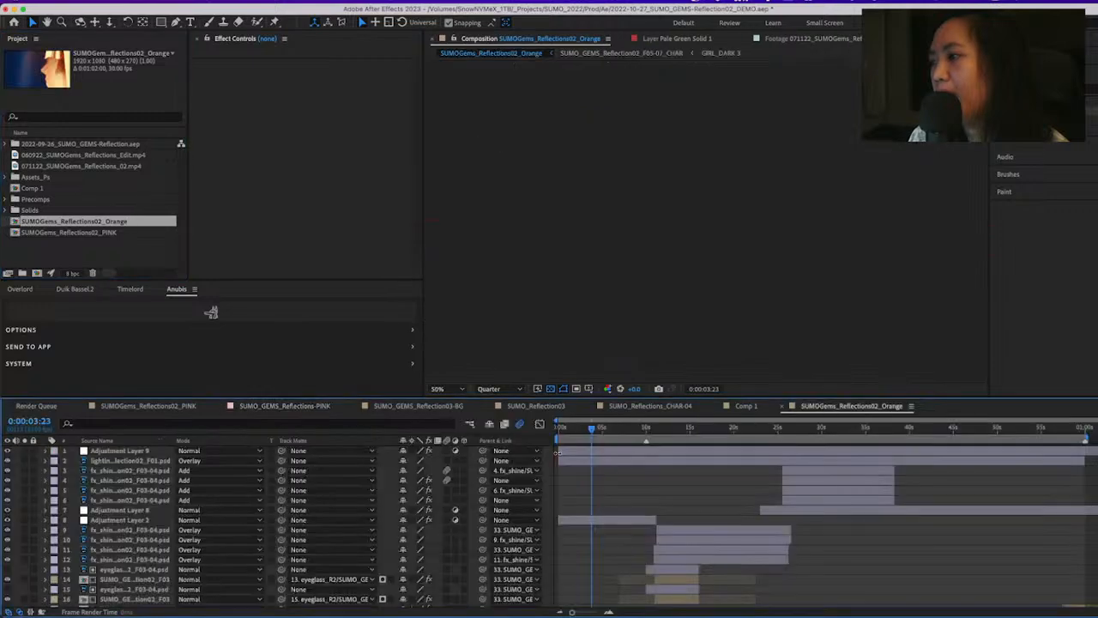
mouse_move(602, 435)
left_mouse_down()
mouse_move(660, 459)
mouse_move(666, 433)
mouse_move(834, 433)
mouse_move(582, 430)
left_mouse_up()
key("comma")
left_click(680, 451)
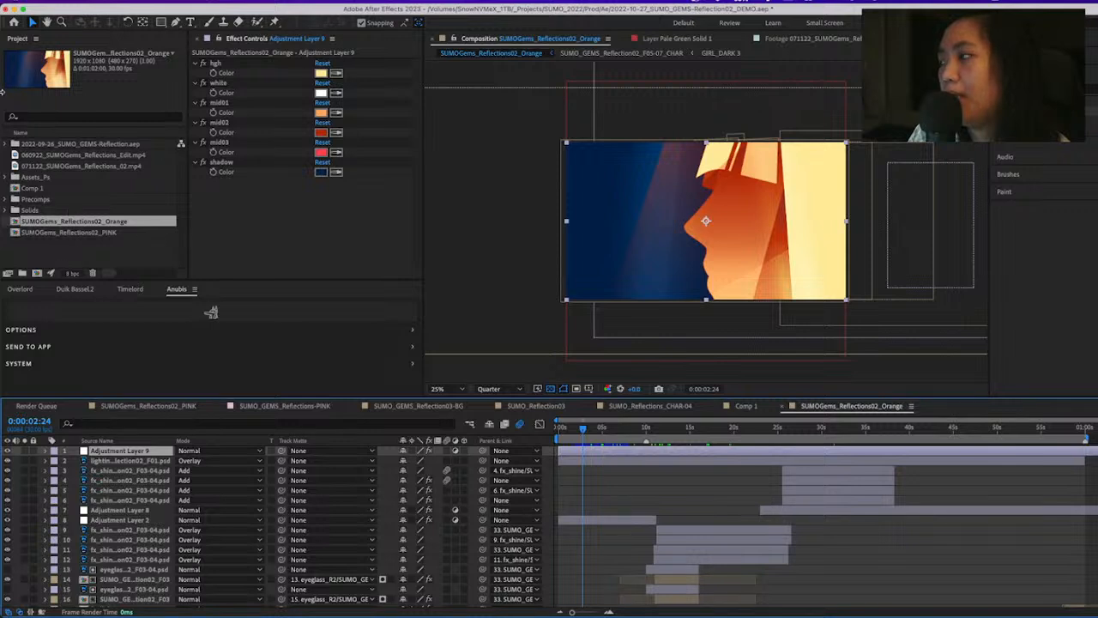
Expand the 2022-09-26_SUMO_GEMS-Reflection.aep folder and open the SUMO_GEMS_Reflections-orange composition
left_click(6, 144)
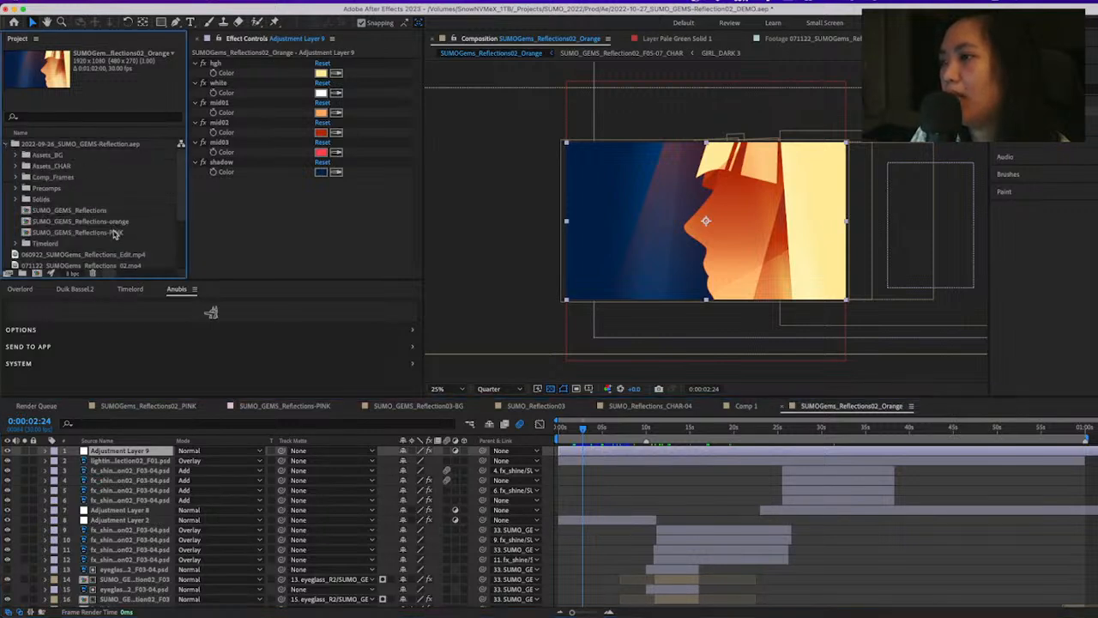
double_click(115, 232)
double_click(116, 221)
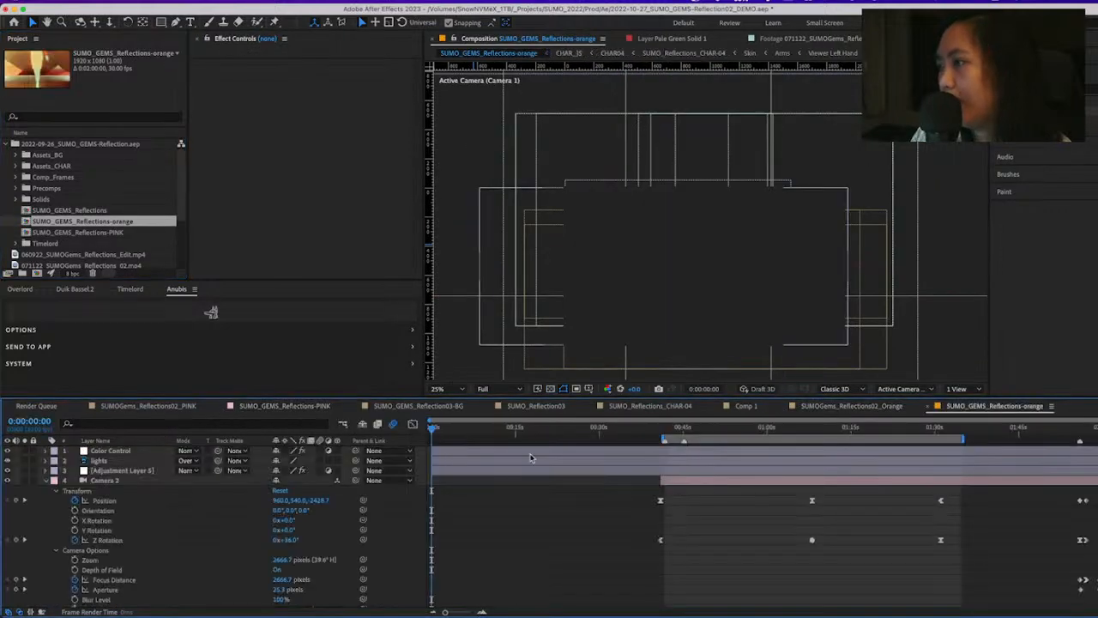
Set the orange composition's preview resolution to Half and display the Color Control layer's effects at 0:00:30:02
left_click(509, 429)
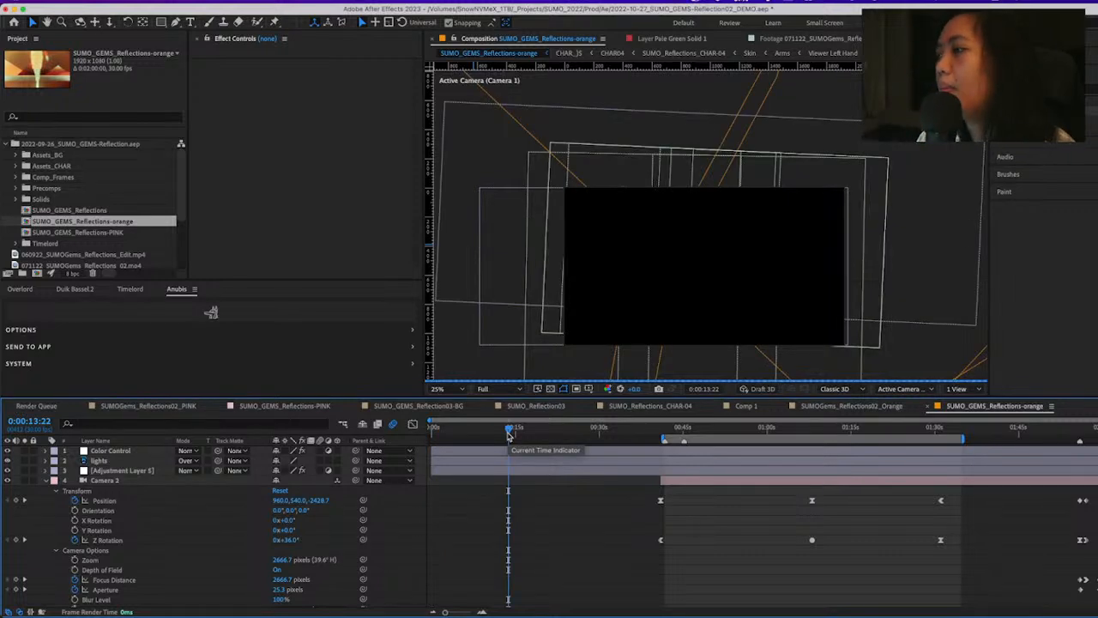
left_click(483, 389)
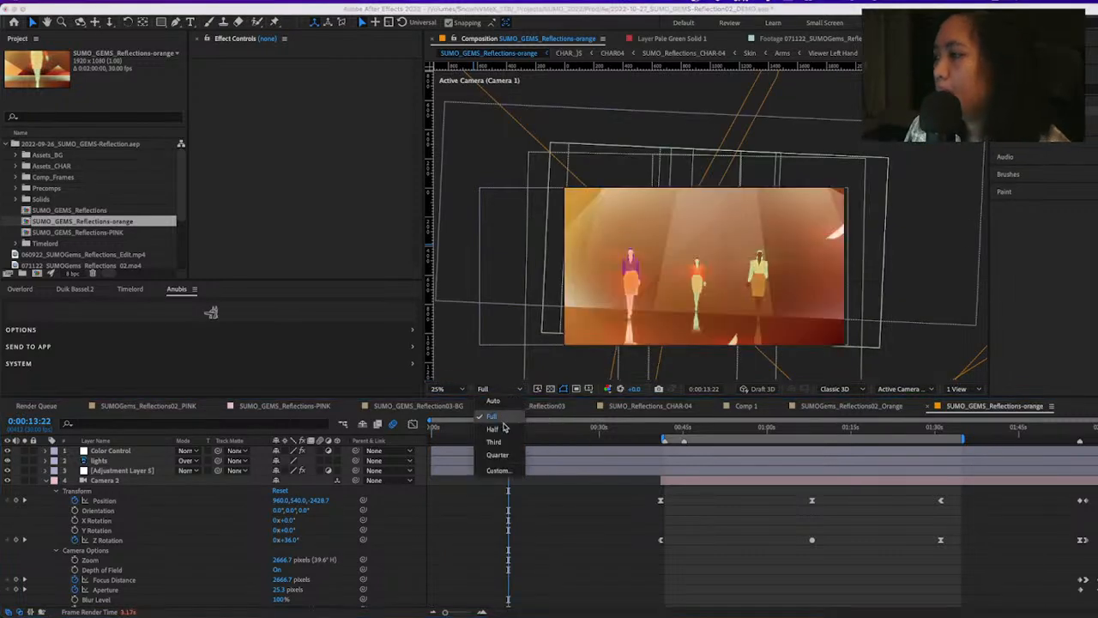
left_click(494, 407)
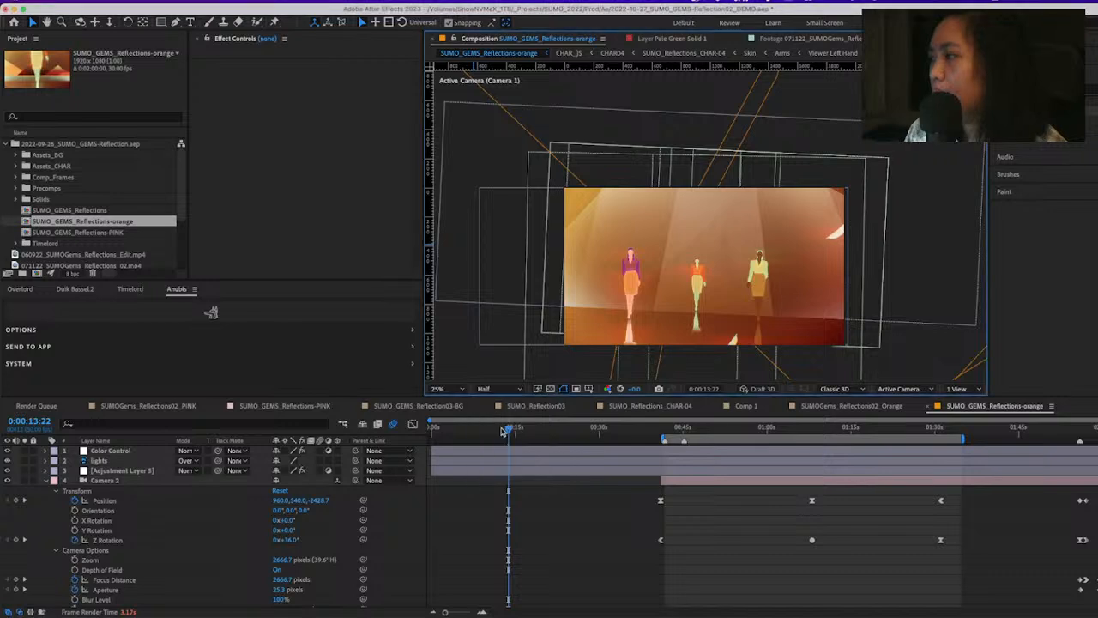
left_click(600, 430)
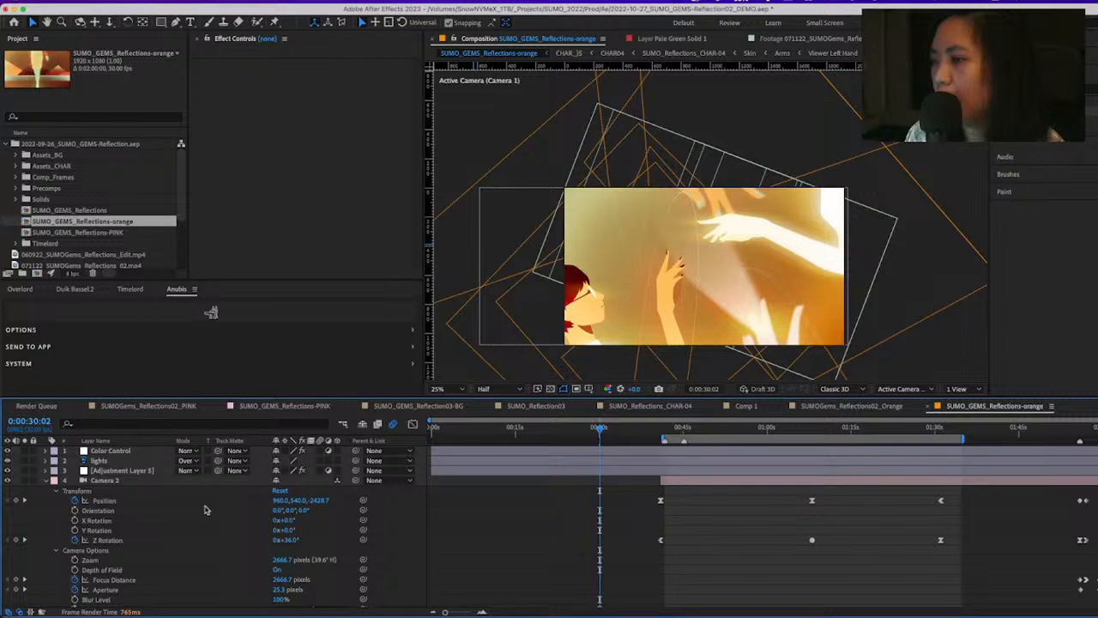
left_click(125, 450)
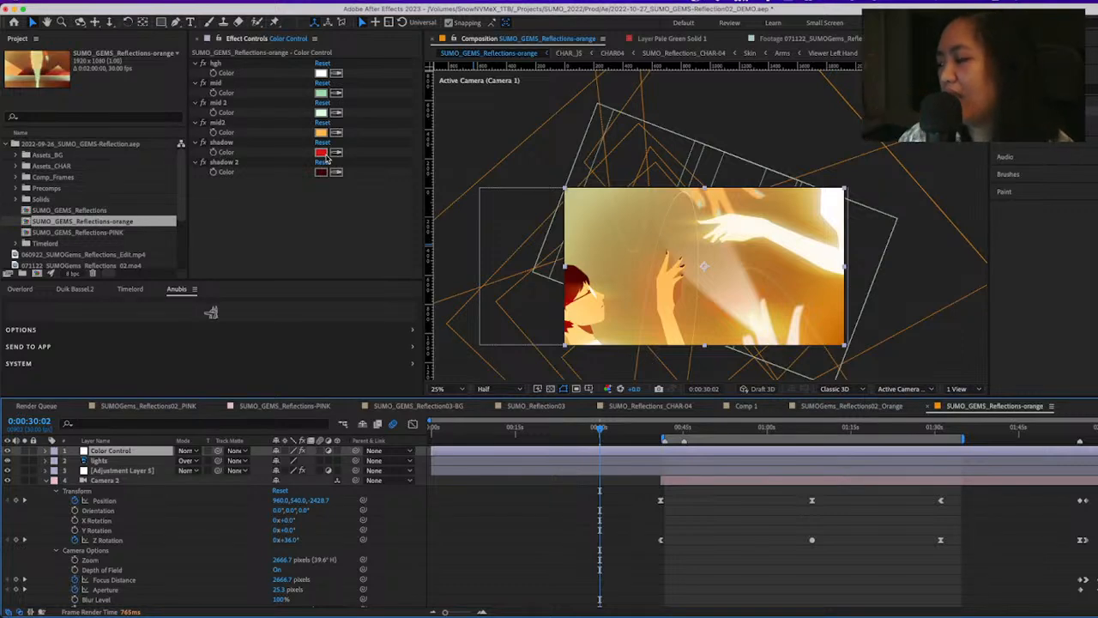
Return to the SUMO_GEMS_Reflections-PINK composition and show the S_QuadTone effect on SUMO_Reflection03 layer 29, scrubbing to 0:00:08:04
double_click(97, 233)
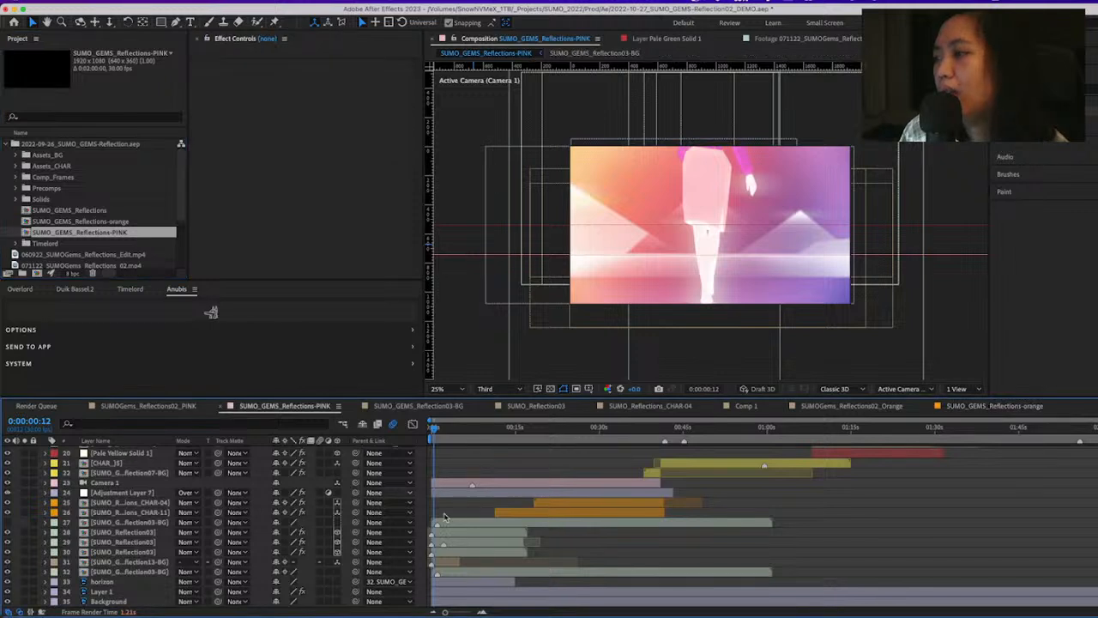
left_click(456, 429)
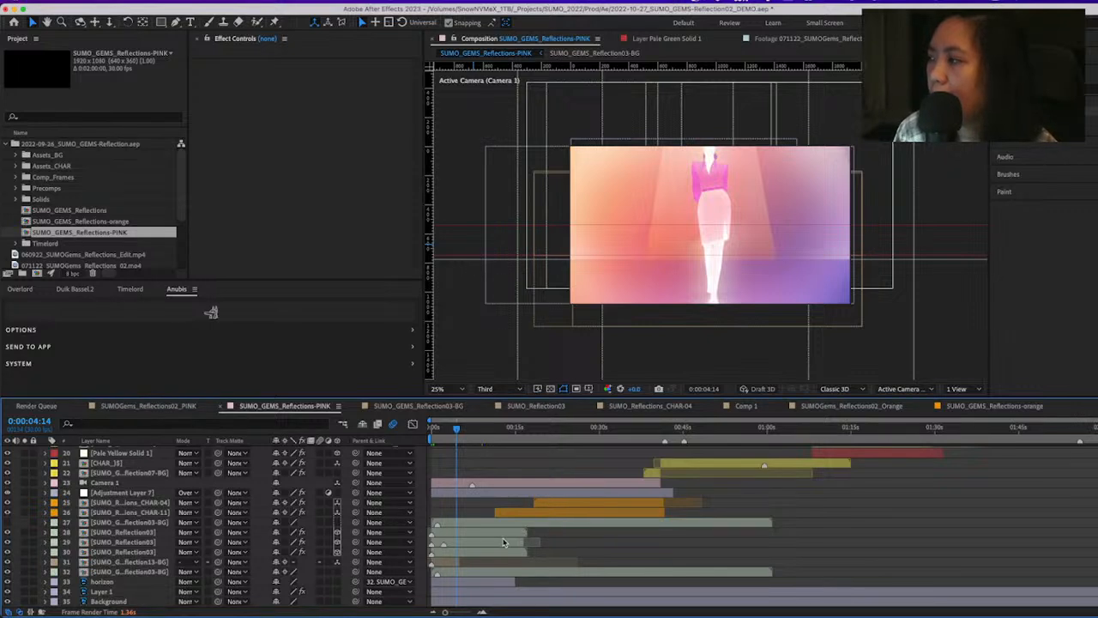
left_click(461, 543)
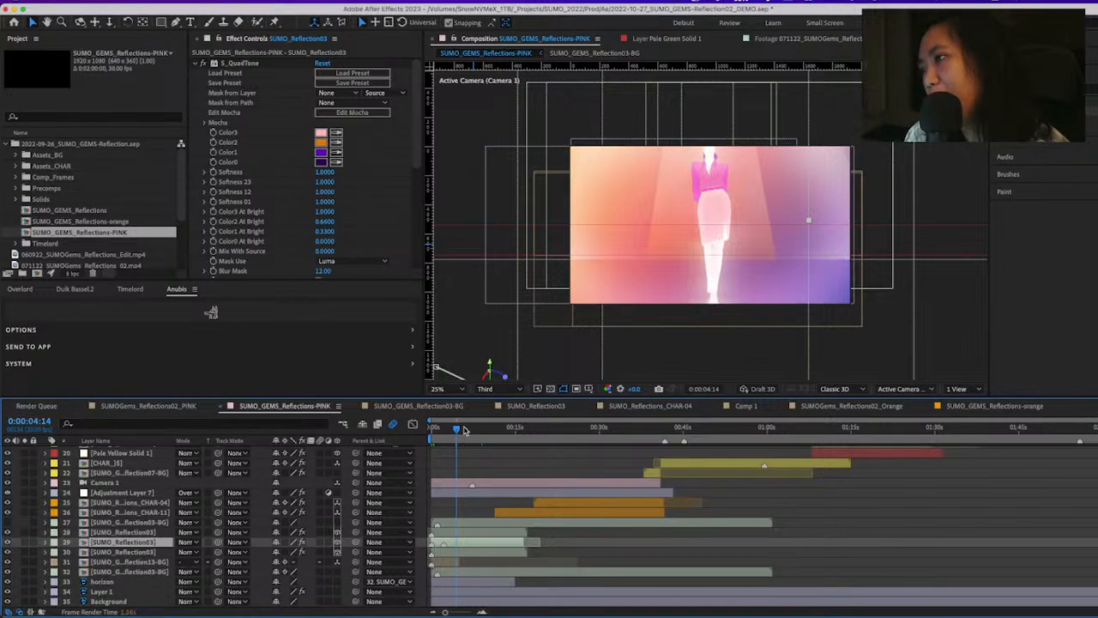
left_click_drag(464, 431, 478, 431)
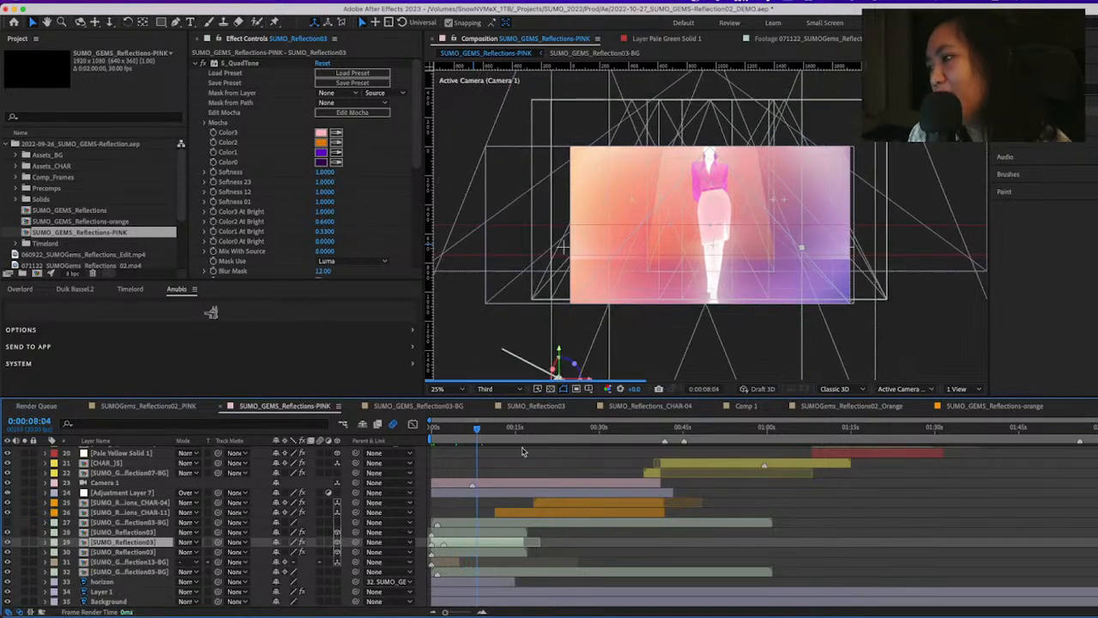
Open the SUMO_Reflection03 precomp and scrub through the grayscale walk from the start to 0:00:03:07
double_click(143, 553)
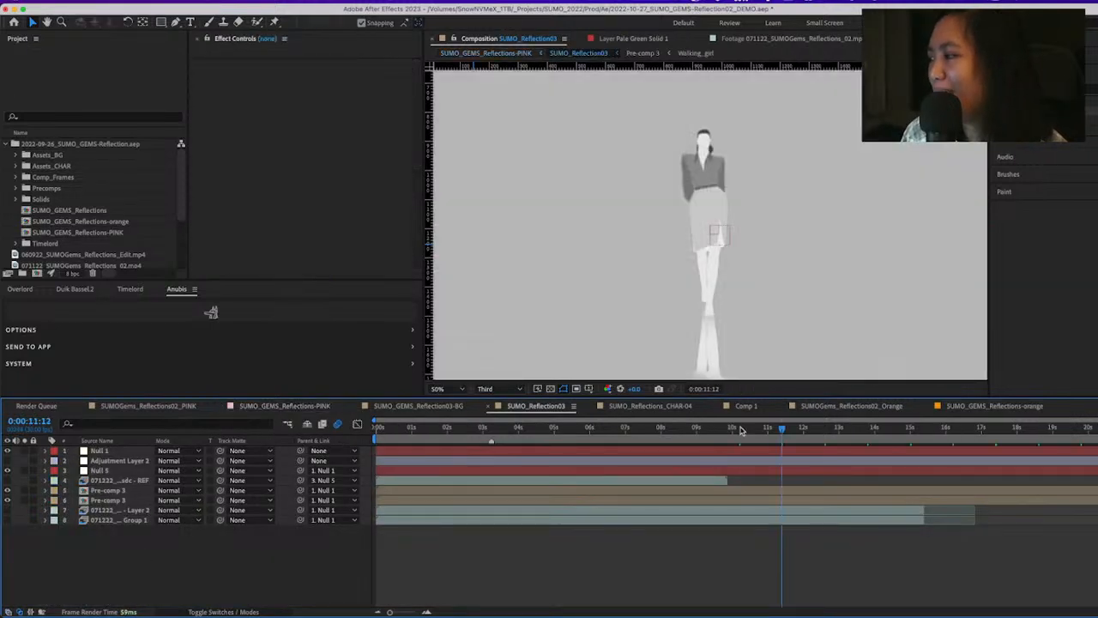
left_click_drag(743, 431, 356, 462)
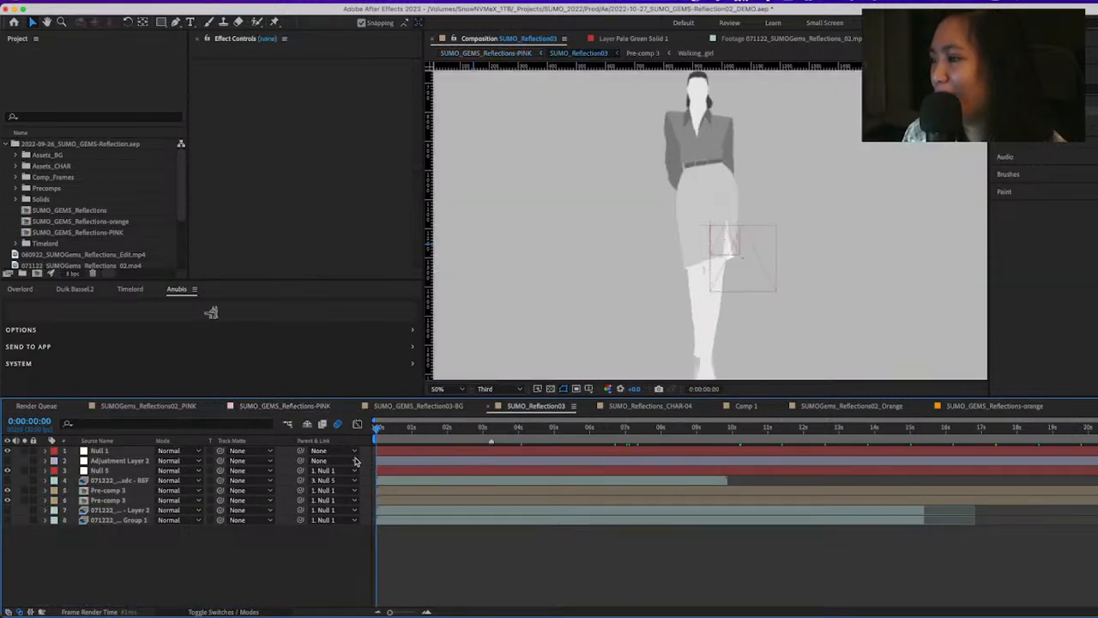
left_click_drag(412, 429, 491, 455)
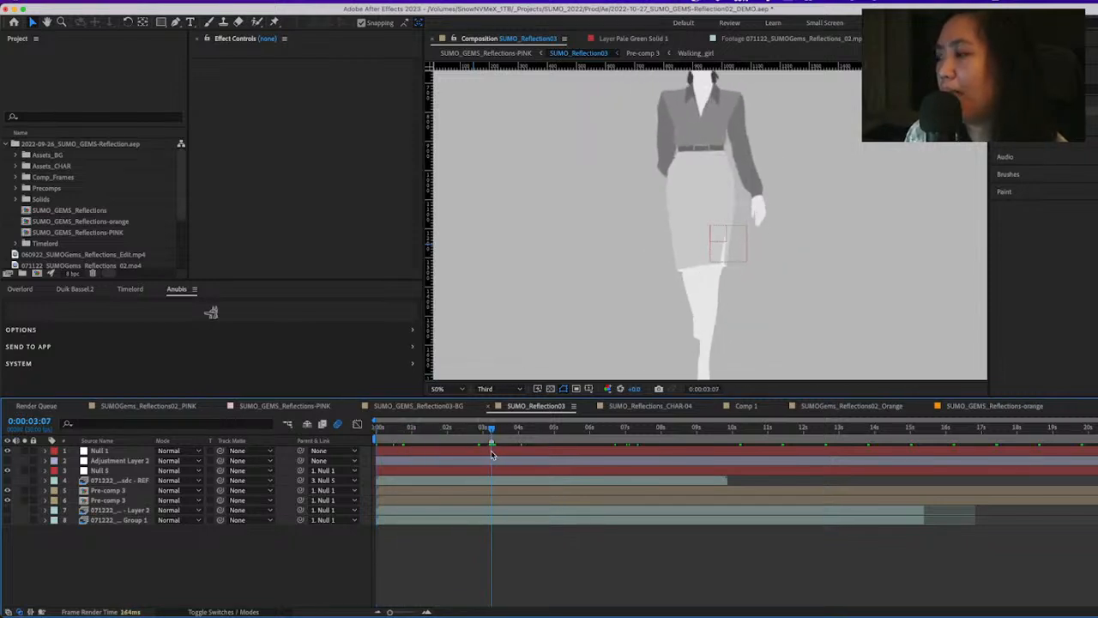
Drill down through the lower Pre-comp 3 layer into the Walking_girl composition and preview the frame at 0:00:00:11
double_click(123, 502)
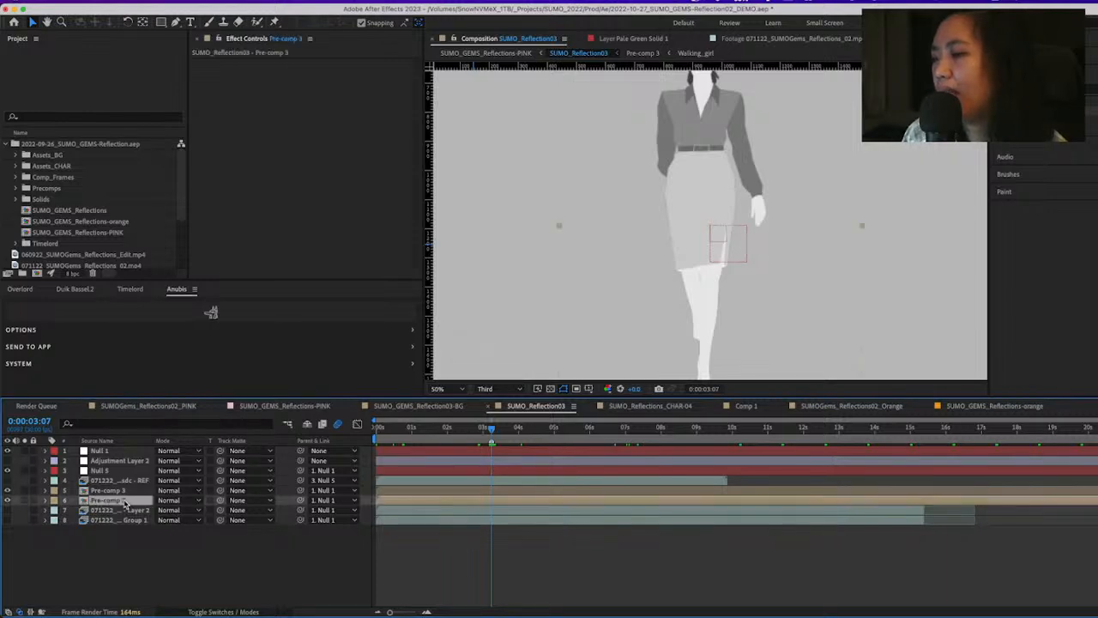
scroll(480, 455, "down", 1)
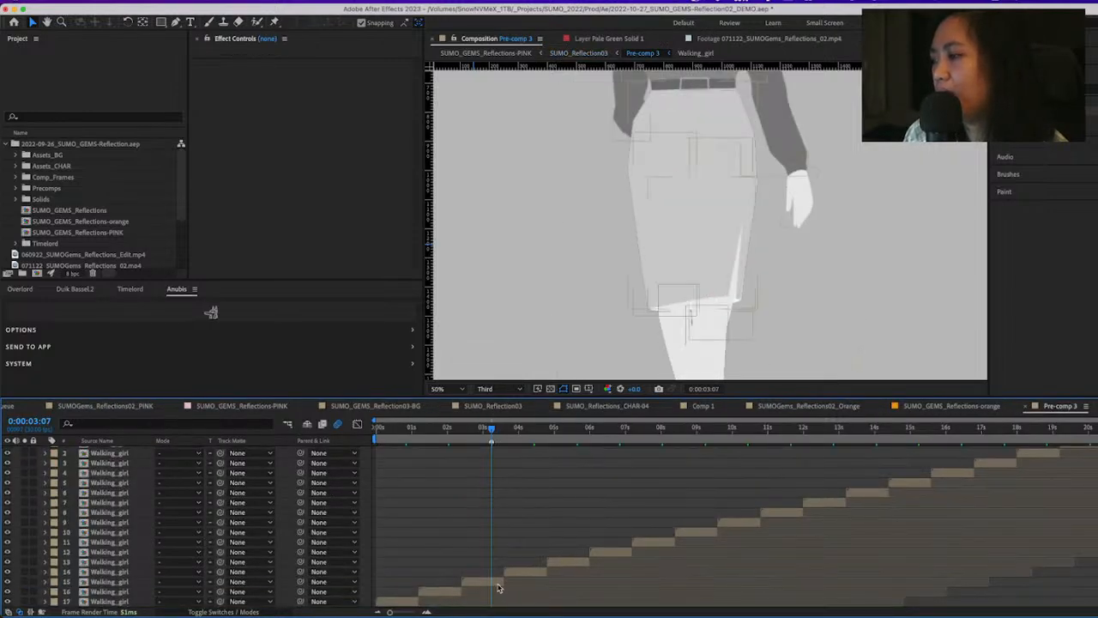
double_click(498, 587)
left_click_drag(423, 427, 395, 427)
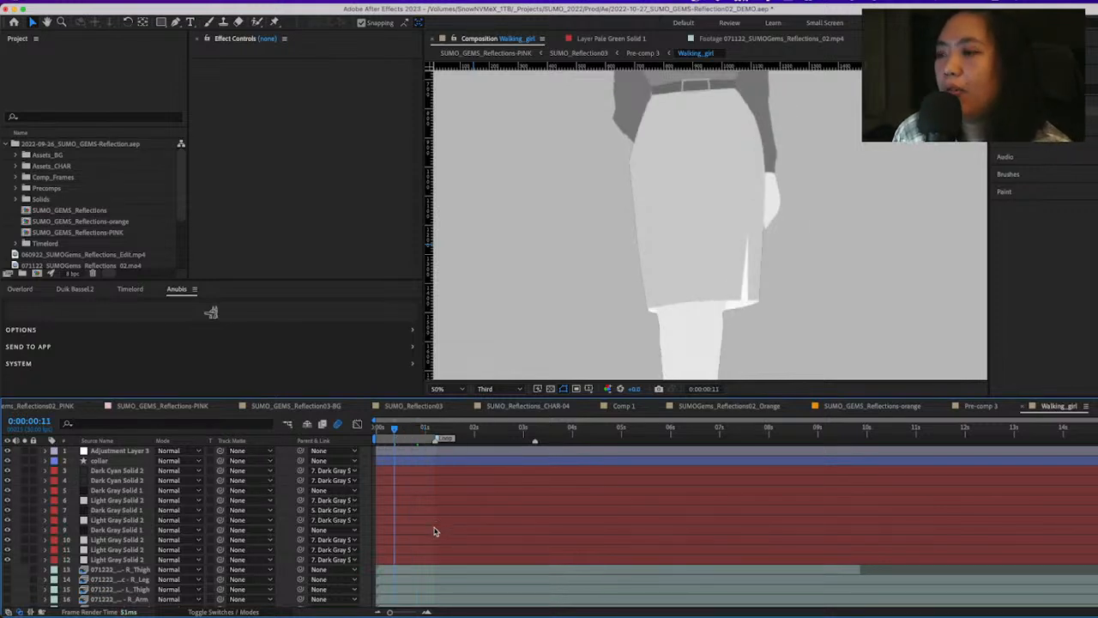
Turn on the visibility of the Photoshop body-part layers from R_Thigh to skirt and fit more of the figure in view
left_click(120, 571)
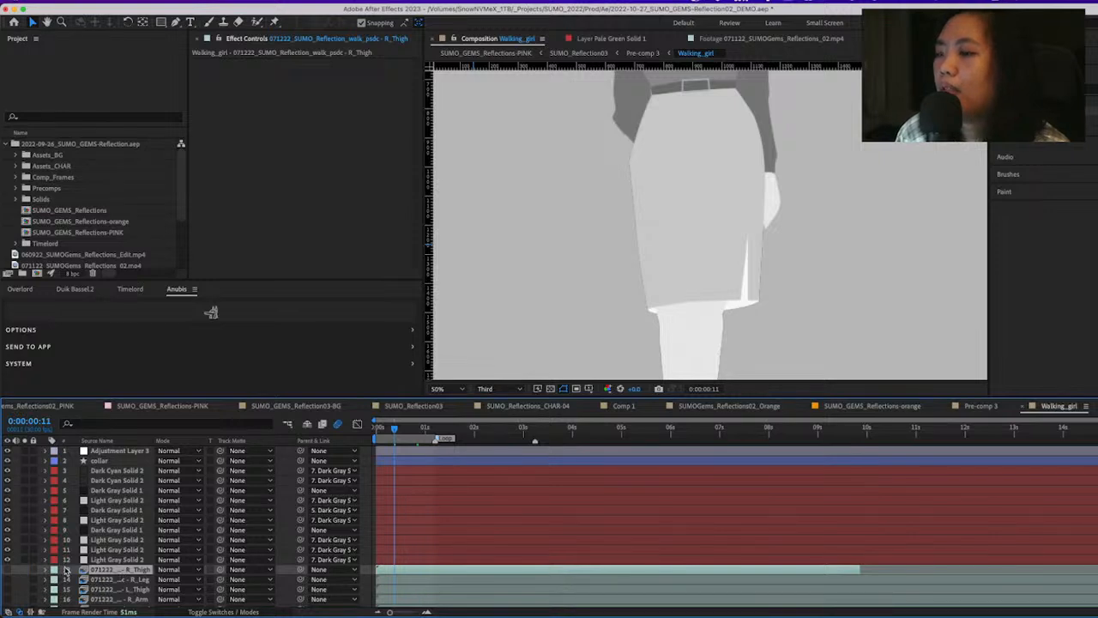
scroll(66, 572, "down", 3)
left_click_drag(11, 512, 21, 587)
key("comma")
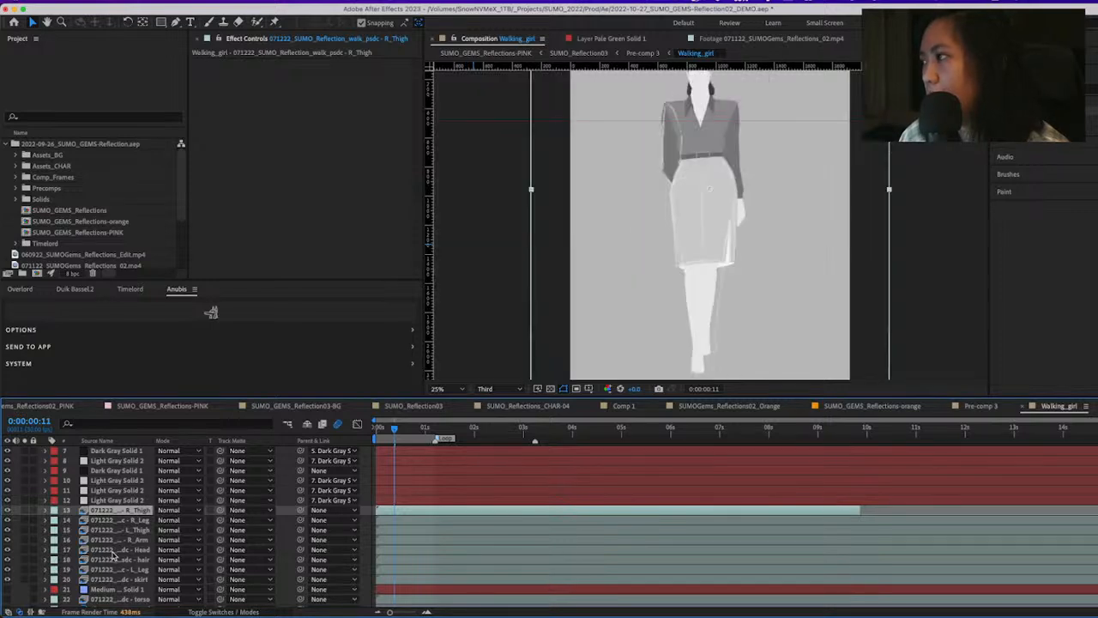
Review the Walking_girl layer stack and toggle the visibility of its adjustment layer to compare the result
scroll(120, 512, "up", 3)
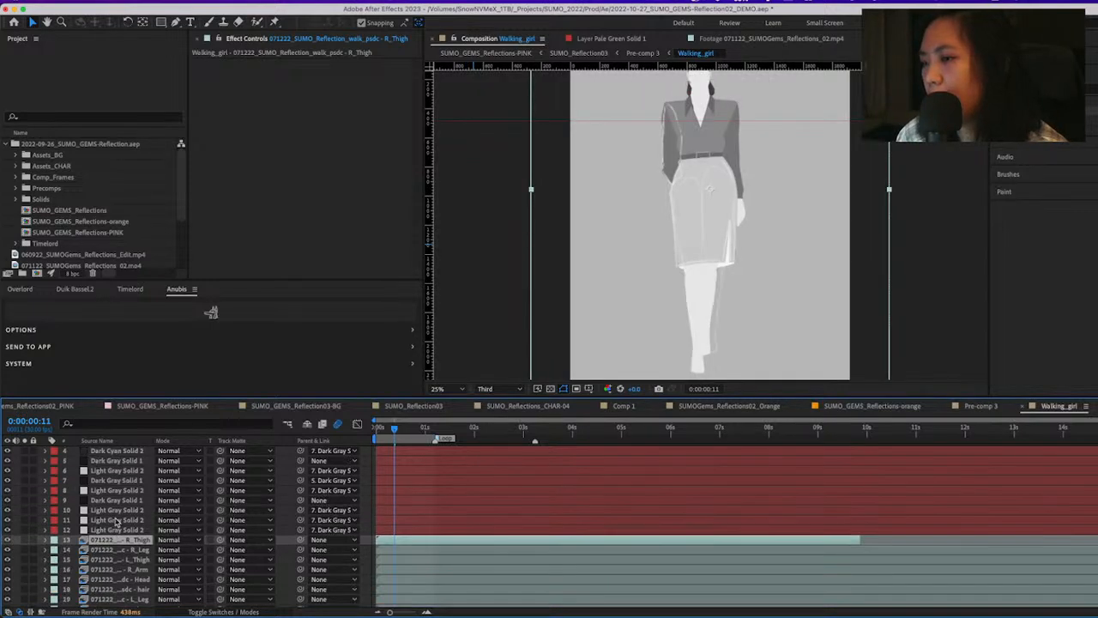
scroll(117, 523, "down", 1)
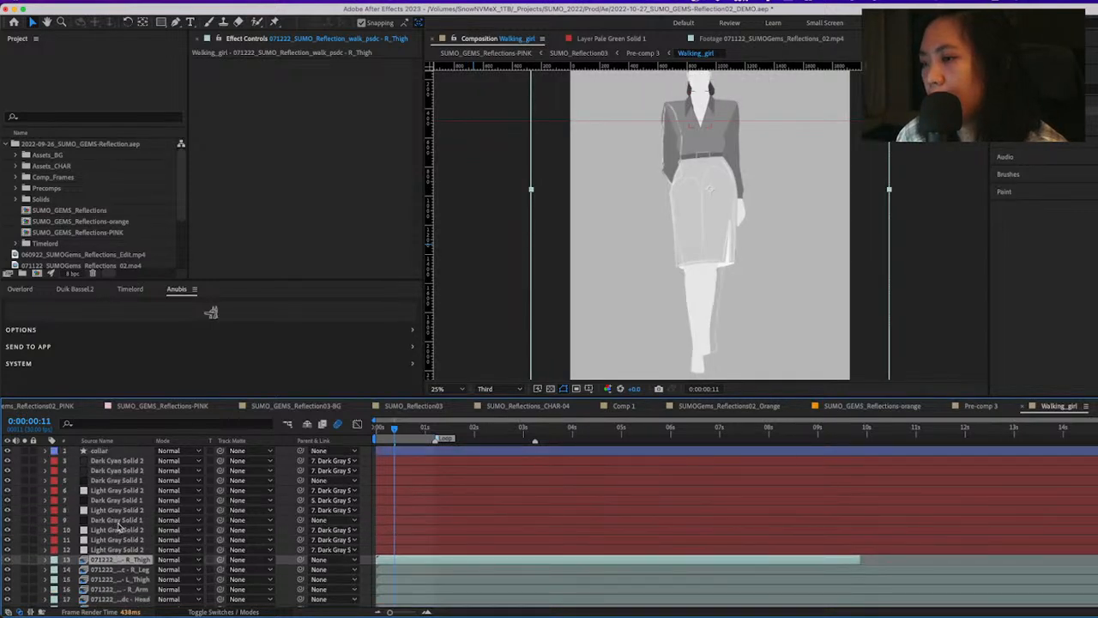
scroll(119, 525, "up", 1)
left_click(8, 451)
left_click(7, 451)
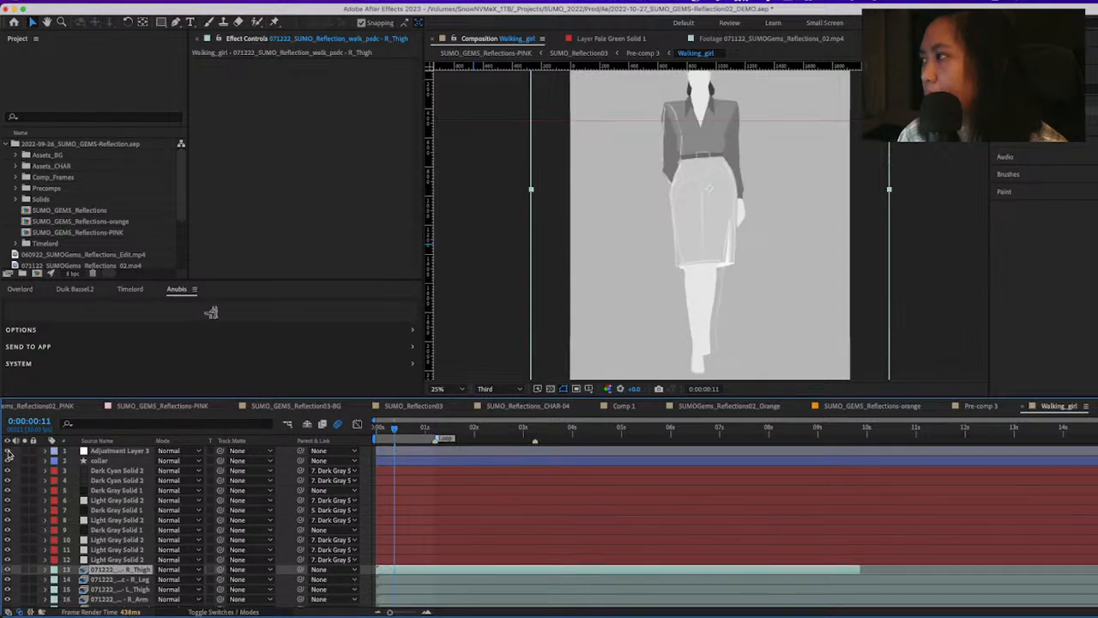
Compare the figure with and without the adjustment layer's inversion, leaving that top layer hidden
left_click(8, 451)
left_click(7, 451)
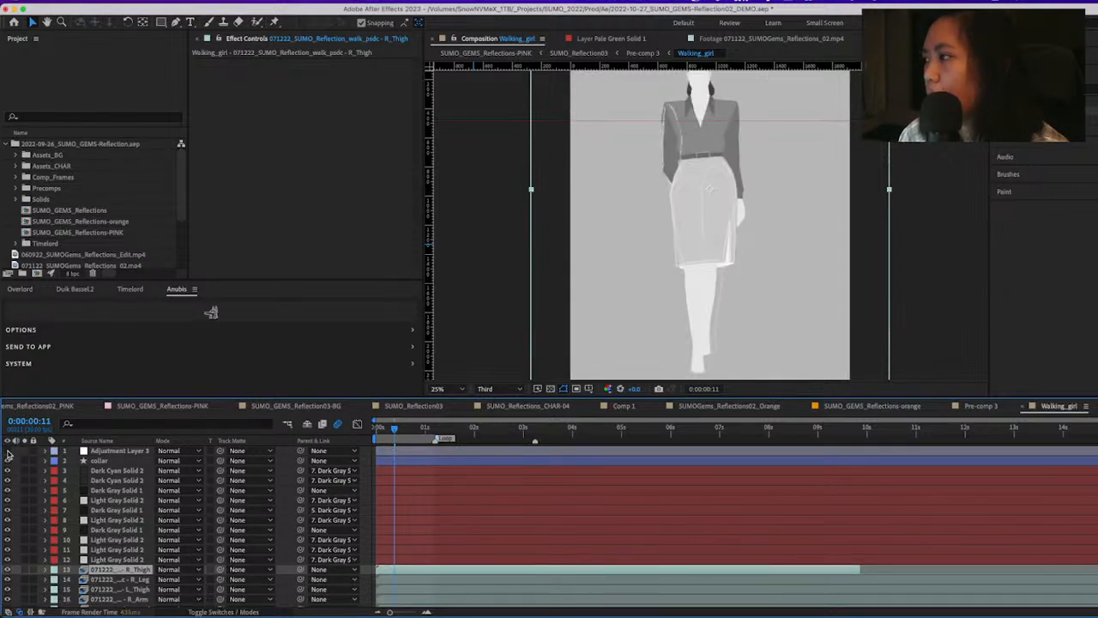
left_click(8, 451)
Solo the Photoshop sketch layers from R_Thigh to skirt together with the torso, L_Arm and hand layers
scroll(124, 524, "down", 2)
scroll(124, 524, "down", 3)
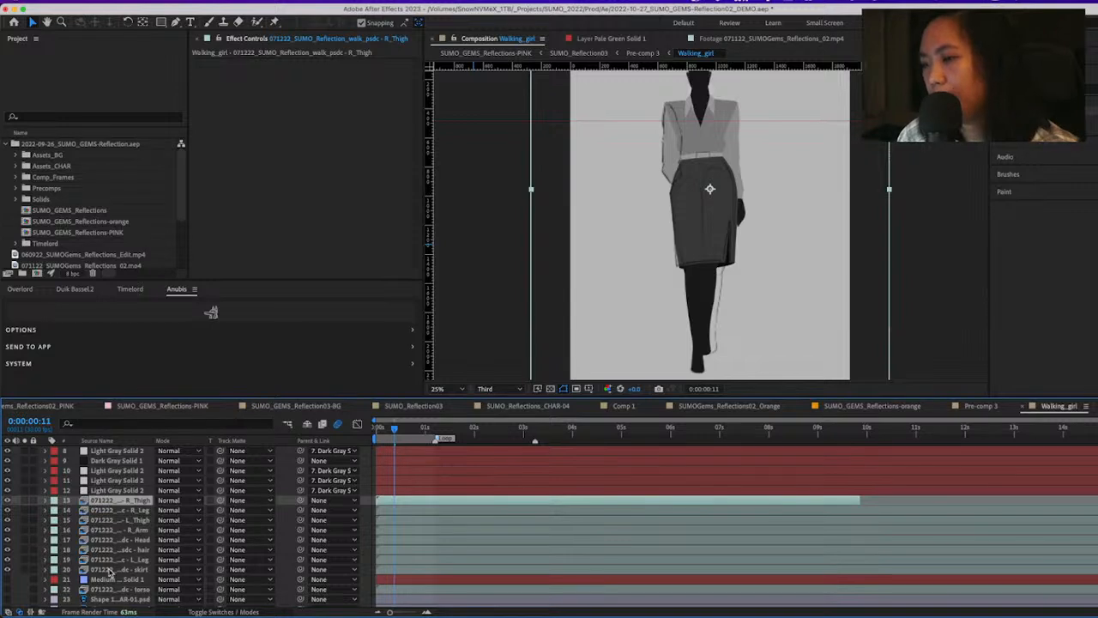
left_click(110, 570, "shift")
left_click(109, 591, "super")
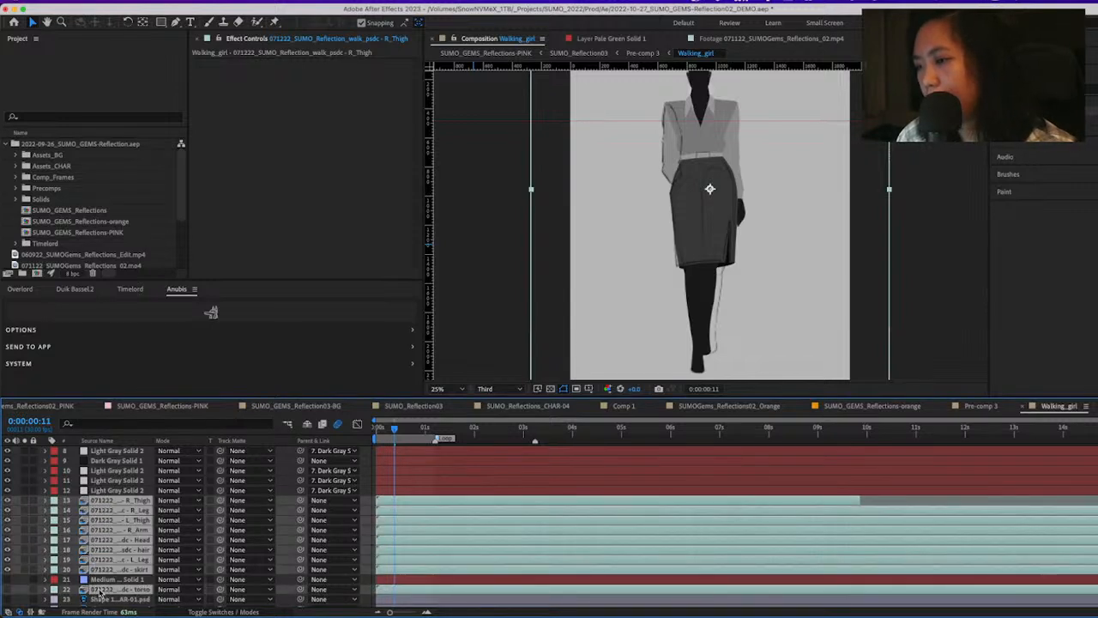
scroll(100, 592, "down", 5)
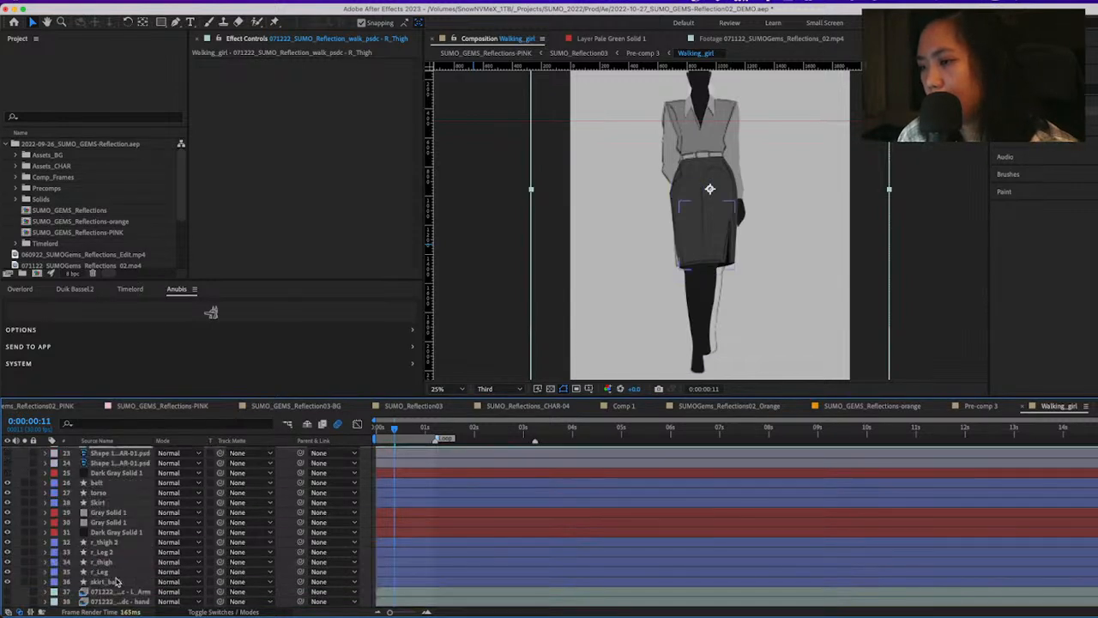
left_click(103, 593, "super")
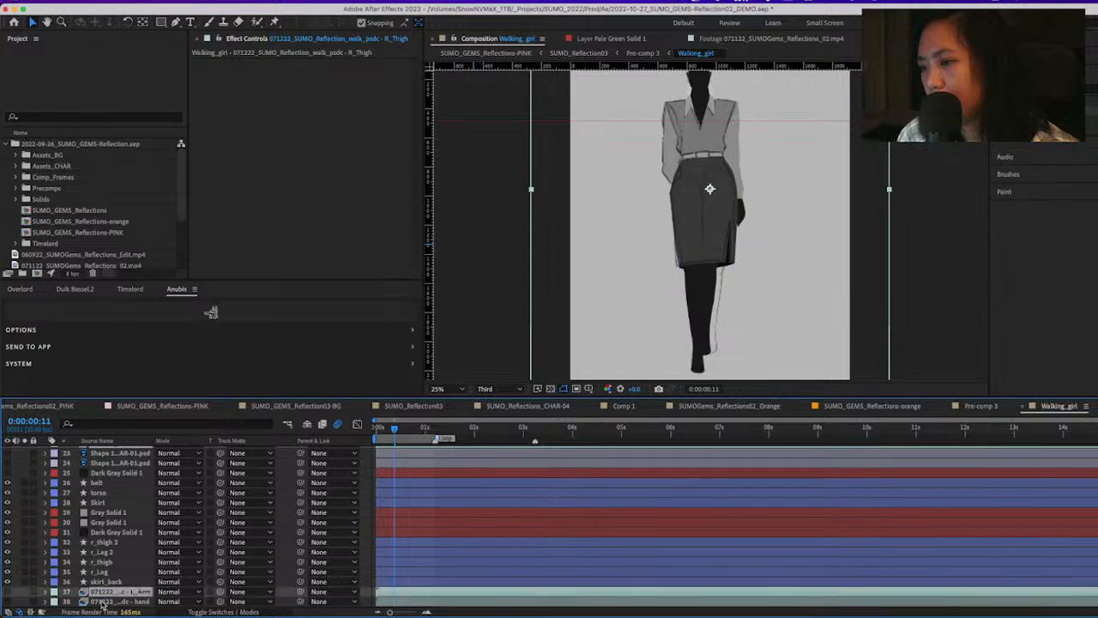
left_click(103, 602, "super")
left_click(24, 593)
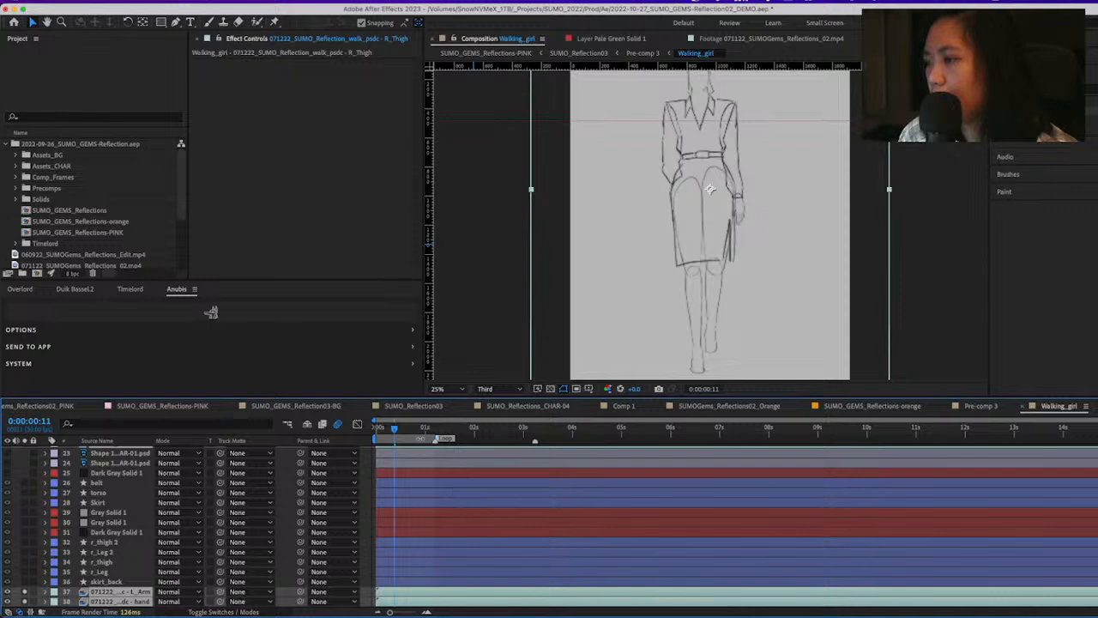
Preview the line-drawing walk cycle from the start and park the playhead at 0:00:00:05
key("Home")
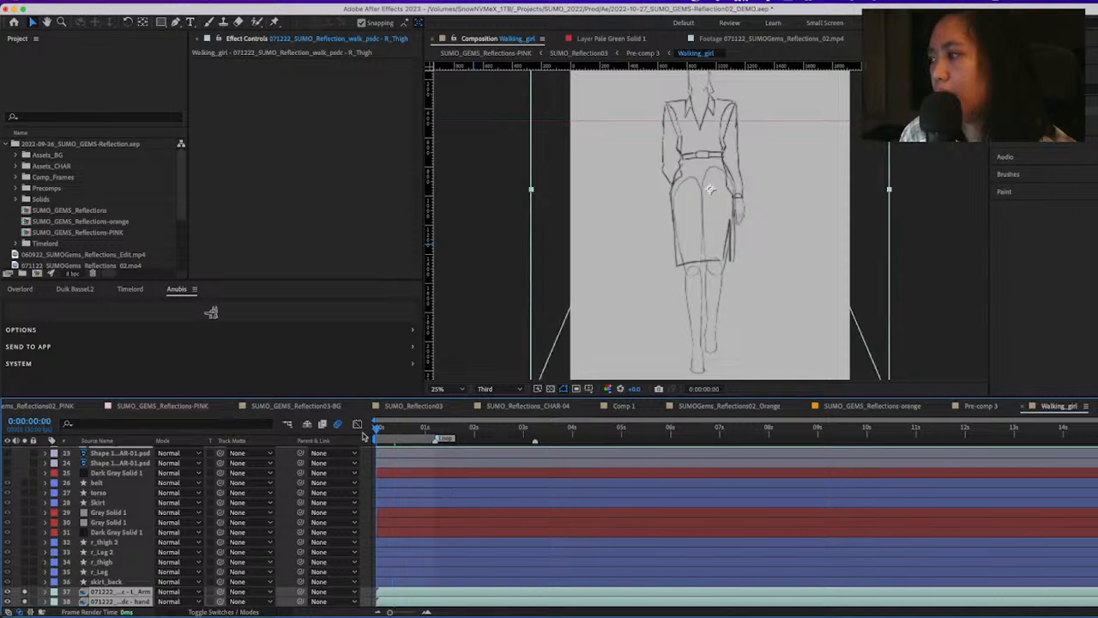
key("space")
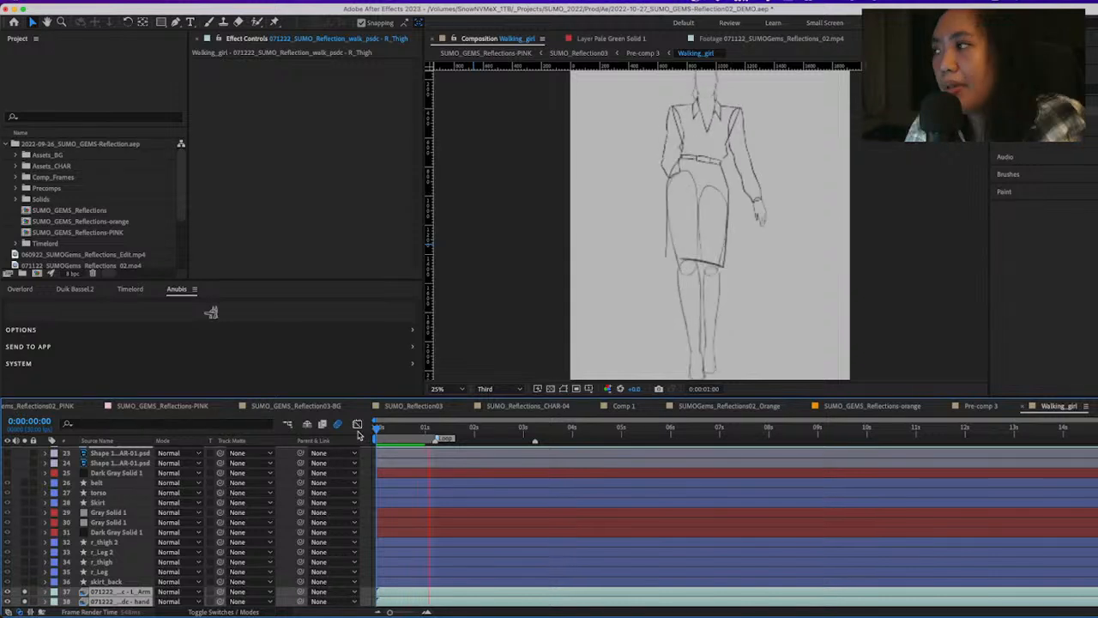
key("space")
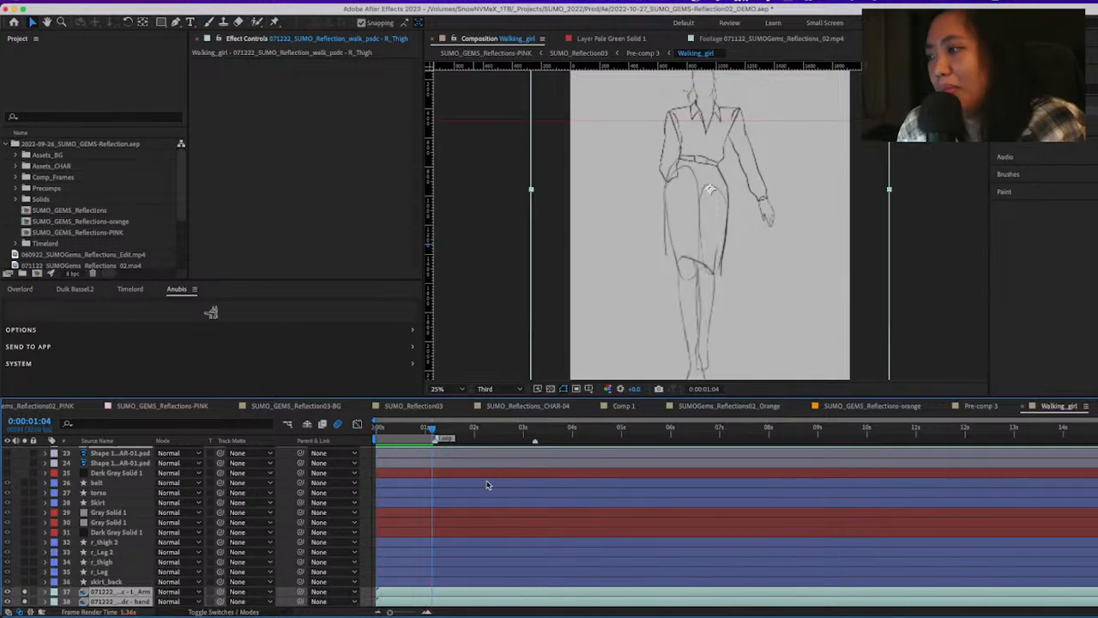
left_click(388, 429)
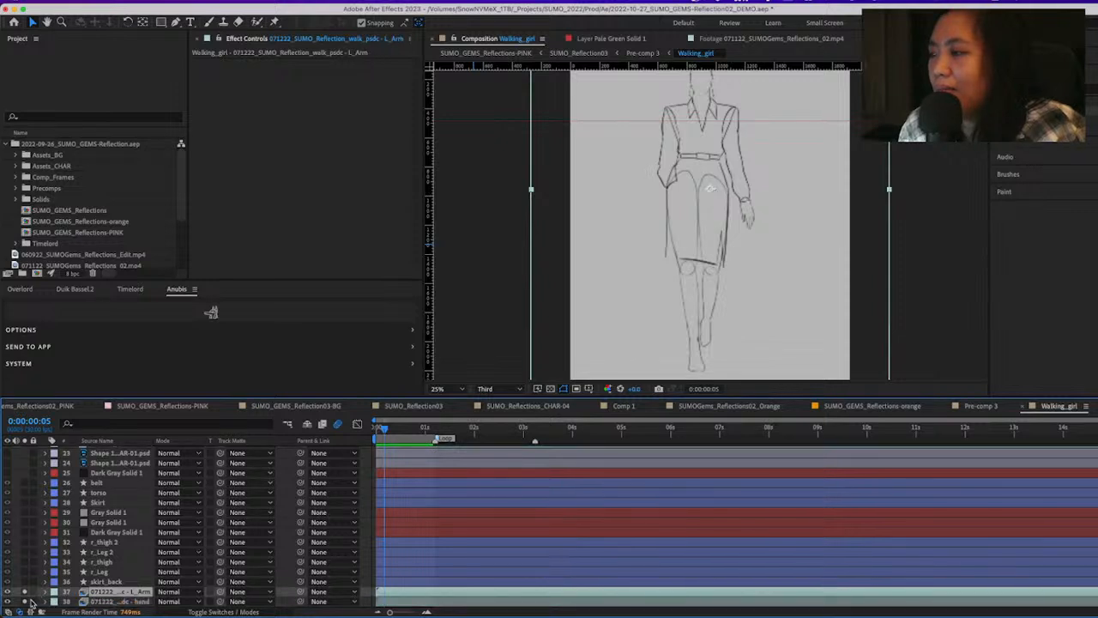
Hide and show the L_Leg sketch layer to check which body part it contains
left_click(120, 602)
scroll(101, 584, "up", 5)
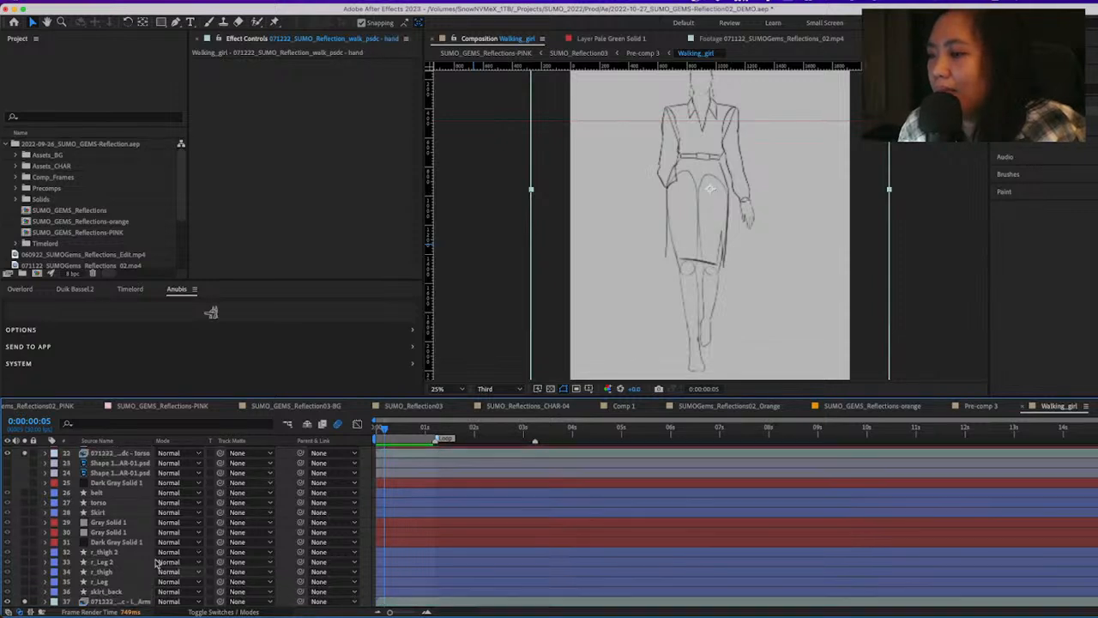
left_click(129, 552)
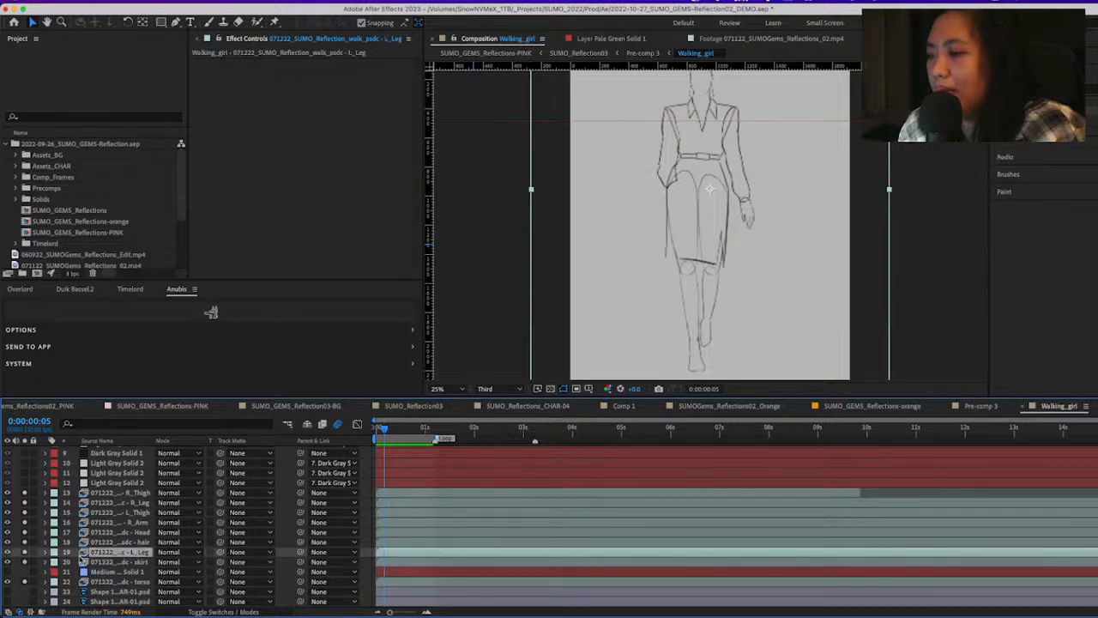
left_click(7, 552)
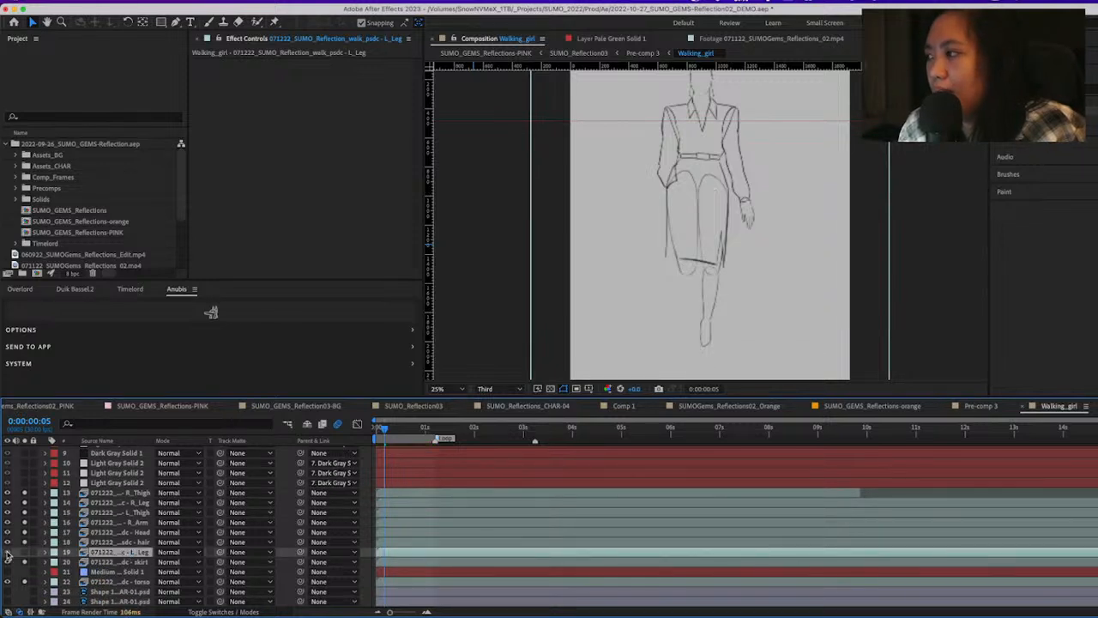
left_click(17, 551)
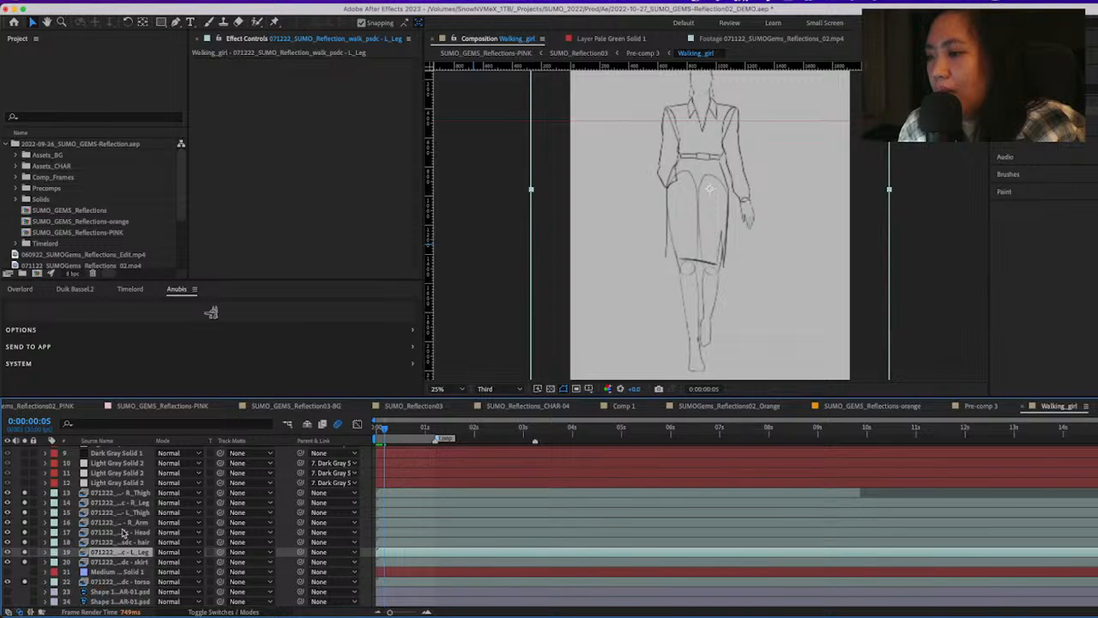
Hide the sketch layers from R_Thigh to skirt plus L_Arm and hand, leaving only the torso sketch showing
left_click(129, 582)
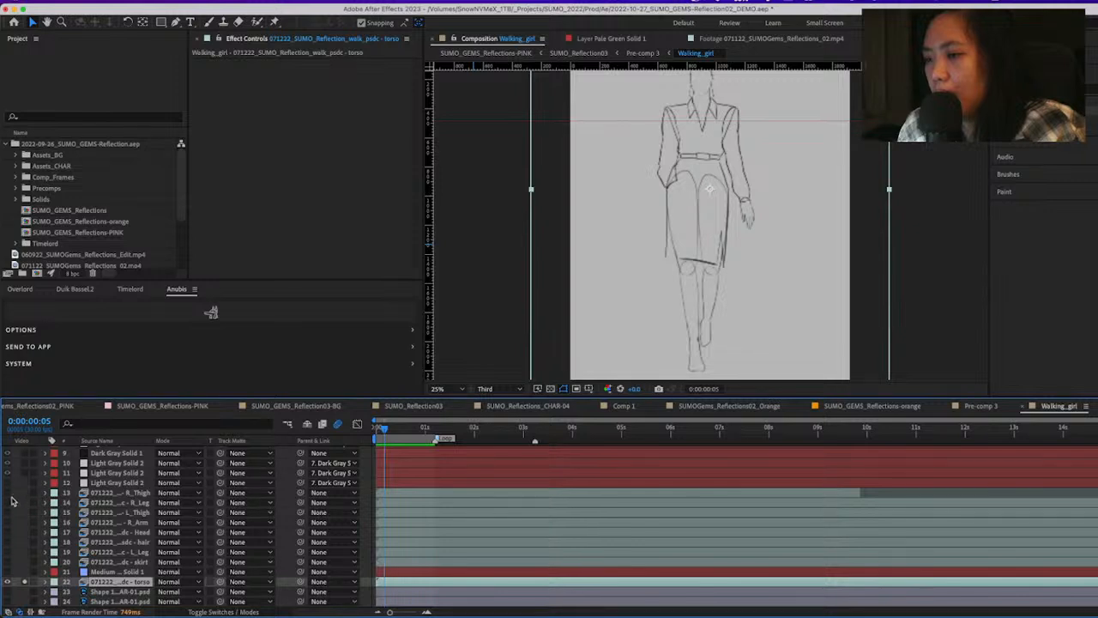
left_click_drag(11, 497, 12, 496)
scroll(13, 566, "down", 3)
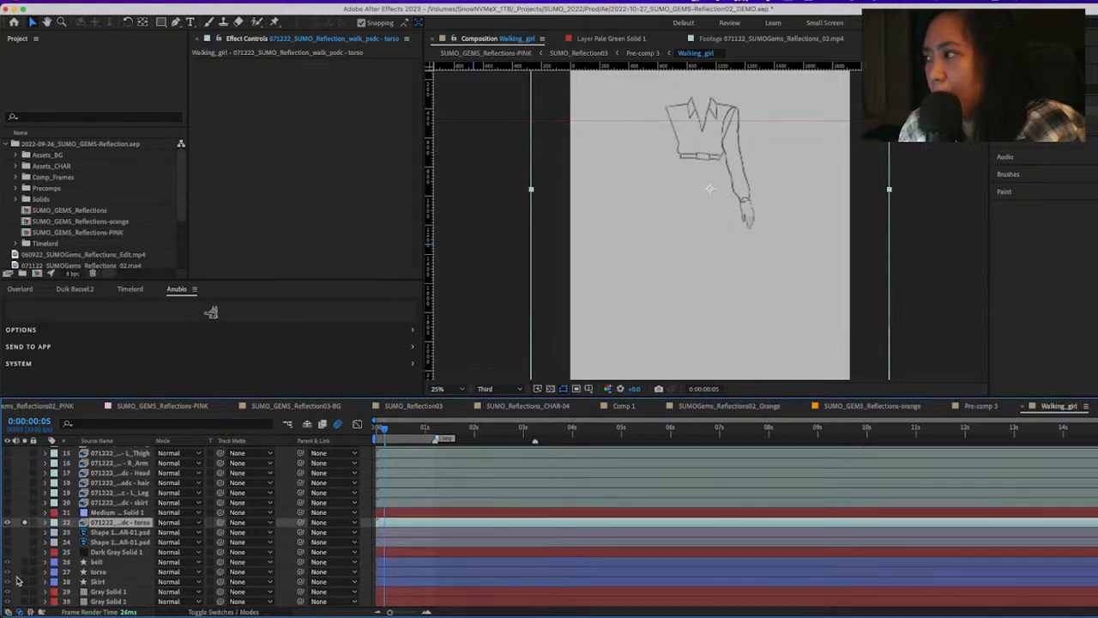
scroll(17, 581, "down", 4)
left_click(8, 591)
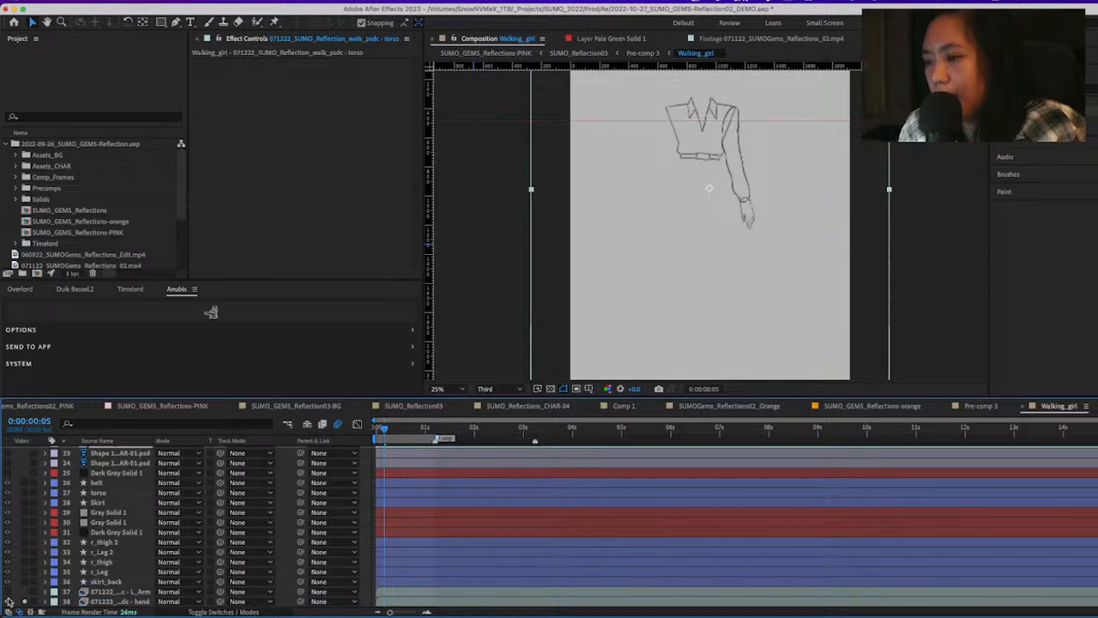
Play the isolated torso sketch animation and stop the playback at 0:00:01:03
scroll(28, 572, "up", 10)
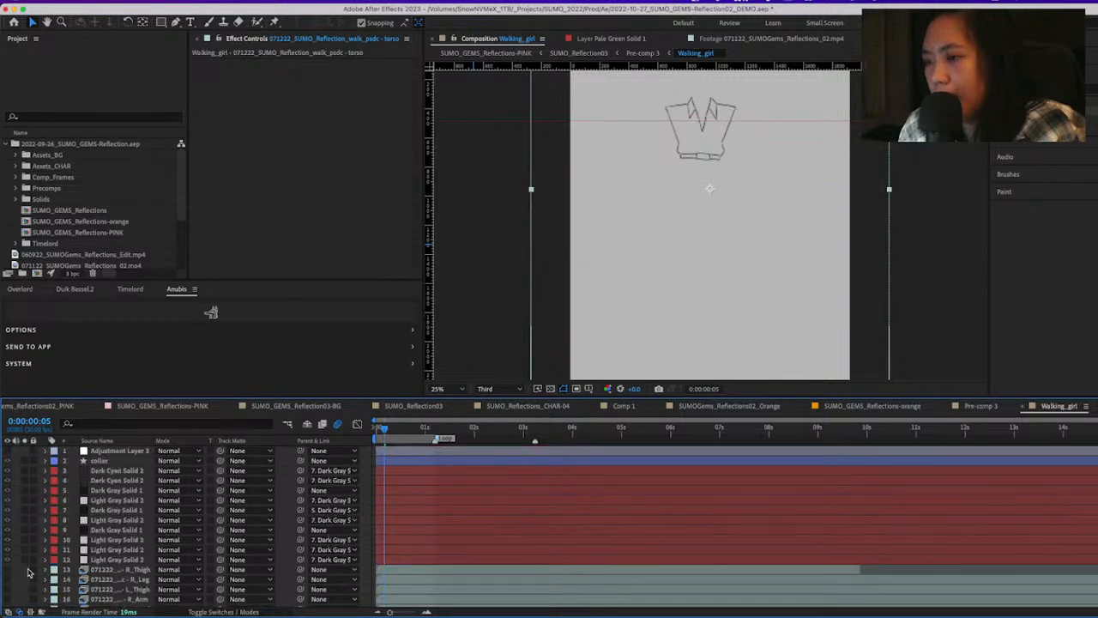
scroll(28, 572, "down", 4)
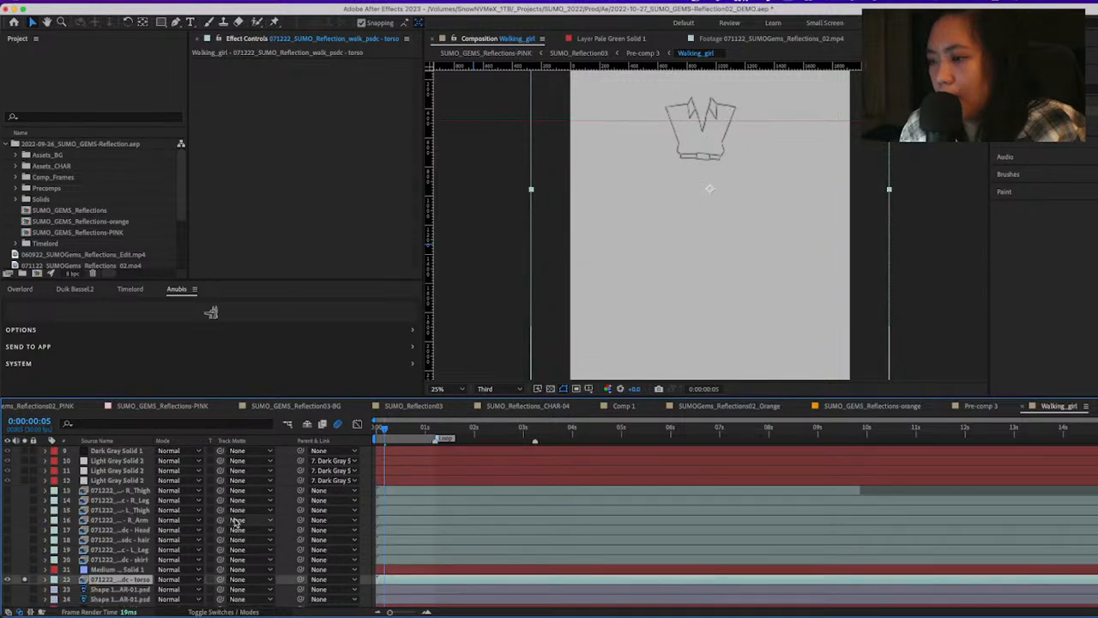
key("space")
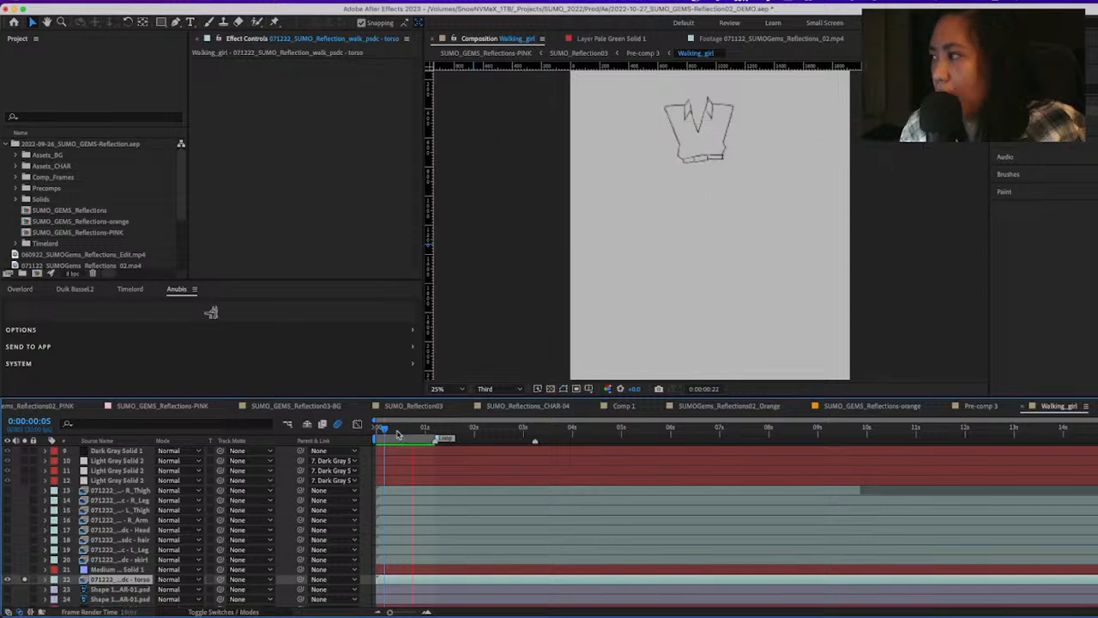
key("space")
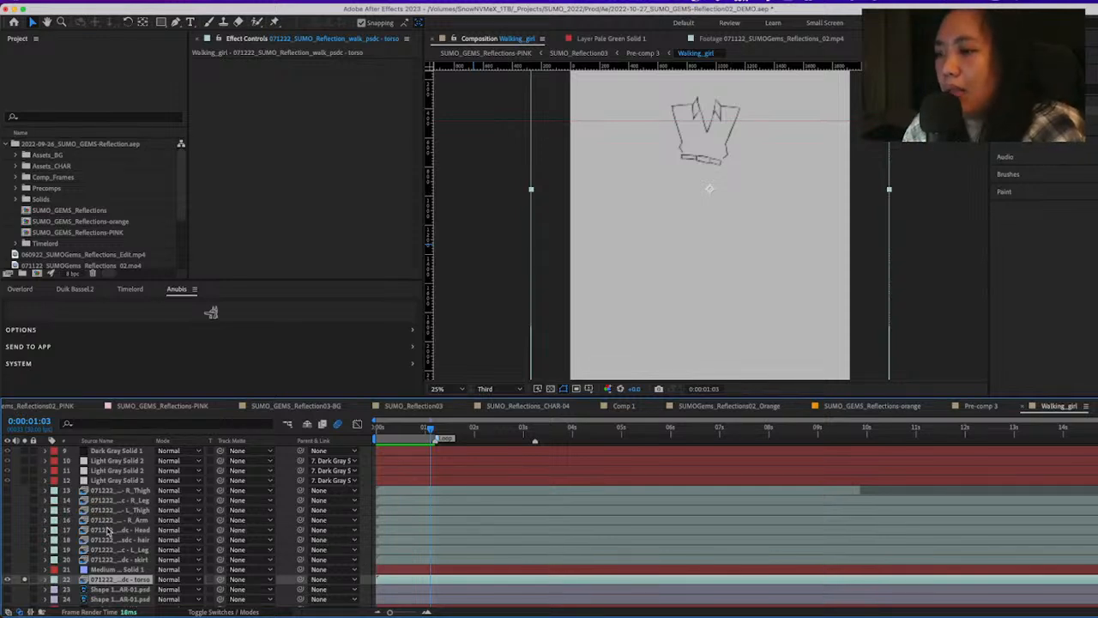
Solo the torso shape layer along with its sketch and preview how the gray fill follows the lines
scroll(109, 531, "down", 3)
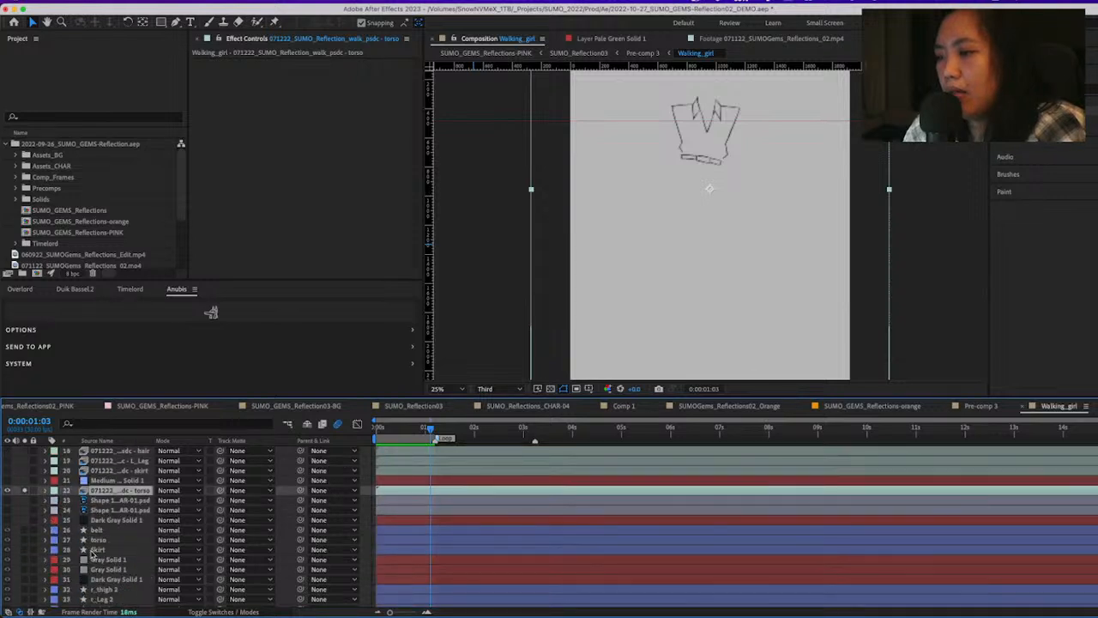
left_click(24, 540)
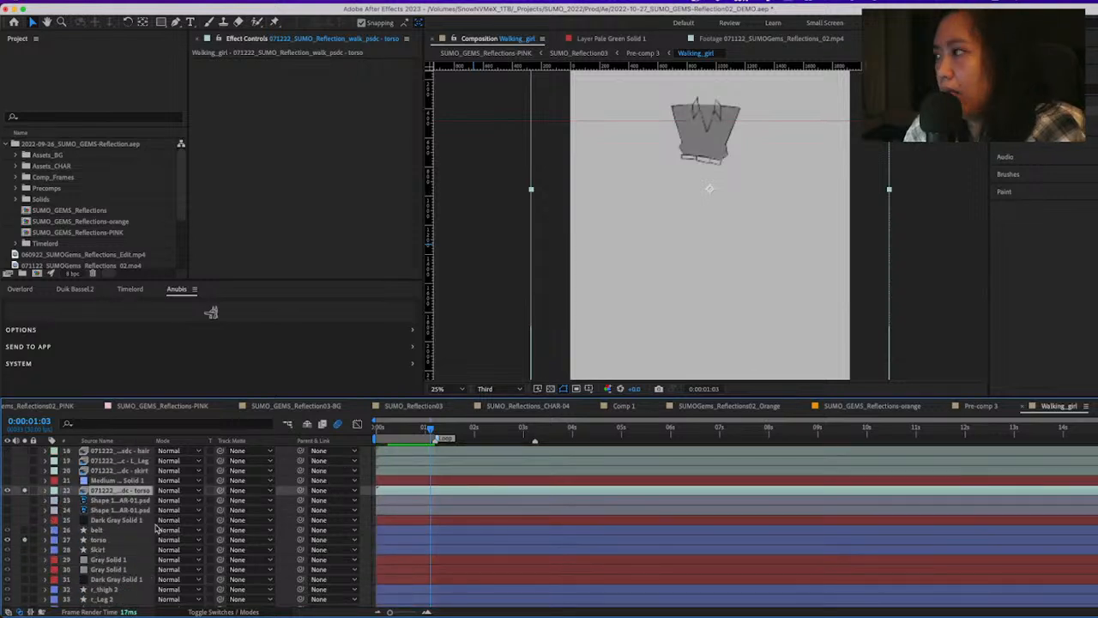
key("space")
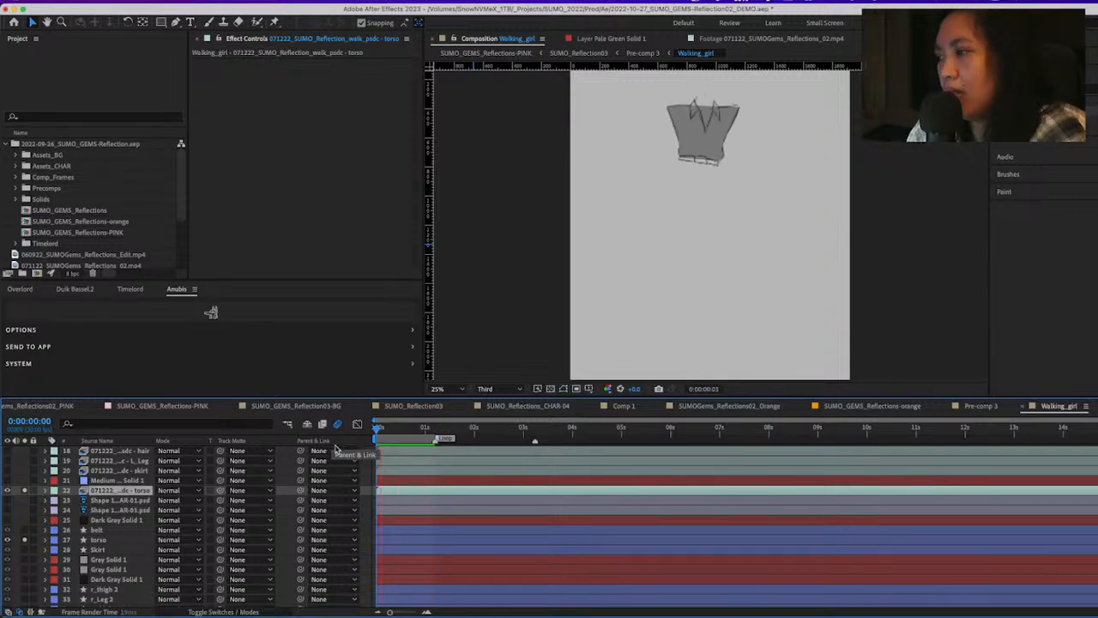
key("space")
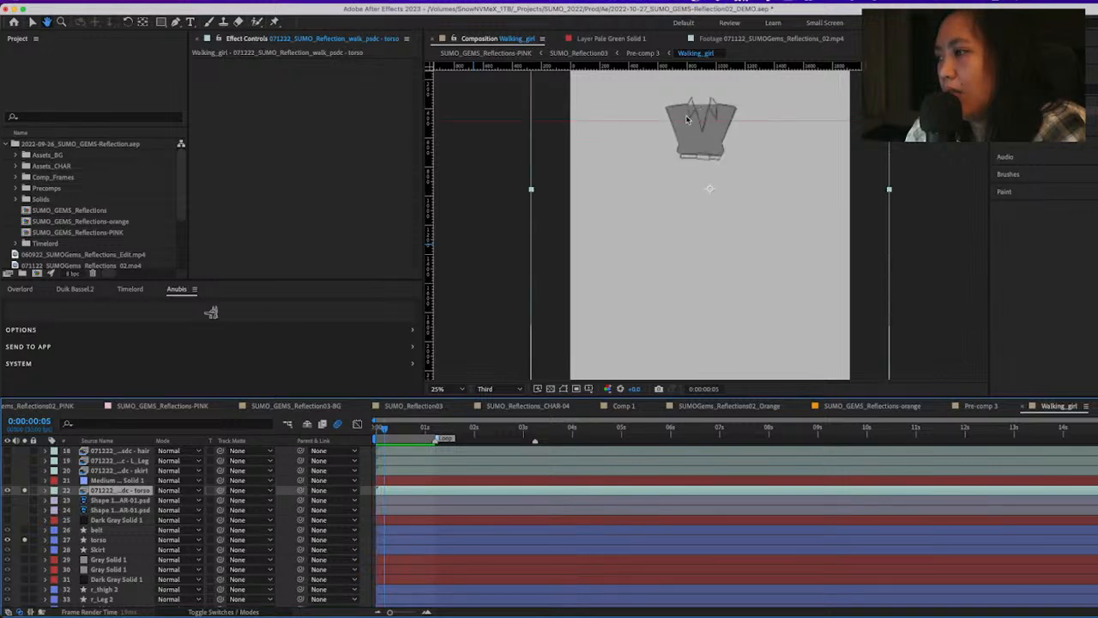
key("space")
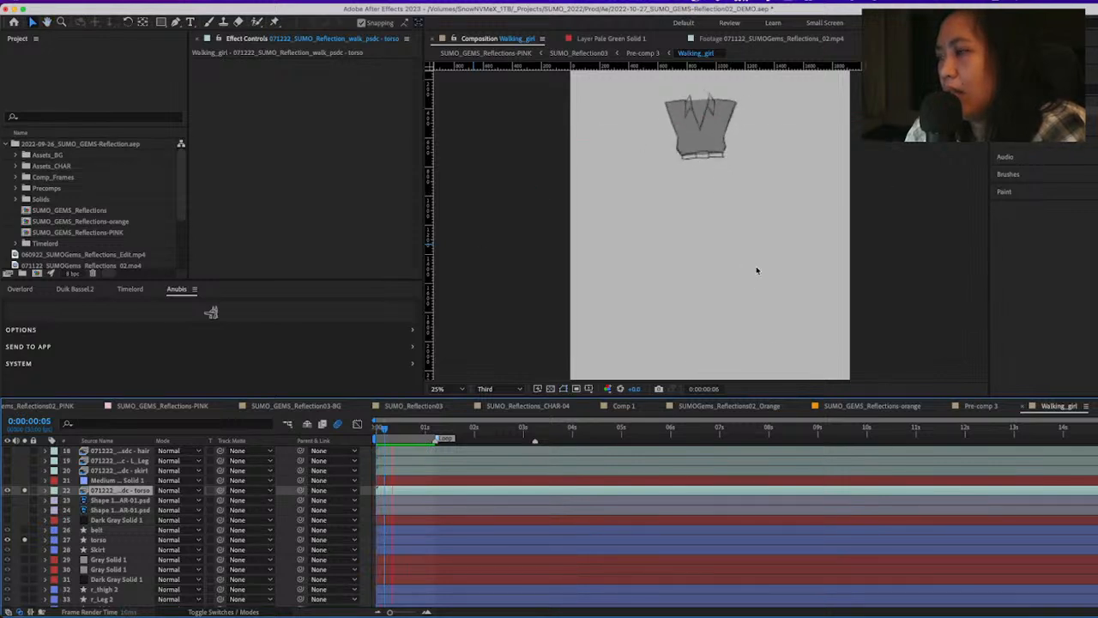
scroll(690, 147, "up", 2)
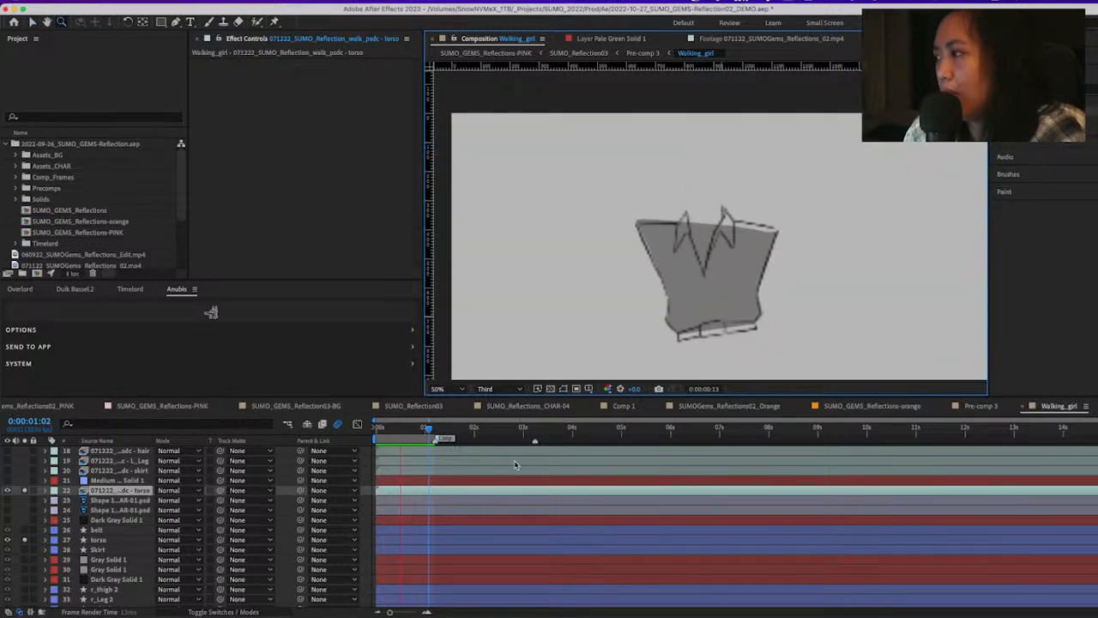
key("space")
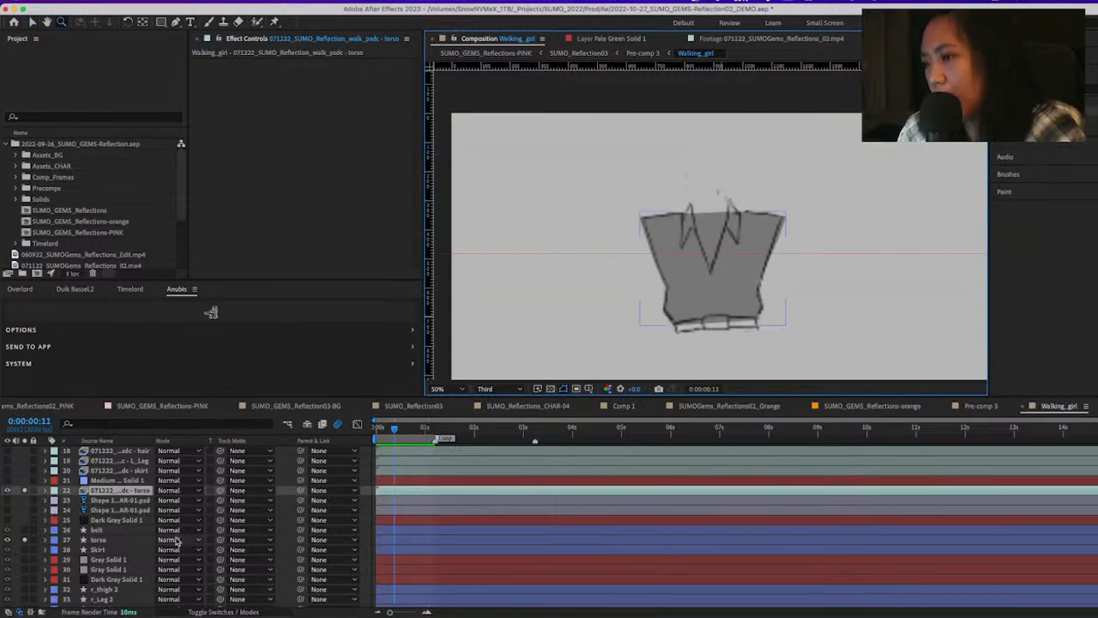
Reveal the torso shape layer's Path keyframes and spread them out for inspection across the walk loop
left_click(110, 541)
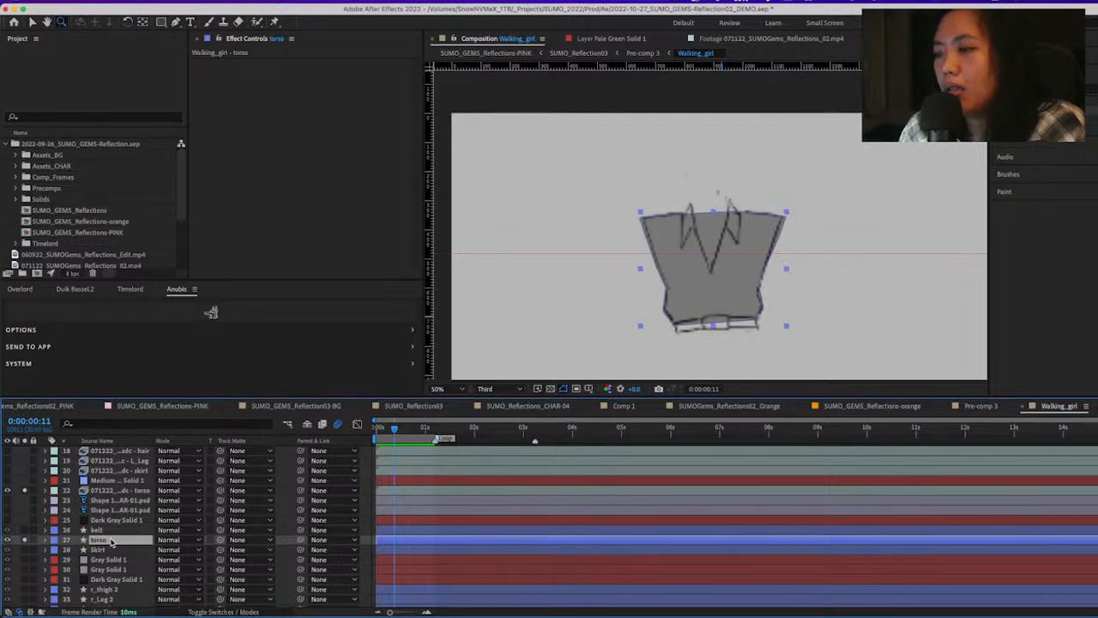
key("u")
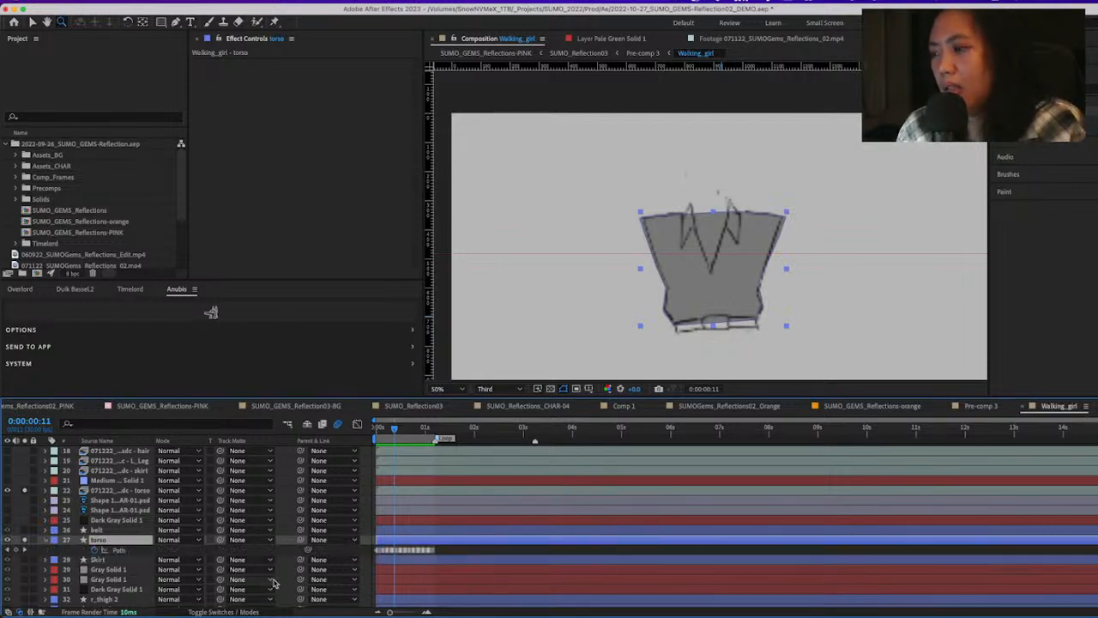
key("equal")
key("equal")
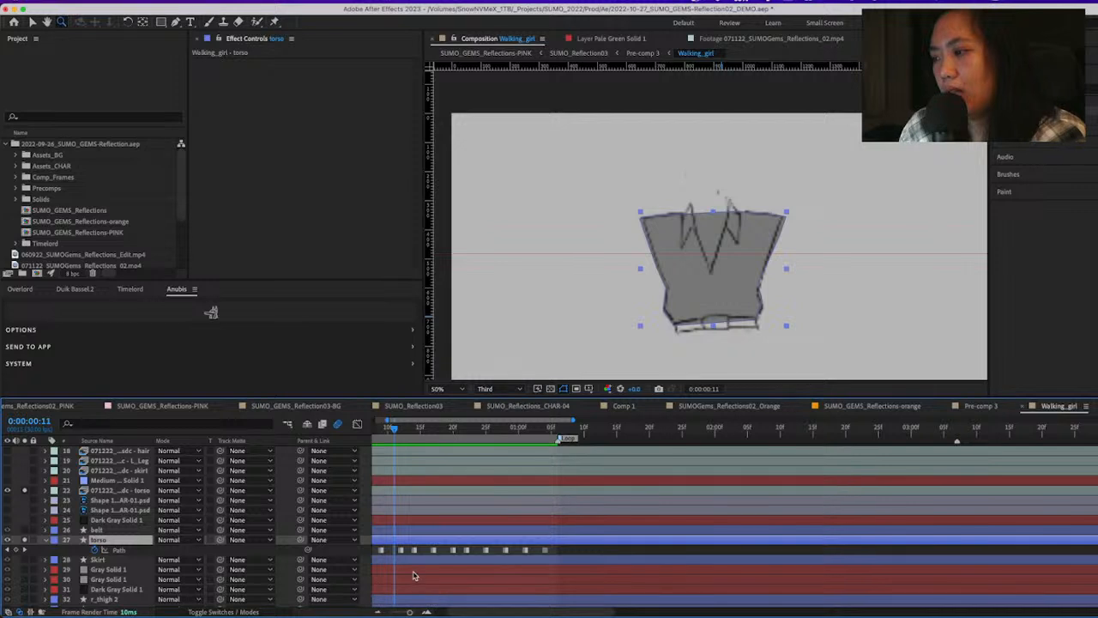
scroll(433, 544, "left", 3)
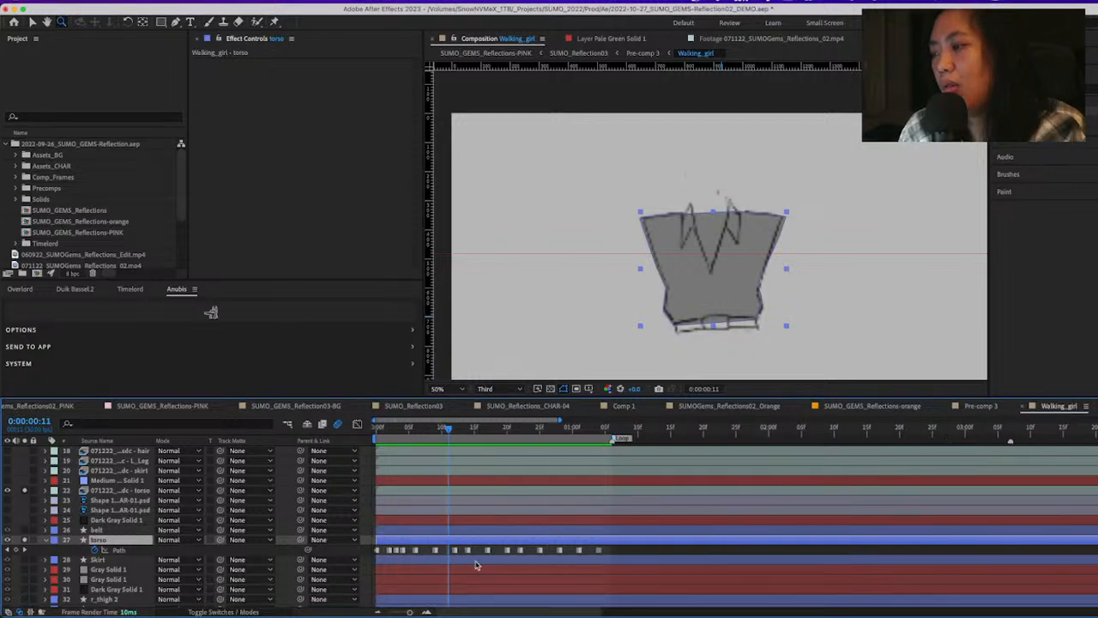
Return to 0:00:00:00, select the torso's first Path keyframe and play the traced animation
left_click_drag(448, 427, 326, 453)
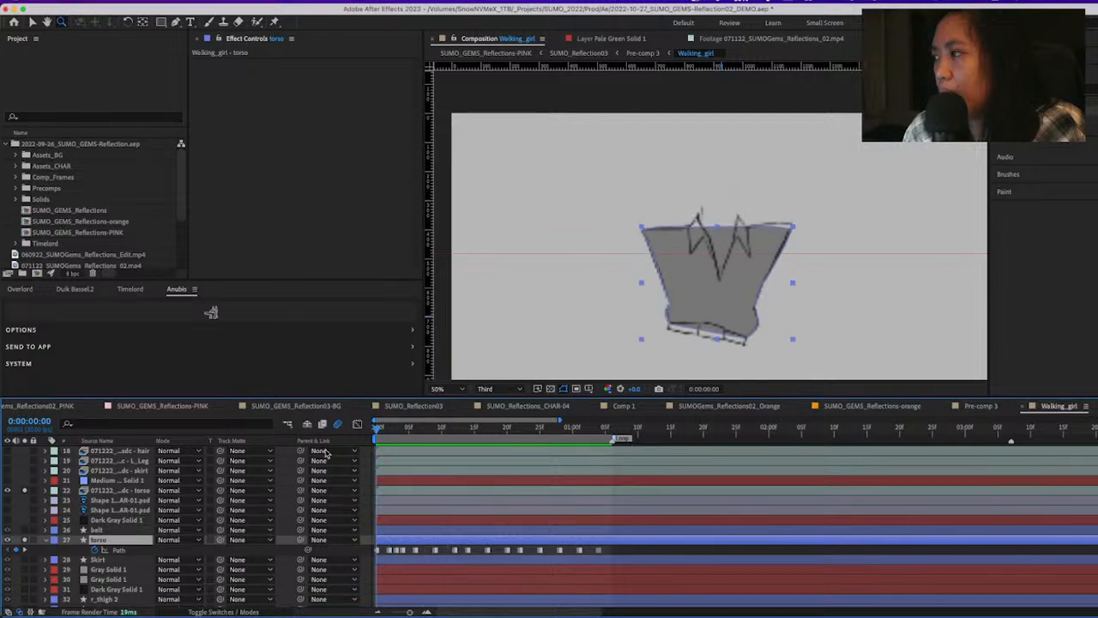
left_click(377, 551)
key("space")
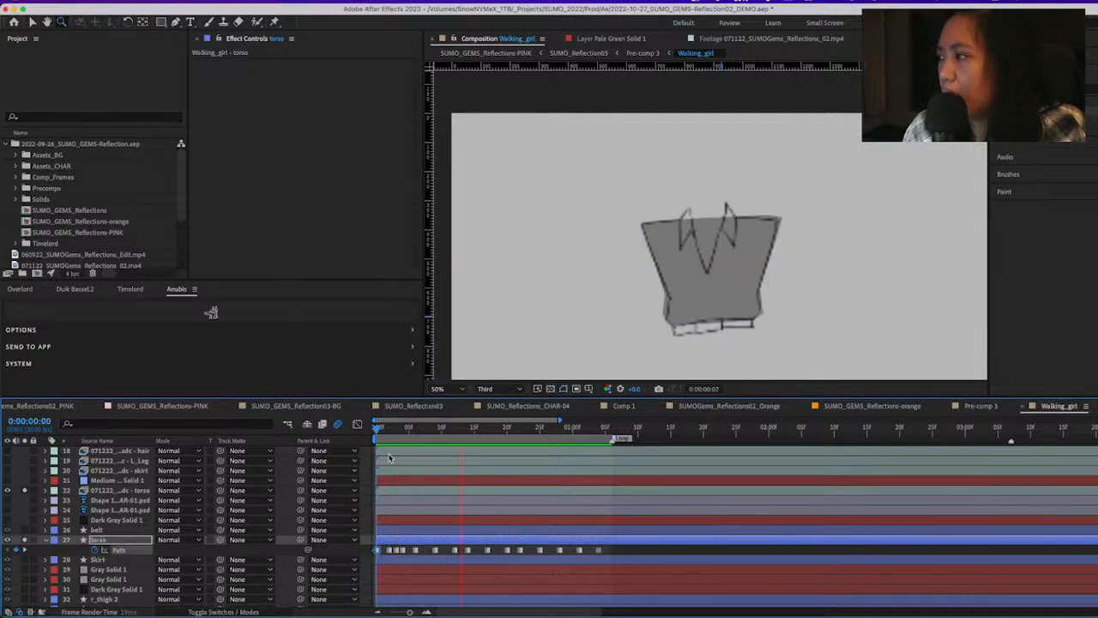
key("space")
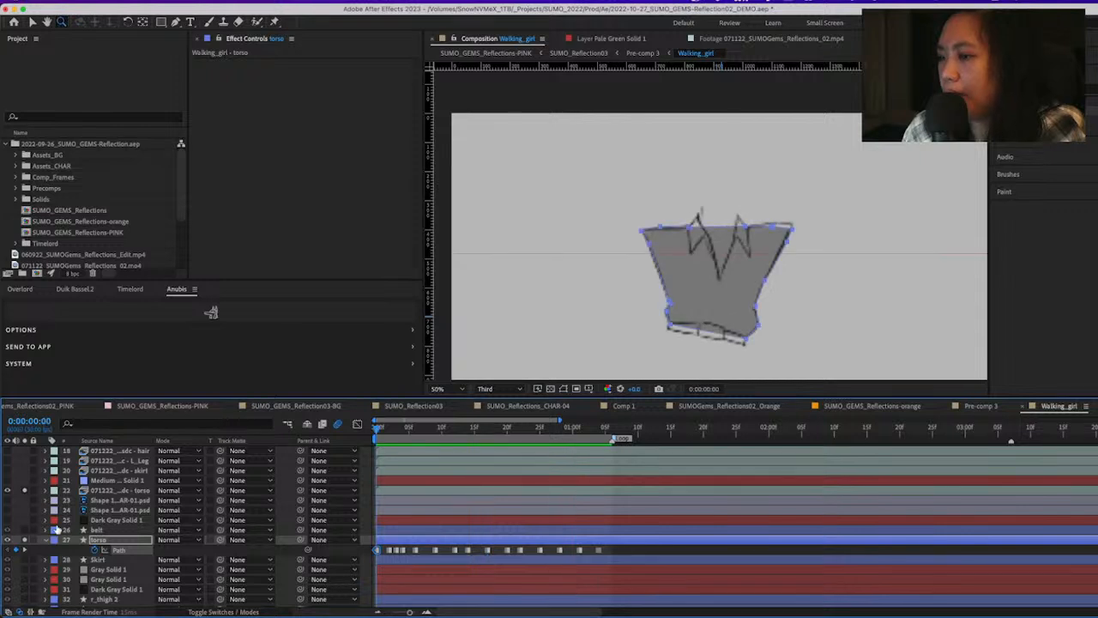
Hide the torso sketch, solo the belt shape layer with the torso, reveal its Path keyframes and scrub the walk loop
left_click(8, 490)
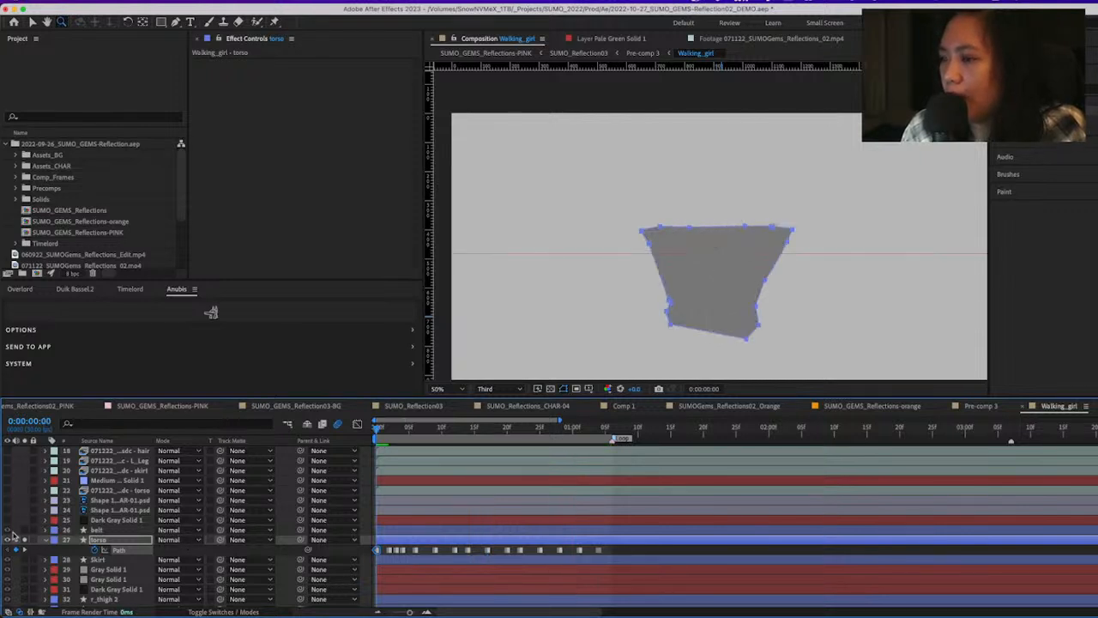
left_click(24, 530)
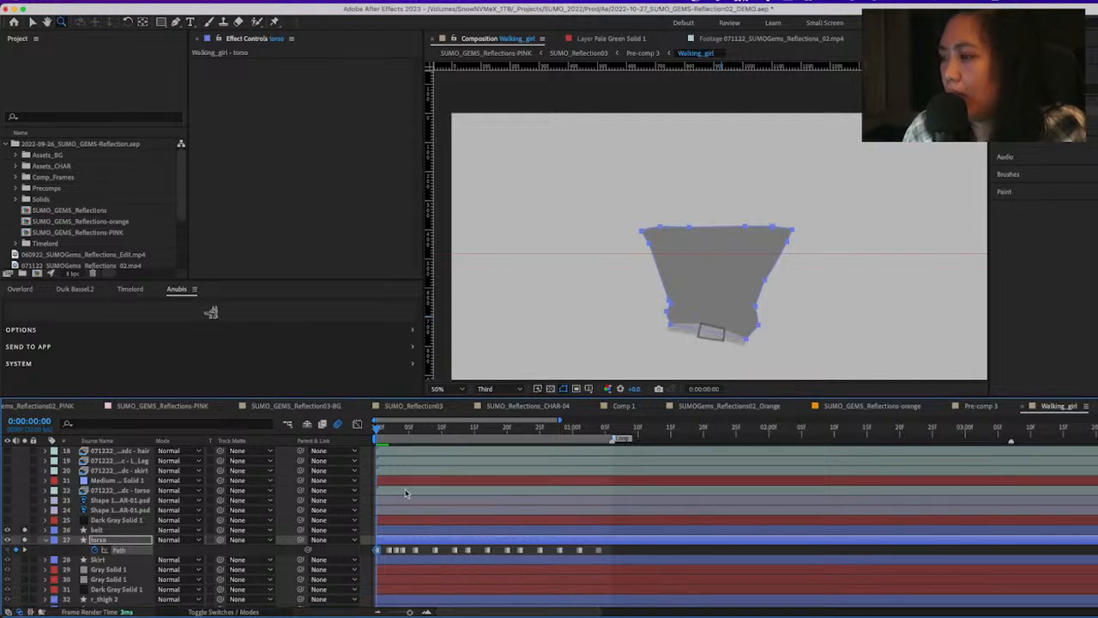
left_click(387, 530)
key("u")
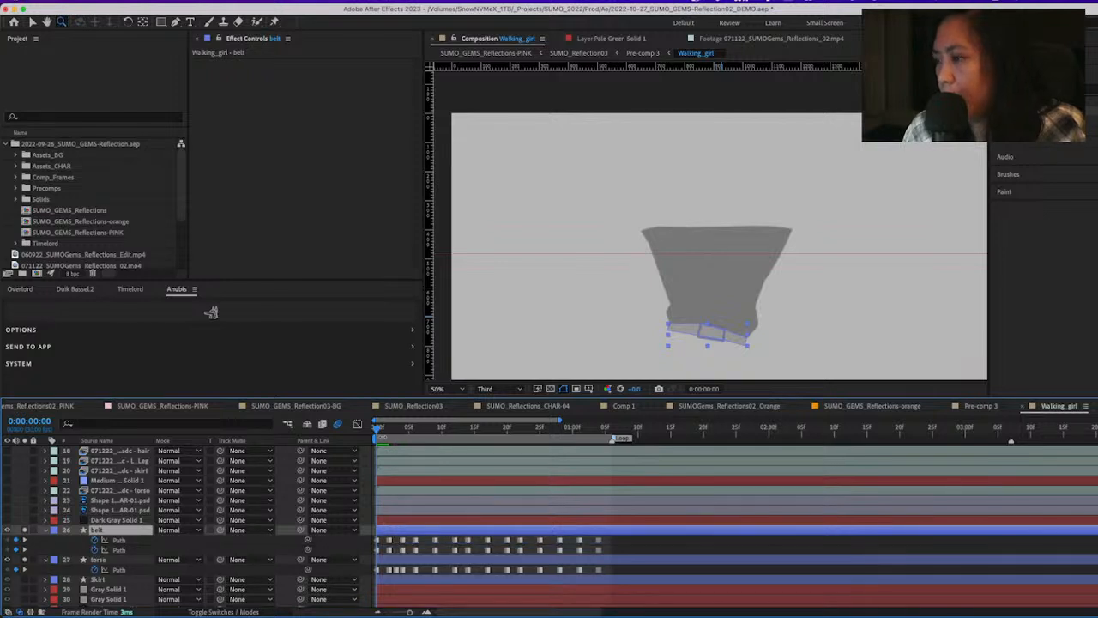
left_click_drag(380, 433, 313, 490)
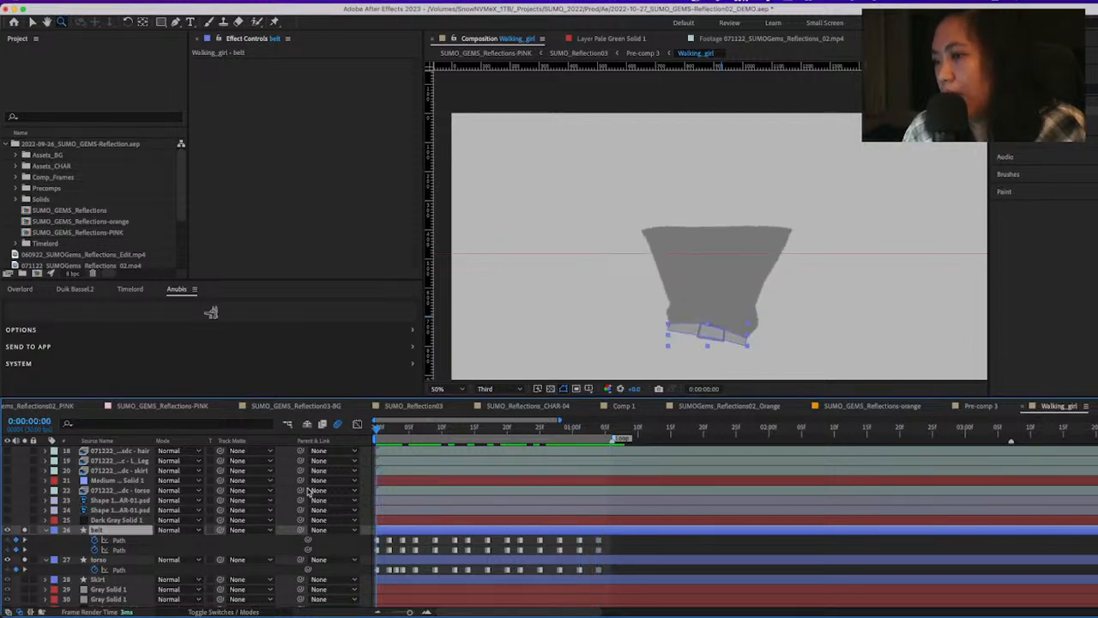
Solo the Skirt shape layer together with the torso and belt
left_click(121, 580)
left_click(7, 579)
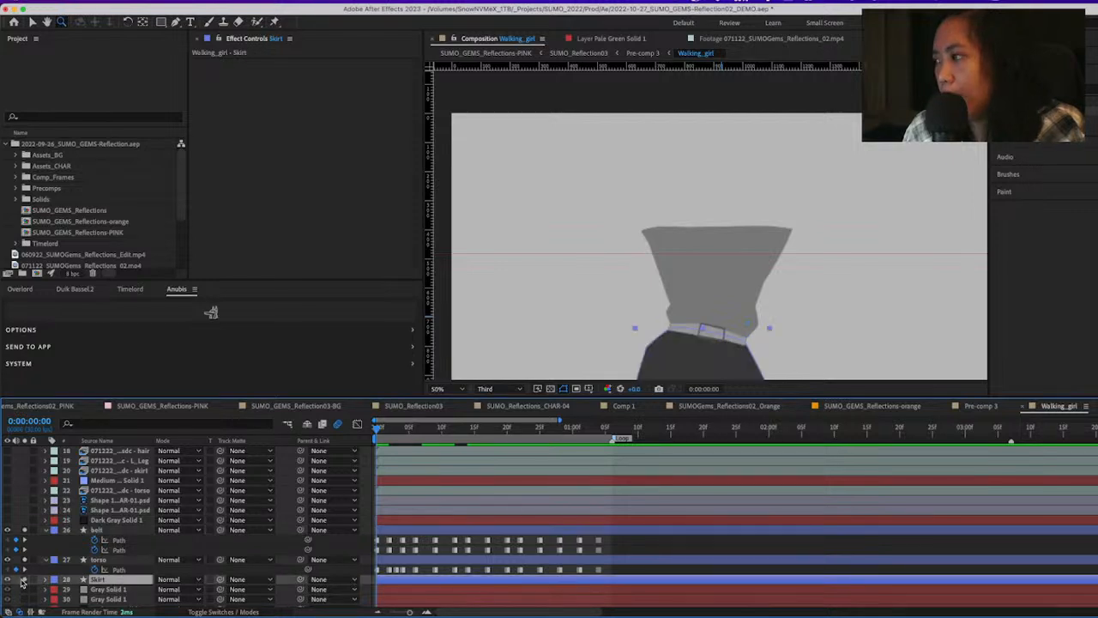
scroll(28, 589, "down", 3)
scroll(28, 589, "down", 1)
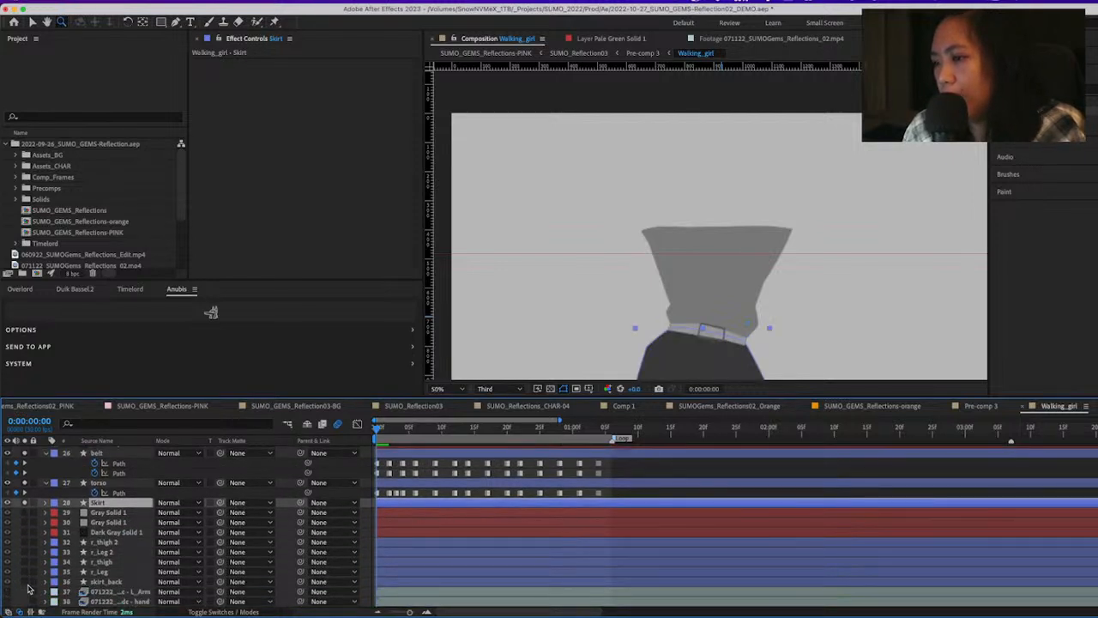
Turn off solo on the Skirt, torso and belt layers to display the whole character
scroll(28, 589, "up", 1)
left_click(25, 523)
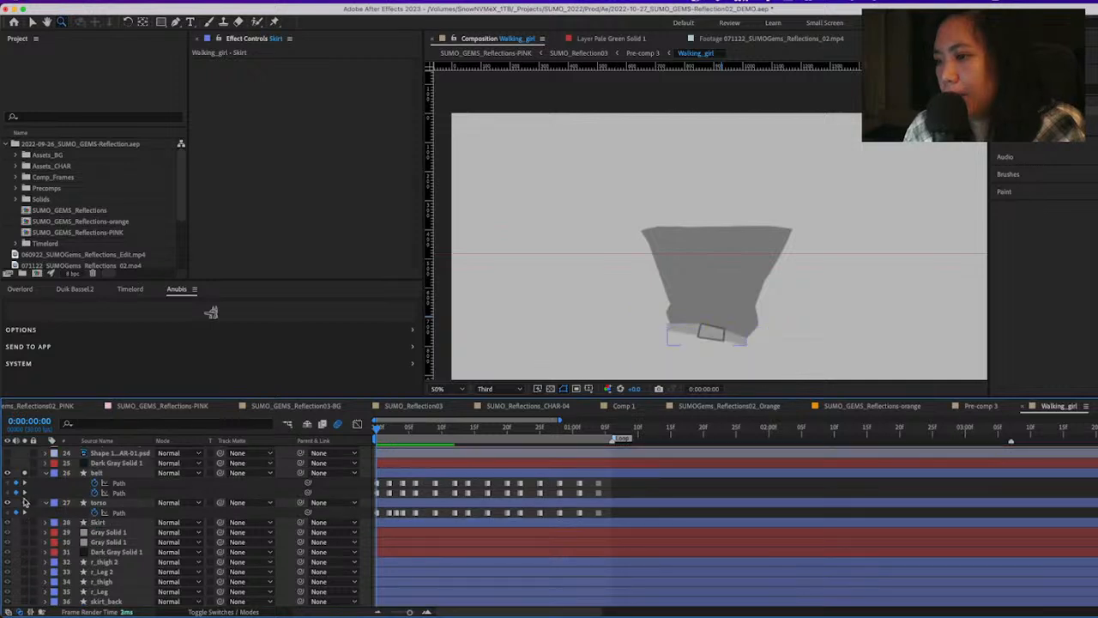
left_click(25, 503)
left_click(25, 474)
Play the complete grayscale walk with the full figure framed at 25% magnification
scroll(100, 566, "up", 7)
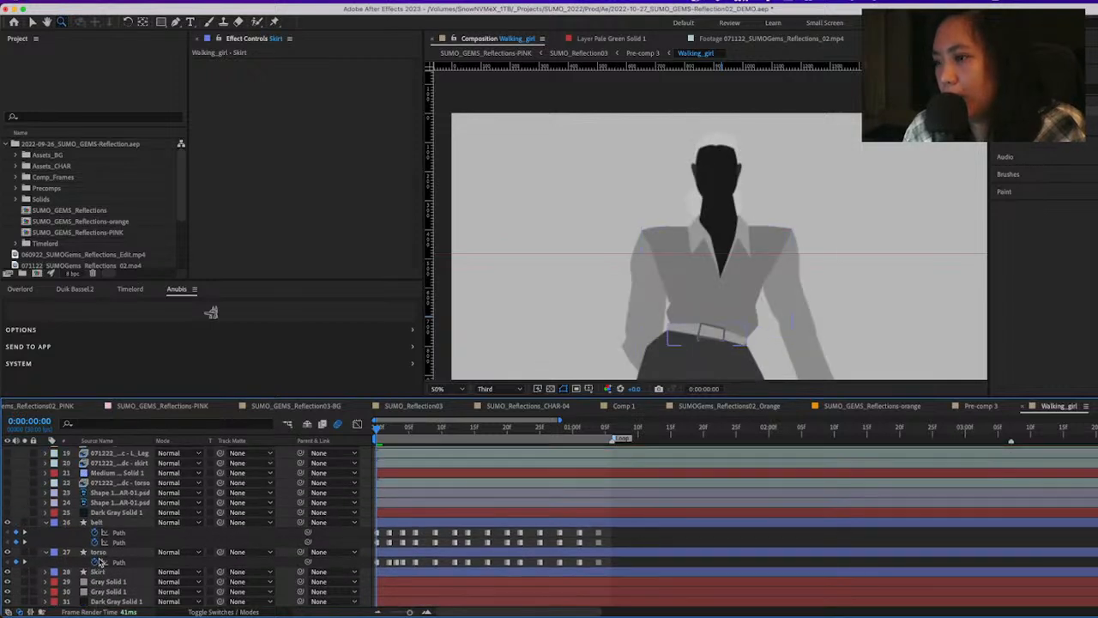
scroll(100, 566, "up", 3)
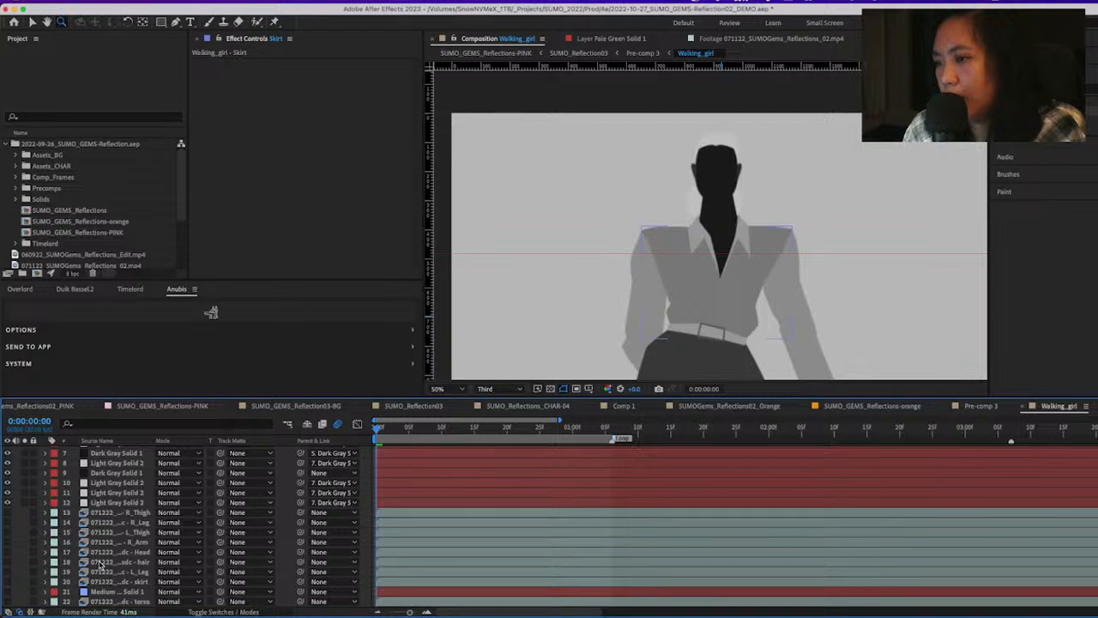
scroll(99, 564, "up", 3)
key("space")
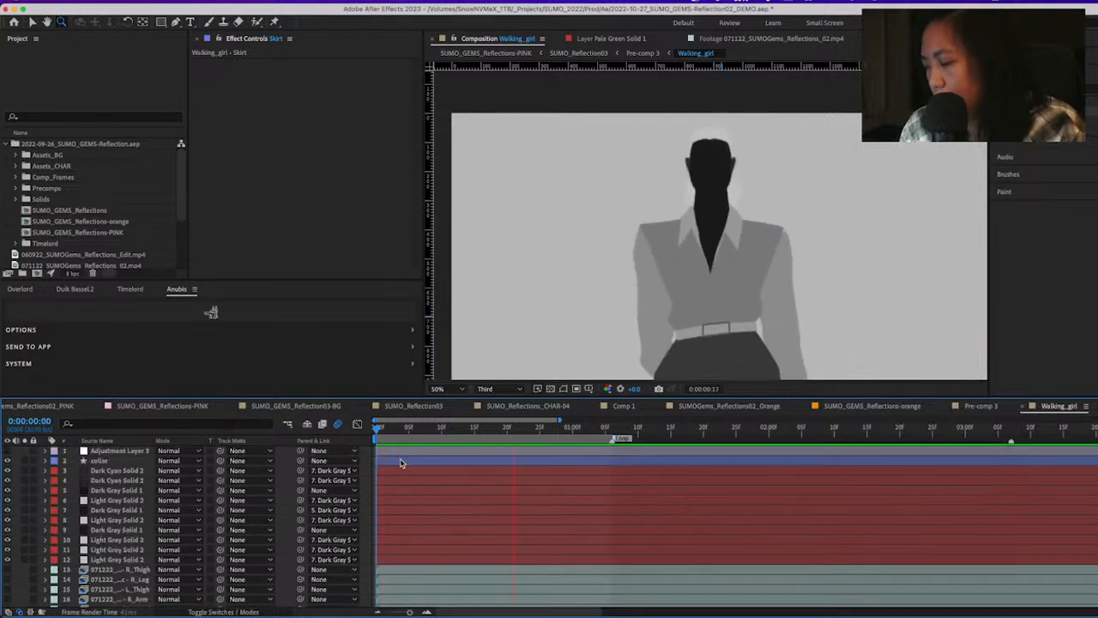
key("comma")
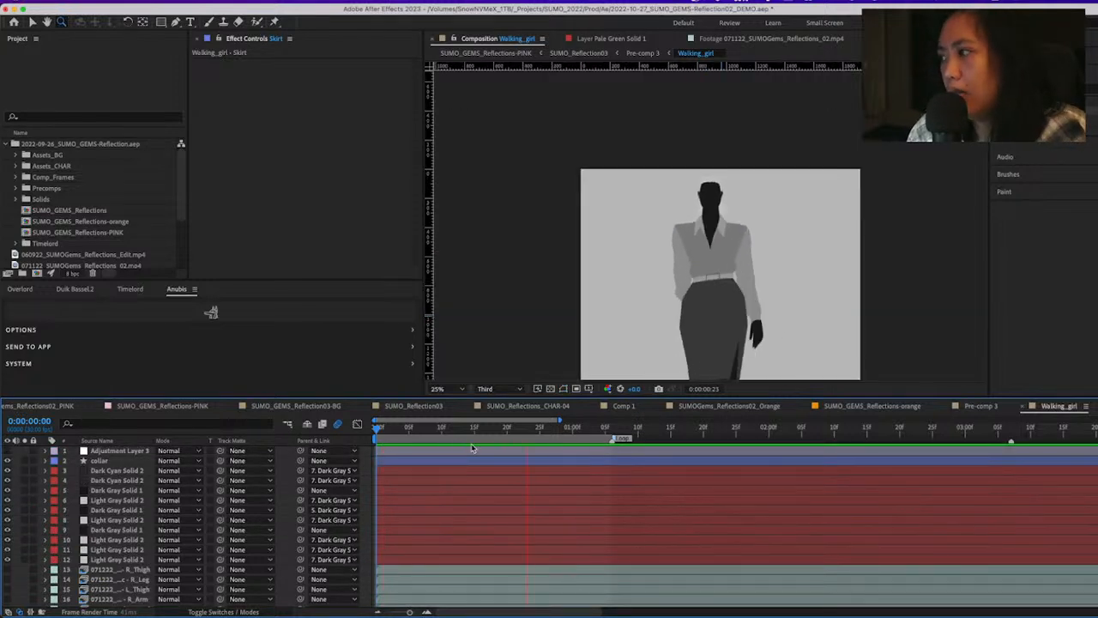
key("space")
left_click_drag(751, 367, 709, 267)
key("space")
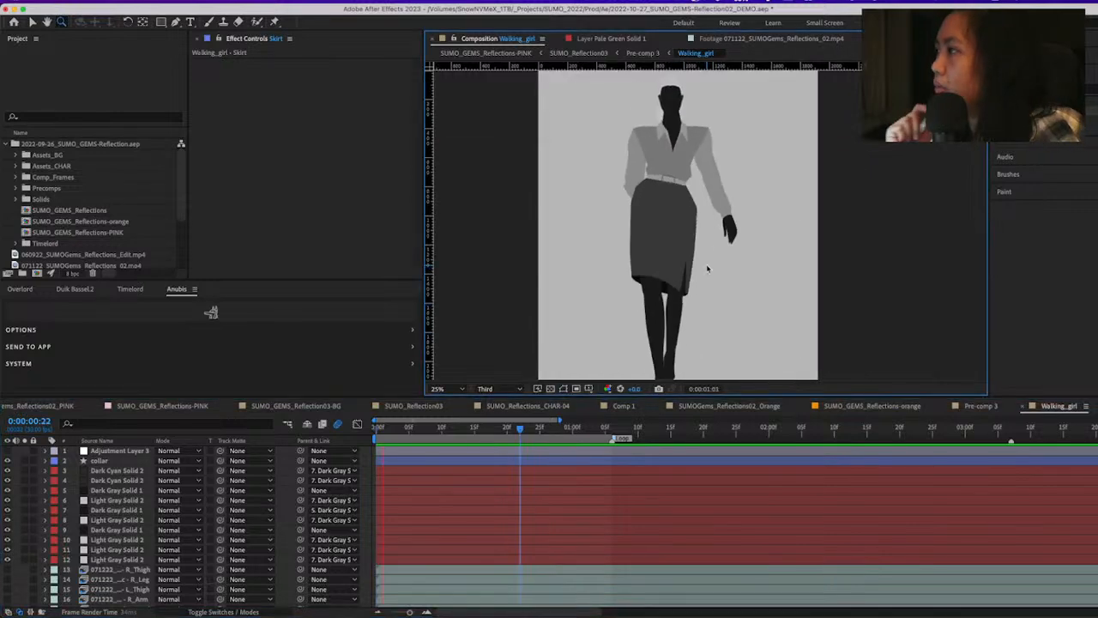
key("space")
Enable Adjustment Layer 3 and preview the walk against the transparency grid, turn the grid off again and stop playback at 0:00:00:28
left_click(550, 389)
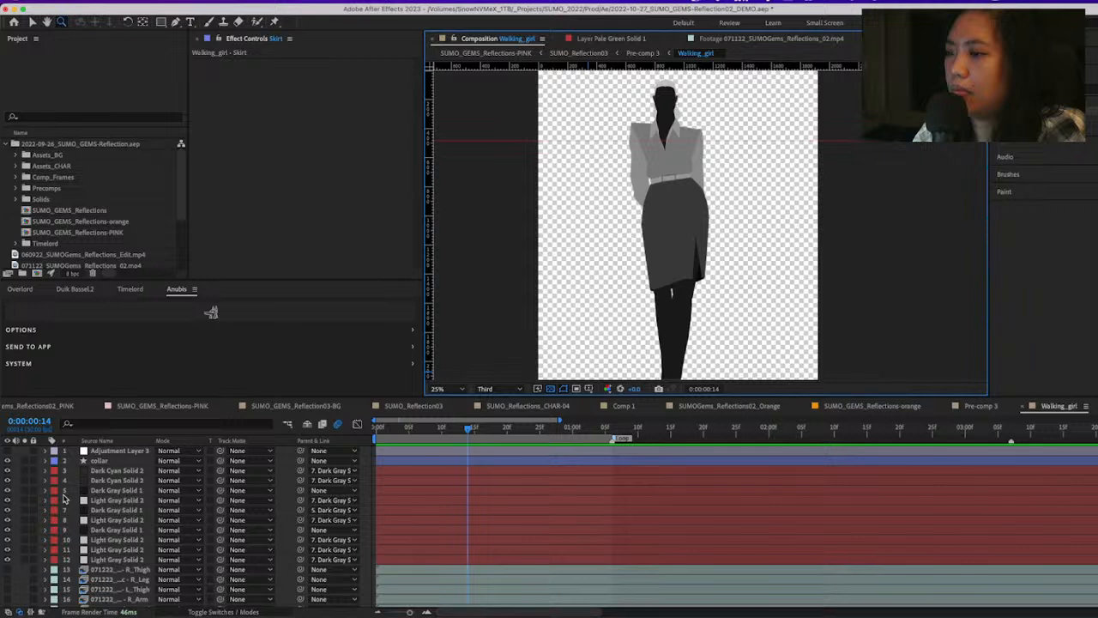
left_click(8, 450)
key("space")
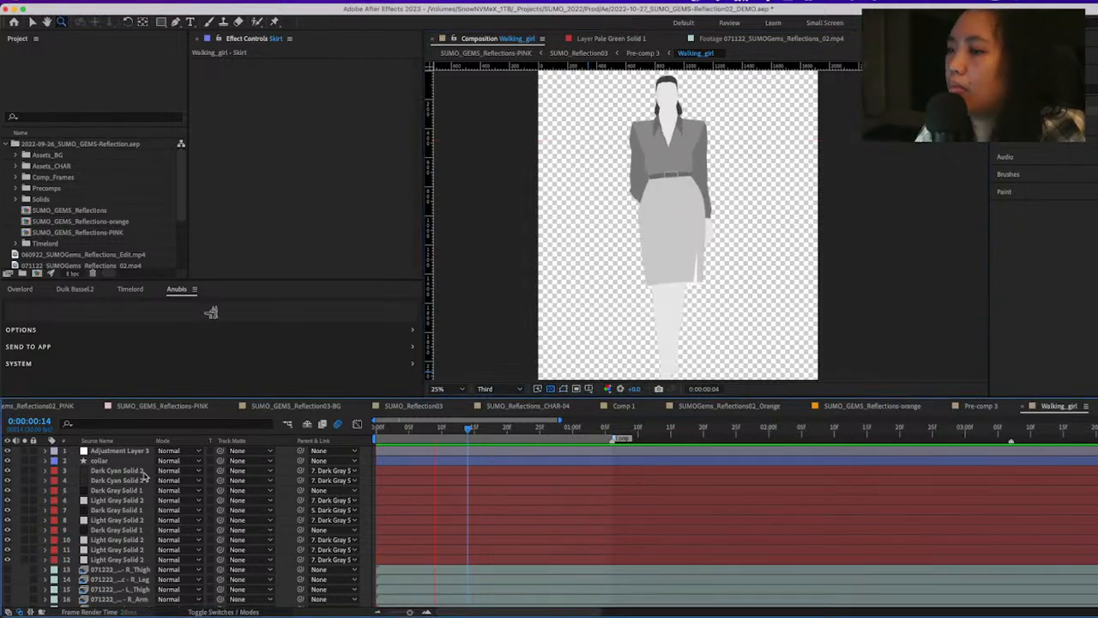
left_click(551, 388)
key("space")
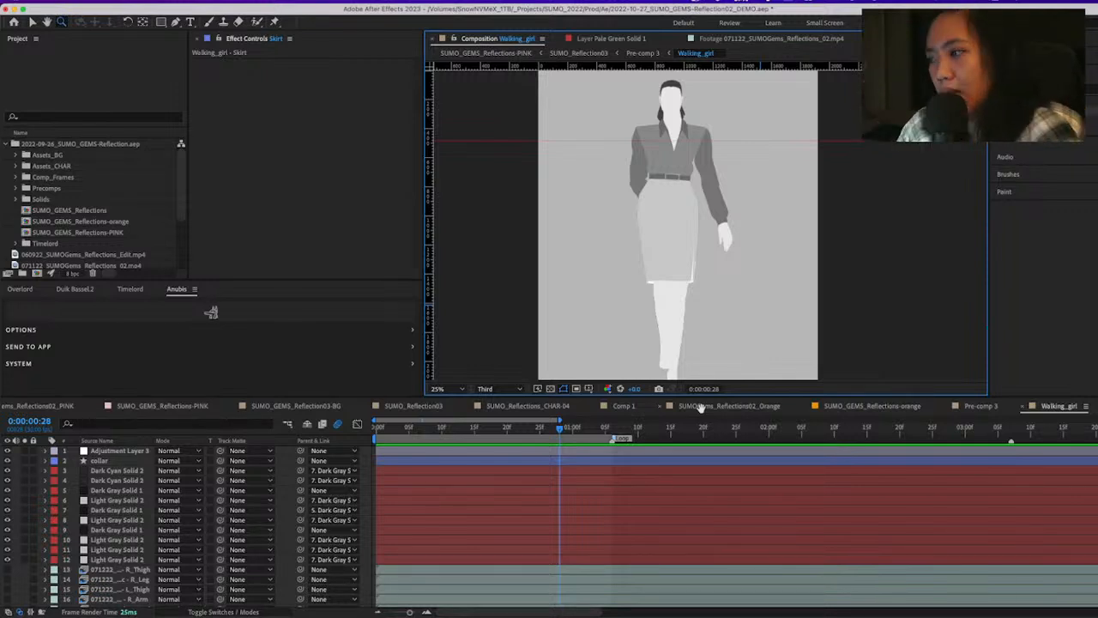
Go up through Pre-comp 3 to the SUMO_Reflection03 composition and view its whole frame at 12.5%
key("shift+Escape")
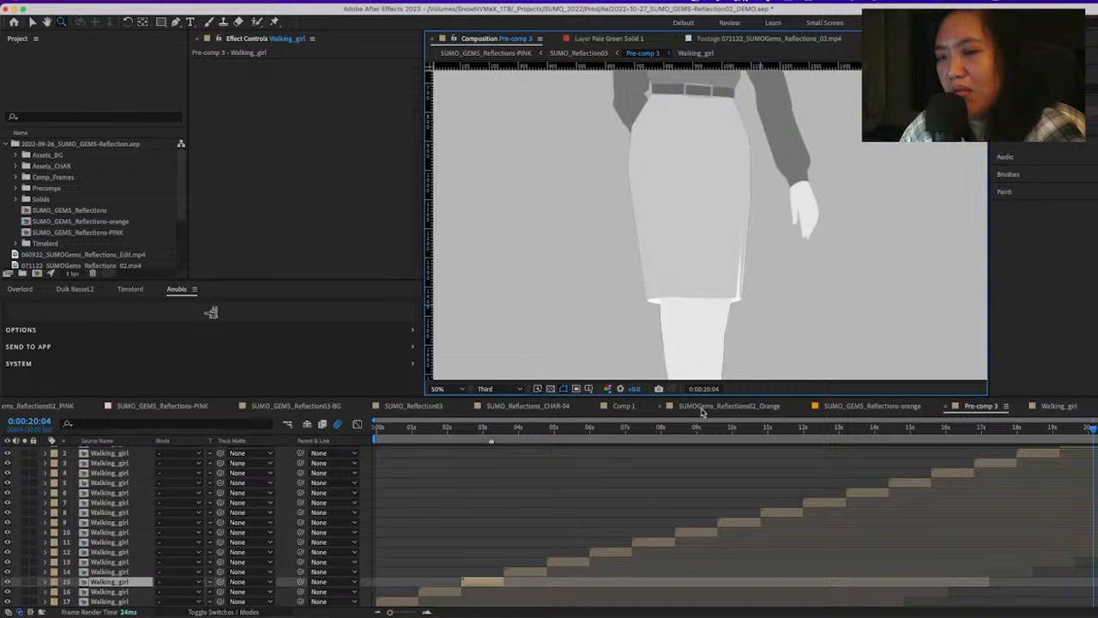
left_click(459, 491)
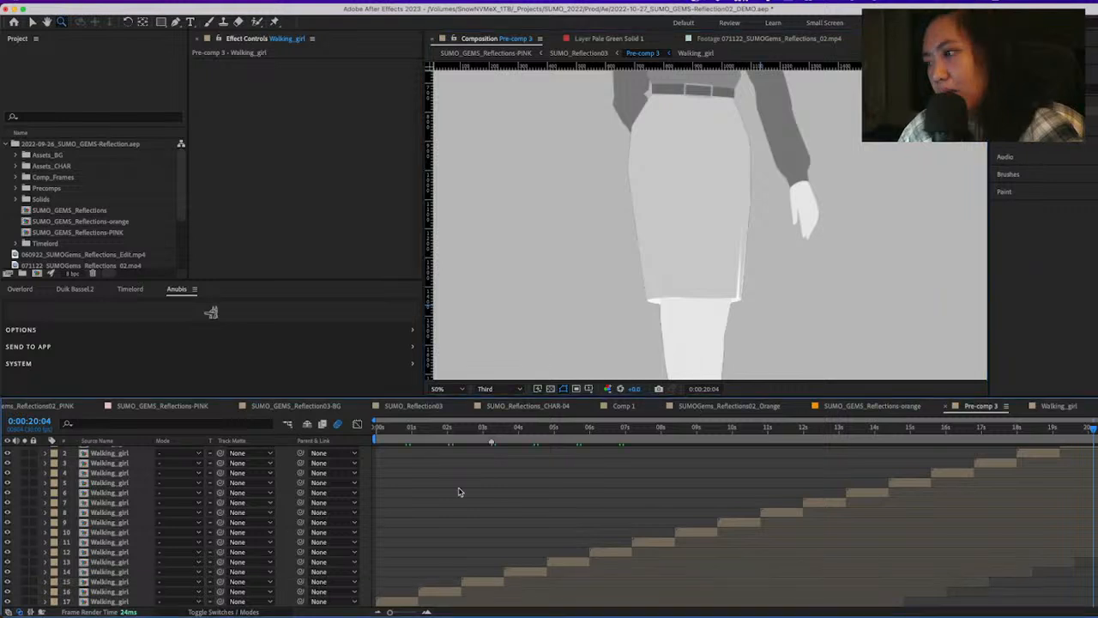
key("Tab")
left_click(375, 501)
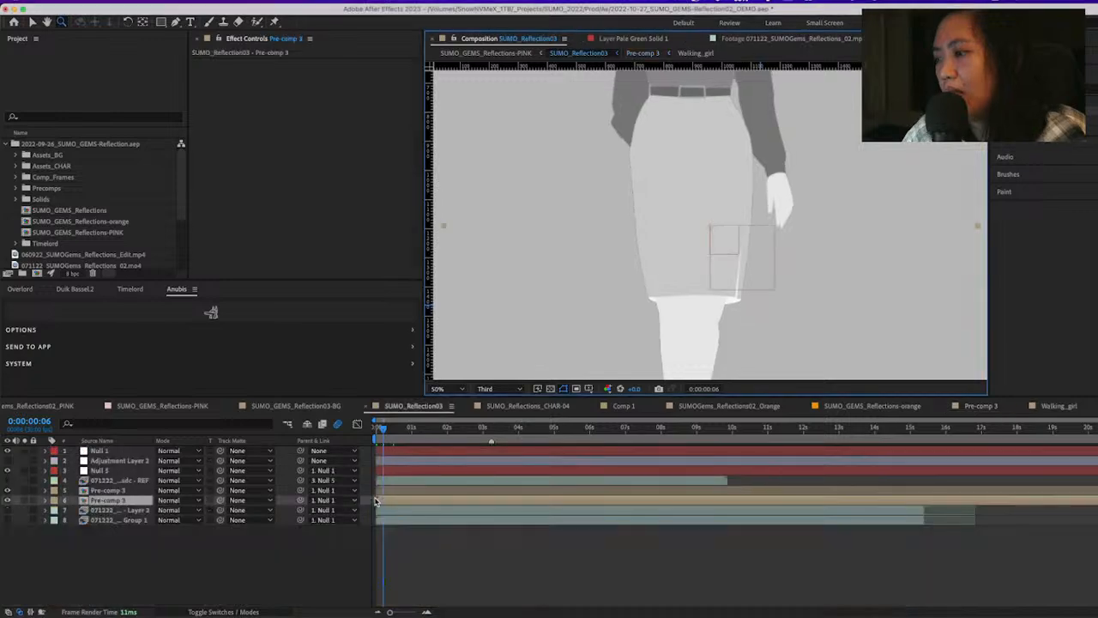
key("comma")
key("comma")
key("comma")
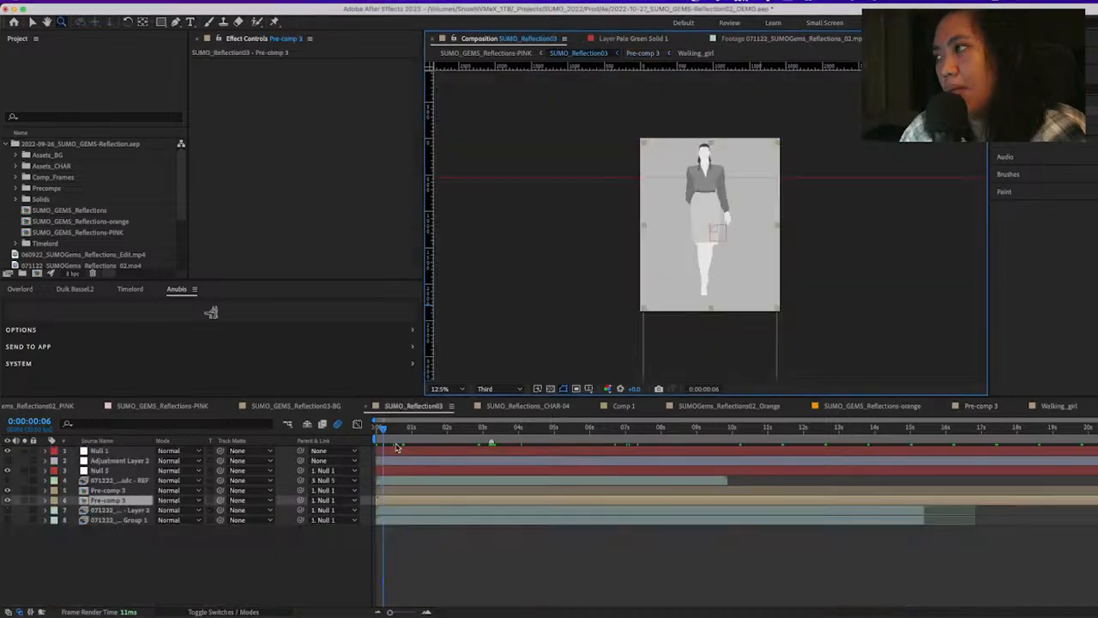
Open the parent SUMO_GEMS_Reflections-PINK composition, go to 0:00:09:08 and preview the colored walking characters
key("shift+Escape")
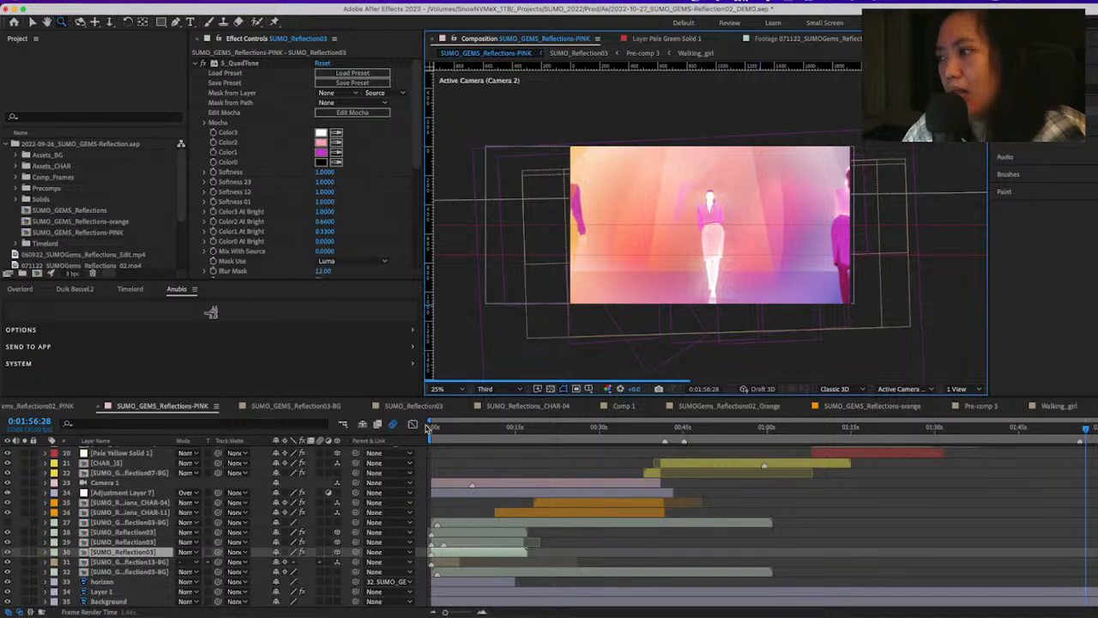
left_click(436, 429)
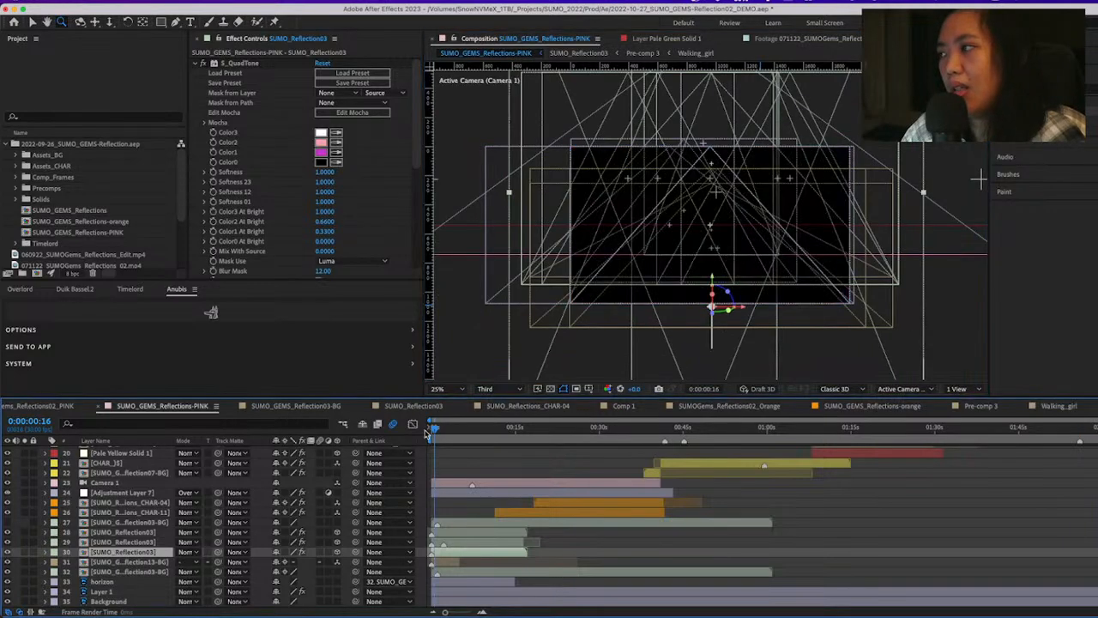
left_click(470, 429)
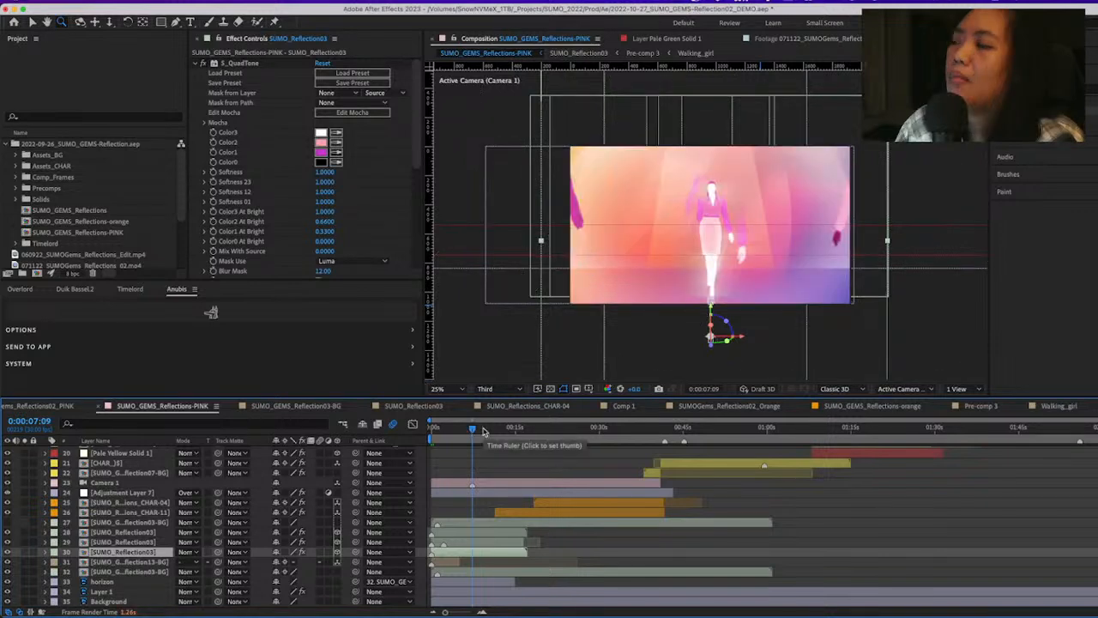
left_click(482, 428)
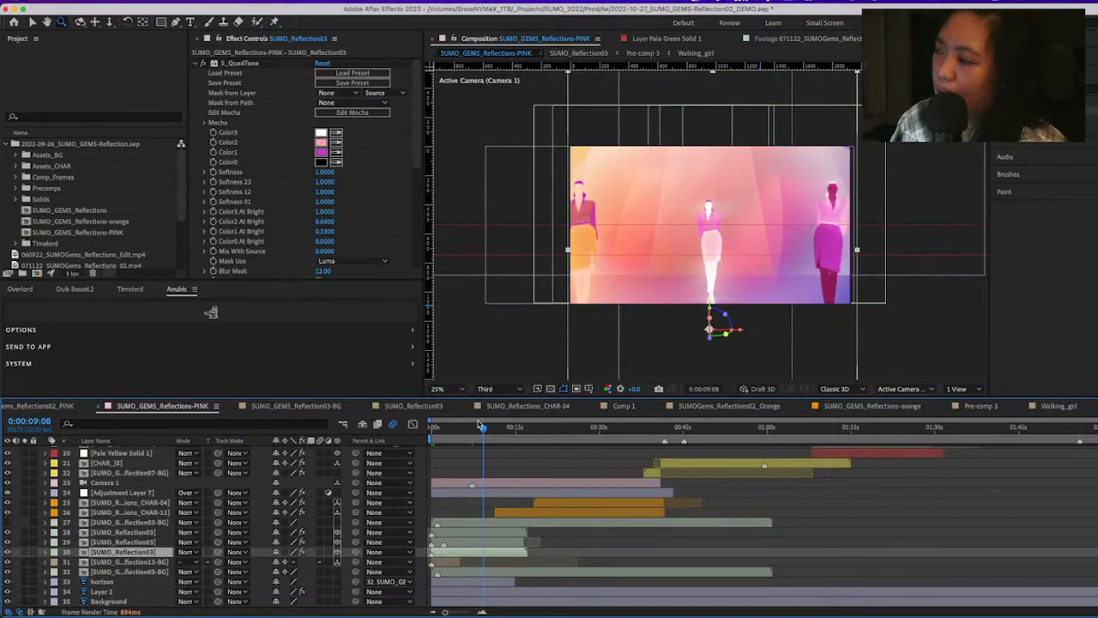
key("space")
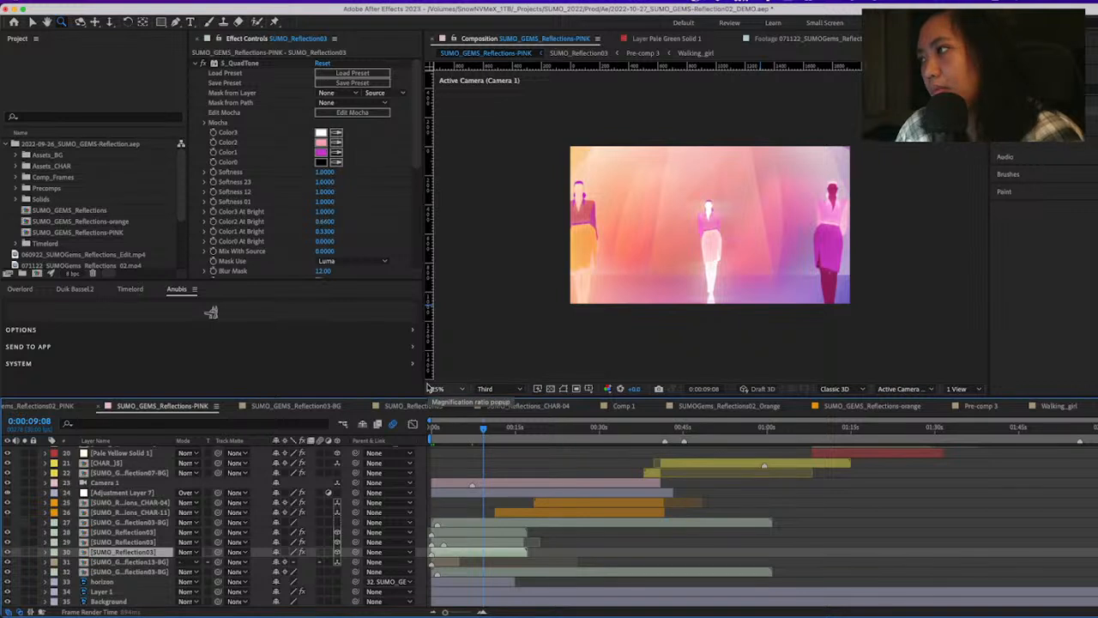
key("space")
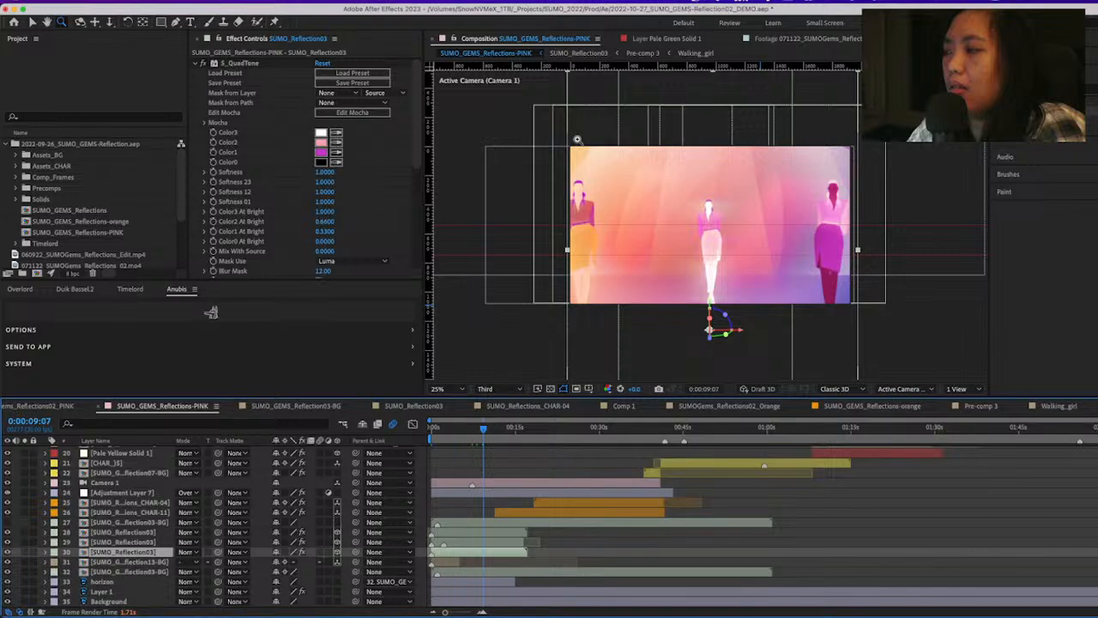
Scrub the colored walk between 0:00:06:07 and 0:00:13:28, settling at 0:00:10:18
left_click(466, 429)
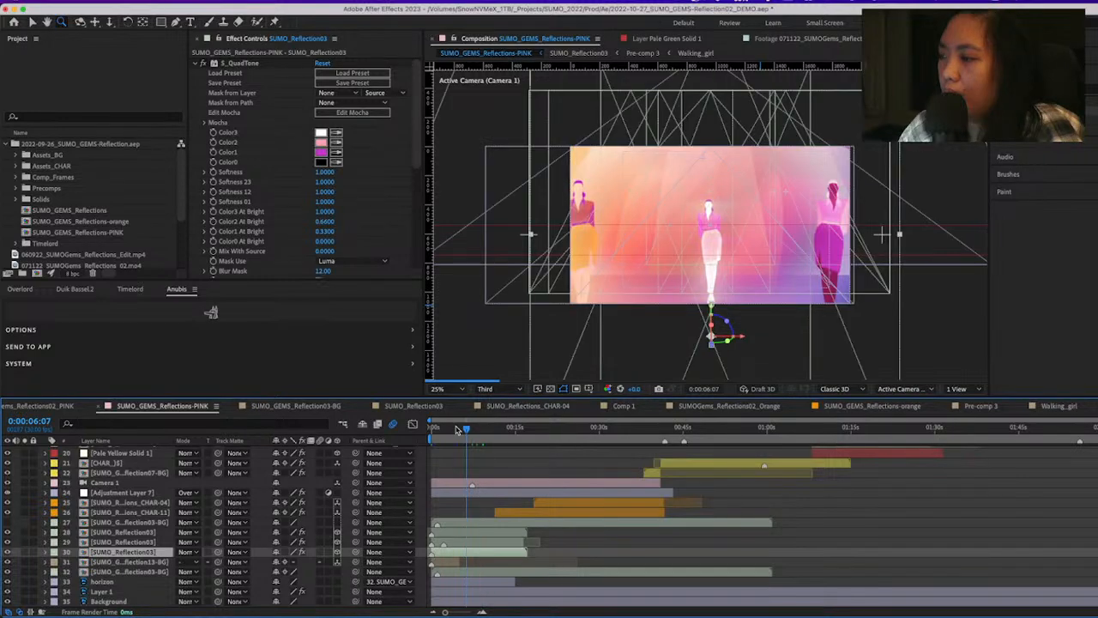
left_click(485, 428)
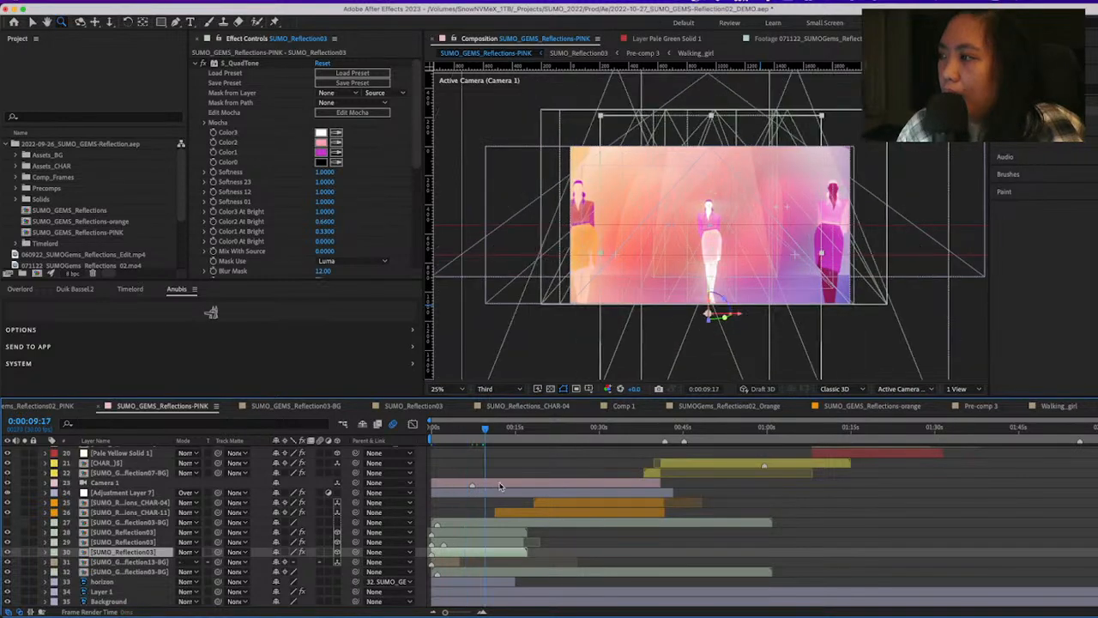
left_click_drag(500, 429, 510, 432)
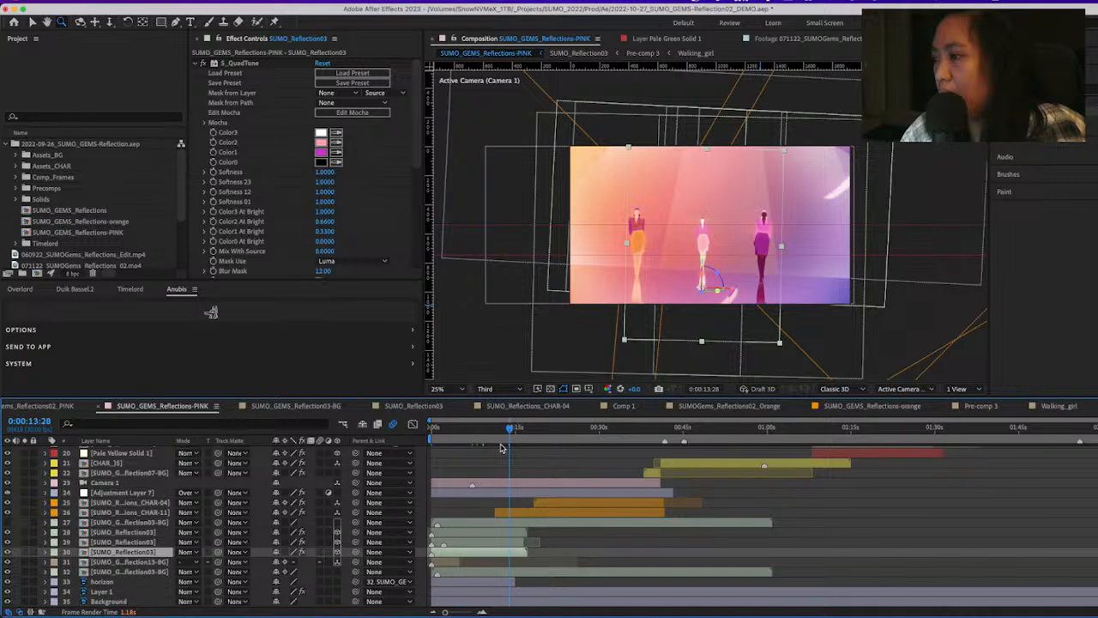
left_click(492, 430)
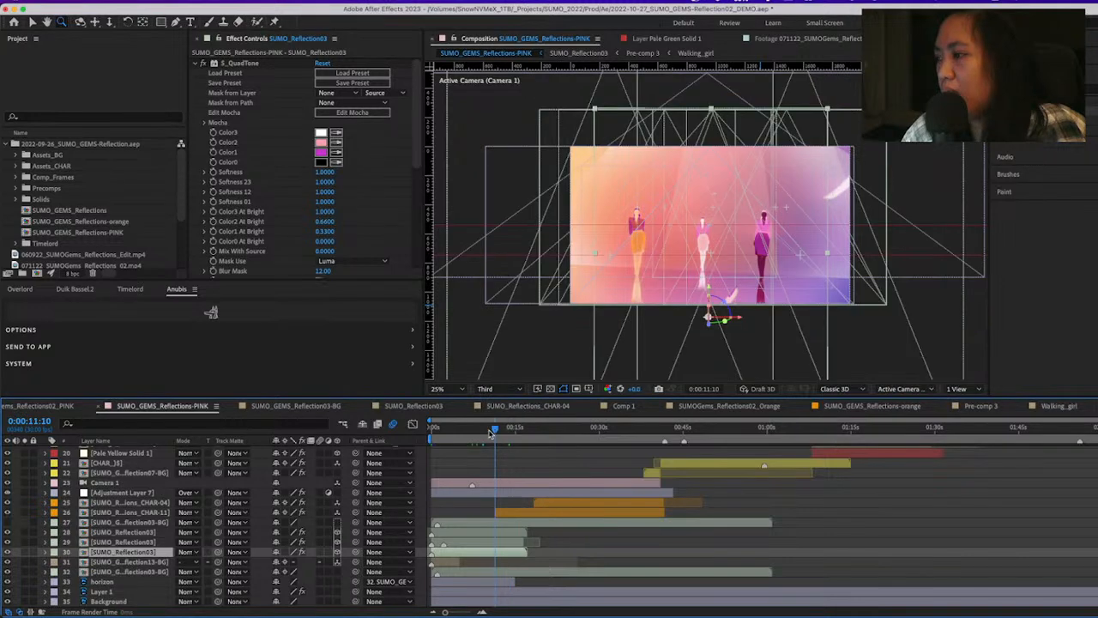
left_click(490, 430)
Select the Camera 1 layer and scrub through the camera move up to 0:00:17:24, returning to 0:00:13:03
left_click(128, 484)
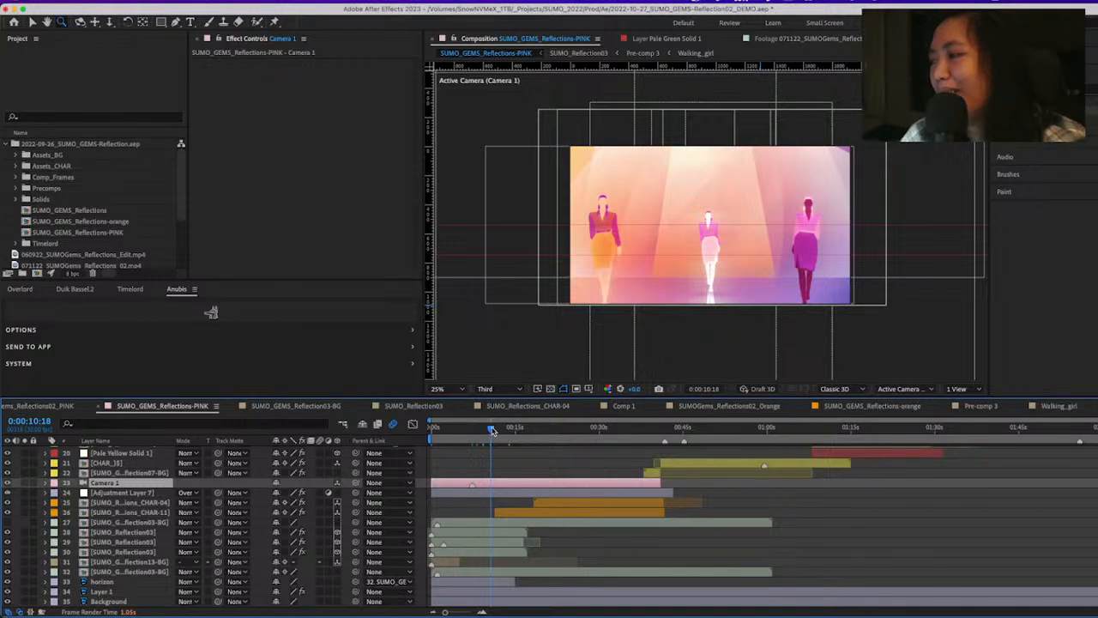
left_click_drag(491, 429, 539, 476)
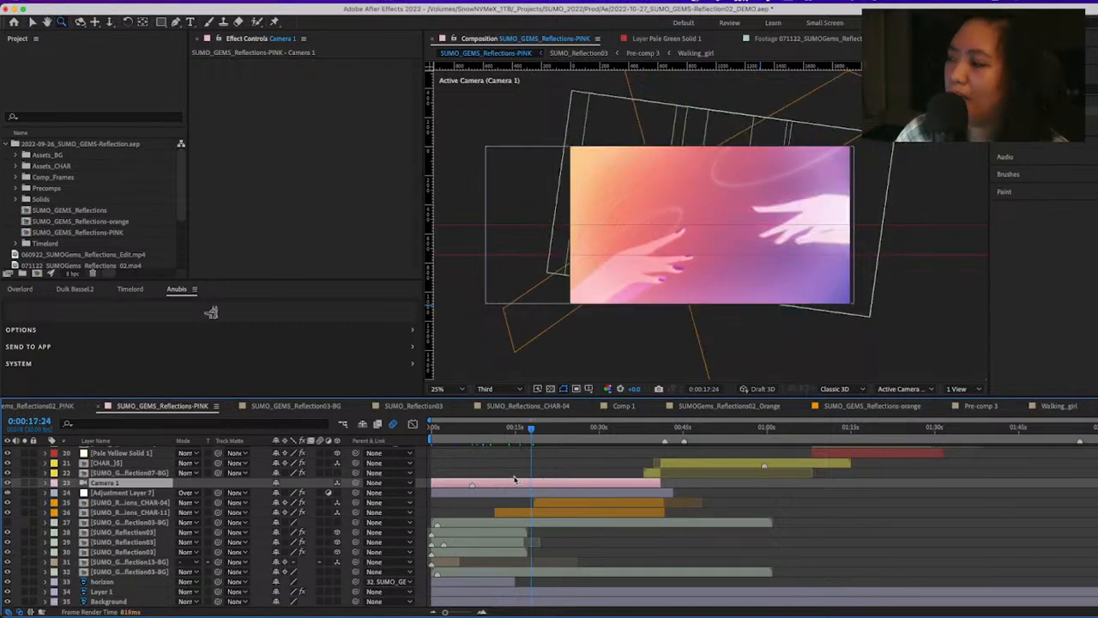
left_click(486, 427)
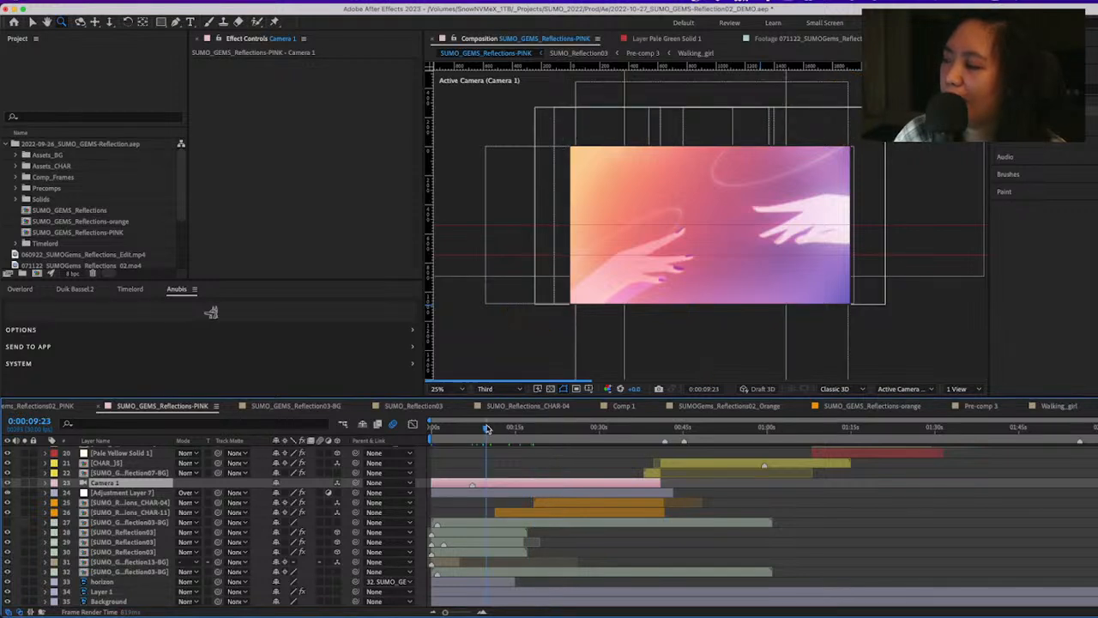
left_click_drag(486, 427, 503, 430)
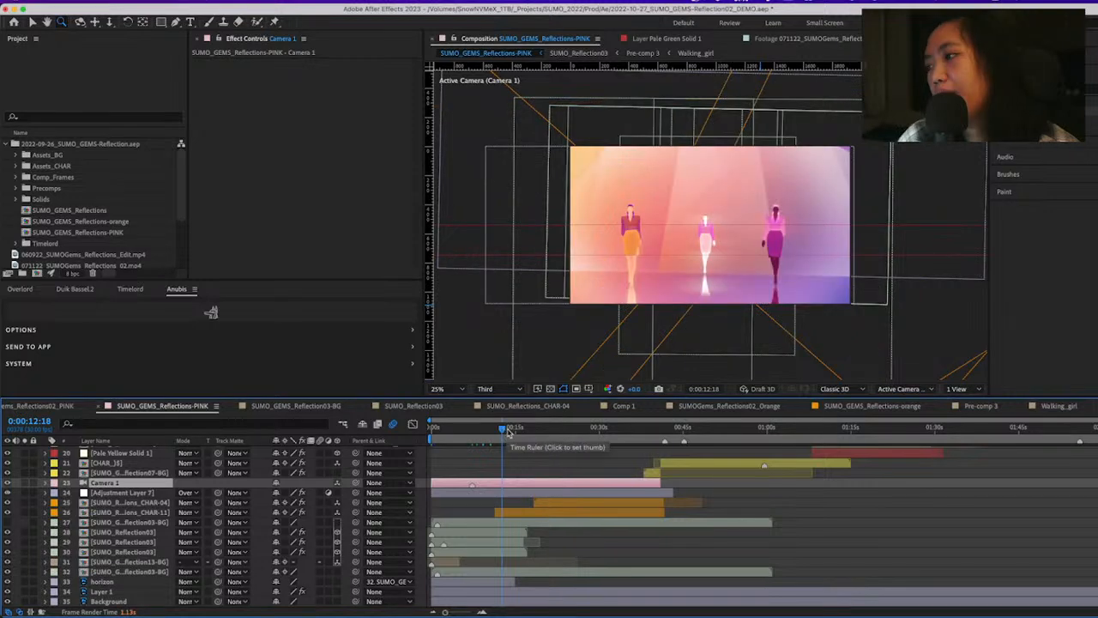
mouse_move(508, 432)
left_mouse_down()
mouse_move(493, 432)
mouse_move(506, 432)
left_mouse_up()
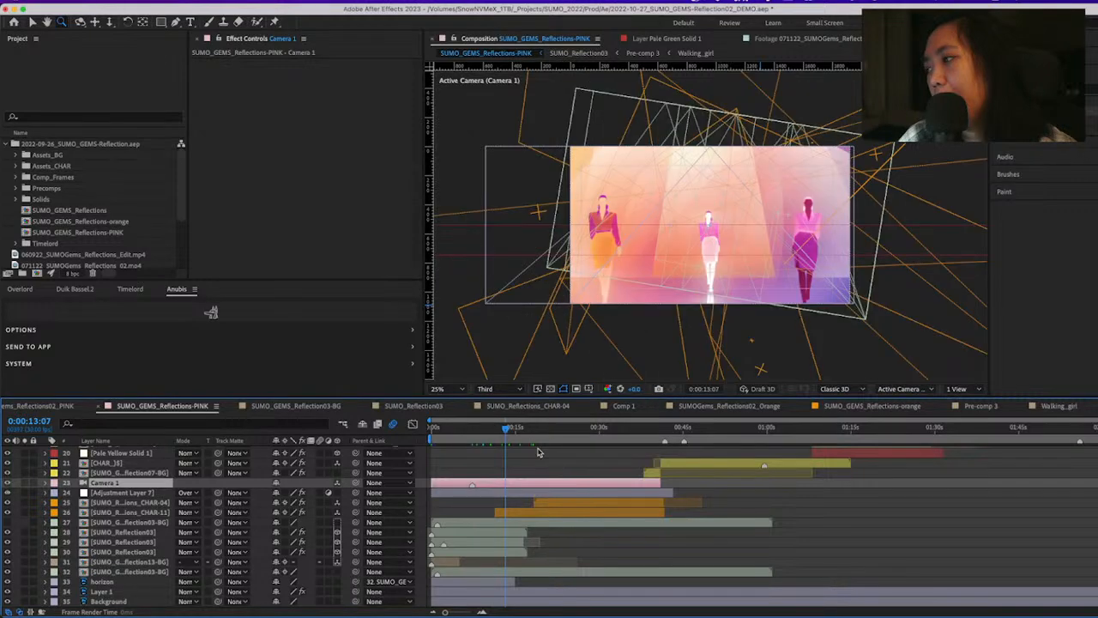
left_click(508, 433)
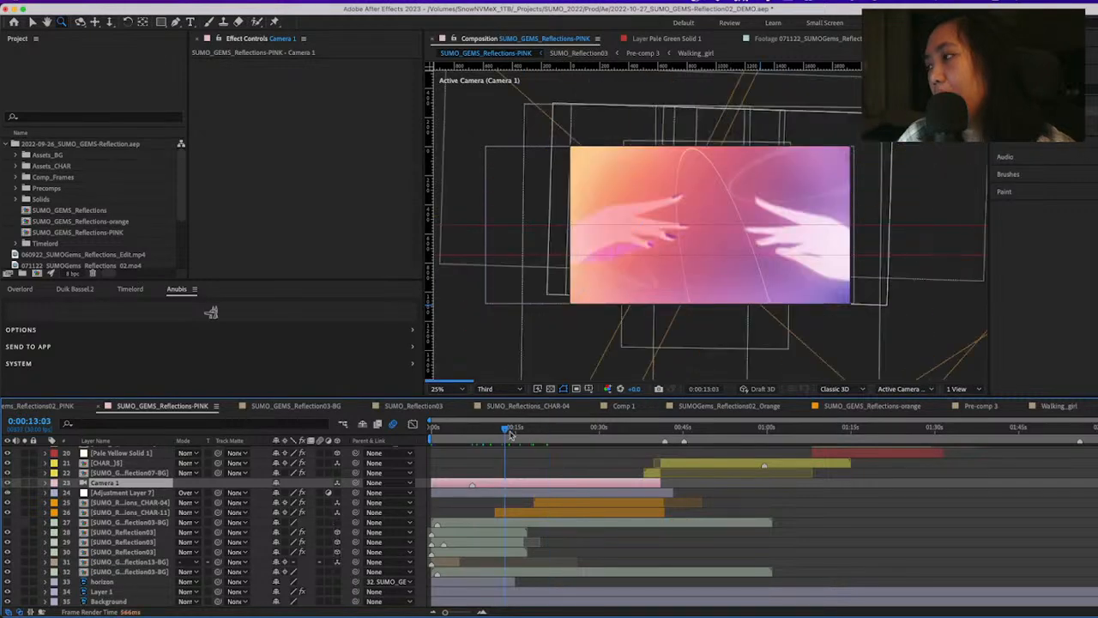
Scrub the reaching-hands shot forward to 0:00:28:25 and look through the layer stack of the SUMO_GEMS_Reflections-PINK composition
left_click_drag(510, 434, 568, 435)
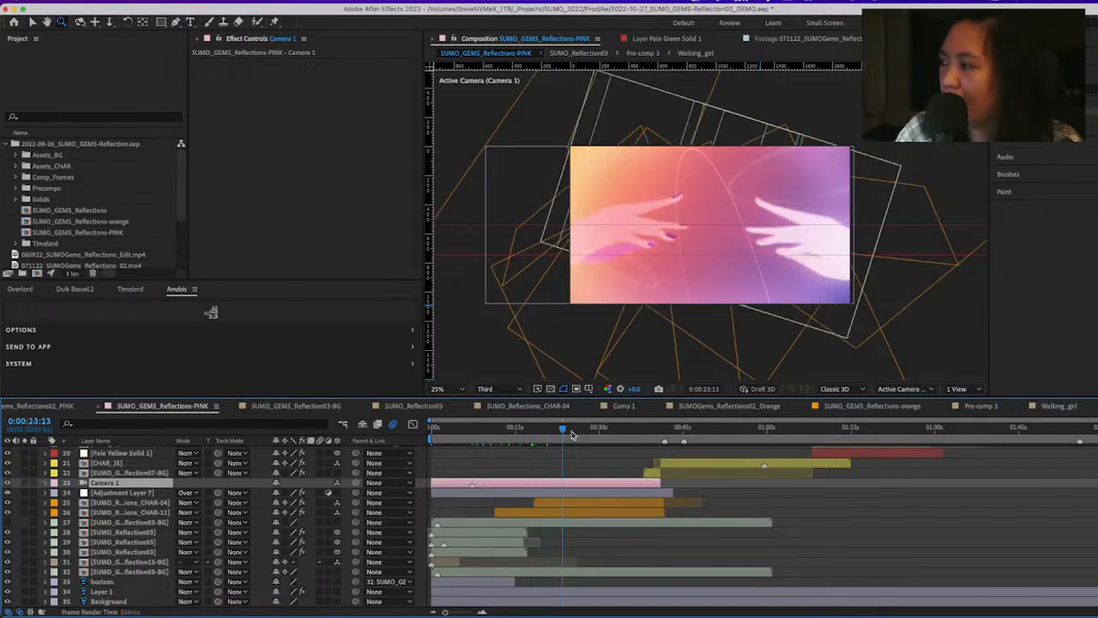
left_click_drag(572, 435, 583, 453)
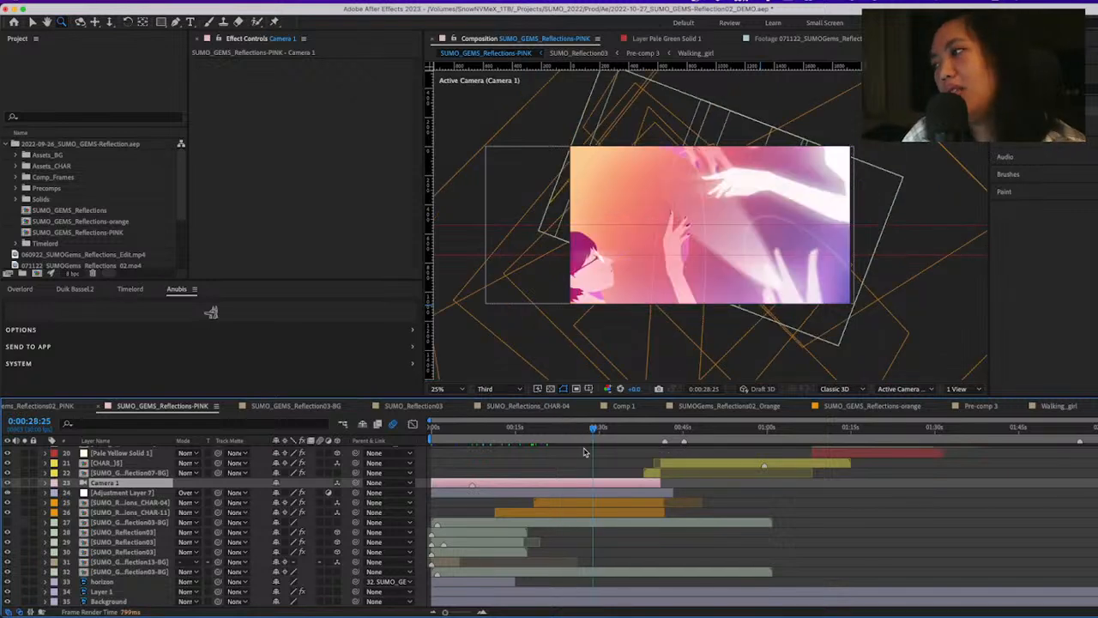
scroll(578, 469, "up", 1)
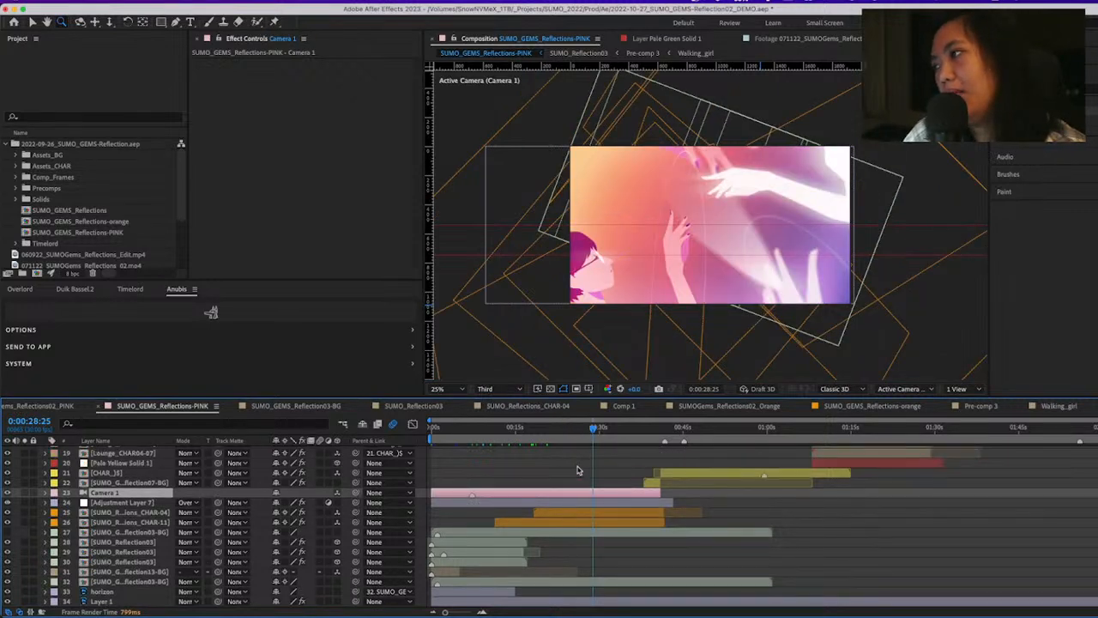
scroll(576, 470, "up", 5)
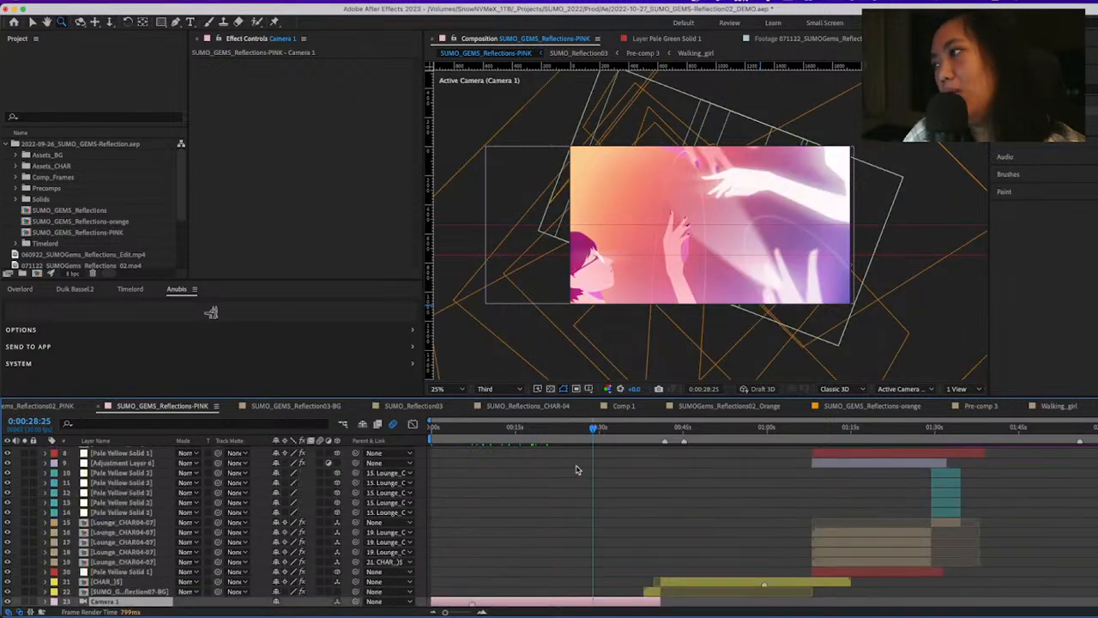
scroll(577, 470, "up", 2)
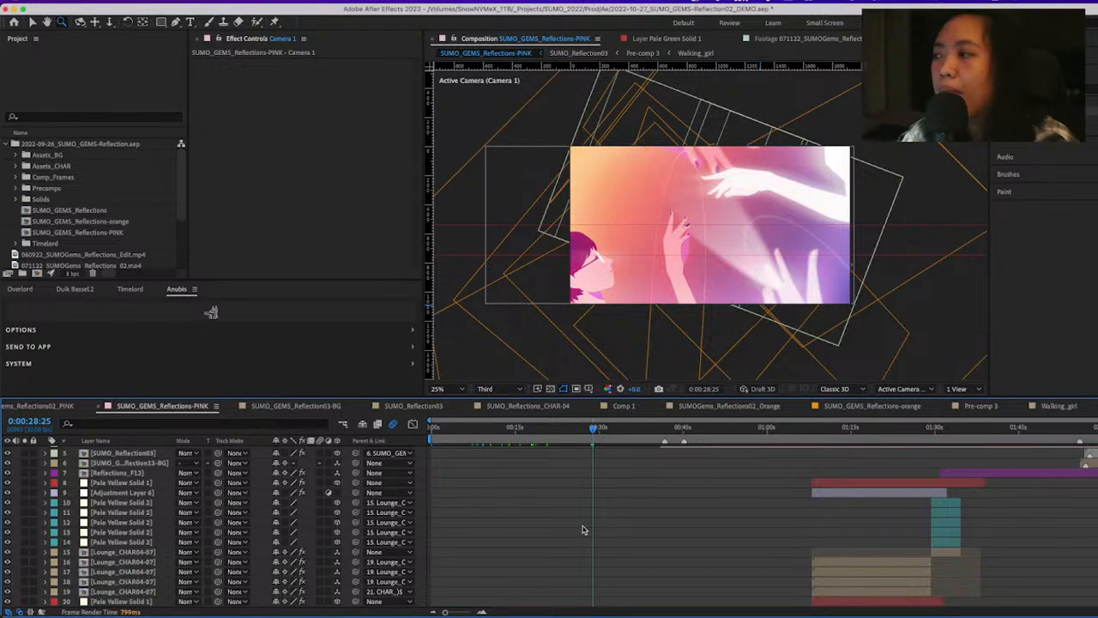
scroll(563, 567, "down", 5)
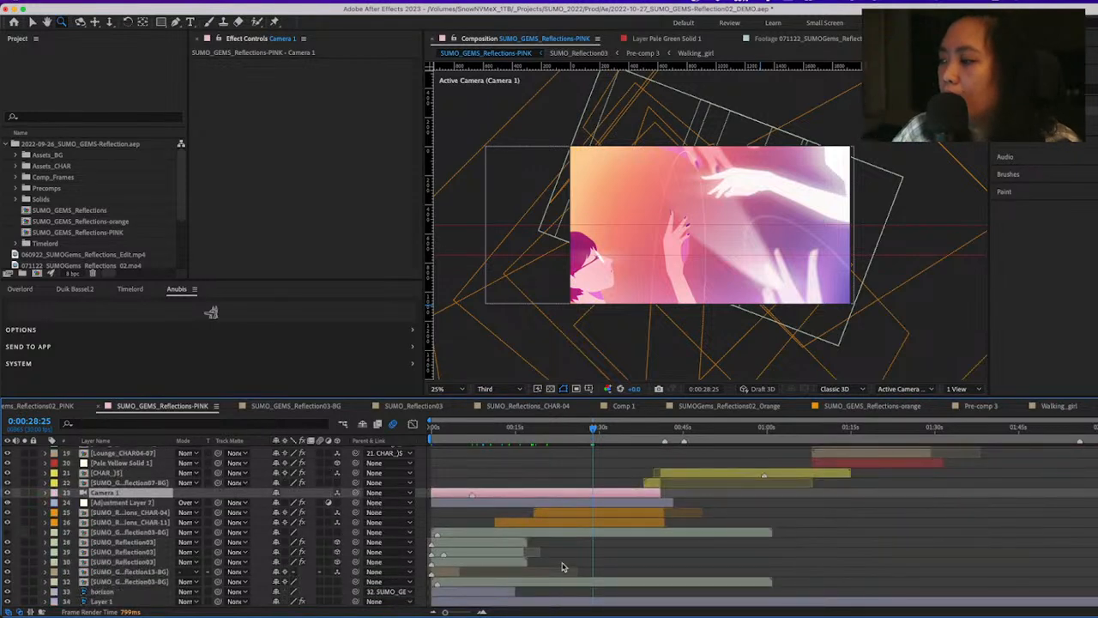
scroll(563, 566, "down", 1)
Scrub the reaching-hands shot between 0:00:18:03 and 0:00:38:25, settling at 0:00:37:17
left_click(533, 429)
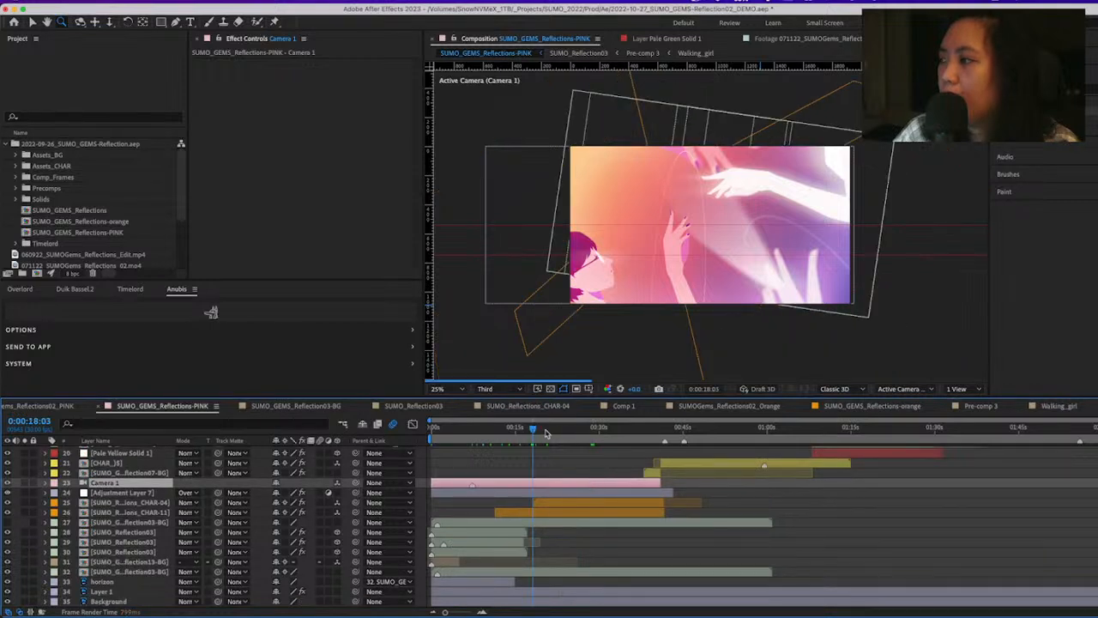
left_click(636, 430)
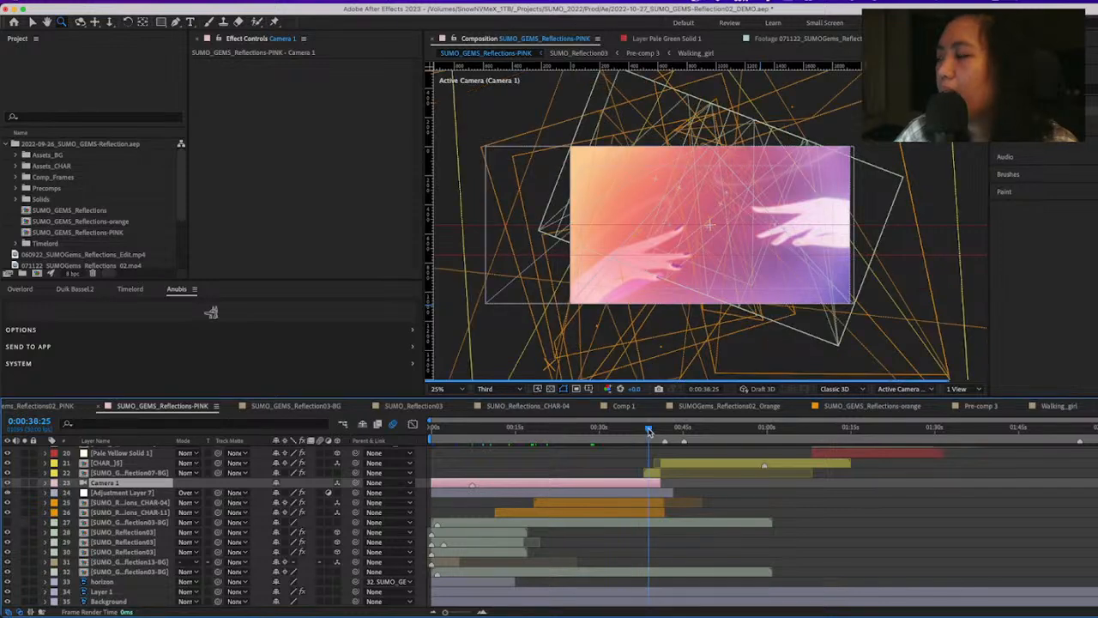
left_click(651, 430)
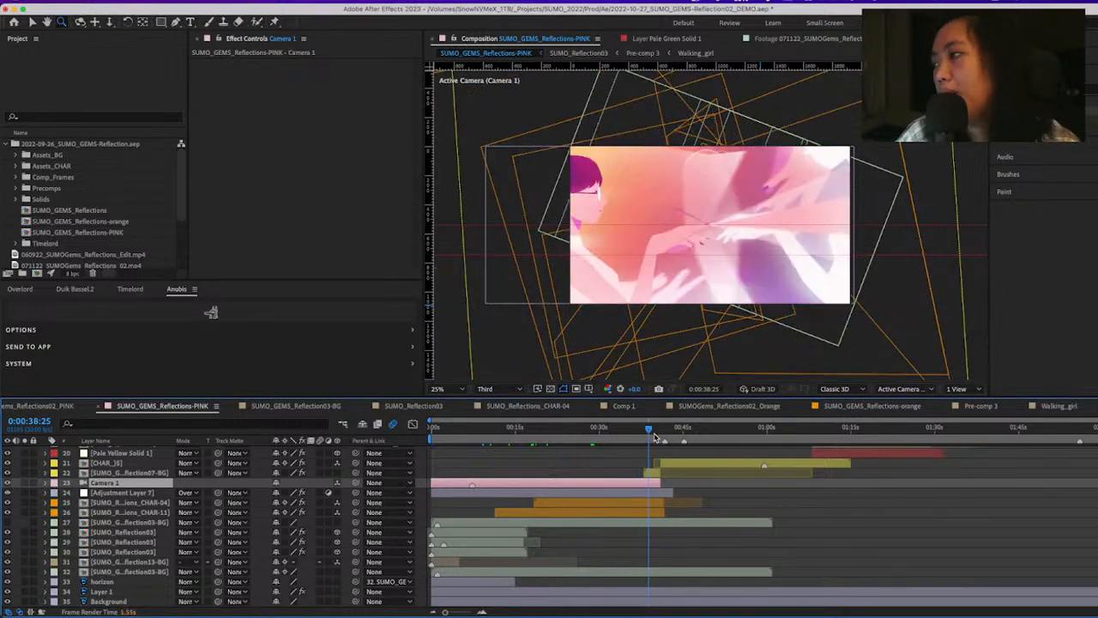
key("shift+Page_Up")
key("shift+Page_Up")
key("shift+Page_Up")
key("shift+Page_Up")
key("shift+Page_Up")
key("shift+Page_Up")
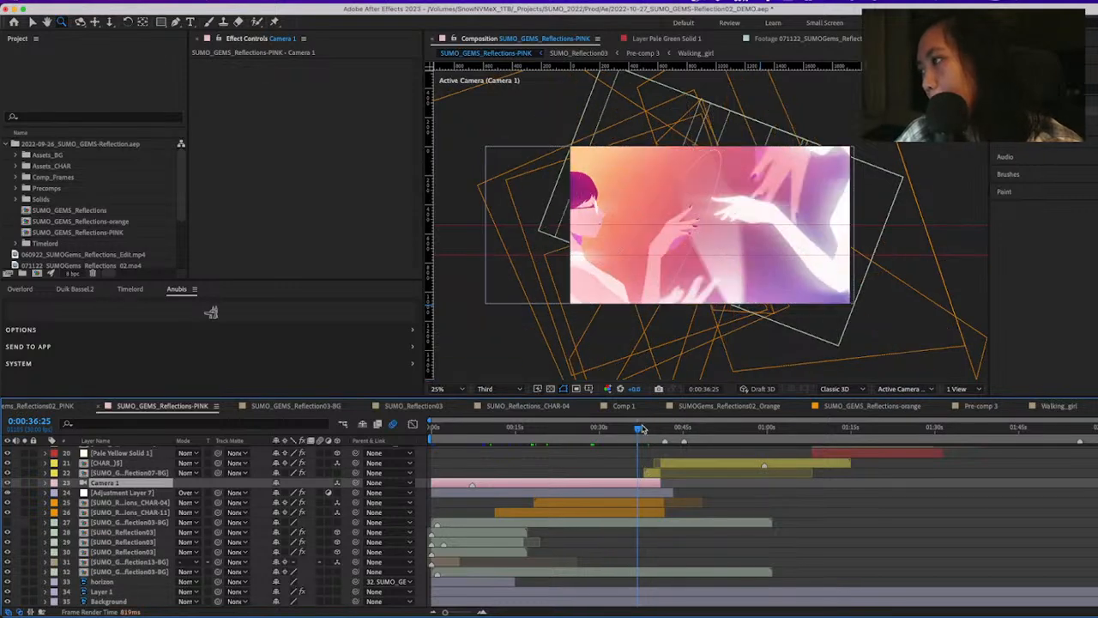
left_click(647, 429)
left_click_drag(647, 429, 642, 429)
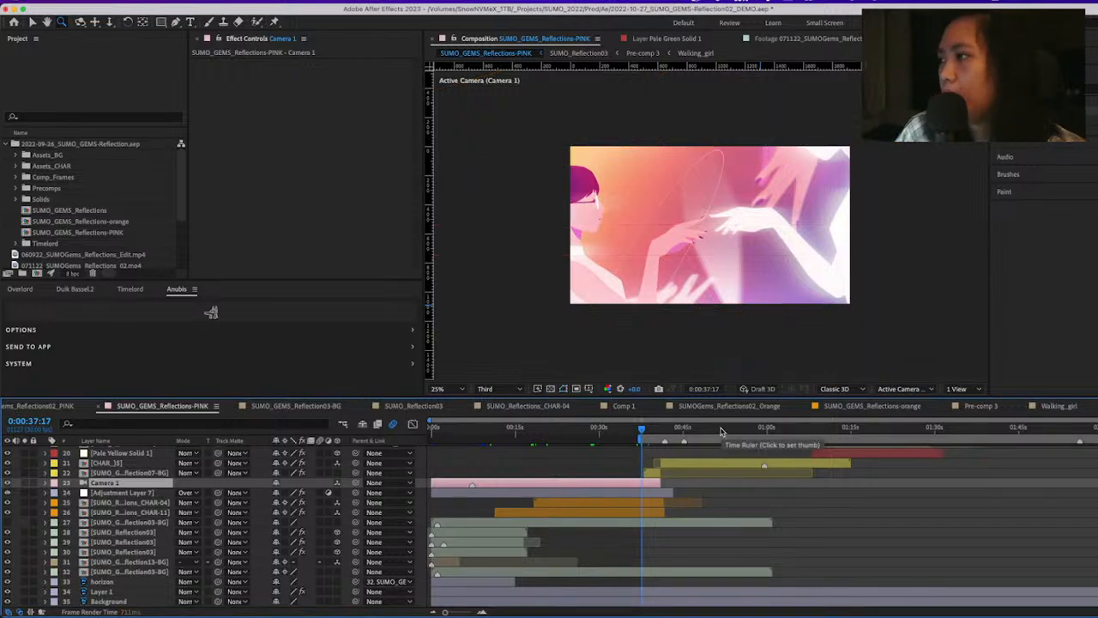
Preview the shot briefly from 0:00:37:17 and move on to the Camera 2 scene at 0:00:42:05
key("space")
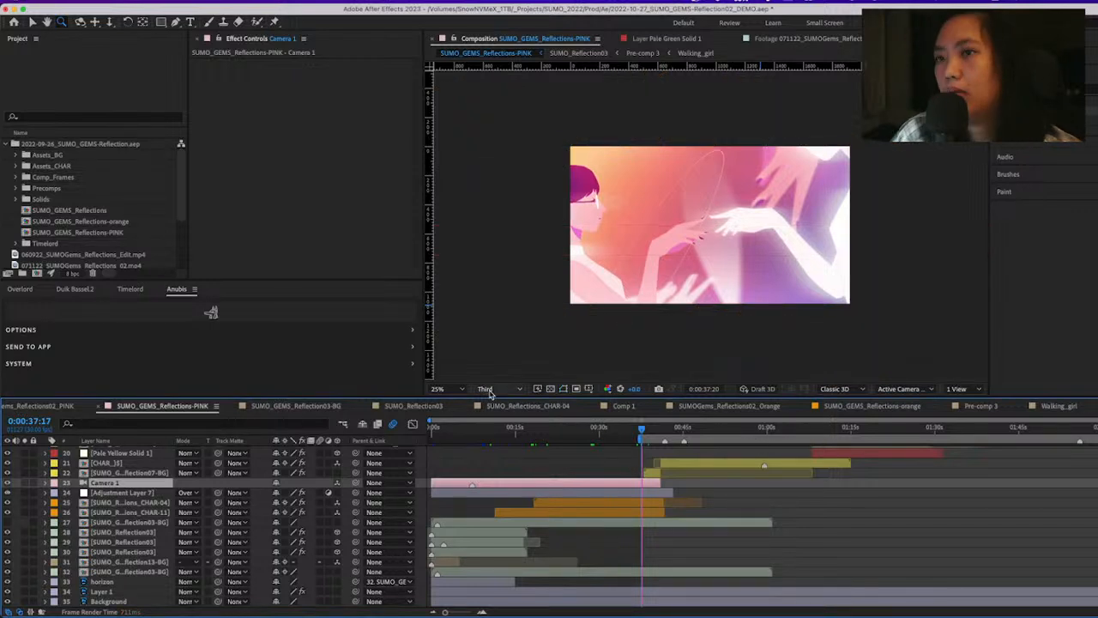
key("space")
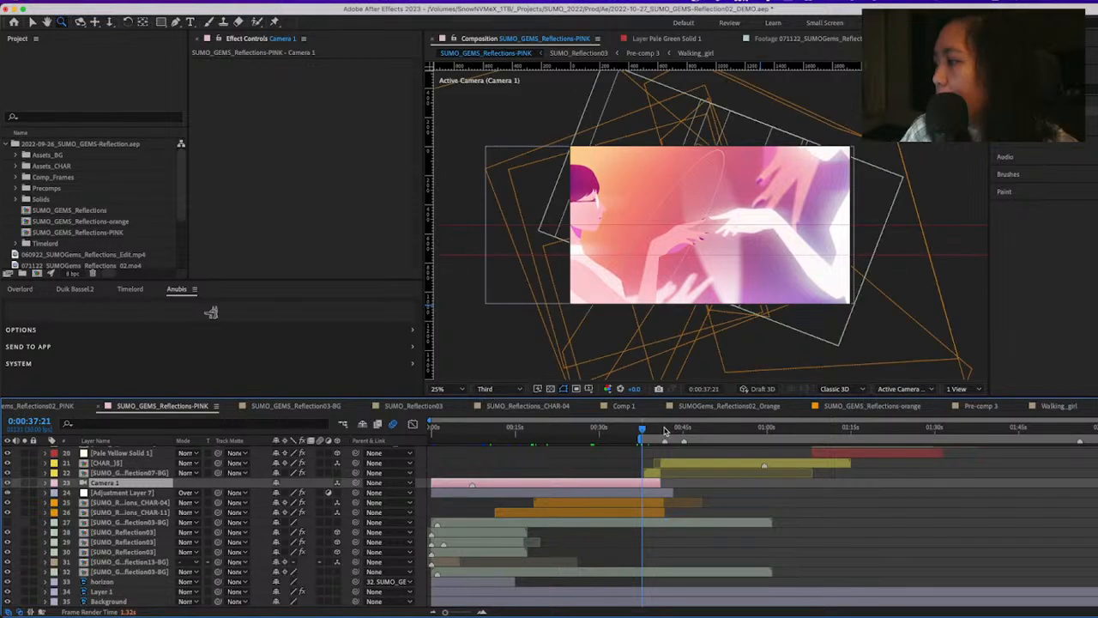
left_click(665, 430)
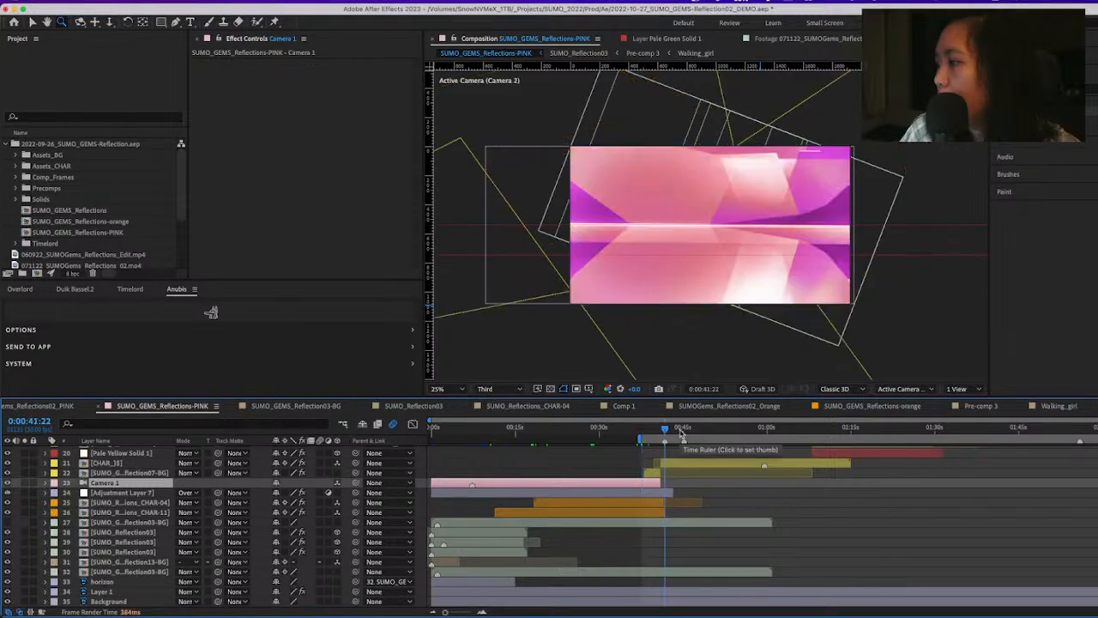
left_click(671, 430)
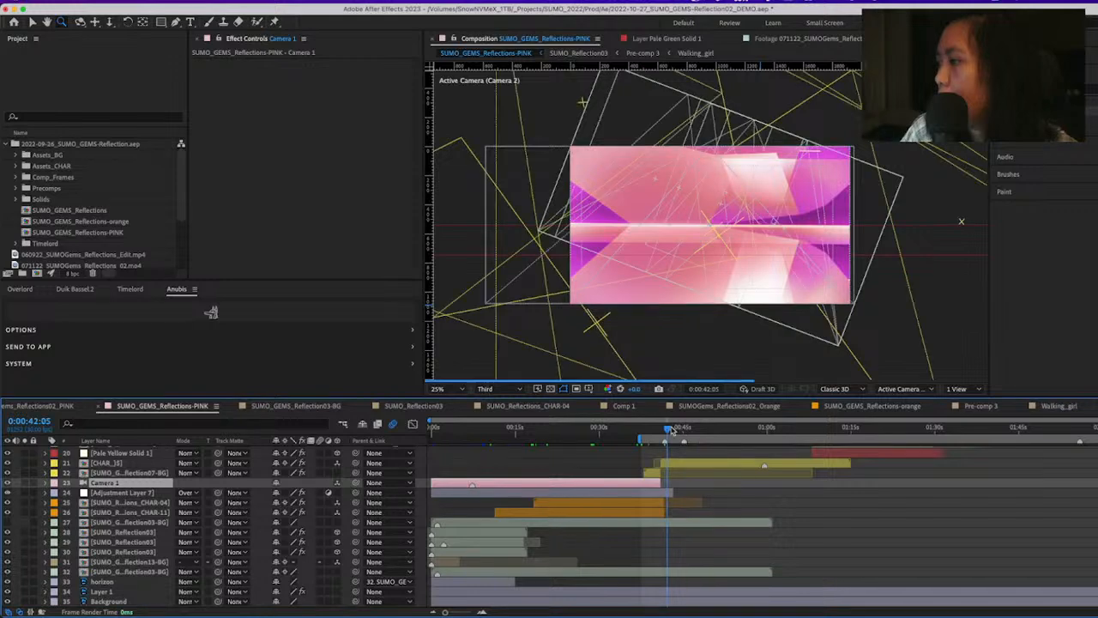
Select the yellow CHAR_)$ layer, look over the layers above it and open its precomposition
left_click(680, 463)
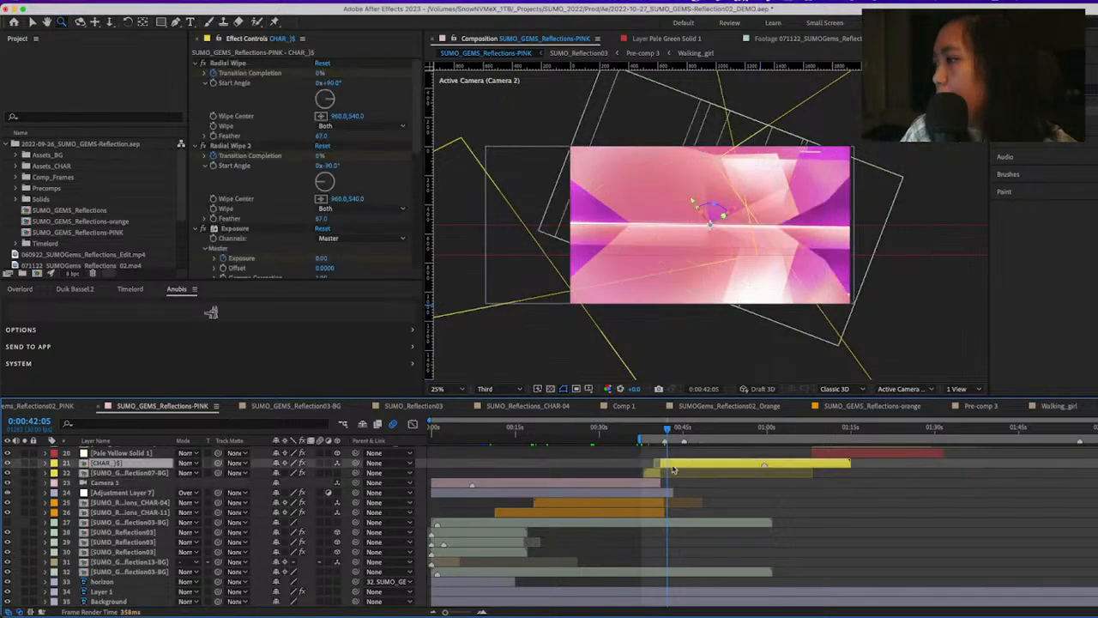
scroll(674, 469, "up", 3)
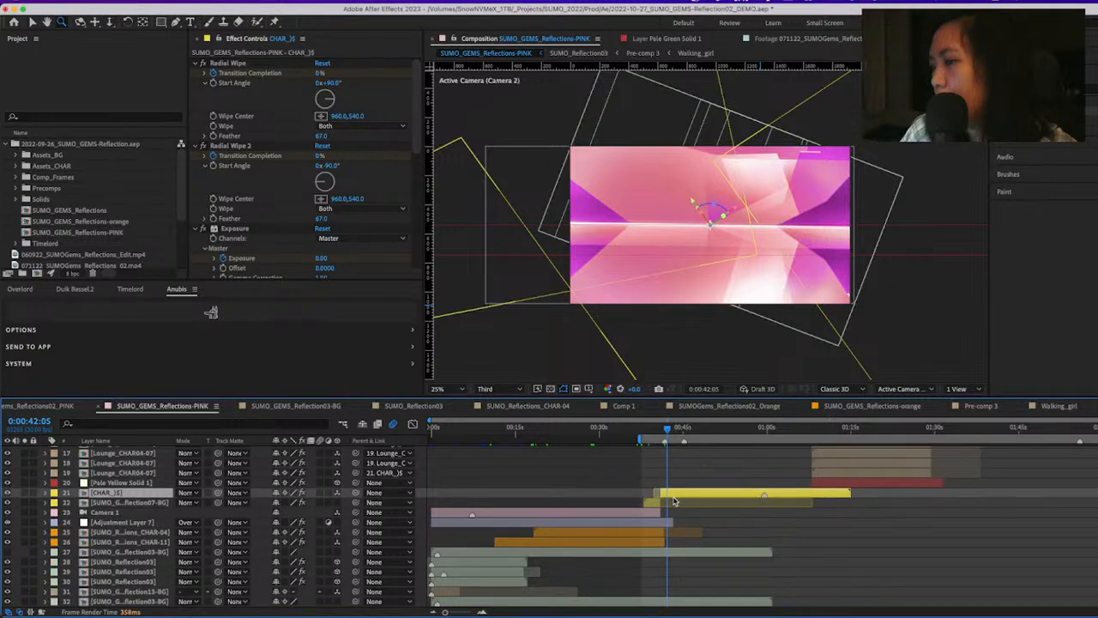
scroll(674, 502, "up", 10)
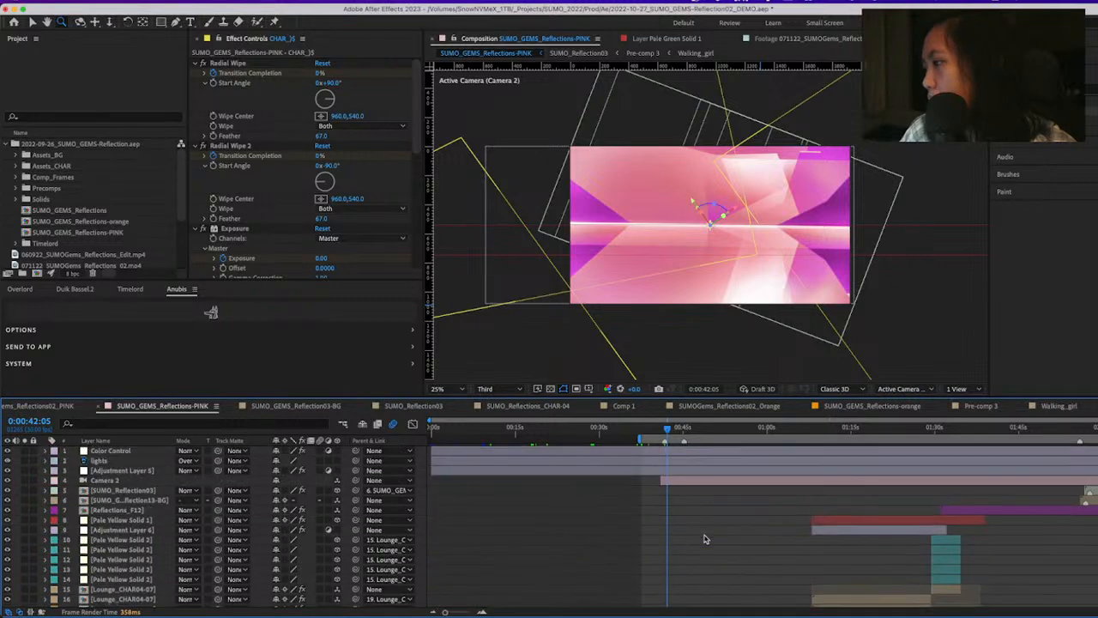
scroll(704, 539, "down", 10)
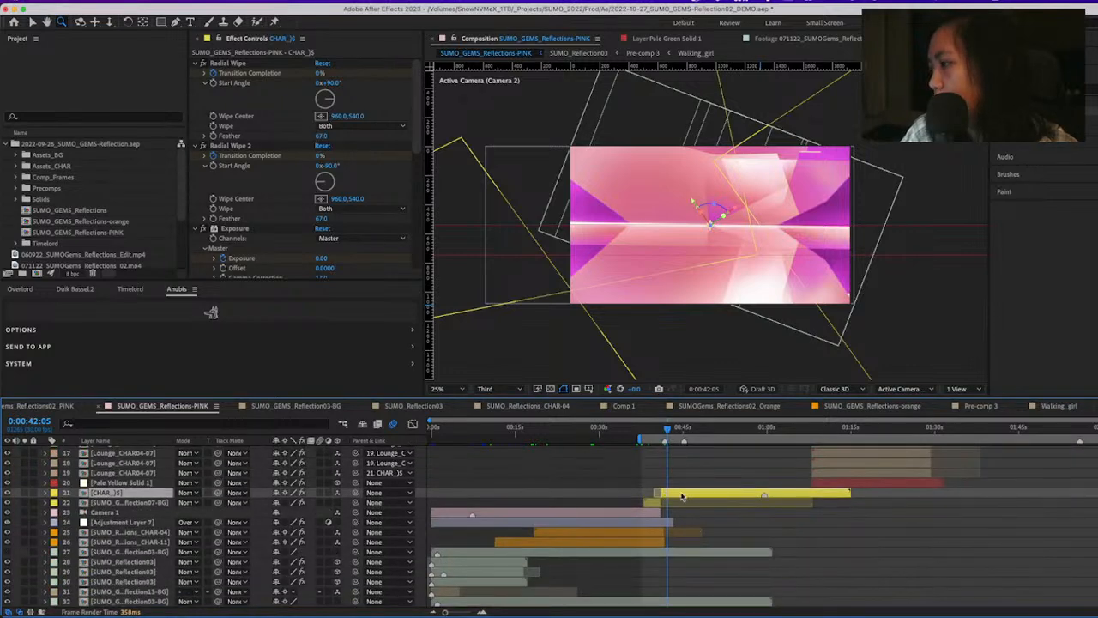
double_click(683, 496)
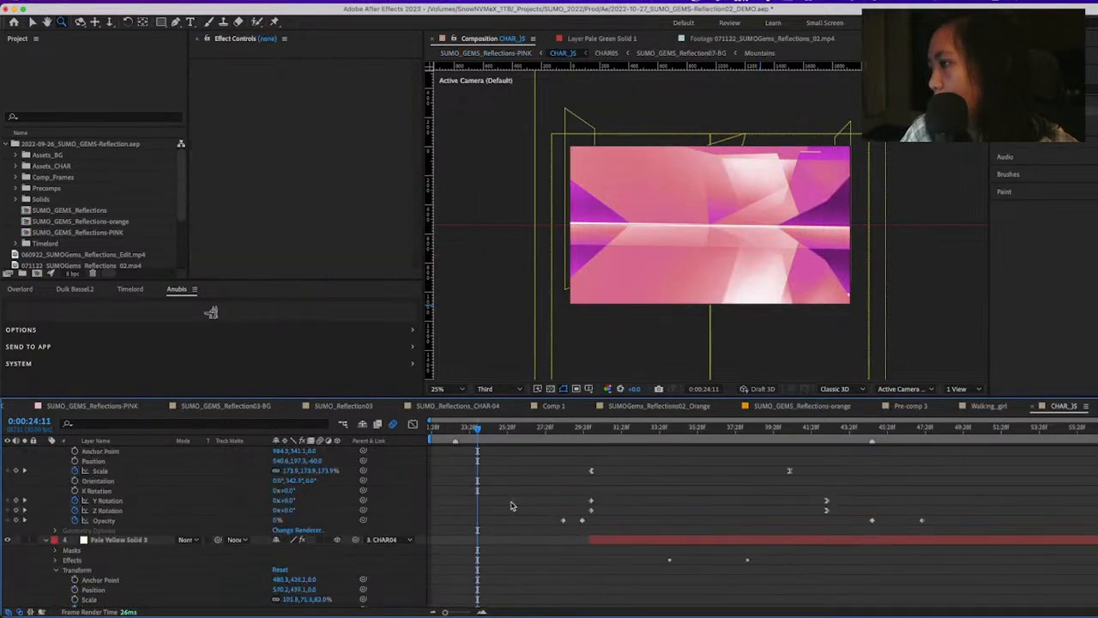
Open the nested CHAR05 precomposition and view the SUMO_Reflections_CHAR-05 character composition inside it, returning to CHAR05
scroll(510, 505, "down", 3)
left_click(451, 591)
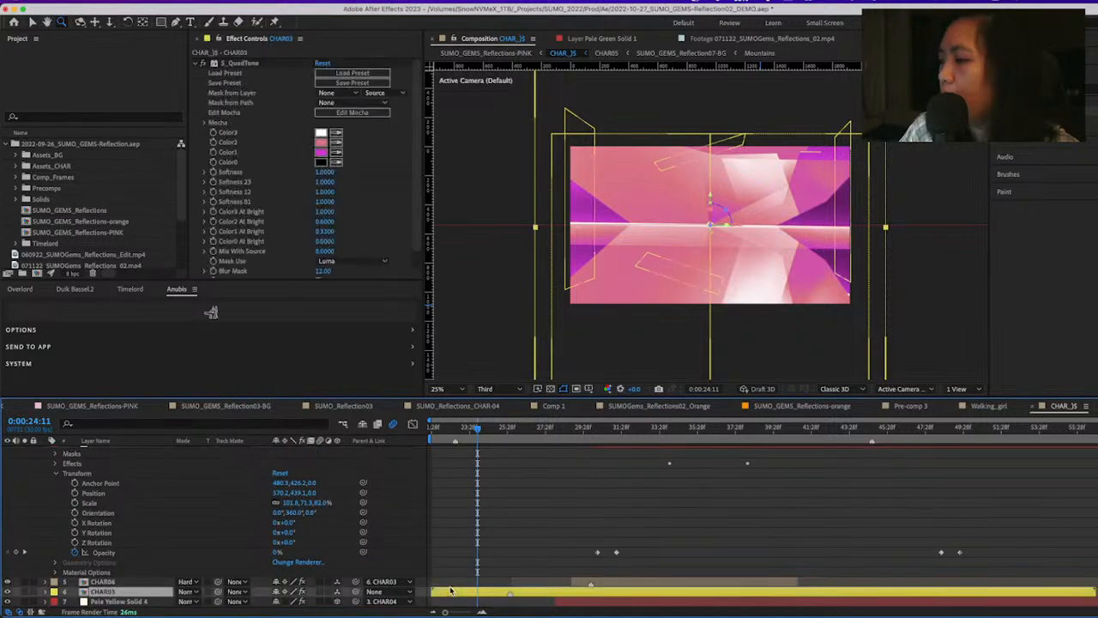
double_click(451, 591)
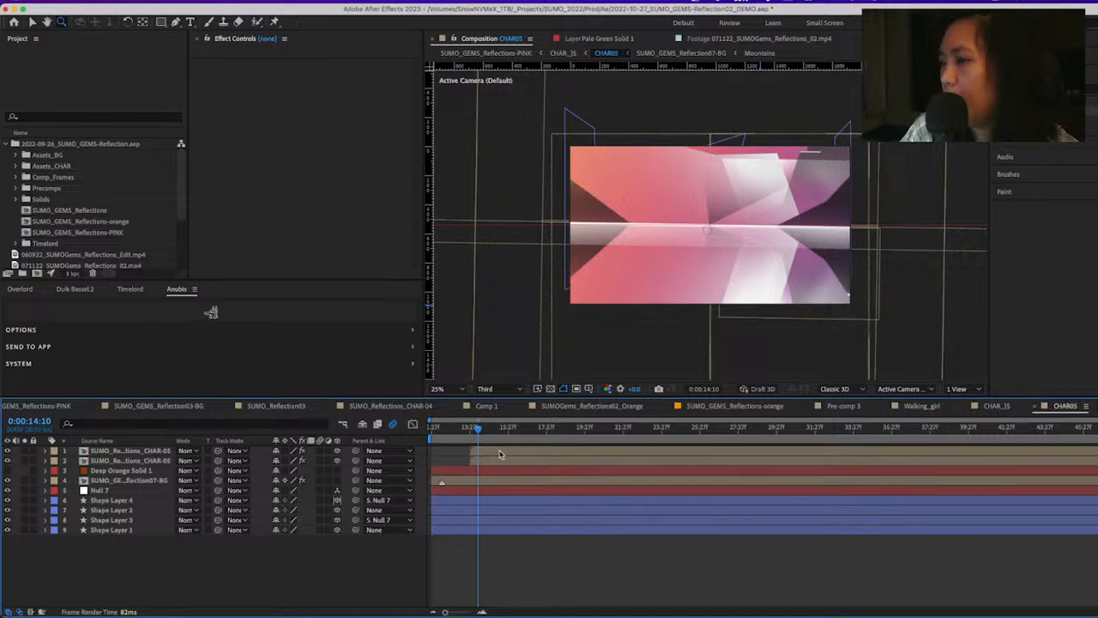
left_click(499, 452)
double_click(499, 455)
key("Tab")
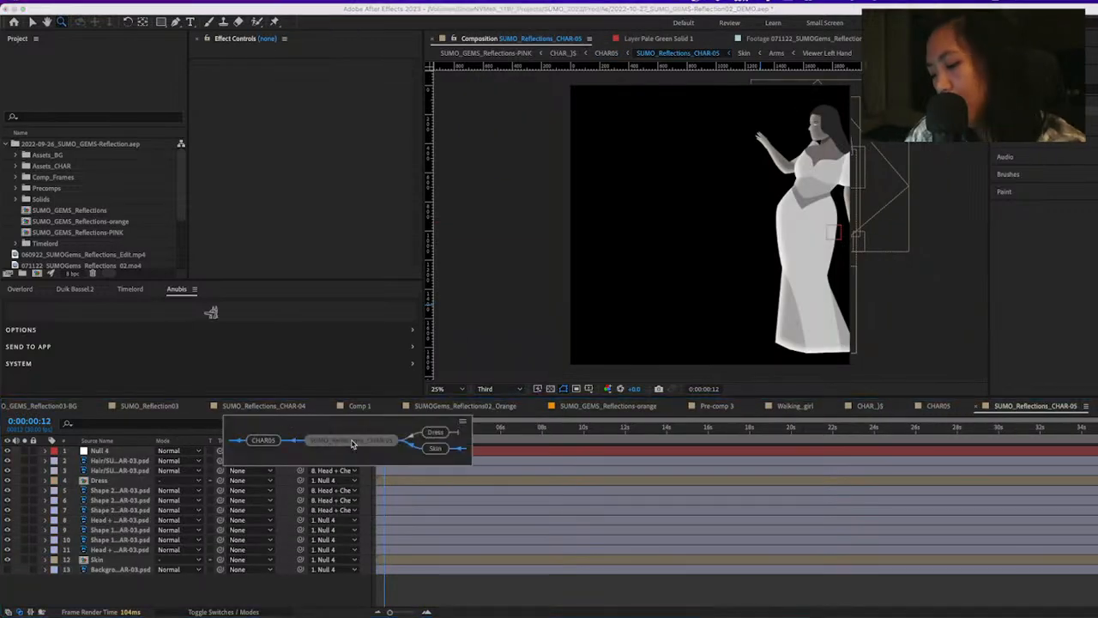
left_click(351, 442)
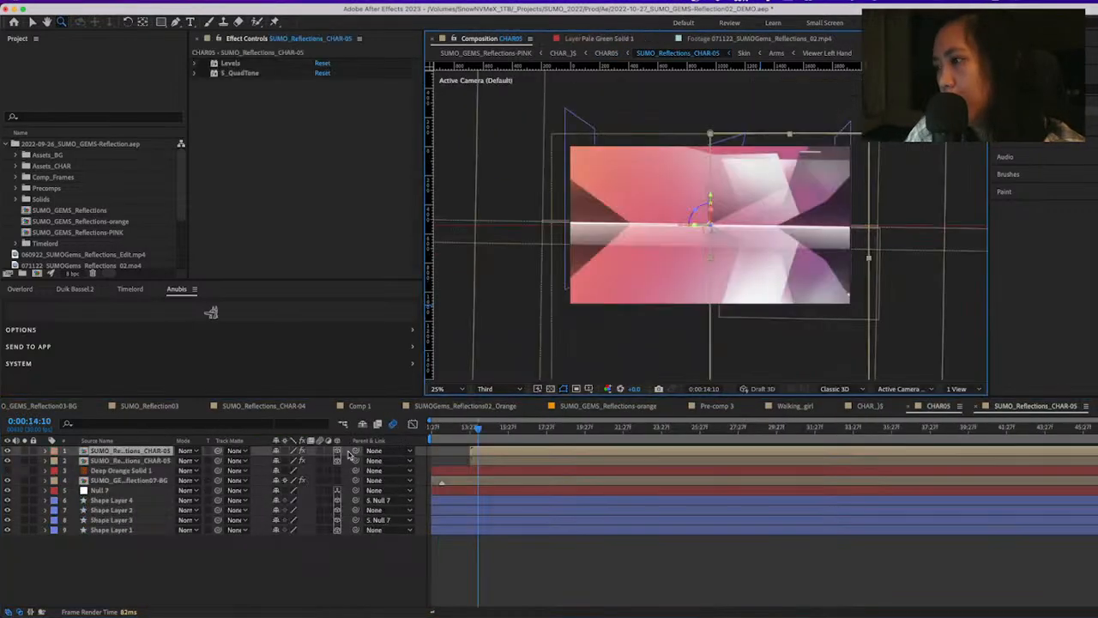
Open the SUMO_GEMS_Reflection07-BG composition and hide its BG-Gradient 2 and BG-Gradient layers
double_click(460, 481)
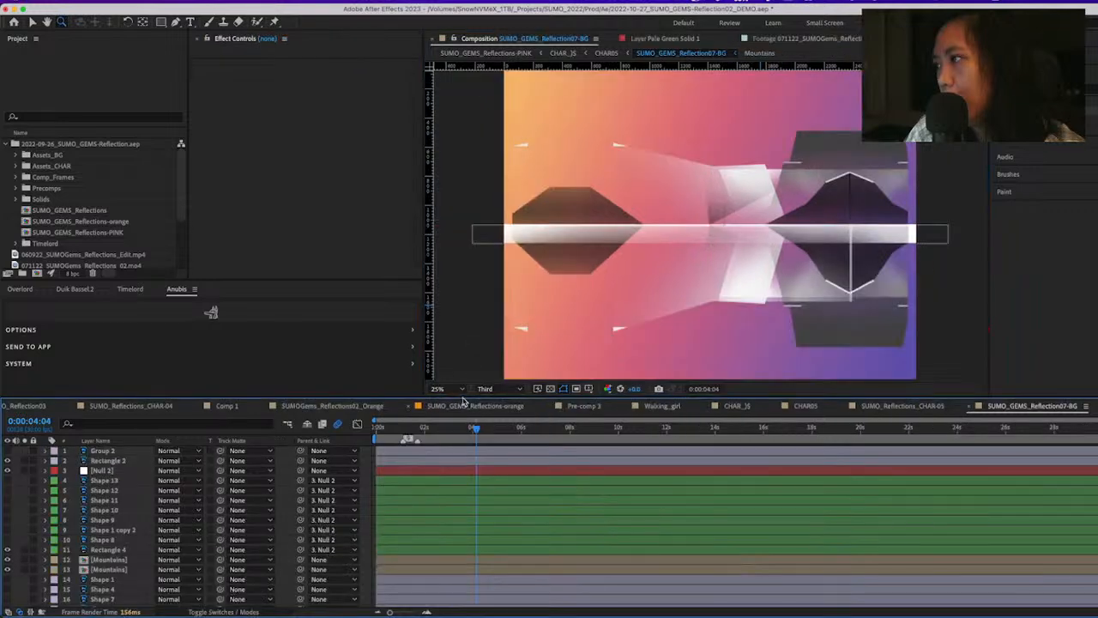
scroll(449, 555, "down", 2)
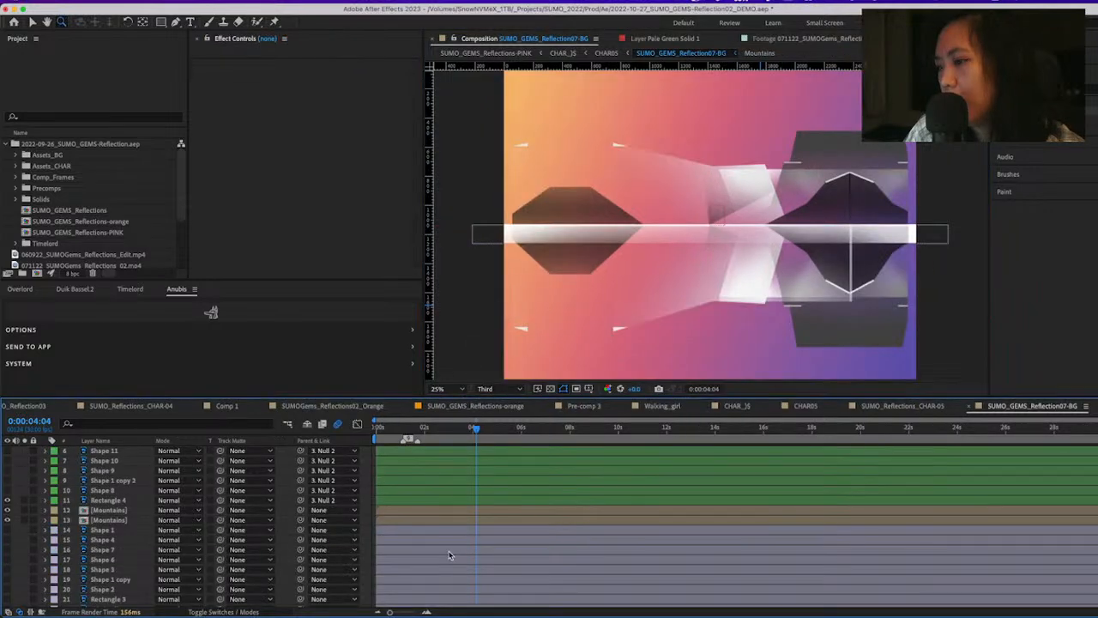
scroll(449, 556, "down", 1)
left_click(7, 592)
left_click(7, 592)
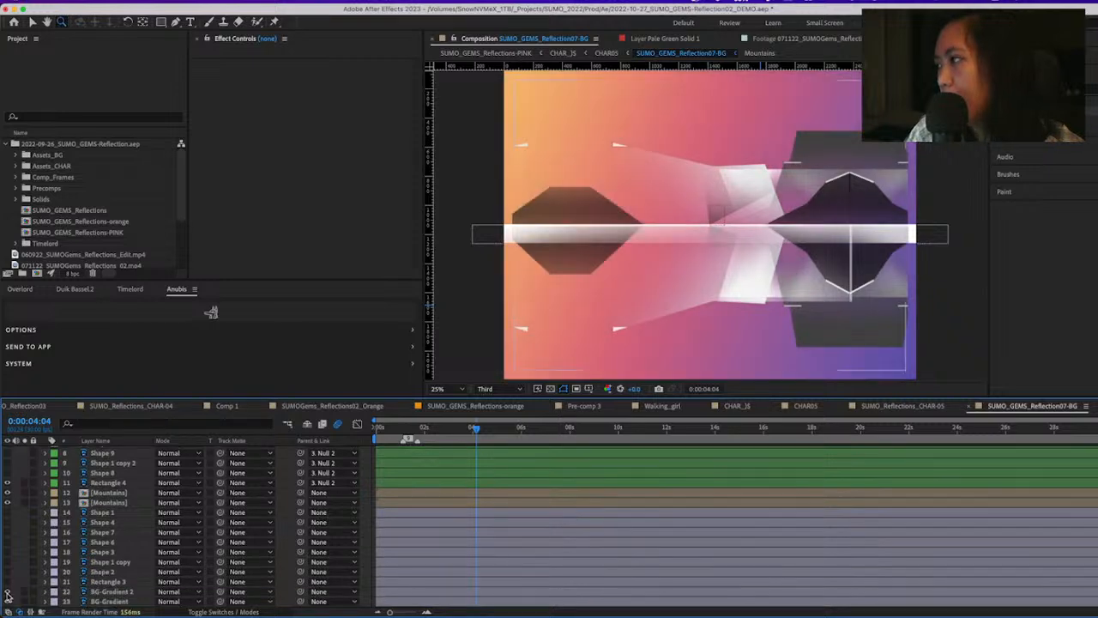
left_click(6, 603)
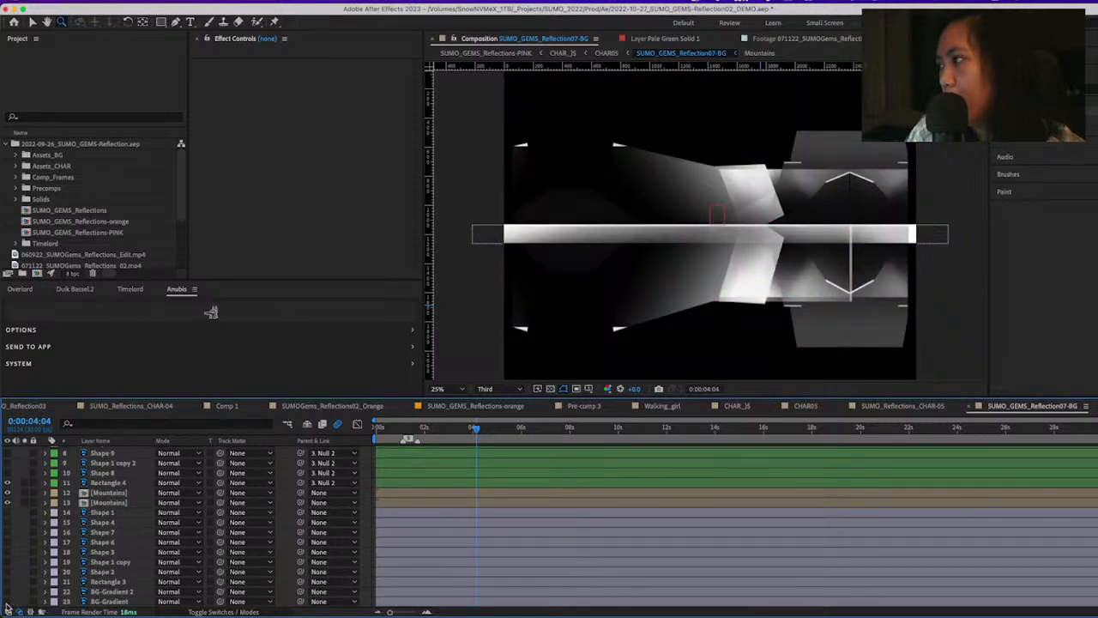
Scrub the background animation over the transparency grid from 0:00:00:00 to 0:00:07:16, and show BG-Gradient 2 again
left_click(551, 389)
left_click_drag(466, 429, 478, 467)
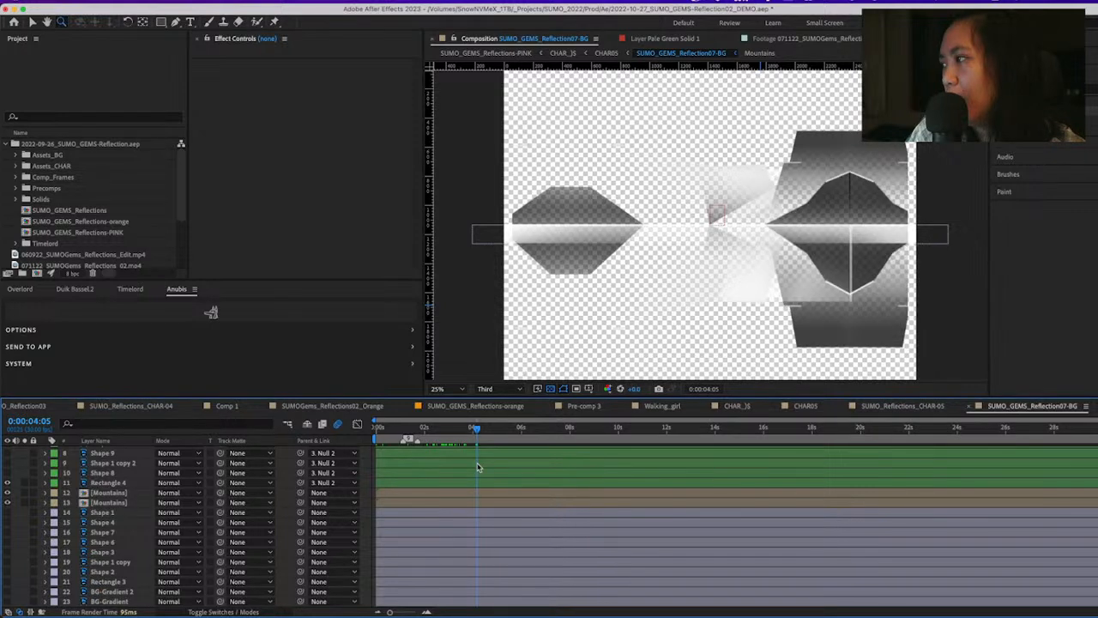
key("Home")
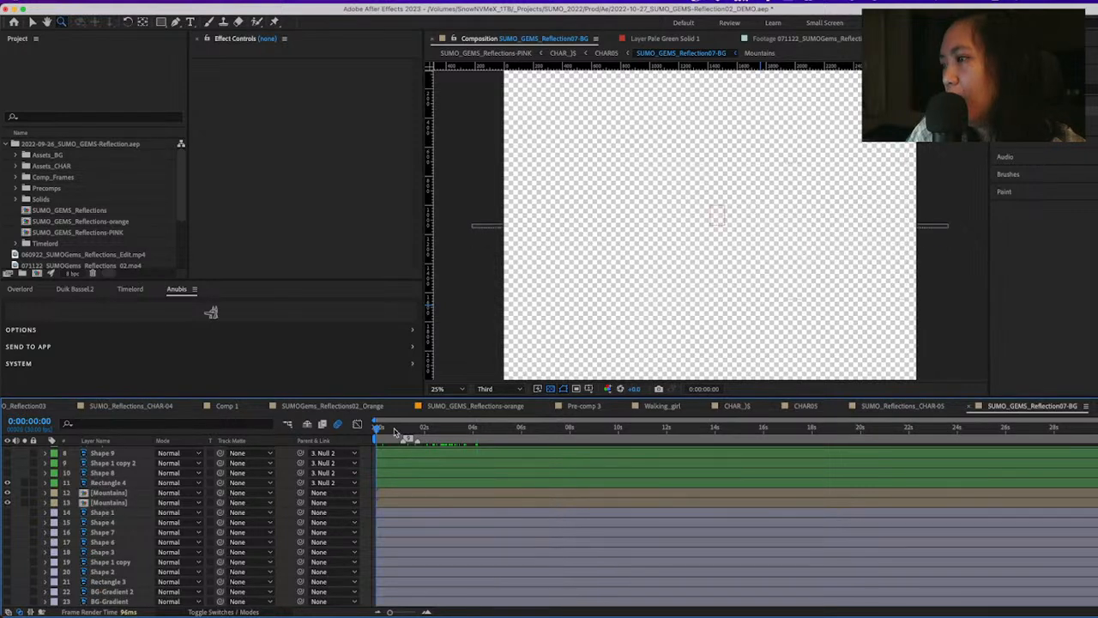
left_click_drag(395, 432, 562, 463)
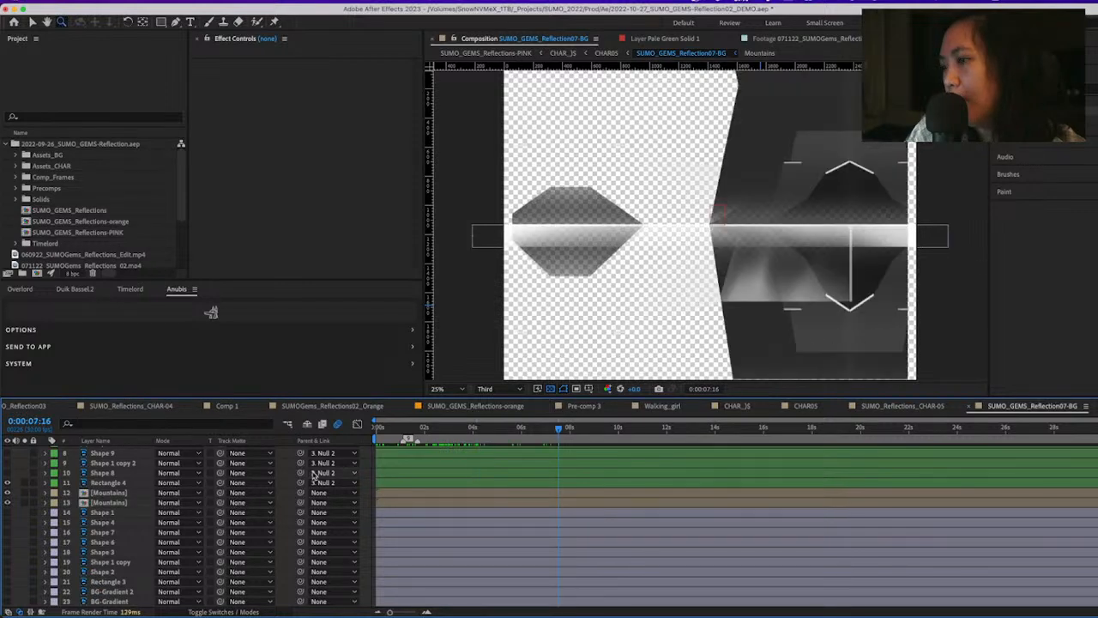
left_click(8, 592)
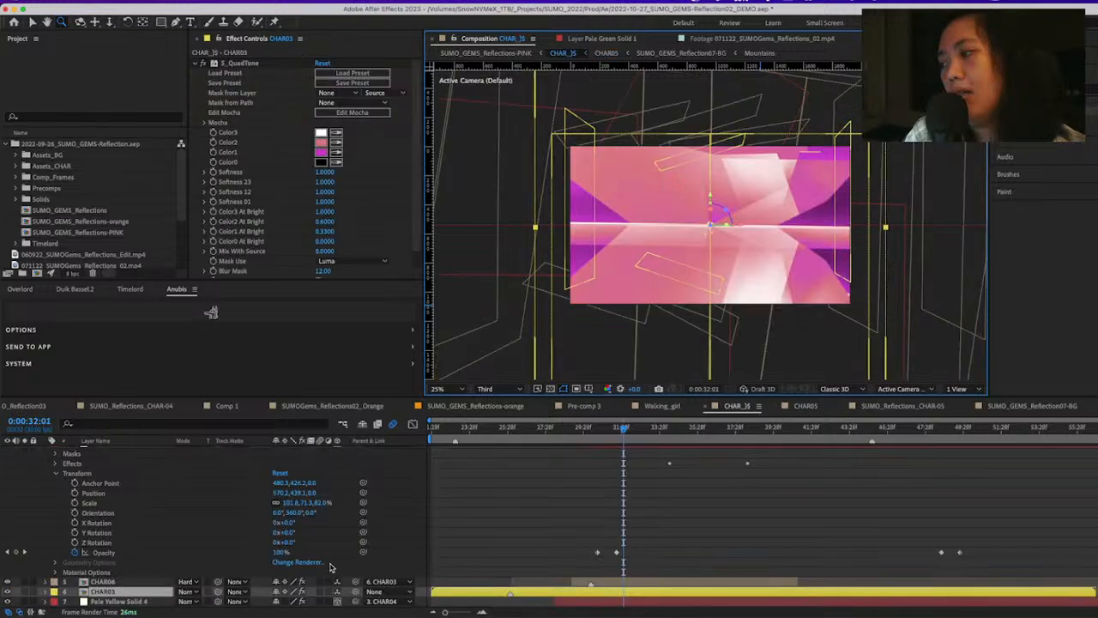
In the CHAR_)$ composition, collapse the S_QuadTone effect settings and scrub the mirrored dancers to 0:00:32:25
left_click(196, 63)
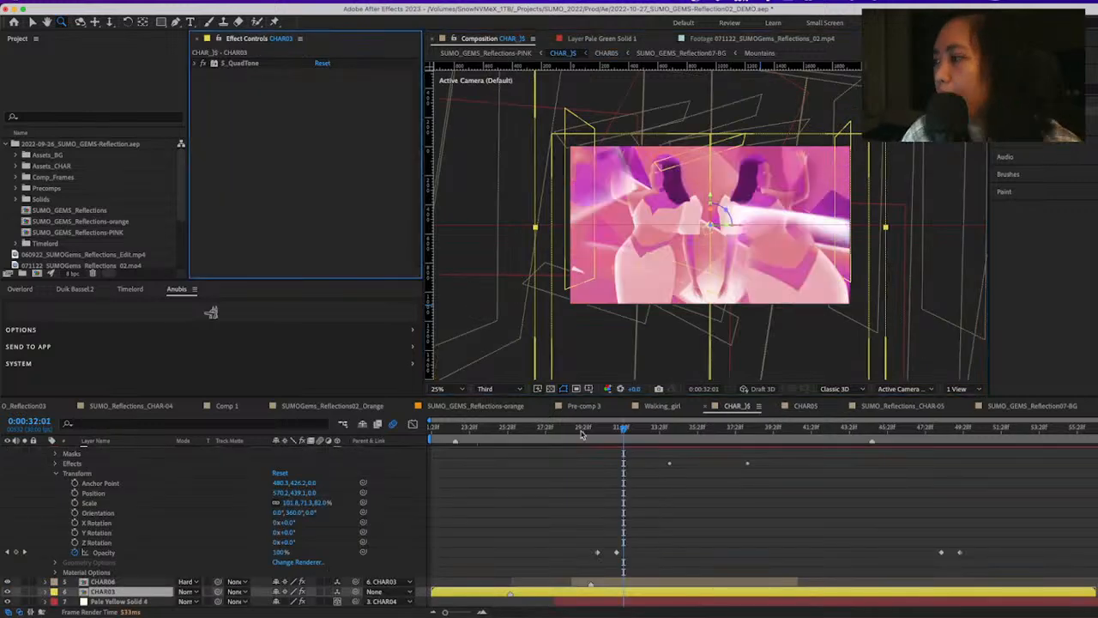
left_click_drag(611, 431, 621, 432)
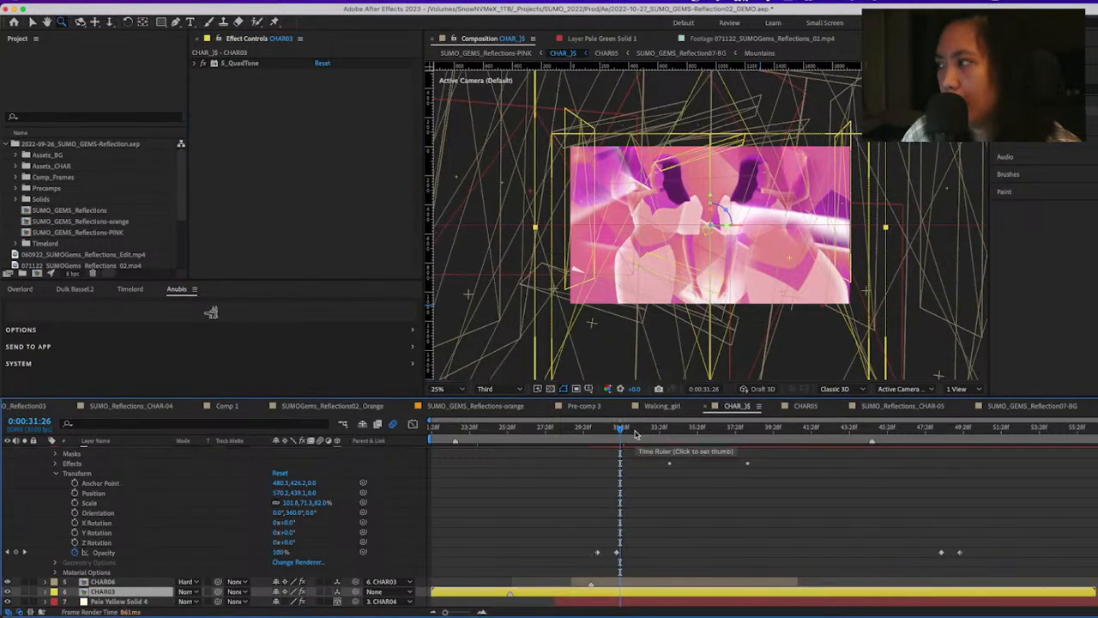
left_click(635, 434)
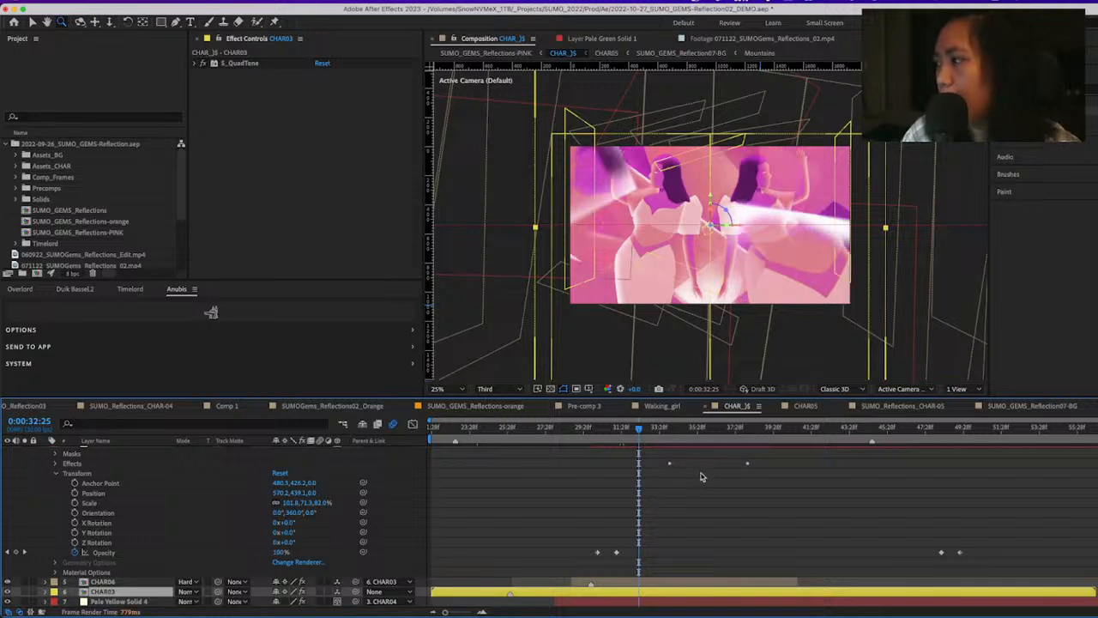
Collapse the expanded properties of all layers in the CHAR_)$ composition and clear the layer selection
scroll(680, 485, "up", 5)
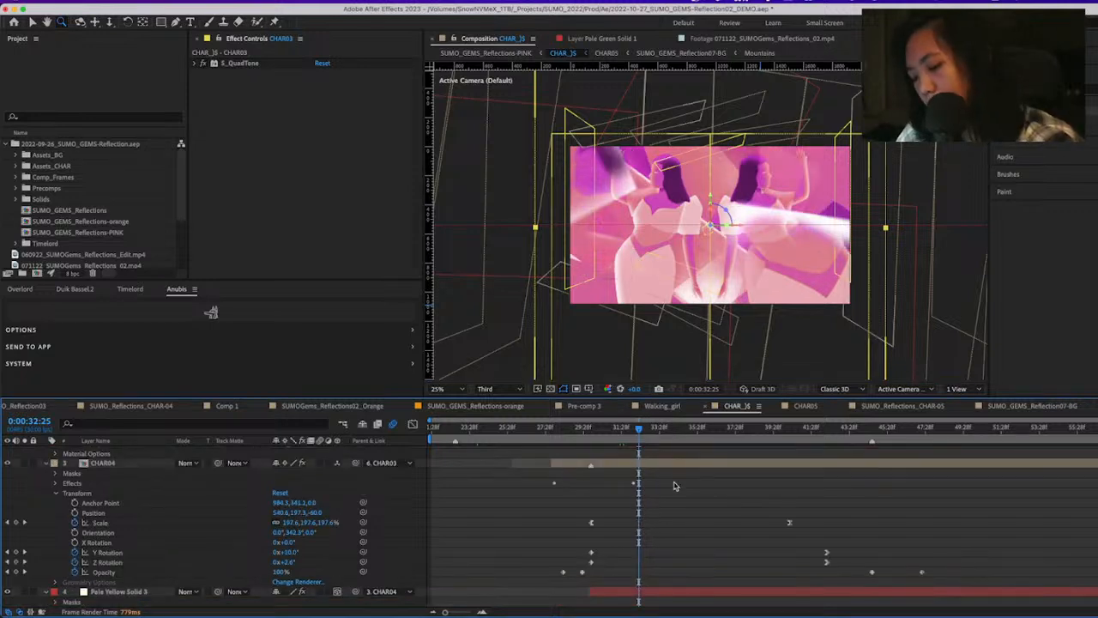
key("super+a")
key("u")
scroll(657, 491, "up", 5)
key("u")
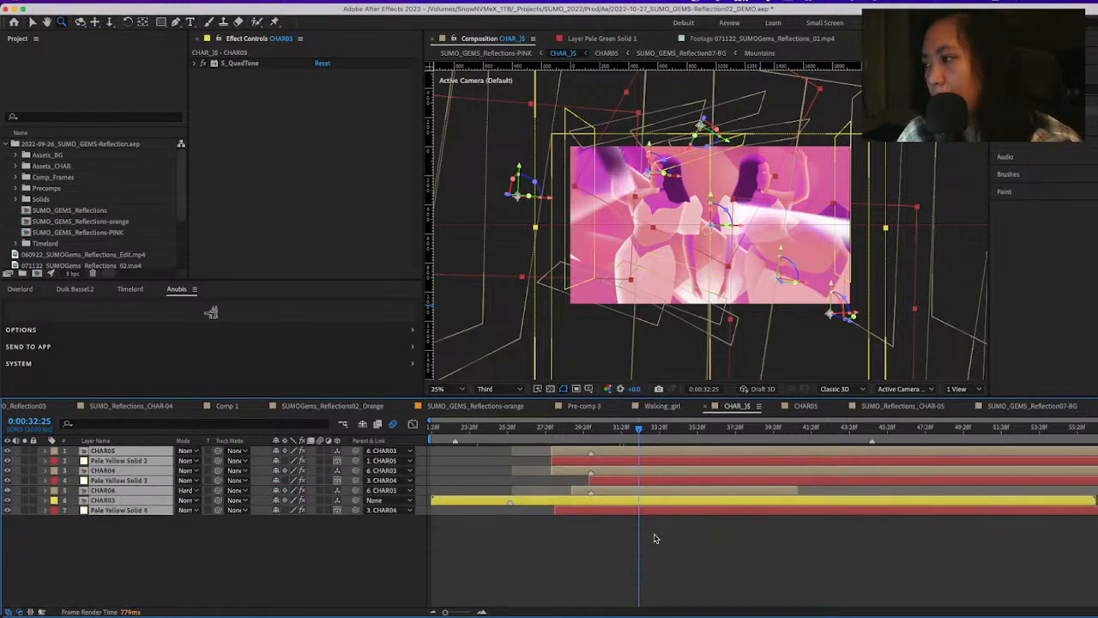
left_click(654, 538)
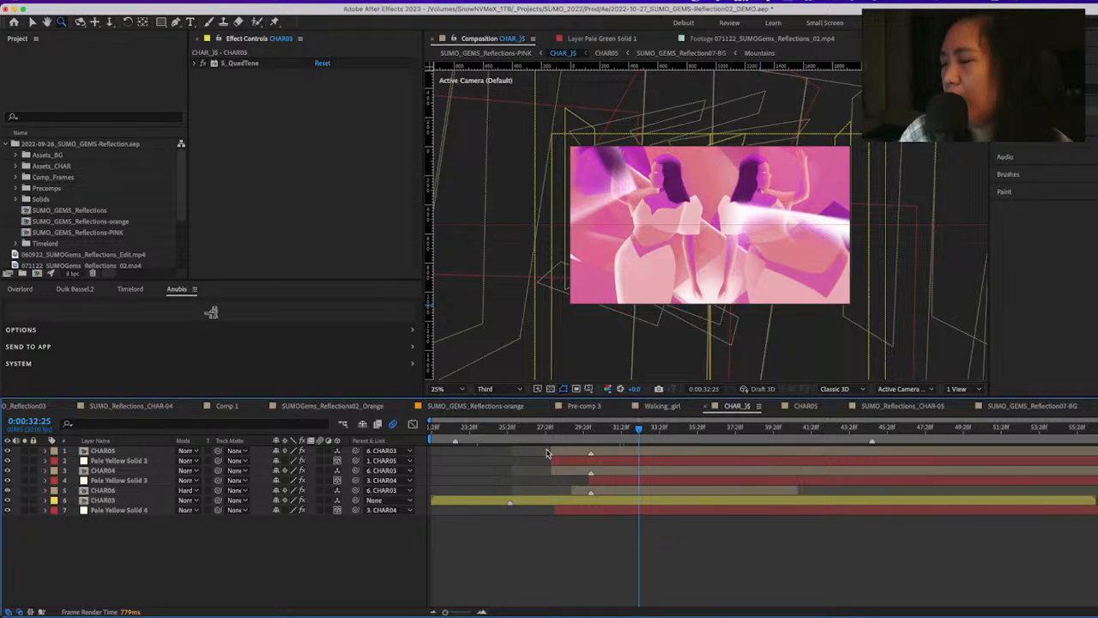
View the effect settings of CHAR05 and Pale Yellow Solid 2, and reveal the mask paths of Pale Yellow Solid 2
left_click(114, 452)
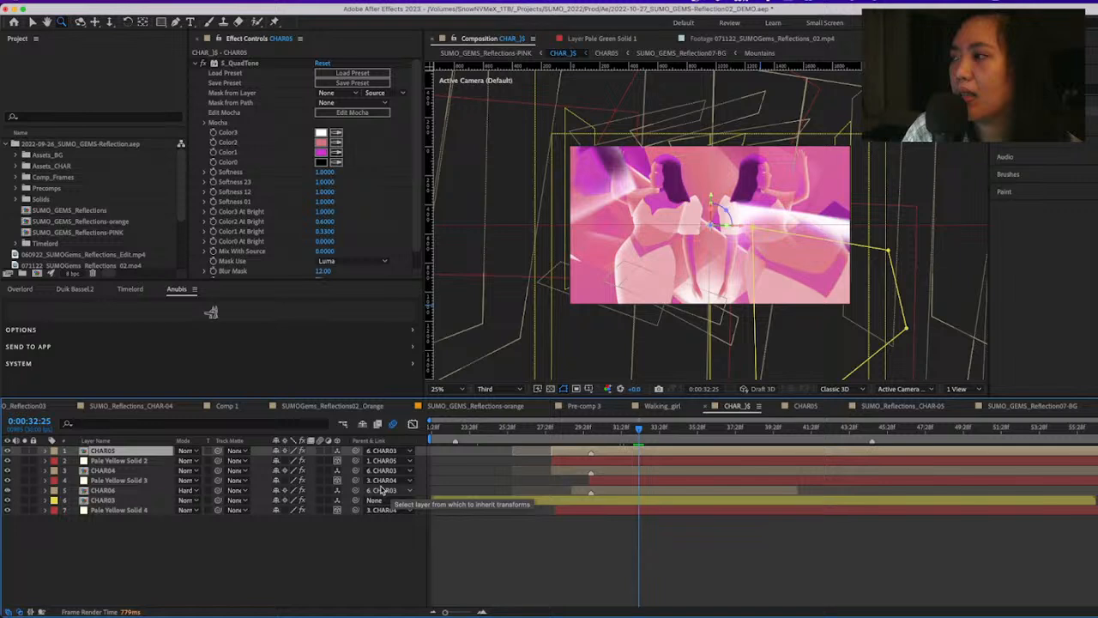
left_click(121, 461)
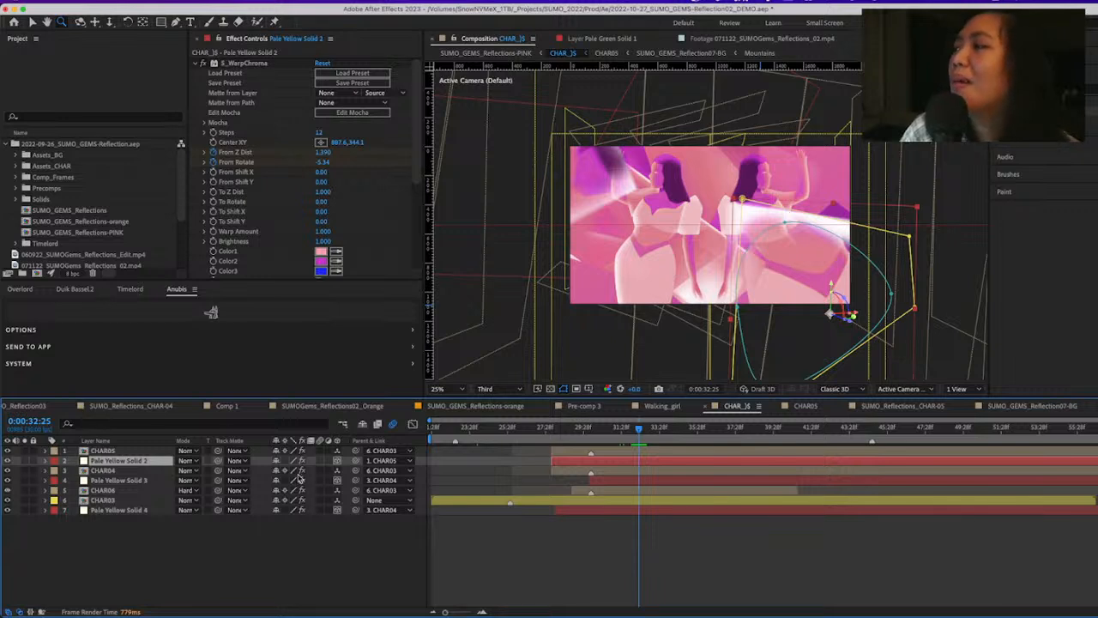
left_click(83, 461)
key("m")
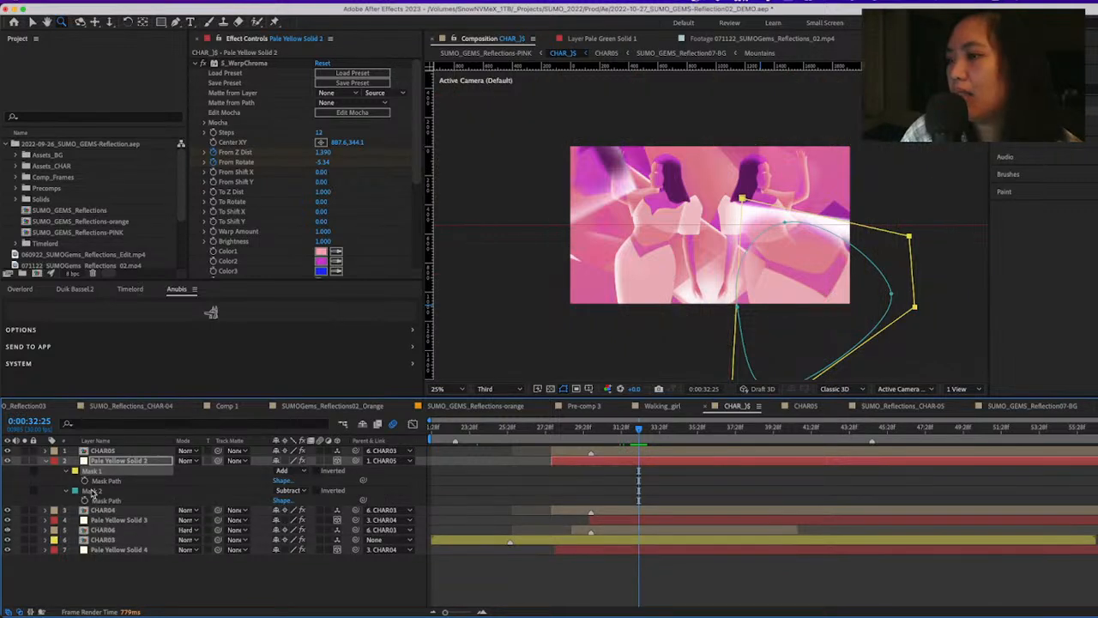
Set Mask 2 of Pale Yellow Solid 2 to None, view the layer soloed, and collapse its S_WarpChroma settings
left_click(120, 496)
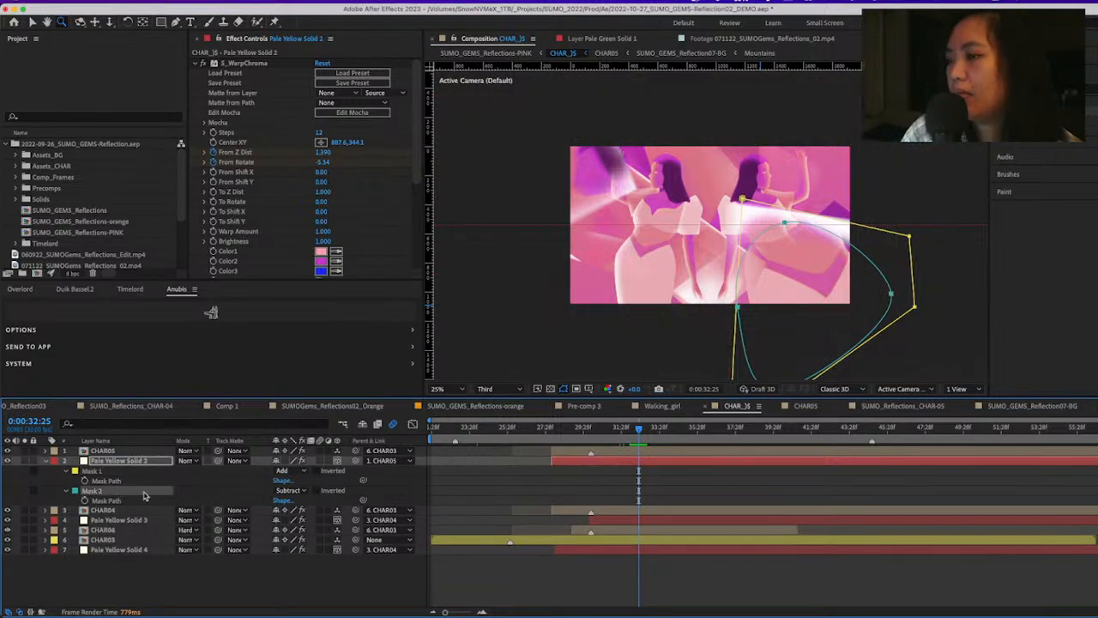
left_click(304, 504)
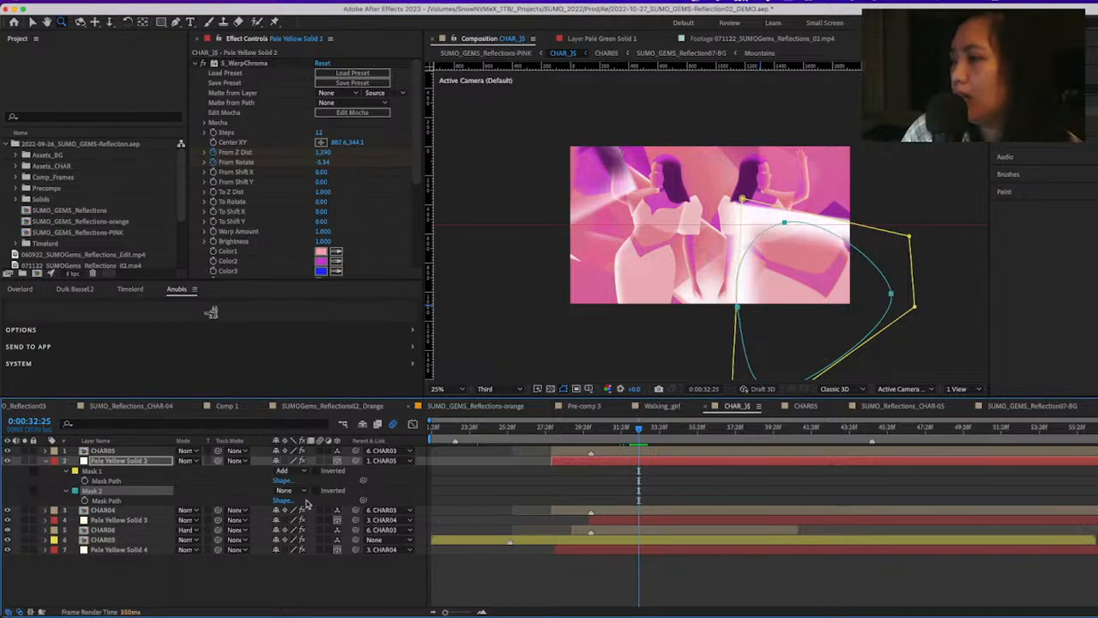
left_click(26, 464)
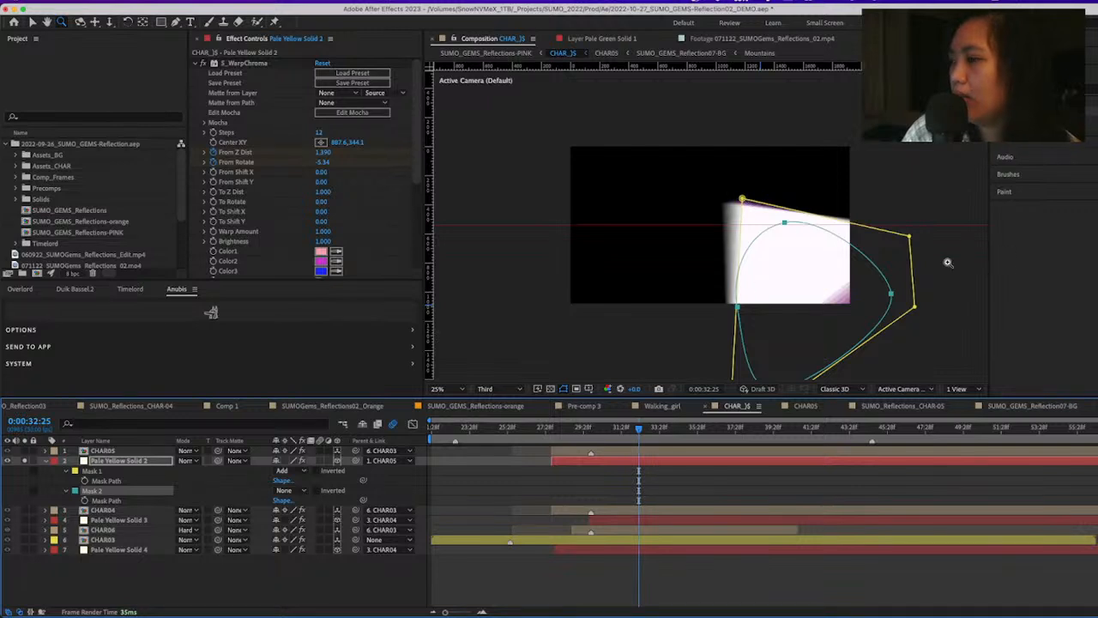
left_click(198, 64)
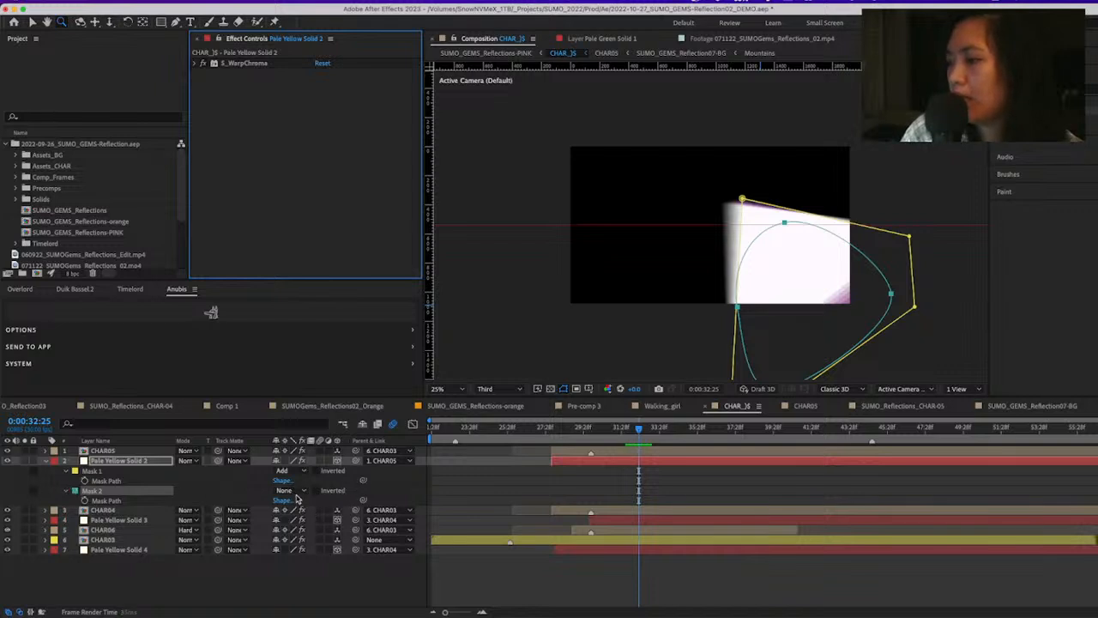
Set Mask 2 of Pale Yellow Solid 2 to Subtract and solo the layer
left_click(287, 490)
left_click(296, 509)
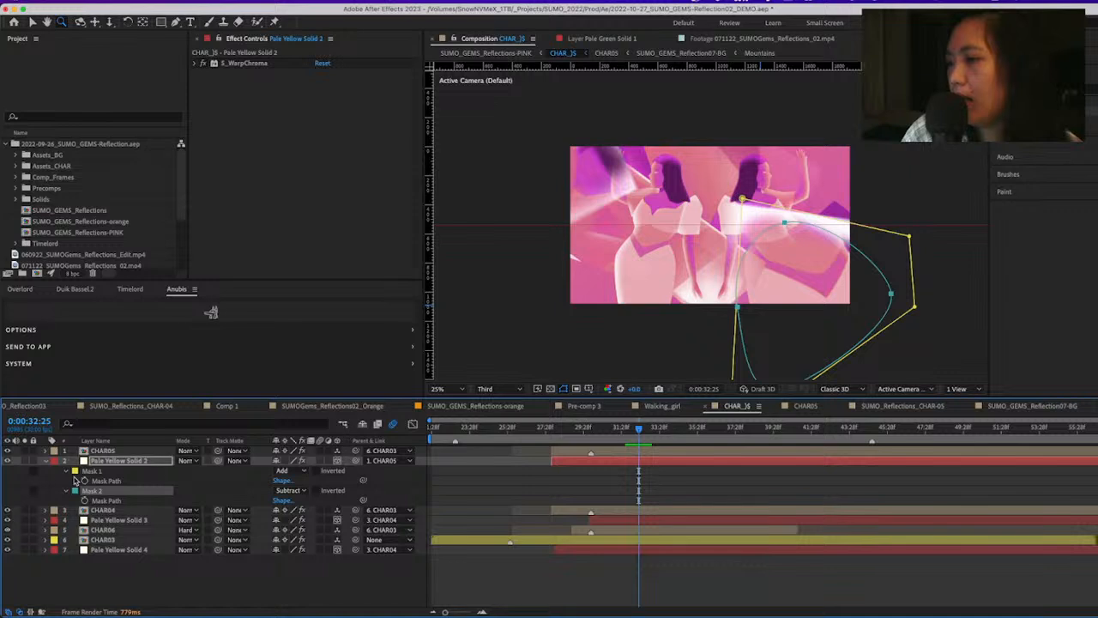
left_click(25, 461)
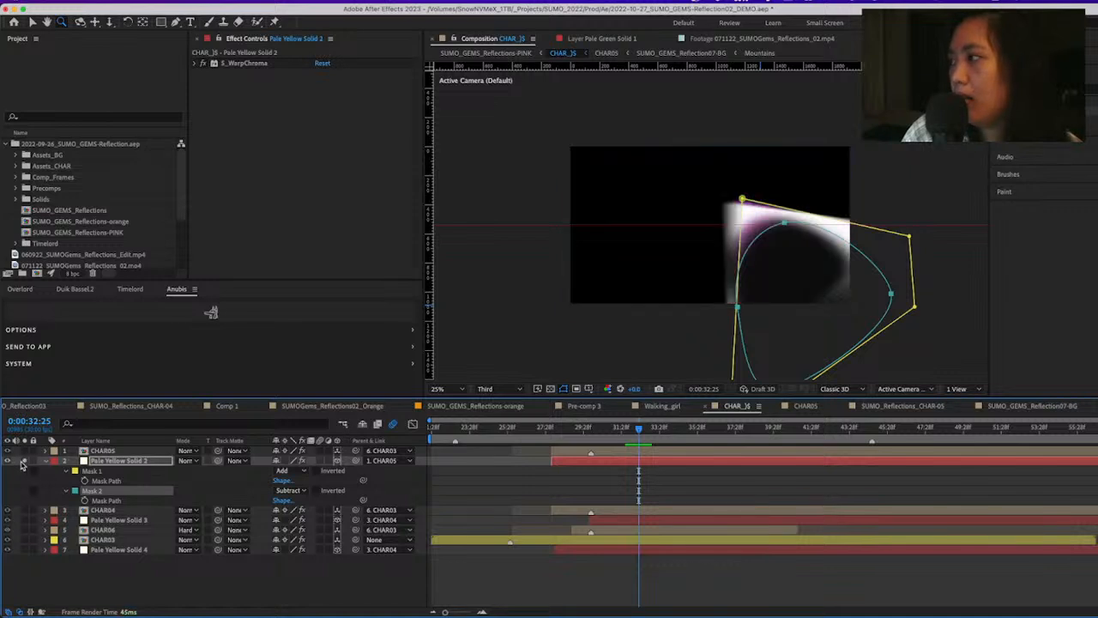
Try moving the left-side vertex of Mask 2 slightly outward, and undo the move
key("v")
left_click(738, 307)
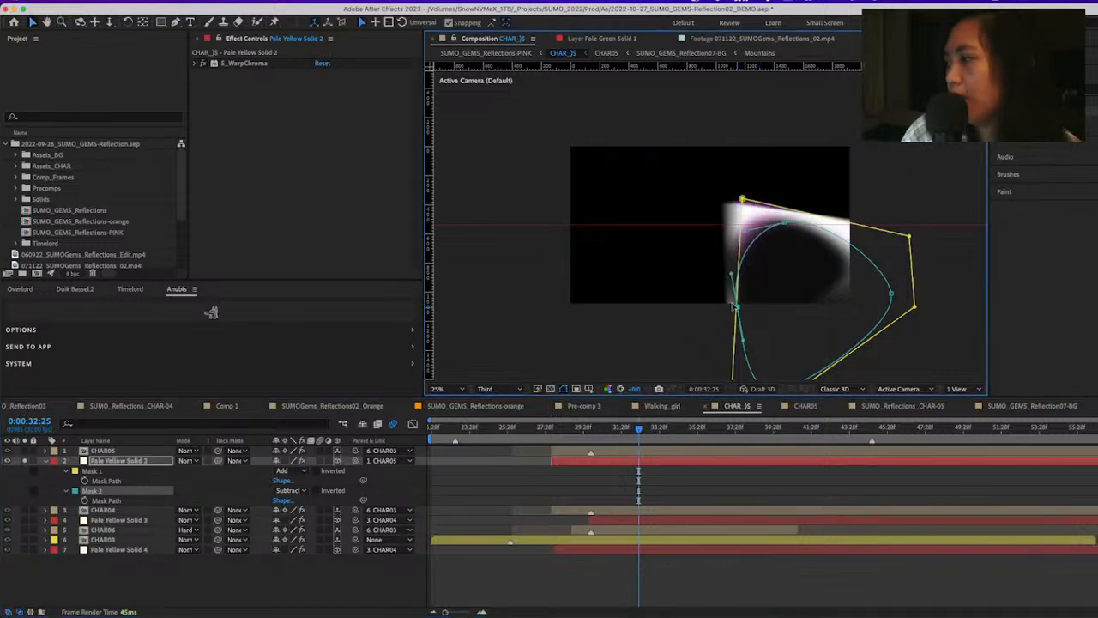
left_click_drag(737, 308, 729, 309)
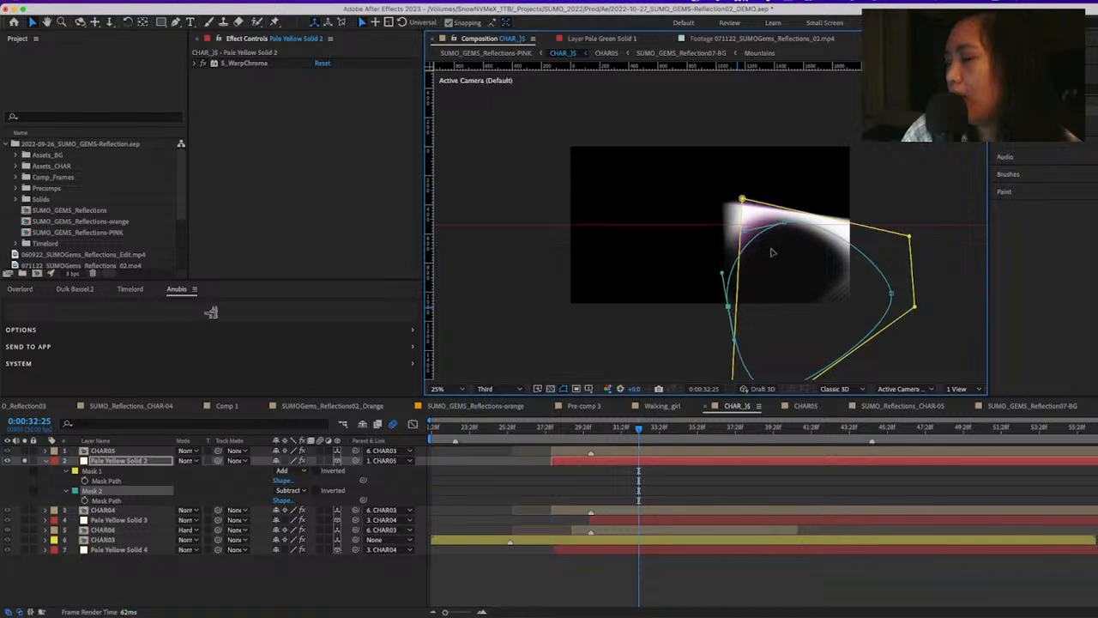
key("ctrl+z")
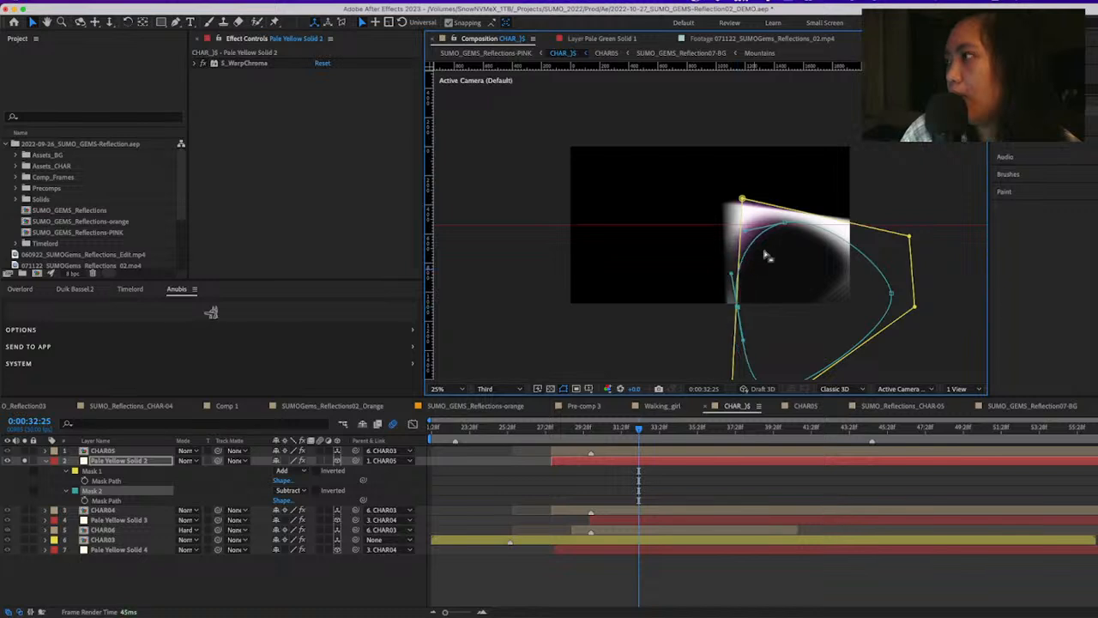
Move the top vertex of Mask 2 up and to the left, and unsolo Pale Yellow Solid 2
left_click_drag(784, 223, 770, 217)
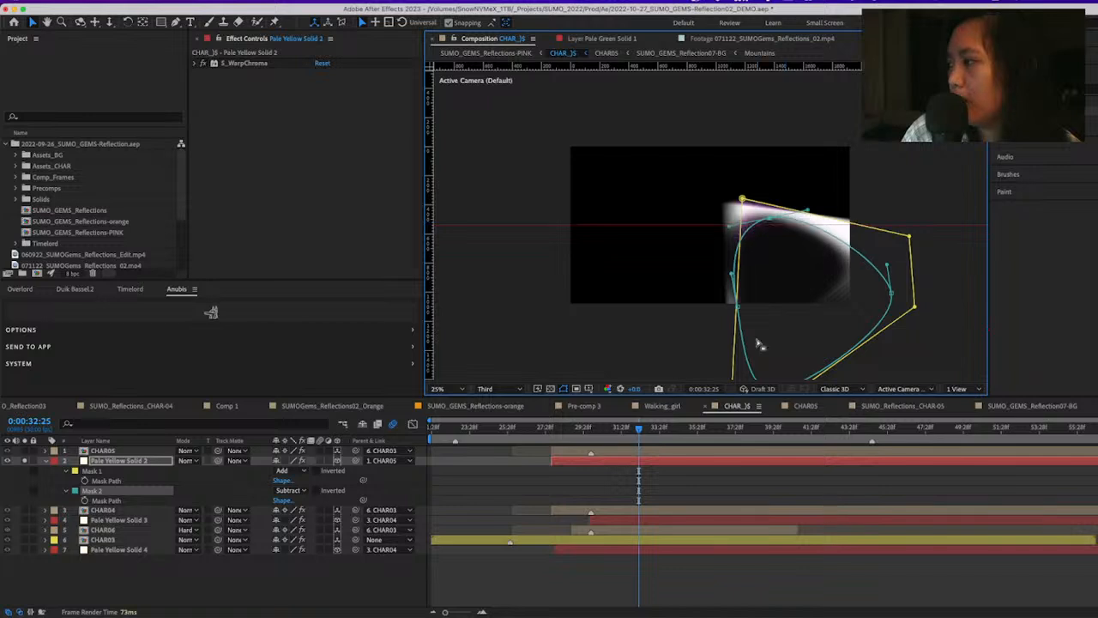
left_click(26, 461)
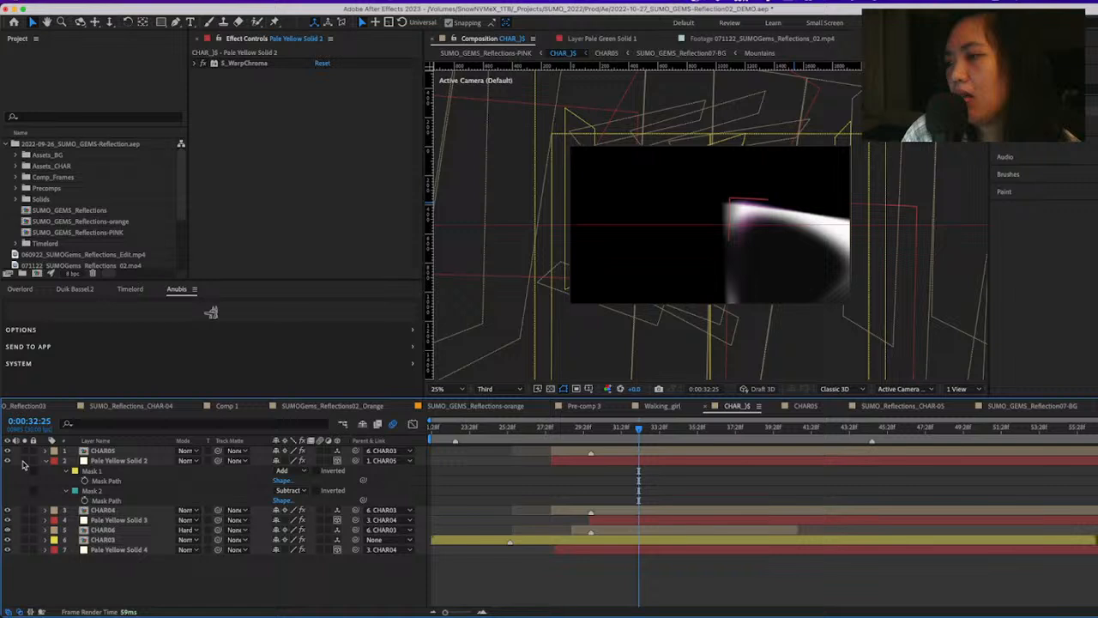
left_click(112, 461)
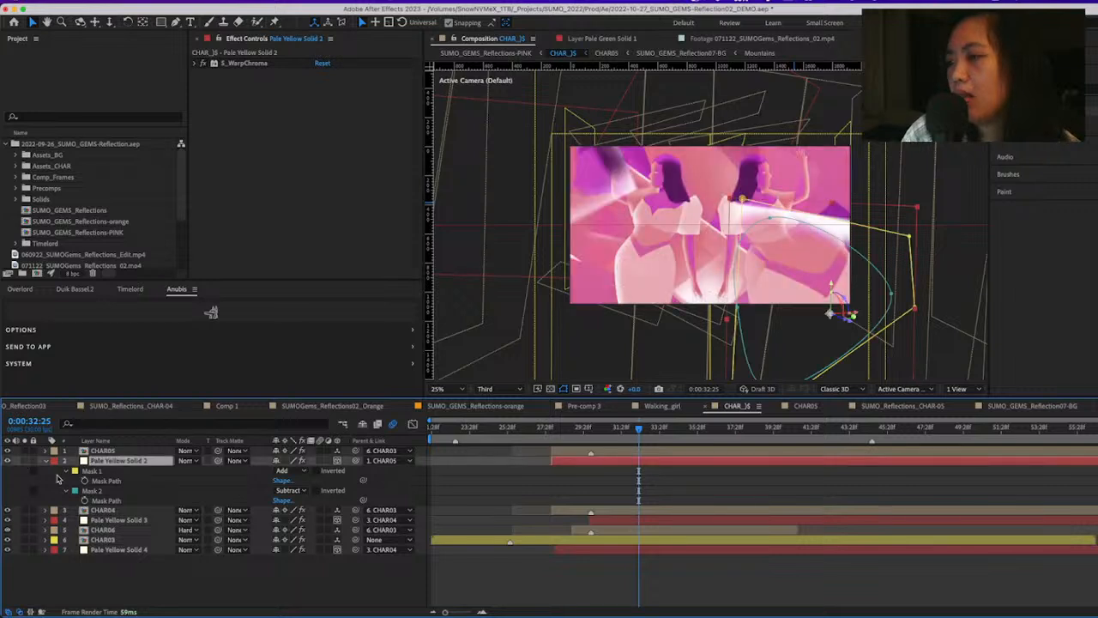
Reveal the Scale property of CHAR05, check the image with the layer hidden, and solo it together with Pale Yellow Solid 2
left_click(107, 451)
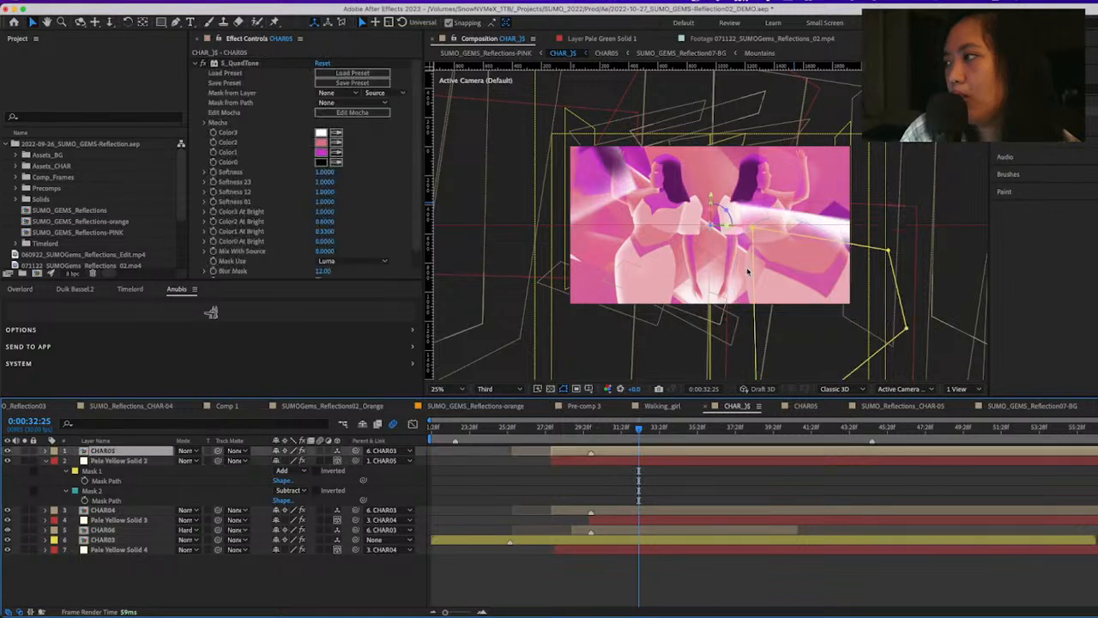
key("s")
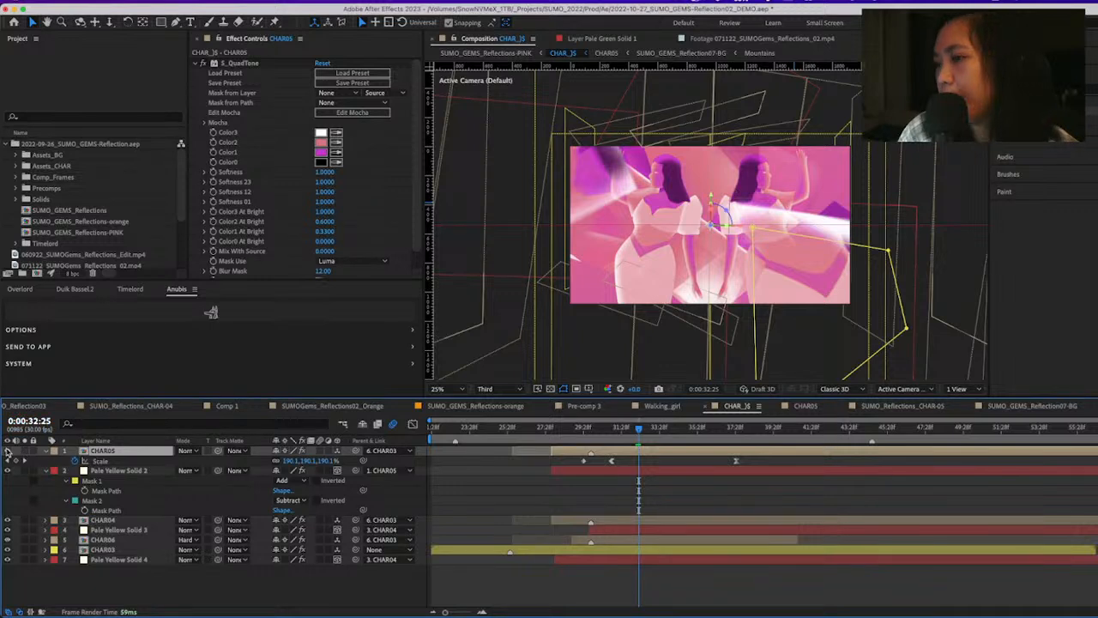
left_click(7, 451)
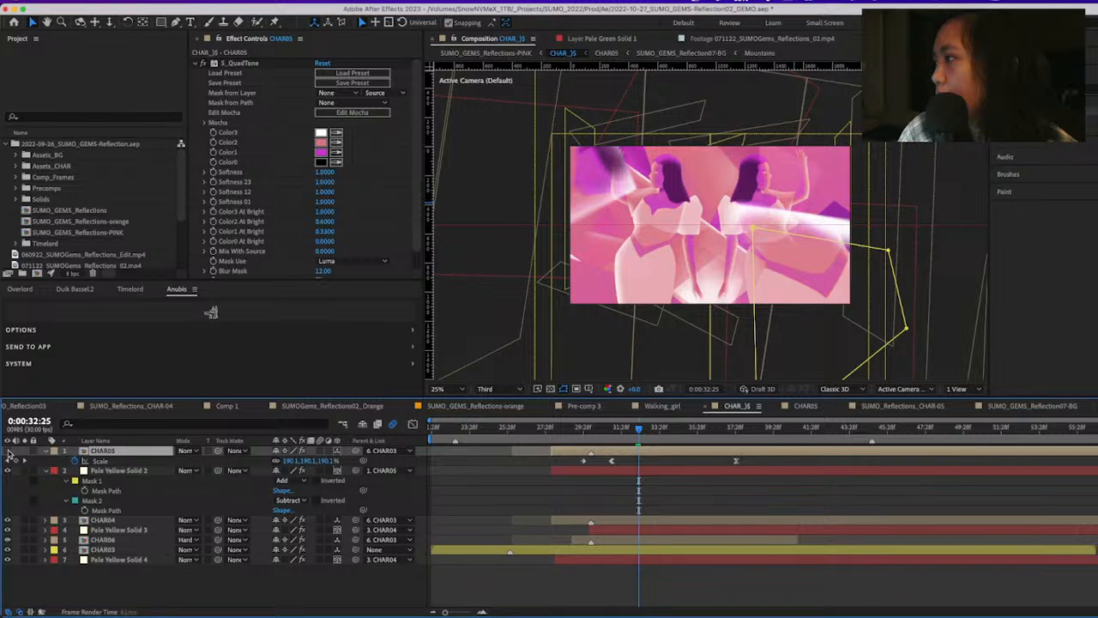
left_click(7, 451)
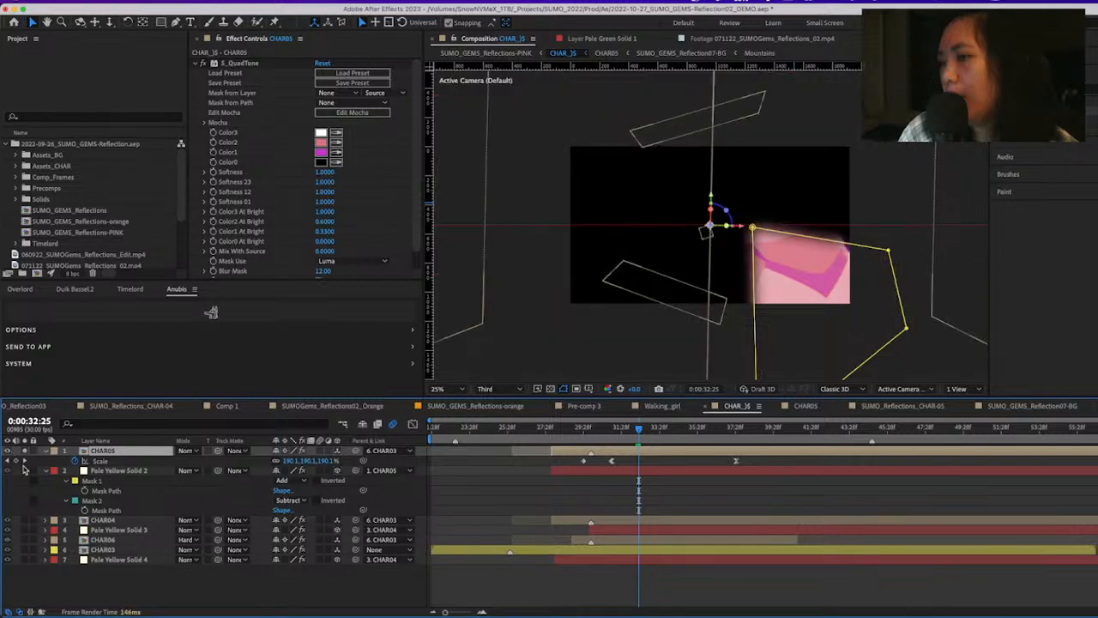
left_click(120, 471)
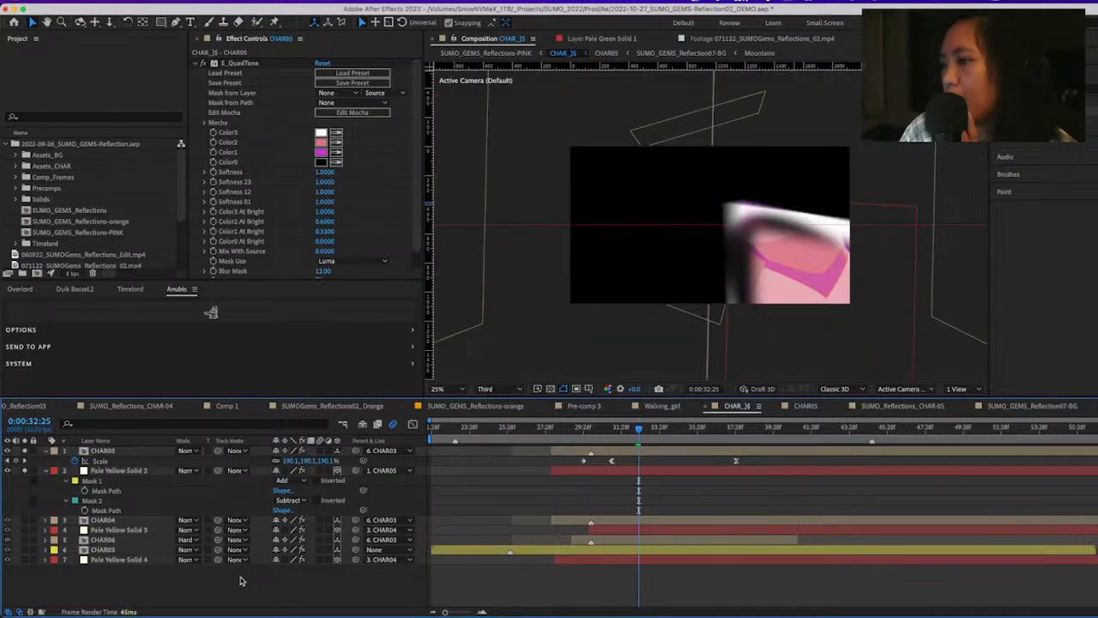
Switch the S_WarpChroma effect on Pale Yellow Solid 2 off and on to compare the glowing edge
left_click(123, 475)
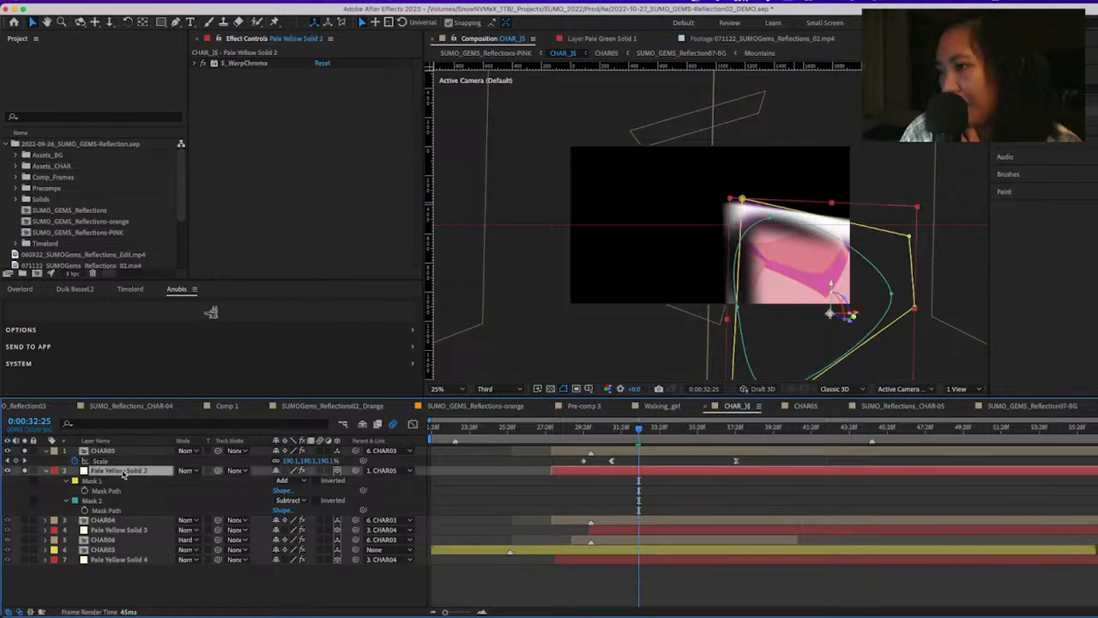
left_click(206, 65)
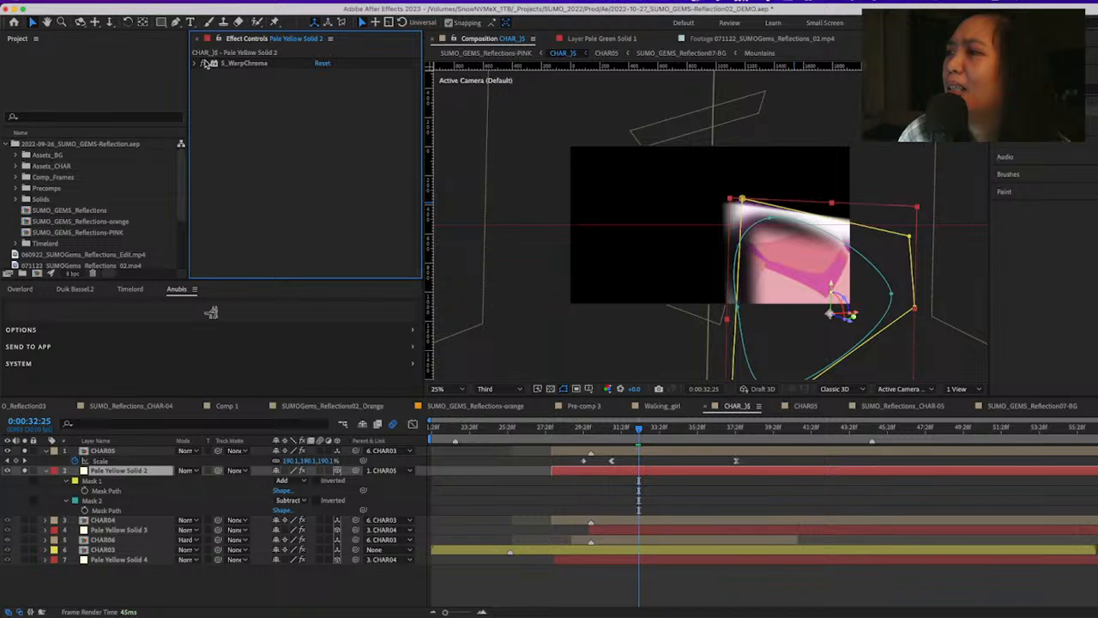
left_click(204, 64)
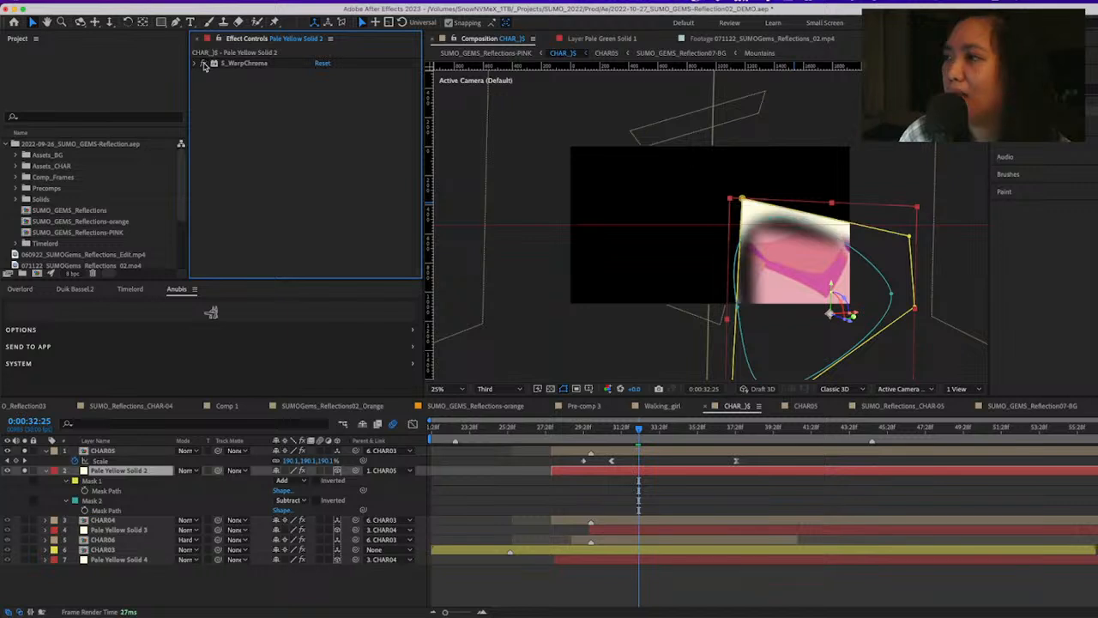
left_click(204, 63)
Review the S_WarpChroma settings, view the soloed layers with the effect disabled, and re-enable it with all layers showing
left_click(196, 63)
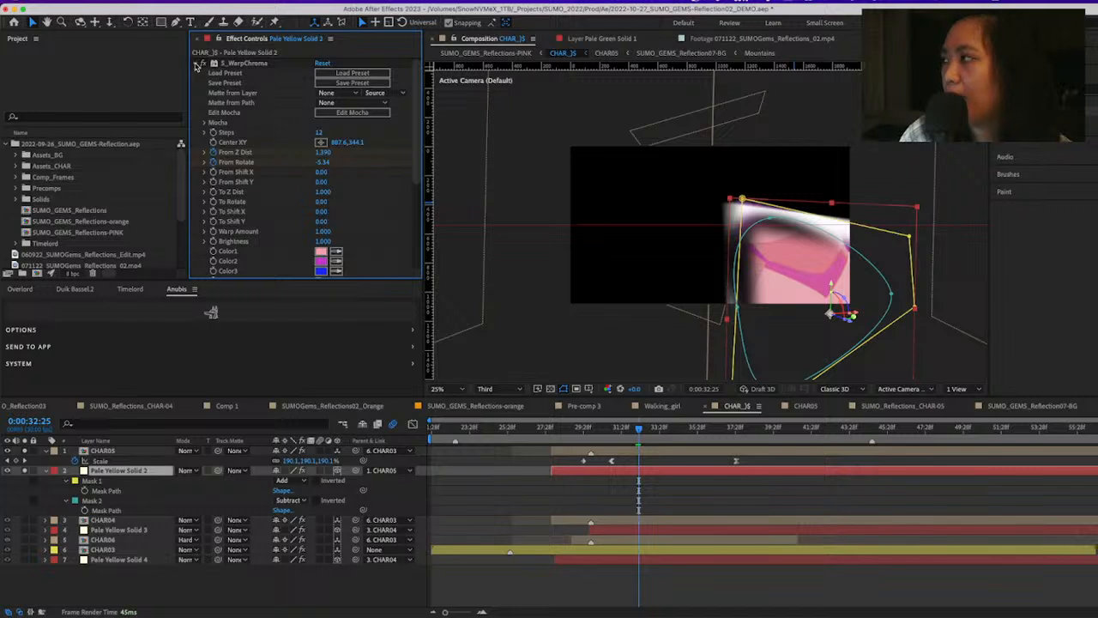
left_click(198, 65)
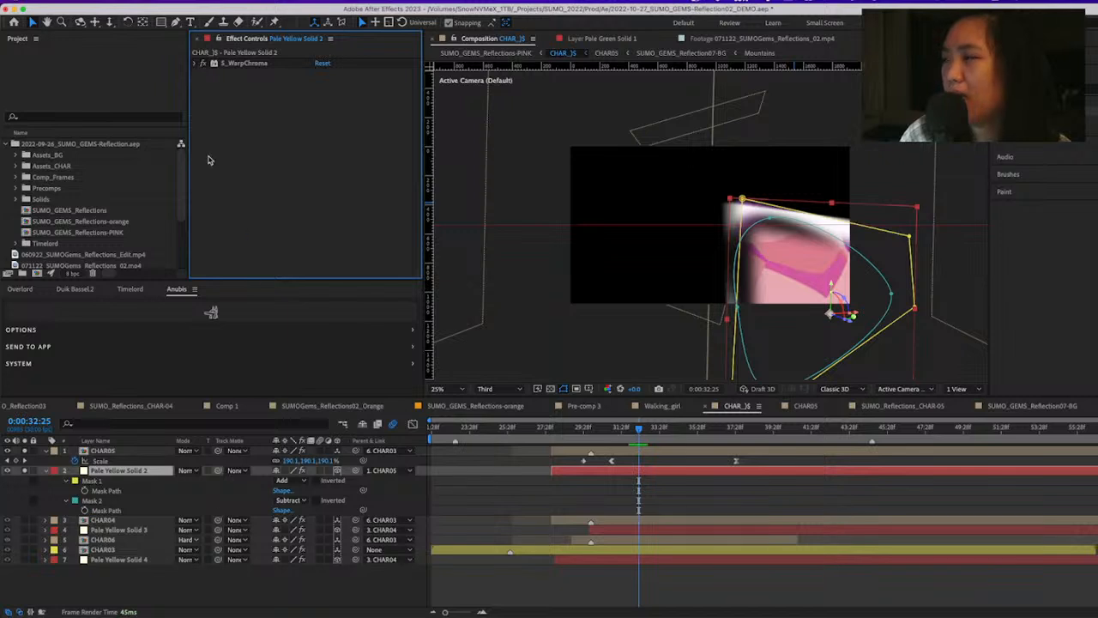
left_click(197, 64)
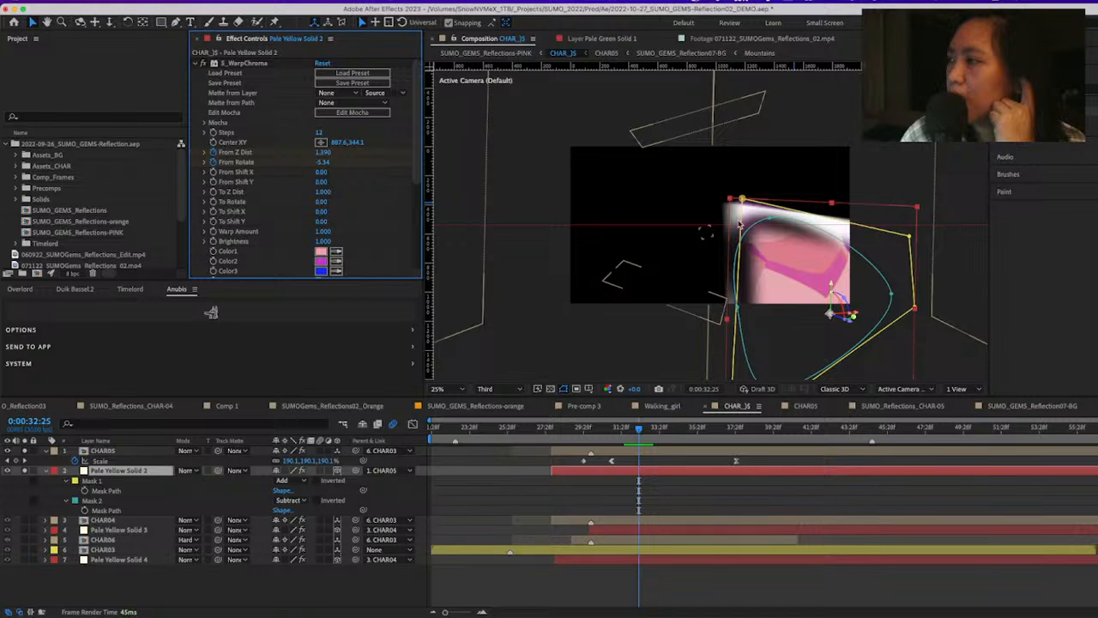
left_click(198, 64)
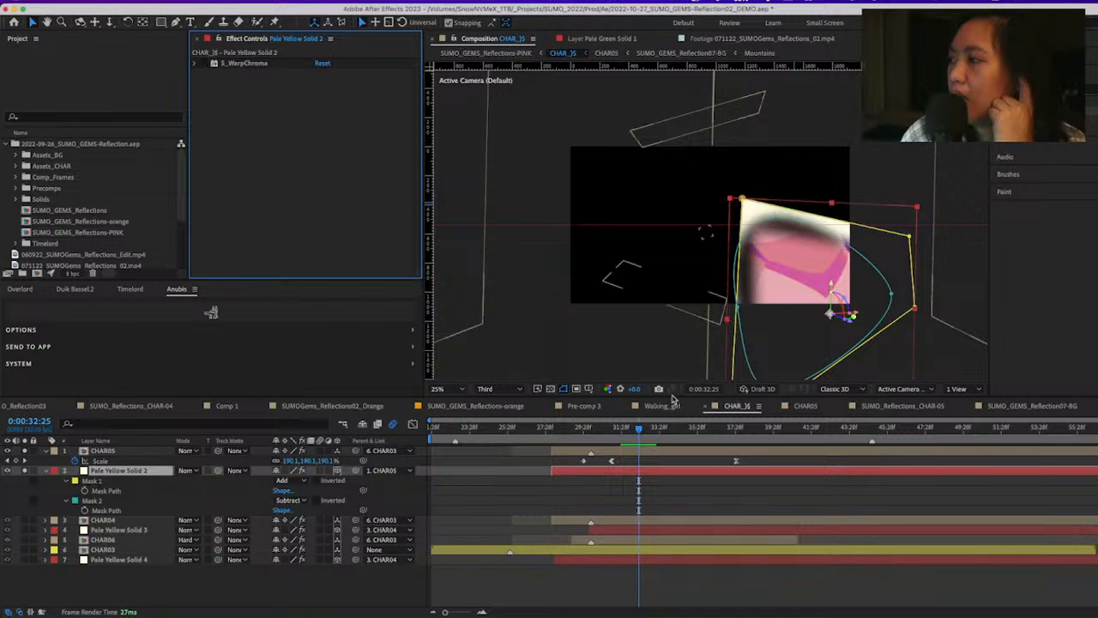
left_click(648, 590)
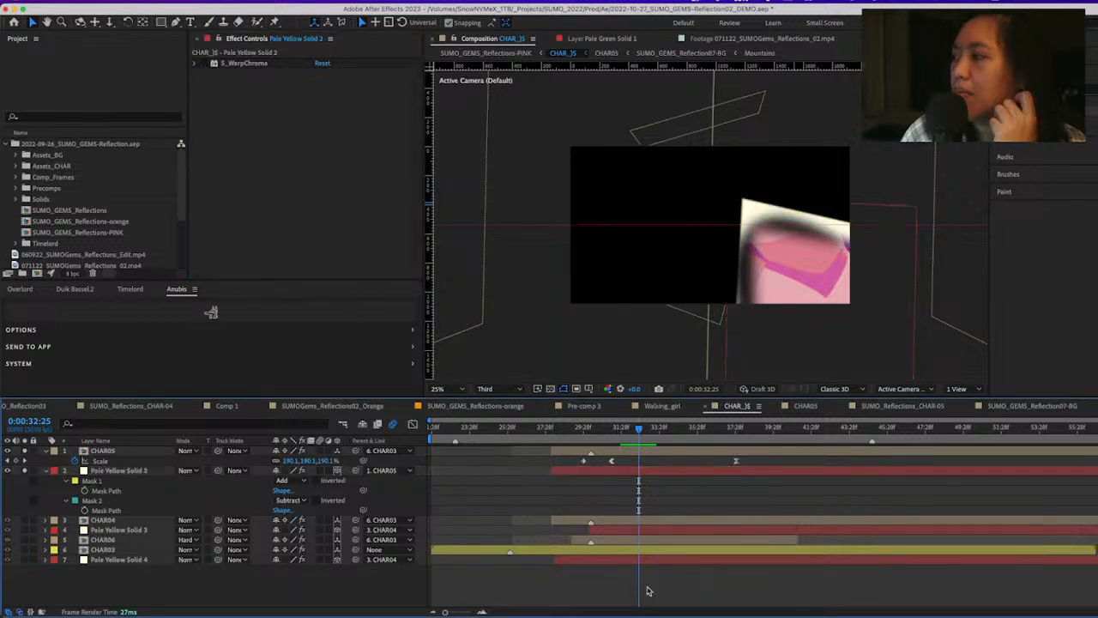
left_click(203, 64)
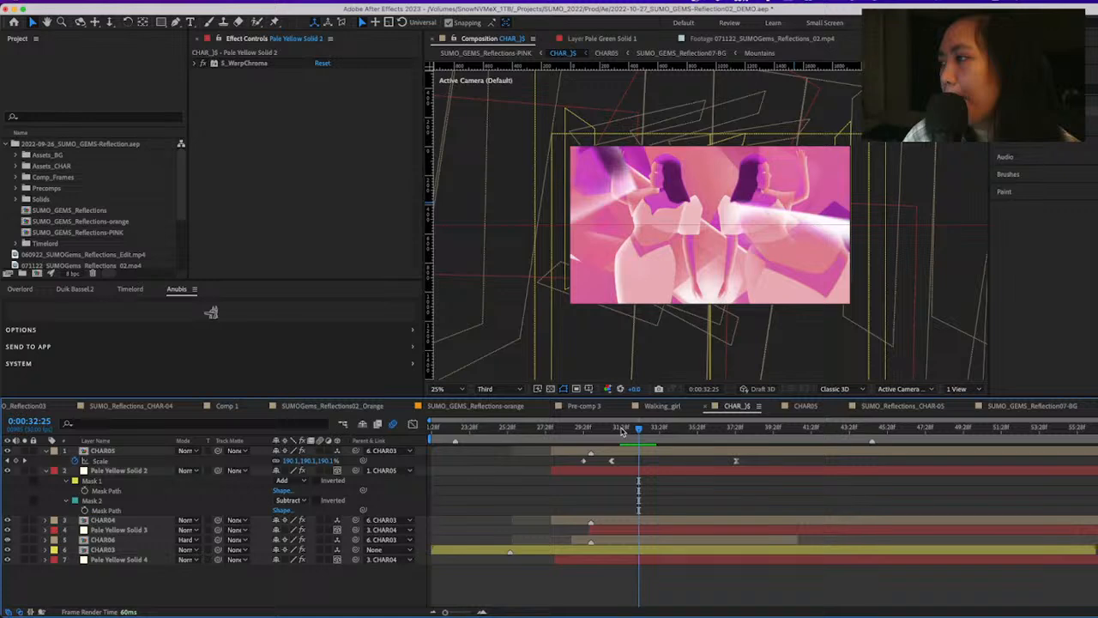
Go to the parent SUMO_GEMS_Reflections-PINK composition and view the dancers at 0:00:55:24 and 0:01:03:15
key("Tab")
left_click(744, 432)
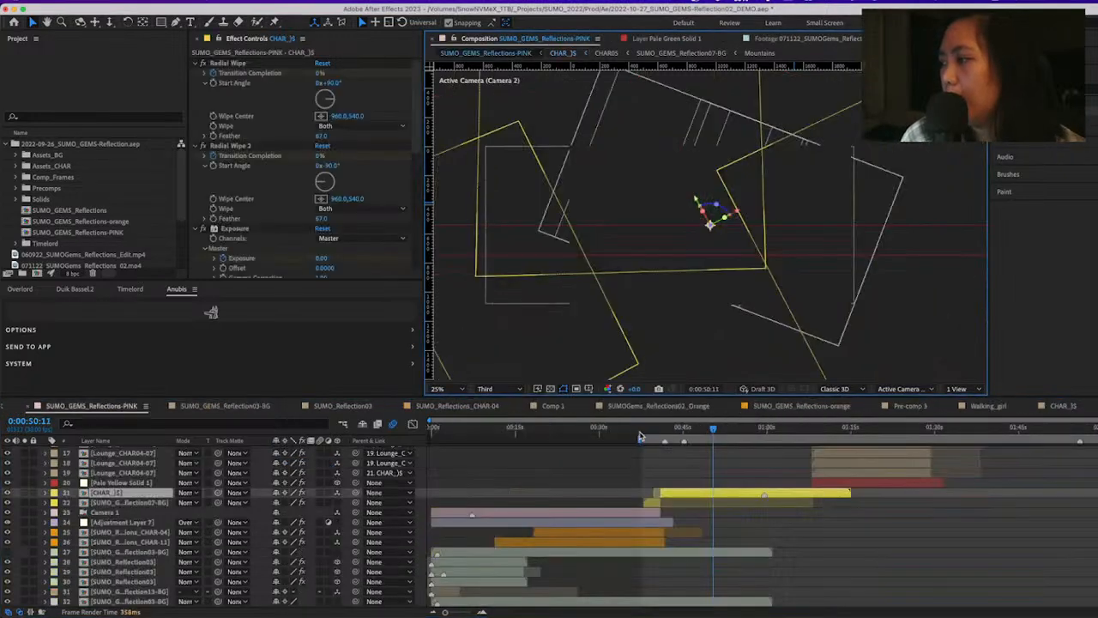
left_click(744, 431)
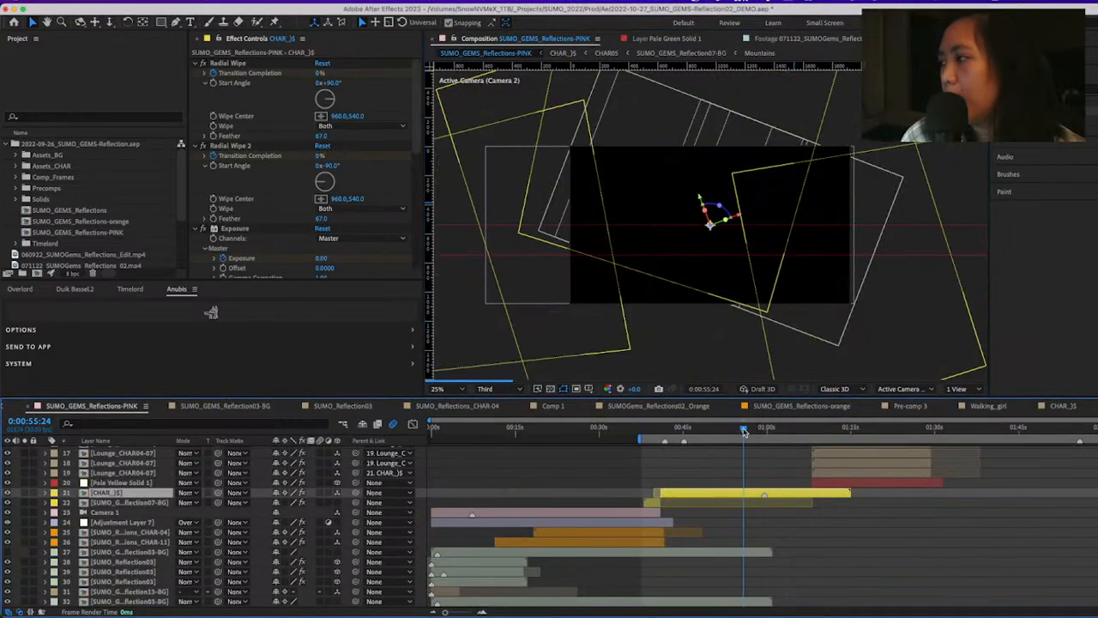
left_click(787, 432)
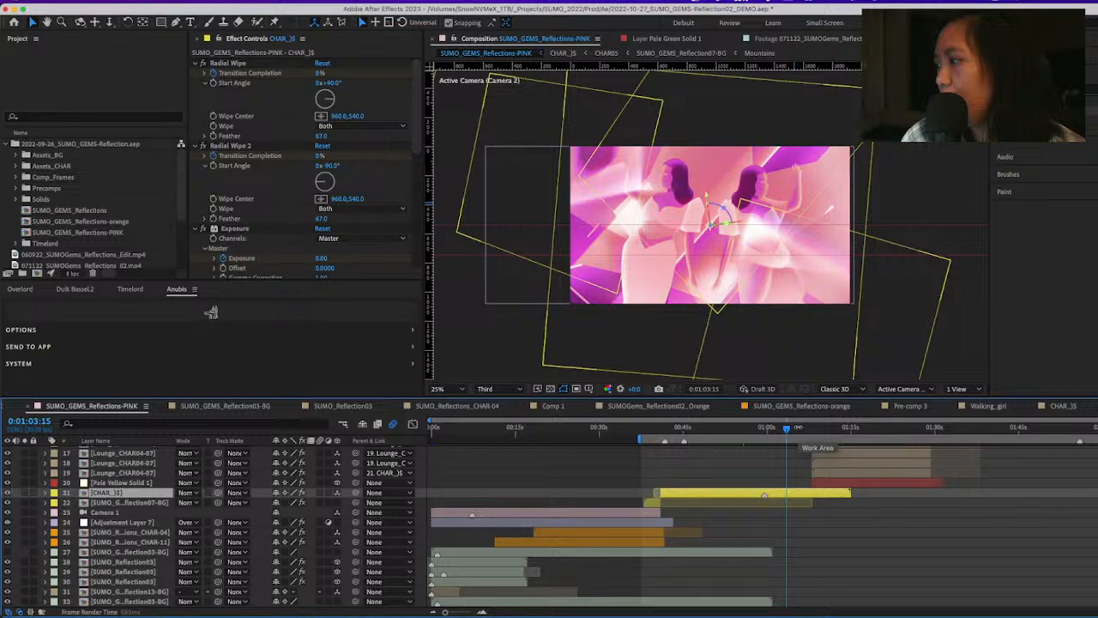
Scrub the pink composition from the dancers at 0:01:05:17 through the transition to 0:01:09:22
left_click(802, 431)
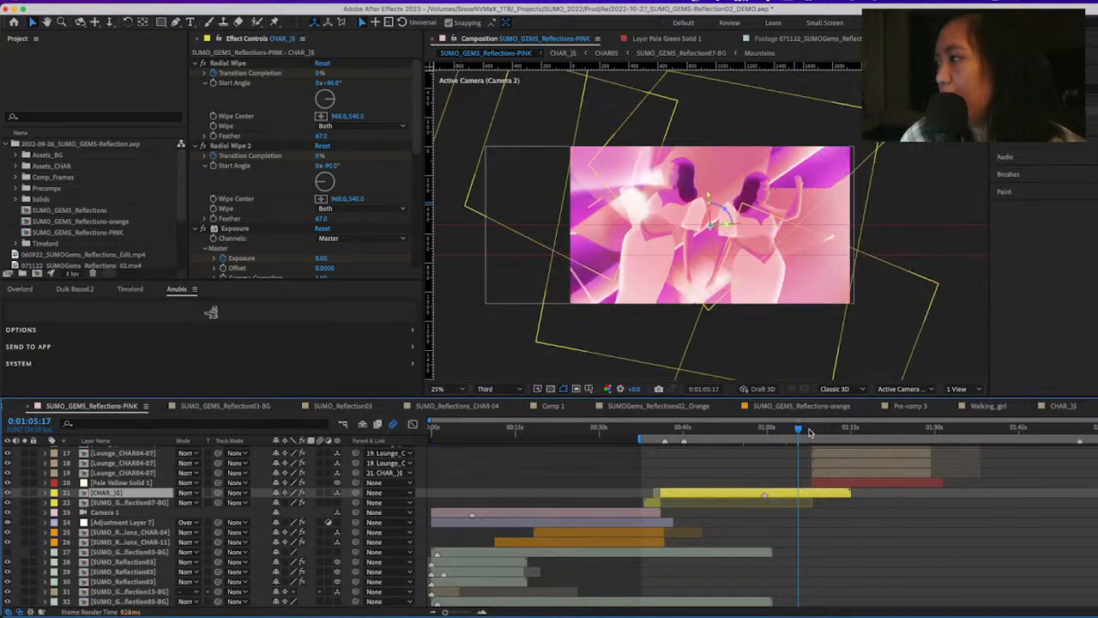
left_click(810, 432)
left_click(813, 435)
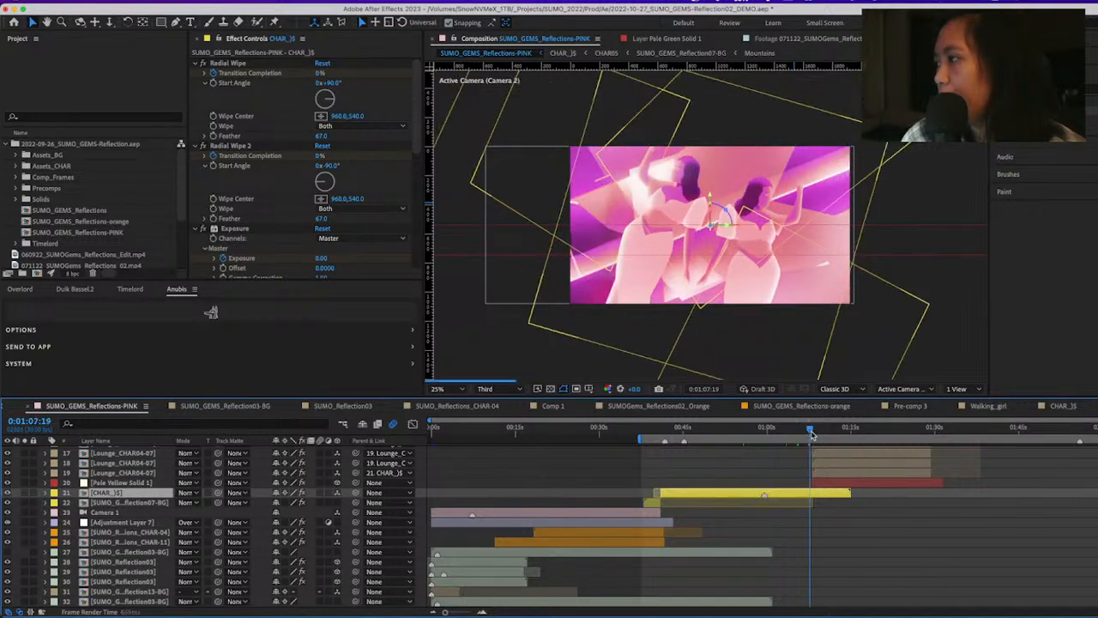
left_click(815, 435)
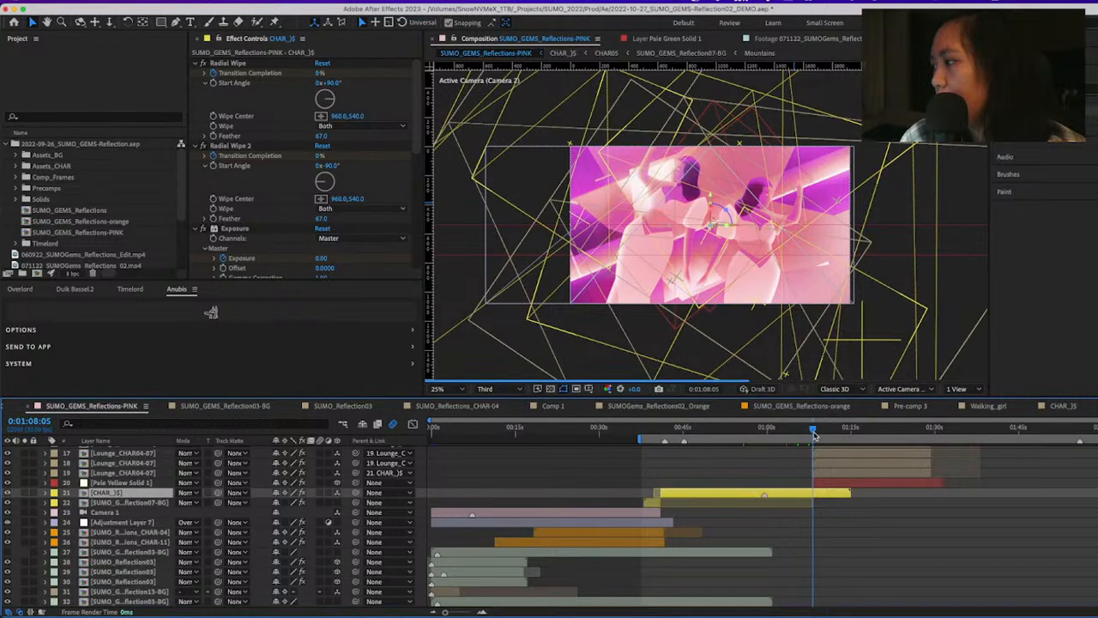
left_click(822, 430)
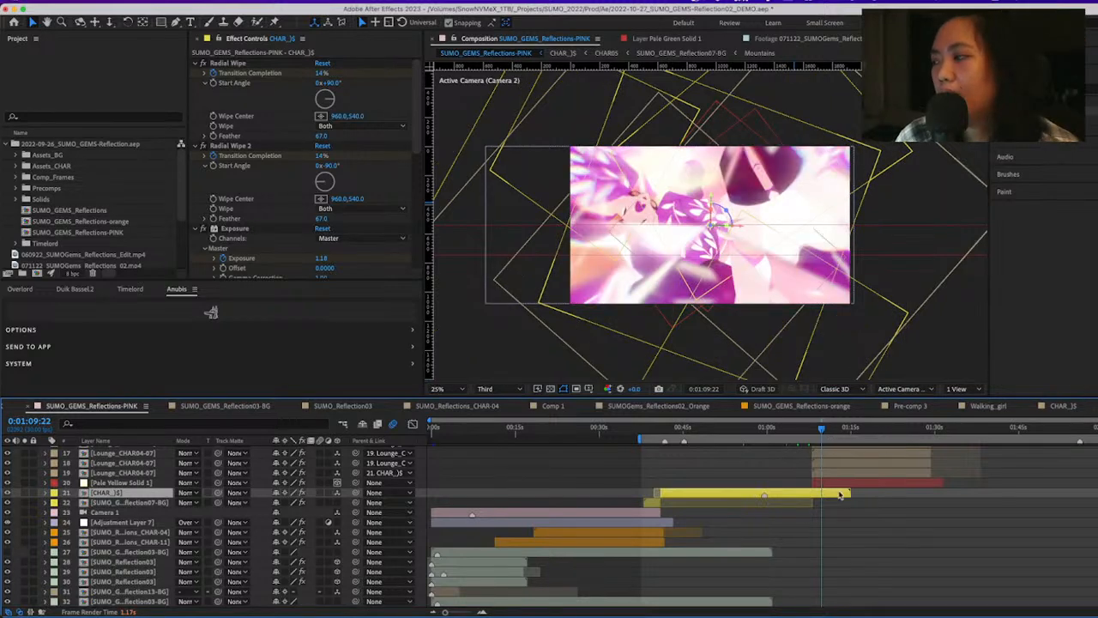
Select Lounge_CHAR04-07 layer 19 and view the composition at 0:01:10:08
scroll(861, 573, "up", 1)
scroll(861, 572, "up", 2)
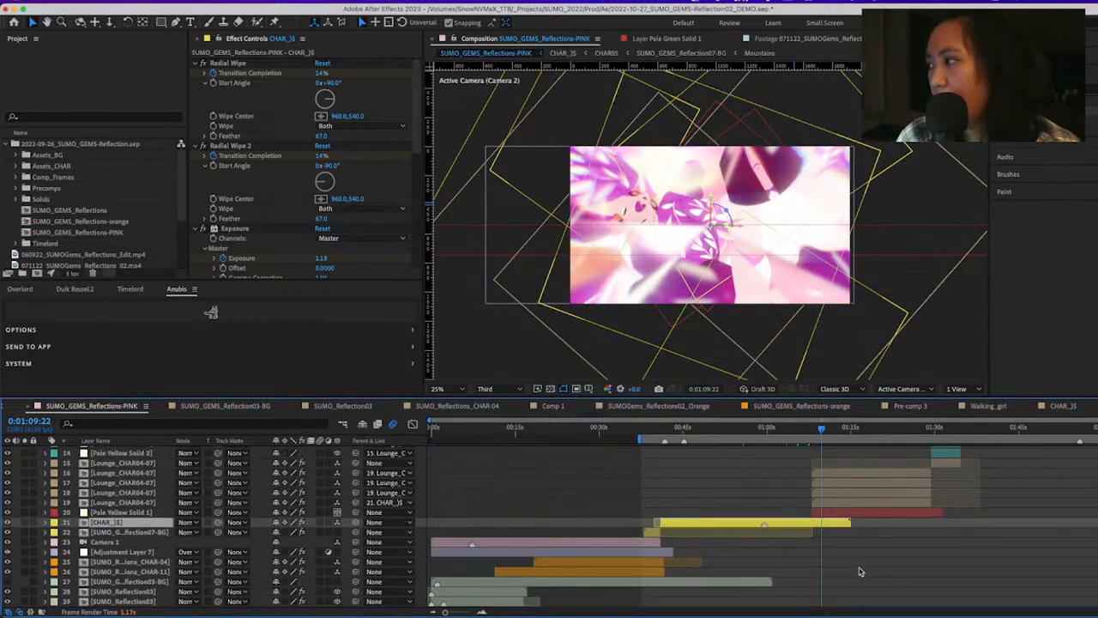
scroll(861, 572, "up", 6)
left_click(852, 562)
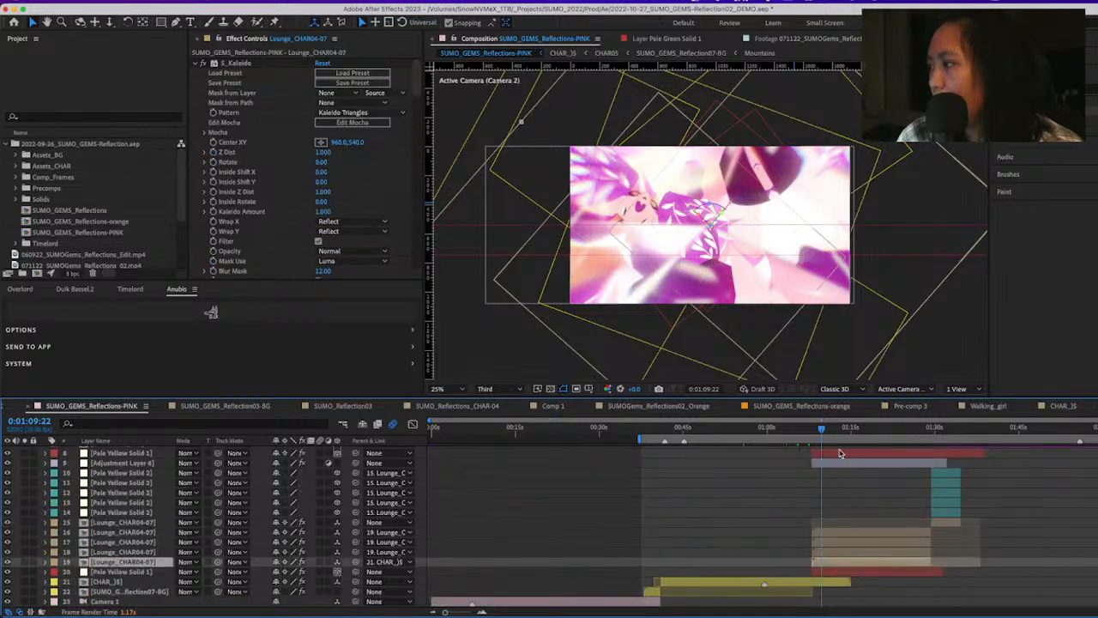
left_click_drag(825, 431, 824, 430)
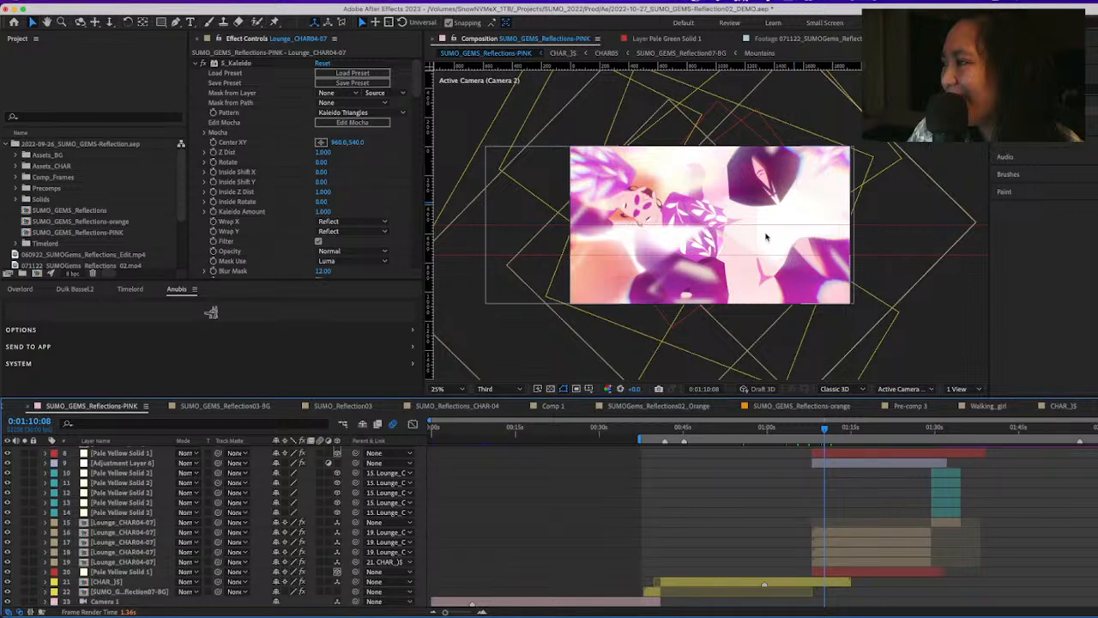
Enlarge the preview to 50%, consult the Main Dining | Reflections slide in the browser, and return to After Effects with the preview at 25%
key("period")
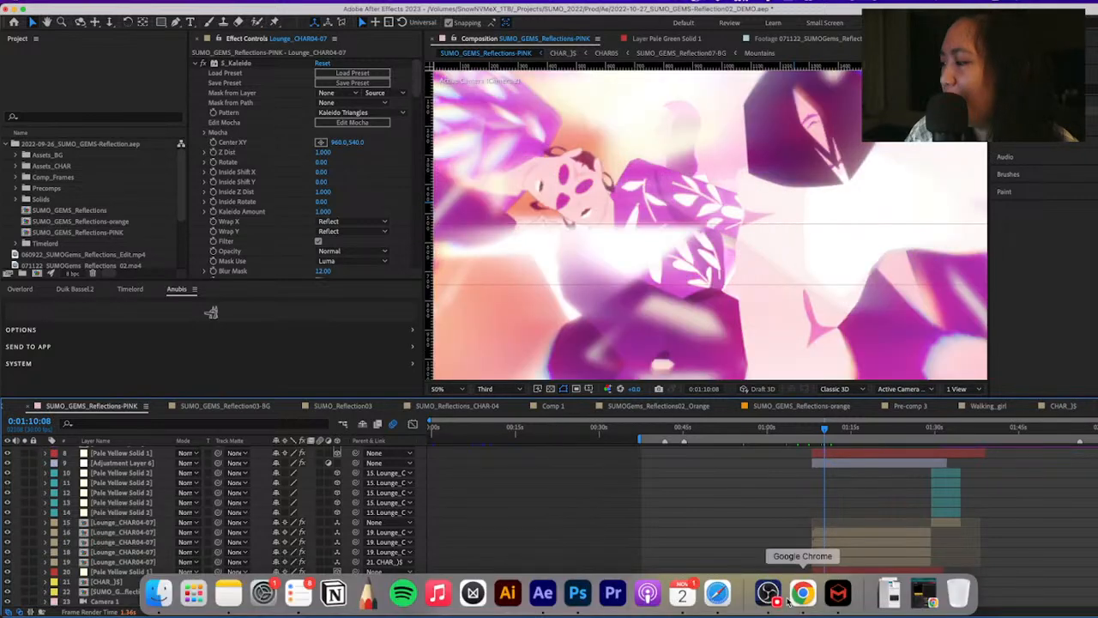
left_click(789, 601)
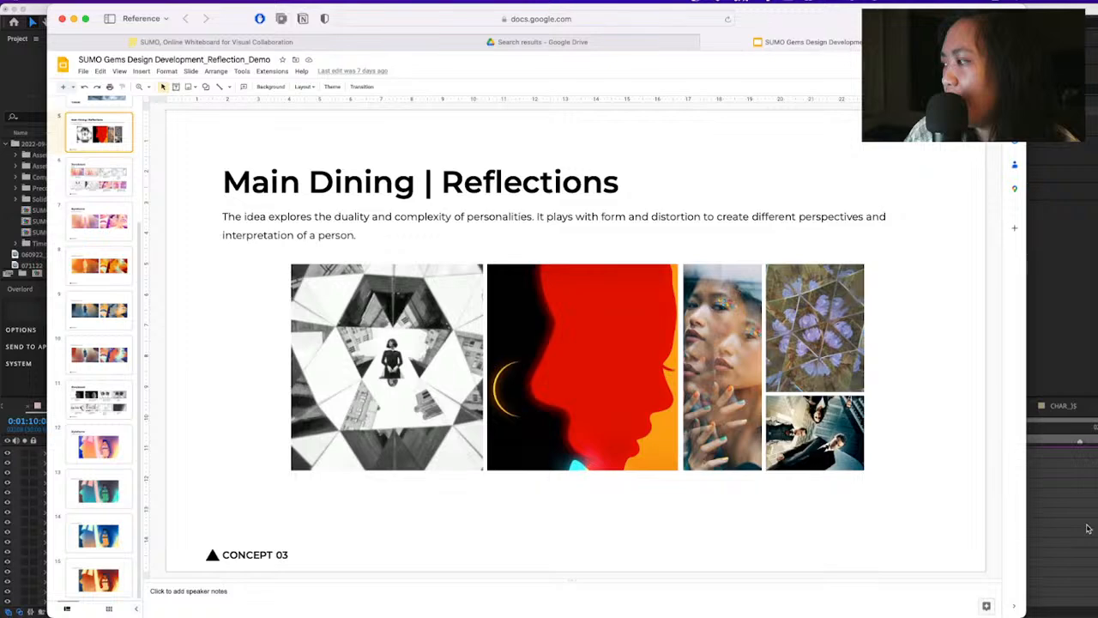
left_click(1053, 539)
key("comma")
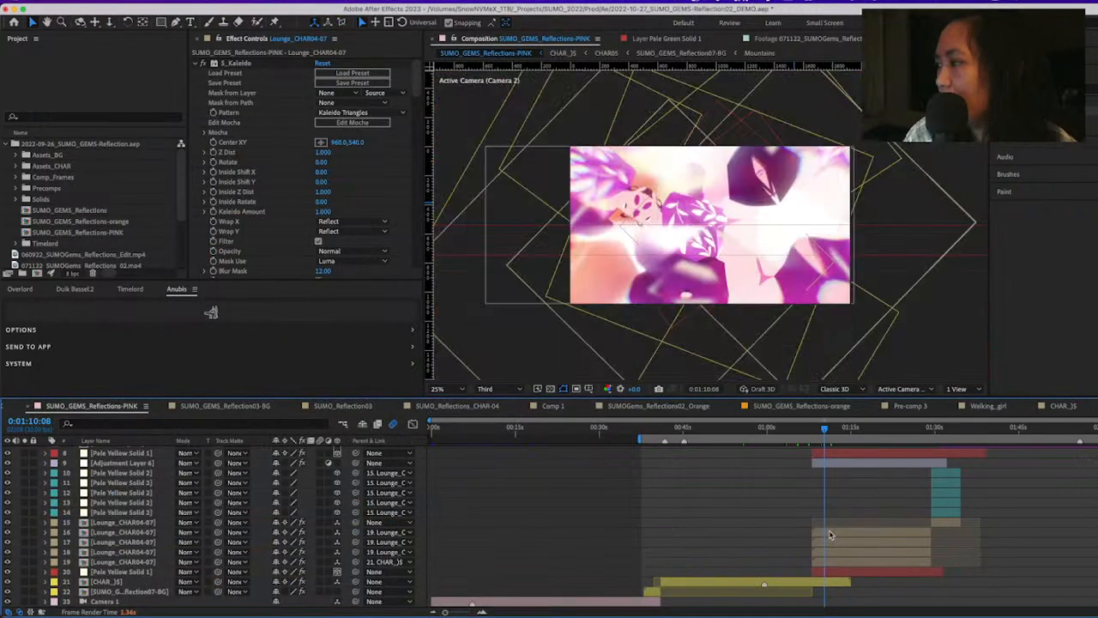
Open the Lounge_CHAR04-07 composition, scrub the two seated characters back to 0:00:13:09, and return to the parent pink composition
double_click(830, 536)
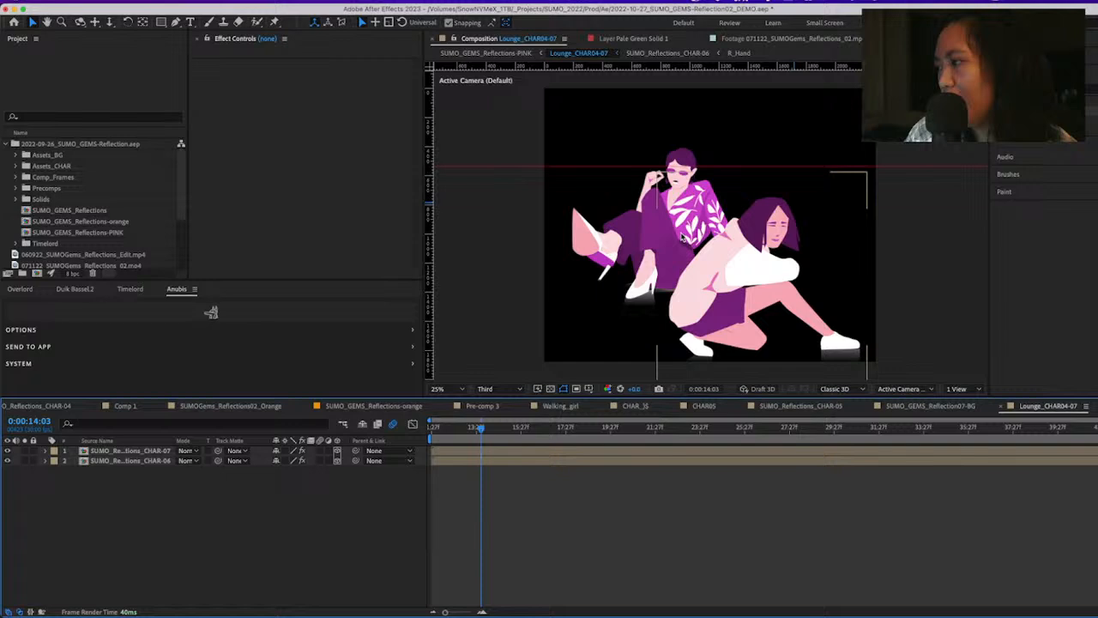
left_click_drag(481, 427, 438, 431)
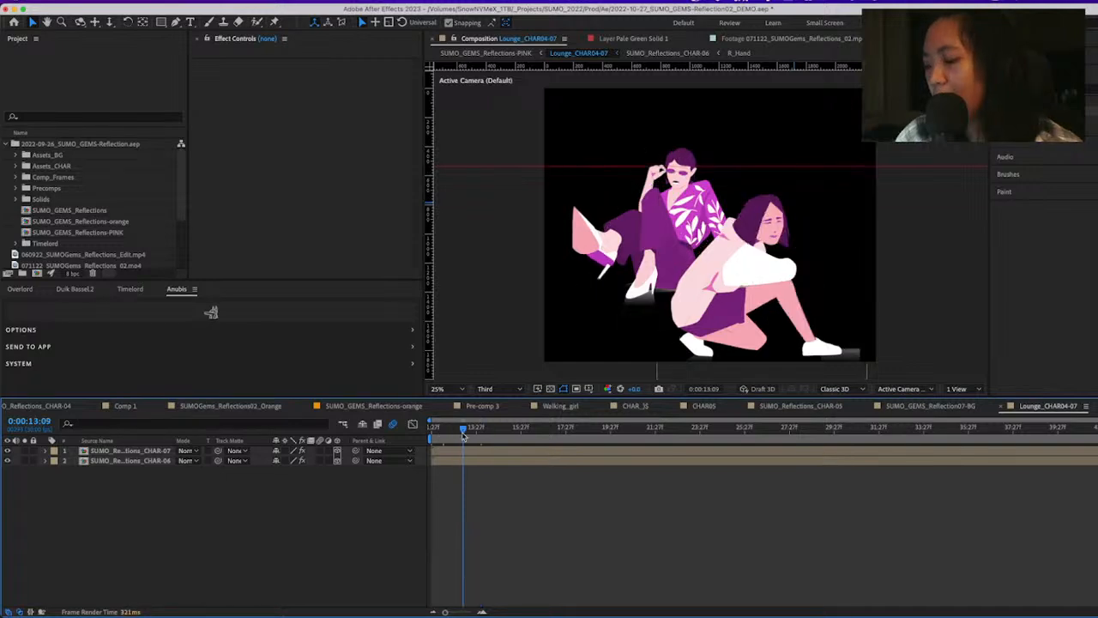
key("Tab")
left_click(464, 436)
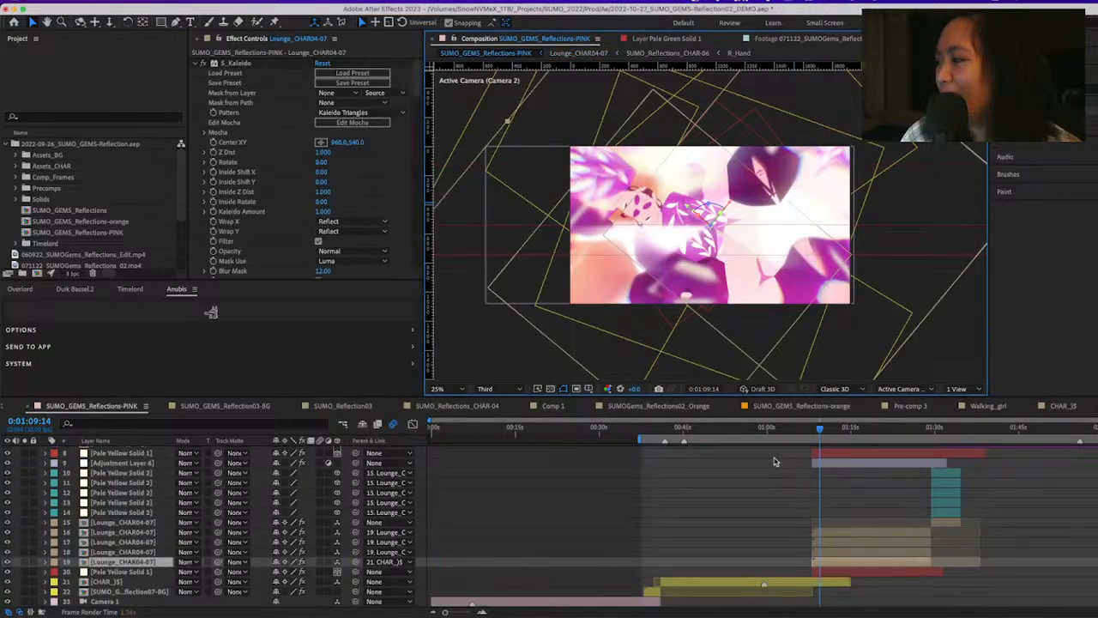
Solo Lounge_CHAR04-07 layer 19 and collapse its S_Kaleido, uni.Exposure Blur, S_UltraGlow and S_QuadTone effects to expose the Radial Wipe settings
left_click(25, 562)
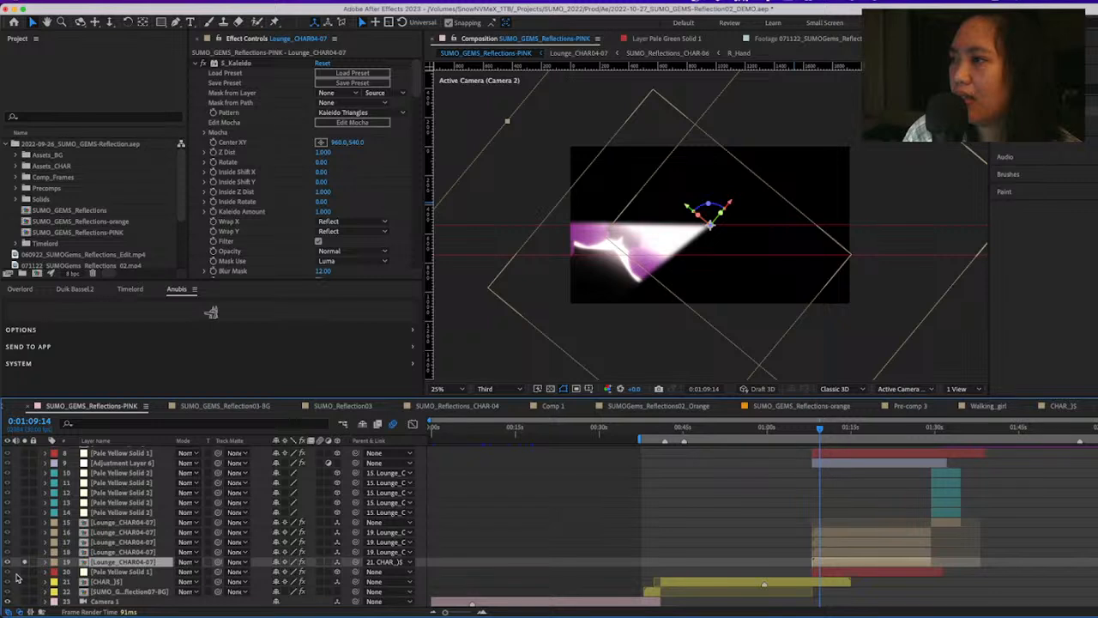
left_click(196, 65)
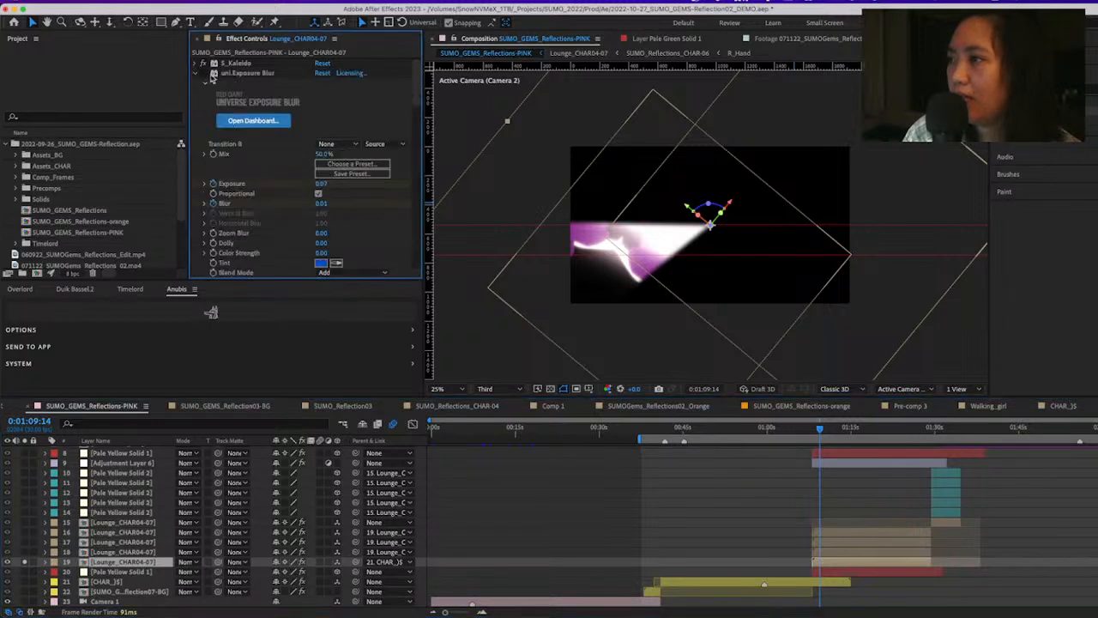
left_click(195, 74)
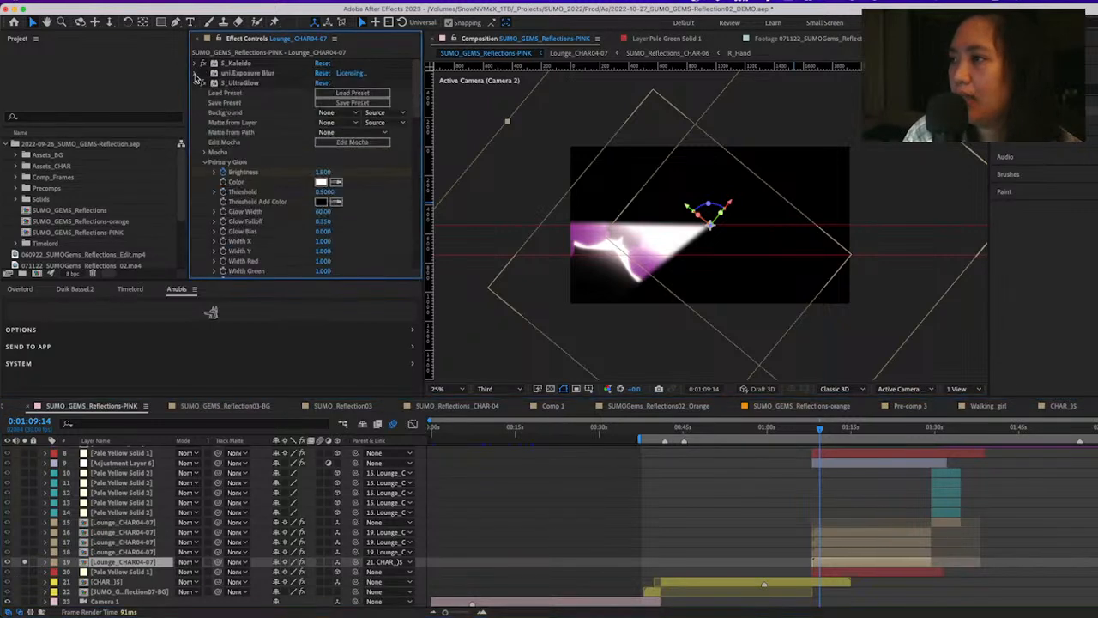
left_click(196, 83)
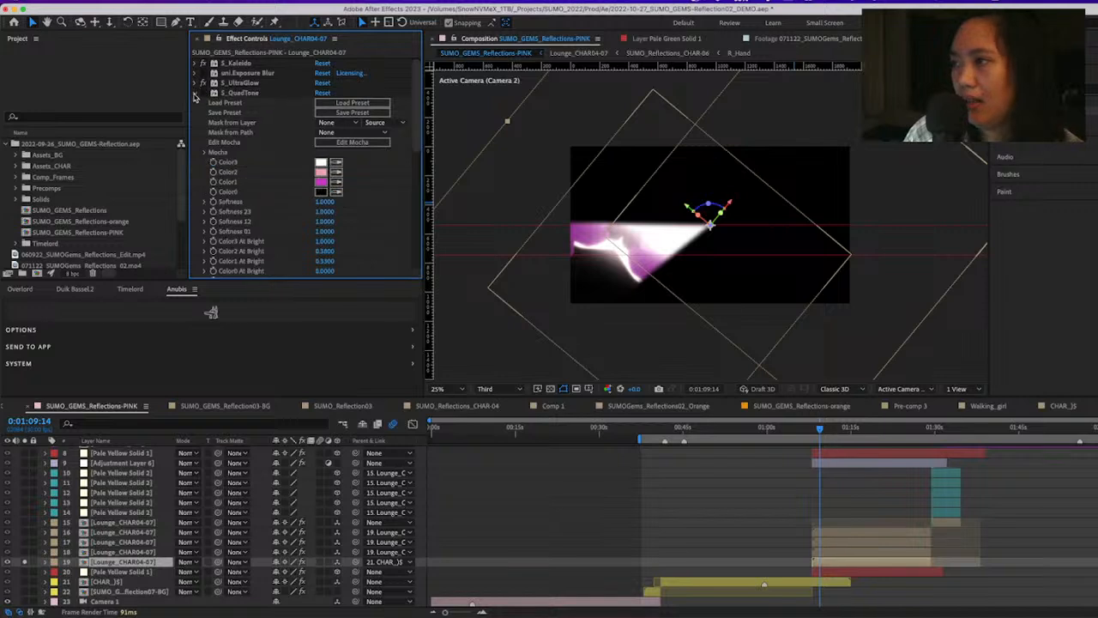
left_click(196, 92)
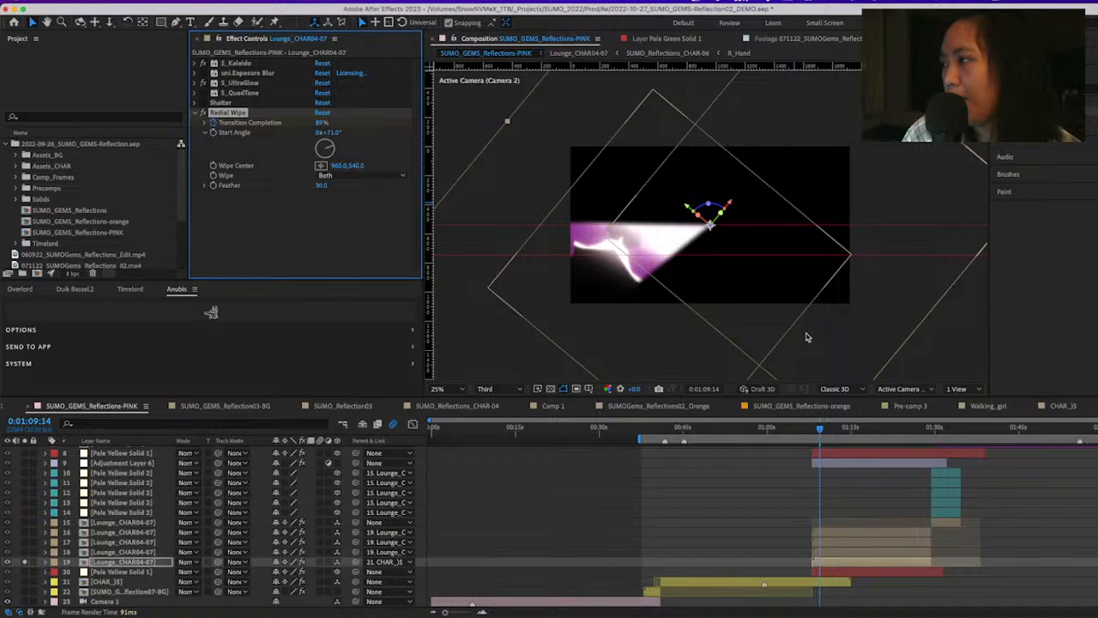
Reveal layer 19's keyframes, review the Radial Wipe direction options, and scrub the soloed wedge from 0:01:09:00 to 0:01:10:26
key("u")
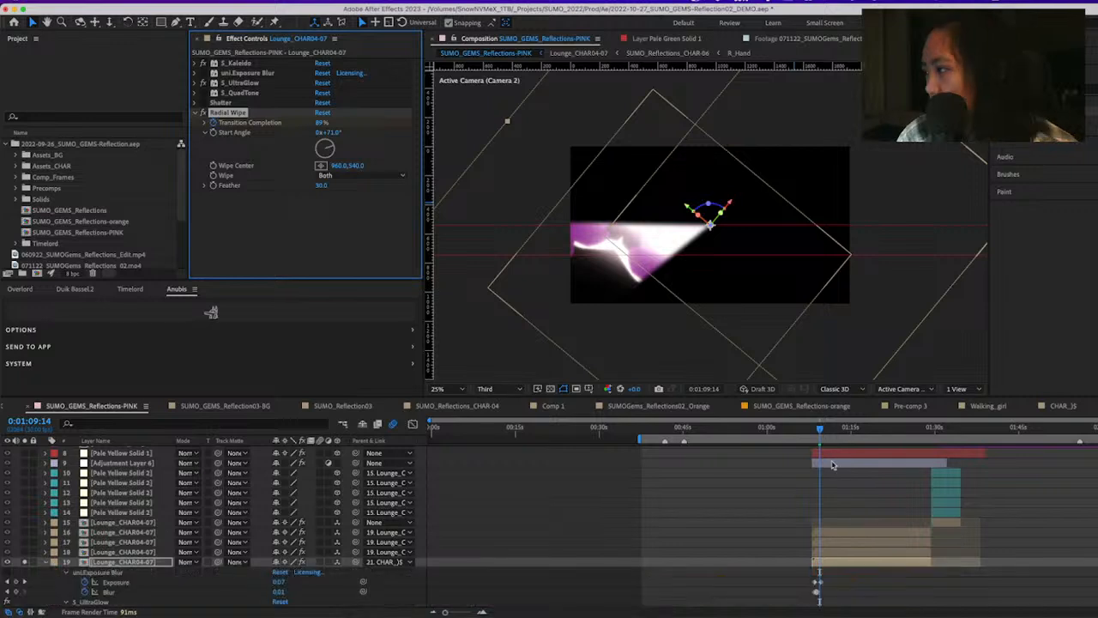
left_click(817, 429)
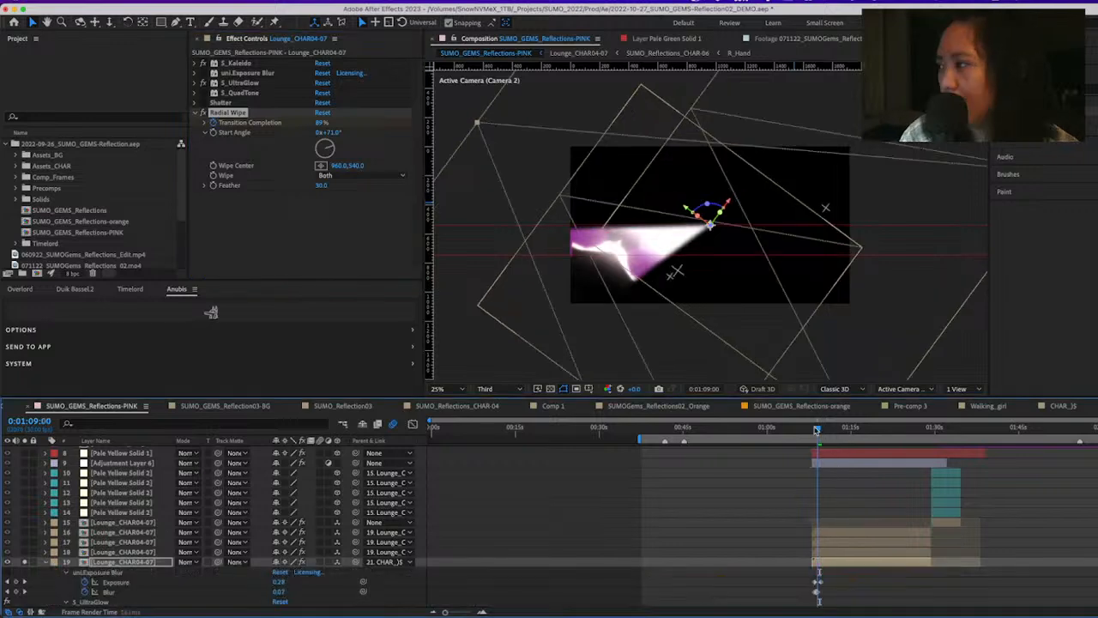
left_click_drag(817, 429, 821, 429)
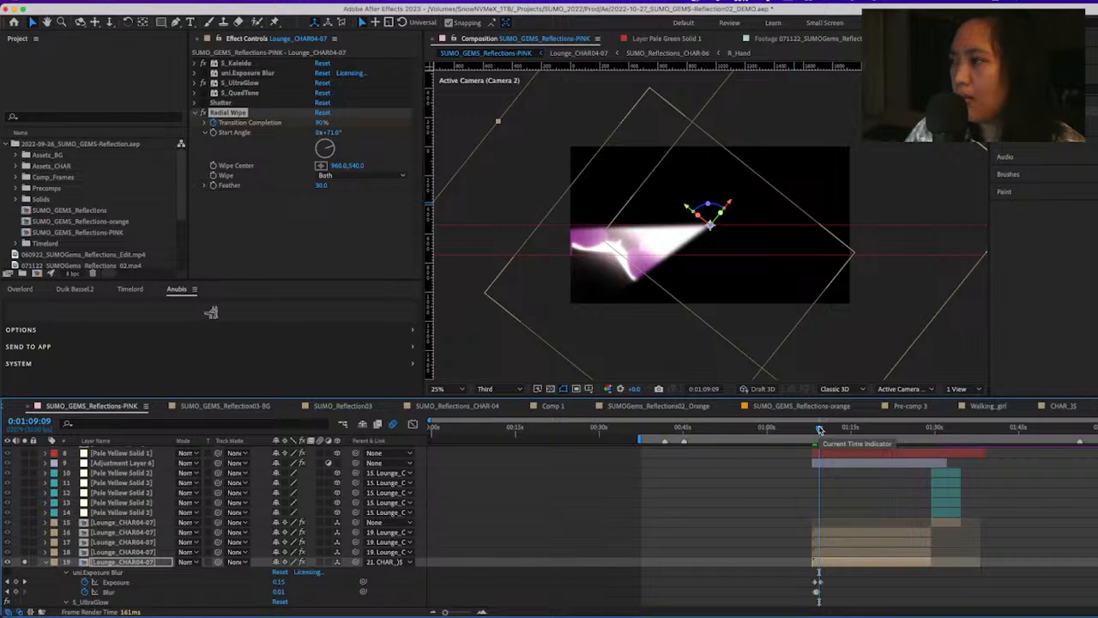
left_click(344, 175)
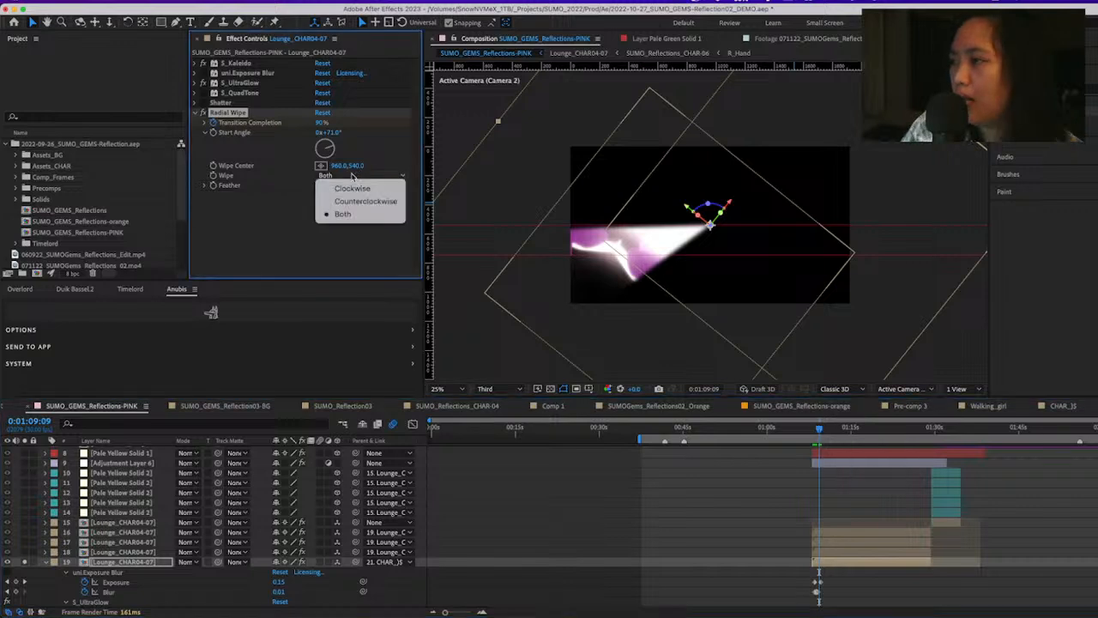
left_click(316, 200)
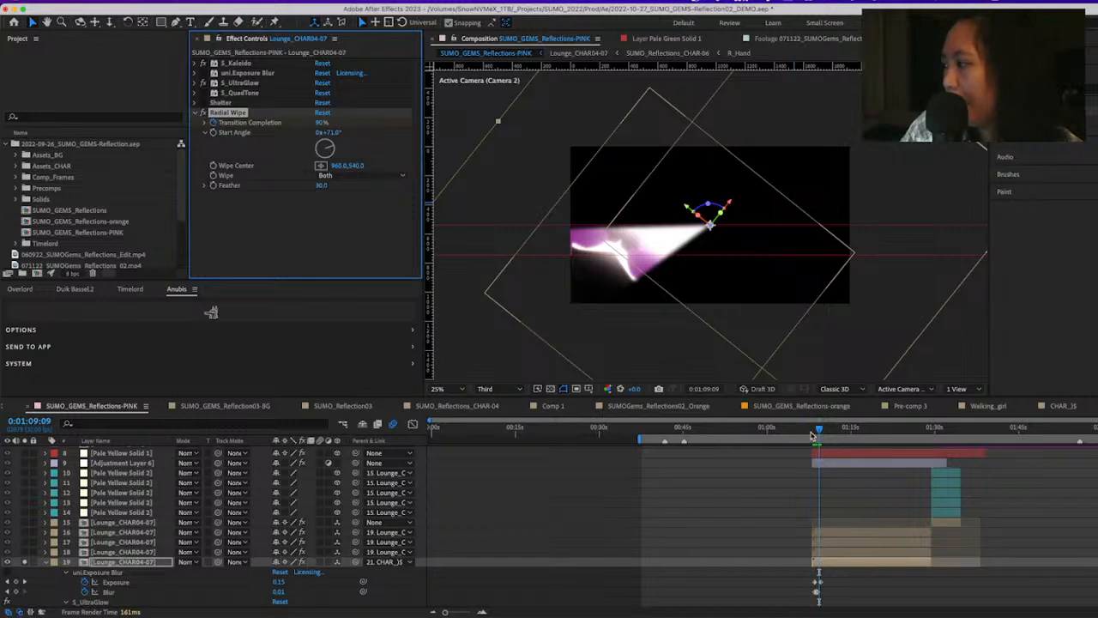
left_click_drag(811, 435, 829, 443)
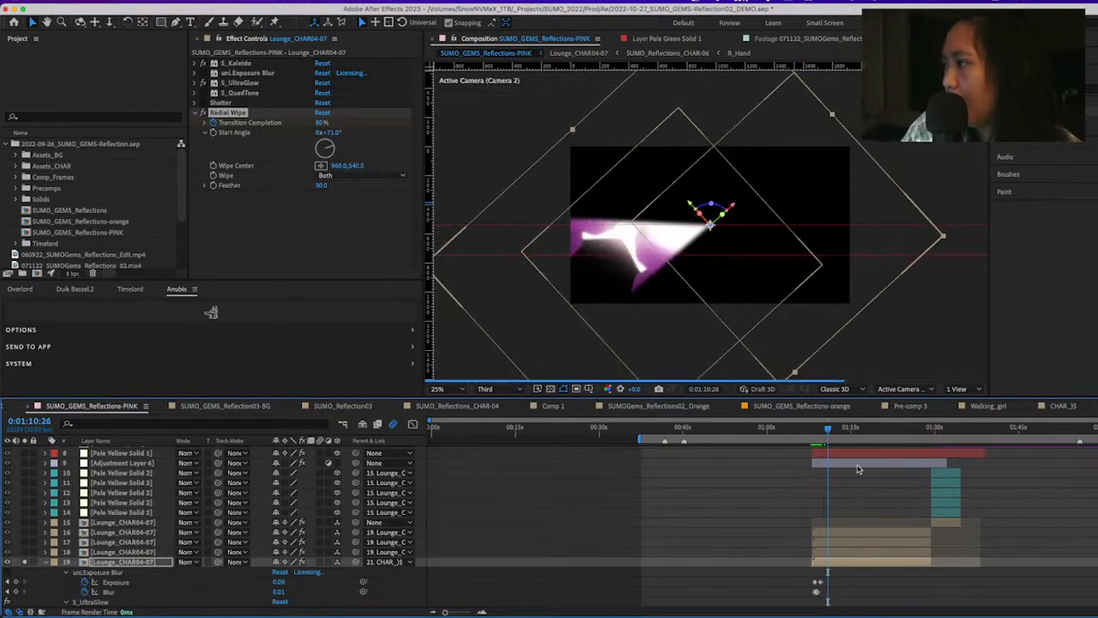
Solo Lounge_CHAR04-07 layers 18, 17 and 16 one after another alongside layer 19 to see how the wedges build the image
left_click(118, 553)
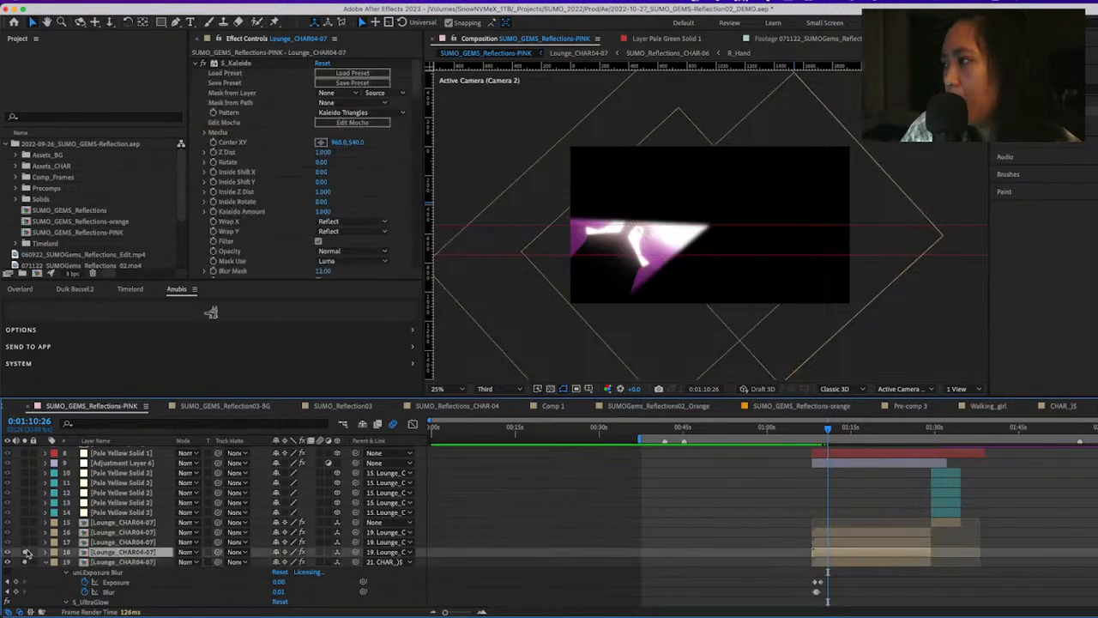
left_click(24, 554)
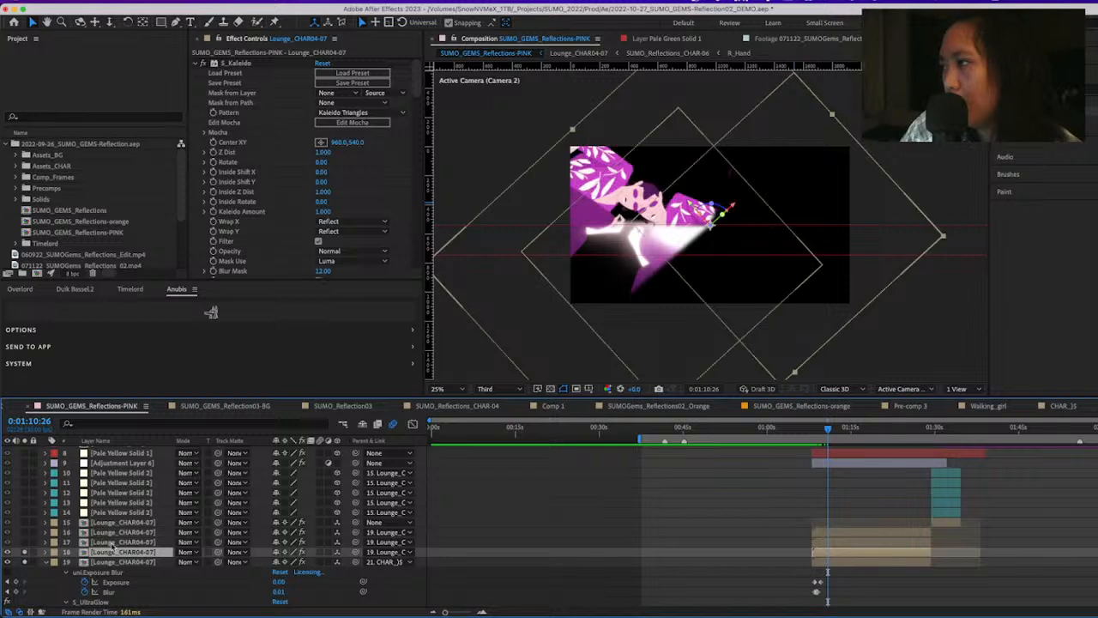
left_click(123, 562)
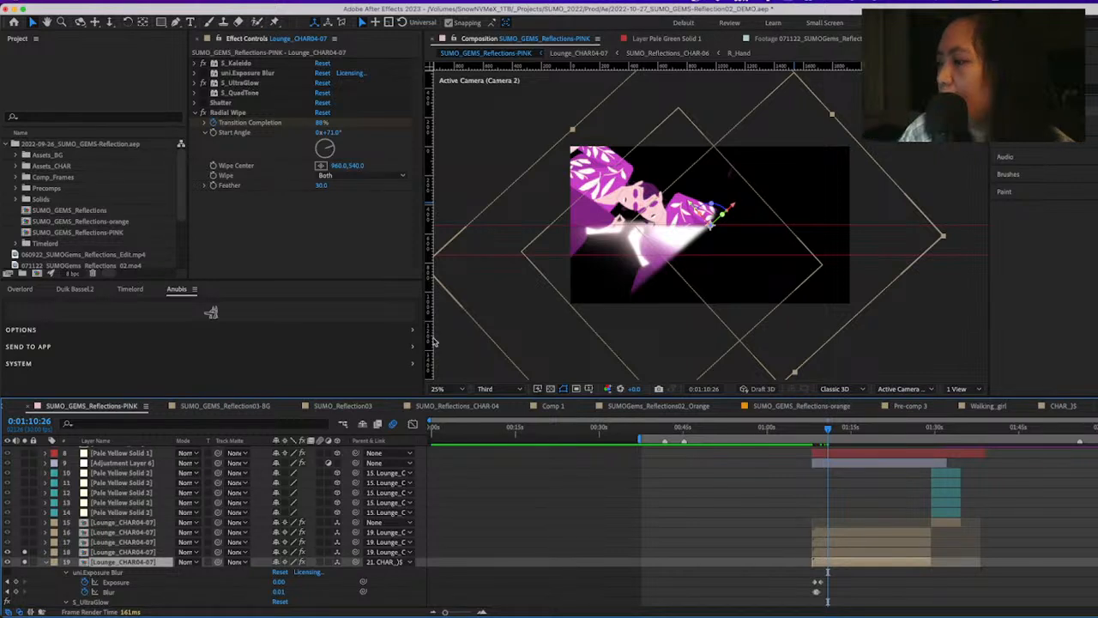
left_click(95, 542)
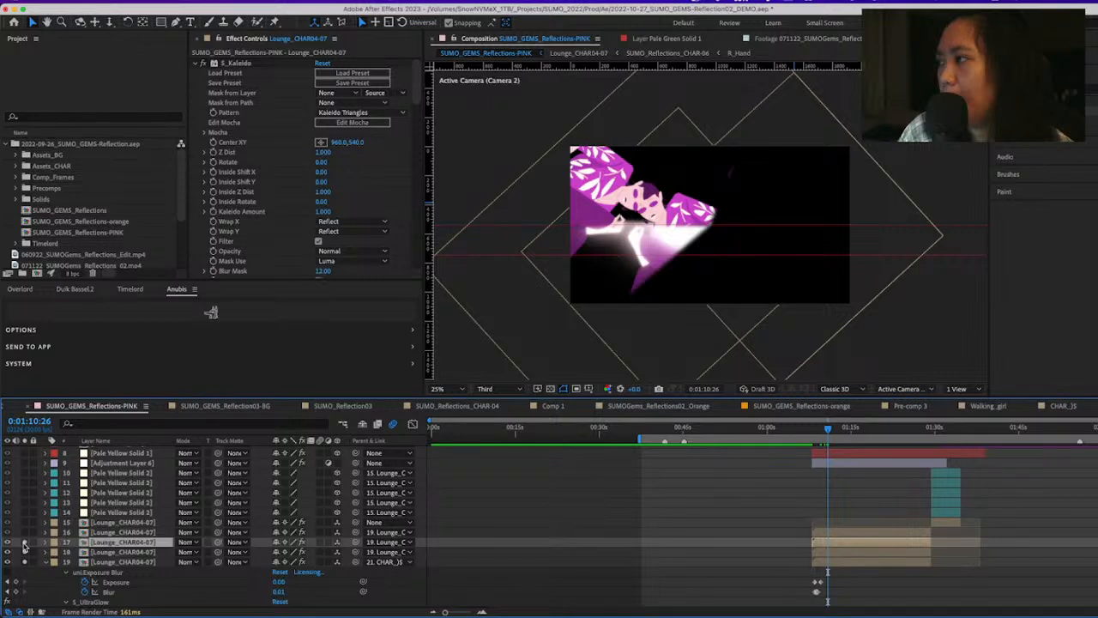
left_click(23, 542)
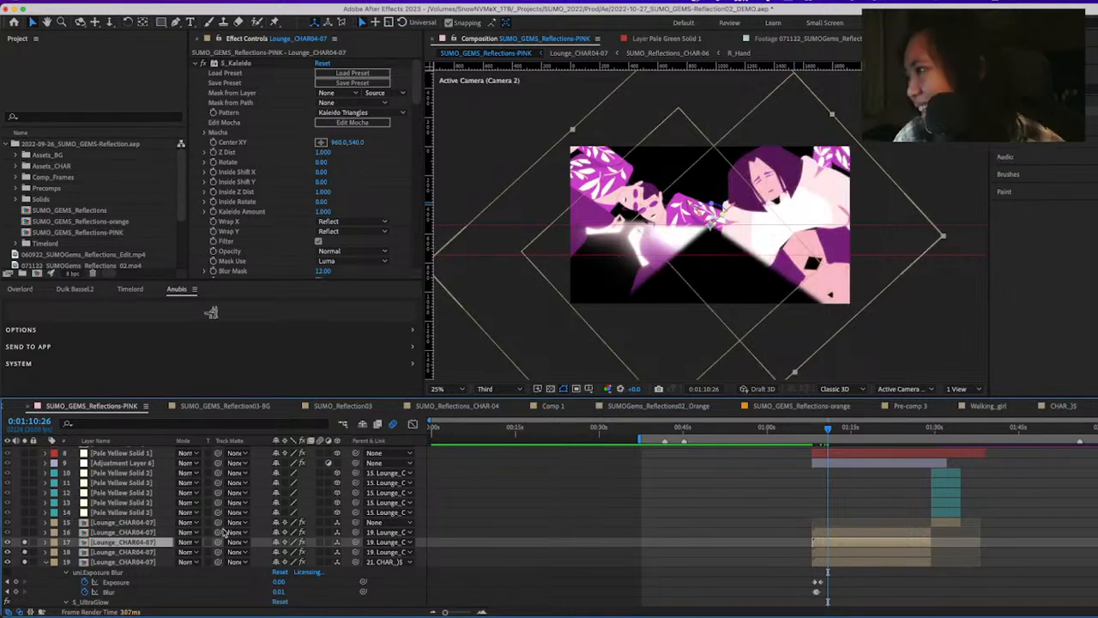
left_click(103, 532)
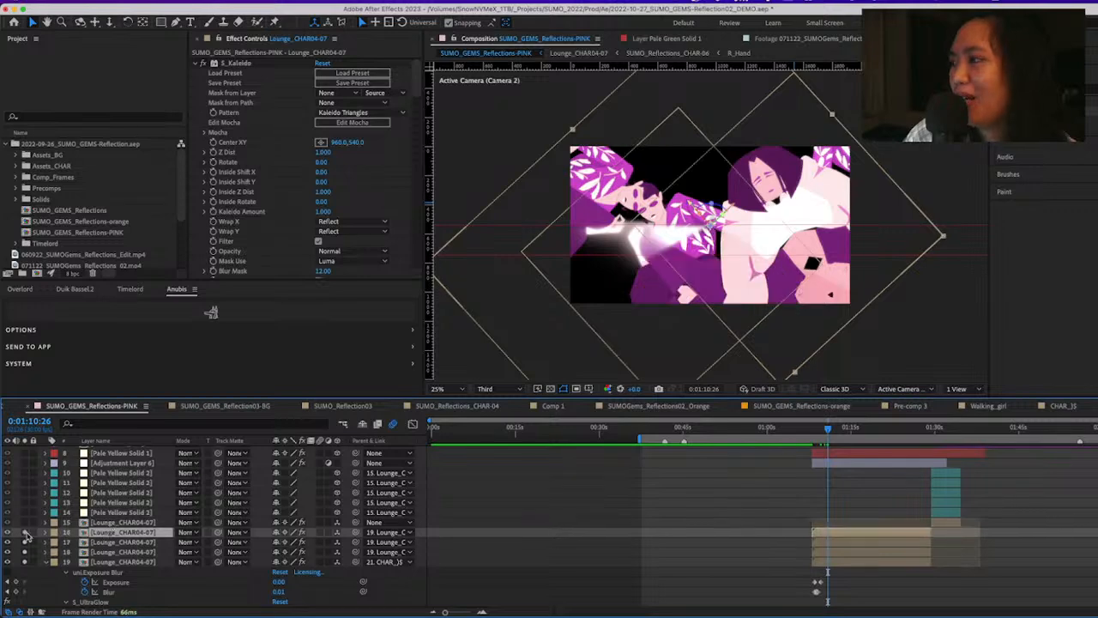
Compare the wedges with the Reflections reference slide in the browser, return to After Effects, and unsolo the Lounge_CHAR04-07 layers
key("super+Tab")
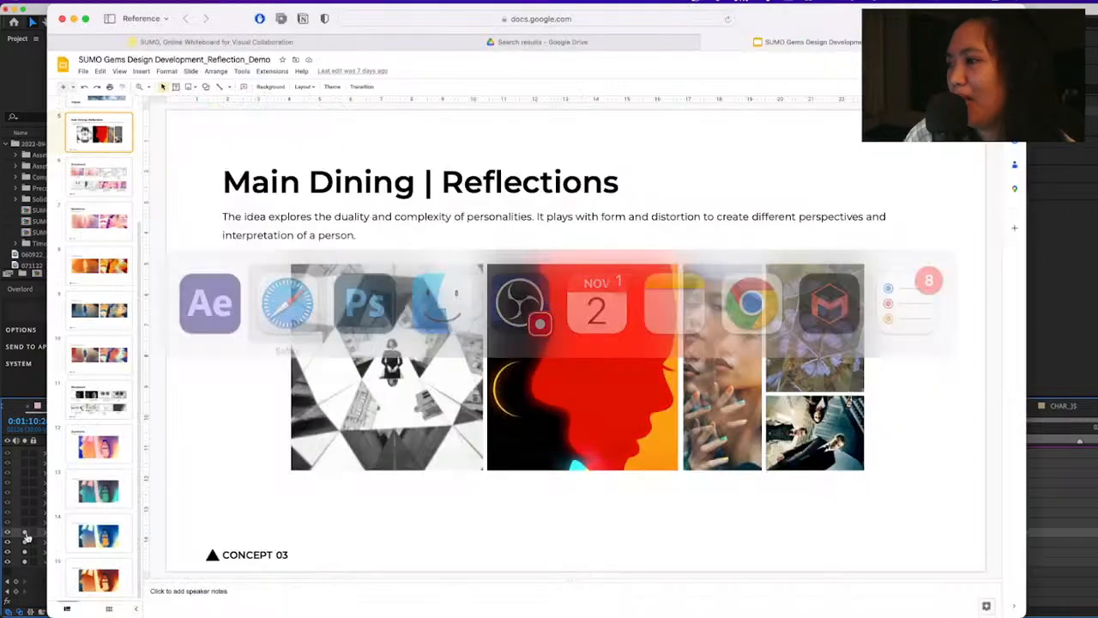
key("super+Tab")
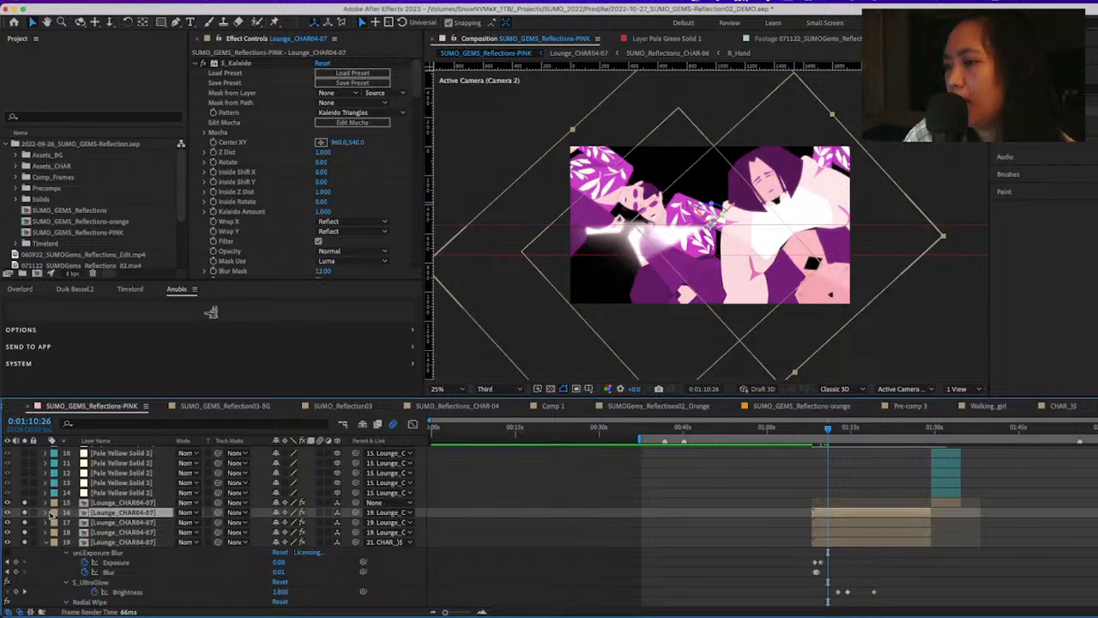
left_click_drag(24, 504, 22, 543)
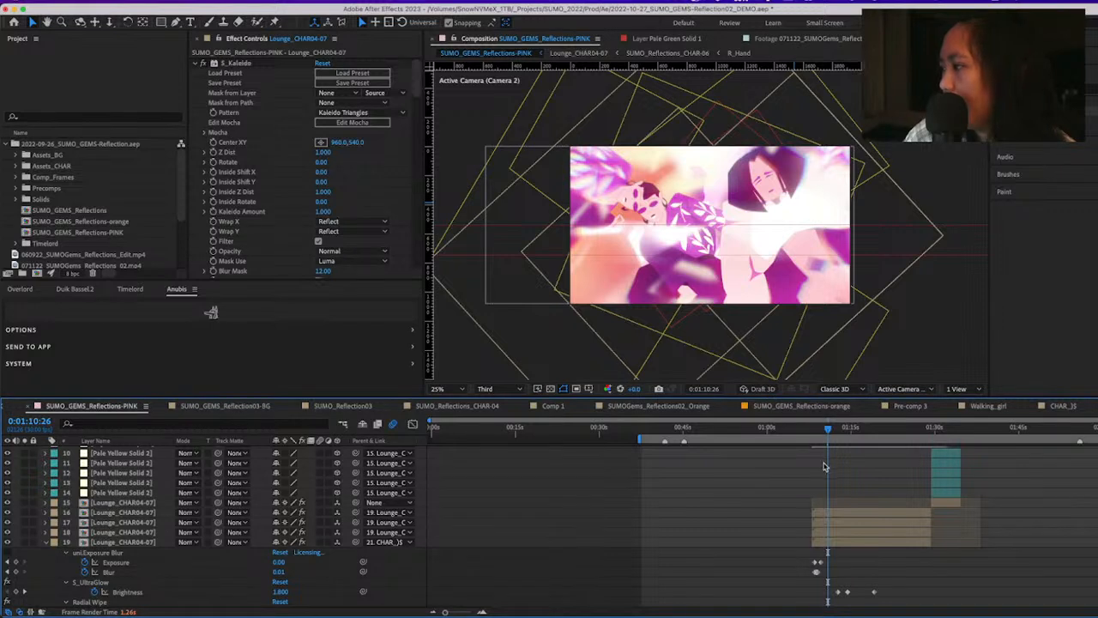
Select Adjustment Layer 6 above the lounge layers to show its uni.Chromatic Aberration settings
scroll(825, 467, "up", 1)
scroll(825, 467, "up", 3)
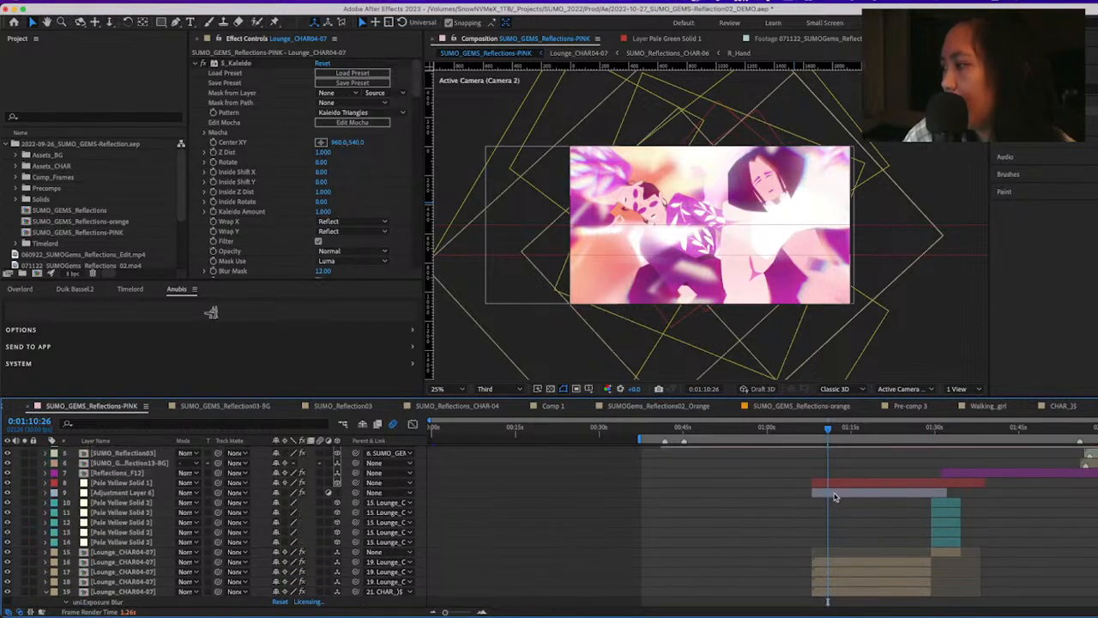
left_click(835, 495)
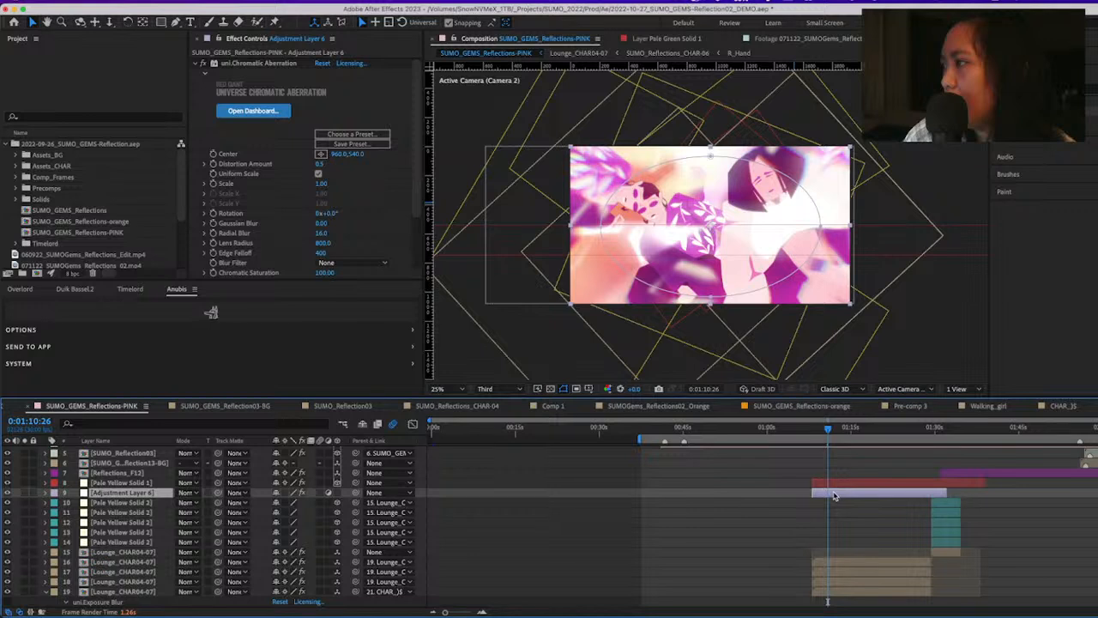
Collapse uni.Chromatic Aberration, scrub the lounge shot to 0:01:11:28, and toggle Adjustment Layer 6's visibility to compare the image with and without it
left_click(204, 63)
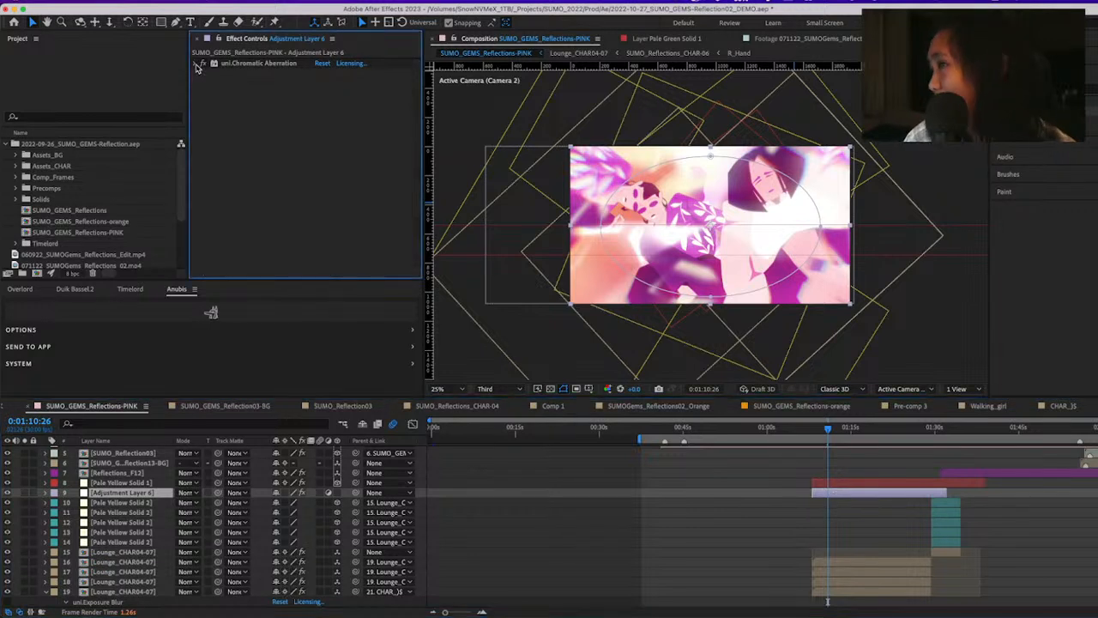
left_click(262, 62)
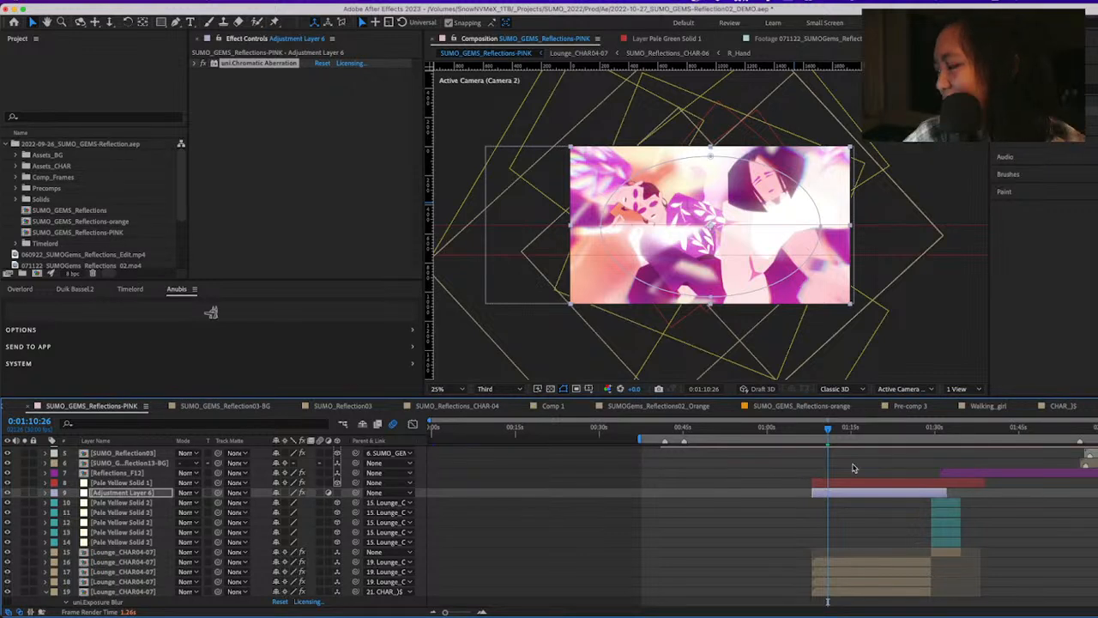
left_click(838, 430)
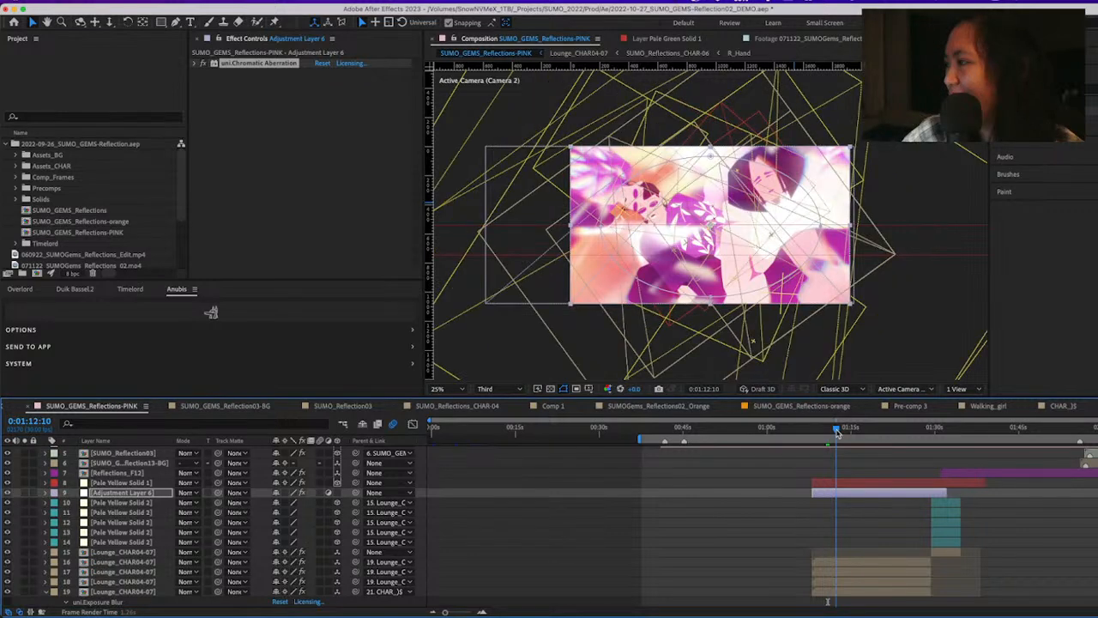
left_click_drag(837, 432, 834, 437)
scroll(834, 438, "up", 3)
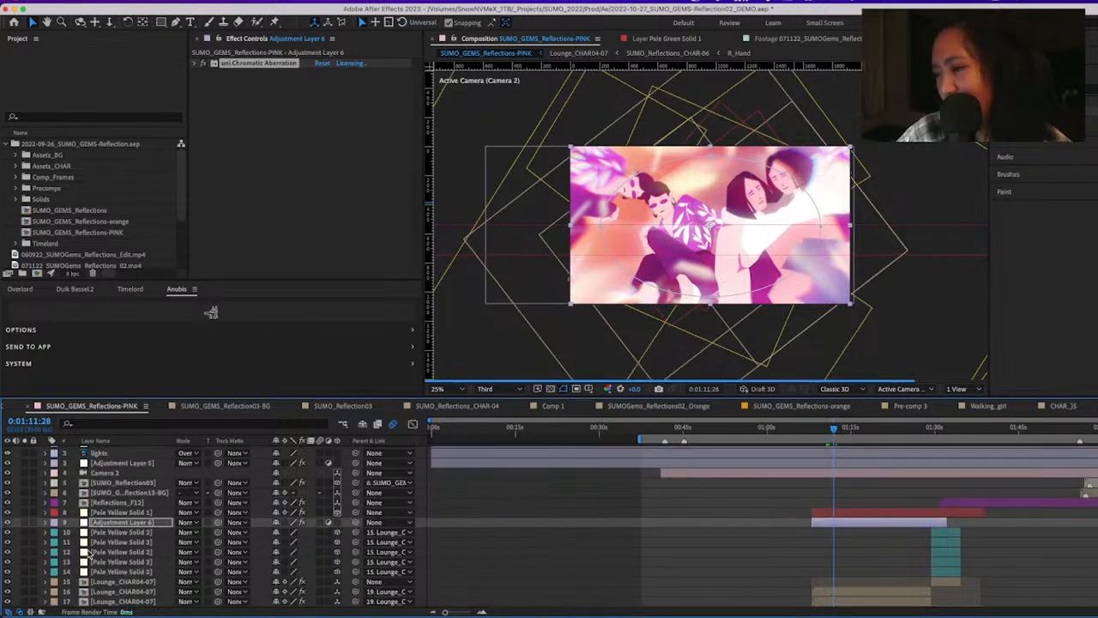
left_click(8, 522)
left_click(7, 522)
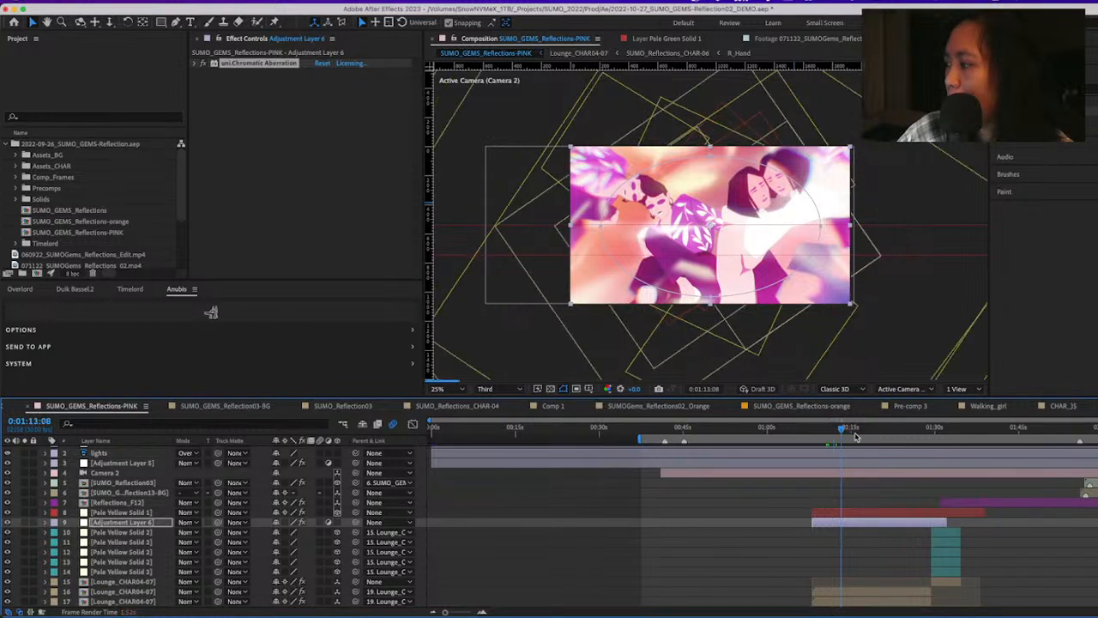
At 0:01:16:24, review Adjustment Layer 5's uni.Chromatic Glow settings and toggle the effect and layer visibility to compare the glow
left_click_drag(837, 434, 868, 438)
left_click(120, 463)
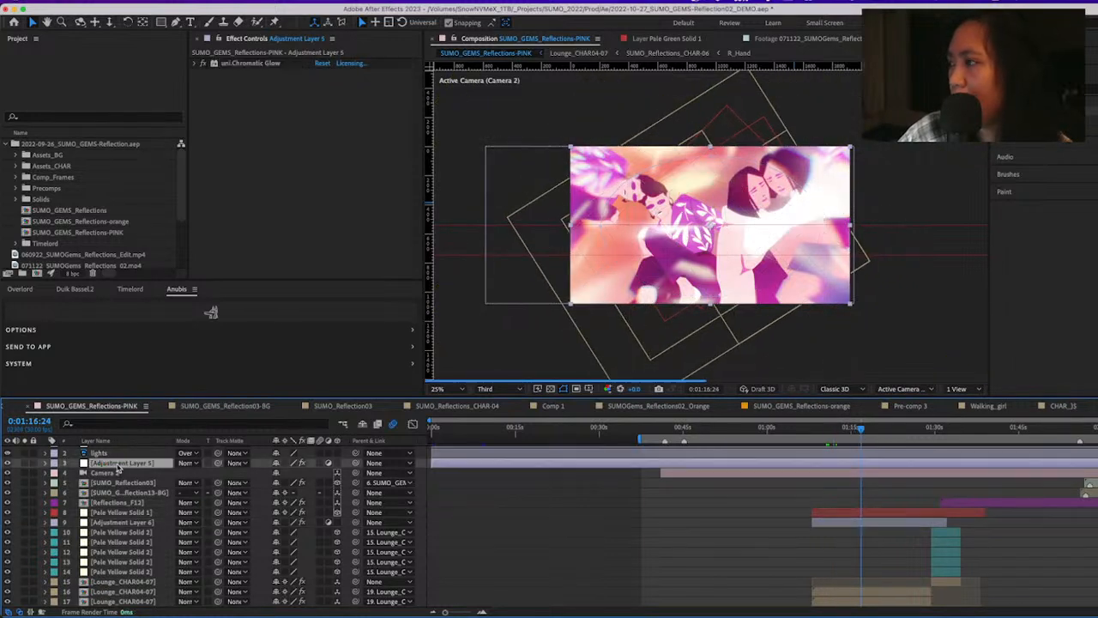
left_click(8, 462)
left_click(8, 462)
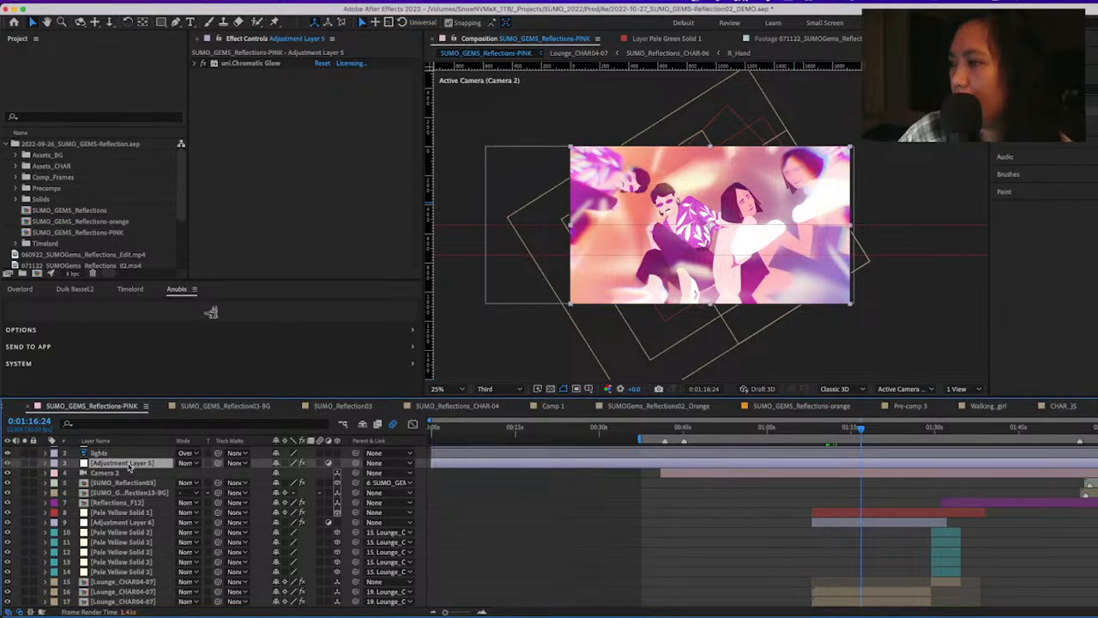
left_click(195, 63)
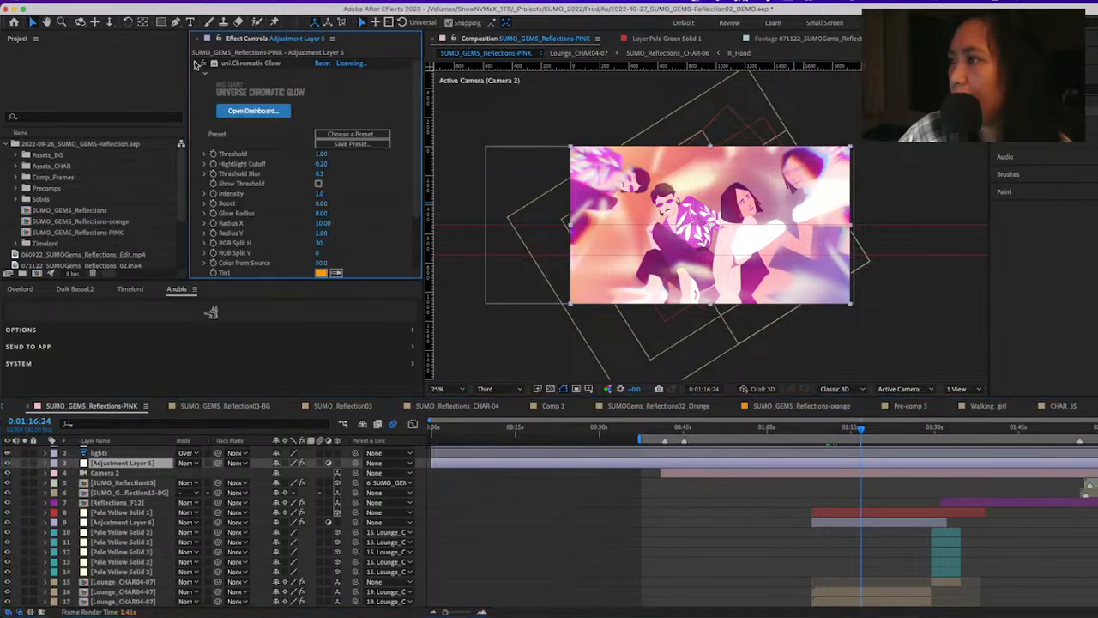
left_click(196, 63)
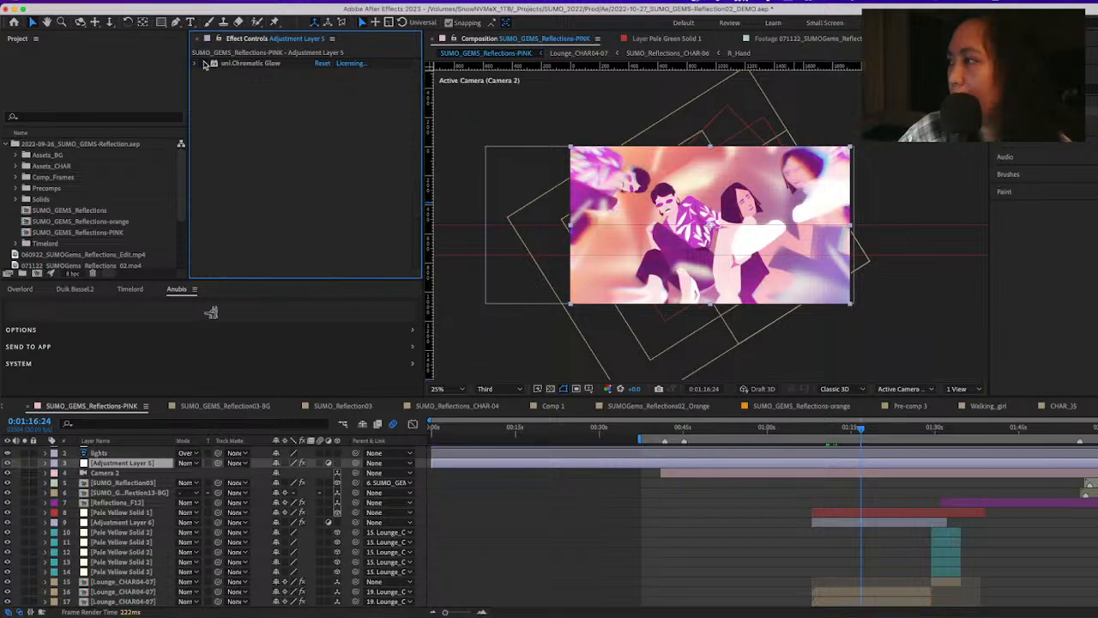
left_click(203, 65)
left_click(203, 64)
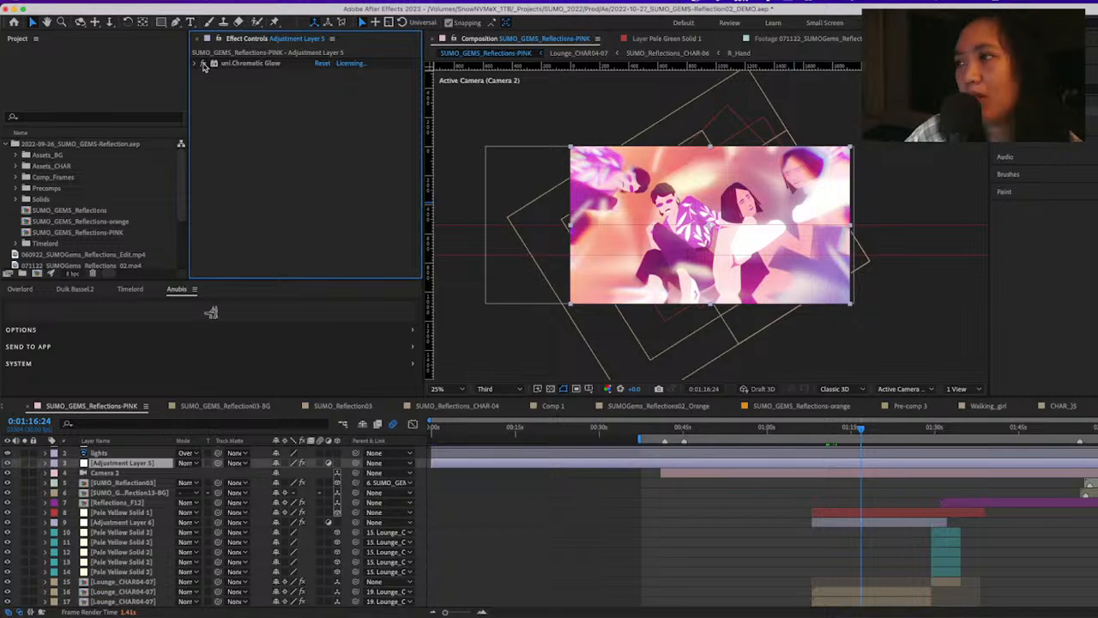
left_click(11, 465)
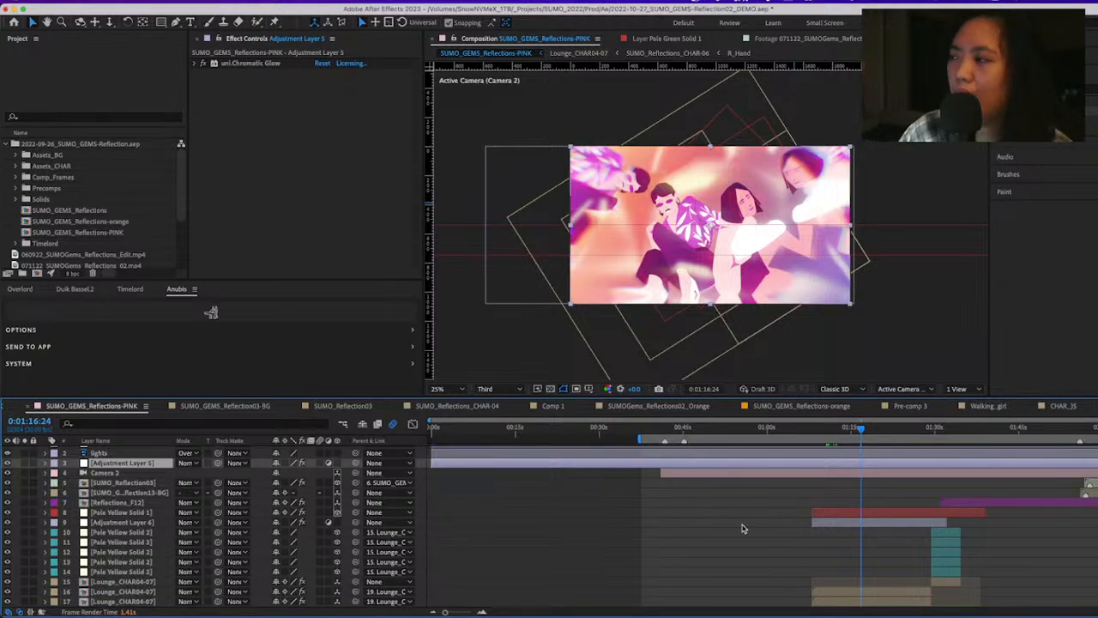
Scrub the lounge scene forward to 0:01:27:19 and bring the Lounge_CHAR04-07 layers into view
scroll(133, 506, "up", 1)
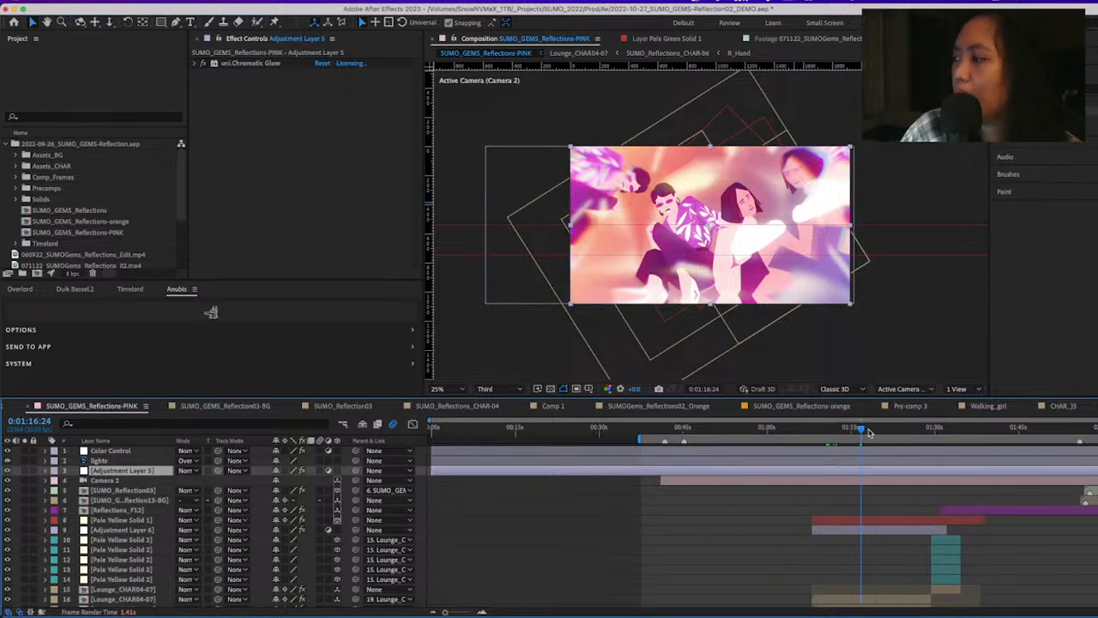
left_click_drag(869, 432, 920, 431)
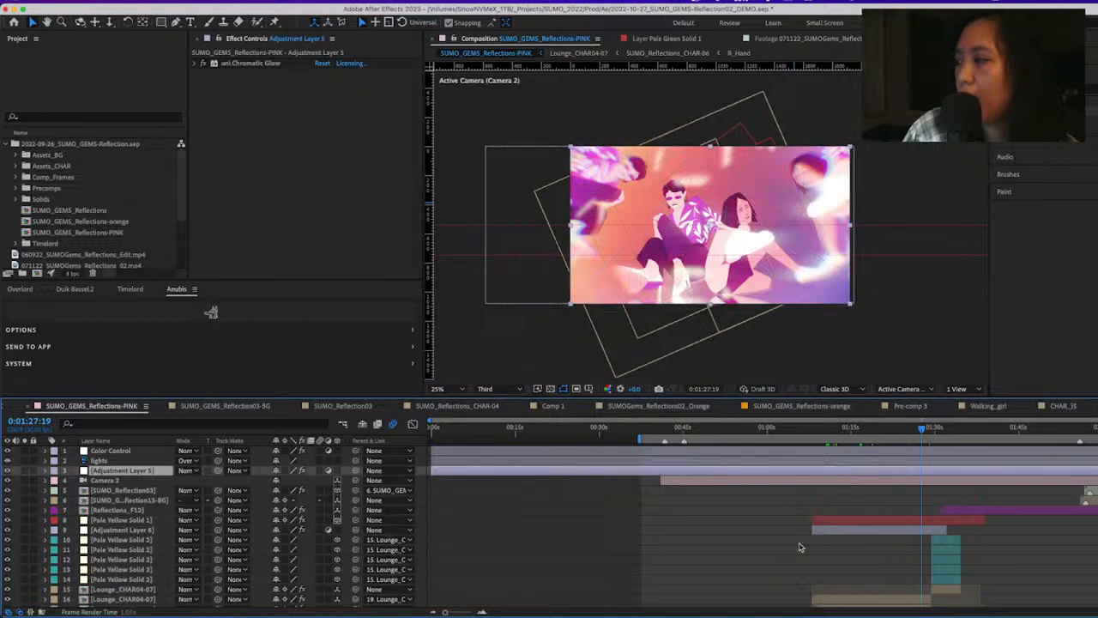
scroll(846, 580, "down", 1)
scroll(847, 582, "down", 1)
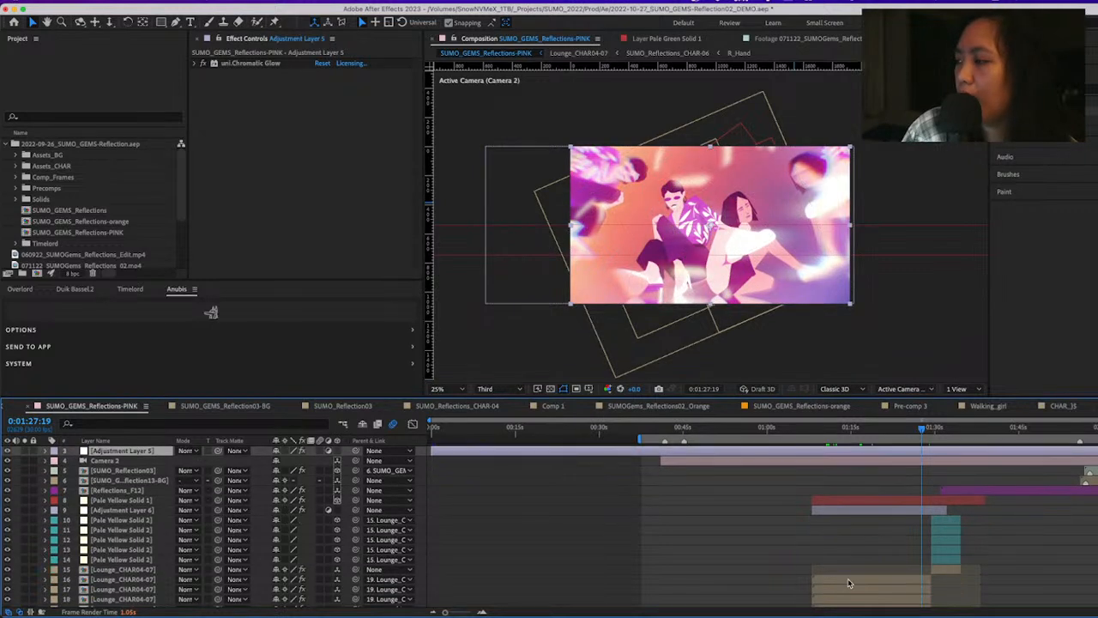
Select Lounge_CHAR04-07 layer 16, collapse its effects from S_Kaleido through Shatter to list the stack, and highlight S_Kaleido
left_click(848, 584)
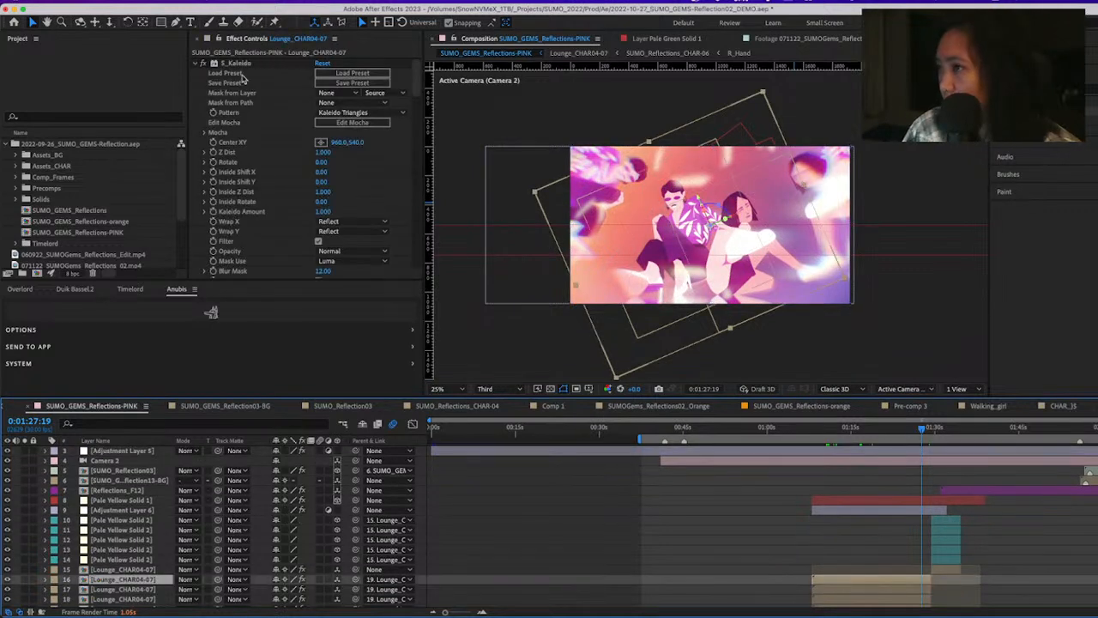
left_click(197, 66)
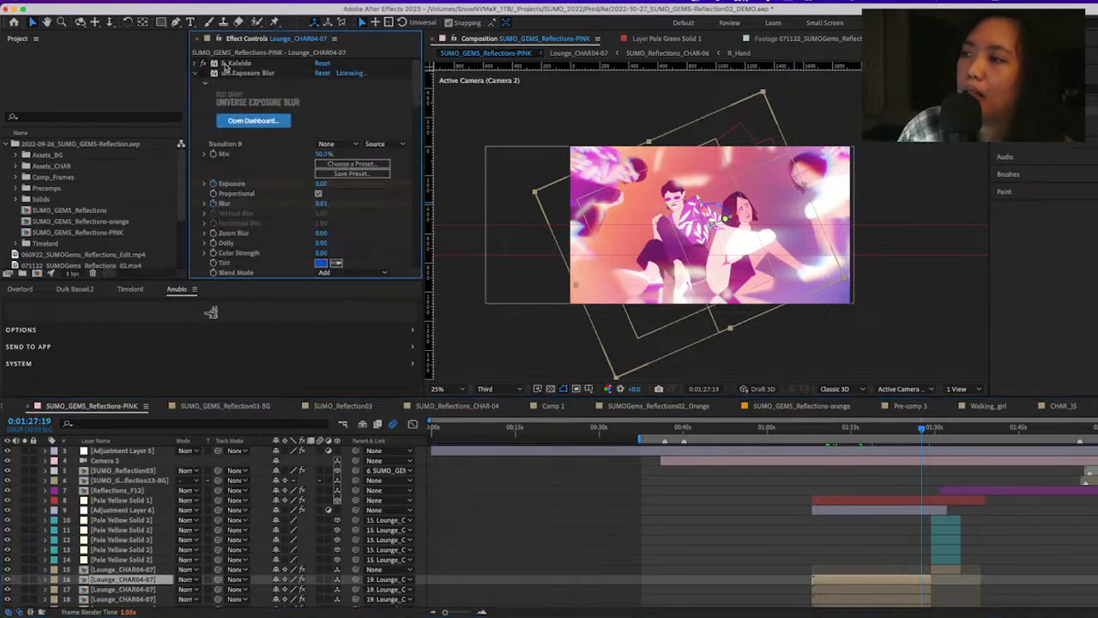
left_click(196, 75)
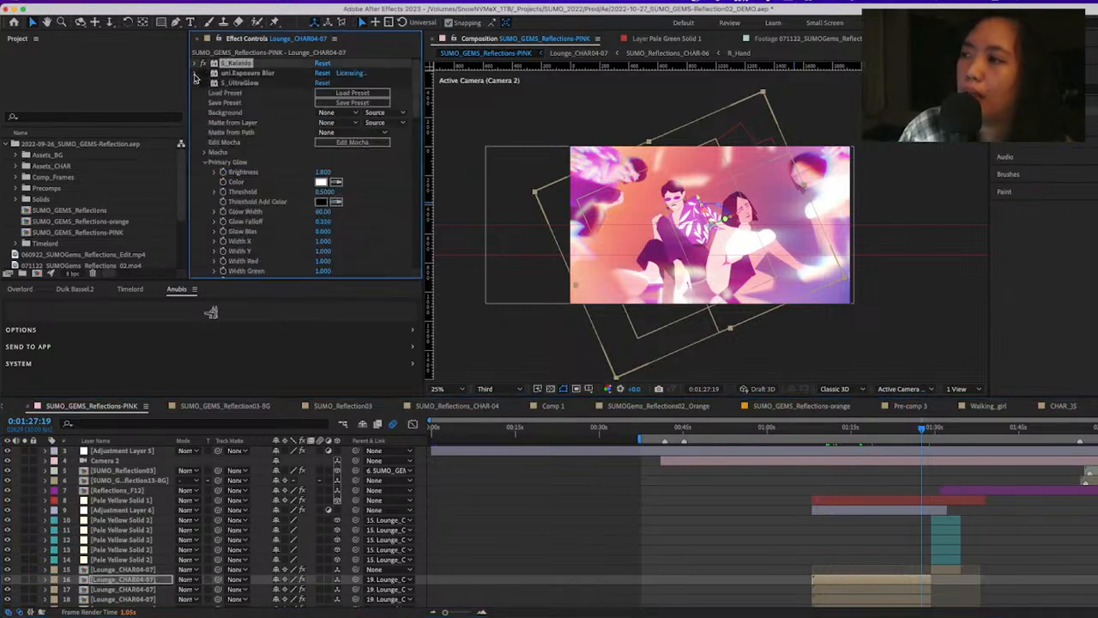
left_click(195, 83)
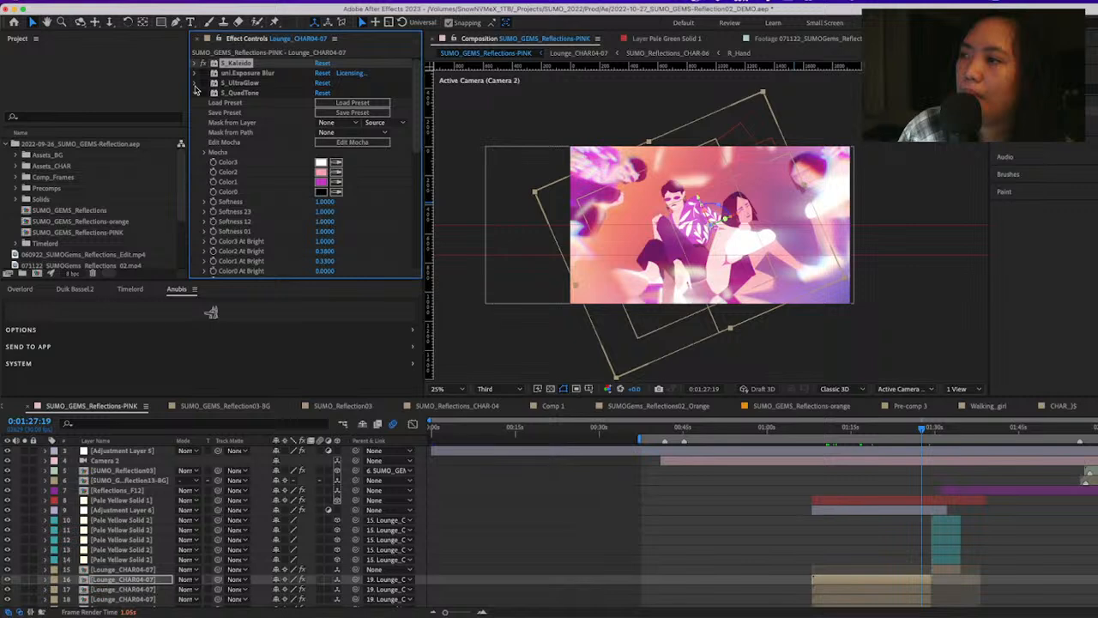
left_click(196, 92)
left_click(194, 104)
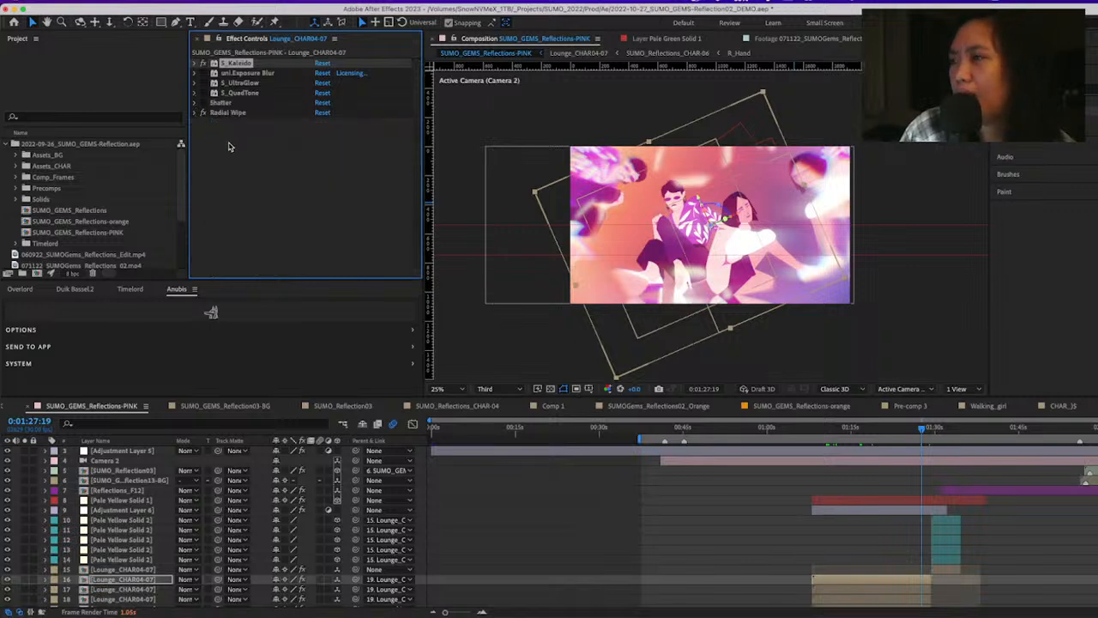
left_click(255, 176)
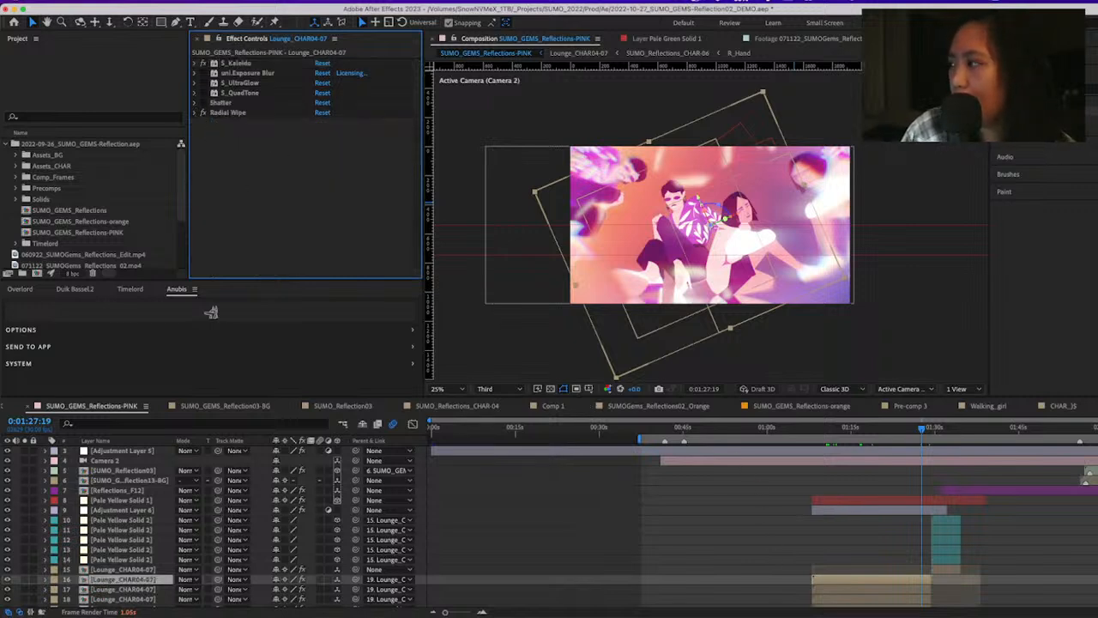
left_click(1043, 90)
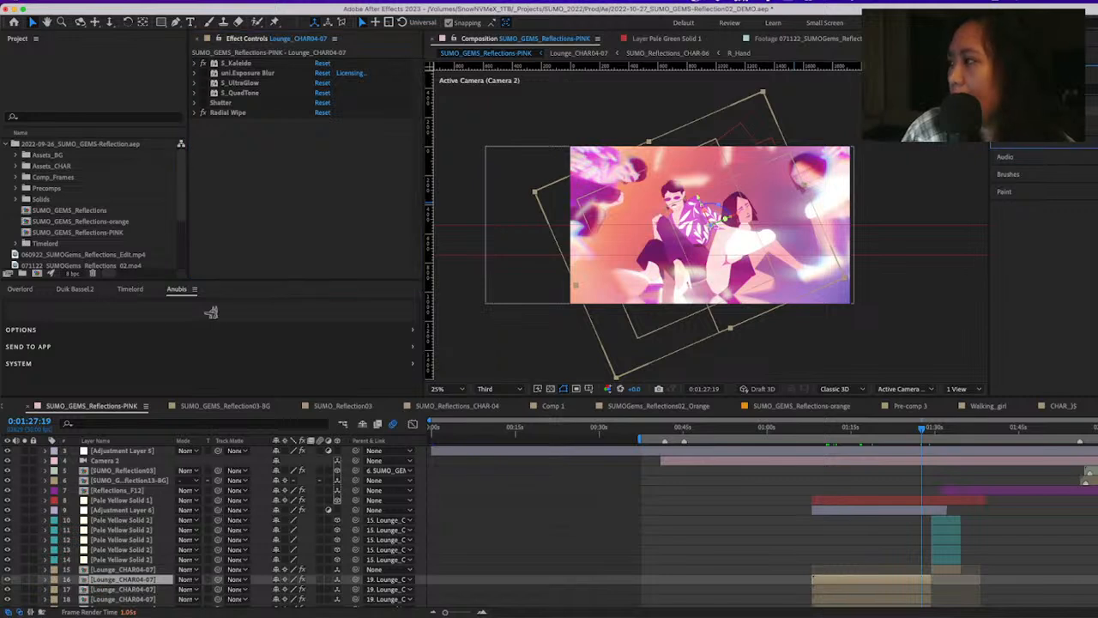
left_click(246, 64)
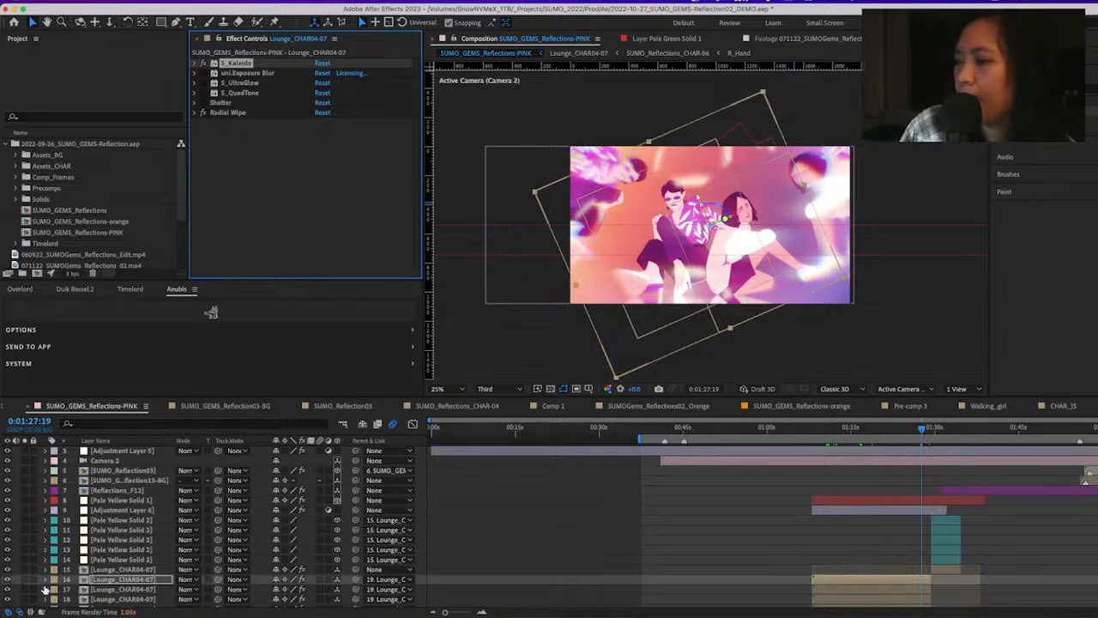
Play to 0:01:30:07, solo Lounge_CHAR04-07 layer 15, and toggle its S_Kaleido effect repeatedly to compare the characters with and without reflections
key("space")
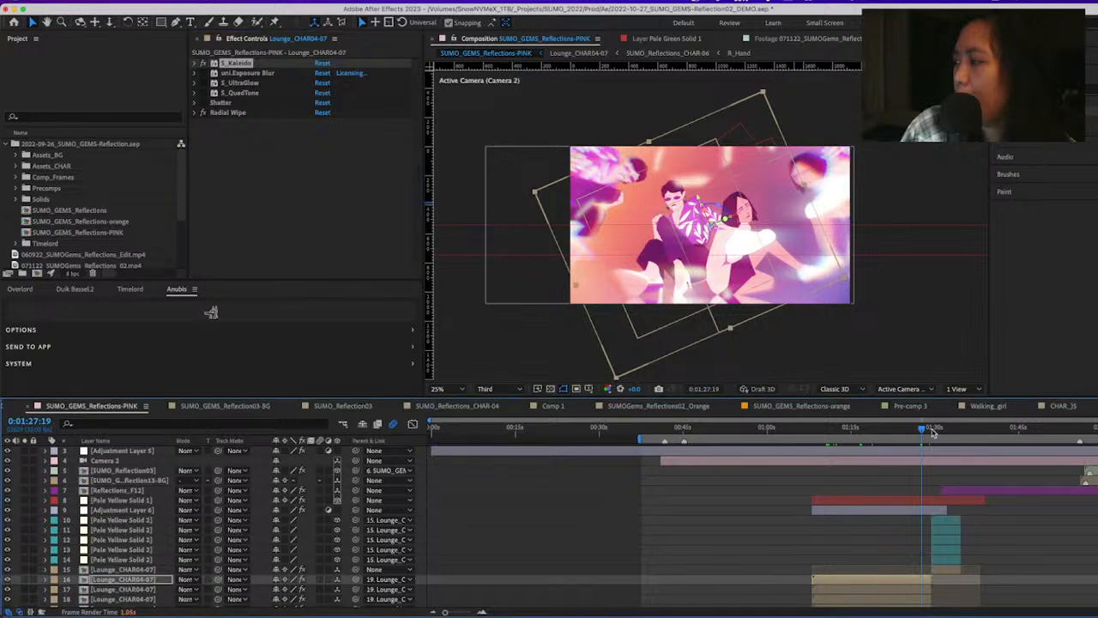
left_click(32, 570)
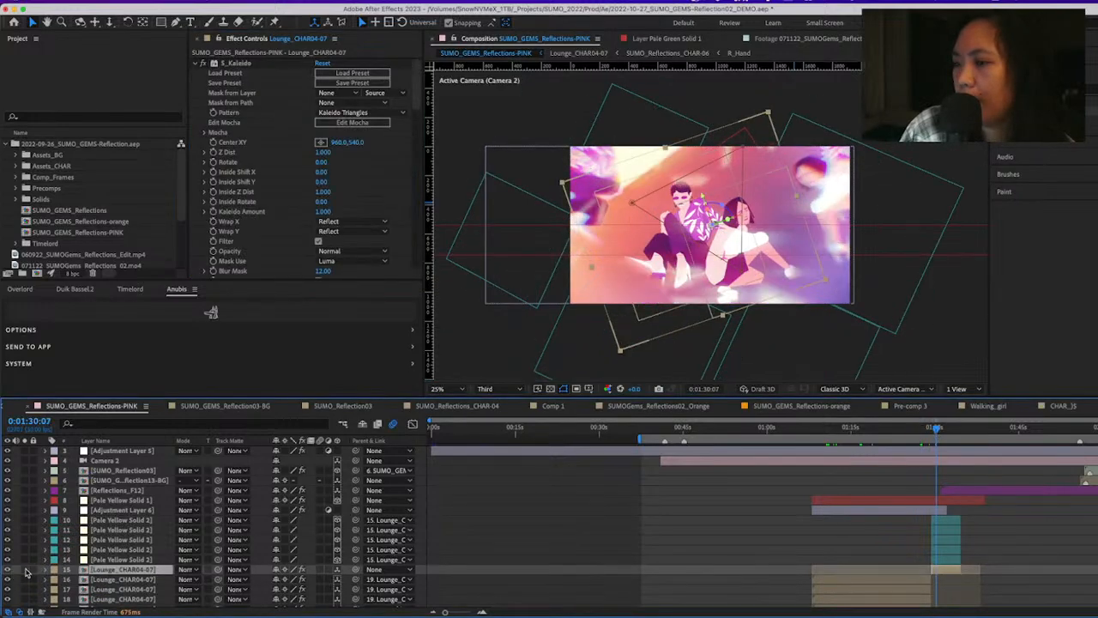
left_click(207, 65)
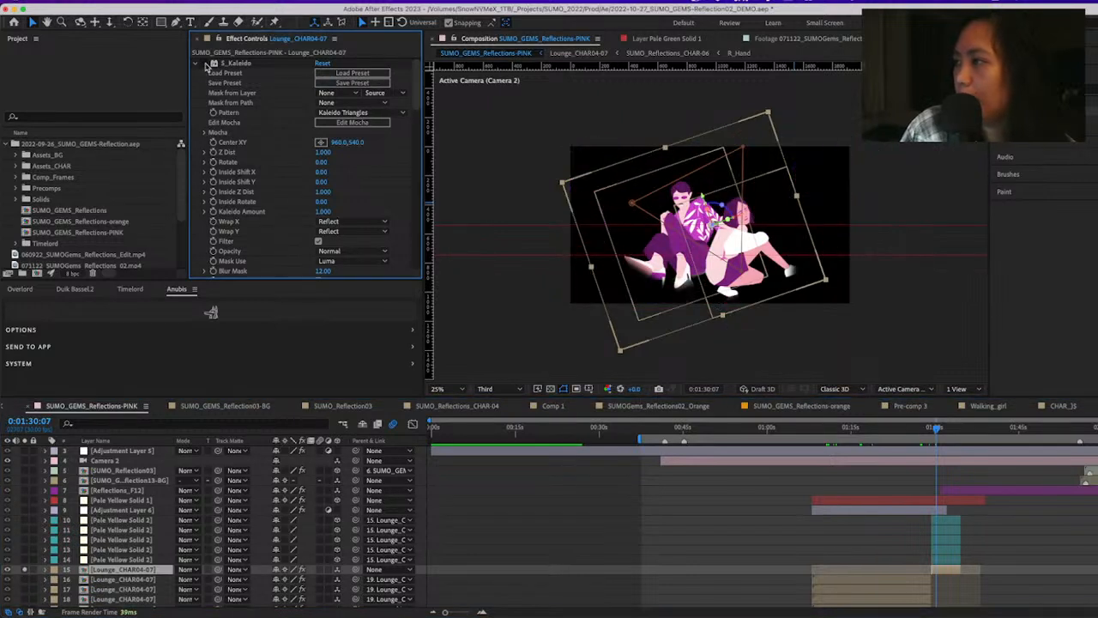
left_click(207, 65)
left_click(207, 65)
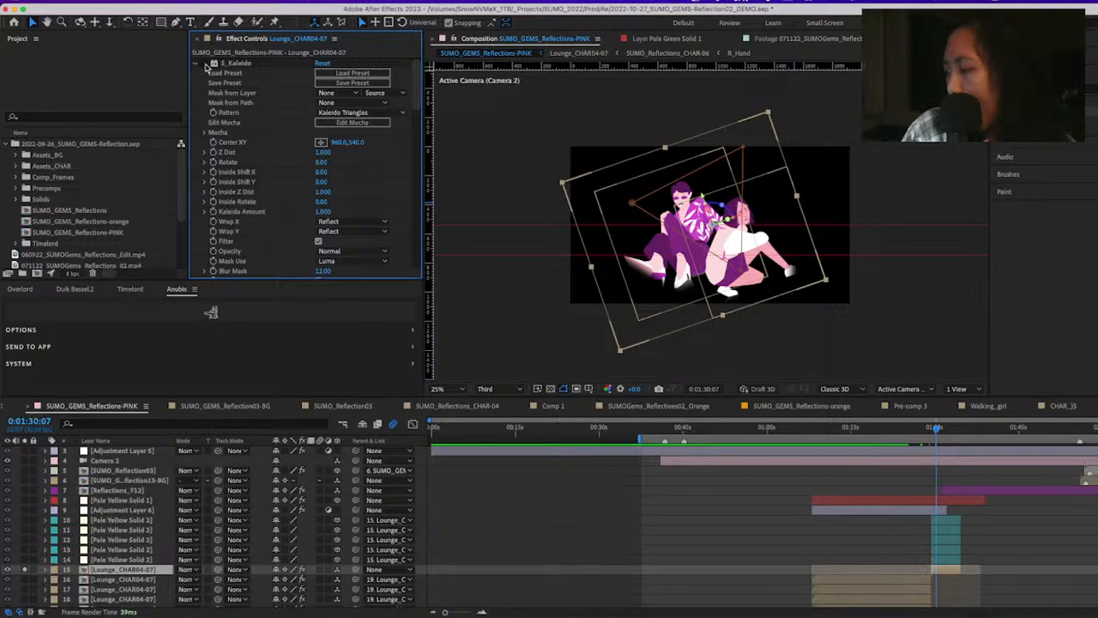
left_click(206, 65)
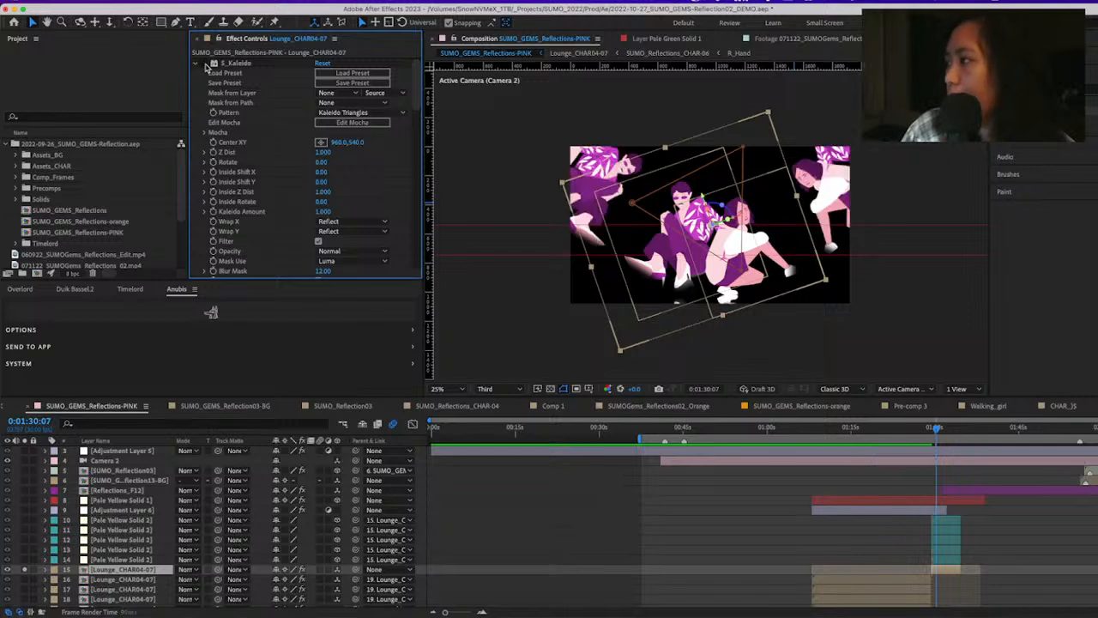
left_click(207, 65)
left_click(207, 65)
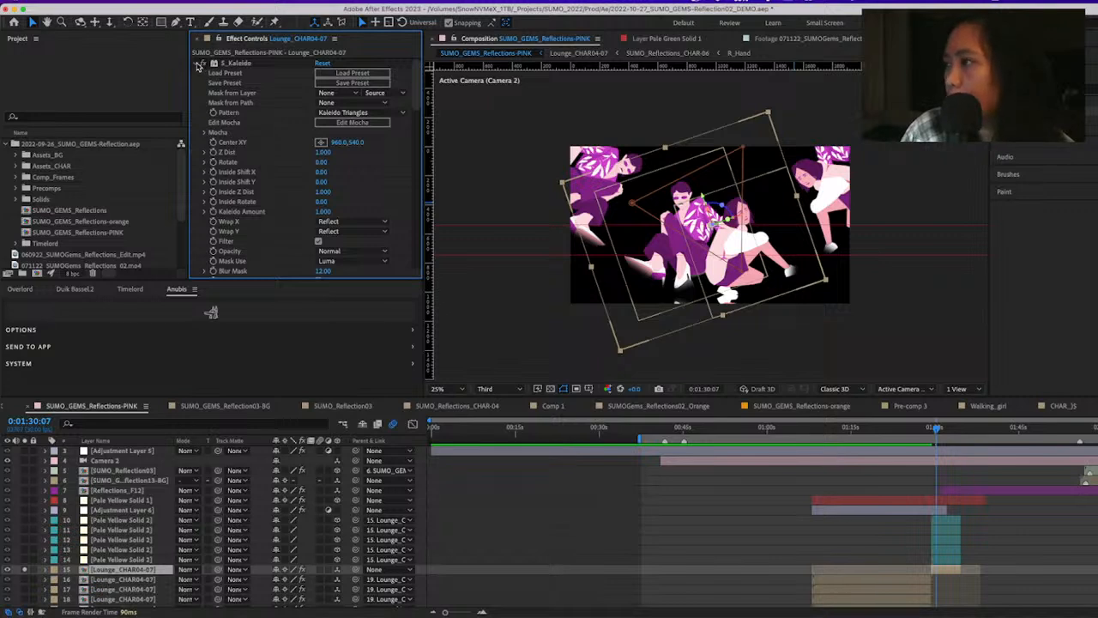
Collapse layer 15's S_Kaleido, S_UltraGlow, Radial Wipe and Brightness & Contrast effects to show its S_Blur settings
left_click(199, 65)
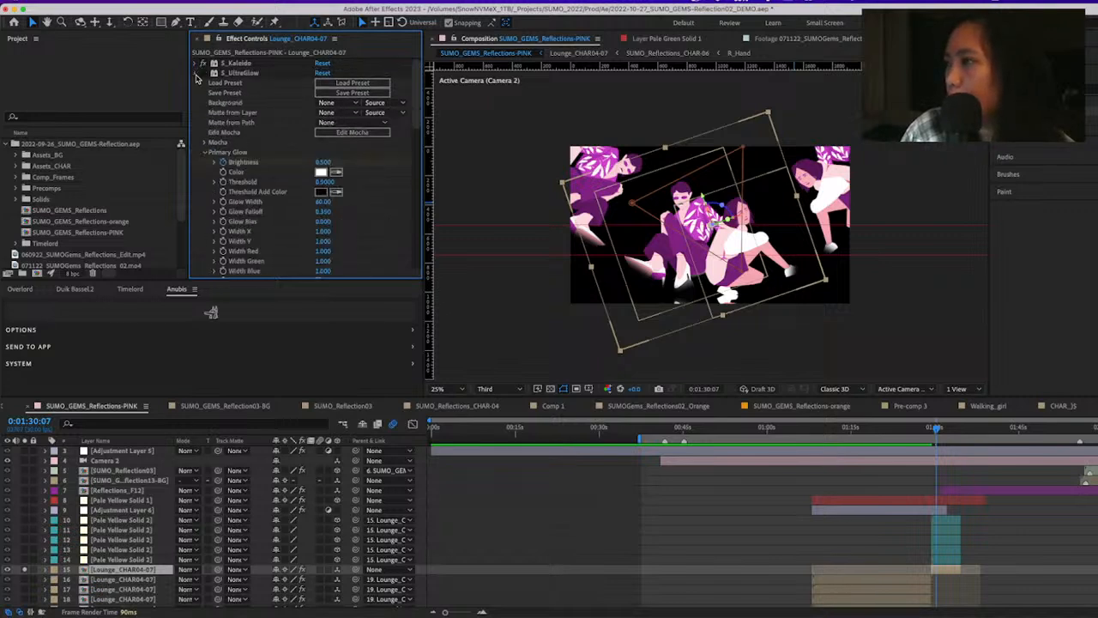
left_click(198, 74)
left_click(195, 84)
left_click(195, 93)
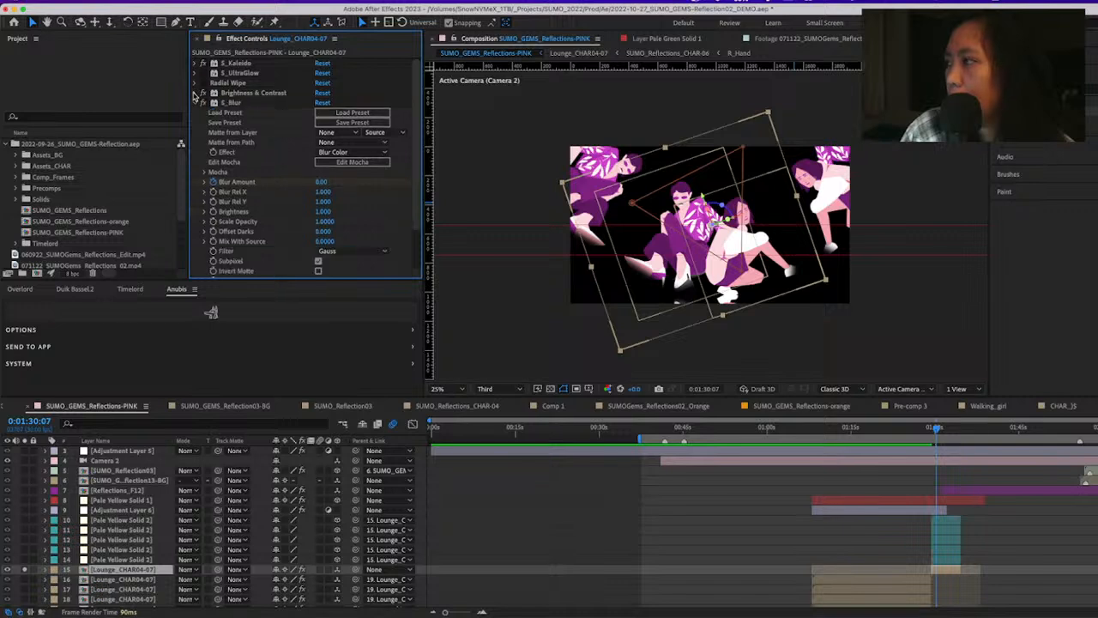
Unsolo layer 15, and scrub and play the transition out of the lounge scene between 0:01:28:26 and 0:01:34:18
left_click(968, 484)
left_click(929, 430)
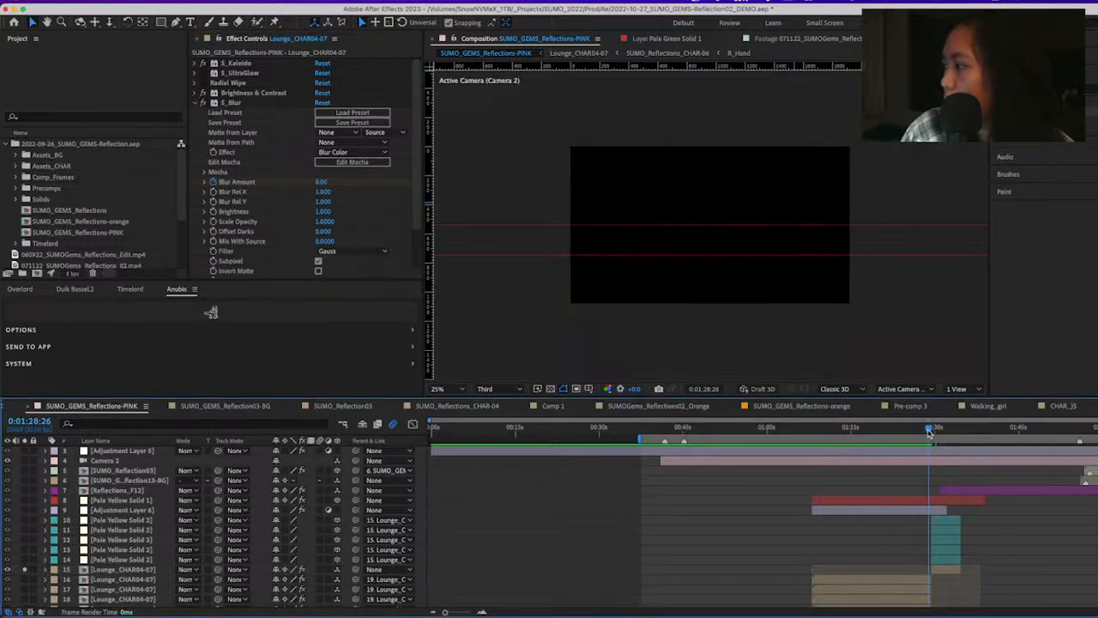
left_click_drag(932, 431, 912, 465)
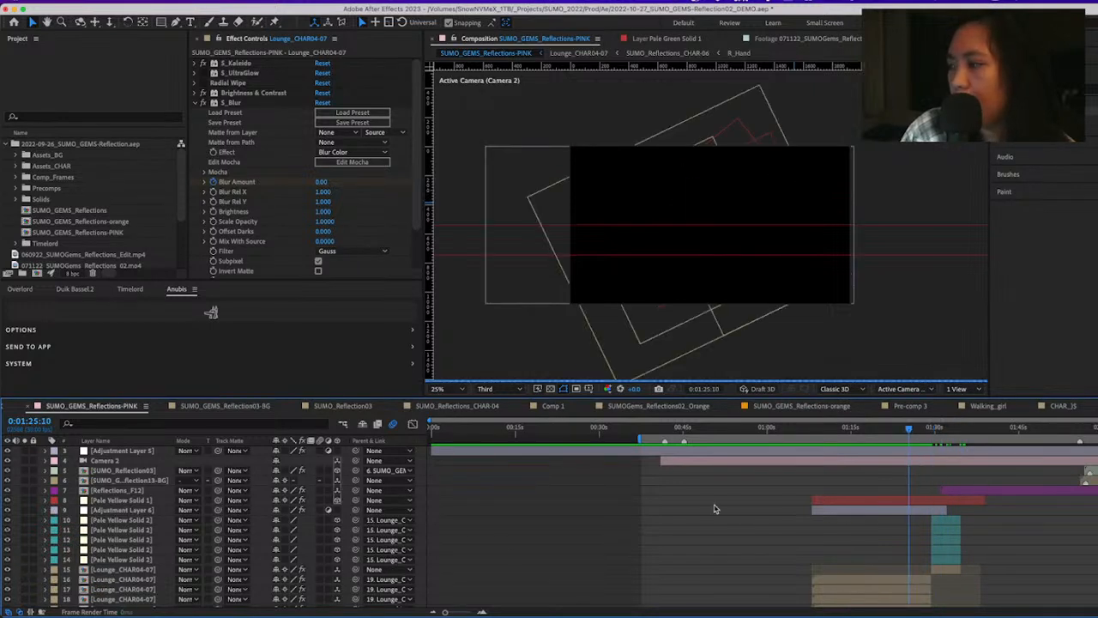
left_click(955, 439)
left_click(940, 442)
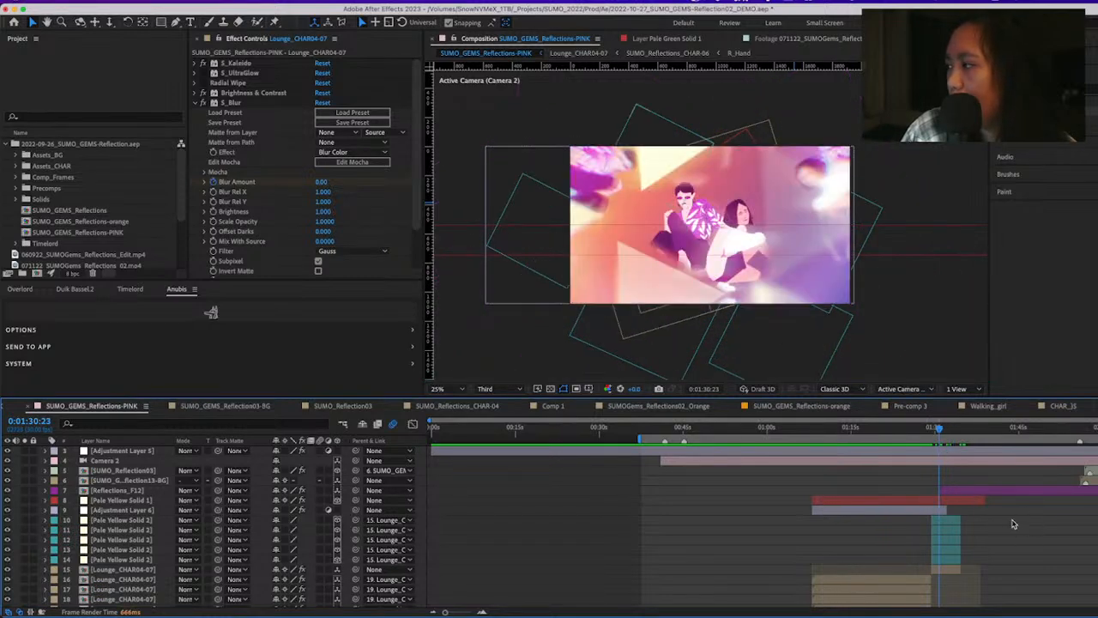
key("space")
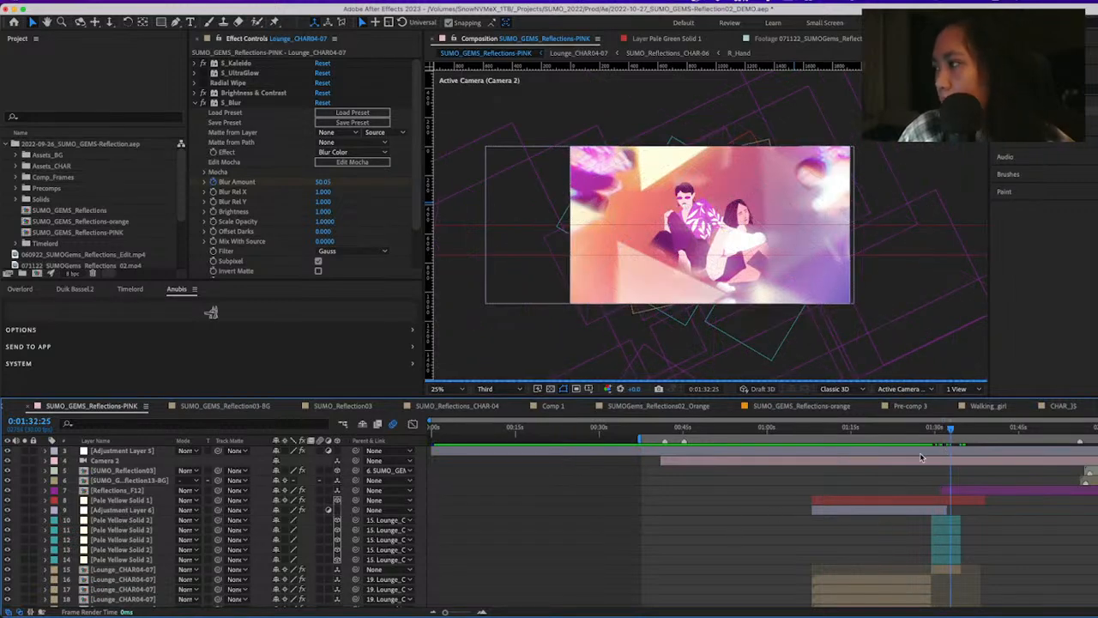
left_click(961, 433)
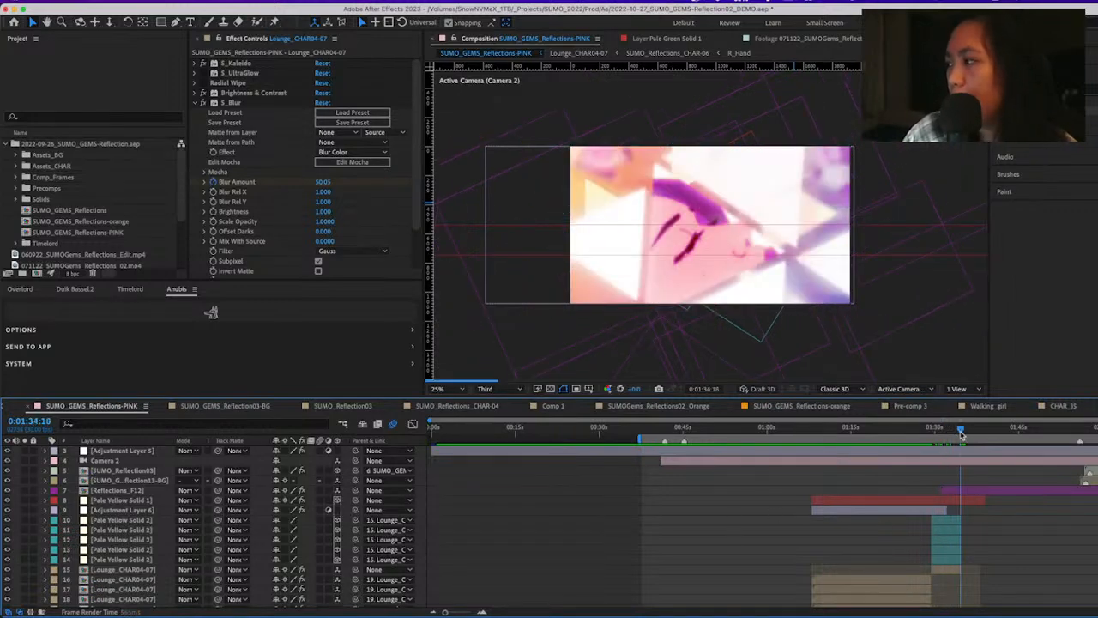
Scrub to 0:01:41:02, open the Reflections_F12 composition, and preview its triangle arrangement from 0:00:00:00
left_click_drag(961, 433, 998, 457)
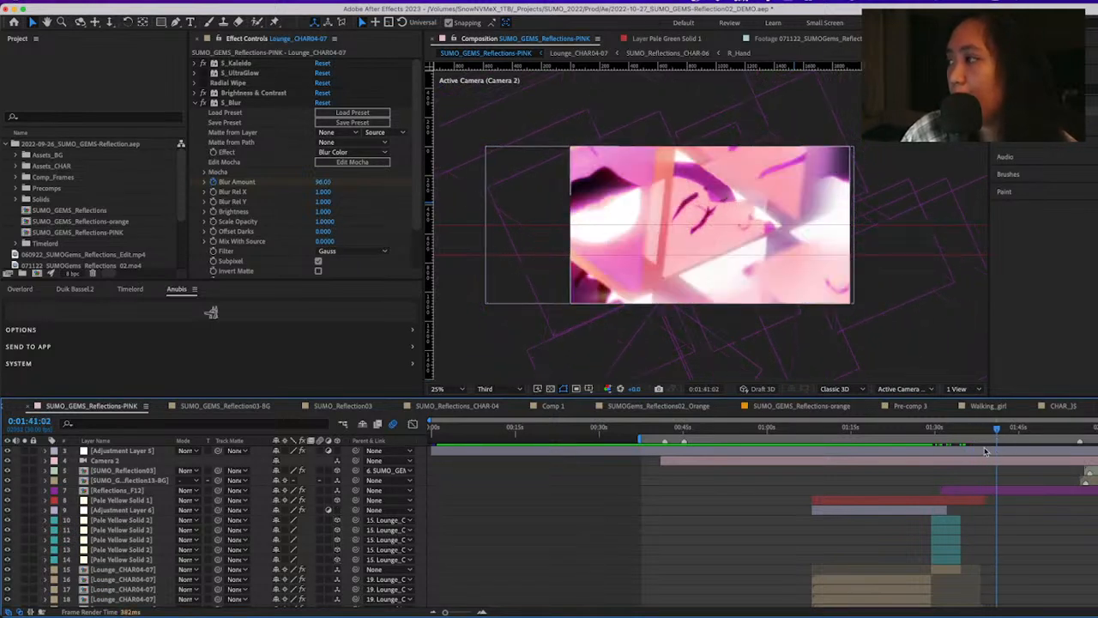
double_click(1036, 492)
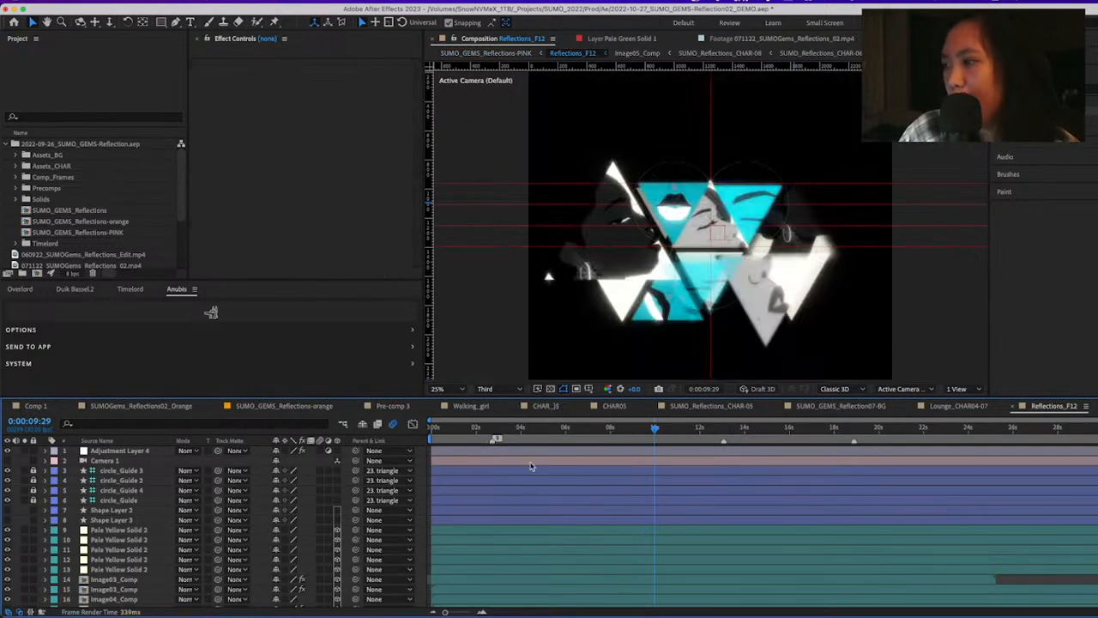
left_click(463, 428)
left_click_drag(452, 429, 414, 427)
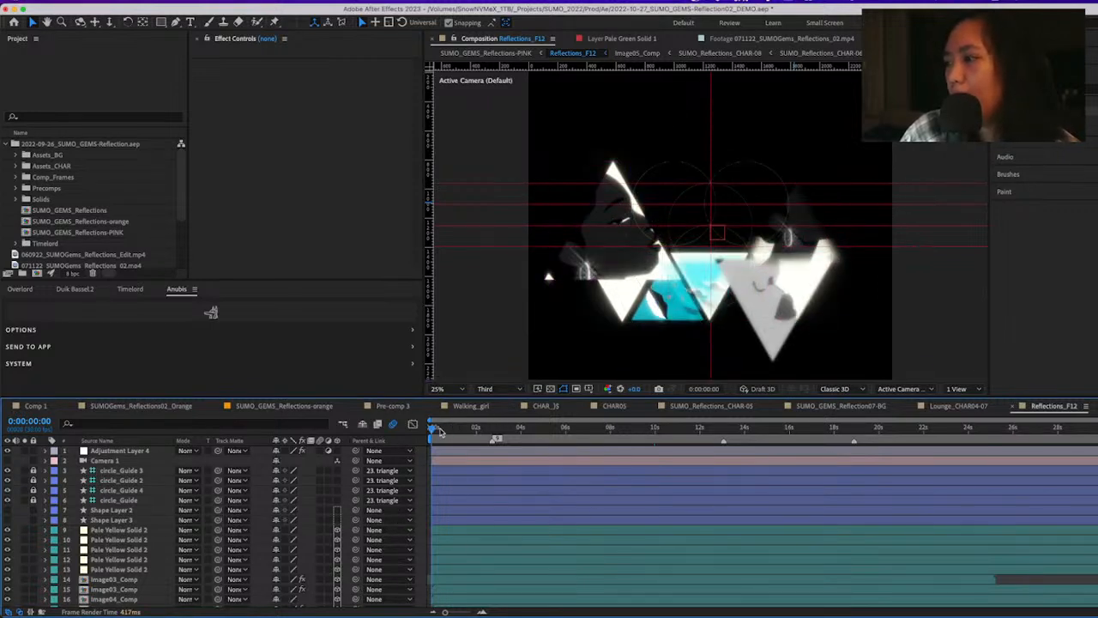
key("space")
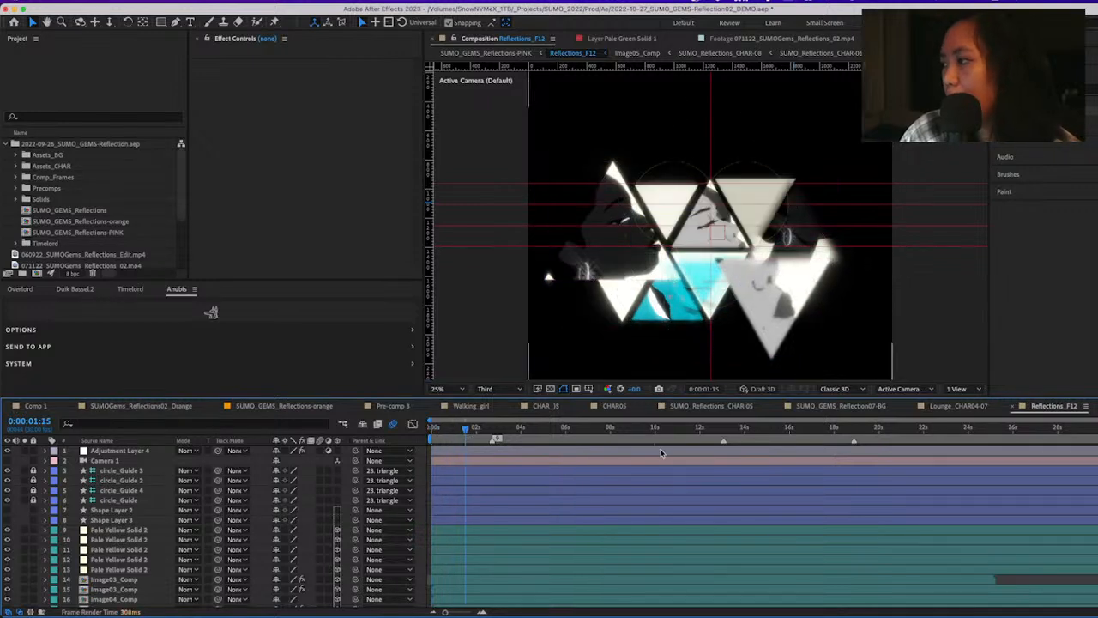
Switch Reflections_F12 to Custom View 1 and orbit around the triangles to show their spacing in 3D
left_click(906, 390)
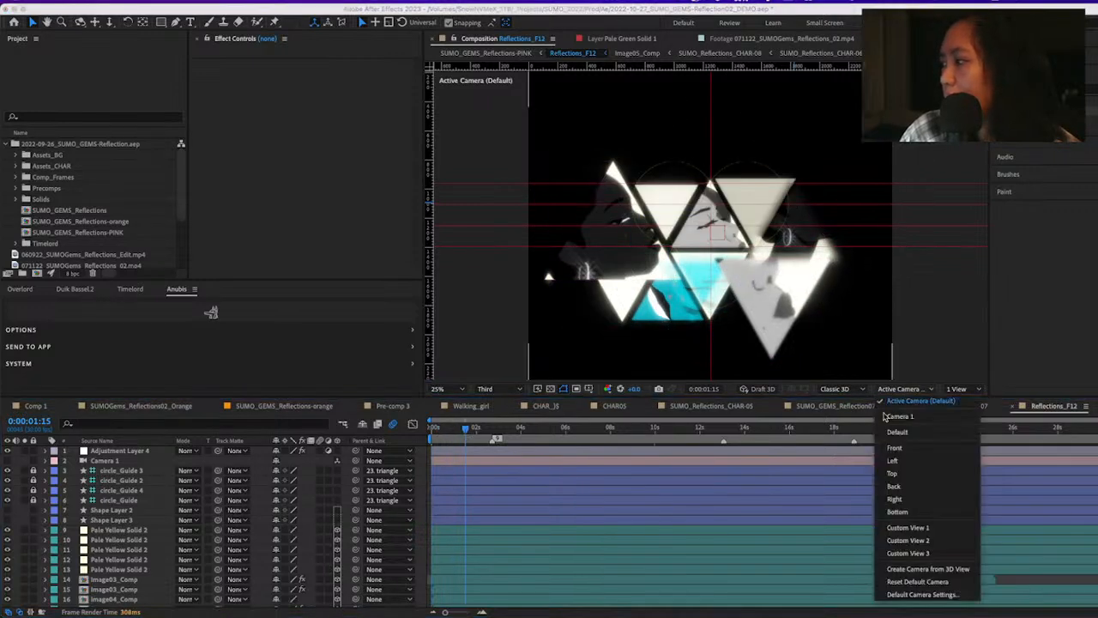
left_click(930, 527)
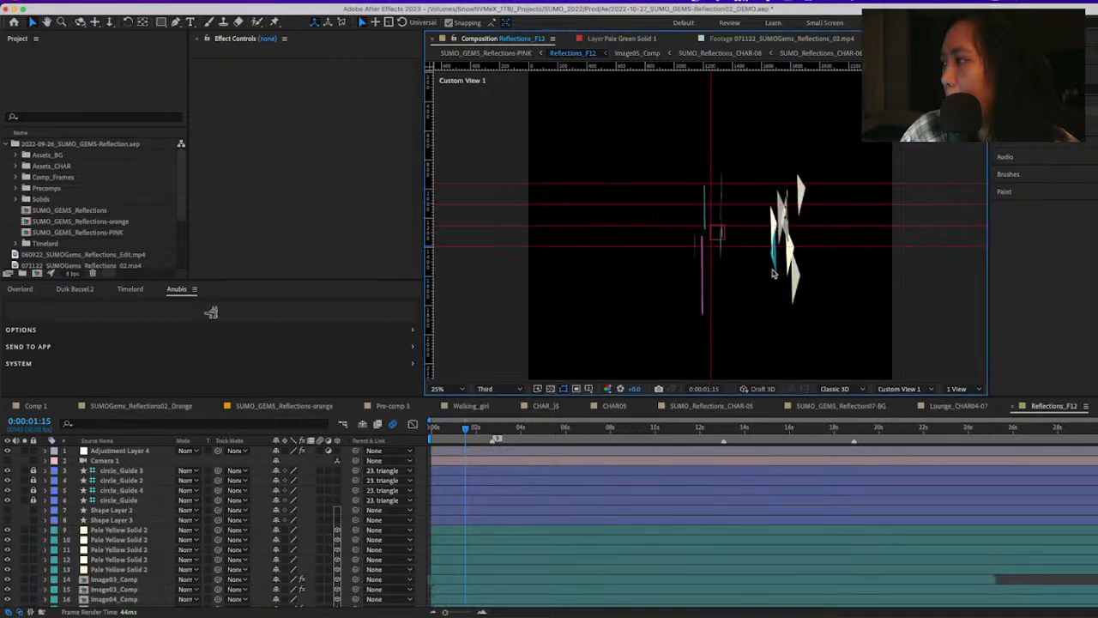
key("2")
left_click_drag(774, 274, 719, 315)
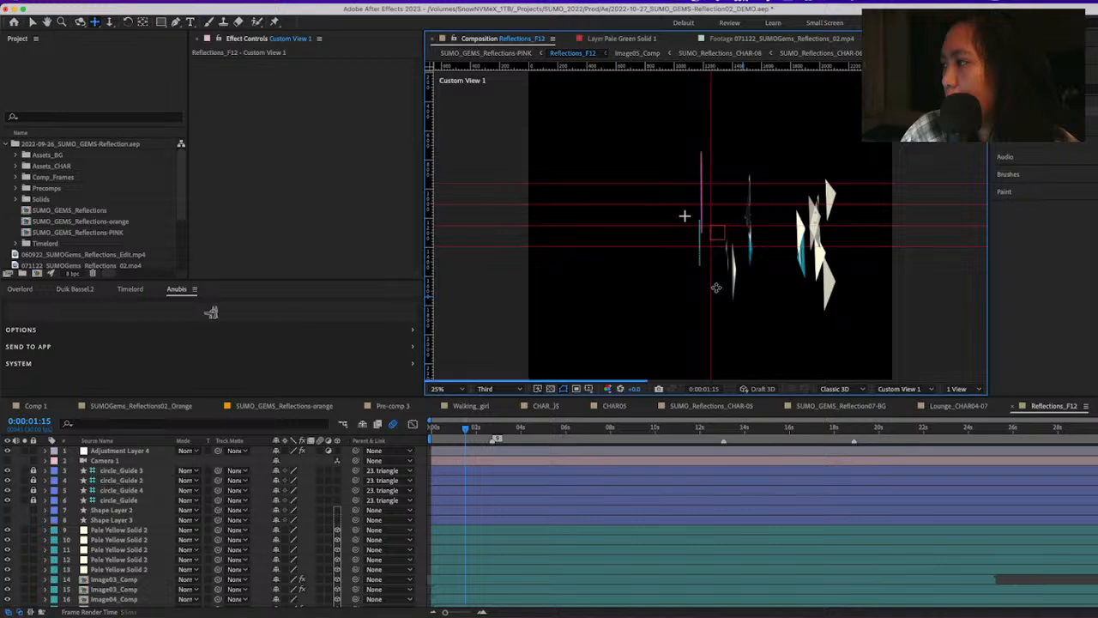
key("1")
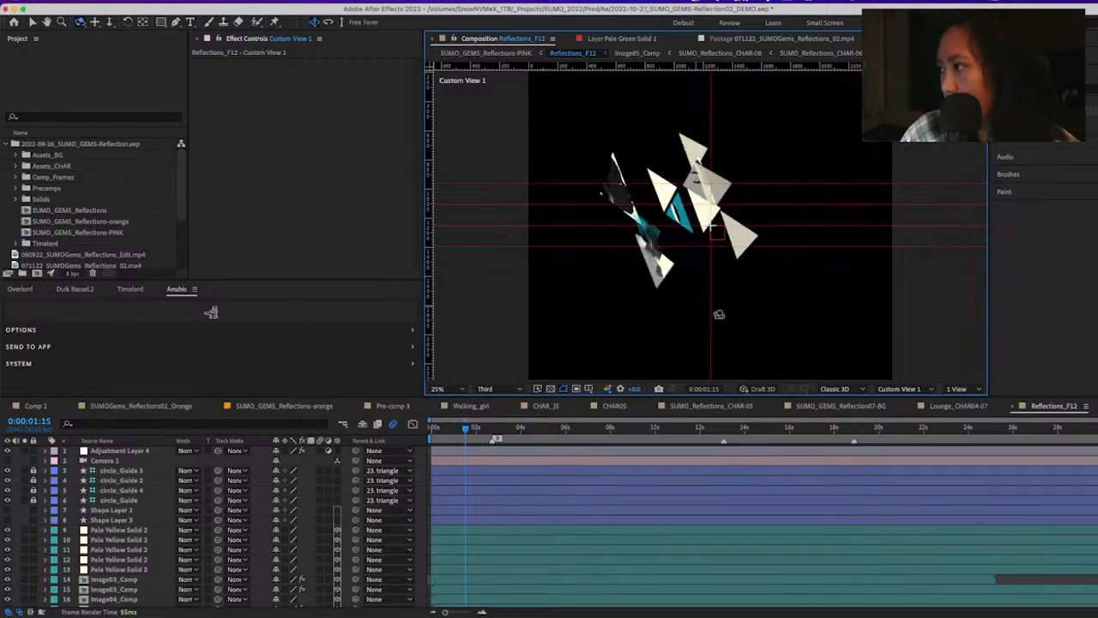
Scrub Reflections_F12 from its start to 0:00:08:28 to examine how the triangle pieces move in 3D space
left_click(447, 433)
left_click_drag(440, 433, 470, 443)
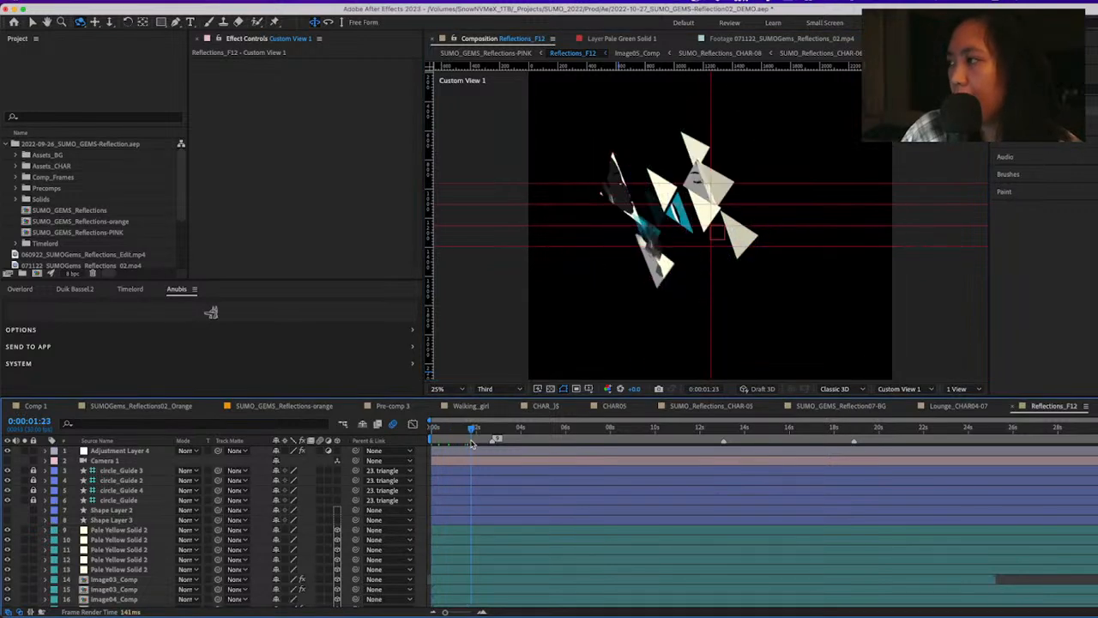
left_click(482, 433)
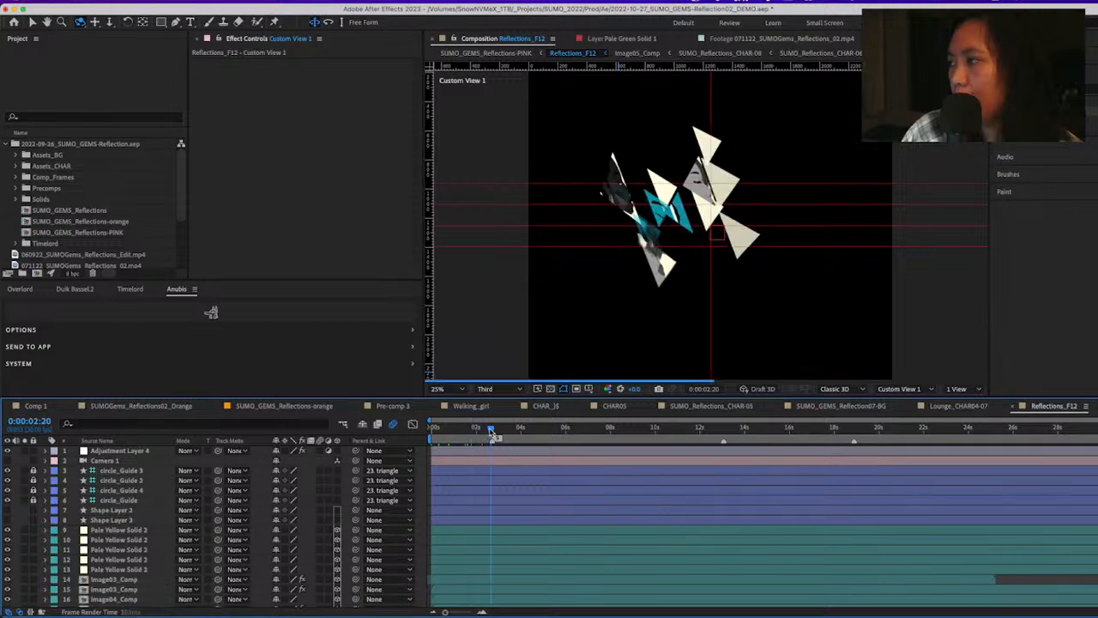
left_click_drag(491, 433, 505, 433)
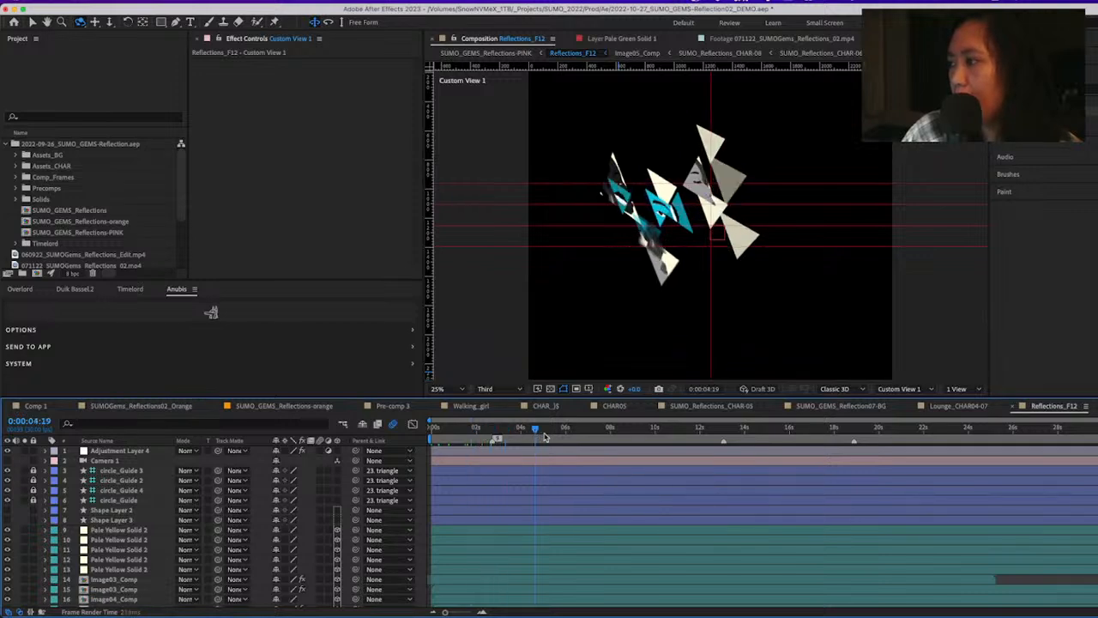
left_click(558, 434)
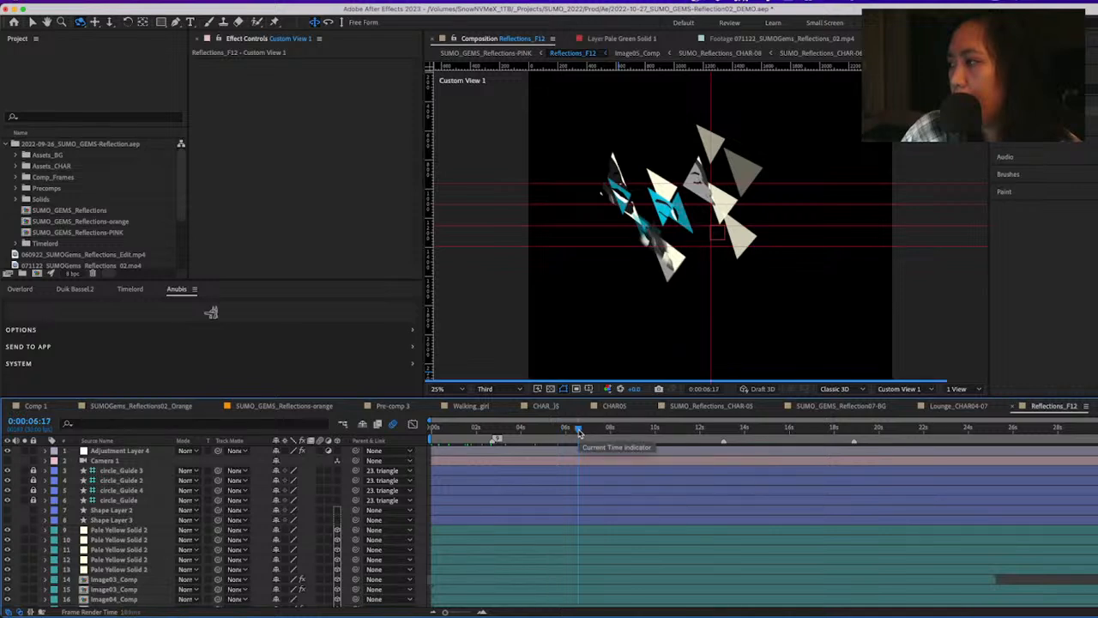
left_click(596, 434)
left_click(631, 430)
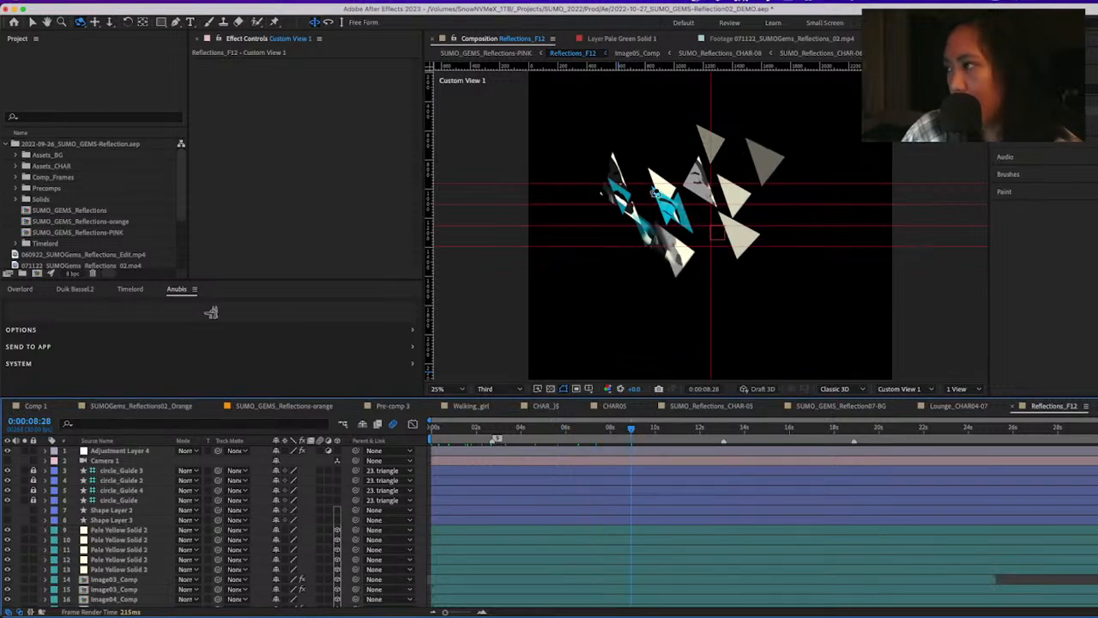
Return to SUMO_GEMS_Reflections-PINK and scrub the reflected faces between 0:01:35:26 and 0:01:52:15
key("Tab")
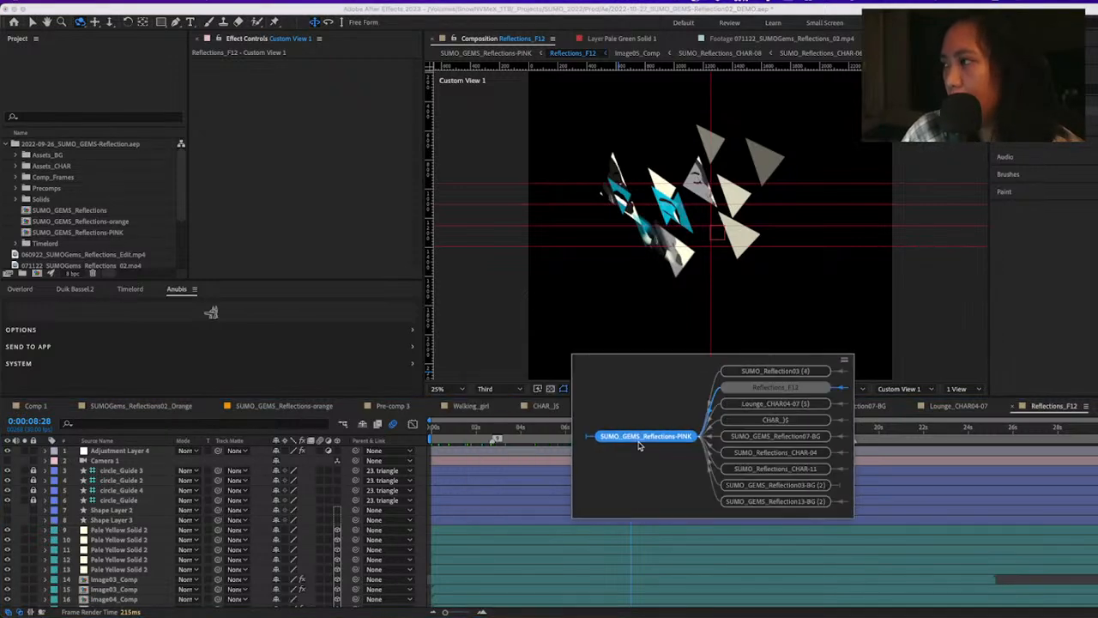
left_click(644, 436)
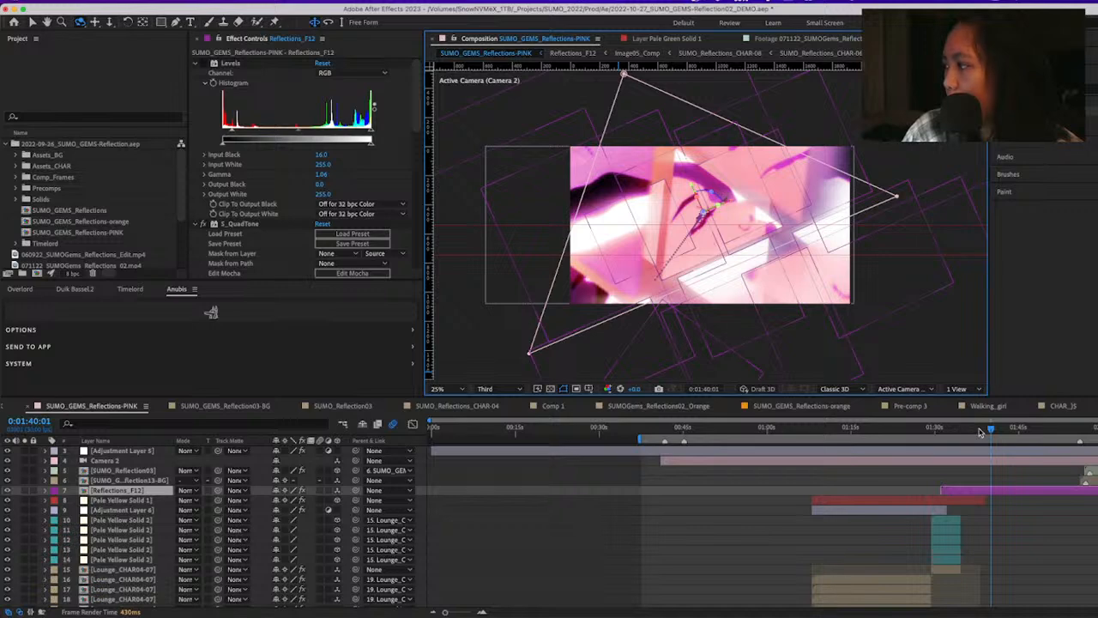
left_click(979, 432)
left_click(967, 431)
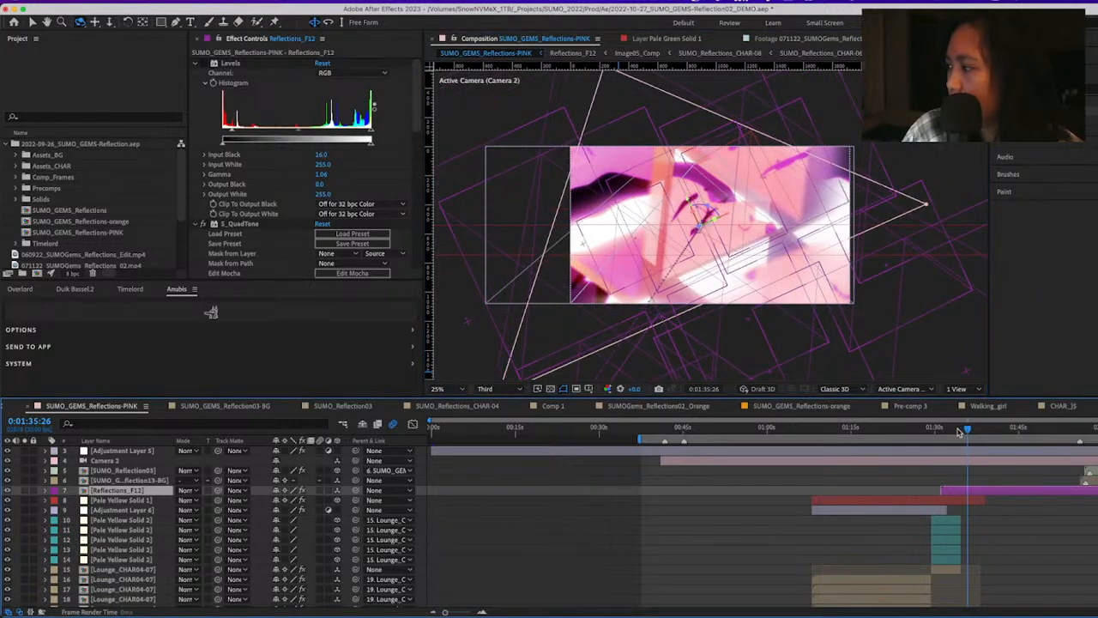
left_click_drag(960, 432, 1037, 434)
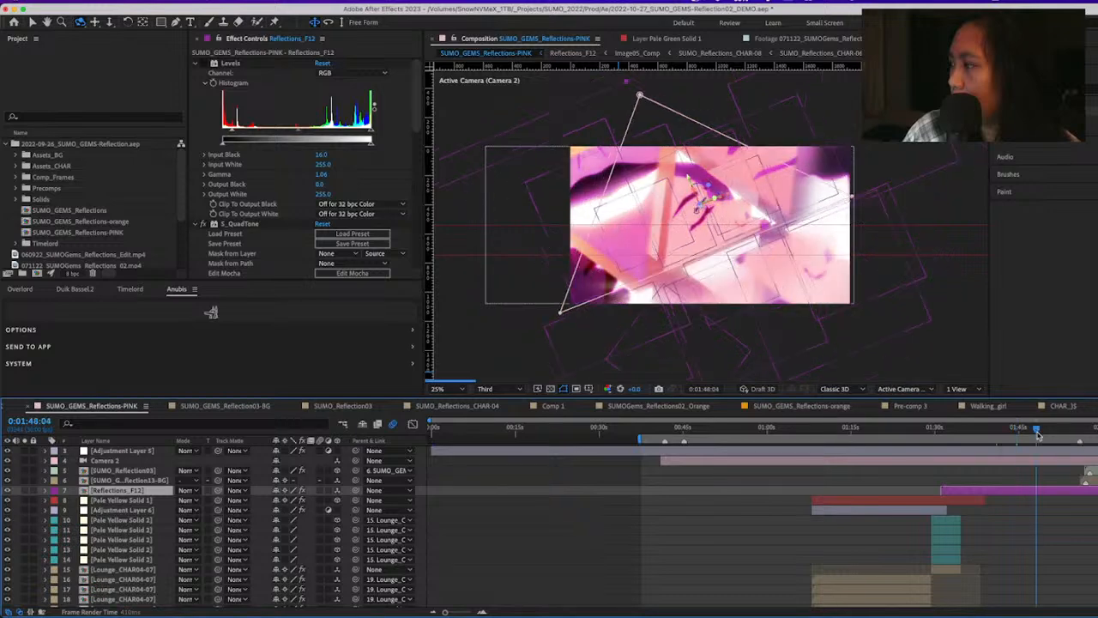
left_click(1048, 434)
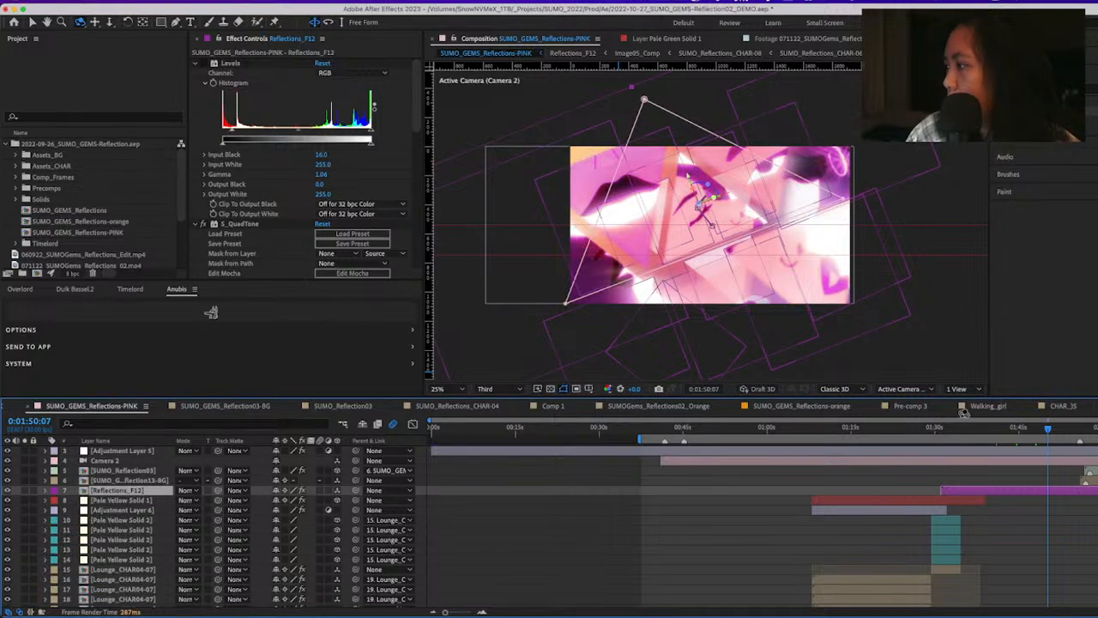
left_click(1062, 435)
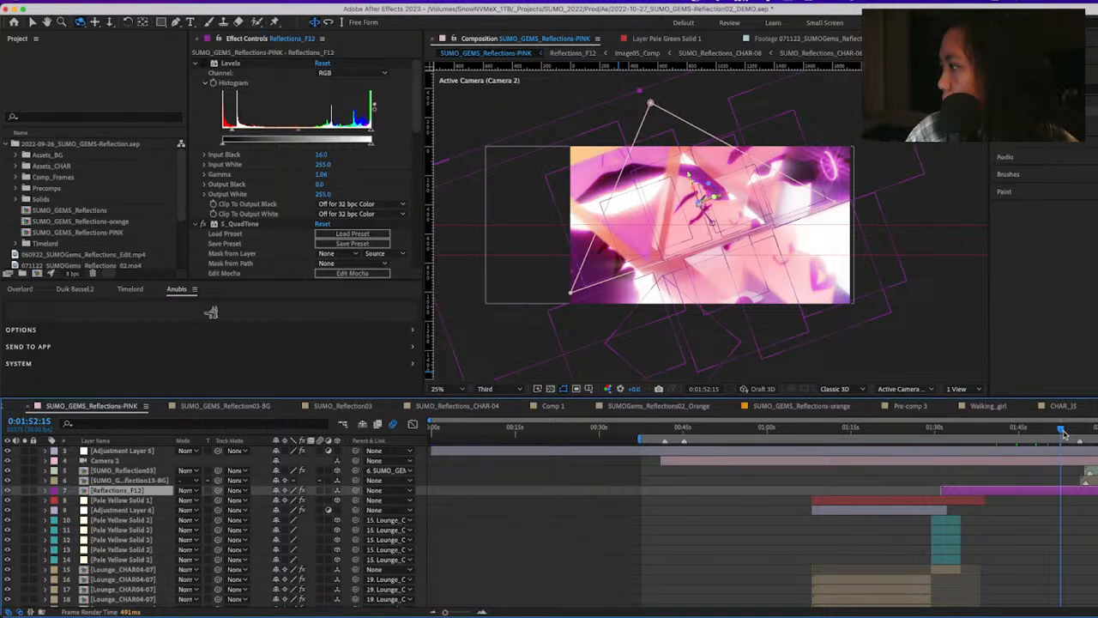
left_click_drag(1062, 431, 1055, 431)
Select Adjustment Layer 5 and toggle its visibility to compare the image with and without uni.Chromatic Glow
left_click(106, 453)
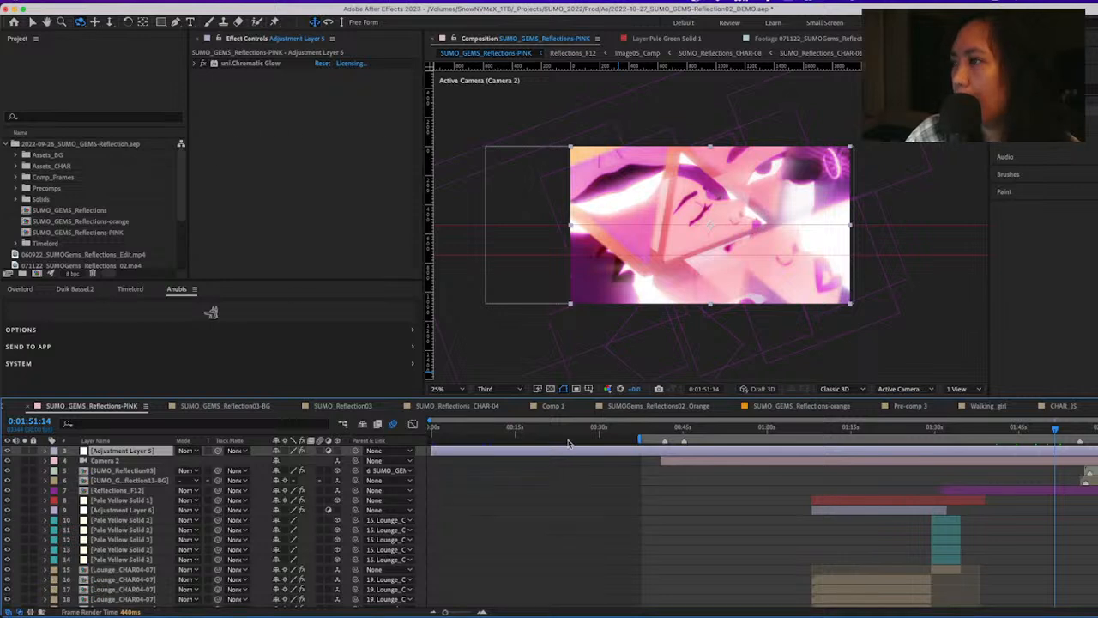
scroll(644, 512, "up", 1)
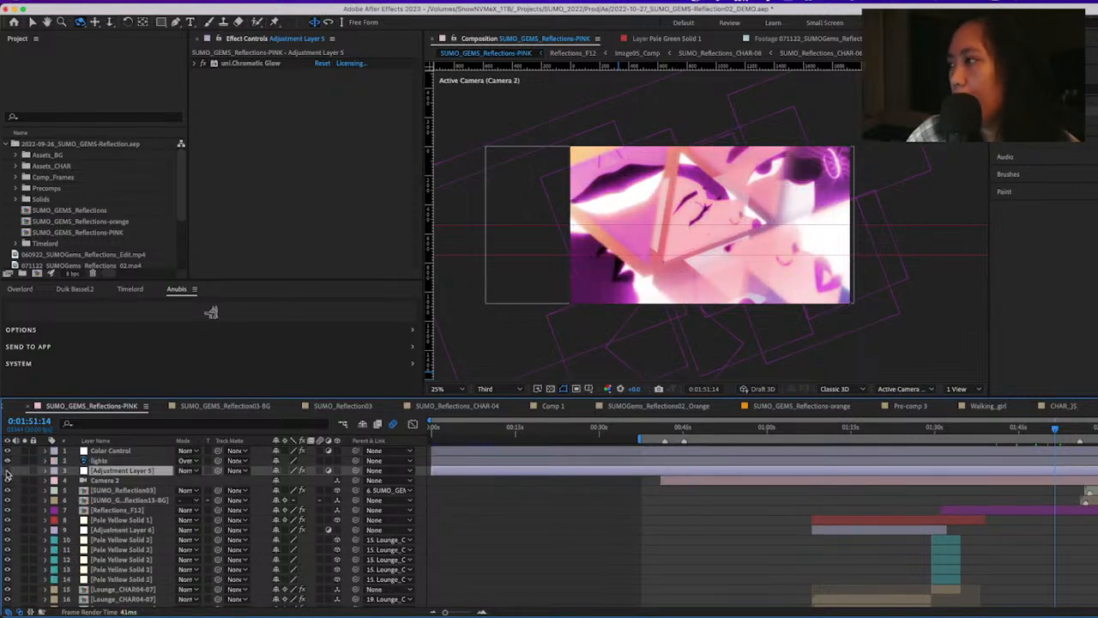
left_click(7, 473)
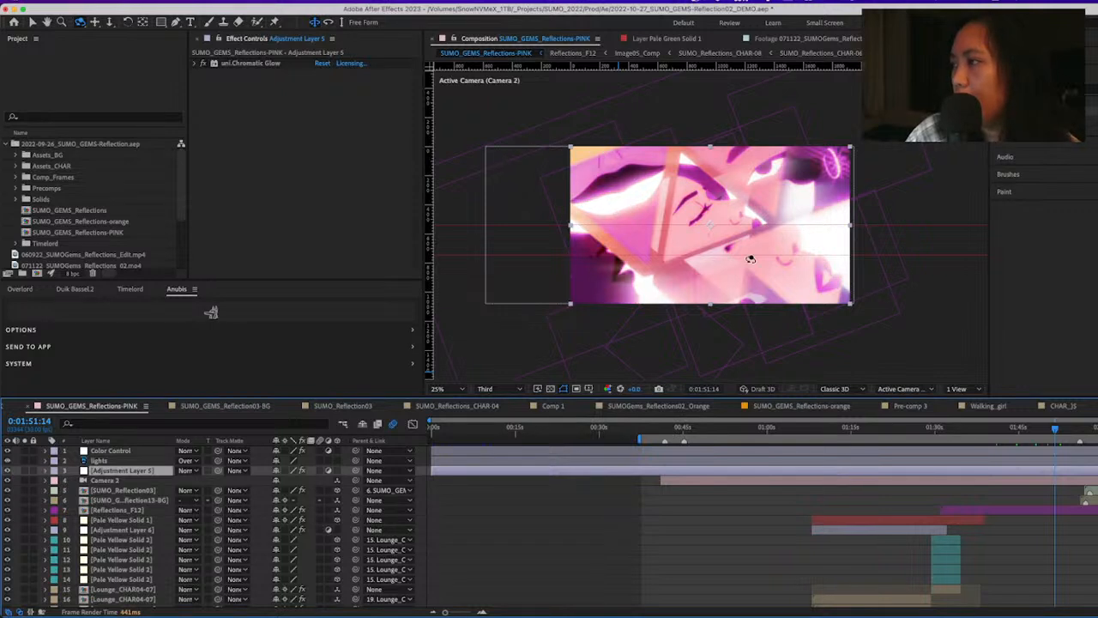
Select the Reflections_F12 layer and collapse its Levels and S_QuadTone effects to list the effect stack
left_click(1047, 512)
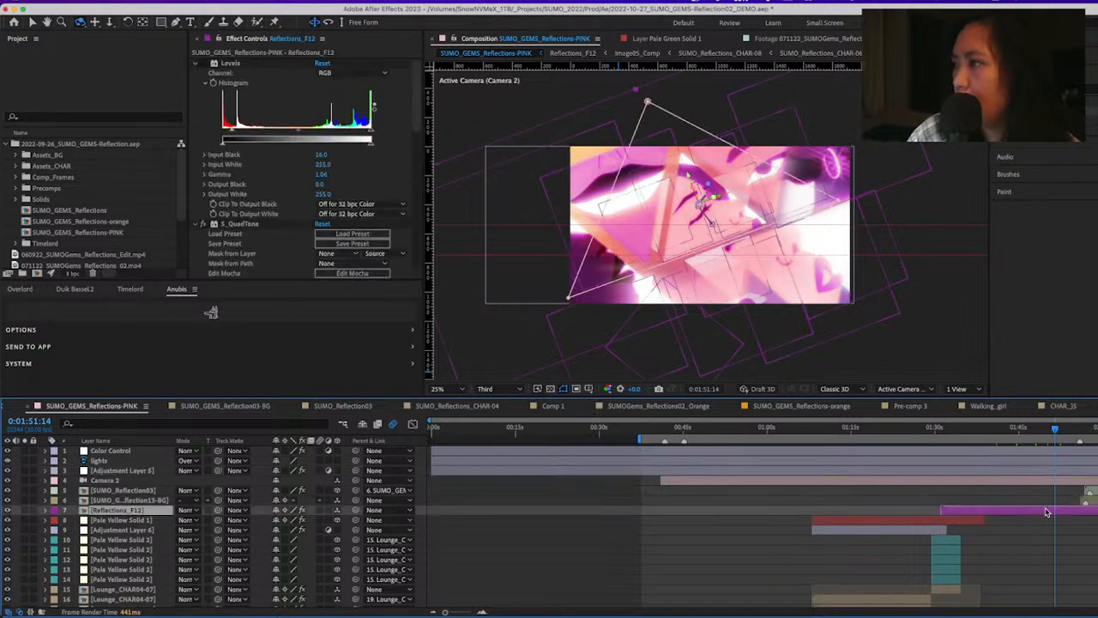
left_click(195, 65)
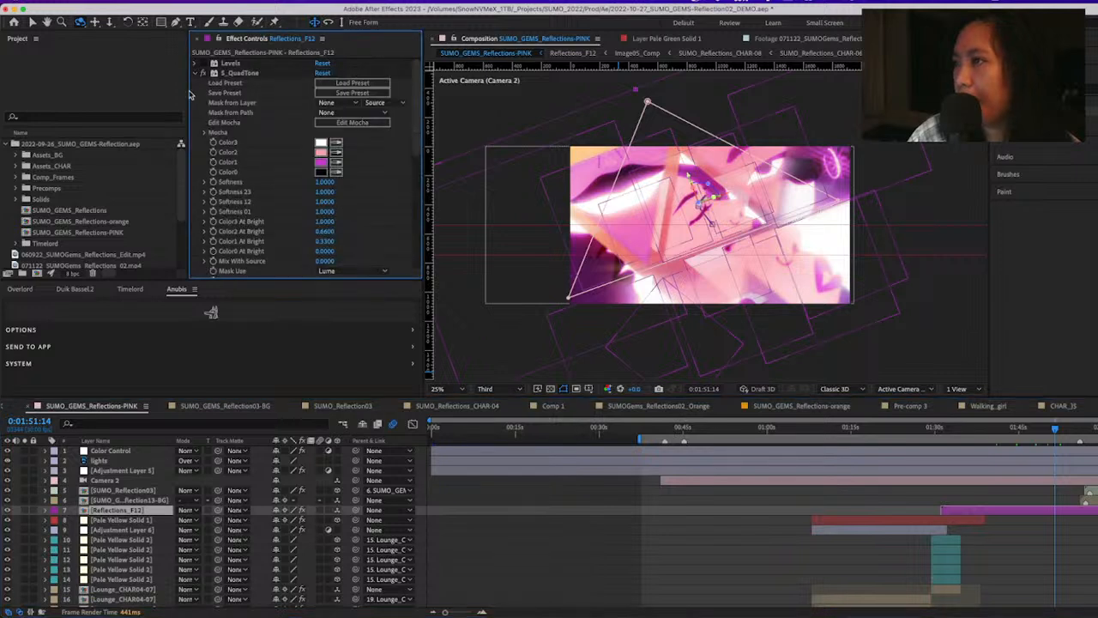
left_click(196, 74)
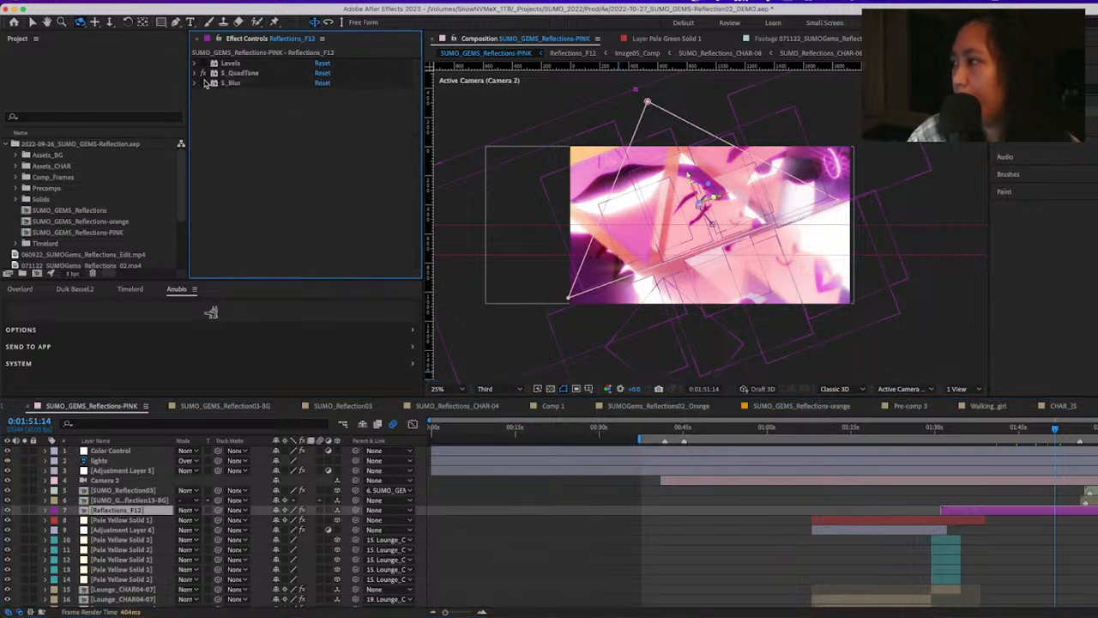
Preview the reflections around 0:01:55:05 and magnify the glowing earring to 50% for a closer look
left_click(1072, 427)
mouse_move(1075, 426)
left_mouse_down()
mouse_move(1087, 436)
mouse_move(1075, 434)
left_mouse_up()
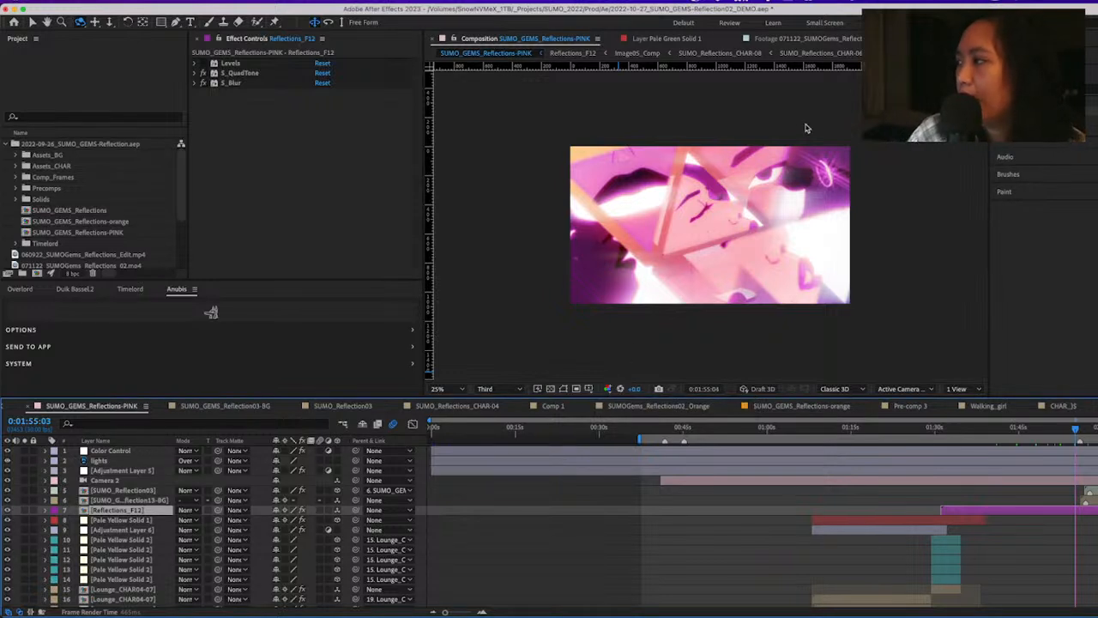
key("space")
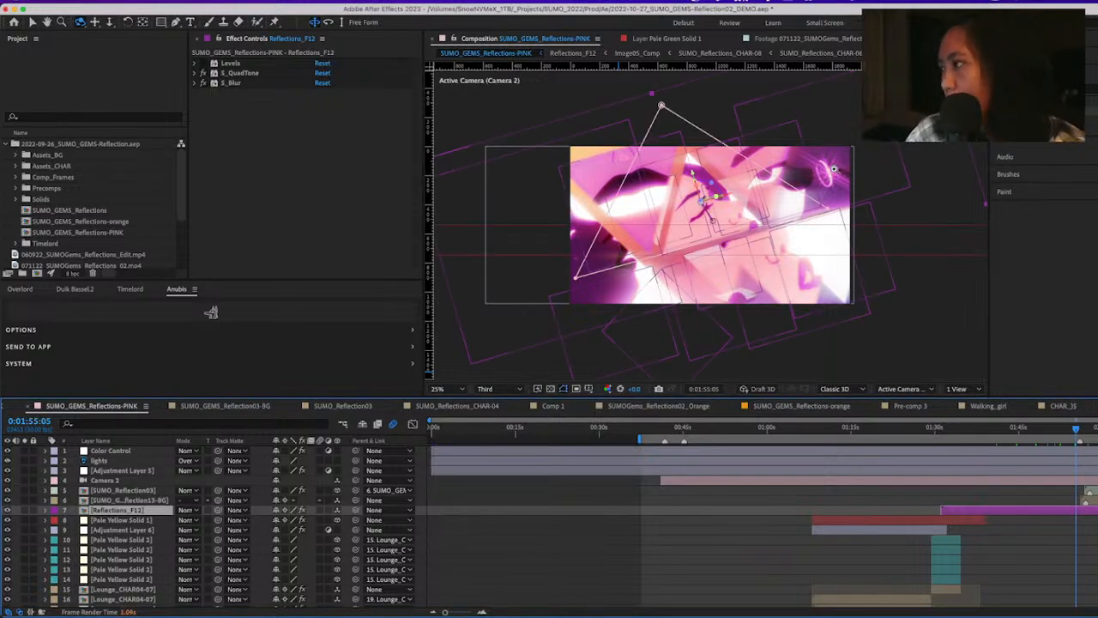
key("z")
left_click(829, 175)
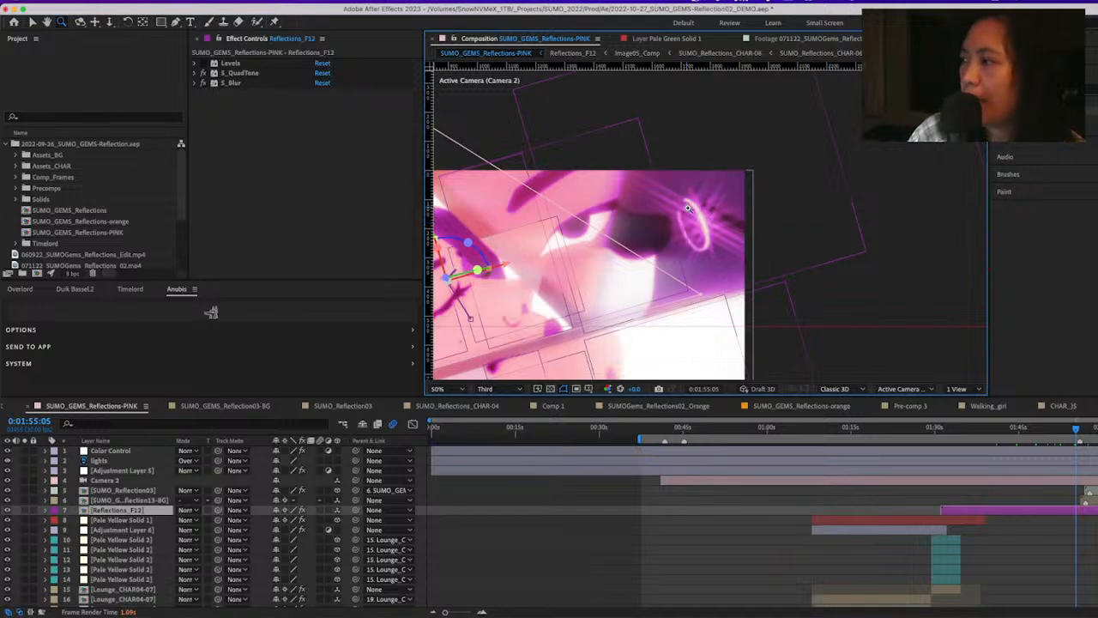
Reopen Reflections_F12, inspect Image03_Comp layer 14 and Image04_Comp layer 16, and view the latter through Active Camera (Default)
double_click(1064, 514)
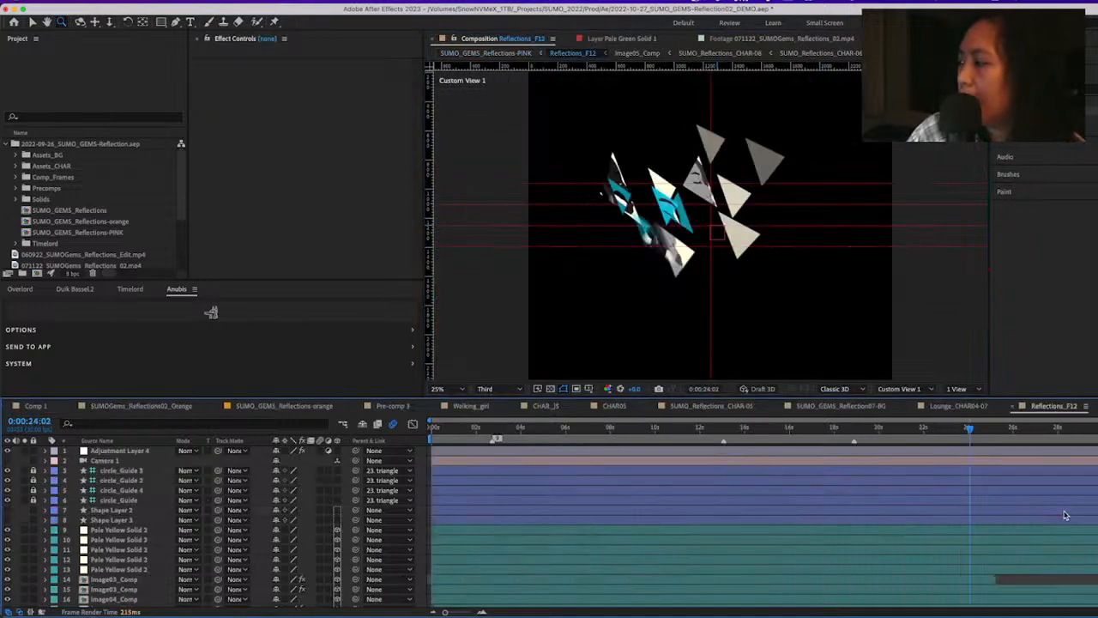
scroll(106, 537, "down", 4)
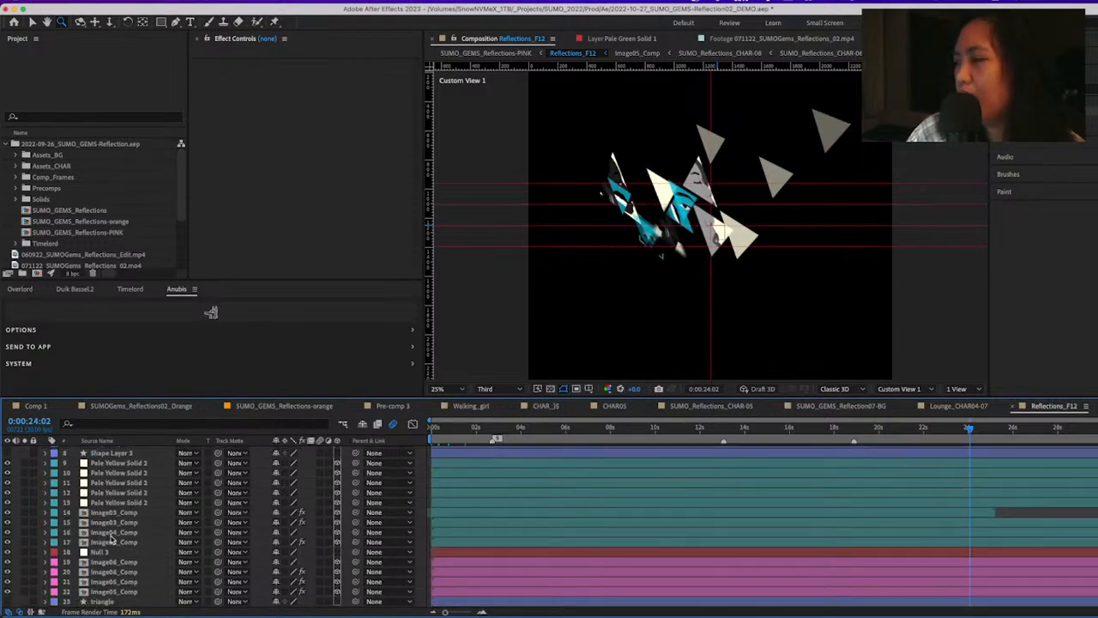
left_click(120, 514)
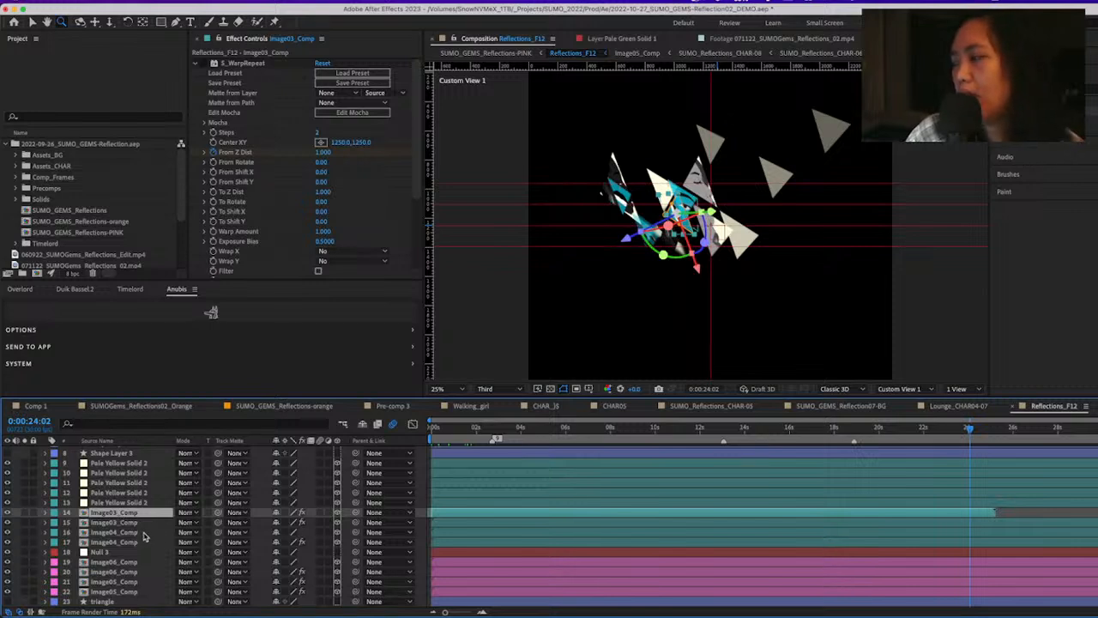
left_click(142, 534)
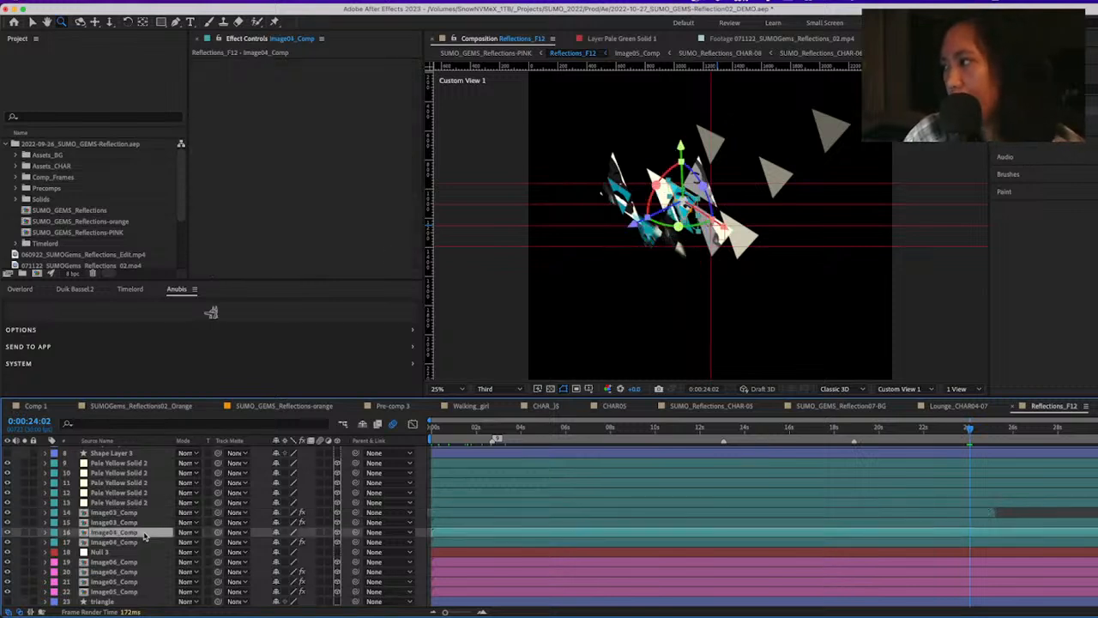
left_click(916, 389)
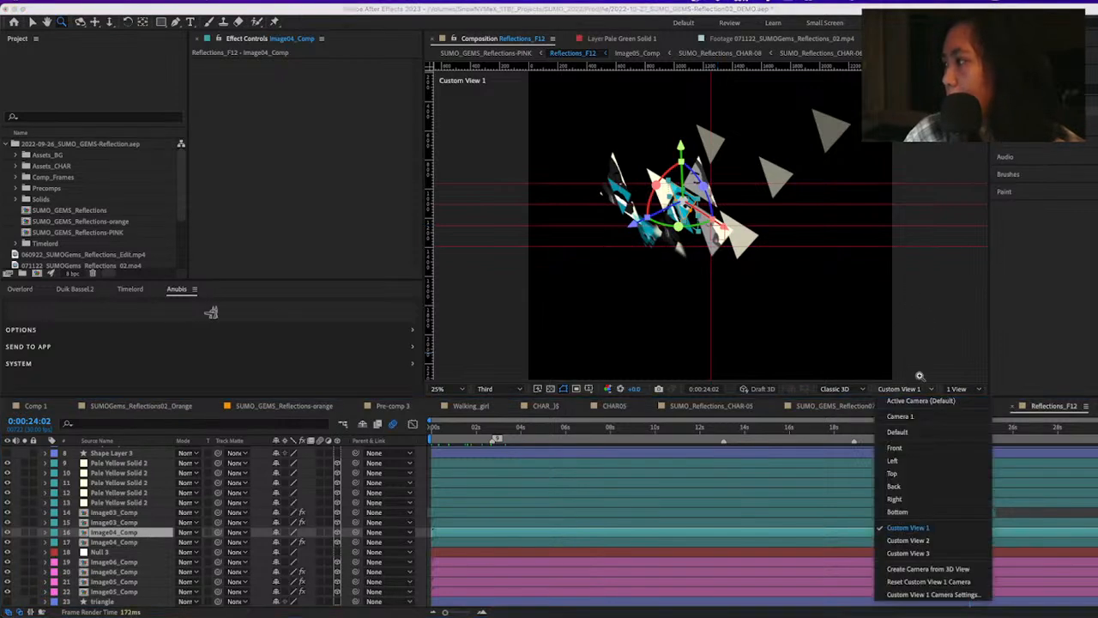
left_click(927, 400)
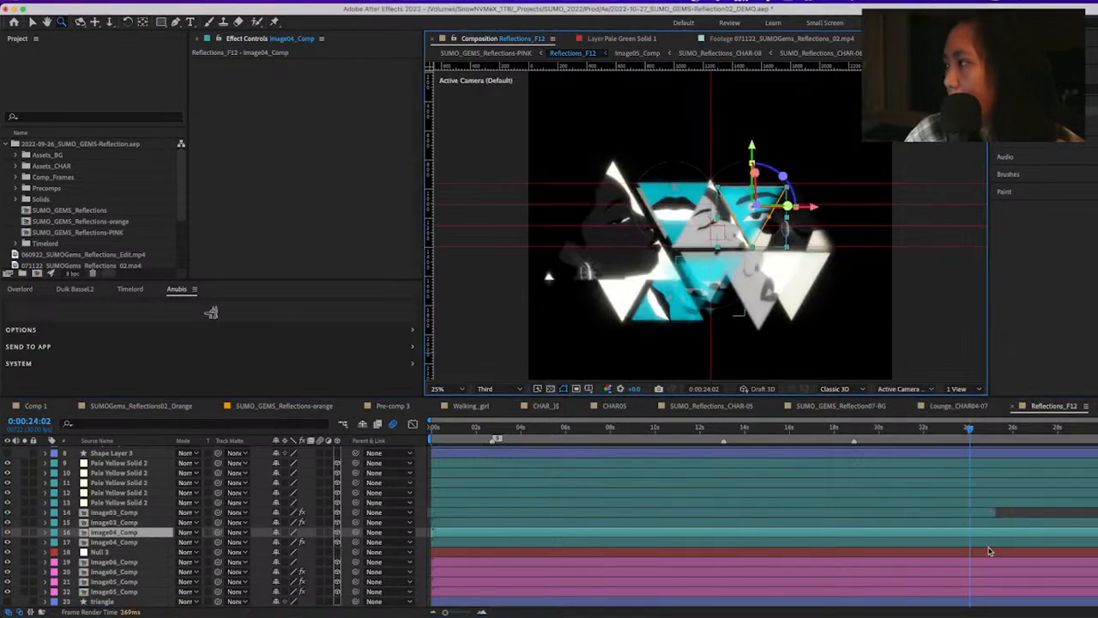
Open the Image06_Comp precomp from layer 19 and select its SUMO_Reflections_CHAR-08b layer
left_click(119, 543)
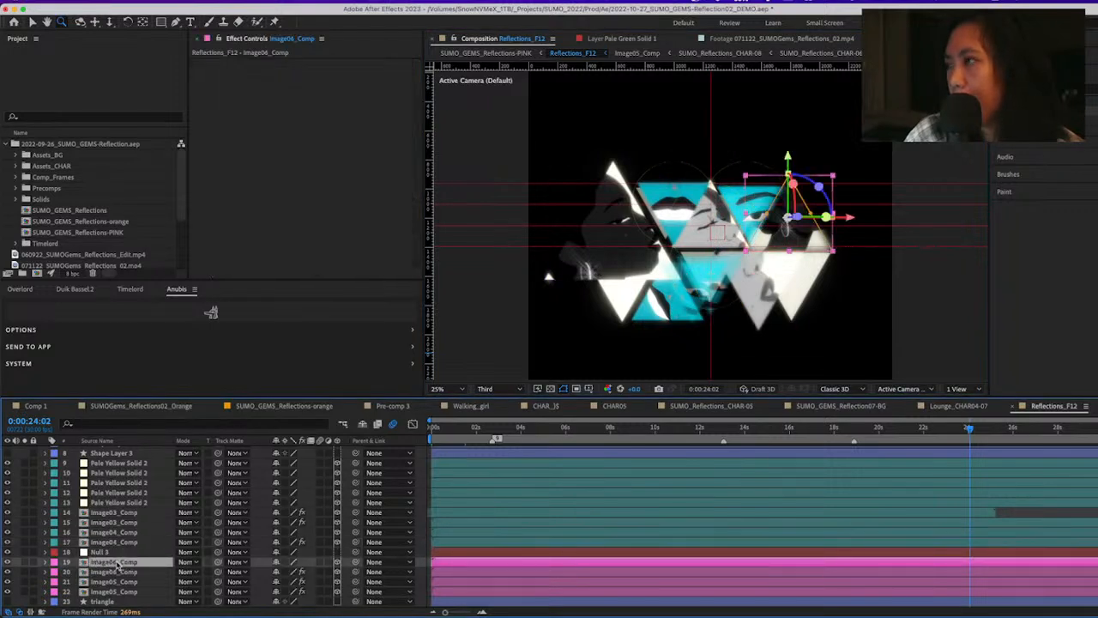
double_click(110, 562)
left_click(124, 452)
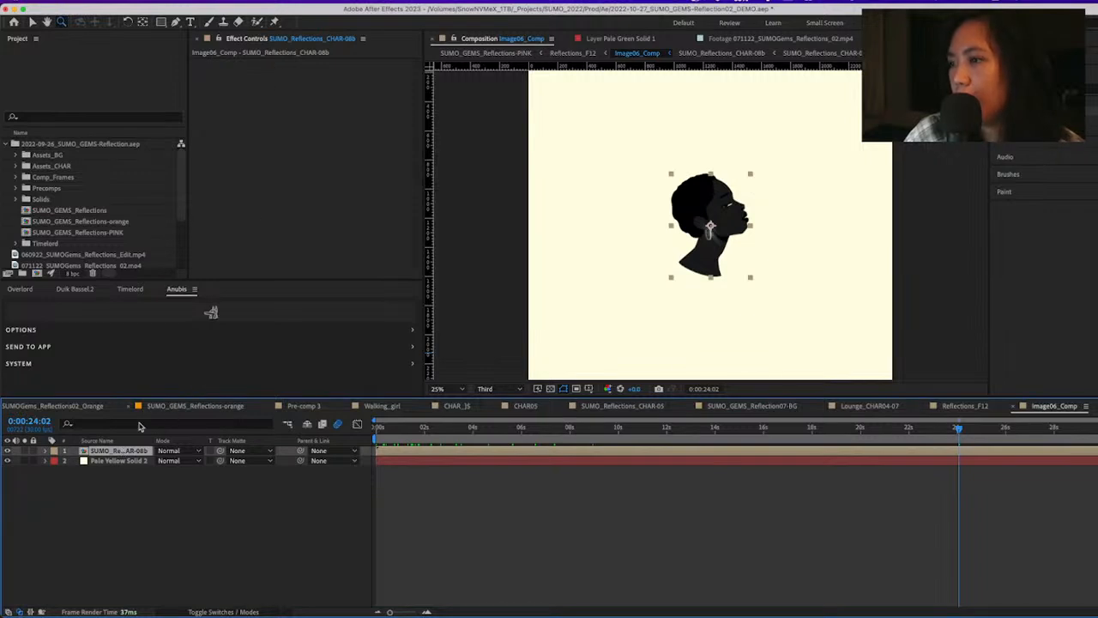
Open the SUMO_Reflections_CHAR-08b precomp, select the adjustment layer over the earring, and collapse and select its S_Glint effect
double_click(137, 451)
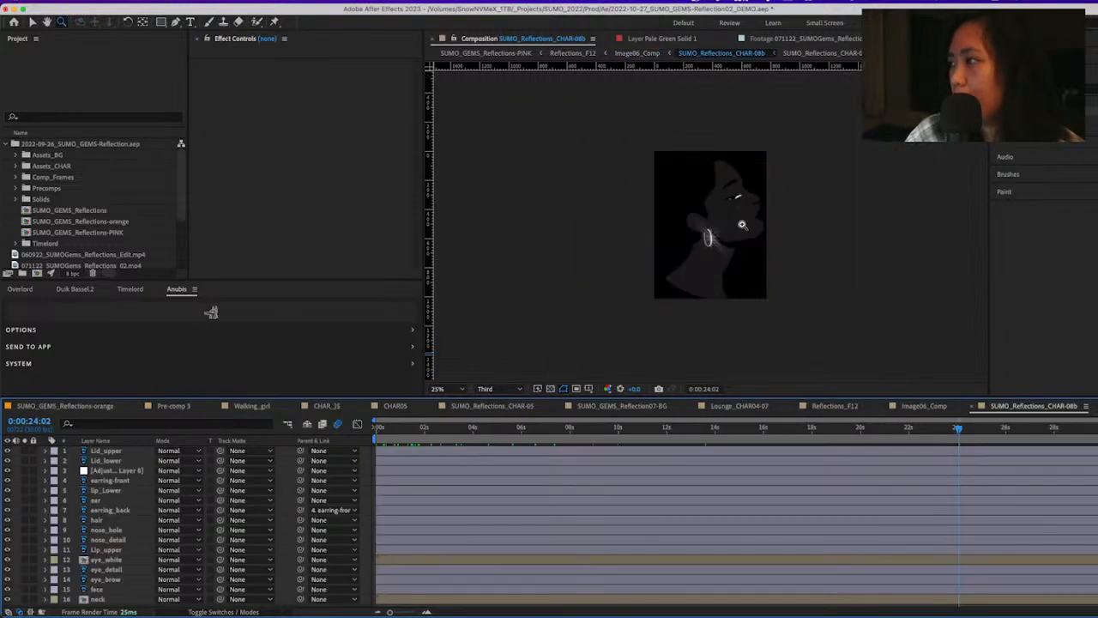
key("v")
left_click(709, 240)
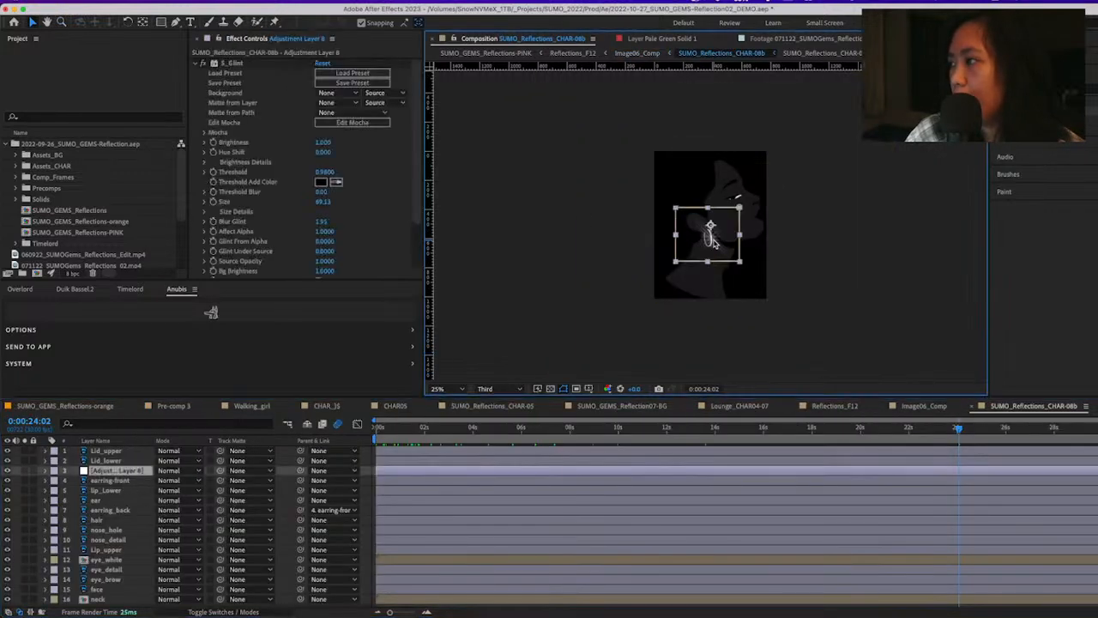
left_click(195, 63)
left_click(232, 63)
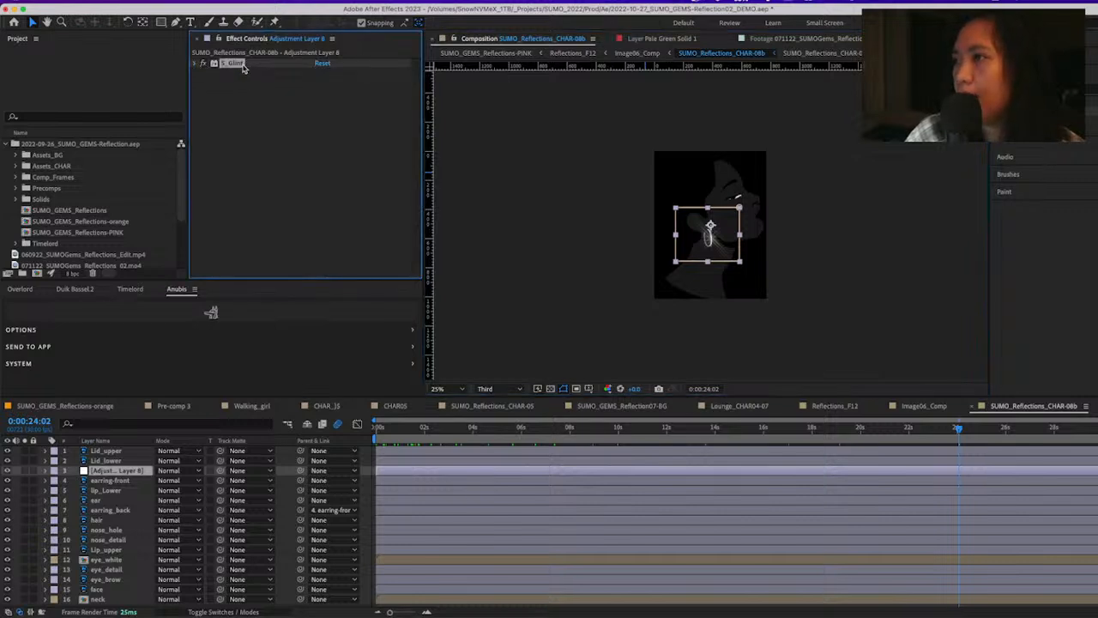
Magnify the composition view to 50% and center the earring to examine its S_Glint sparkle
left_click(720, 228)
left_click(792, 223)
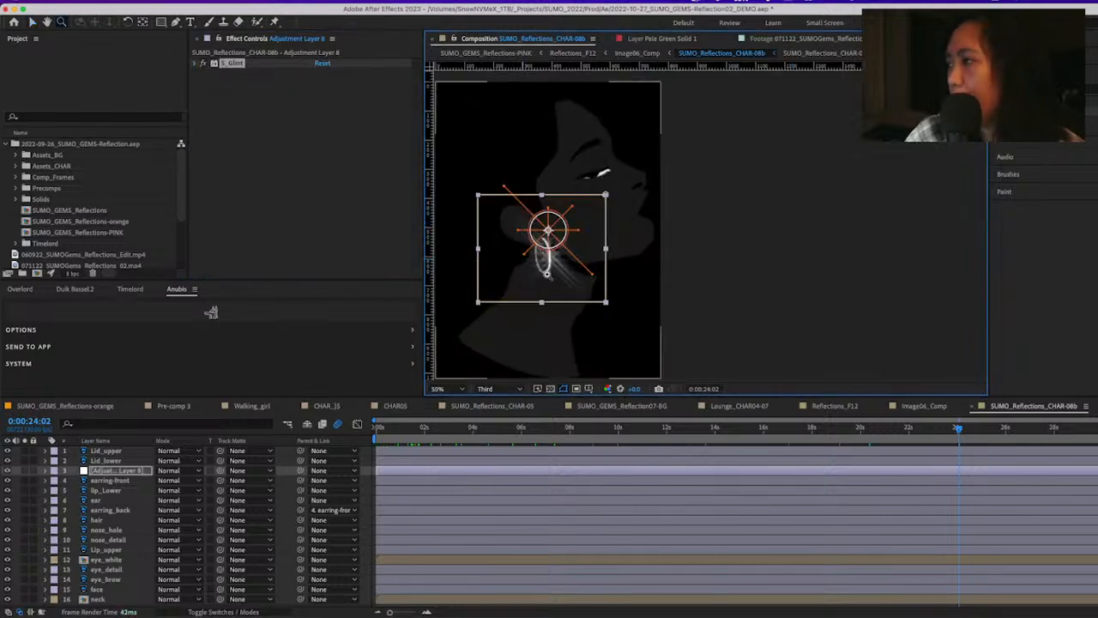
left_click_drag(547, 273, 627, 284)
left_click_drag(660, 245, 653, 244)
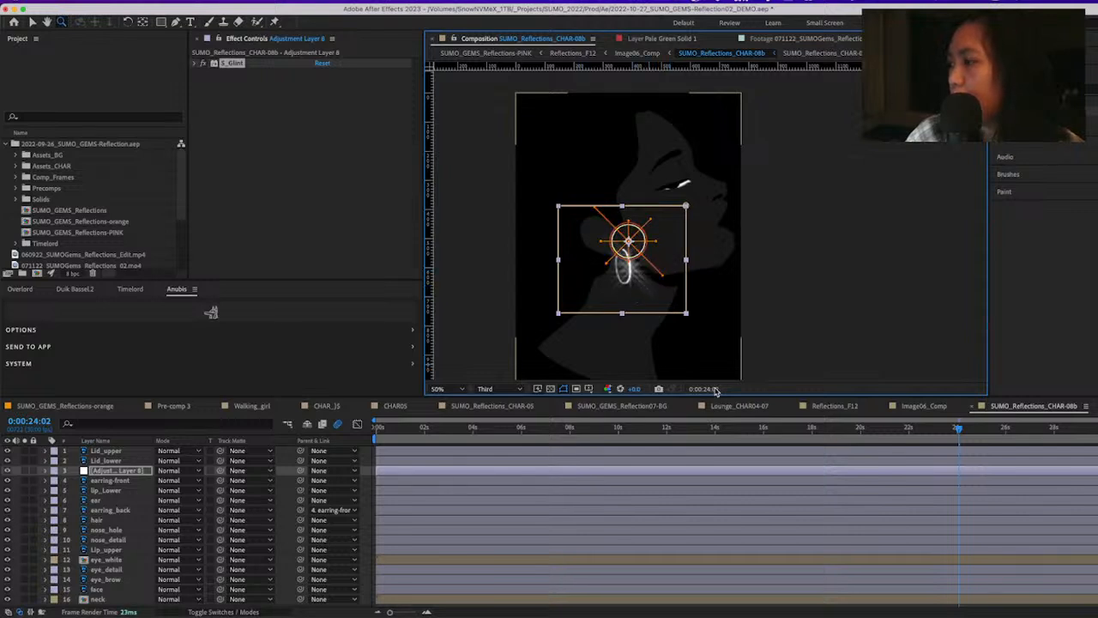
Navigate back up the composition hierarchy through Reflections_F12 to the SUMO_GEMS_Reflections-PINK main composition
key("Tab")
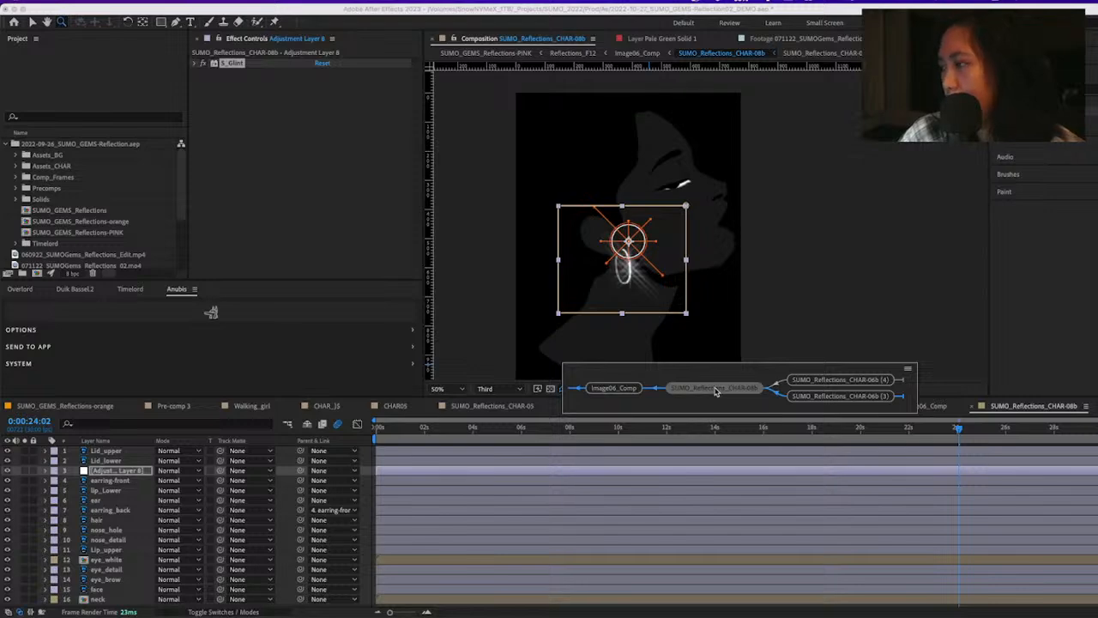
left_click(716, 388)
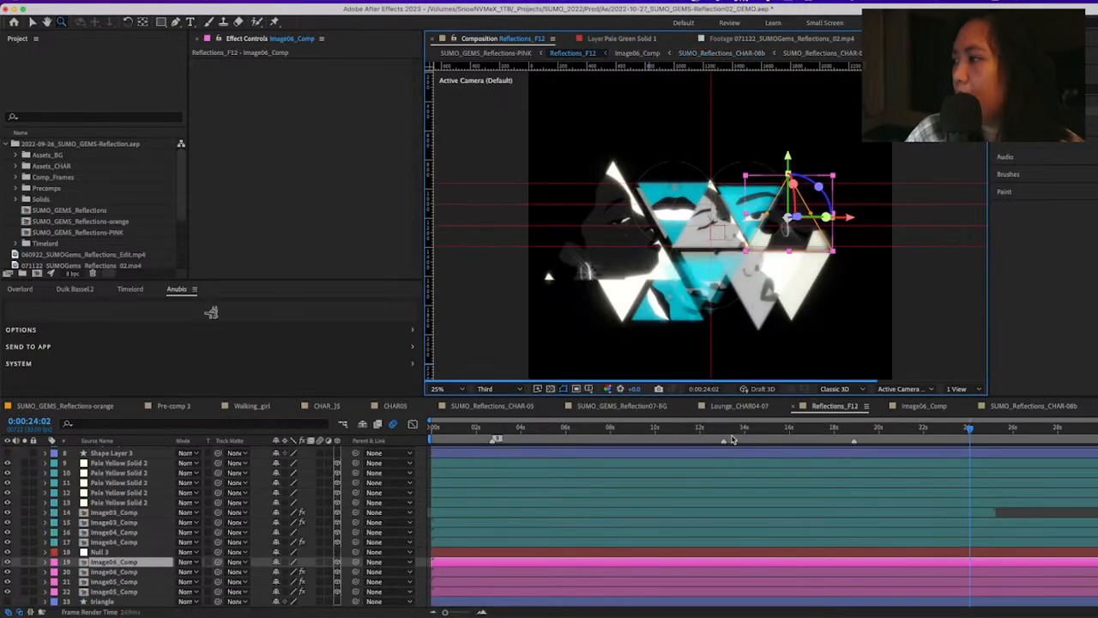
key("Tab")
left_click(732, 437)
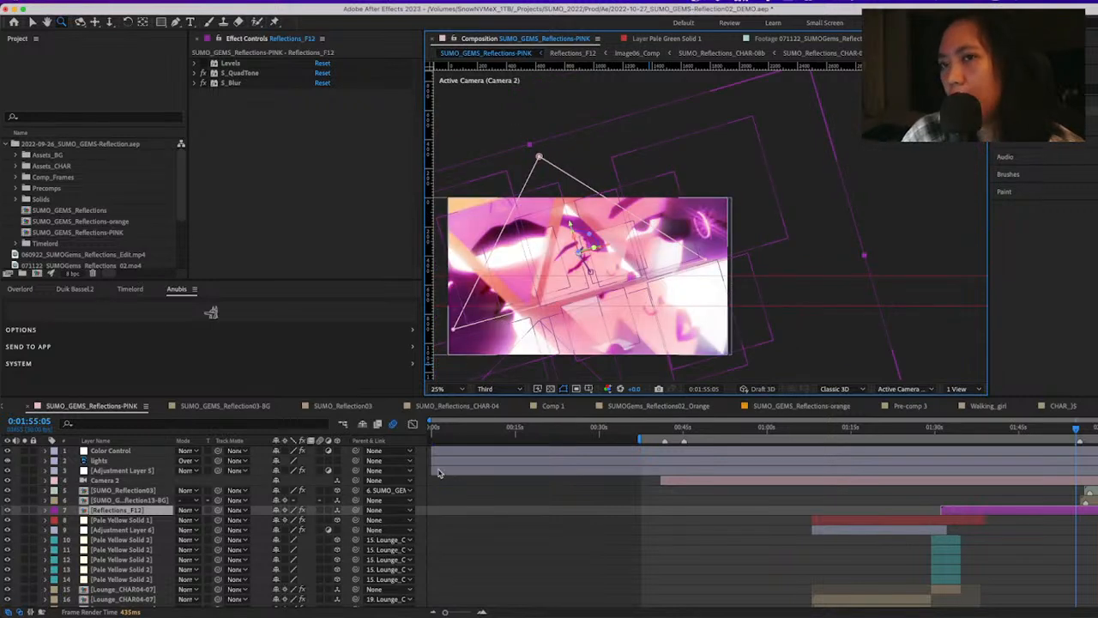
key("super+Tab")
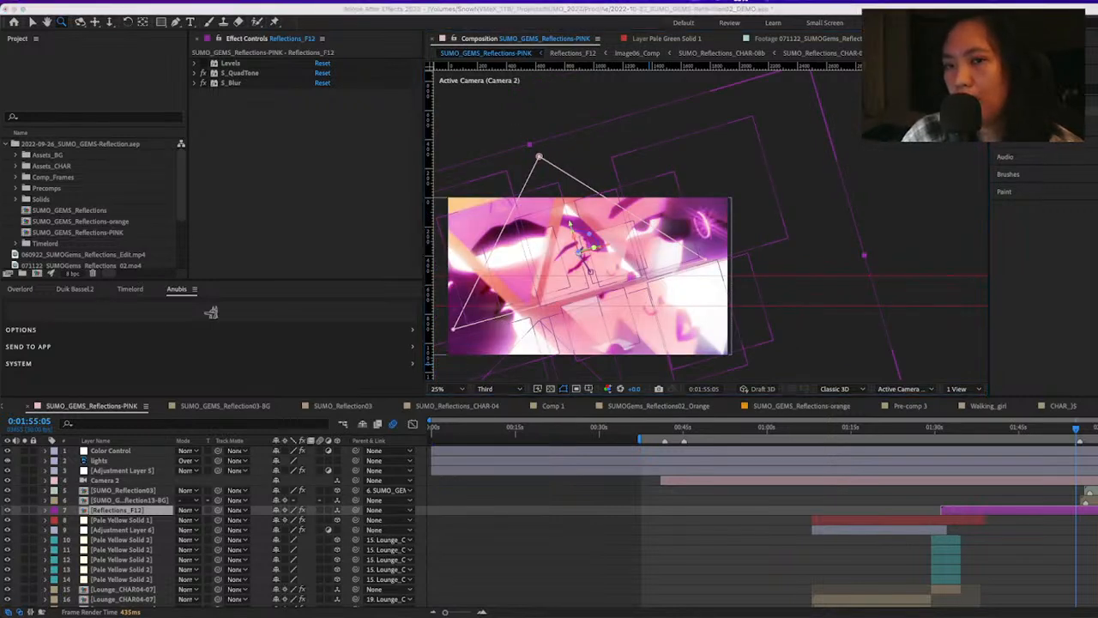
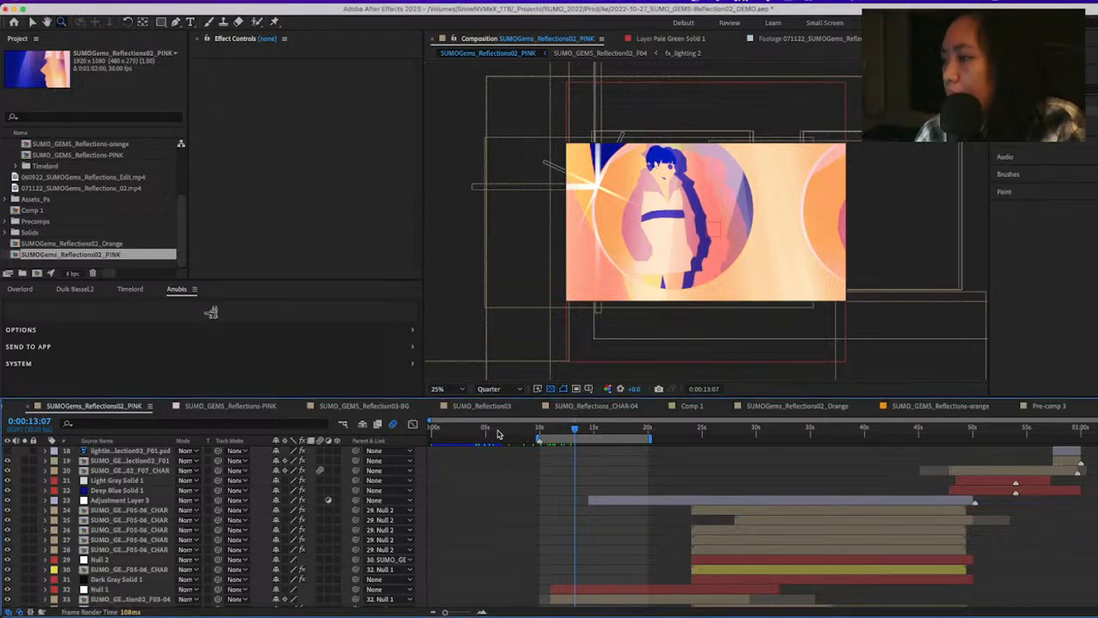
Preview the SUMOGems_Reflections02_PINK composition from its start and park the playhead at 0:00:10:00
left_click_drag(500, 434, 424, 441)
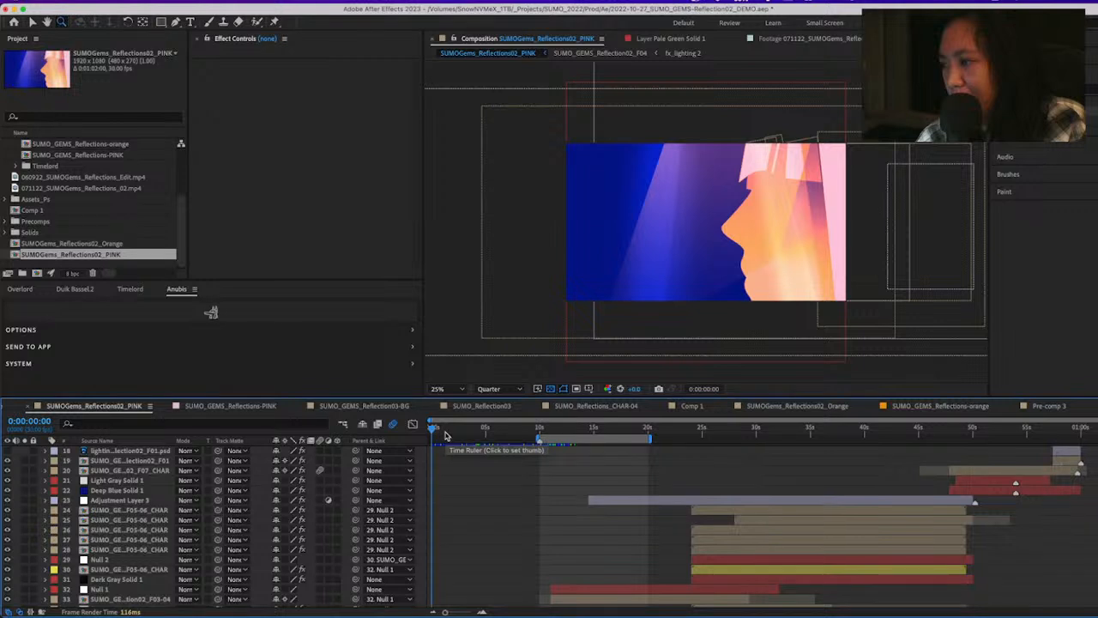
key("space")
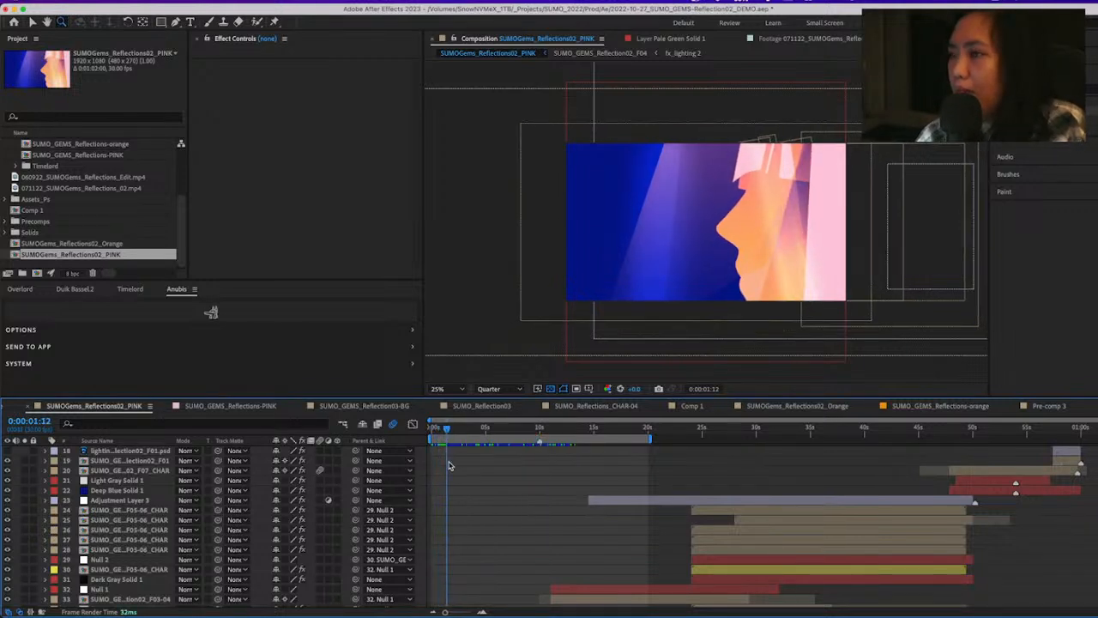
left_click_drag(448, 466, 545, 524)
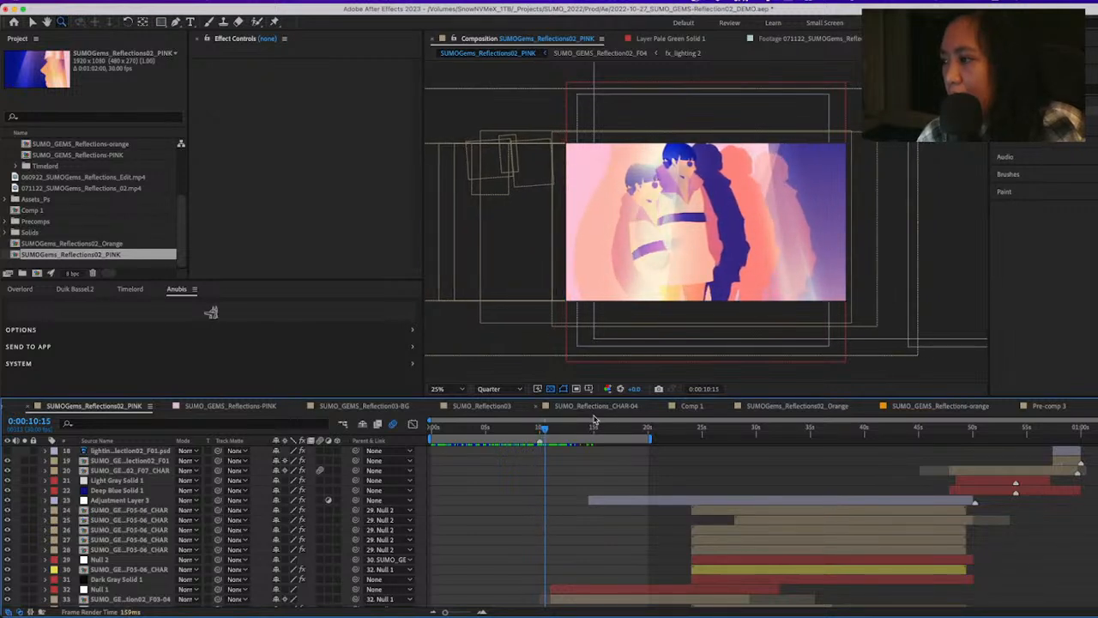
mouse_move(551, 436)
left_mouse_down()
mouse_move(581, 432)
mouse_move(627, 452)
mouse_move(520, 434)
mouse_move(539, 435)
left_mouse_up()
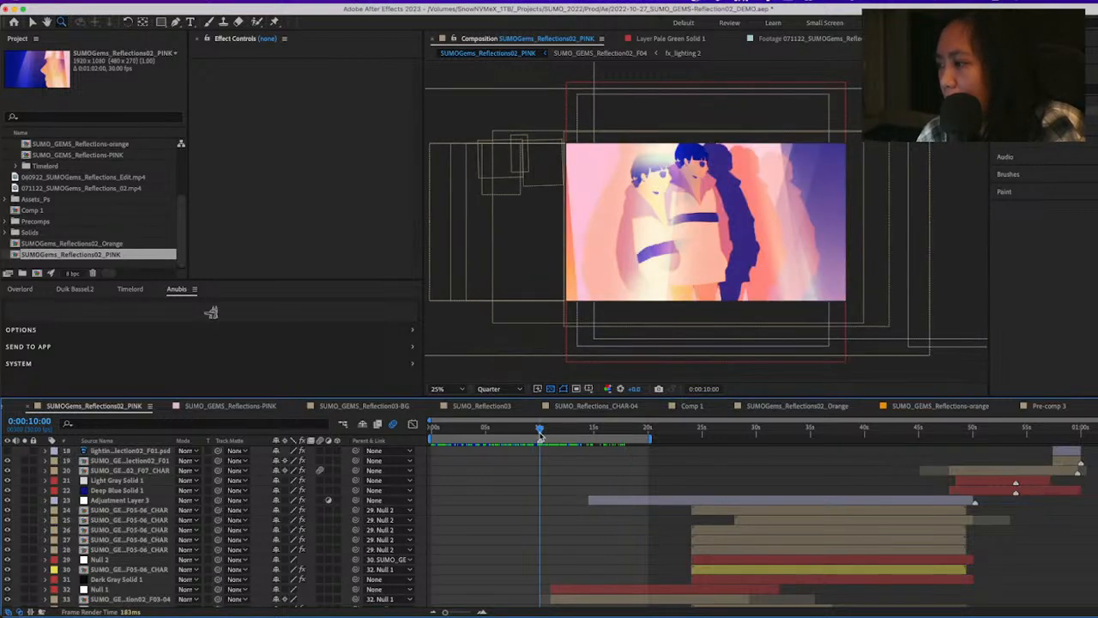
Select layer 38, SUMO_GEMS_Reflection02_F04, and toggle its visibility off and on to check what it contributes to the frame
scroll(686, 525, "down", 5)
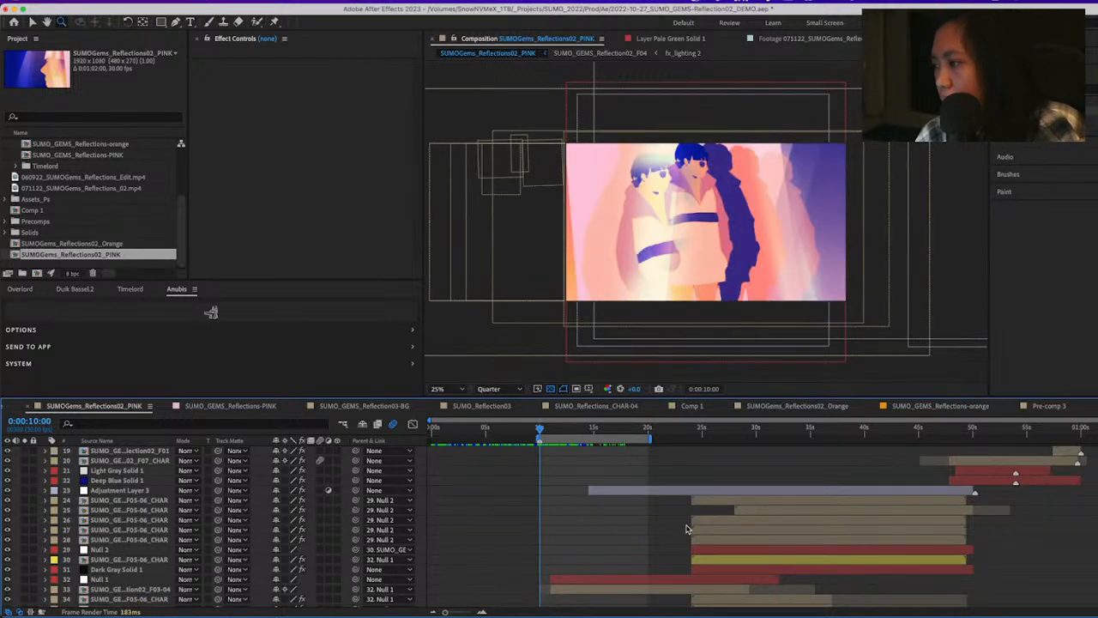
scroll(686, 525, "down", 3)
left_click(503, 572)
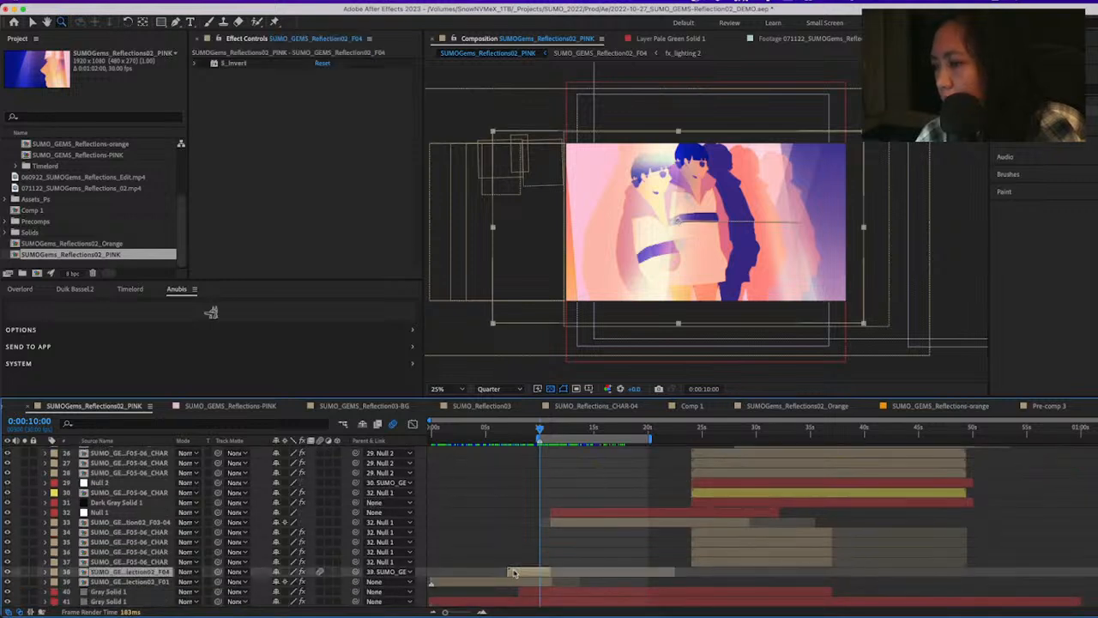
left_click(8, 572)
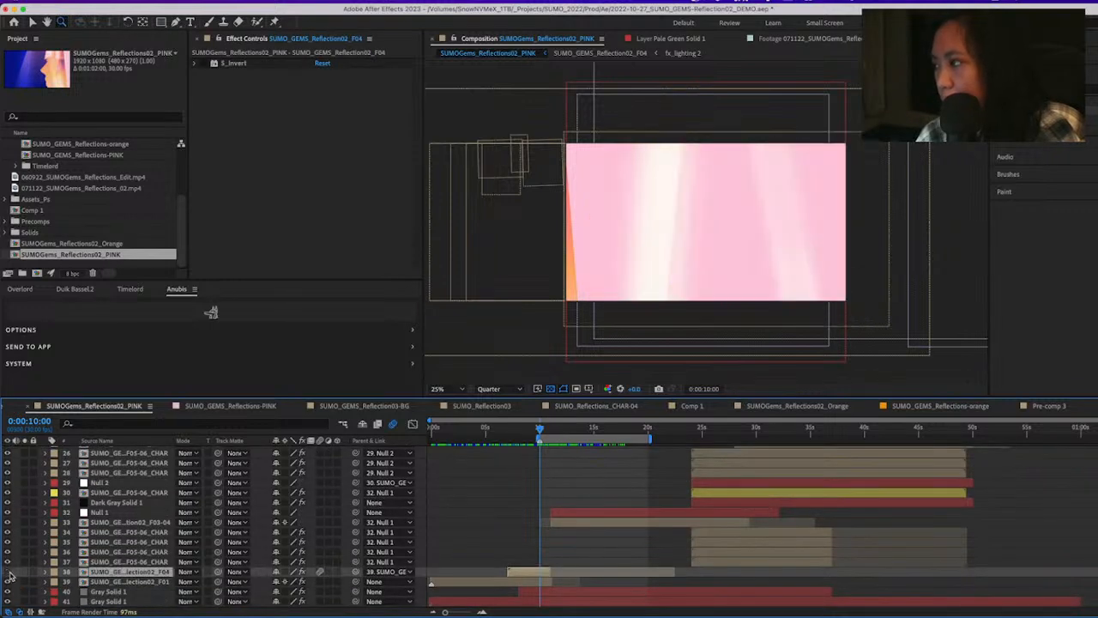
left_click(9, 573)
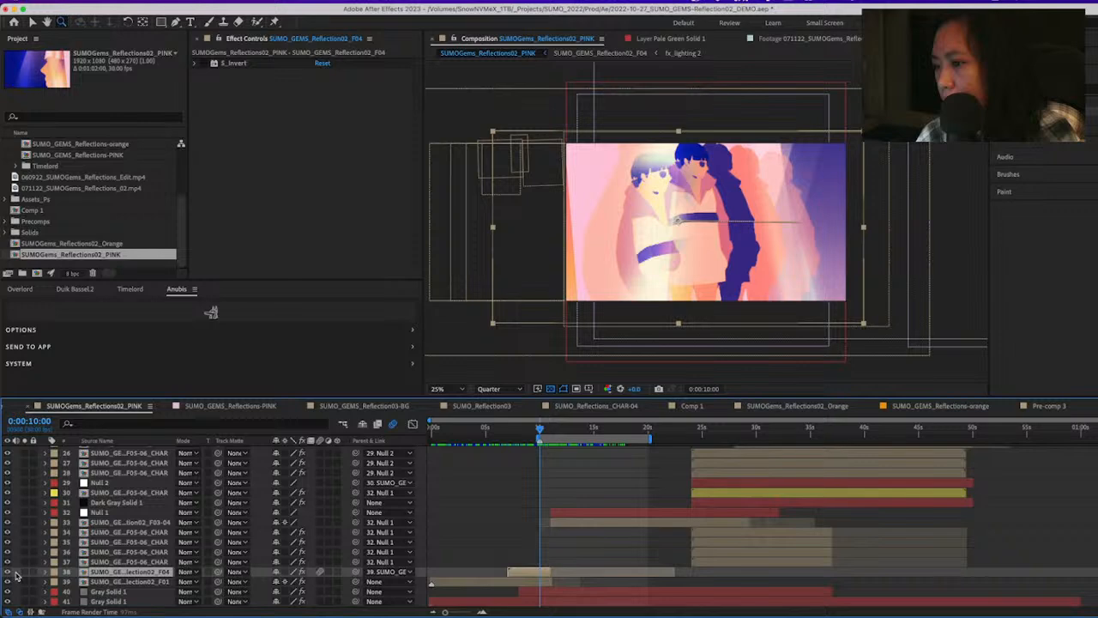
Open the SUMO_GEMS_Reflection02_F04 precomp from layer 38 and return to the SUMOGems_Reflections02_PINK composition
double_click(525, 574)
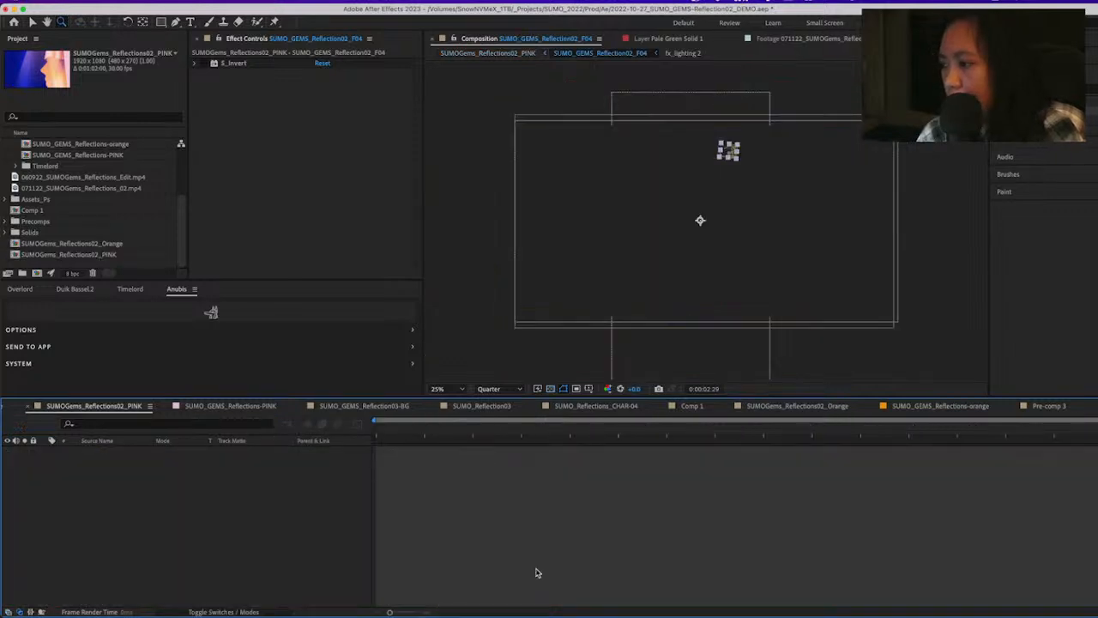
key("Tab")
key("Left")
key("Return")
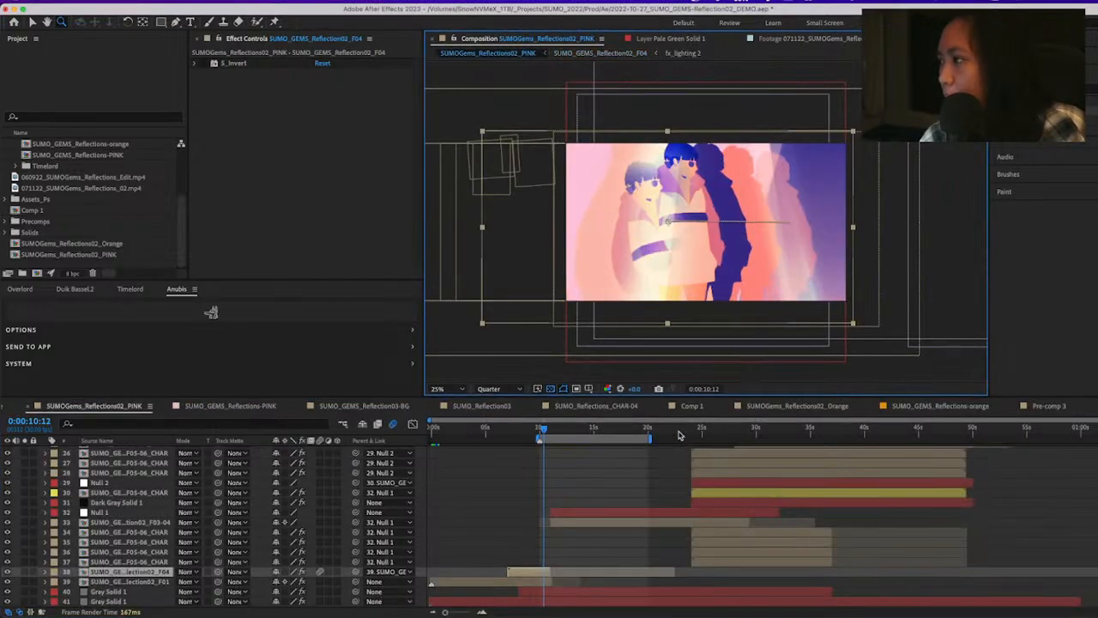
Toggle the visibility of layer 39, SUMO_GEMS_Reflection02_F01, at 0:00:07:26 and 0:00:09:20, and preview the transition from 0:00:10:00
left_click(533, 583)
left_click_drag(539, 435, 514, 431)
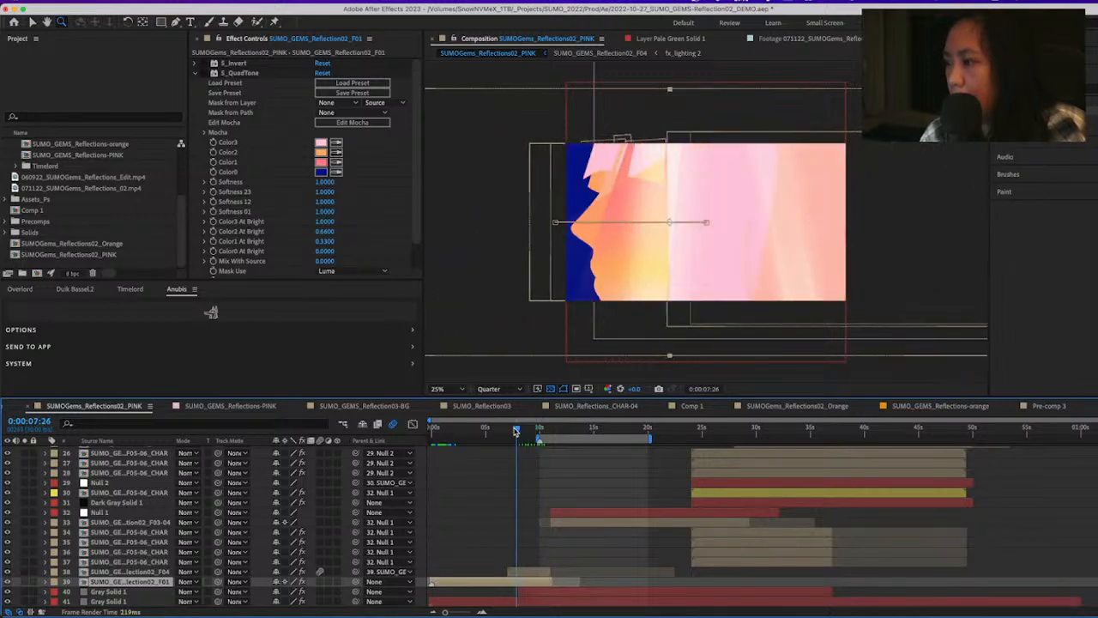
left_click(8, 583)
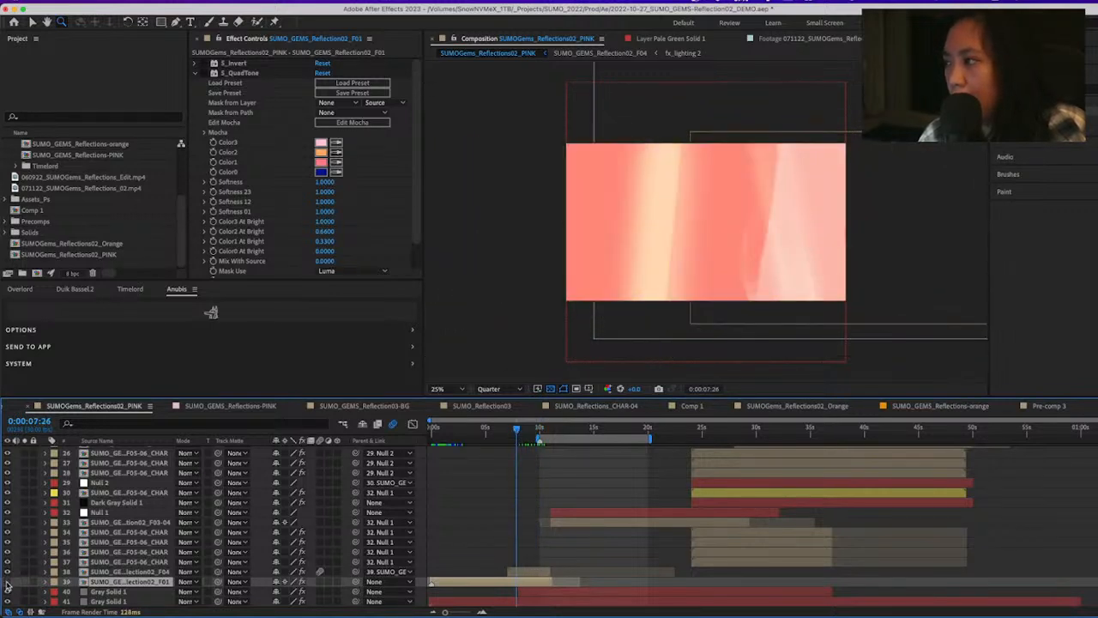
left_click(8, 582)
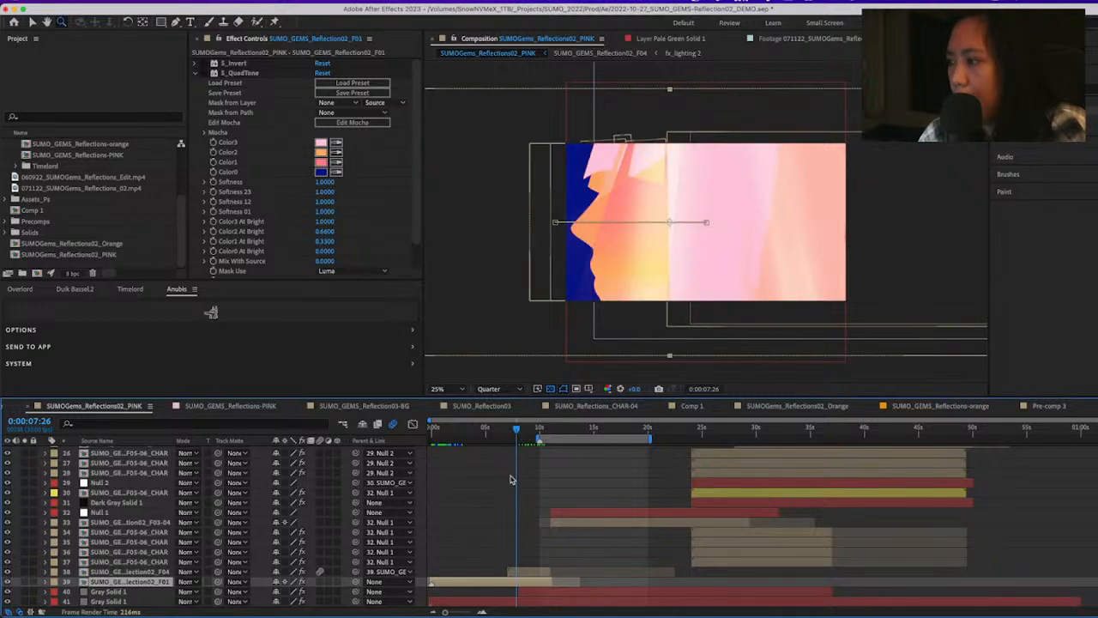
left_click_drag(527, 431, 538, 430)
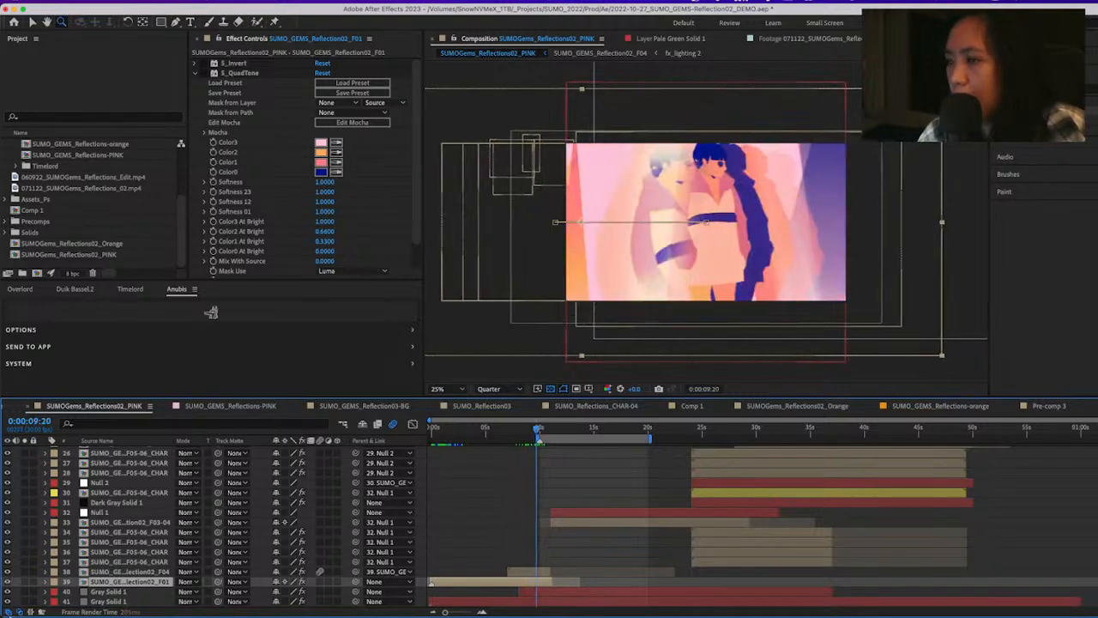
left_click(8, 583)
left_click(7, 583)
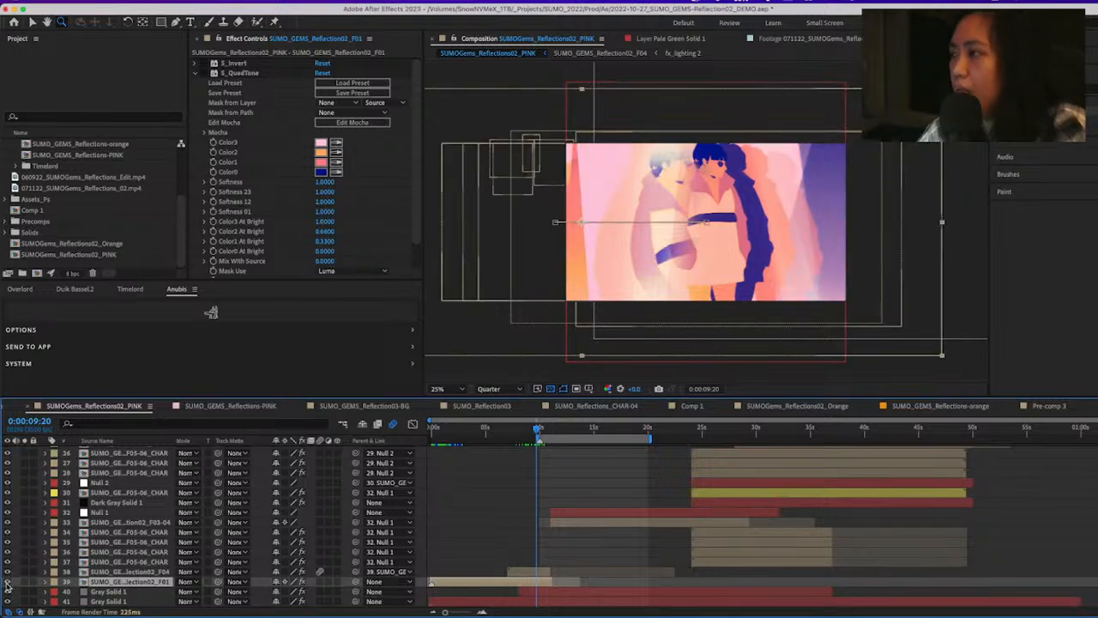
left_click_drag(537, 430, 539, 429)
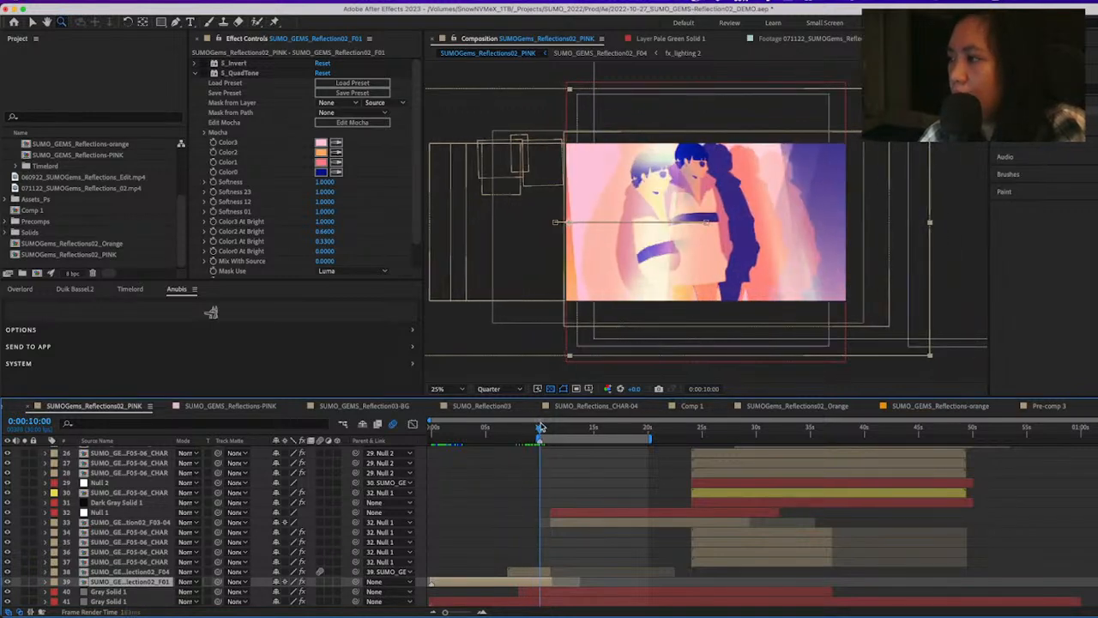
key("space")
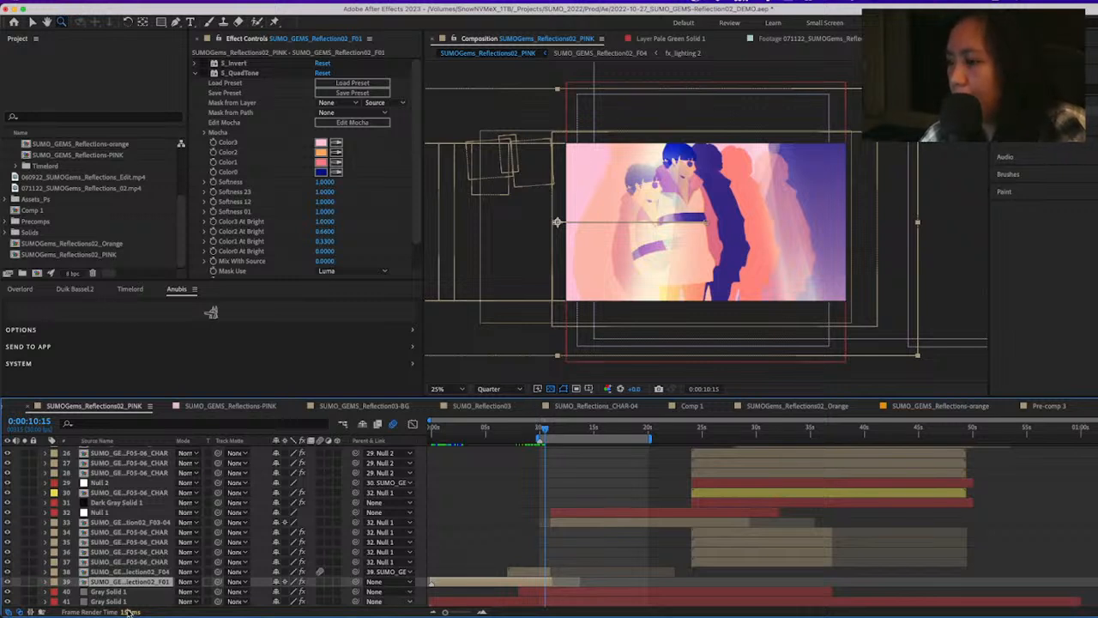
Solo layer 38, SUMO_GEMS_Reflection02_F04, and step through the frames at the end of its clip to 0:00:10:29
left_click(544, 572)
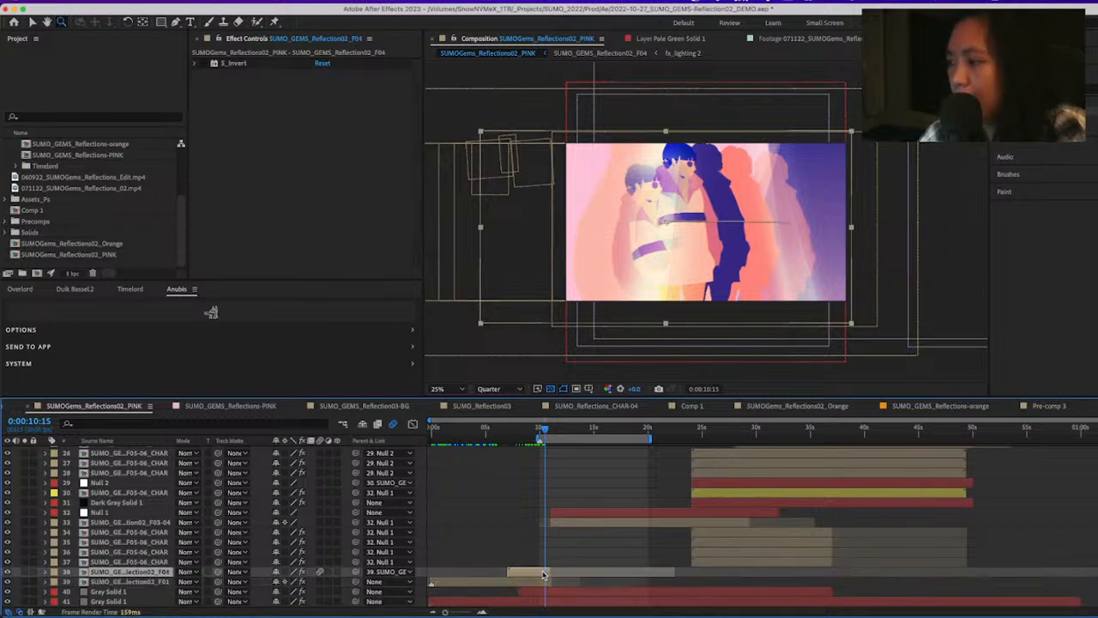
left_click(25, 572)
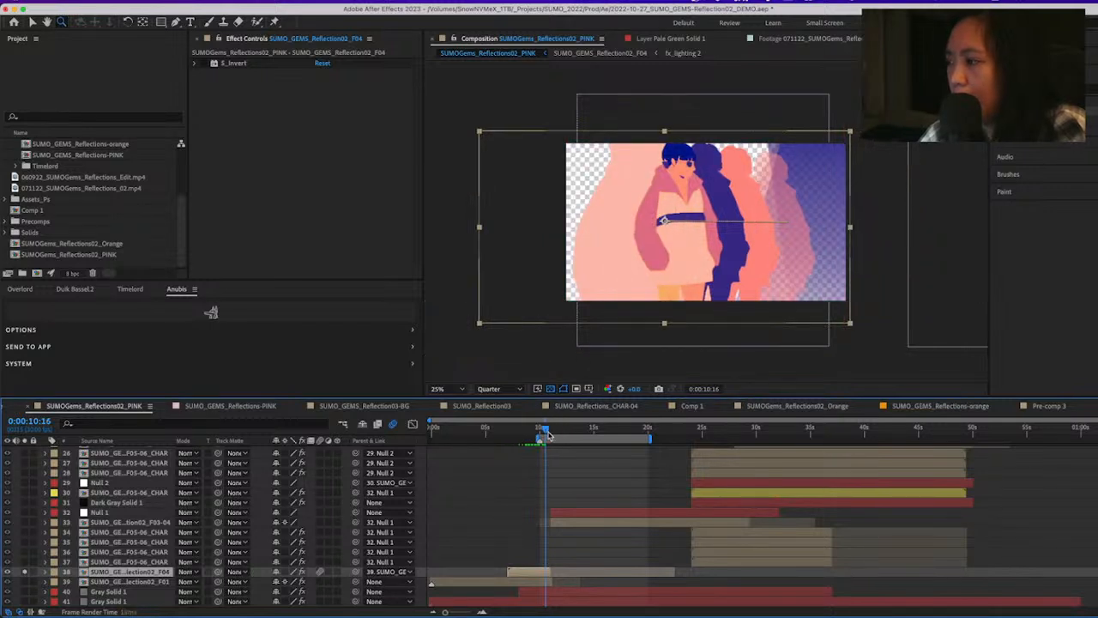
left_click_drag(547, 435, 554, 436)
key("Page_Up")
key("Page_Up")
key("Page_Up")
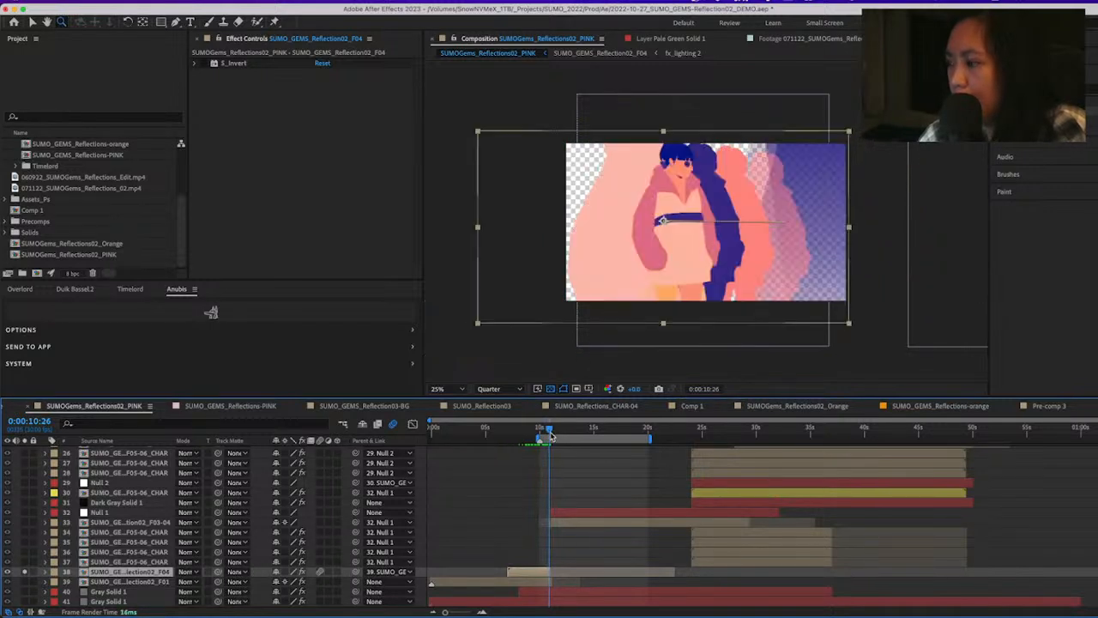
key("Page_Down")
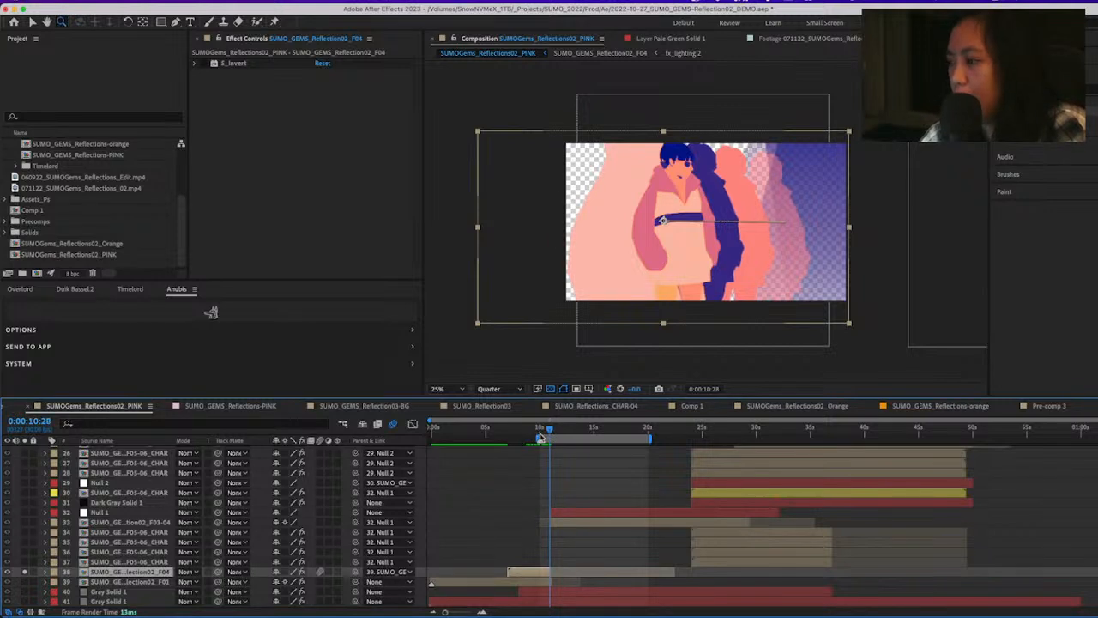
key("Page_Down")
key("Page_Down")
key("Page_Up")
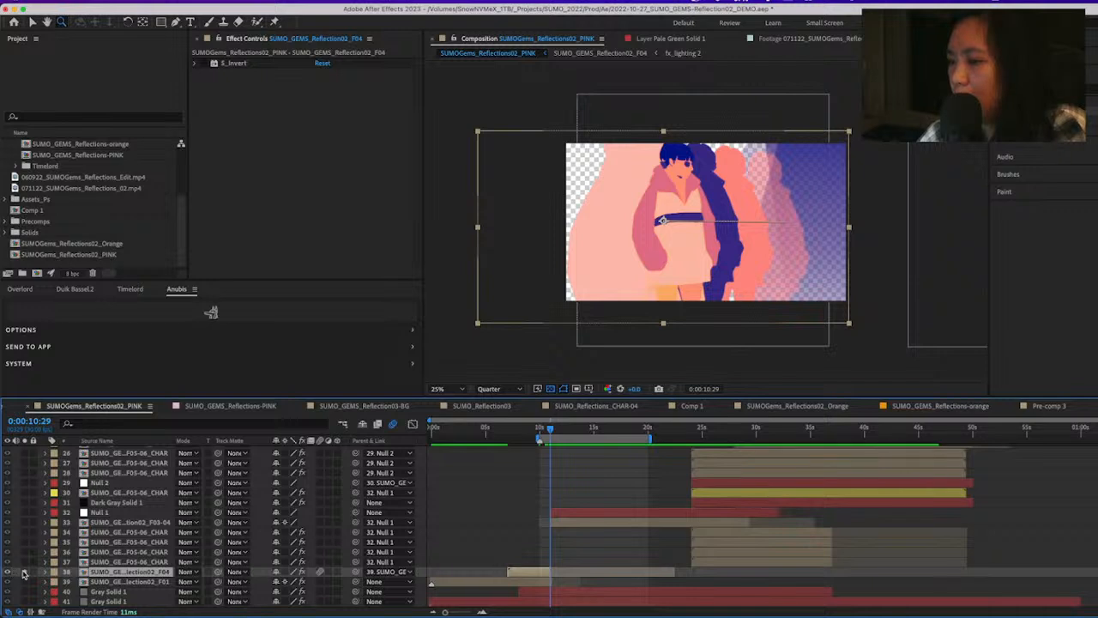
Select the track-matted Reflection02_F04 copy on layer 16 and check it at 0:00:11:00 by toggling its visibility and solo
scroll(562, 526, "up", 6)
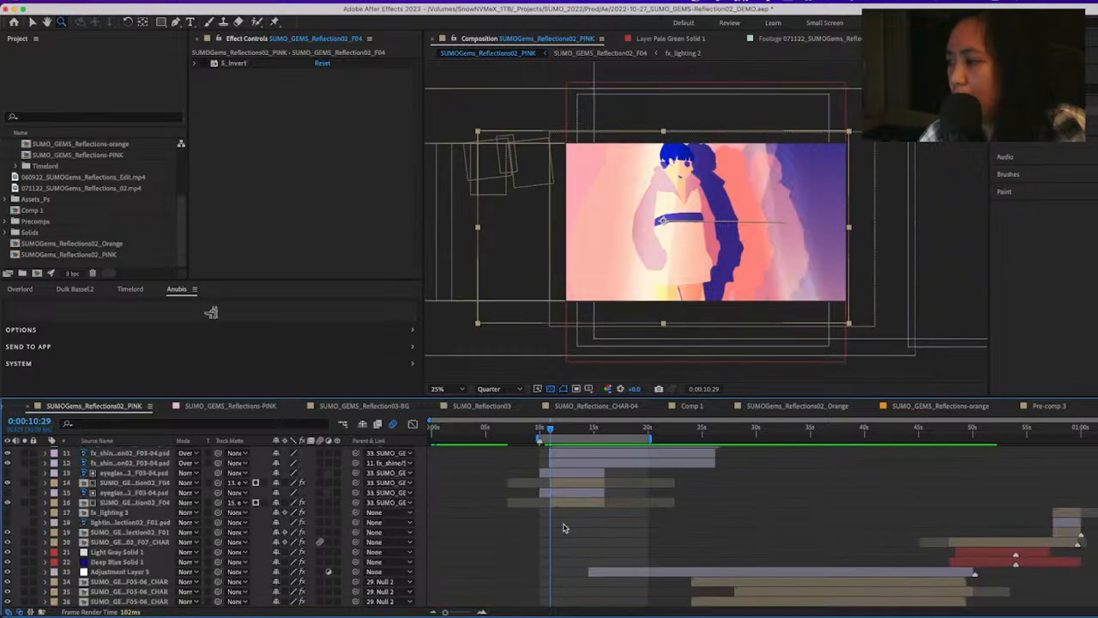
left_click(563, 524)
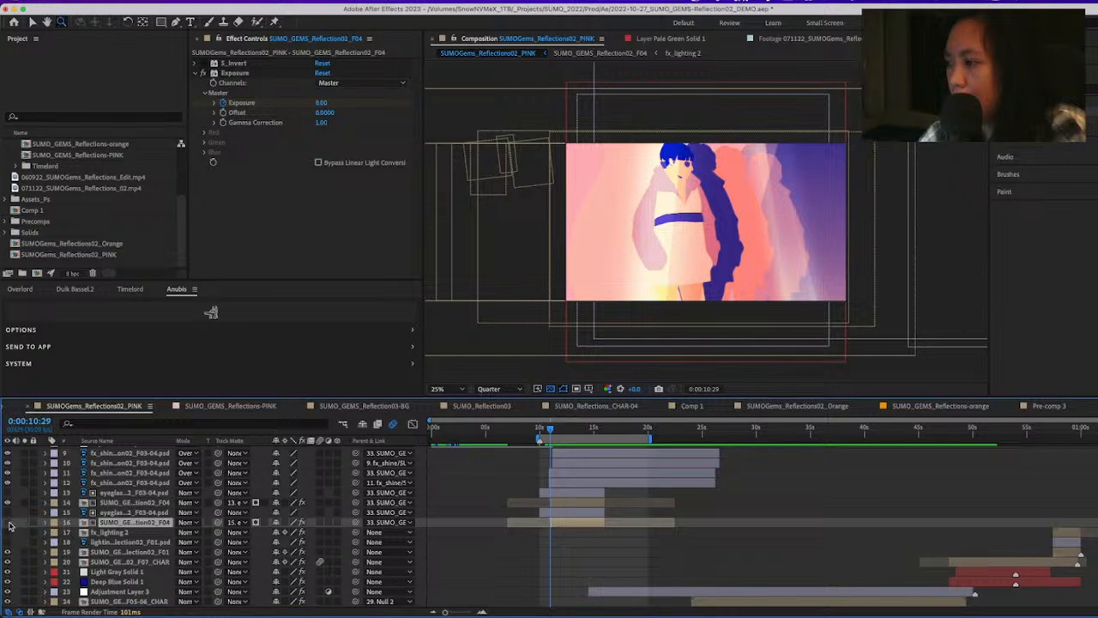
key("Page_Down")
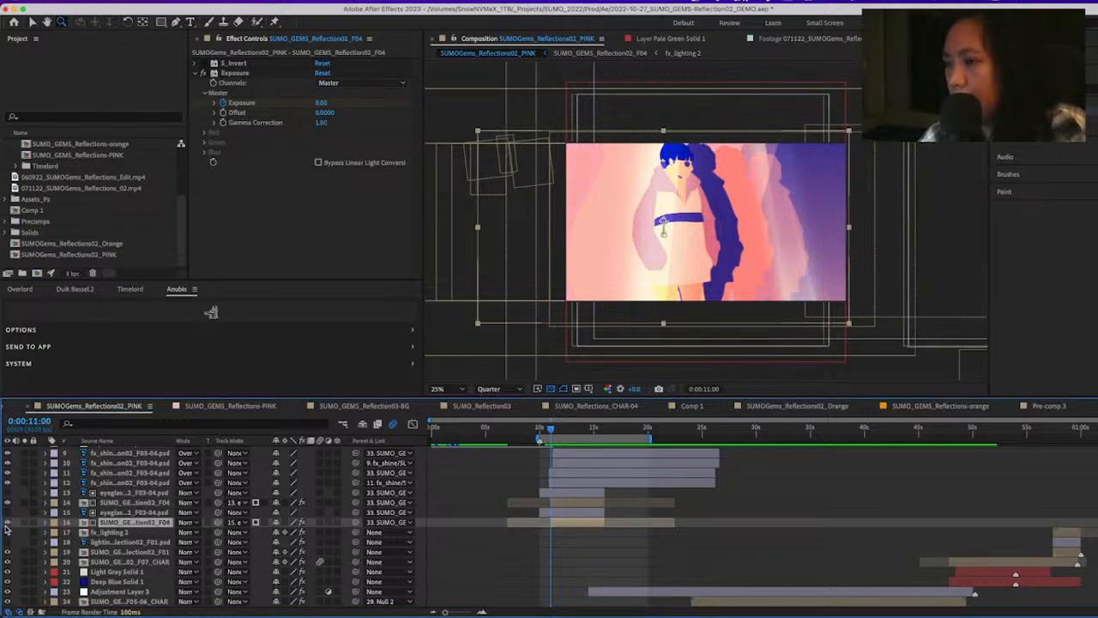
left_click(9, 524)
left_click(9, 524)
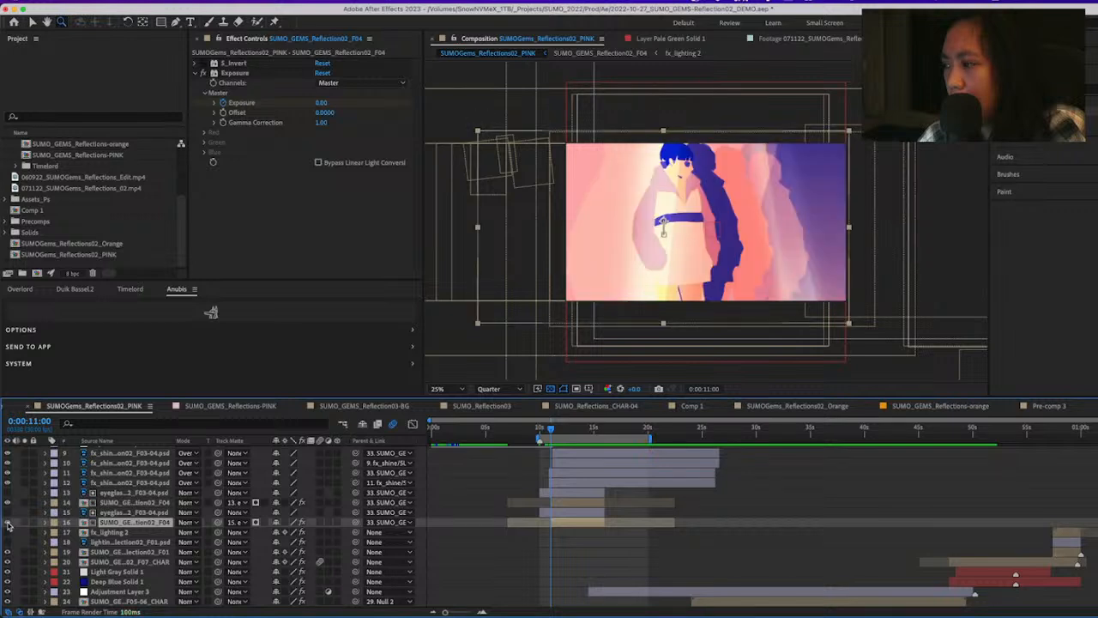
left_click(25, 522)
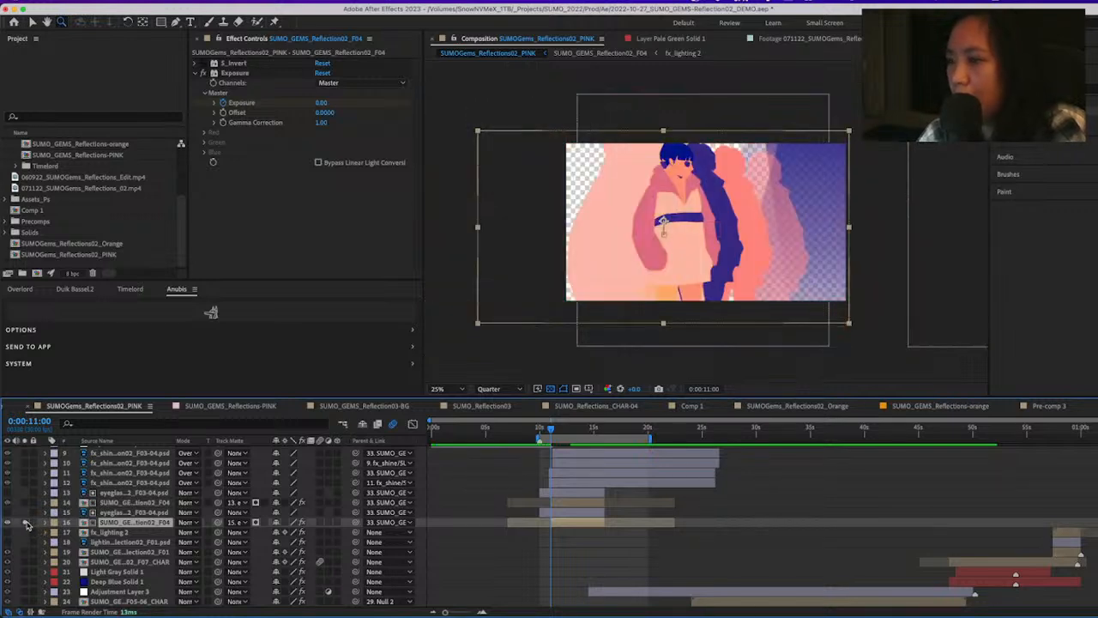
left_click(24, 523)
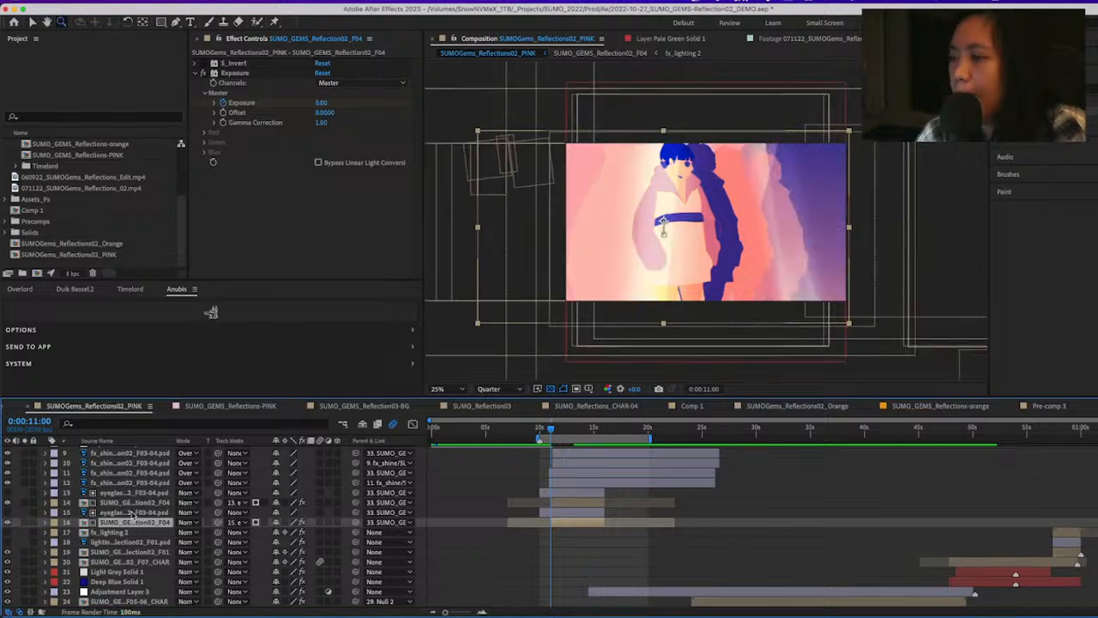
Reveal the keyframes on the eyeglass_R2 matte in layer 15 and select its Mask Expansion keyframes in a magnified timeline
left_click(133, 512)
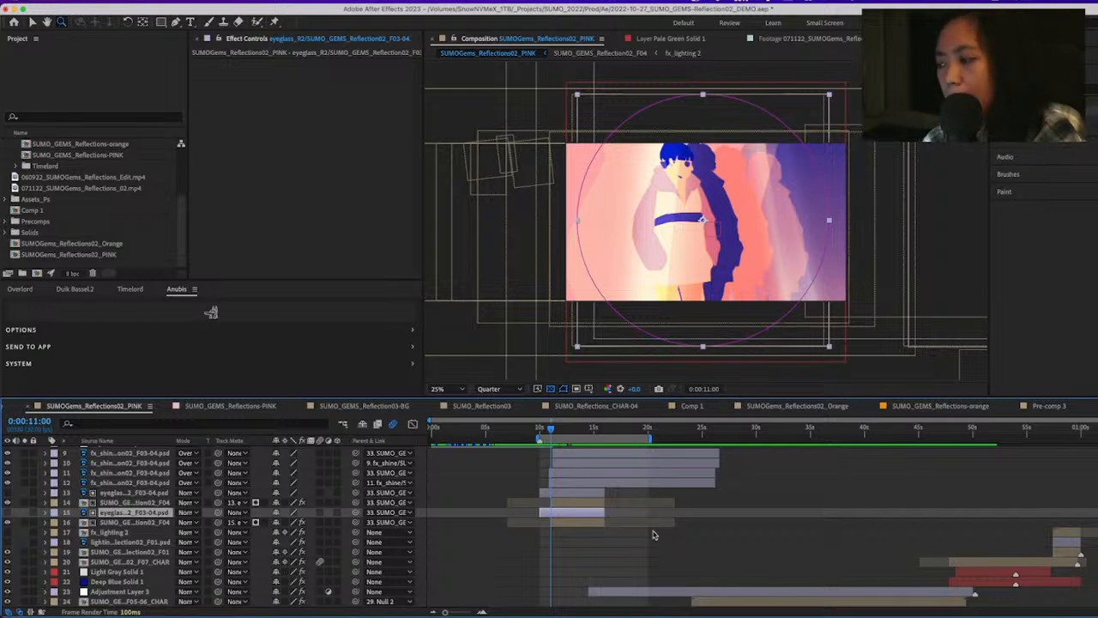
key("u")
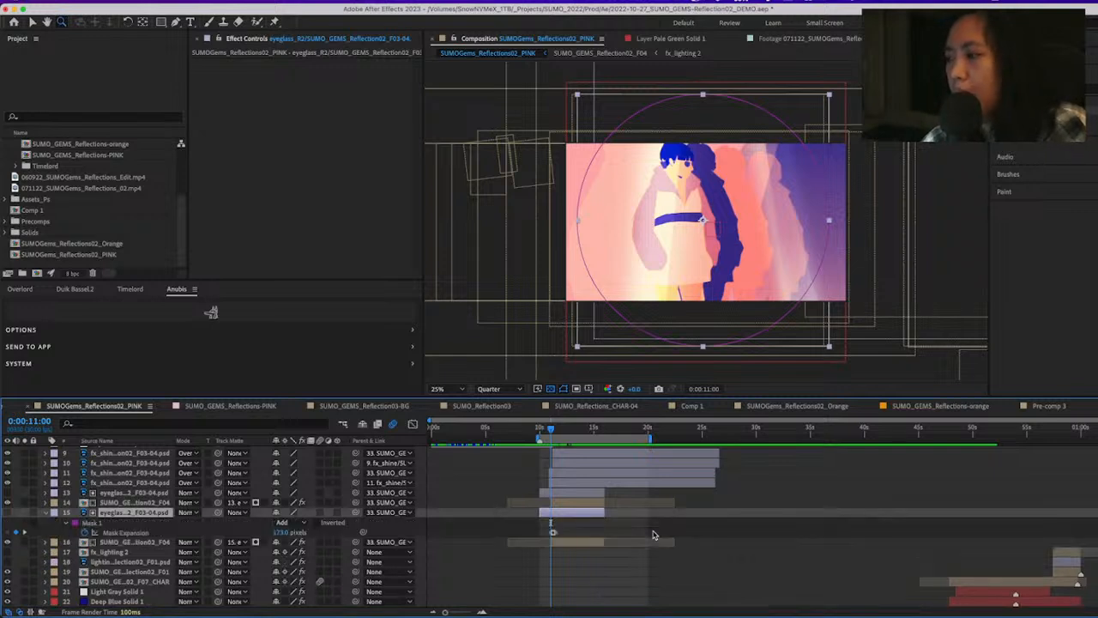
left_click(146, 532)
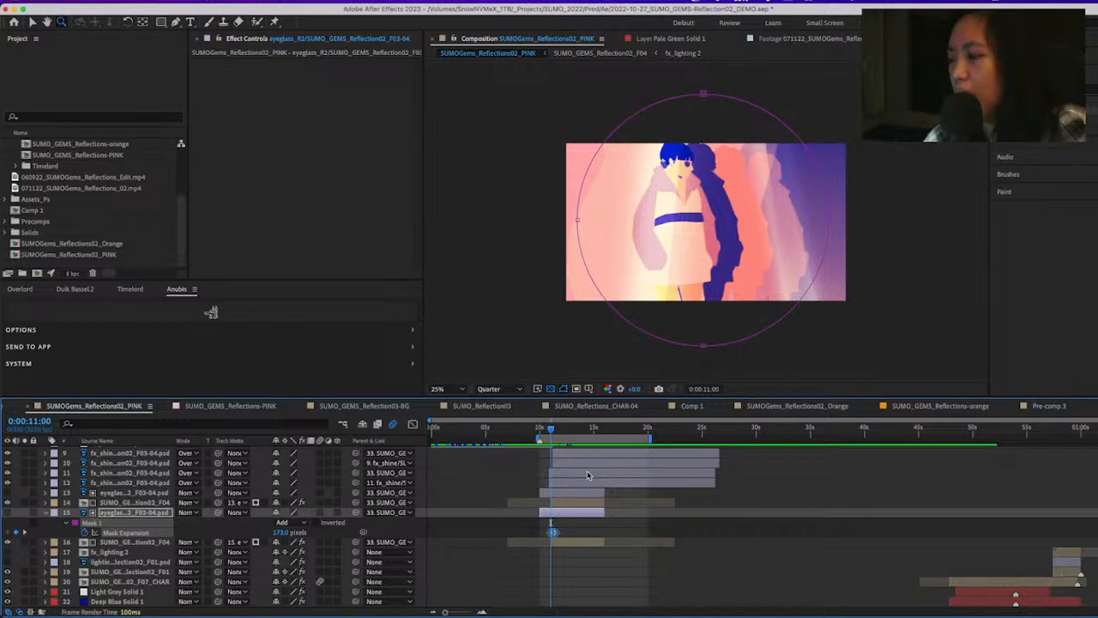
key("equal")
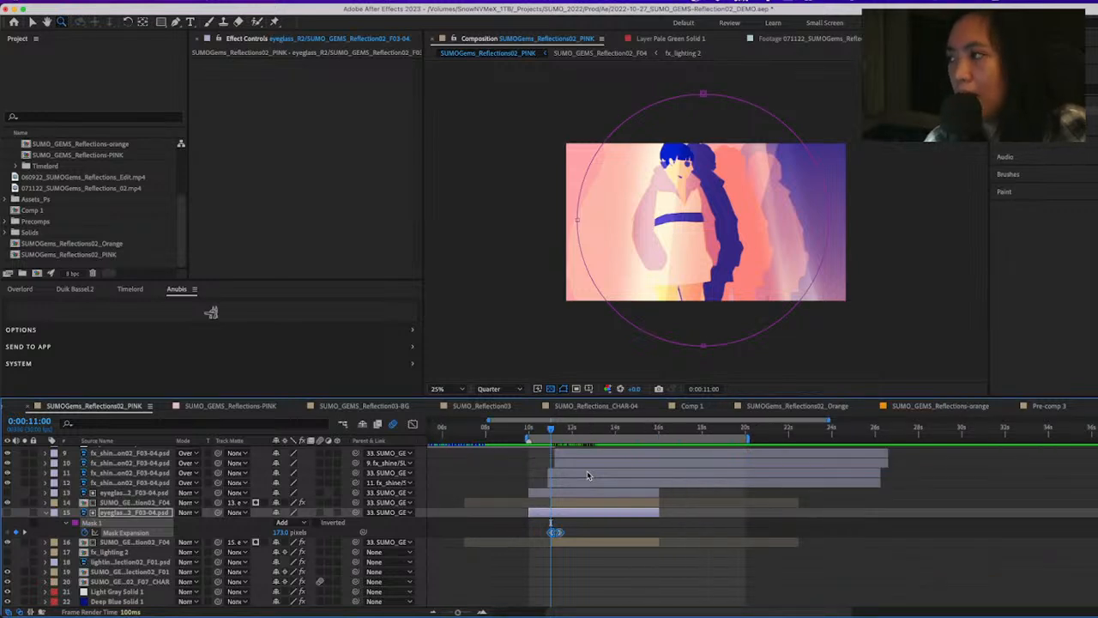
left_click(597, 533)
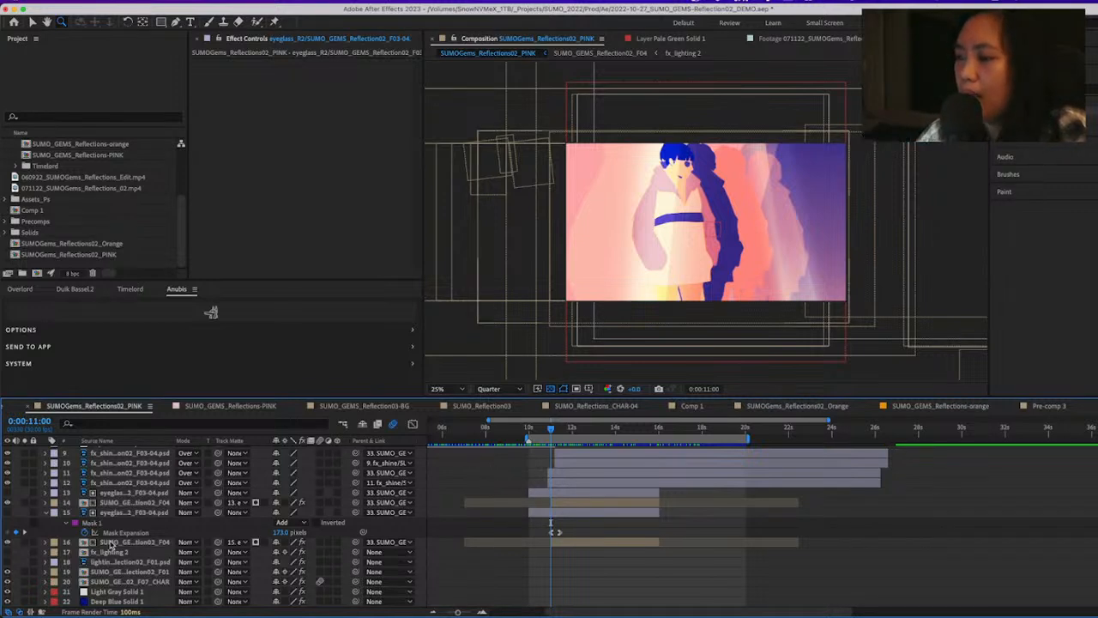
left_click(189, 512)
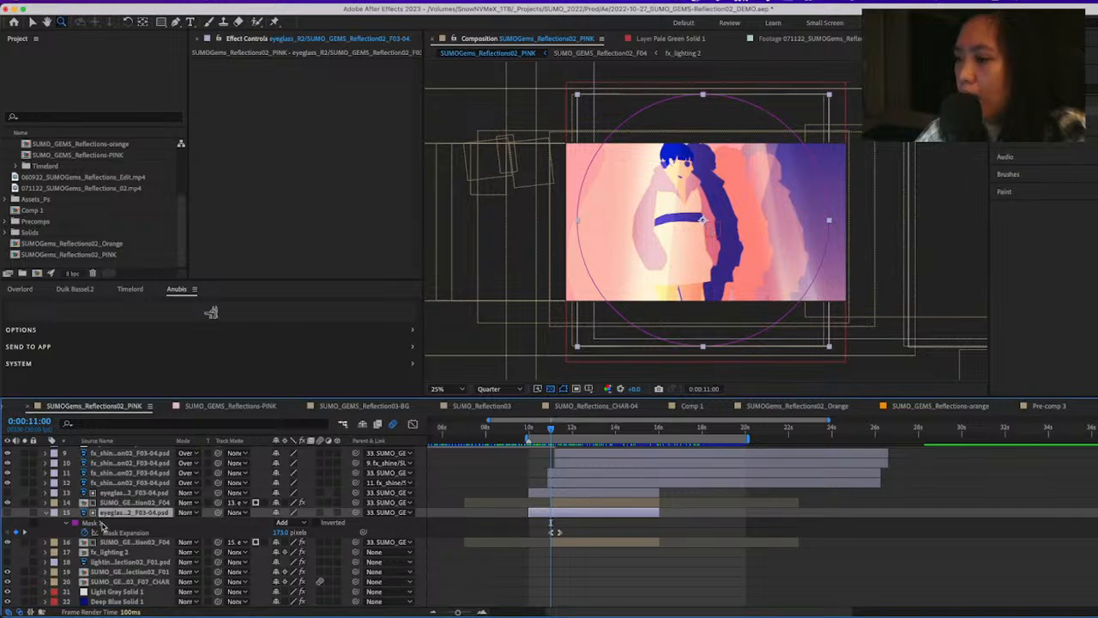
left_click(128, 533)
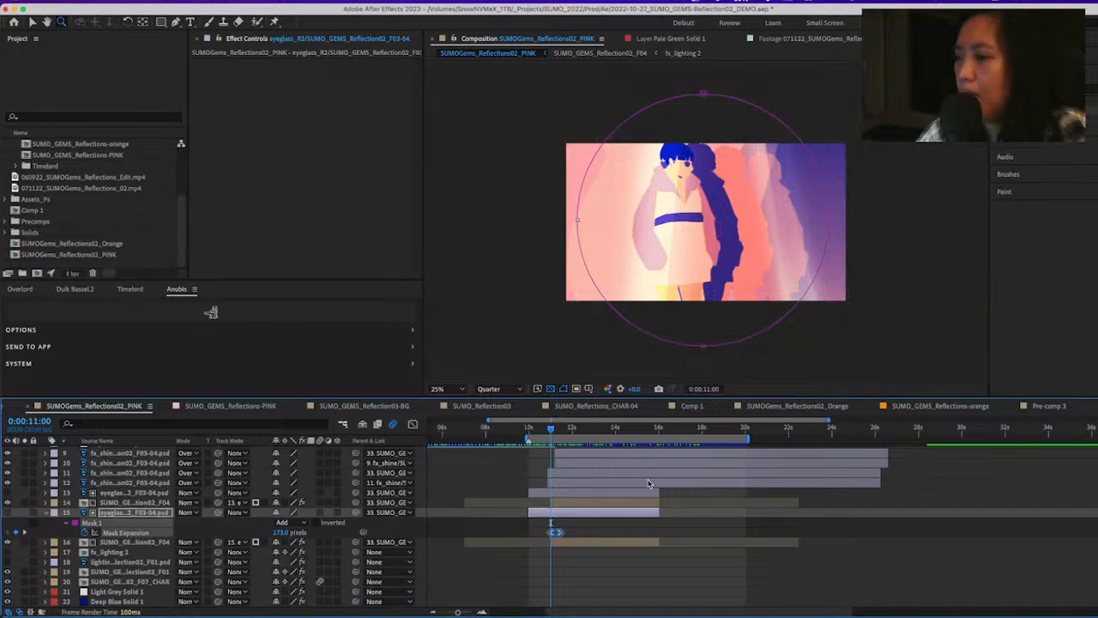
Examine the eyeglass_R2 matte on layer 15 at 0:00:11:13, where its Mask Expansion animation ends
left_click(596, 524)
left_click_drag(553, 434, 565, 436)
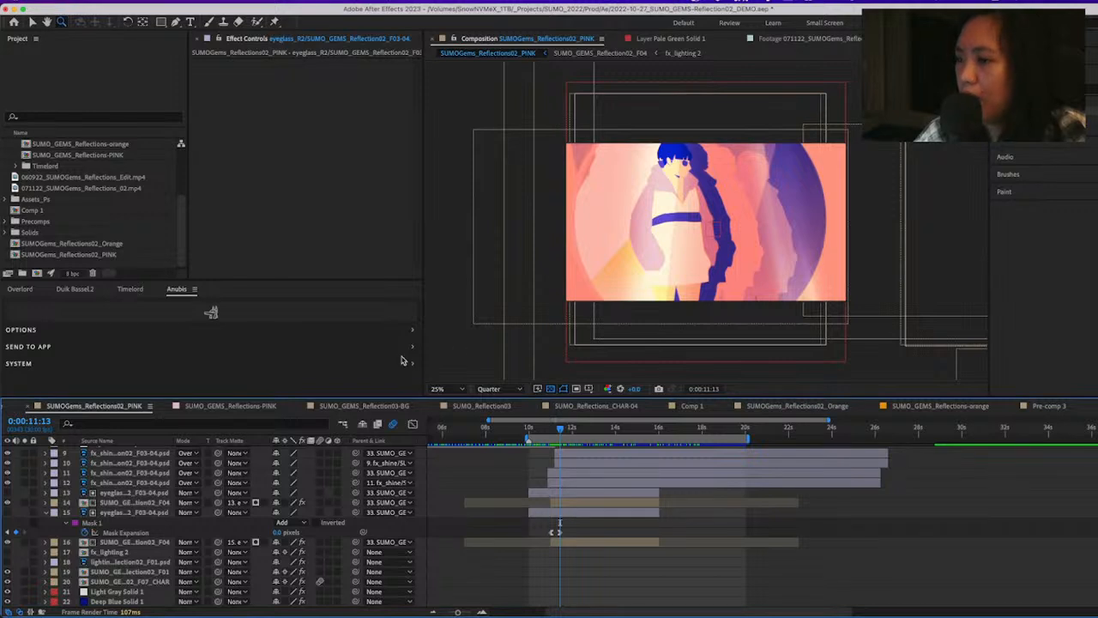
left_click(604, 513)
scroll(579, 581, "down", 2)
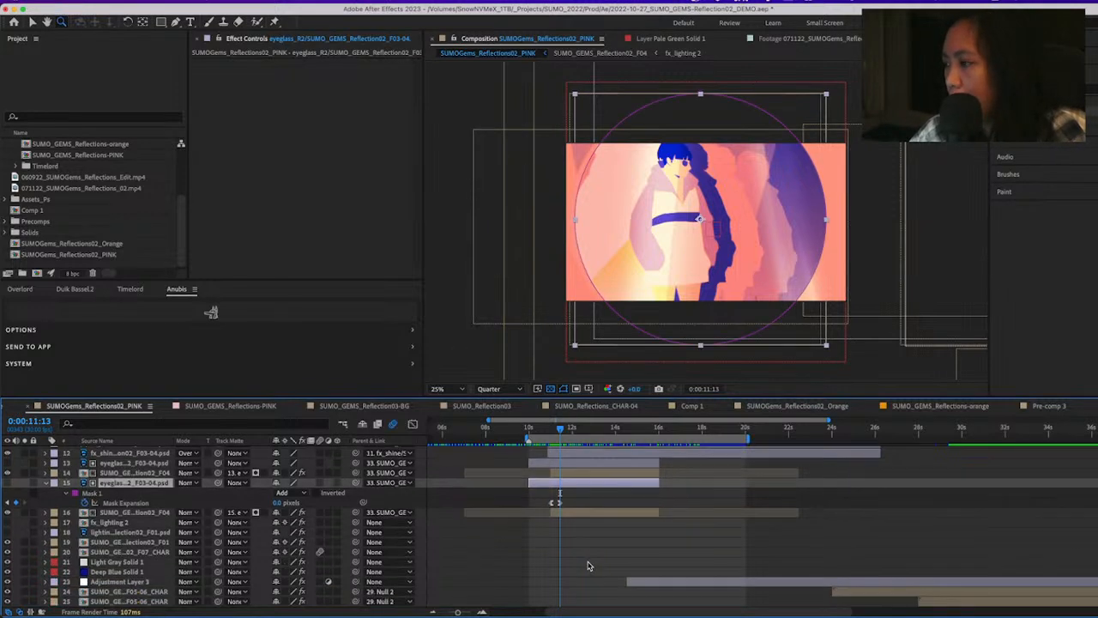
Select layer 33, SUMO_GEMS_Reflection02_F03-04, and reveal its Opacity keyframes
scroll(587, 578, "up", 4)
scroll(591, 577, "down", 5)
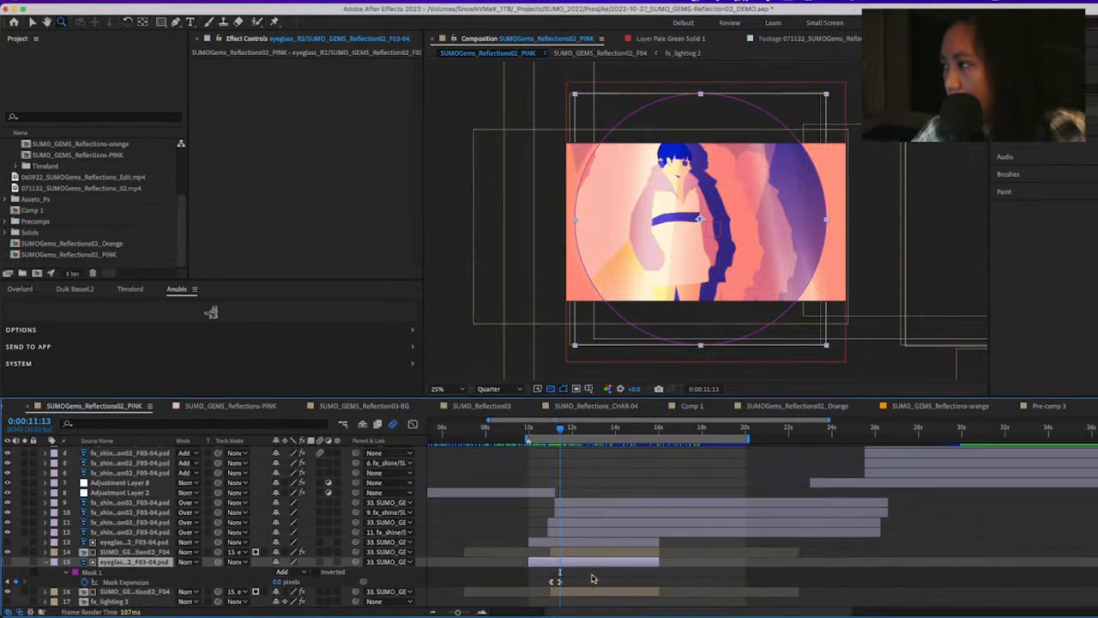
scroll(592, 582, "down", 1)
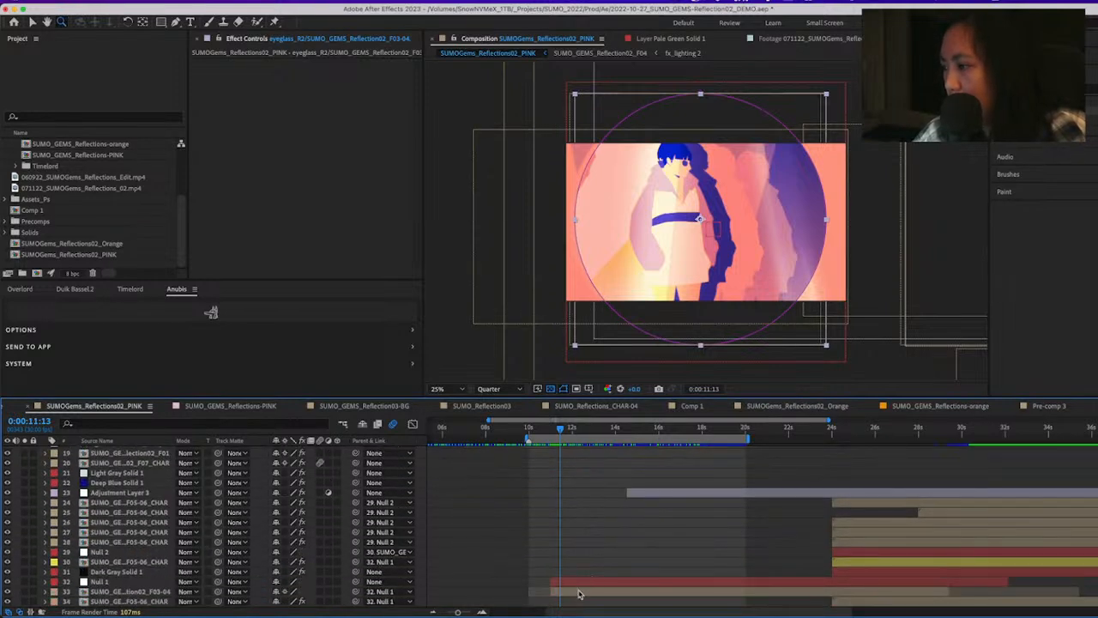
left_click(581, 593)
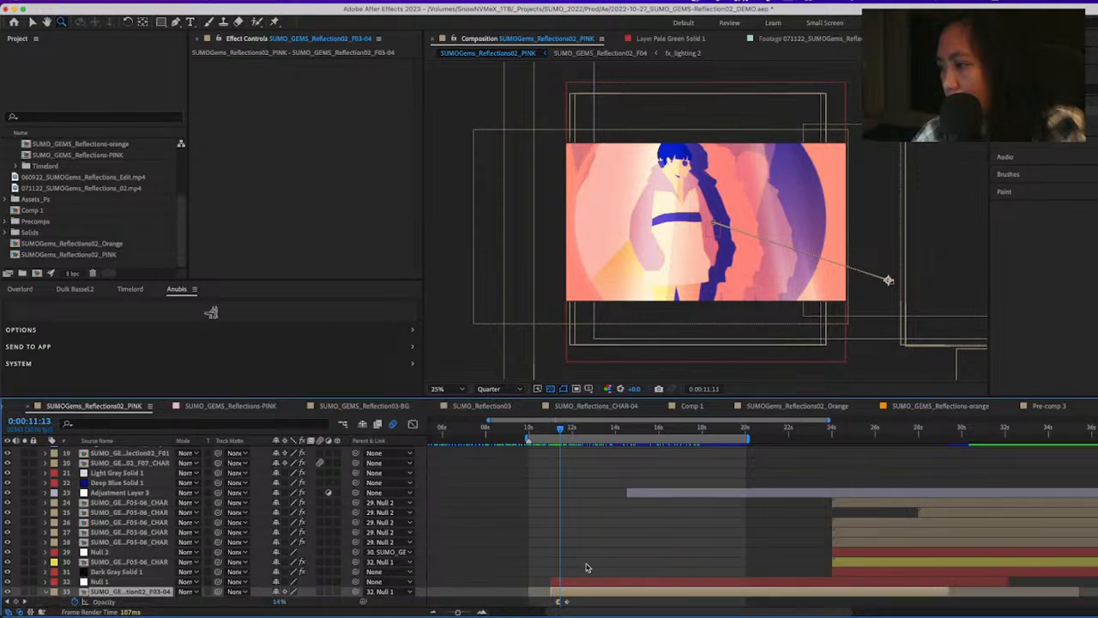
key("t")
Try to shift the Opacity keyframes of layer 33 earlier so the fade-in finishes at 0:00:11:13
left_click_drag(569, 583, 562, 588)
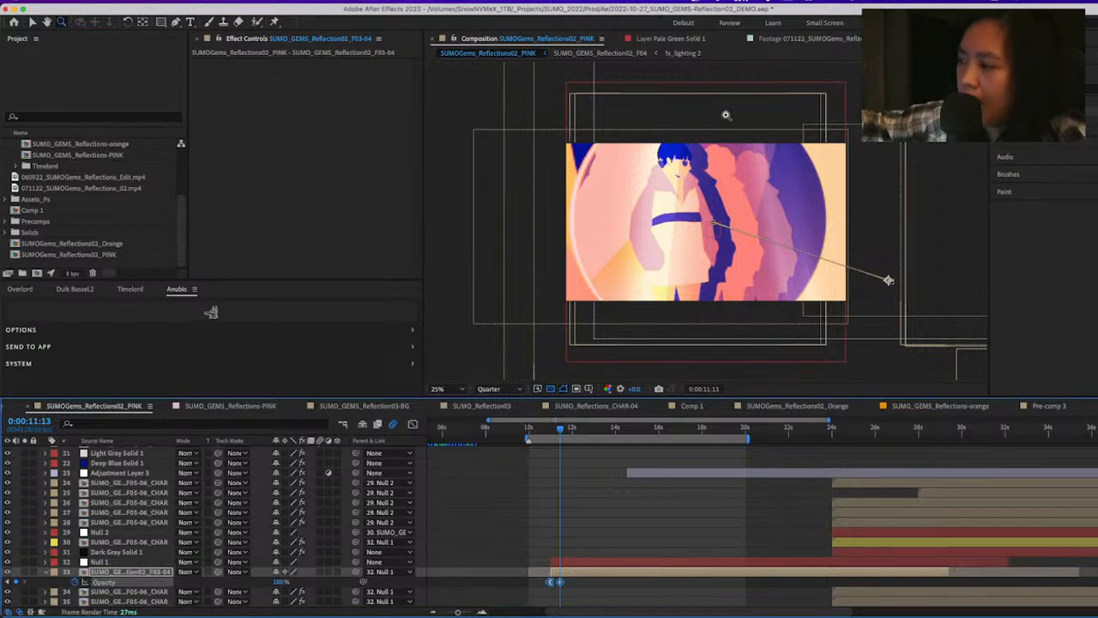
key("alt+shift+Right")
left_click(573, 508)
Solo the eyeglass_R2 matte on layer 15 to inspect its circular shape around 0:00:11:13, and turn the solo off
scroll(590, 491, "up", 6)
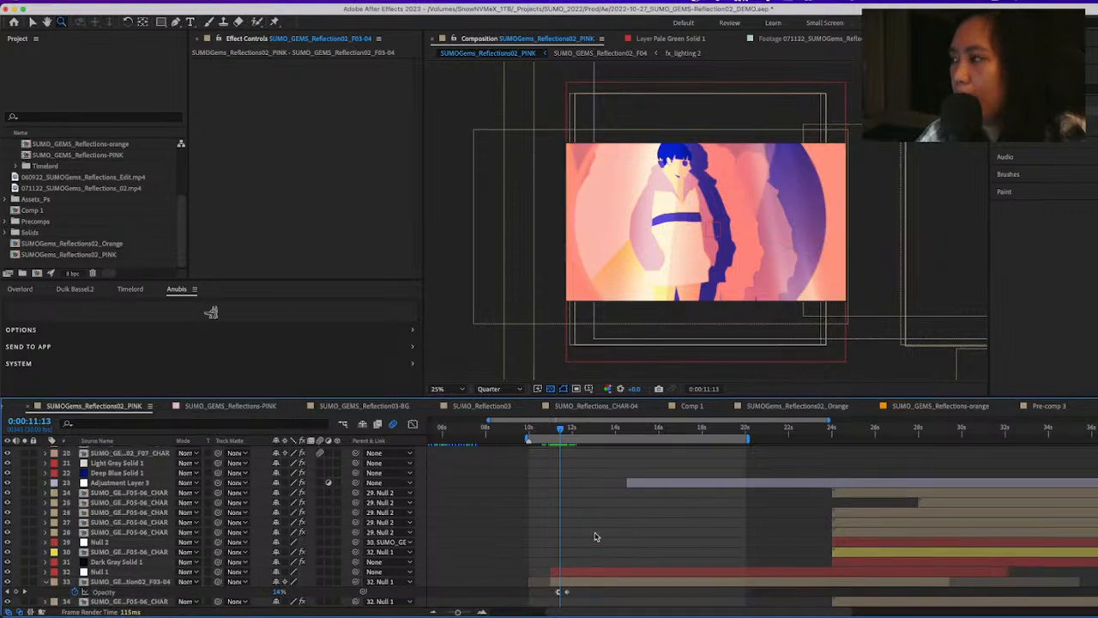
left_click(559, 534)
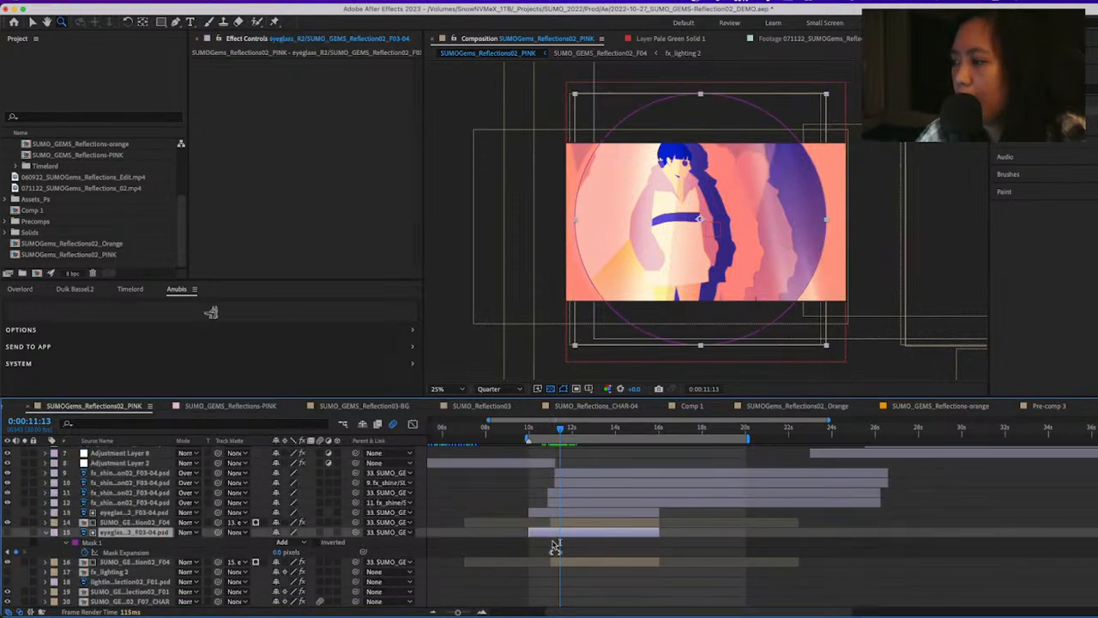
left_click(24, 532)
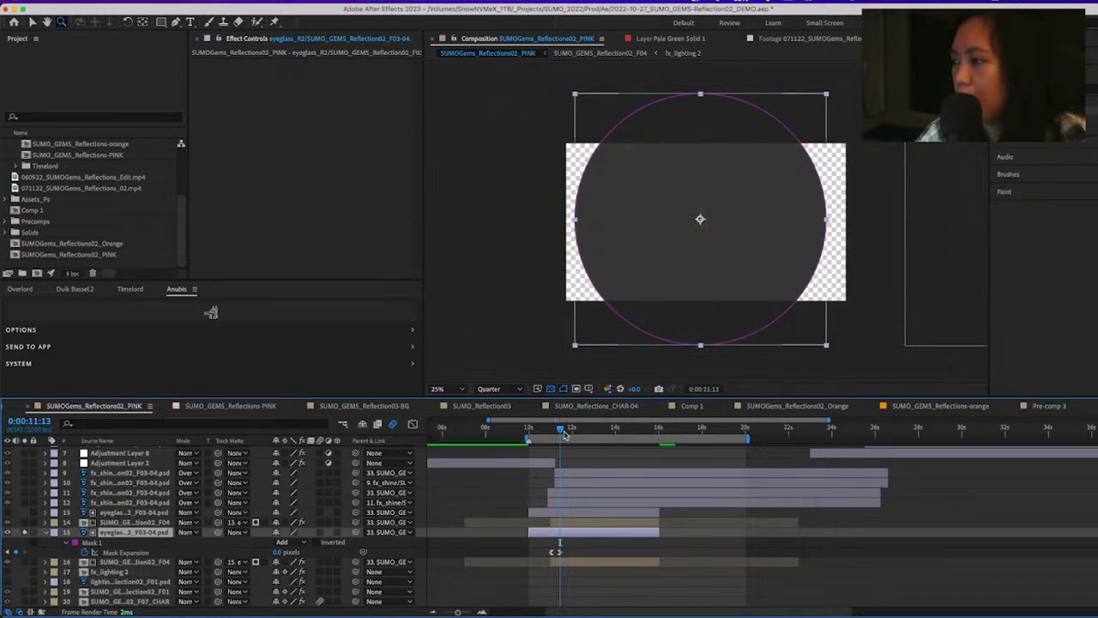
mouse_move(564, 435)
left_mouse_down()
mouse_move(554, 434)
mouse_move(563, 432)
left_mouse_up()
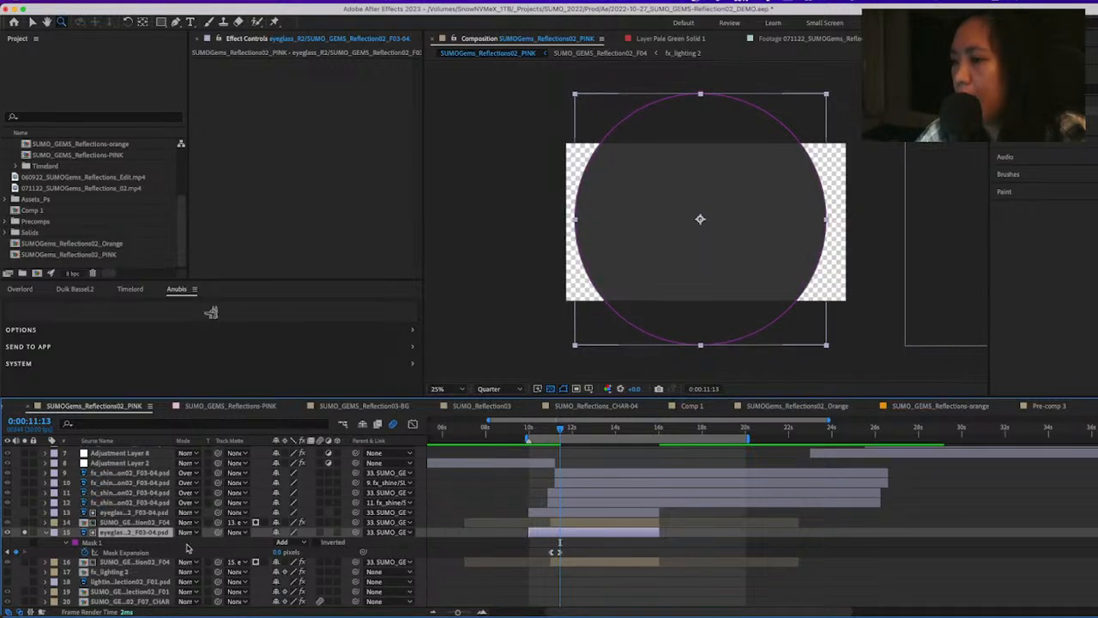
left_click(138, 563)
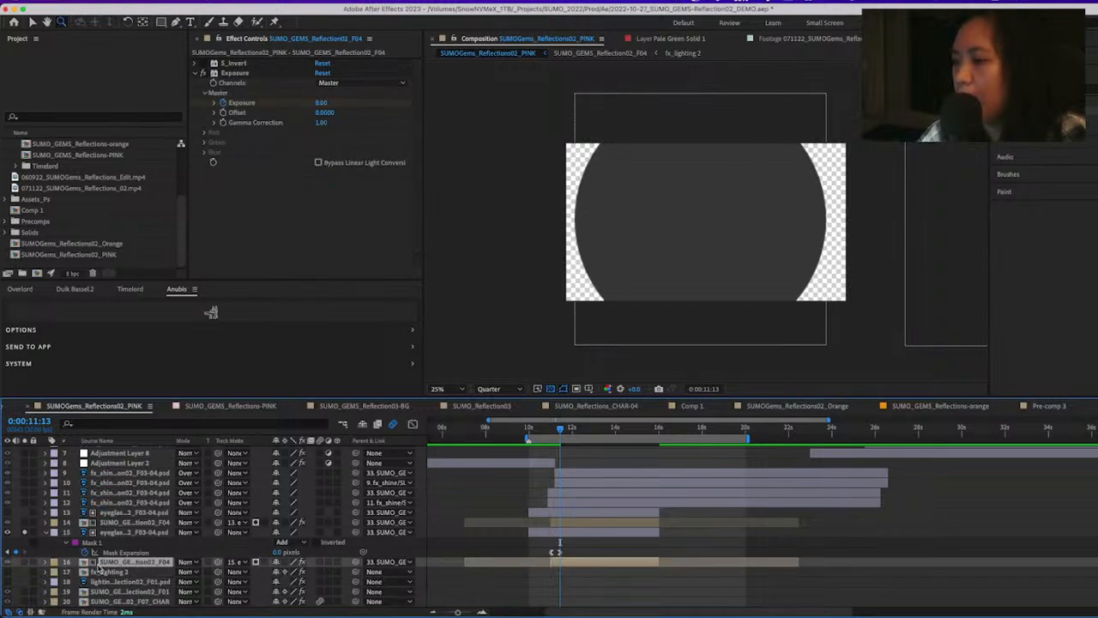
left_click(21, 533)
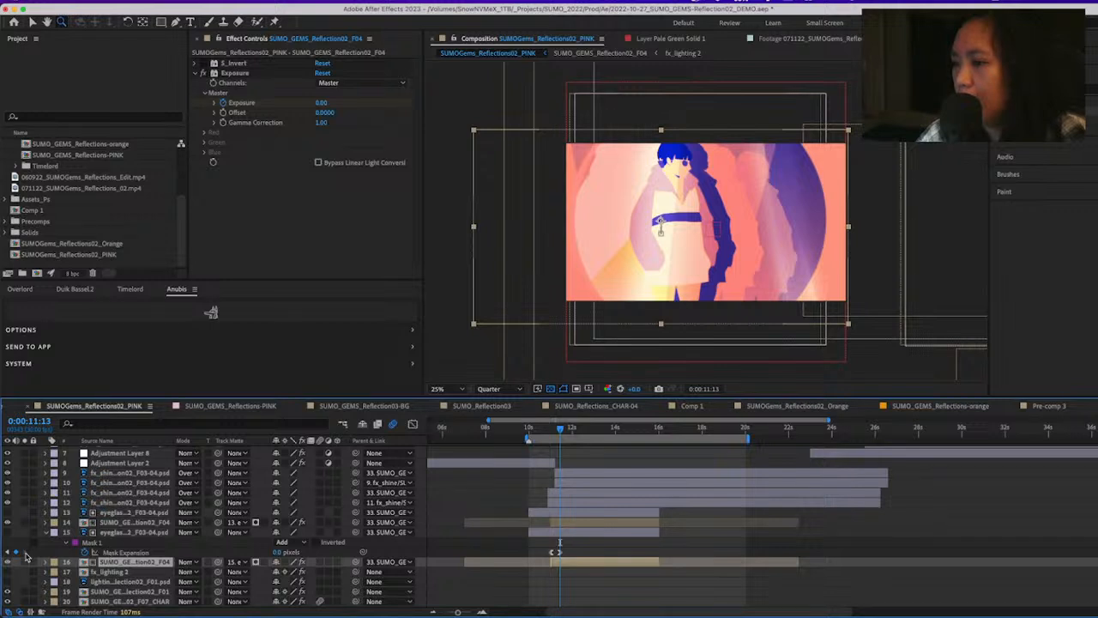
Solo the track-matted Reflection02_F04 copy on layer 16, compare its timing with layer 33's Opacity keyframes, and end the solo
left_click(22, 562)
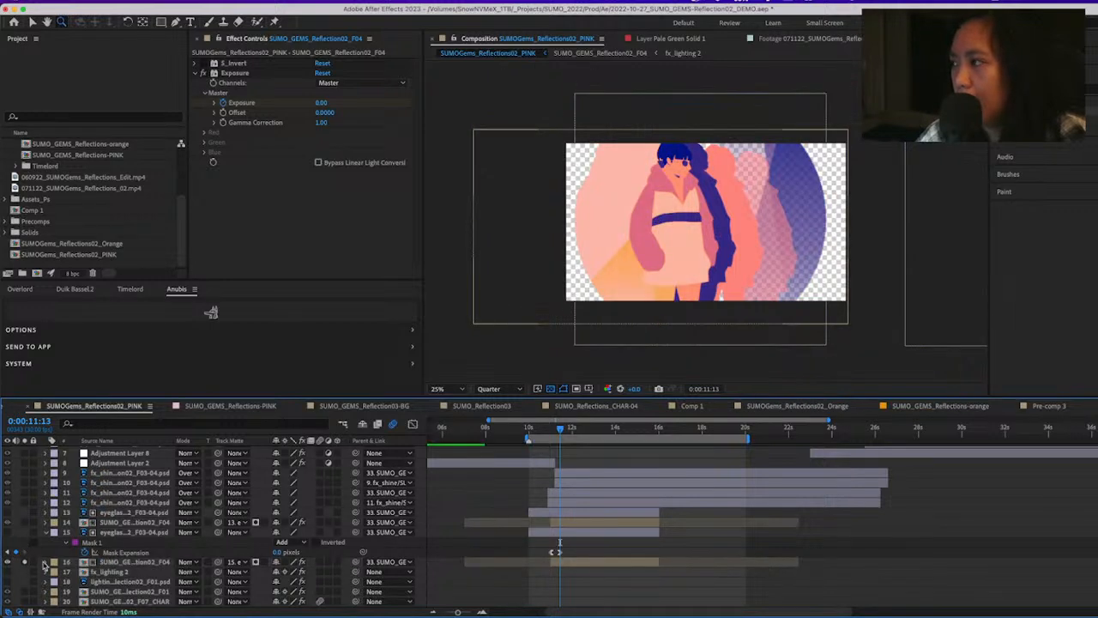
left_click_drag(559, 432, 559, 431)
scroll(540, 571, "down", 2)
scroll(540, 570, "down", 5)
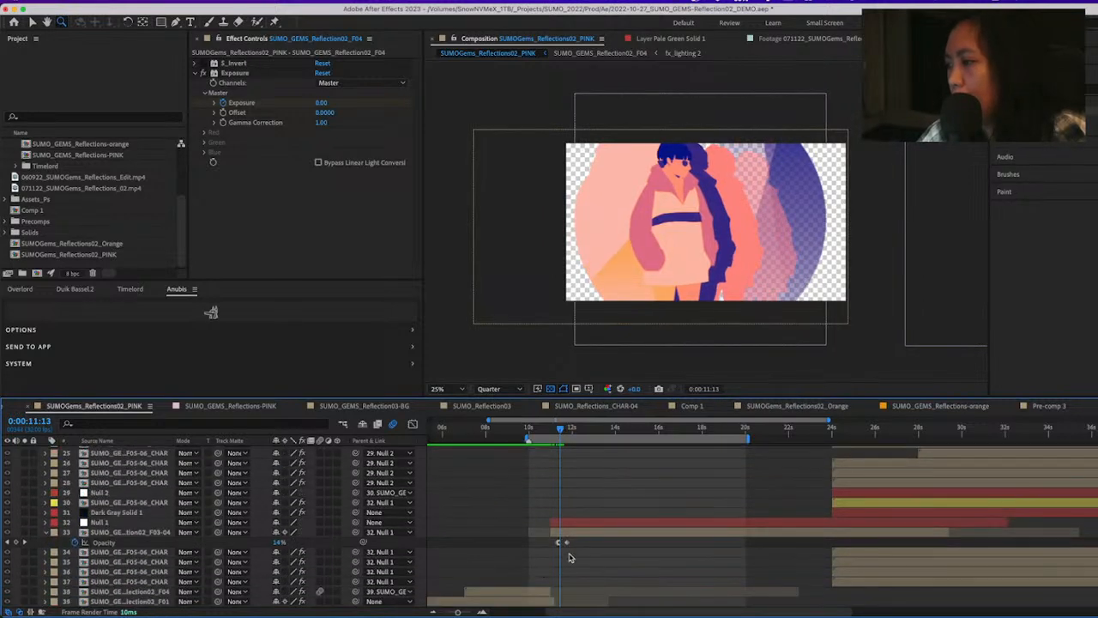
left_click(571, 533)
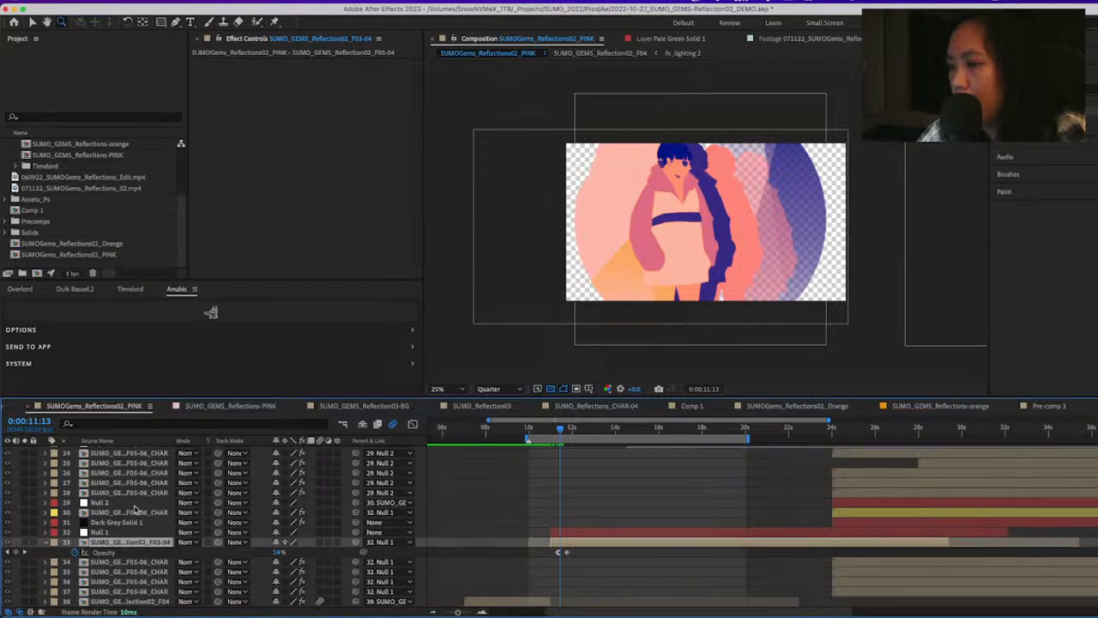
scroll(560, 598, "up", 8)
scroll(139, 525, "down", 3)
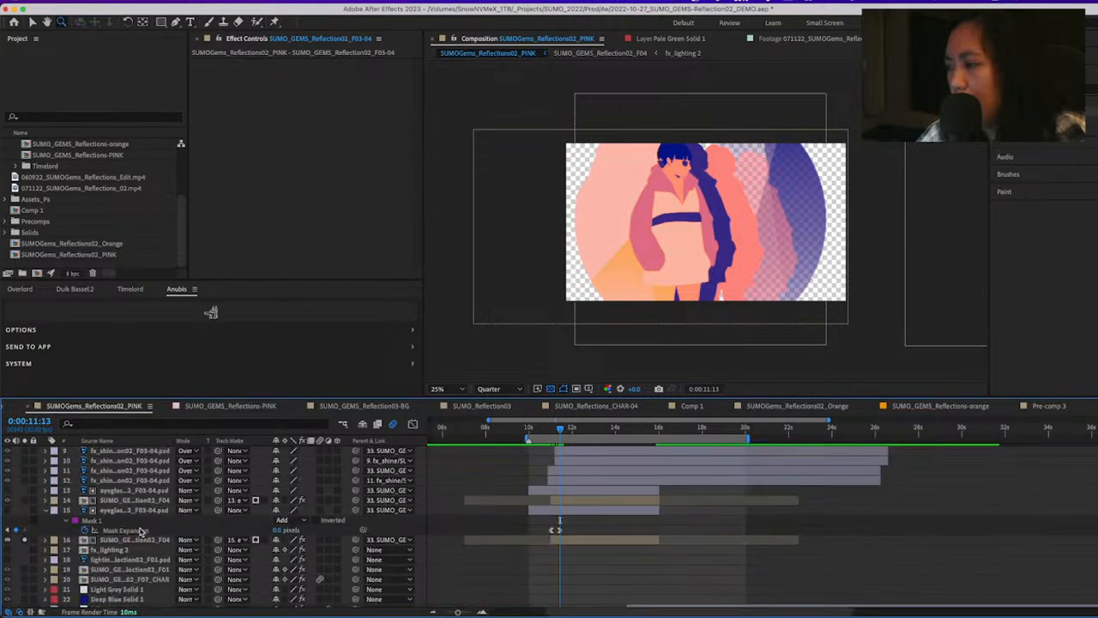
left_click(26, 532)
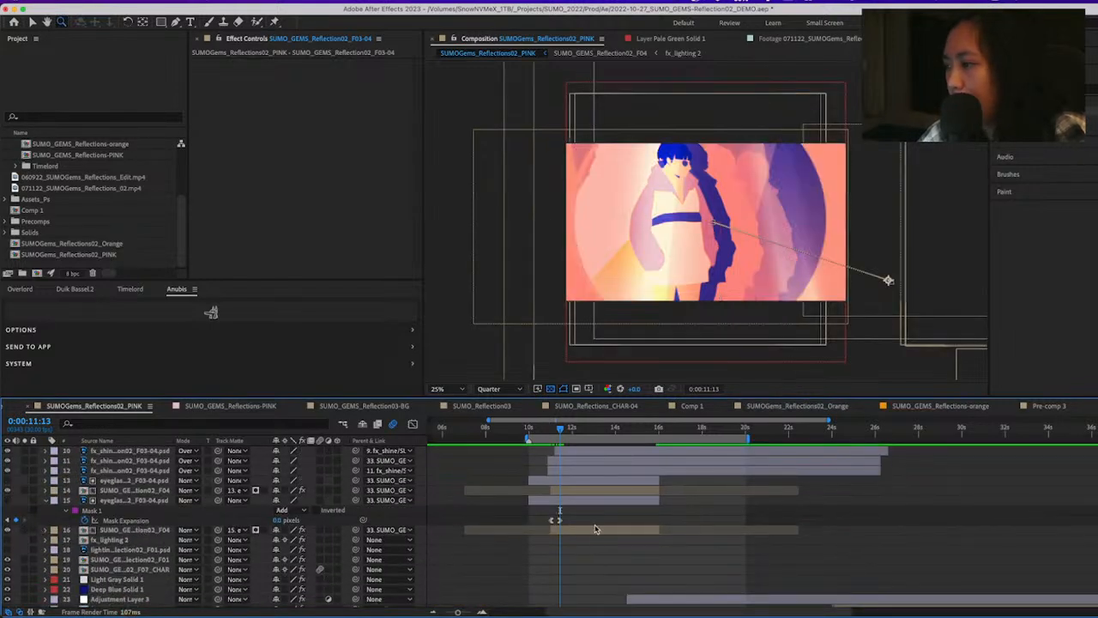
Check the matted F04 copies on layers 16 and 14 by scrubbing to 0:00:14:05 and back to 0:00:11:13
left_click(584, 532)
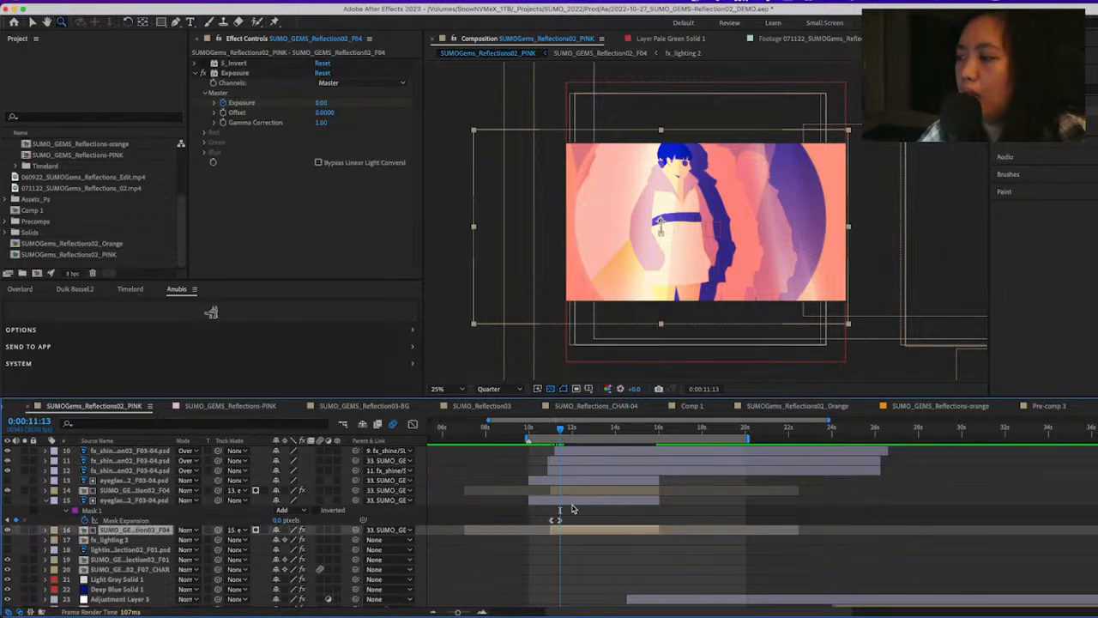
left_click(571, 499)
left_click_drag(560, 431, 598, 452)
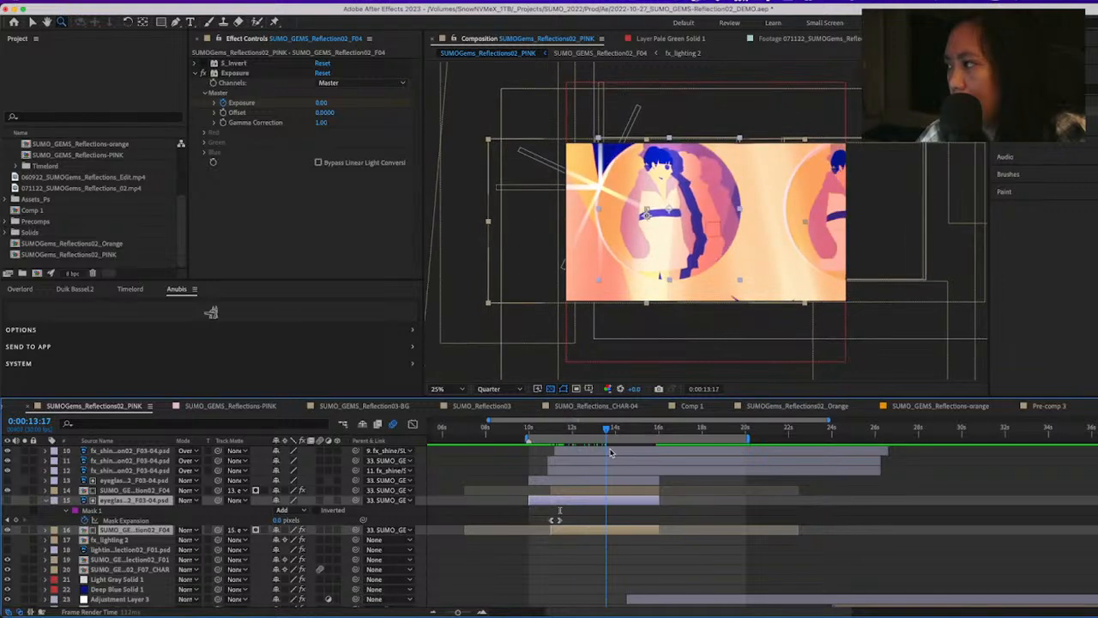
left_click(508, 488)
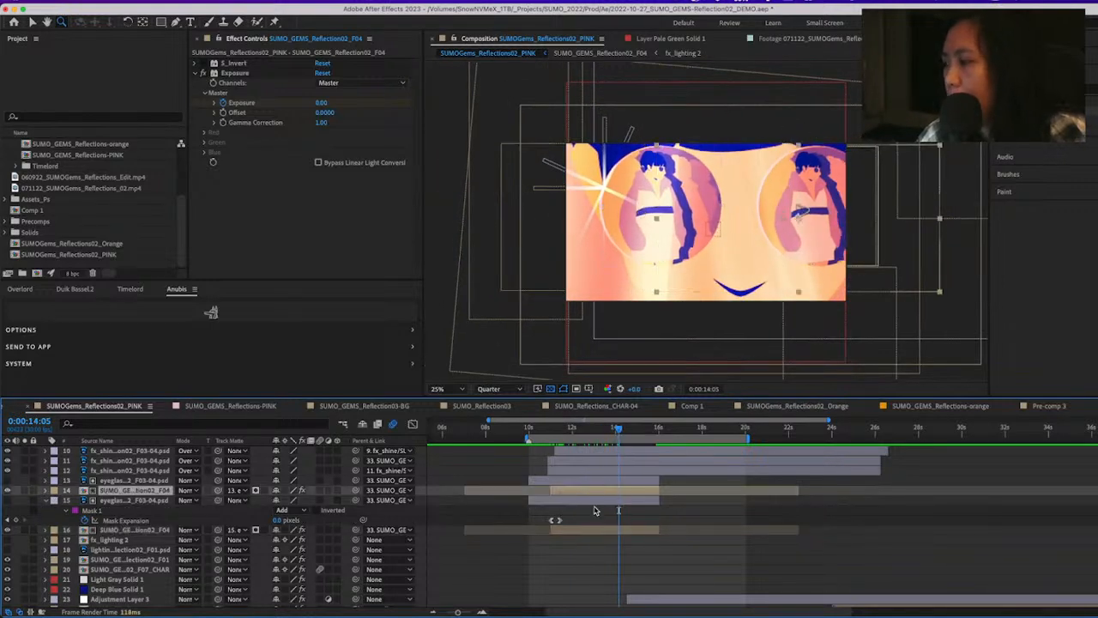
left_click_drag(618, 430, 567, 443)
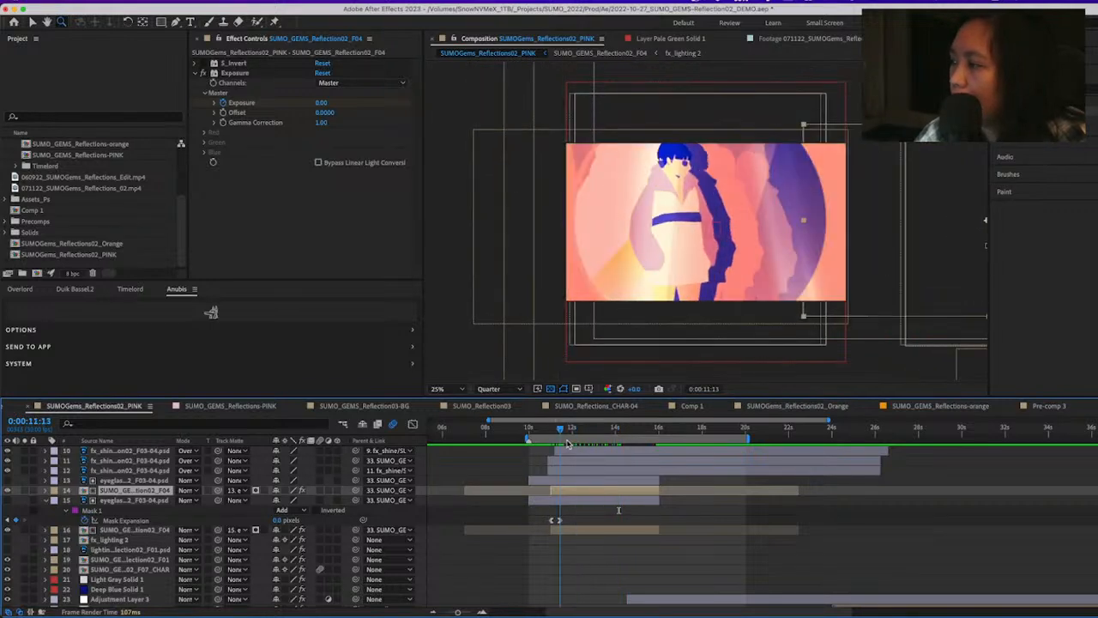
Select the layer 15 eyeglass matte together with the layer 16 F04 copy to inspect the pair, and clear the selection
left_click(574, 501)
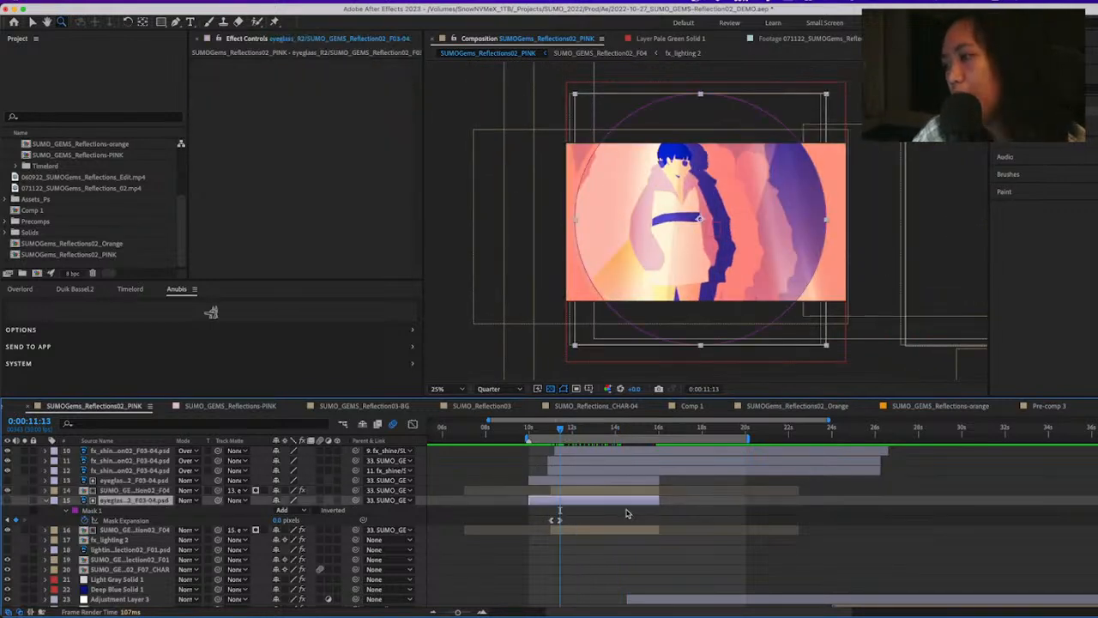
left_click(585, 531)
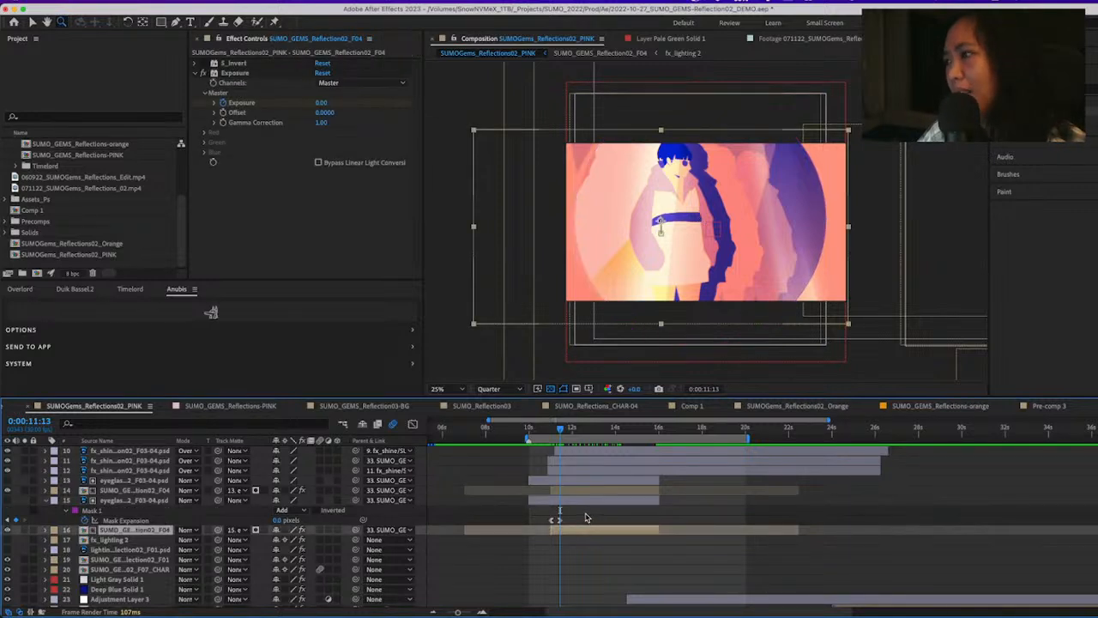
left_click(583, 500)
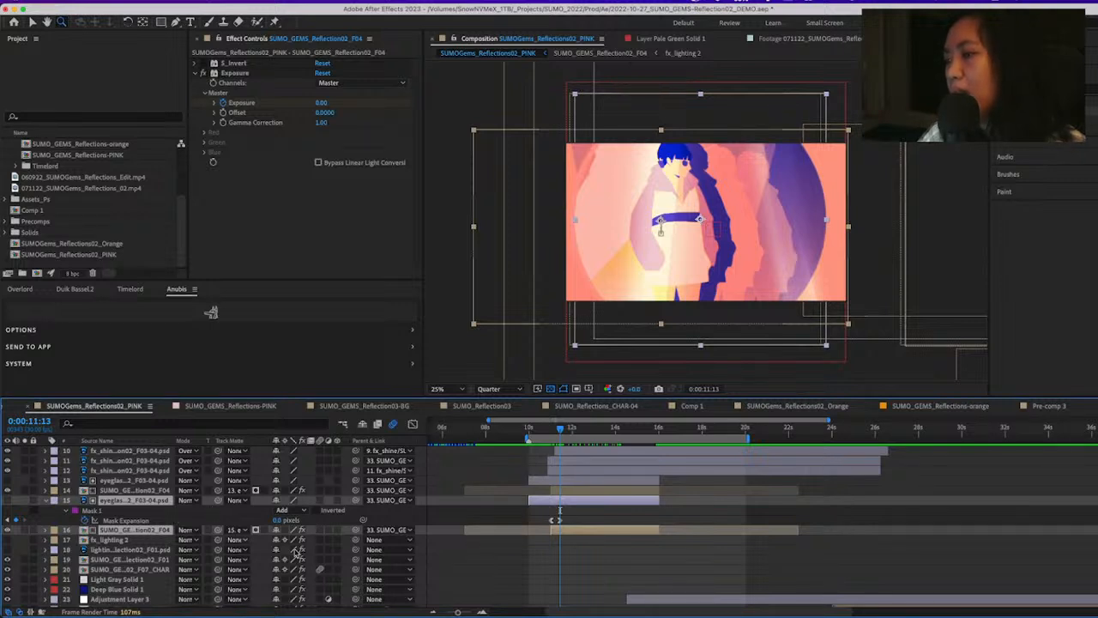
left_click(657, 545)
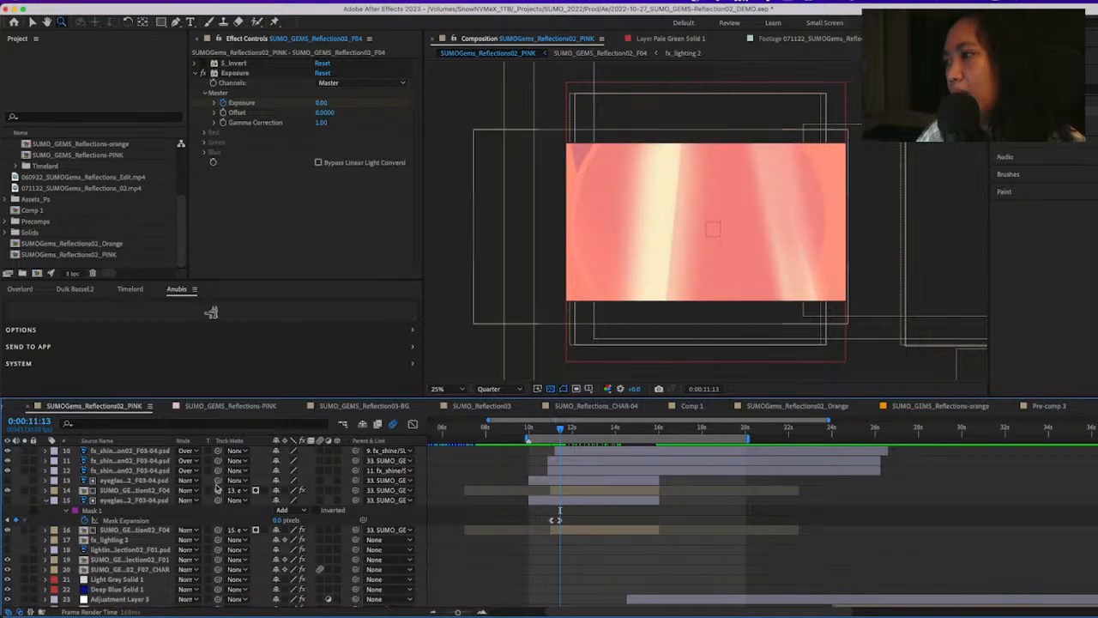
Reveal the Scale keyframes of layer 33, SUMO_GEMS_Reflection02_F03-04, at 0:00:13:26 and preview its animation up to 0:00:19:10
scroll(584, 512, "down", 1)
scroll(583, 512, "down", 5)
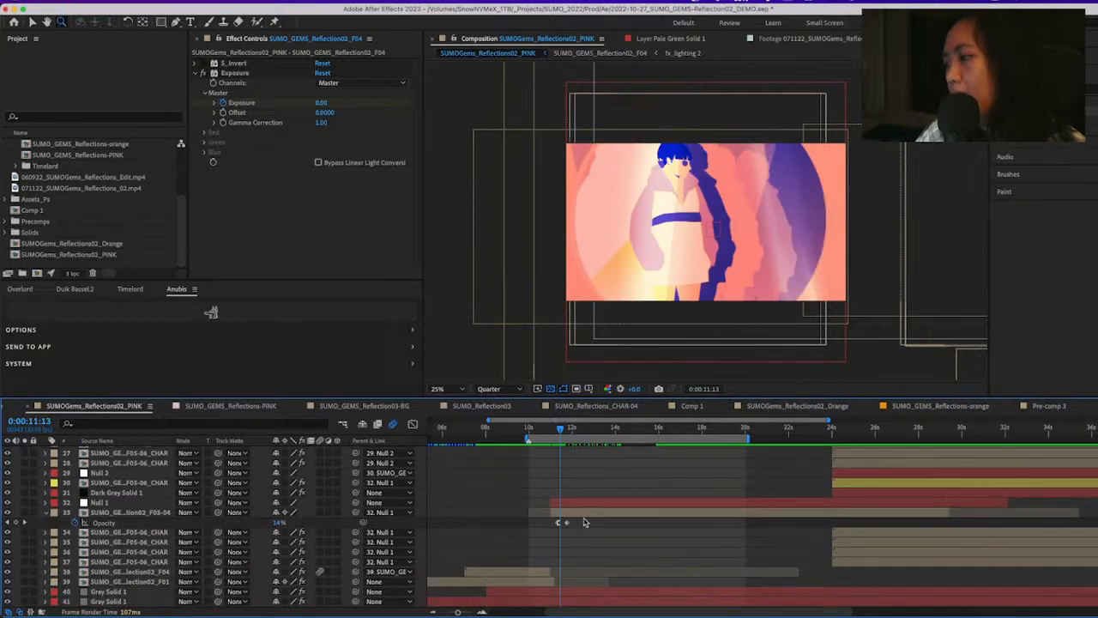
left_click(589, 512)
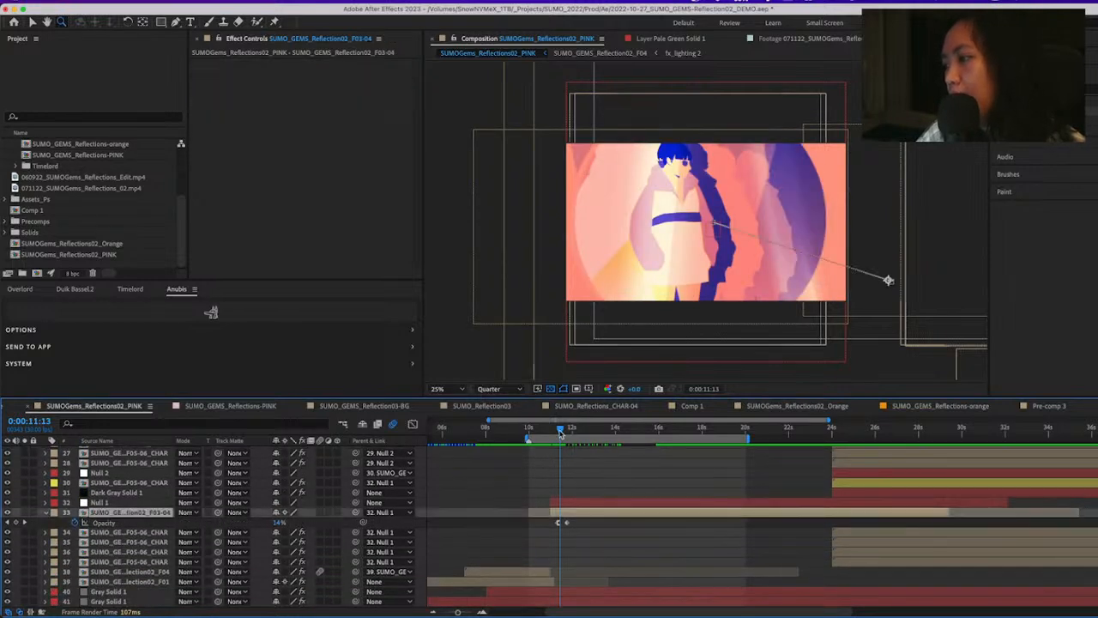
left_click_drag(560, 432, 612, 459)
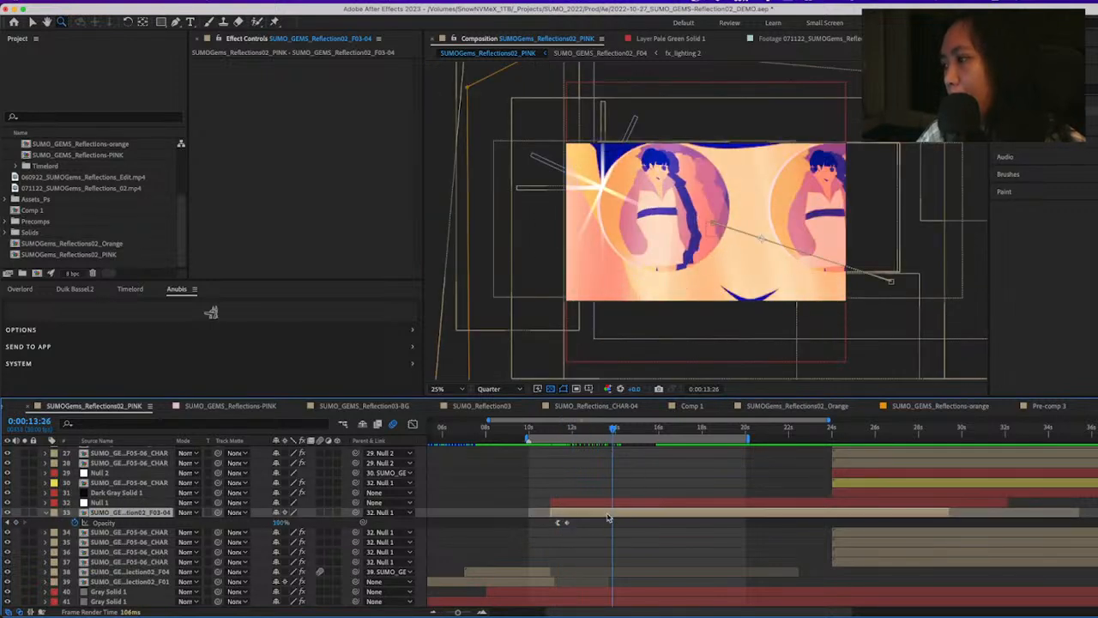
key("s")
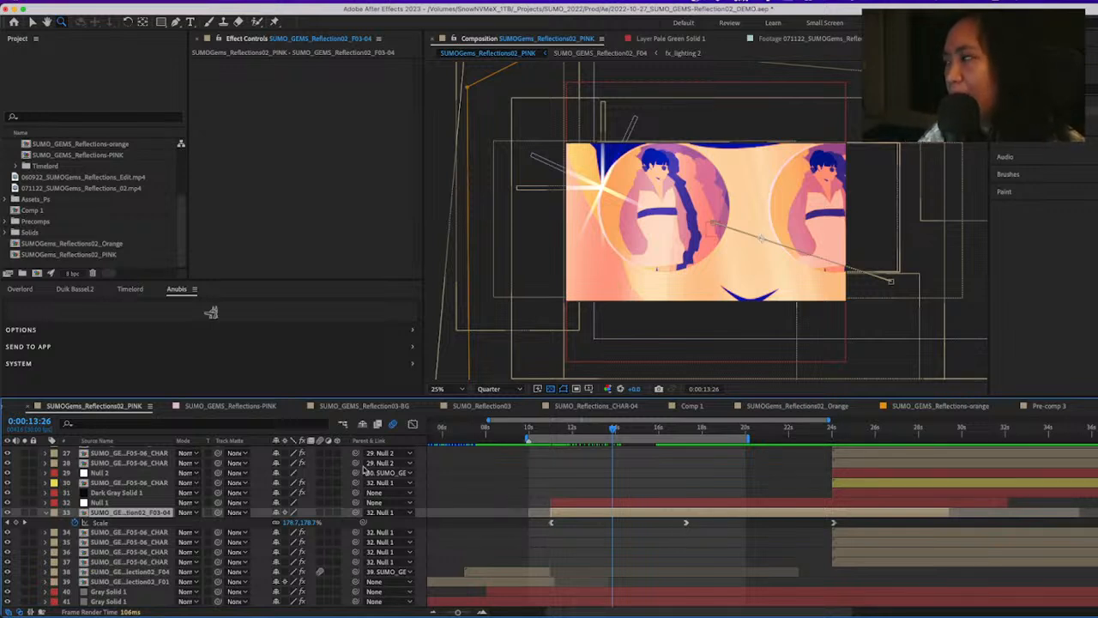
left_click(546, 556)
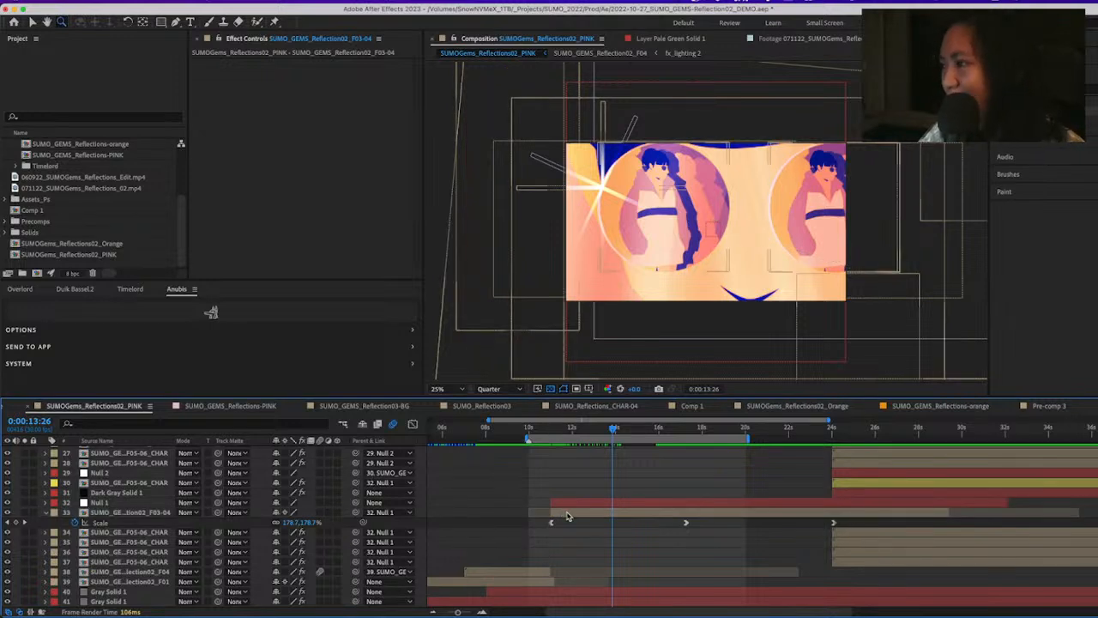
left_click(567, 516)
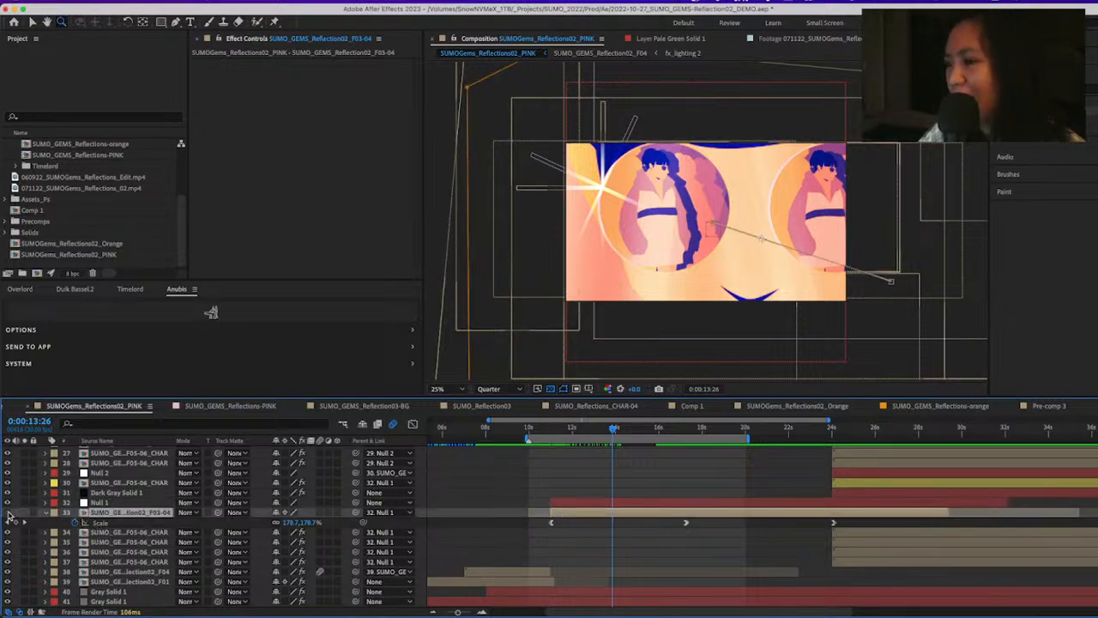
left_click_drag(635, 428, 643, 484)
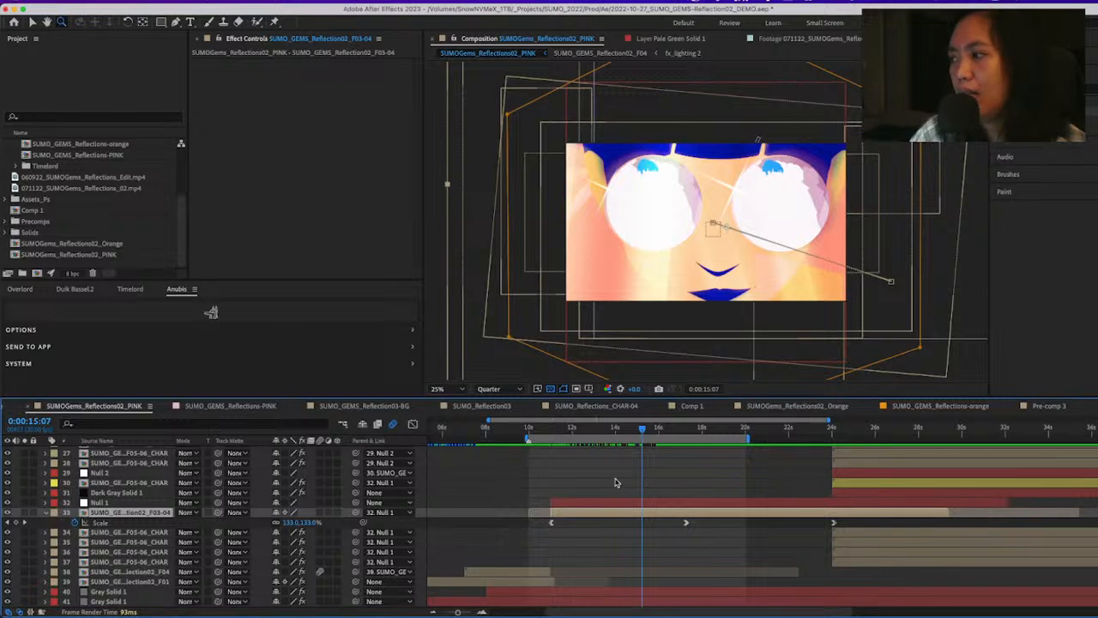
left_click_drag(635, 436, 731, 429)
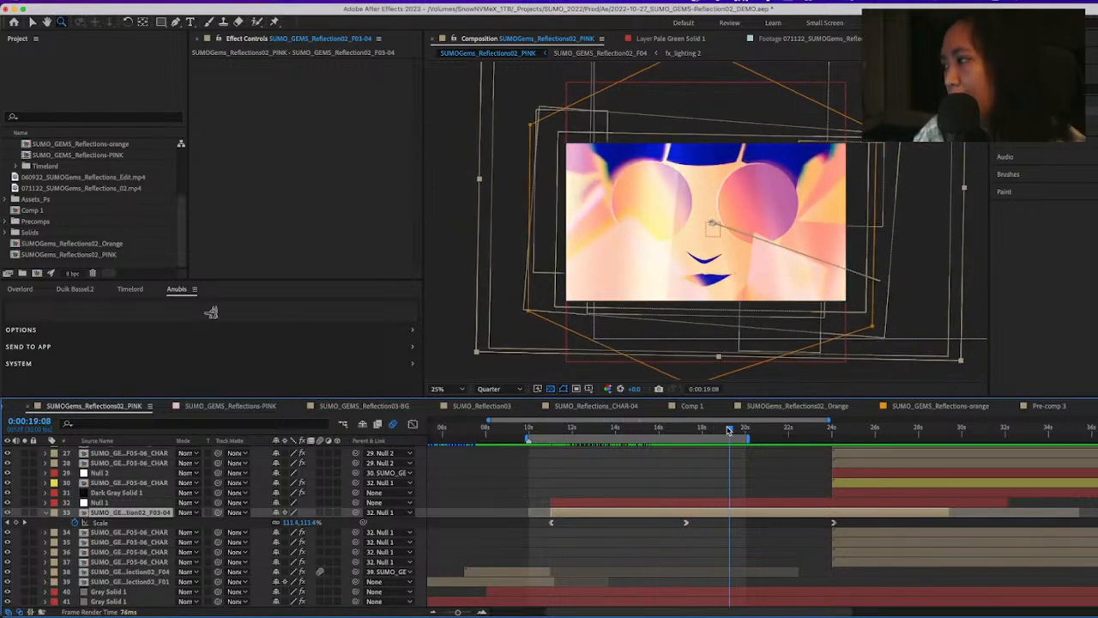
Select the fx_shine layer 11 to inspect it at 0:00:19:10
scroll(721, 481, "up", 8)
scroll(720, 481, "up", 2)
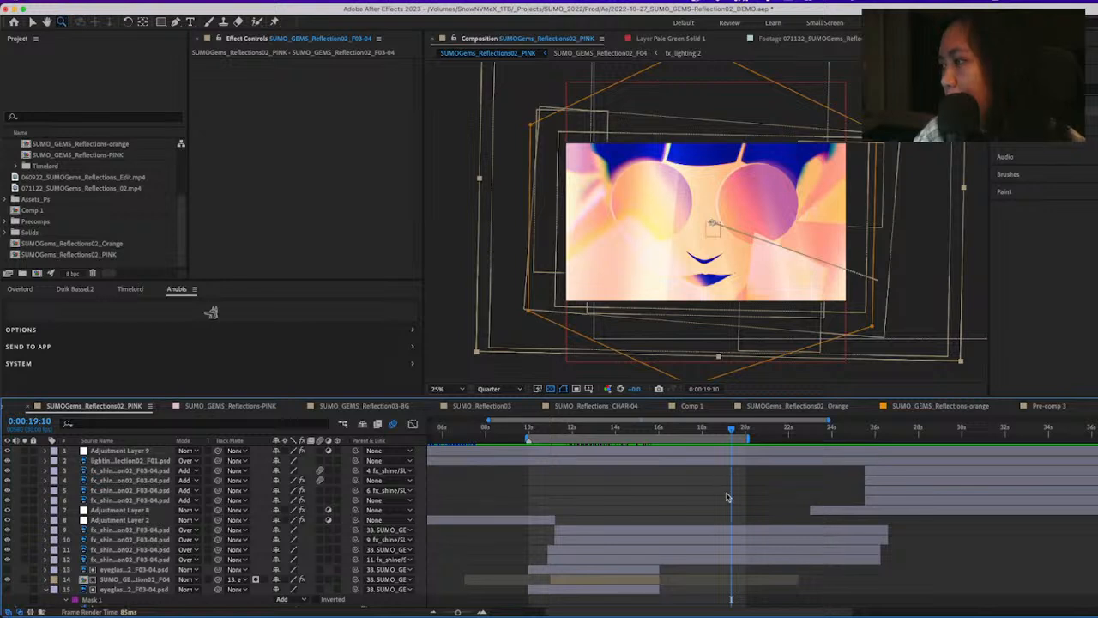
left_click(672, 549)
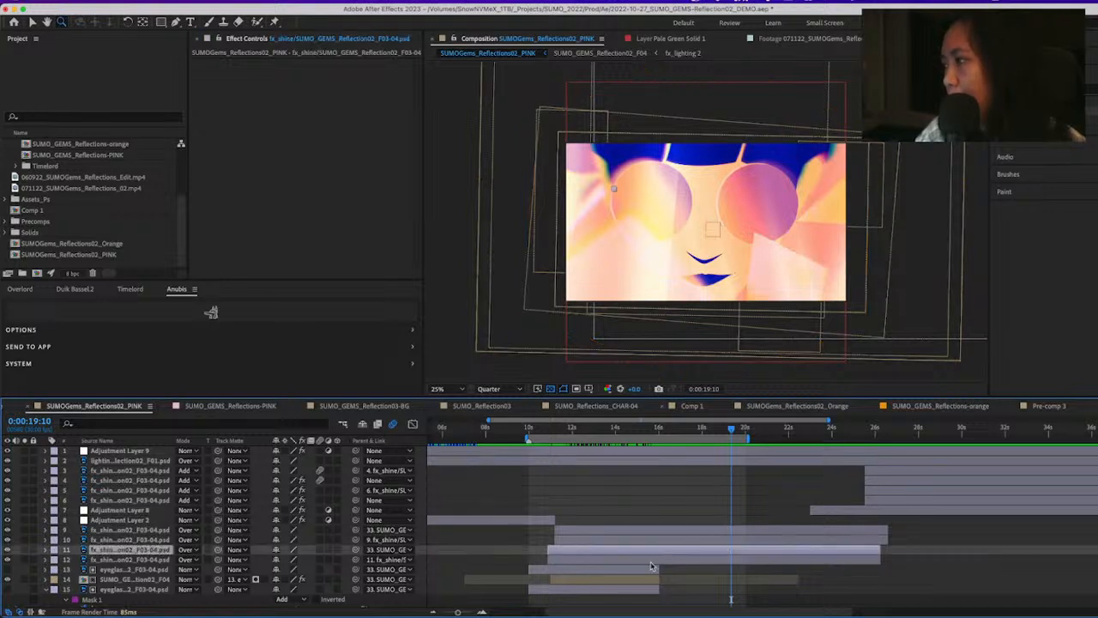
Check Adjustment Layer 3, and open the SUMO_GEMS_Reflection02_F03-04 precomp to view it at 0:00:10:13
scroll(652, 566, "down", 6)
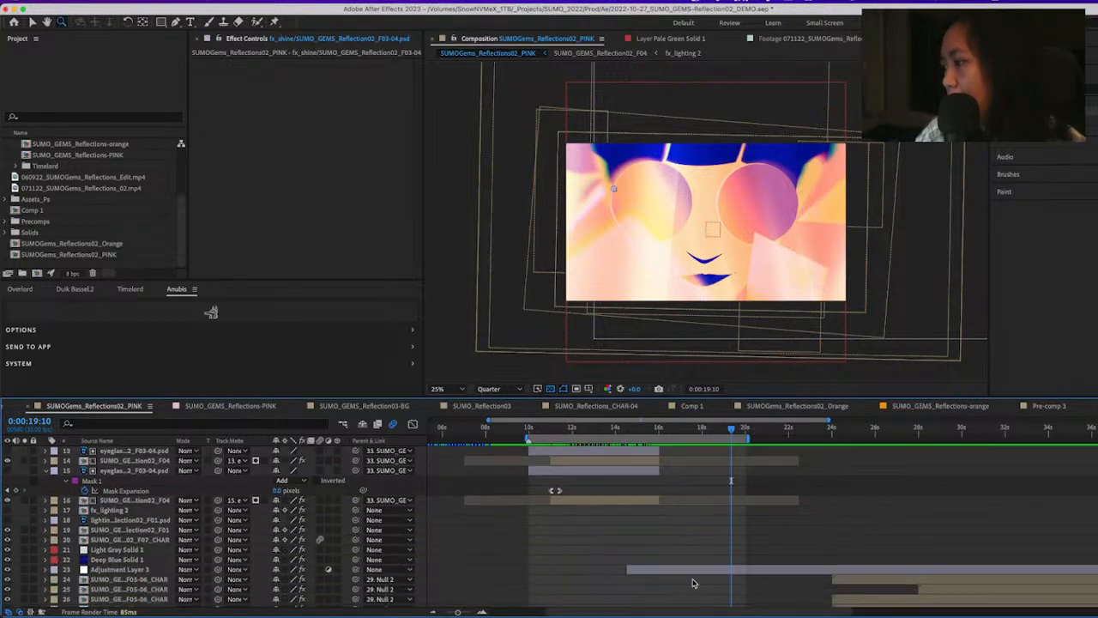
left_click(694, 571)
scroll(704, 575, "down", 4)
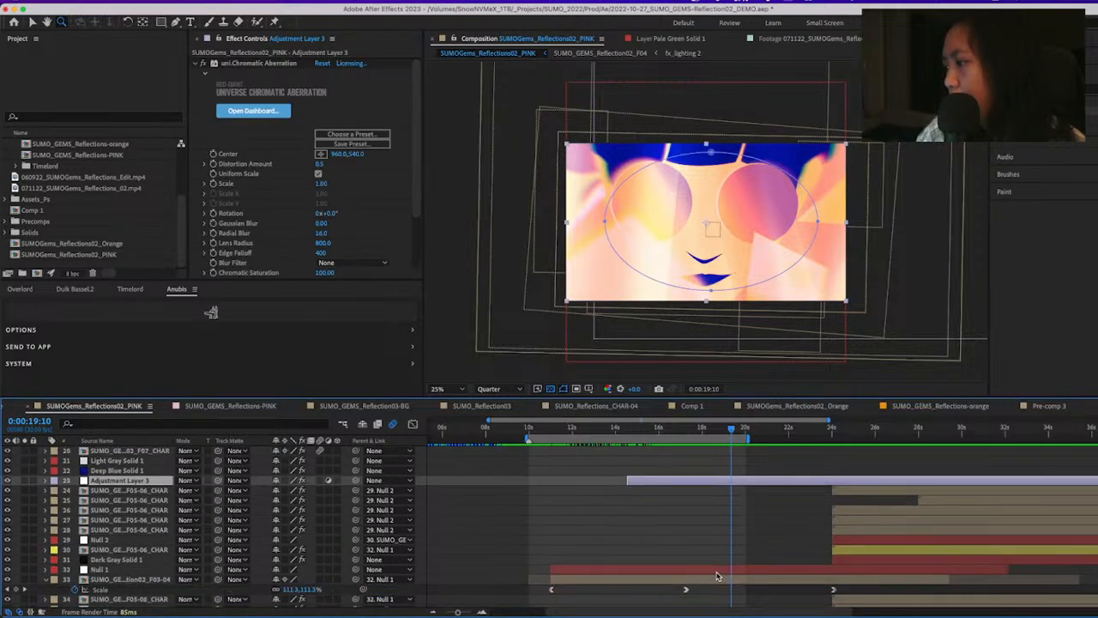
double_click(718, 576)
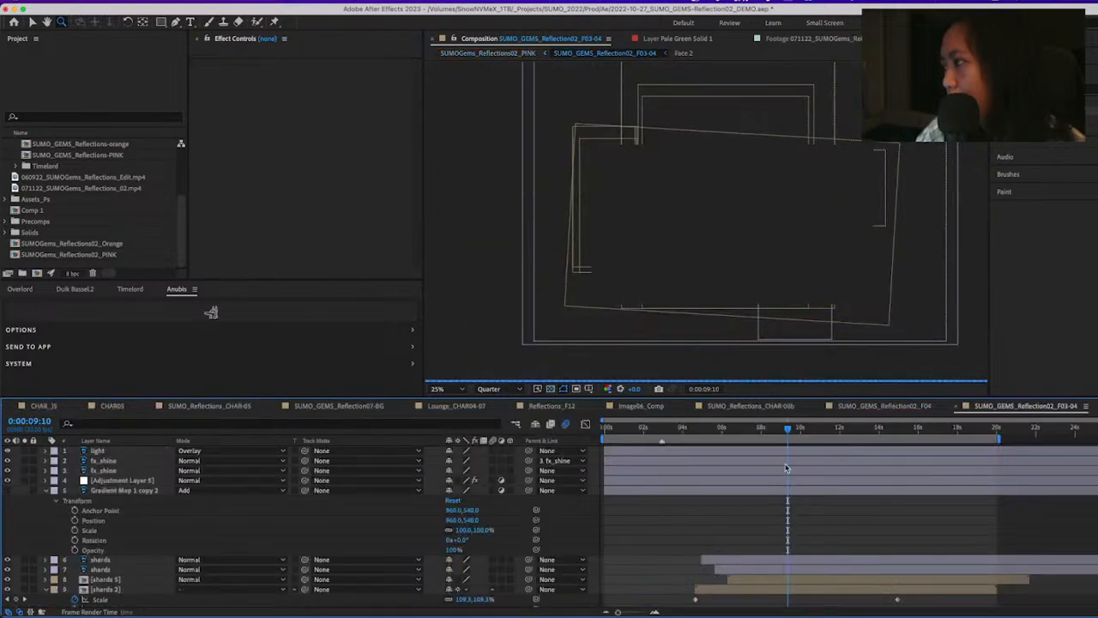
left_click_drag(786, 428, 809, 433)
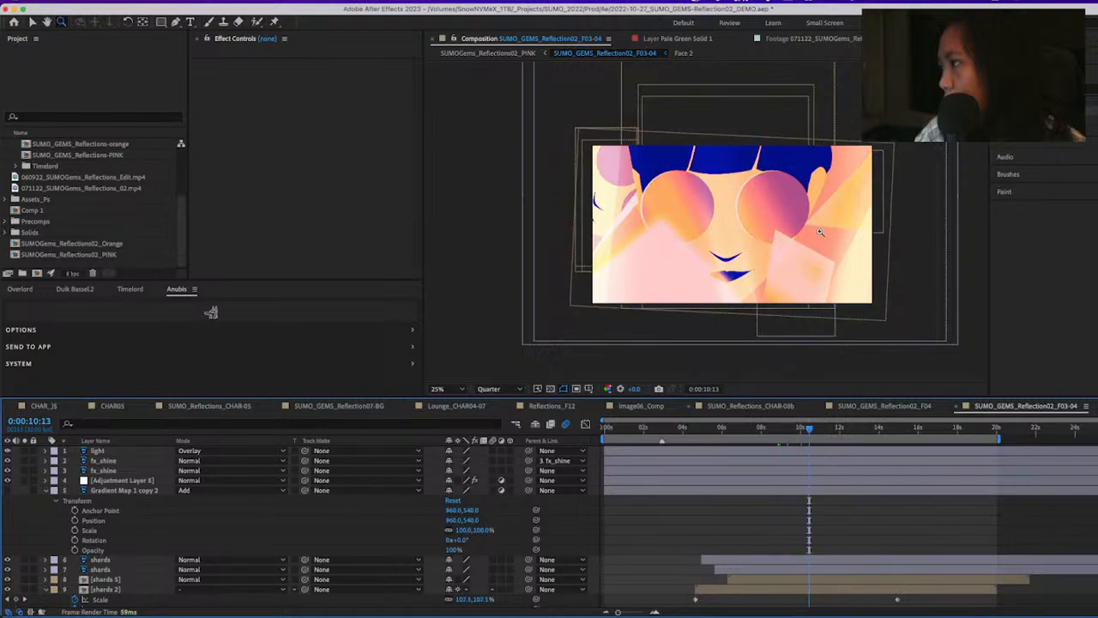
Activate the Selection tool and select fx_shine layers 3 and 2 in turn to inspect them
key("v")
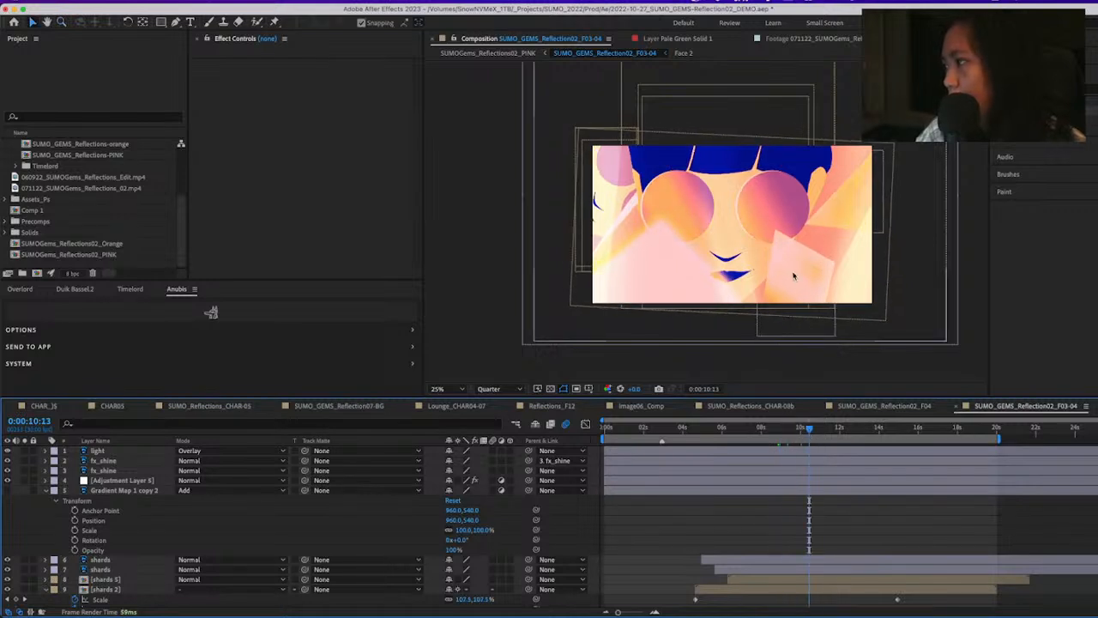
left_click(116, 470)
left_click(117, 462)
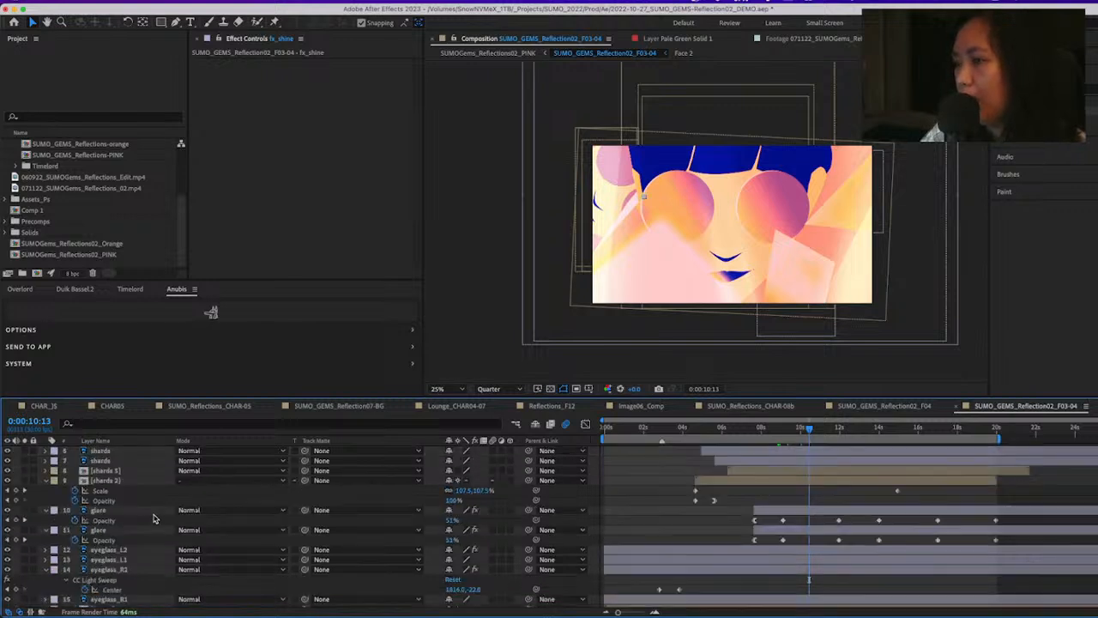
Inspect shards layers 6 and 7 by toggling layer 7's visibility off and on and selecting each layer in turn
scroll(120, 489, "down", 5)
left_click(119, 483)
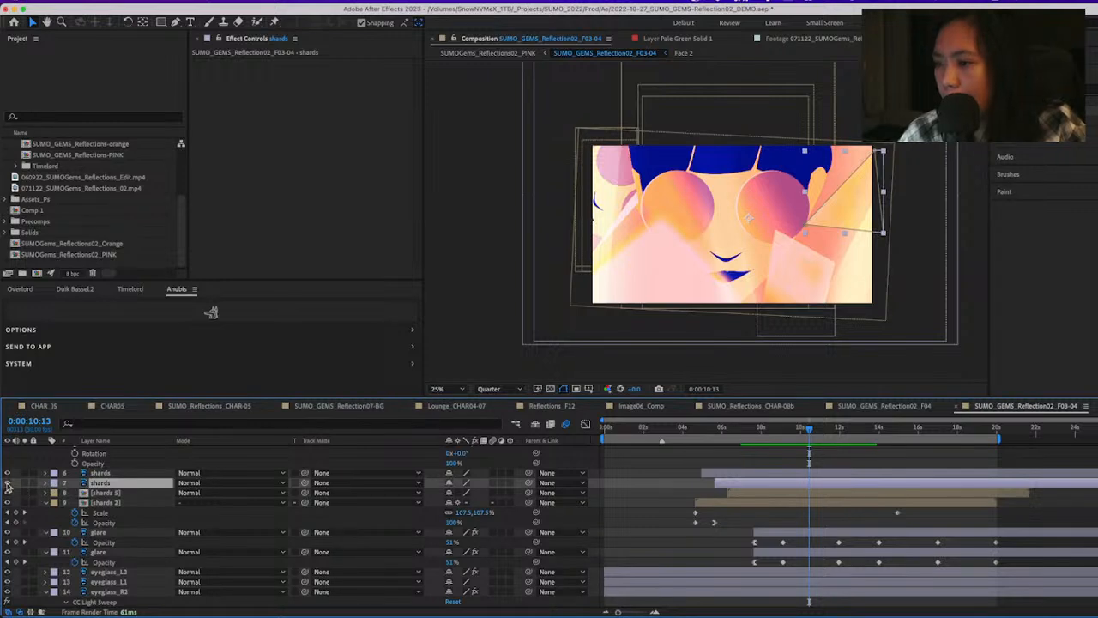
left_click(7, 483)
left_click(6, 483)
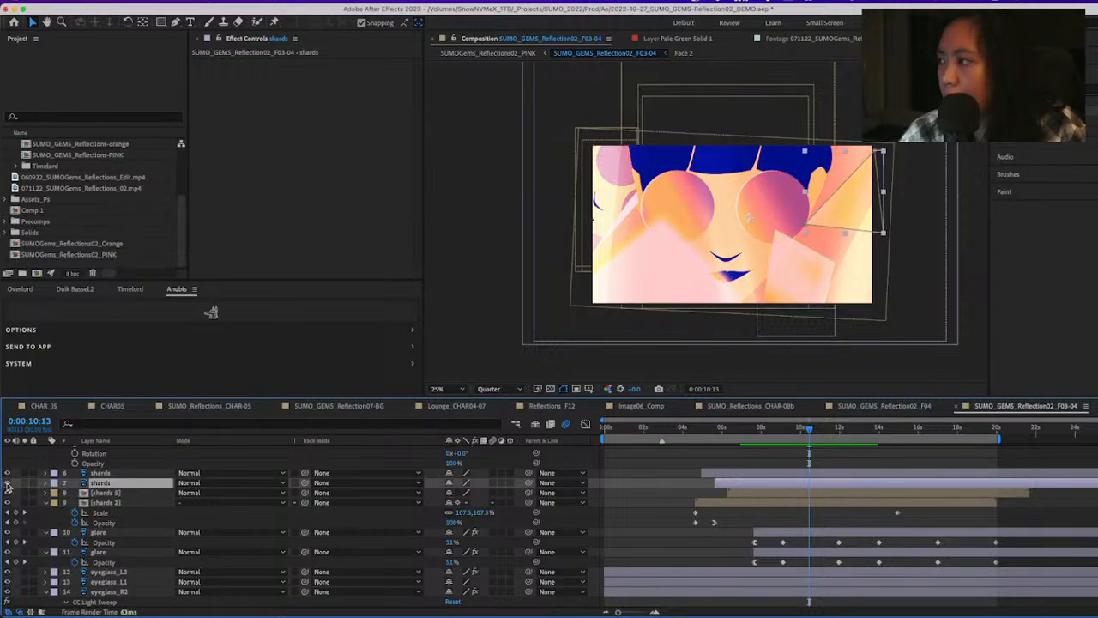
left_click(627, 524)
left_click(770, 475)
left_click(771, 483)
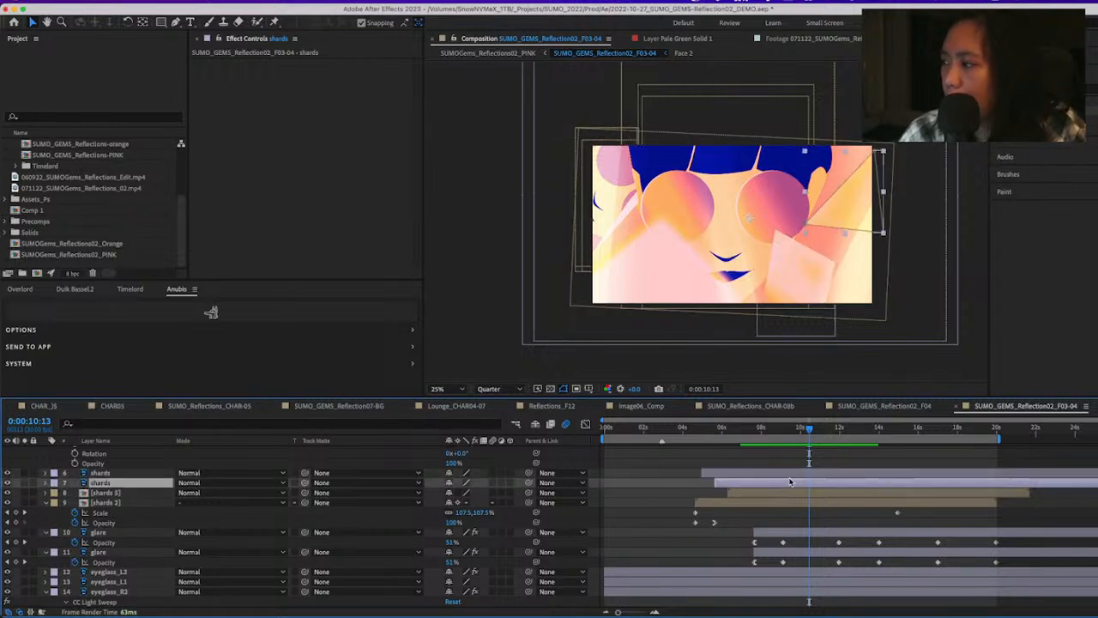
left_click(103, 473)
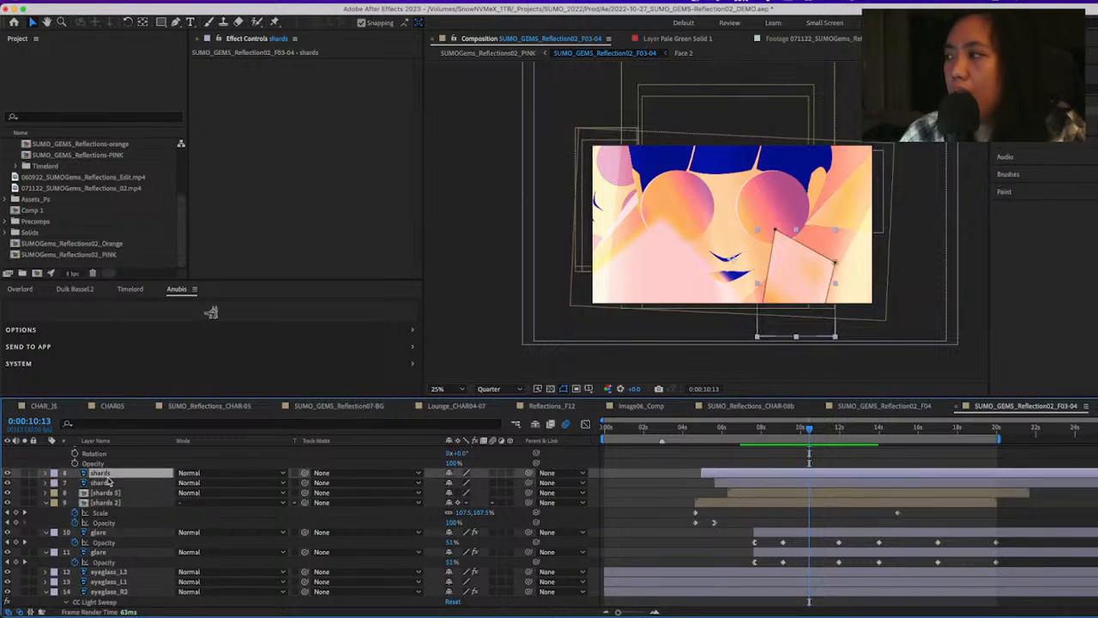
left_click(119, 484)
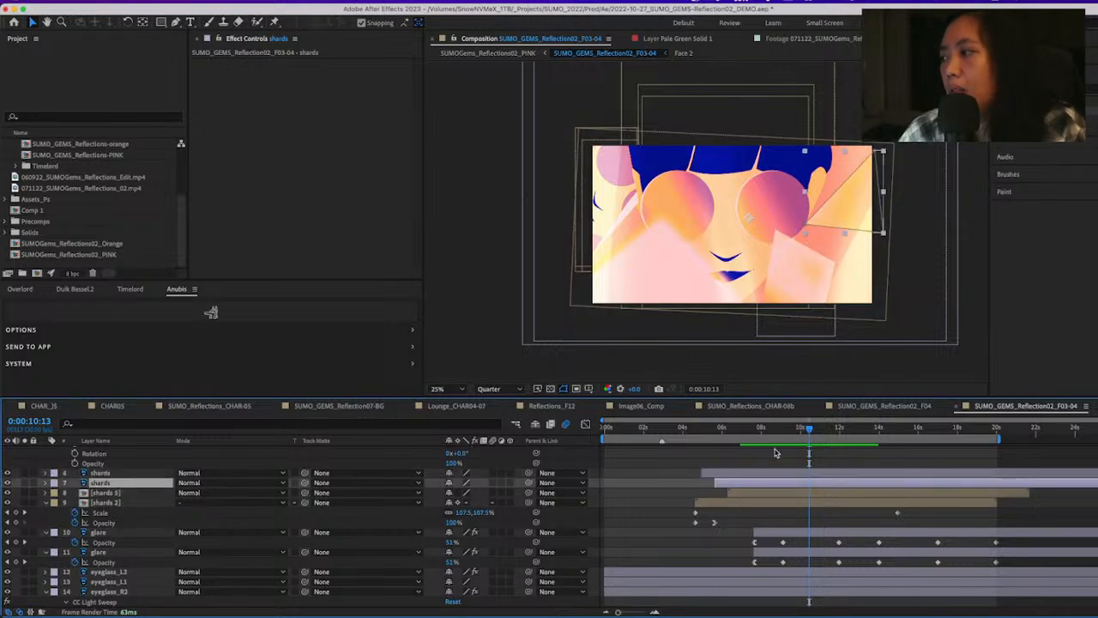
Reveal the keyframed properties of shards layer 7 and scrub through its mask animation up to 0:00:18:09
left_click_drag(716, 435, 885, 455)
key("u")
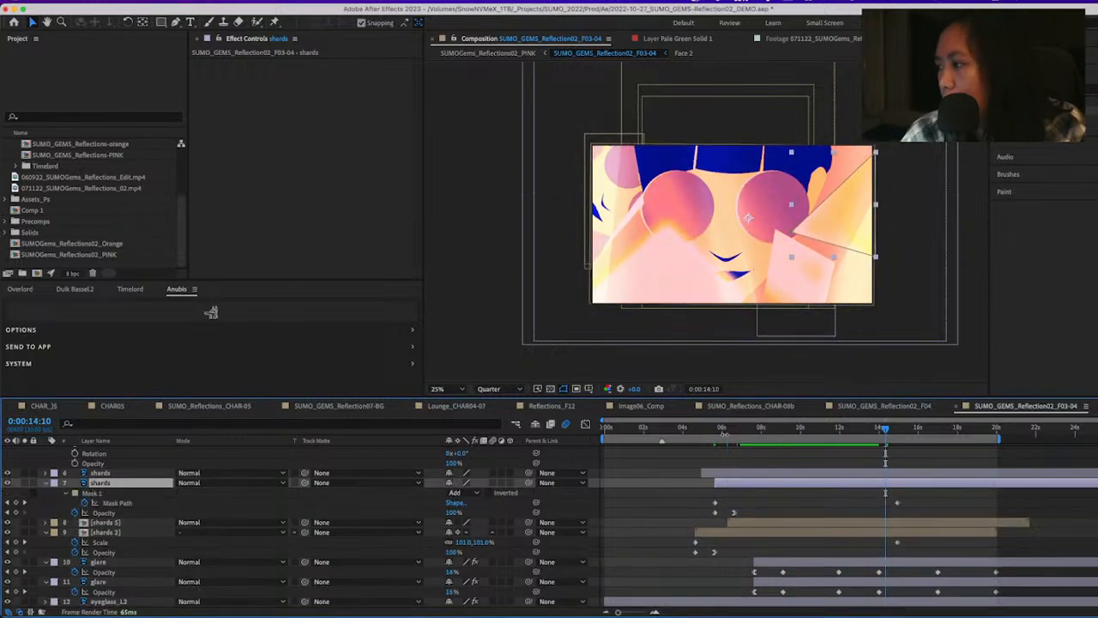
left_click_drag(719, 434, 955, 493)
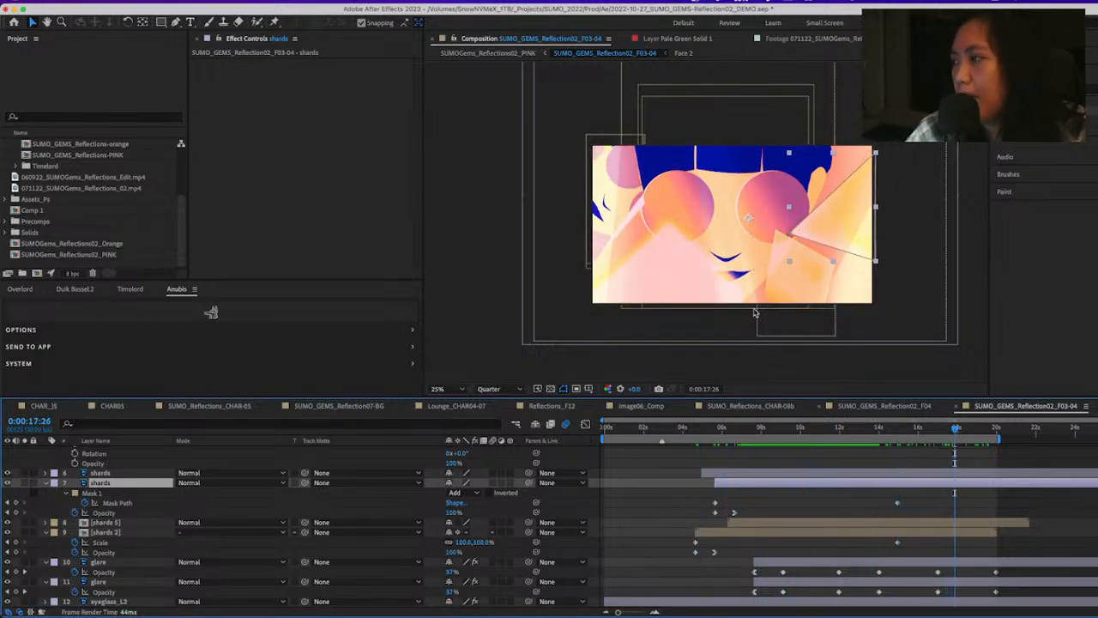
left_click(963, 428)
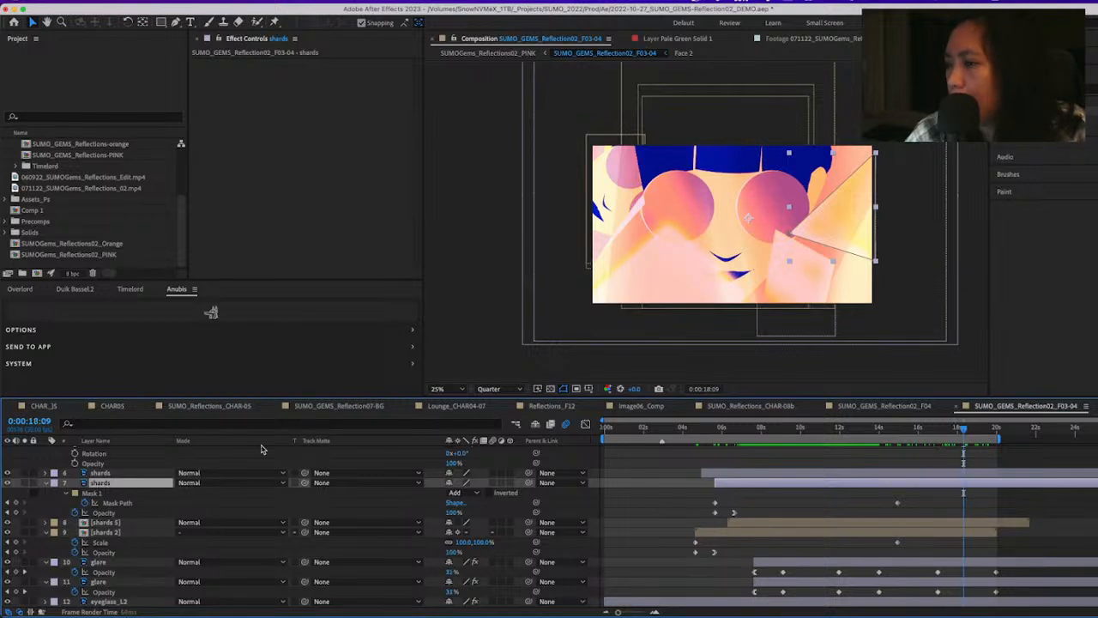
Toggle the visibility of the shards 5 layer to see its contribution, and compare it with the shards 2 layer
left_click(35, 524)
left_click(8, 524)
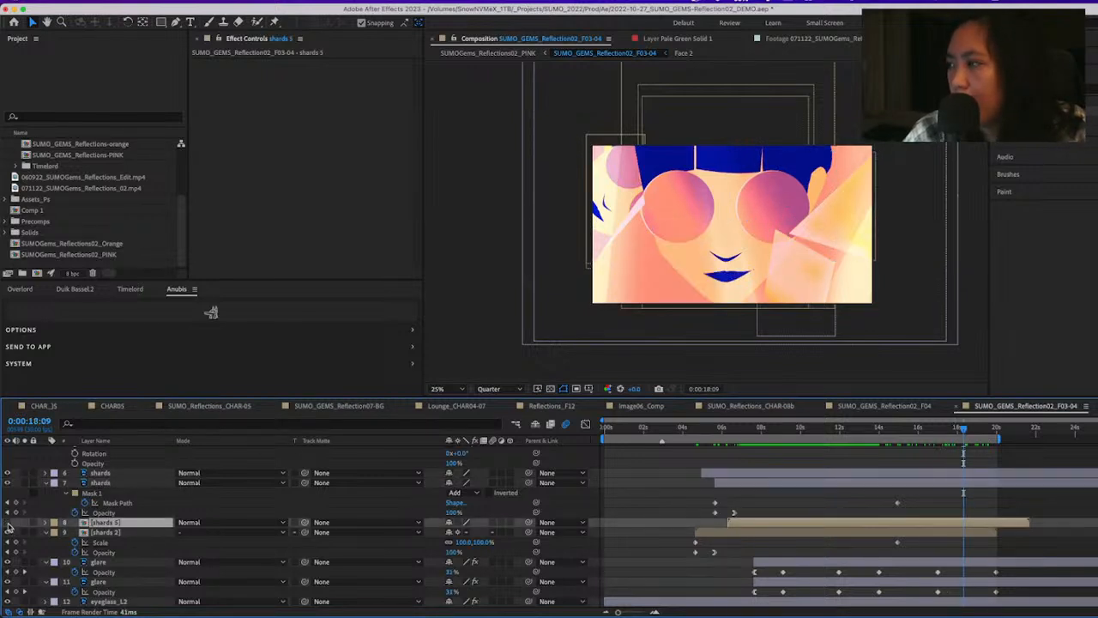
left_click(8, 523)
left_click(8, 523)
left_click(8, 524)
left_click(100, 533)
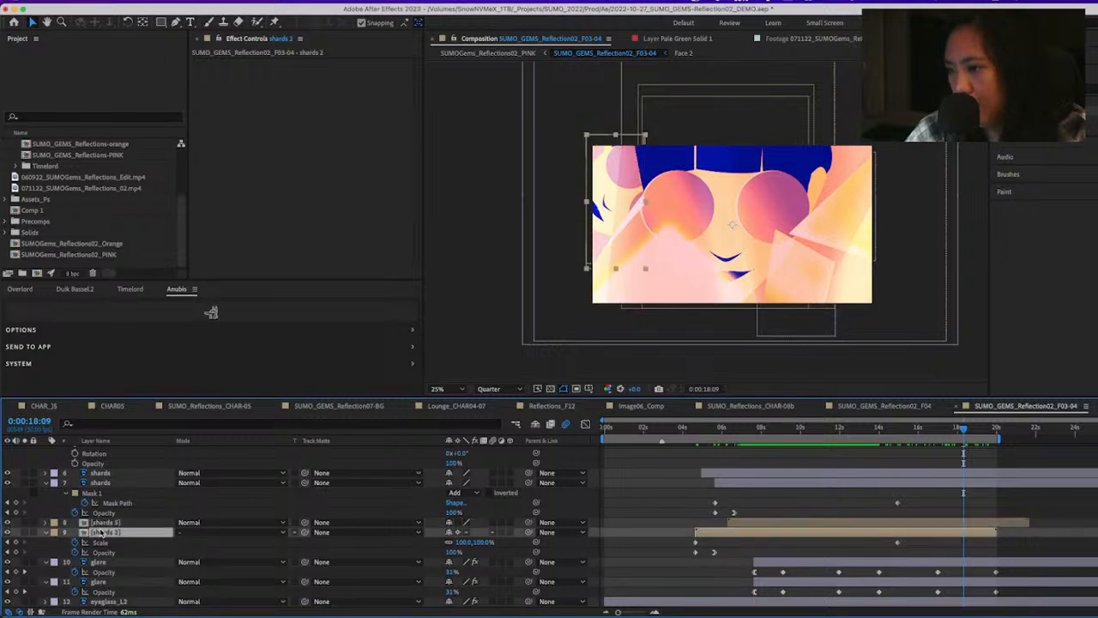
left_click(109, 525)
left_click(129, 533)
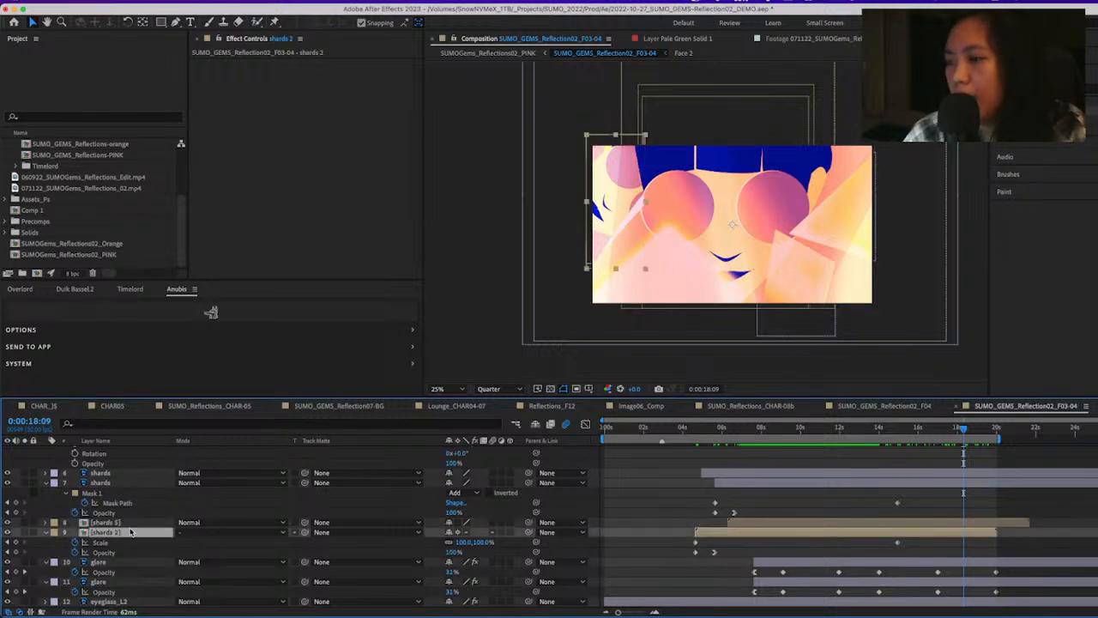
Open the shards 5 precomp, scrub to 0:00:06:24 to check its shape, and return to SUMO_GEMS_Reflection02_F03-04
left_click(134, 524)
double_click(134, 524)
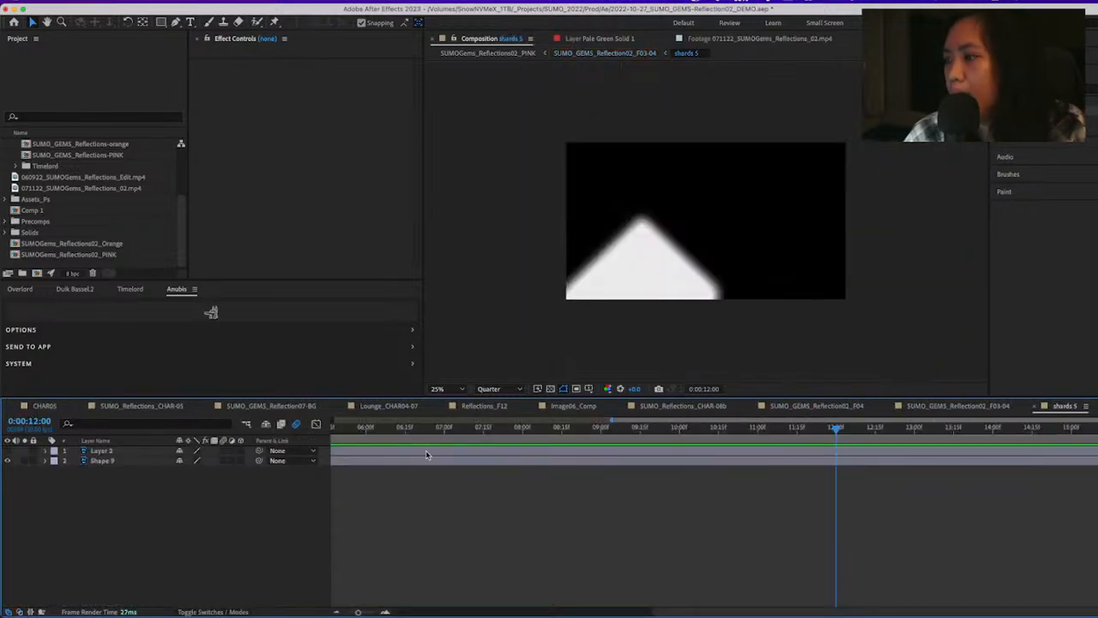
left_click_drag(406, 428, 869, 480)
key("Tab")
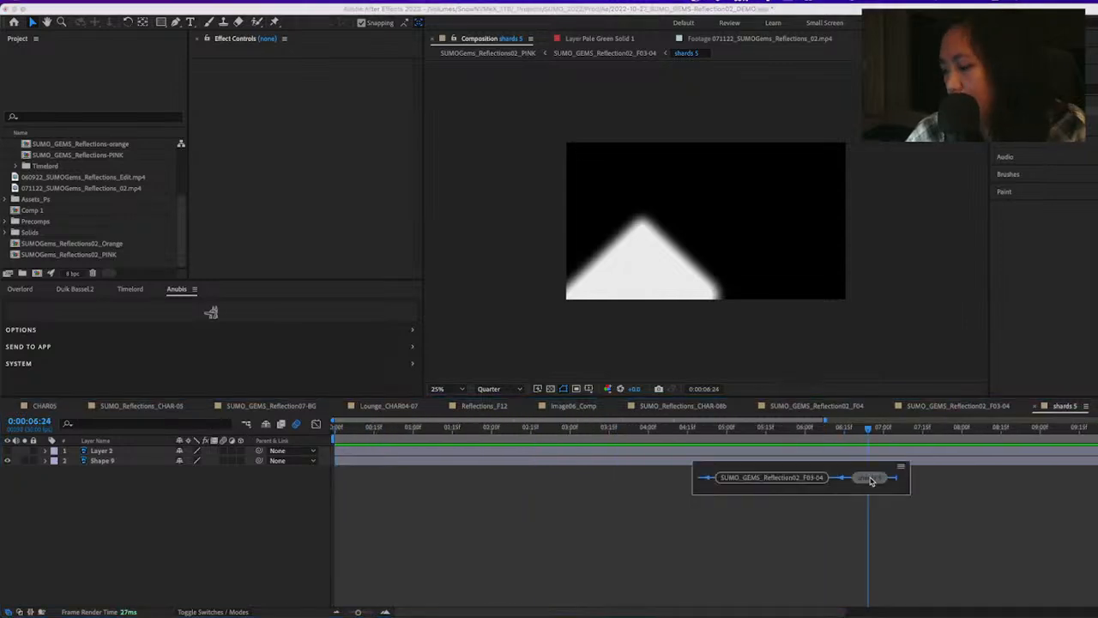
left_click(870, 479)
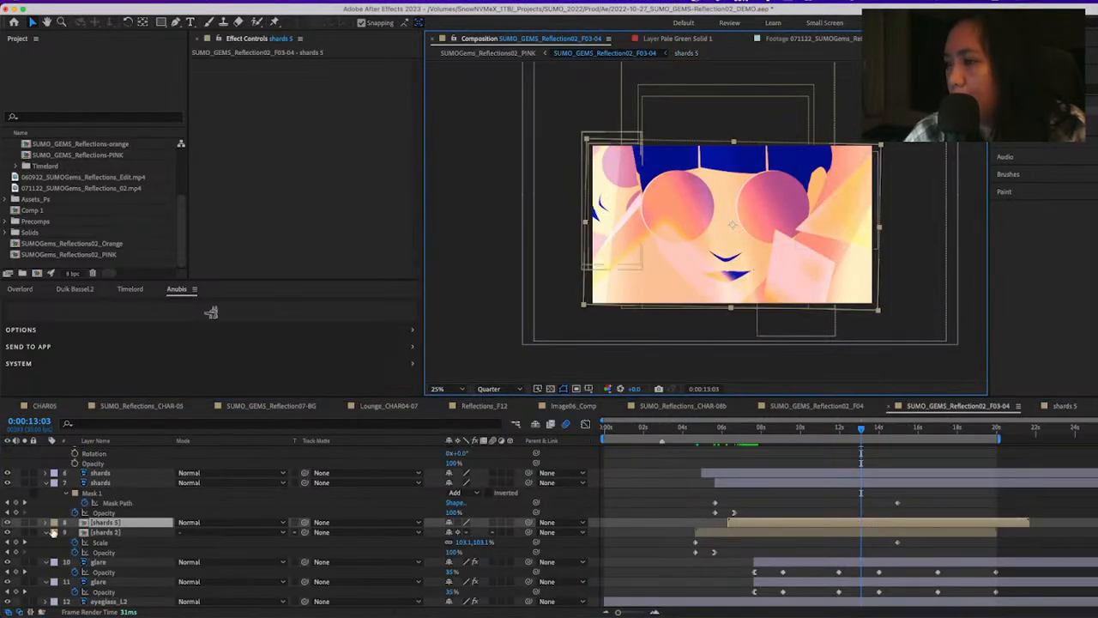
Toggle the visibility of shards 5 off and on, and move the shards 2 layer above it
left_click(7, 523)
left_click(8, 522)
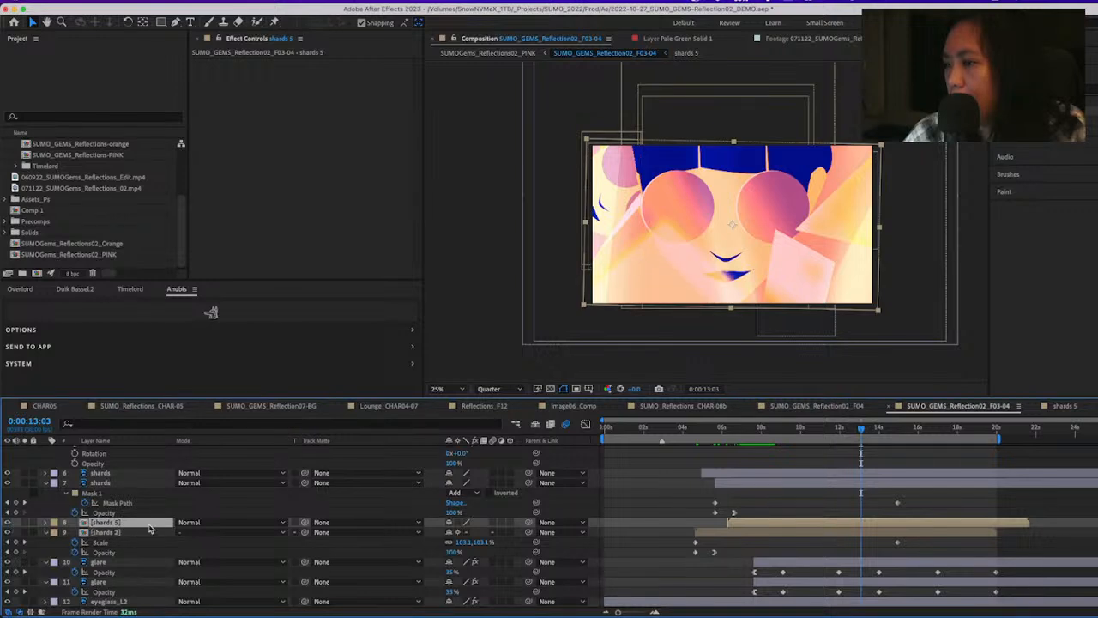
left_click_drag(149, 530, 148, 518)
Switch to the parent SUMOGems_Reflections02_PINK composition and scrub its shattering section from 0:00:24:14 to 0:00:28:02
key("Tab")
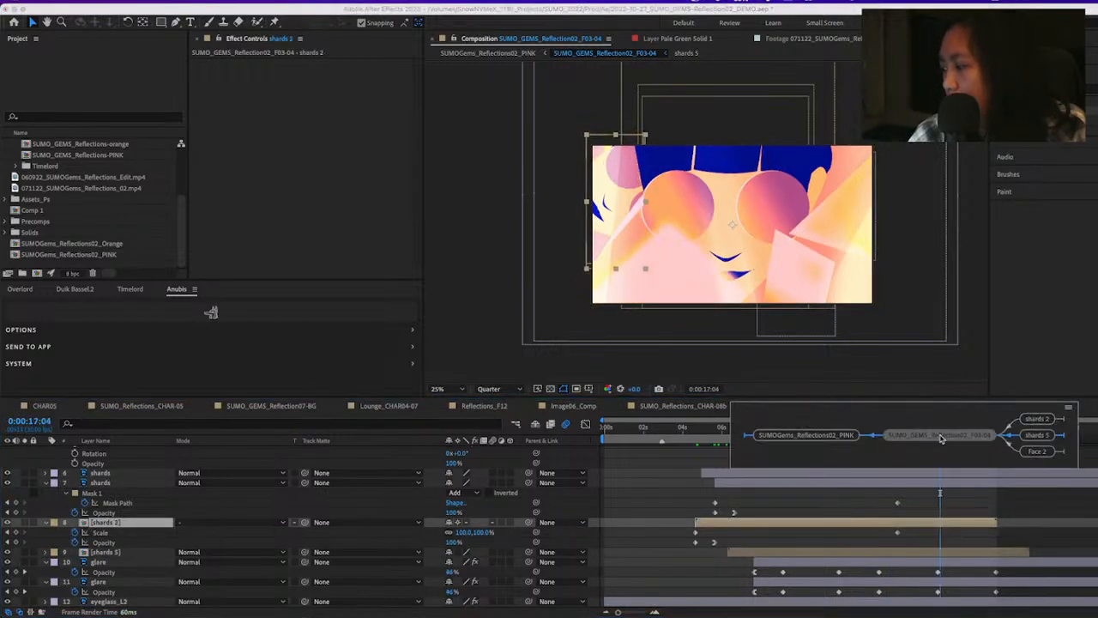
left_click(938, 432)
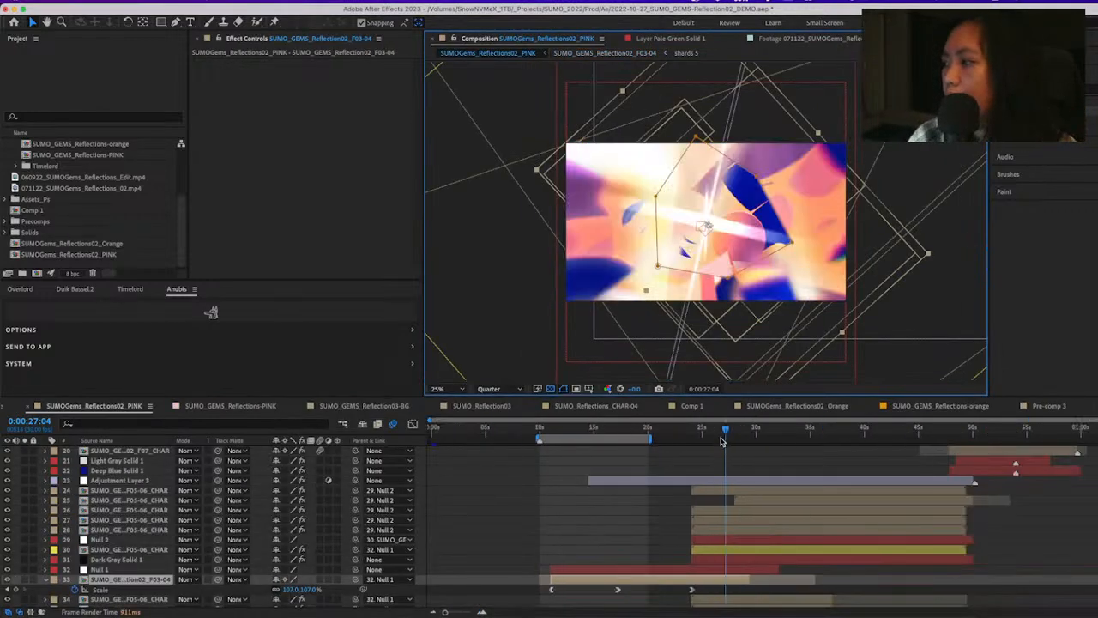
left_click_drag(721, 442, 702, 435)
left_click(696, 428)
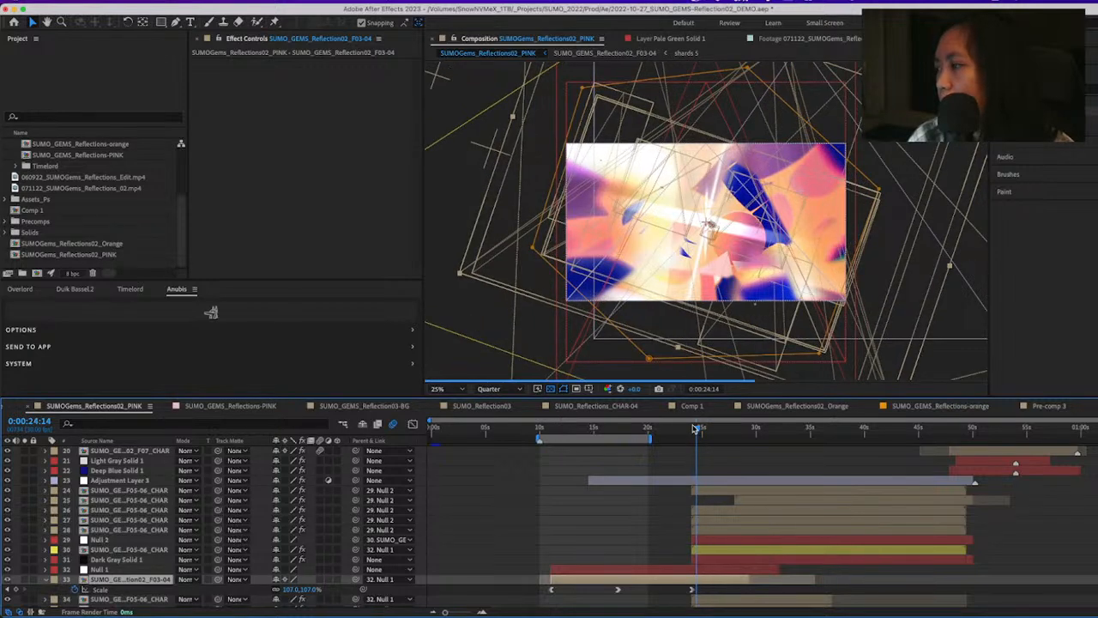
left_click_drag(696, 428, 736, 428)
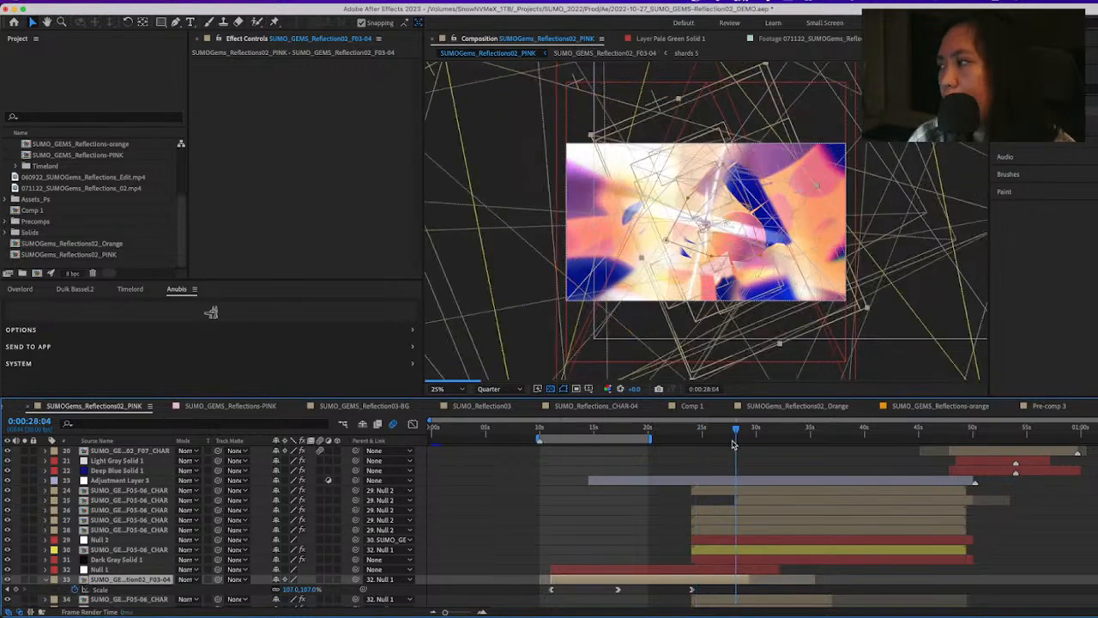
Solo the F05-06_CHAR layers 26, 27 and 28 to inspect their radial-wiped shards, and clear the solos
left_click(715, 520)
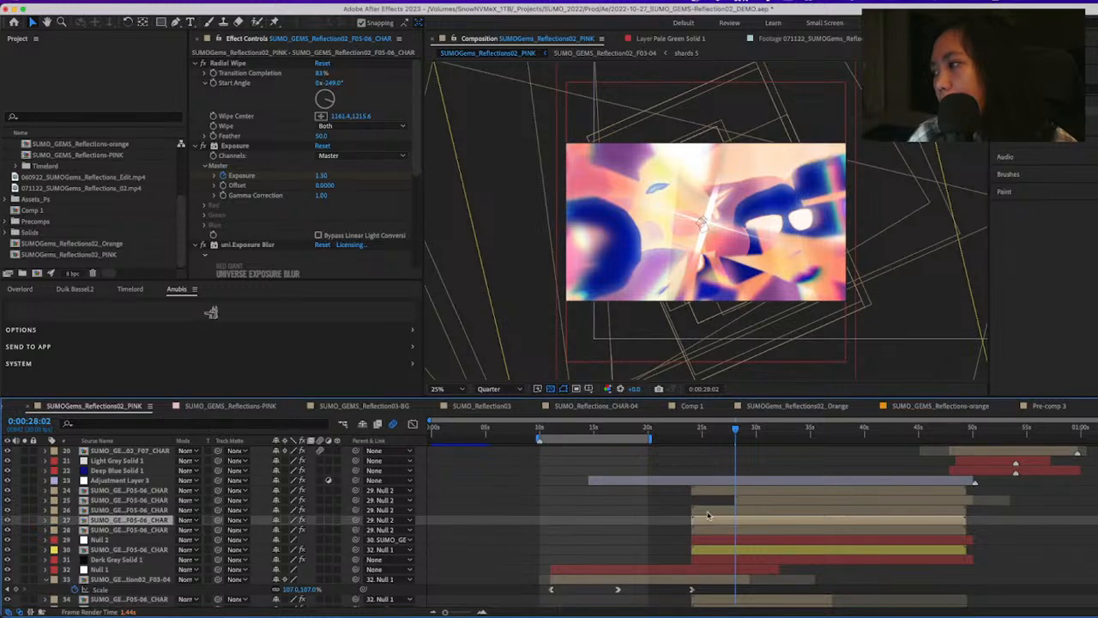
left_click(25, 521)
left_click(25, 521)
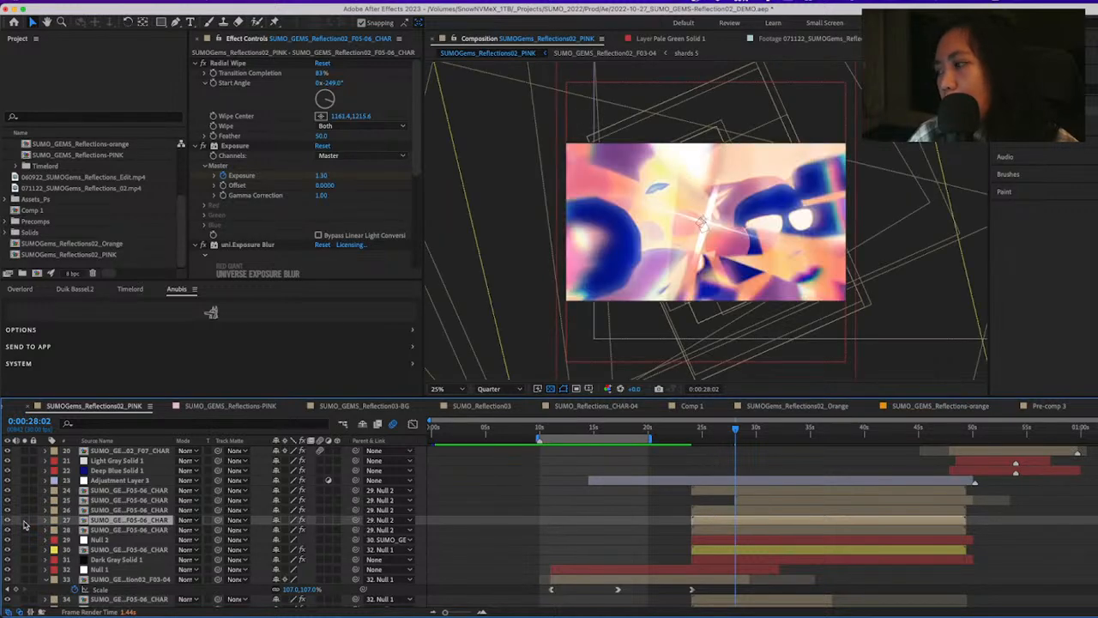
left_click(25, 520)
left_click(25, 510)
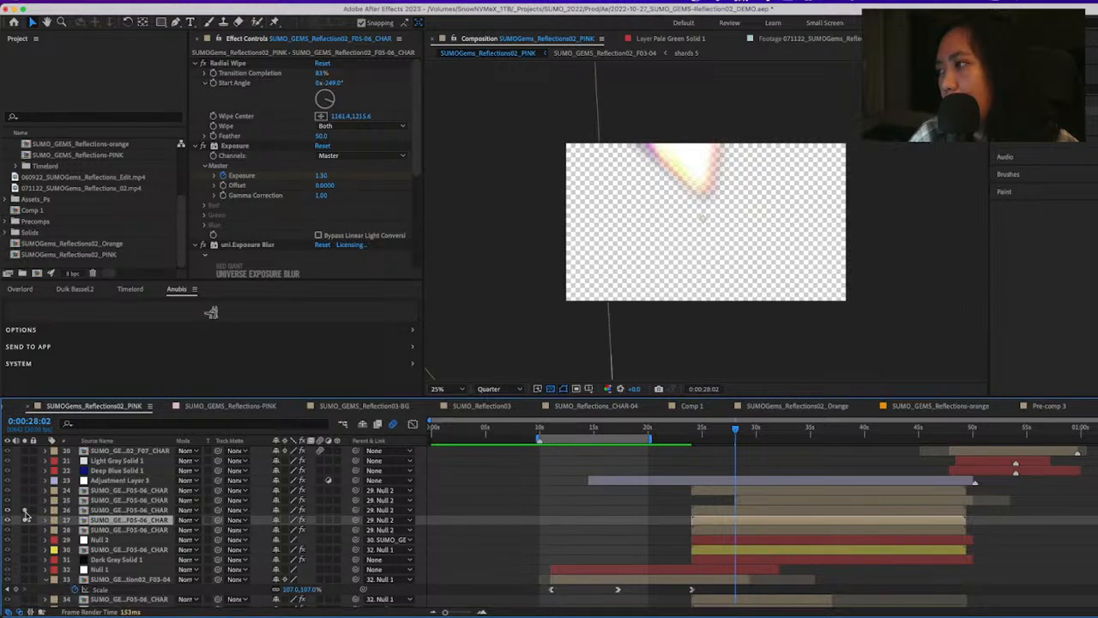
left_click(24, 530)
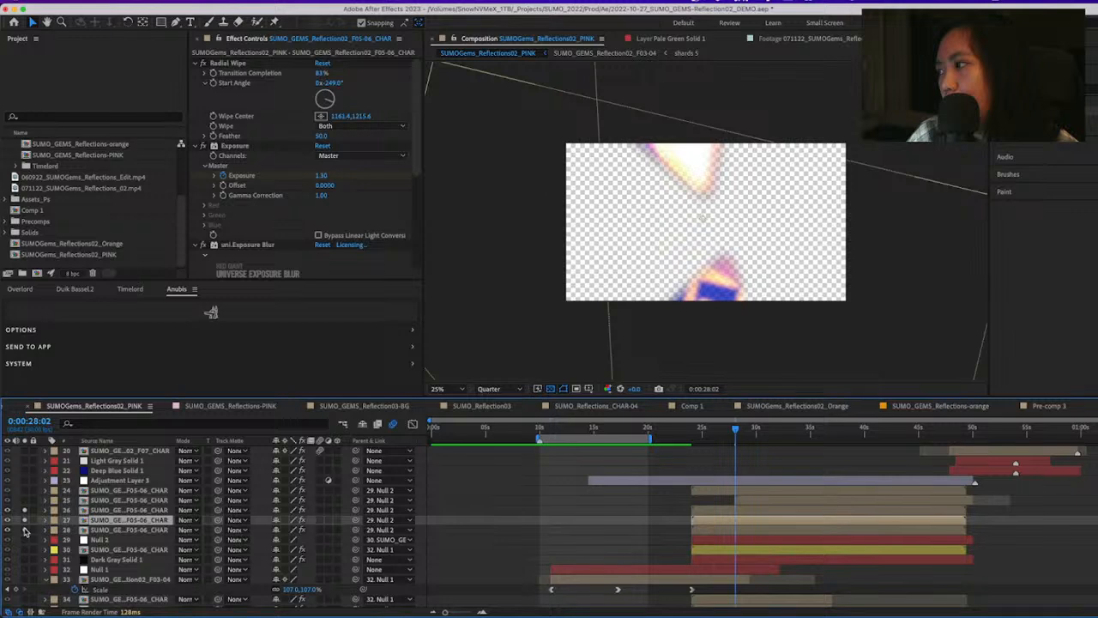
left_click(28, 531)
left_click_drag(25, 531, 24, 511)
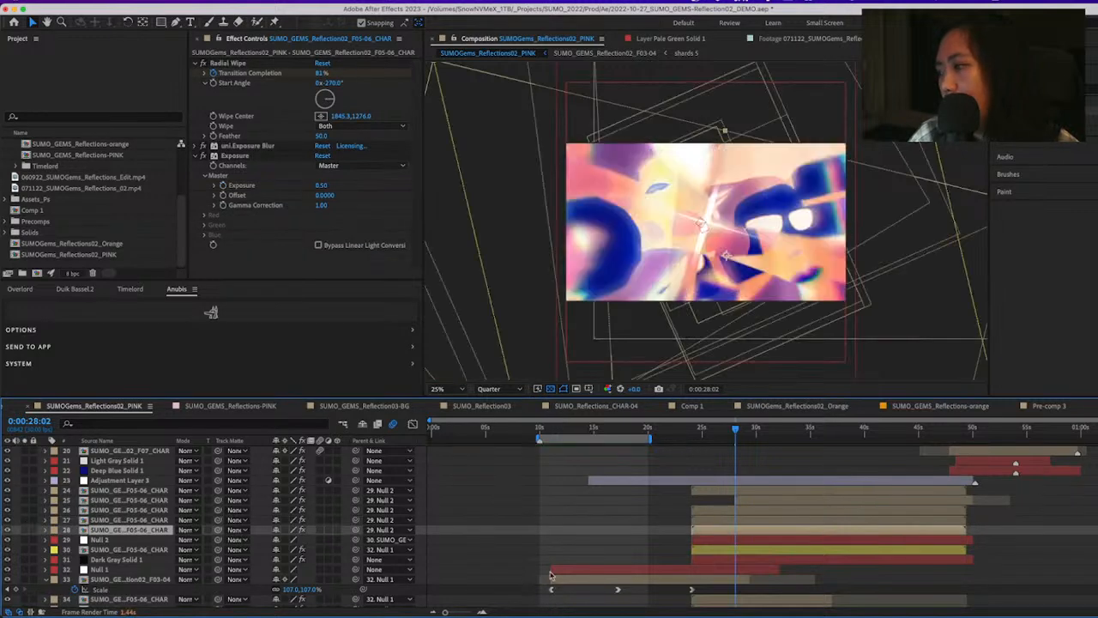
Solo the F05-06_CHAR layers 34 to 37, preview them up to 0:00:29:12, and add layer 30 to the solo
scroll(550, 575, "down", 5)
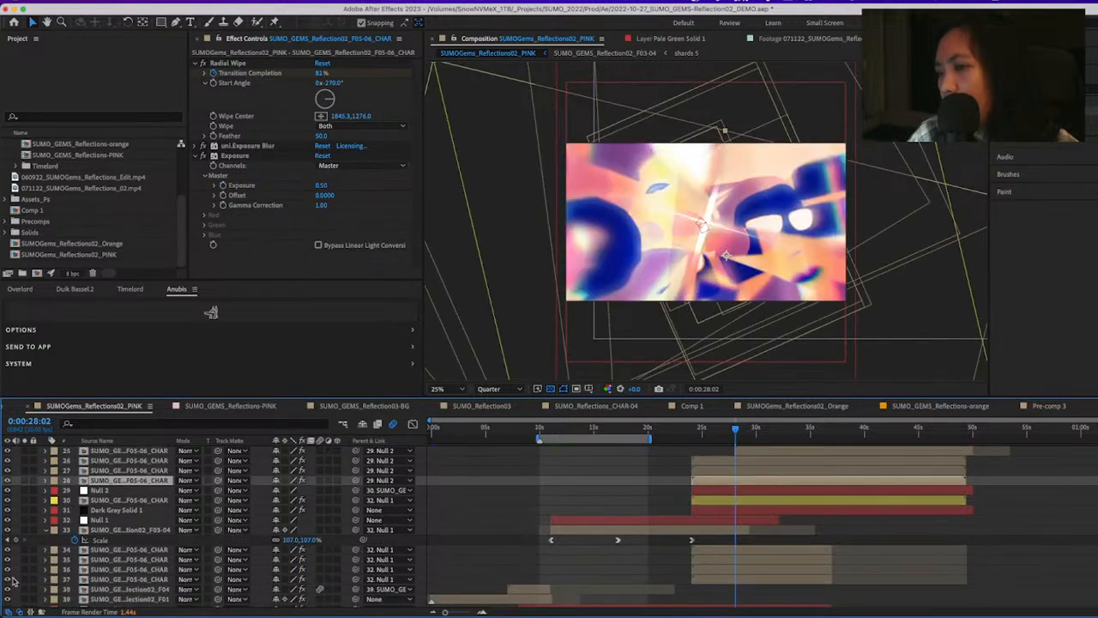
left_click(25, 579)
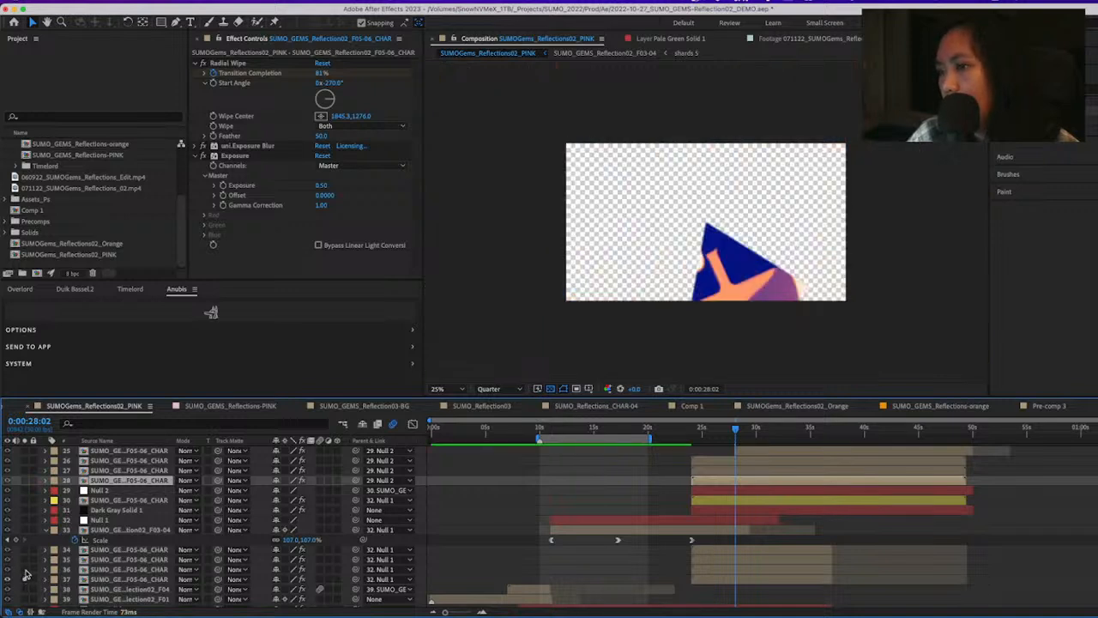
left_click(25, 570)
left_click(25, 560)
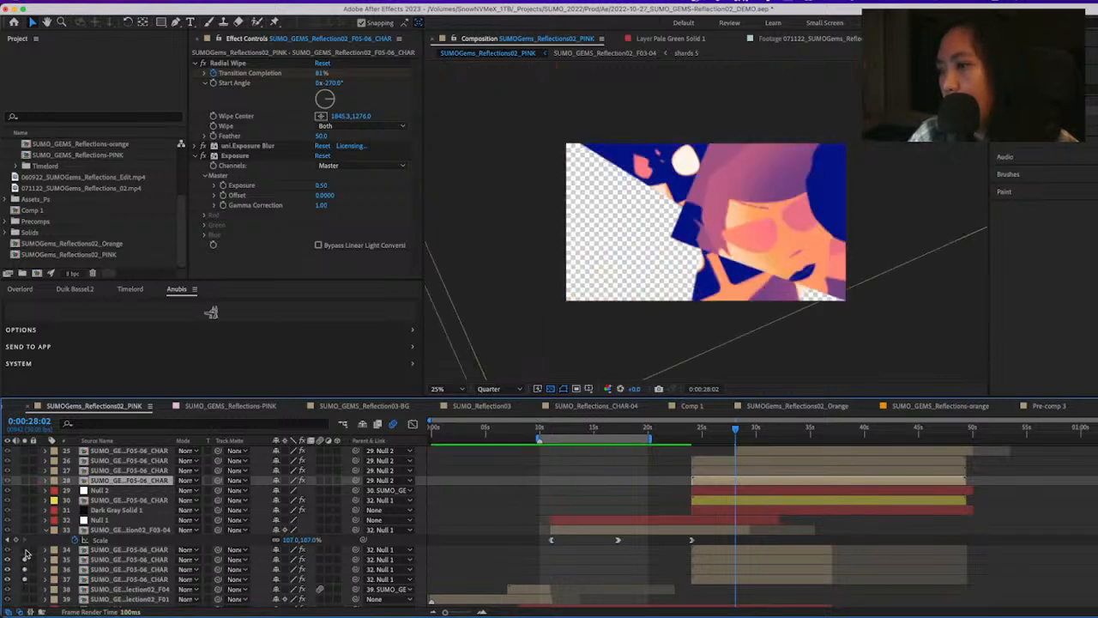
left_click_drag(740, 433, 752, 431)
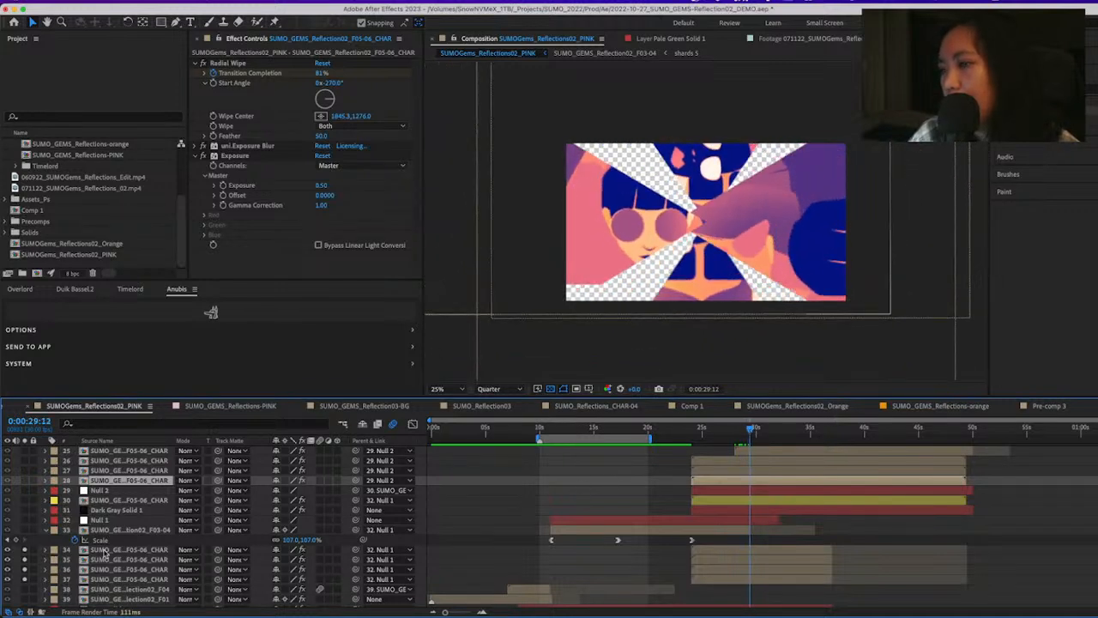
left_click(26, 501)
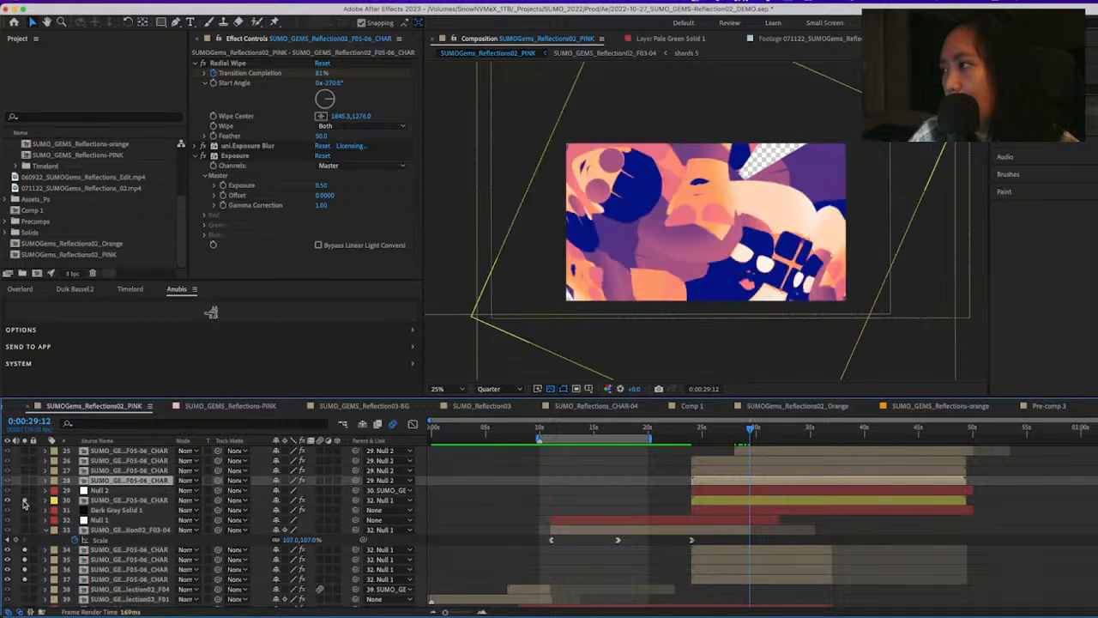
Swap the soloed layer 30 for F03-04 layer 33, scrub the shards from 0:00:24:20 to 0:00:28:15, and clear the solos
left_click(25, 503)
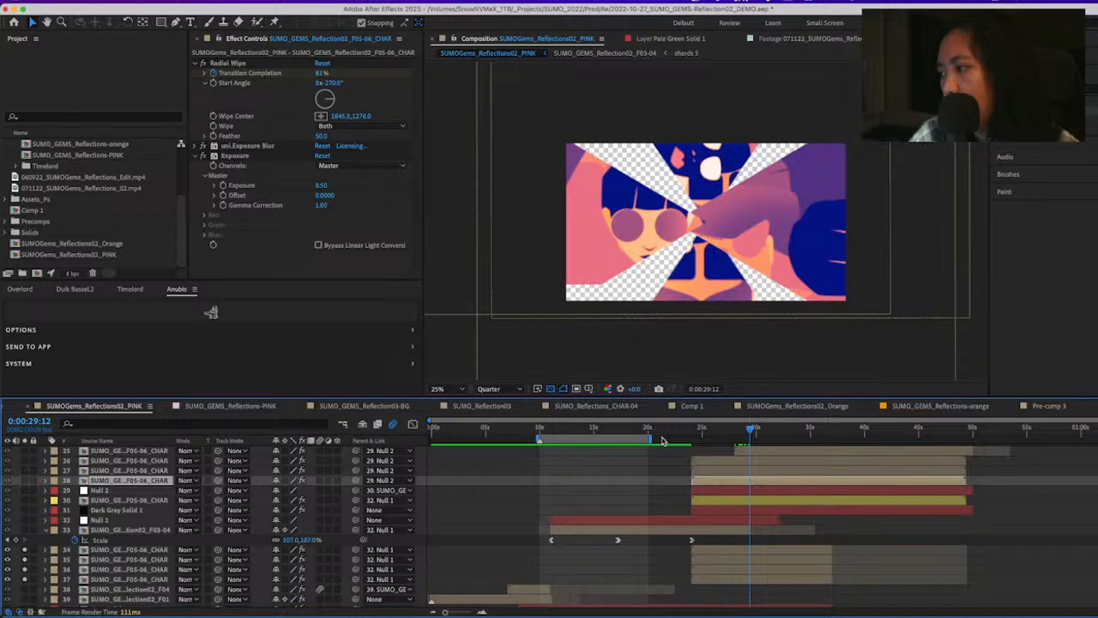
left_click(717, 428)
left_click(24, 529)
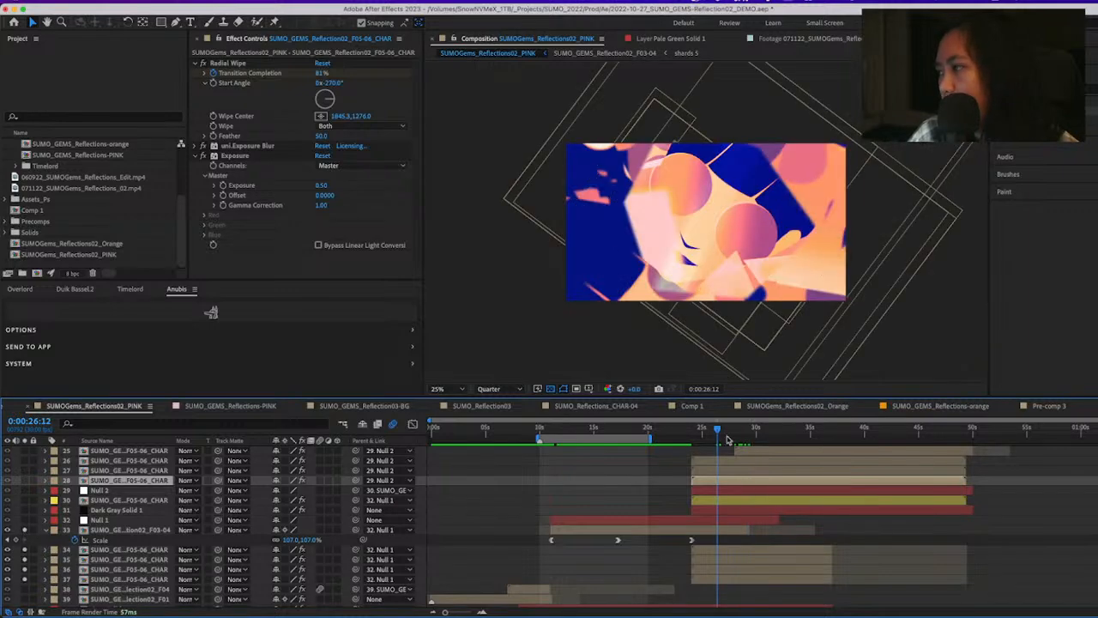
left_click(702, 428)
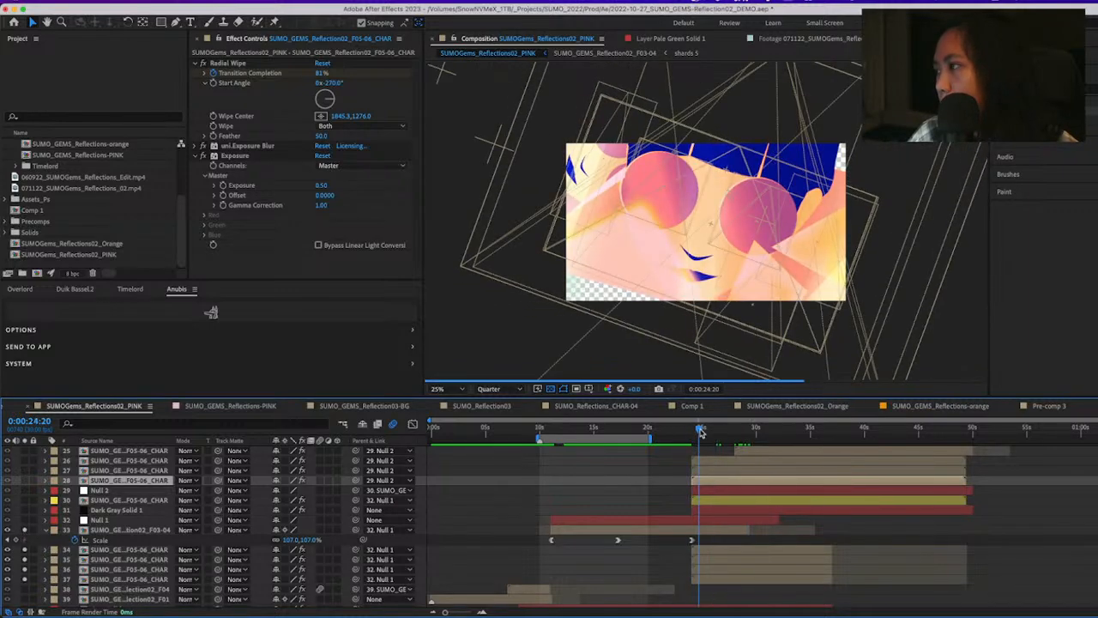
left_click_drag(704, 432, 710, 432)
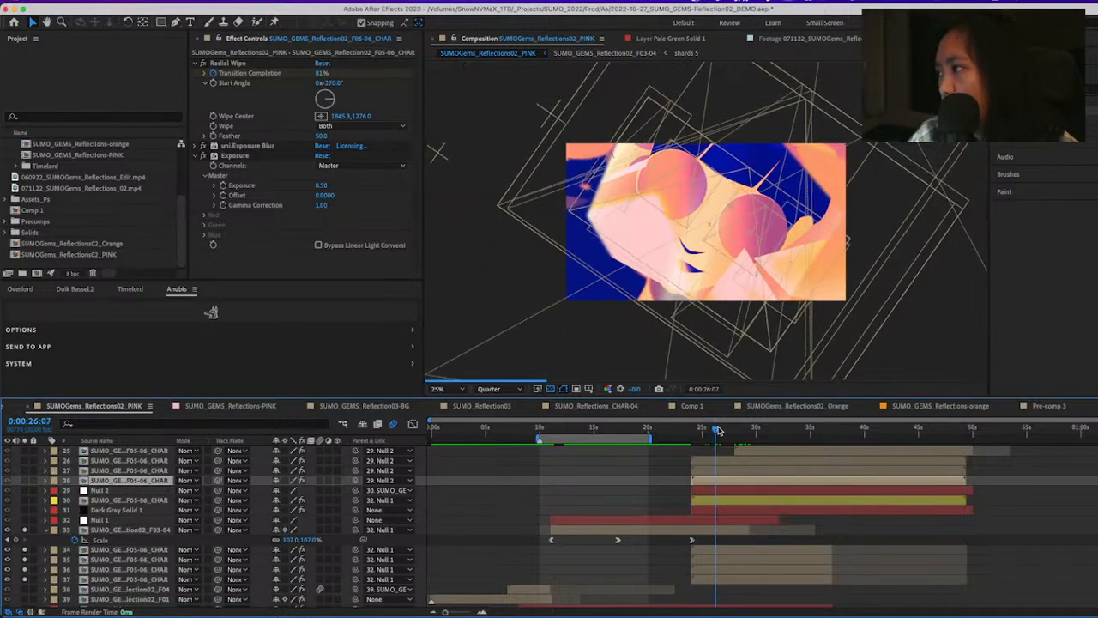
left_click_drag(711, 431, 742, 433)
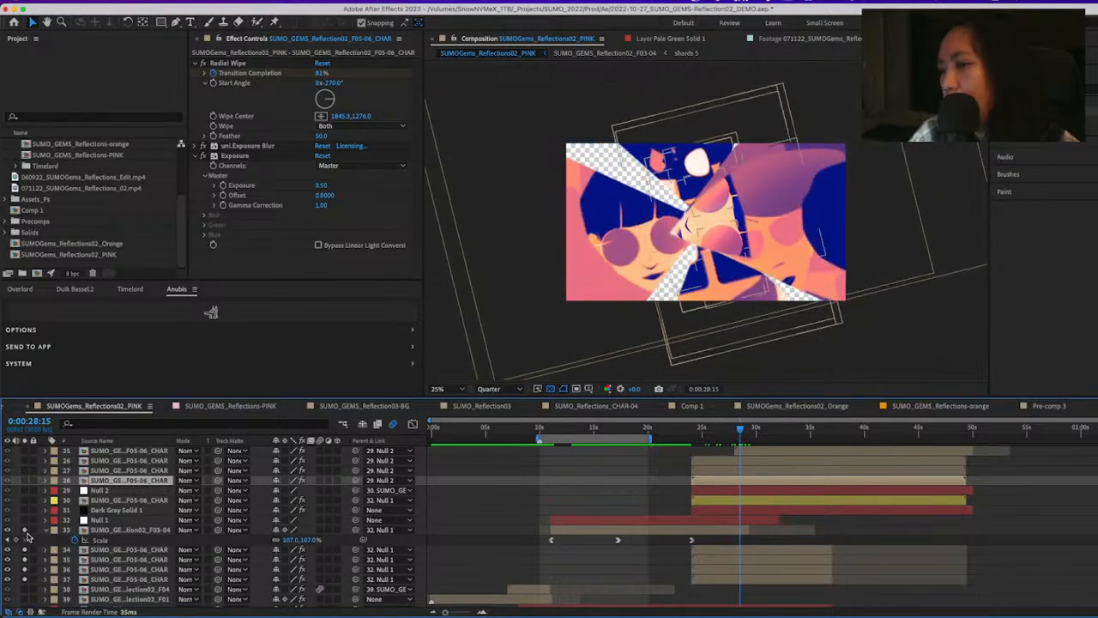
left_click(28, 581)
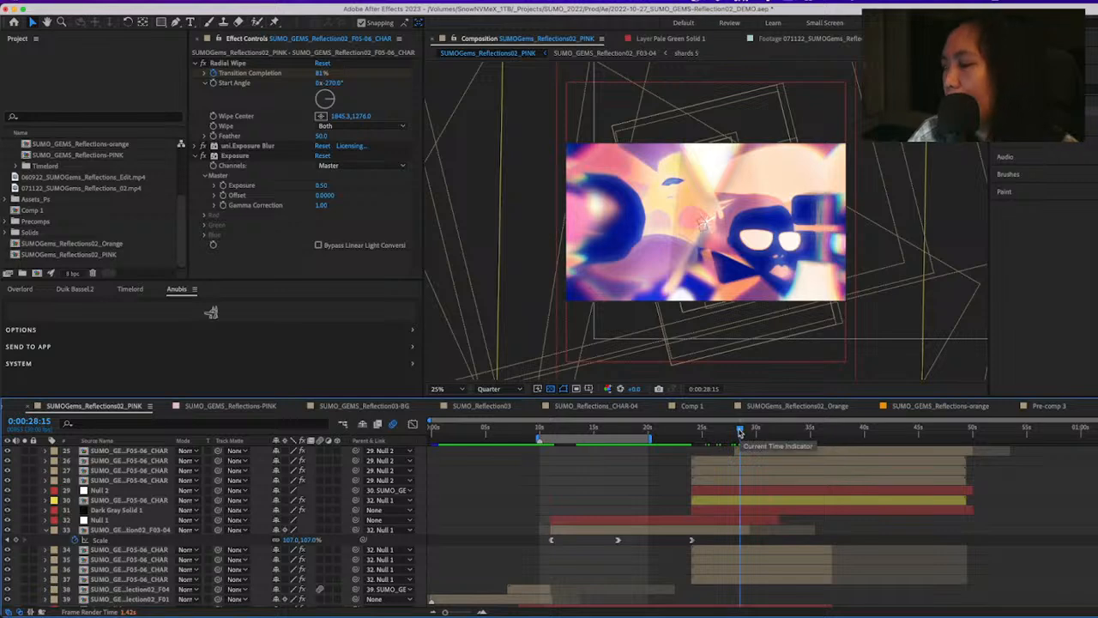
Preview the full composite from 0:00:27:03 to 0:00:28:18 and scrub on to 0:00:33:20
left_click_drag(740, 432, 725, 432)
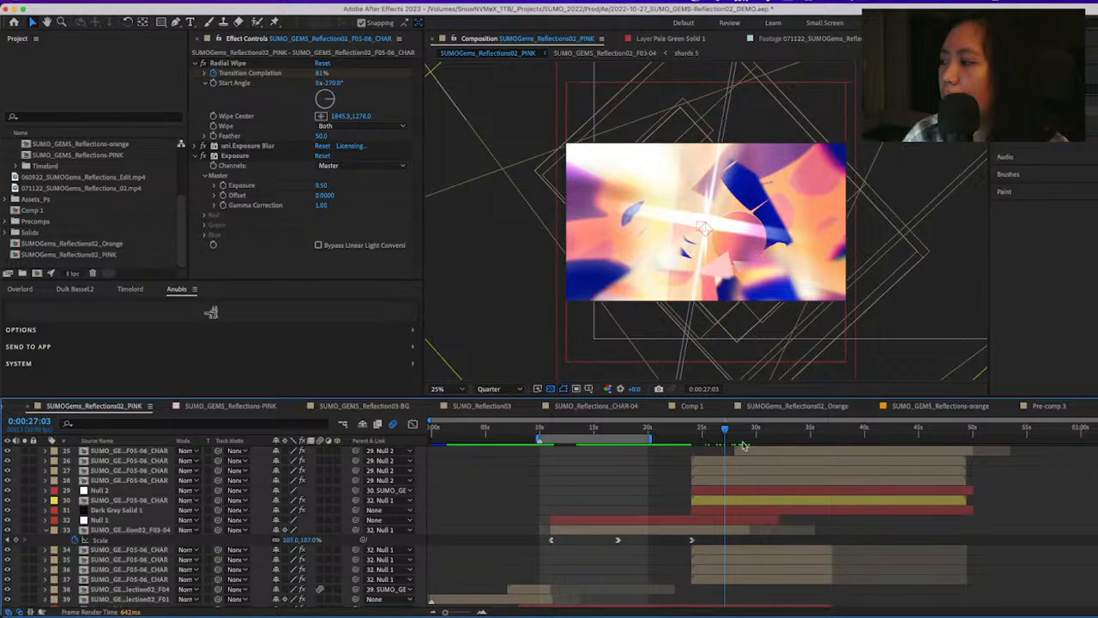
key("space")
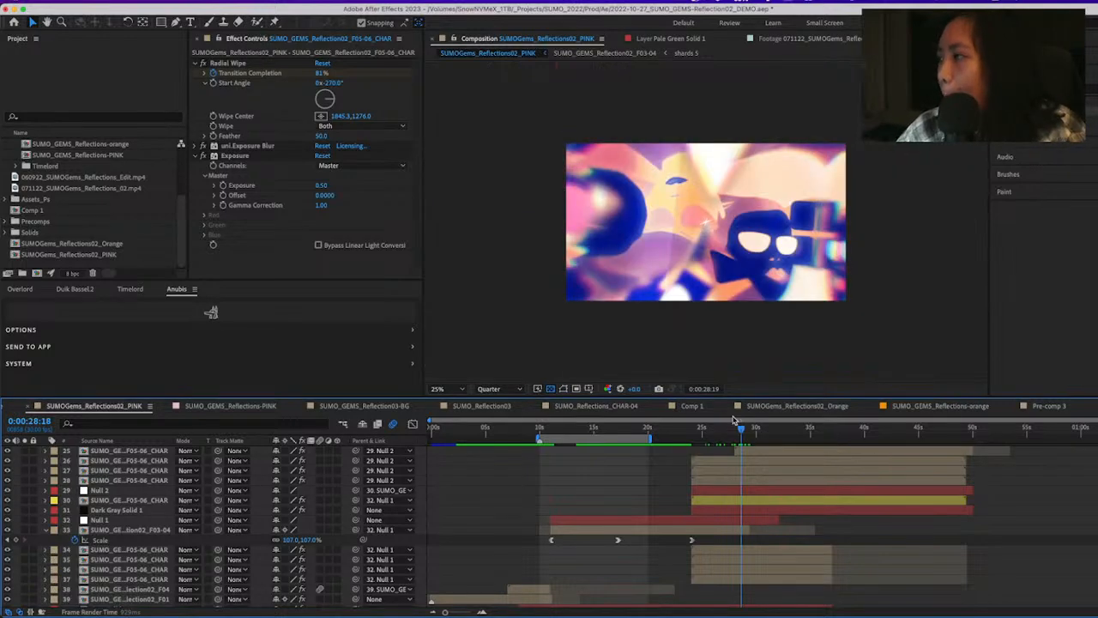
key("space")
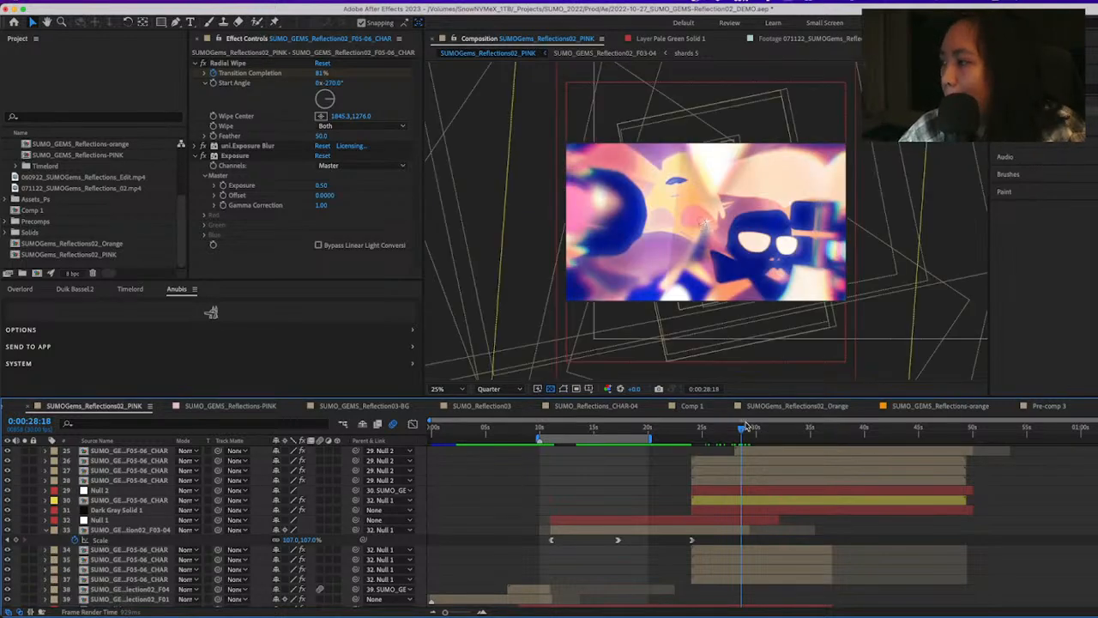
left_click_drag(745, 428, 796, 445)
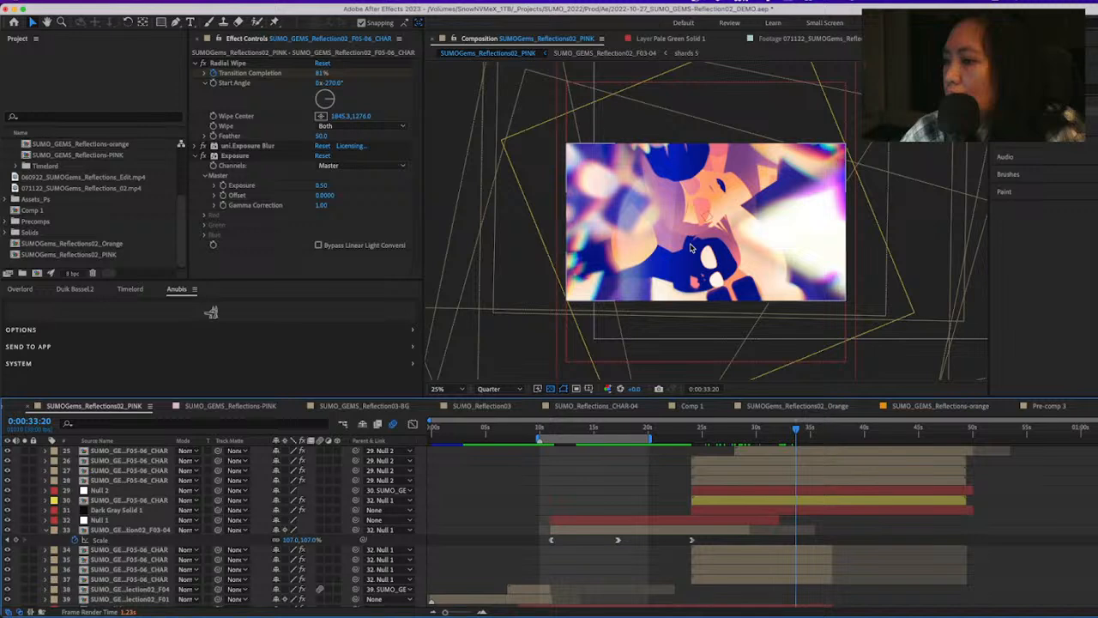
Check the effects on F05-06_CHAR layer 25, and solo F05-06_CHAR layer 30 to inspect its S_Kaleido effect
scroll(816, 505, "up", 3)
left_click(816, 503)
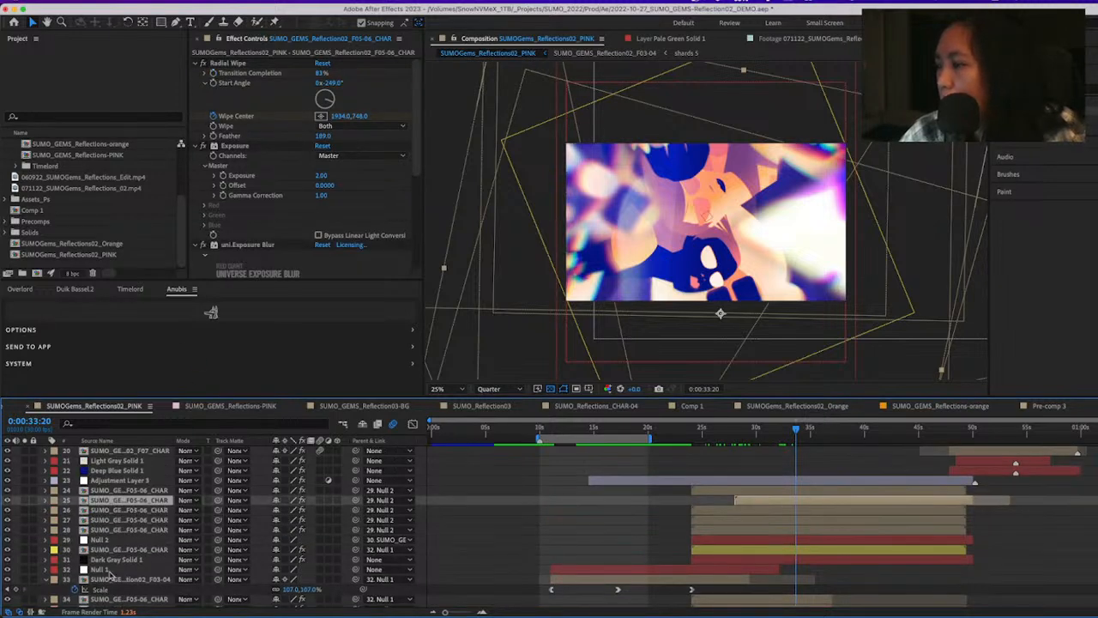
left_click(127, 540)
left_click(127, 550)
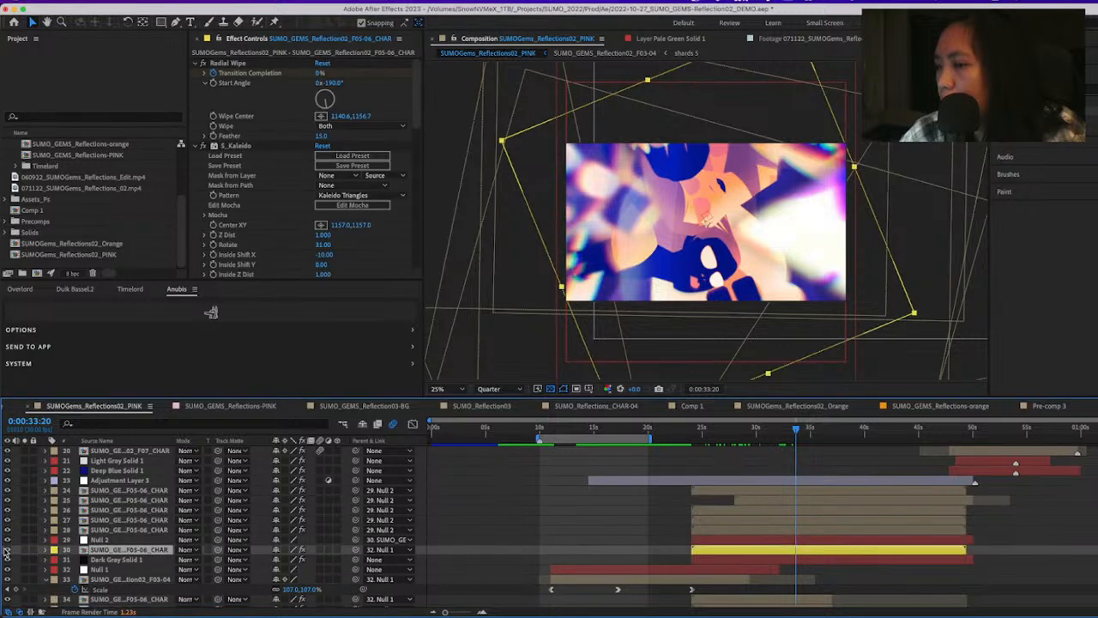
left_click(24, 550)
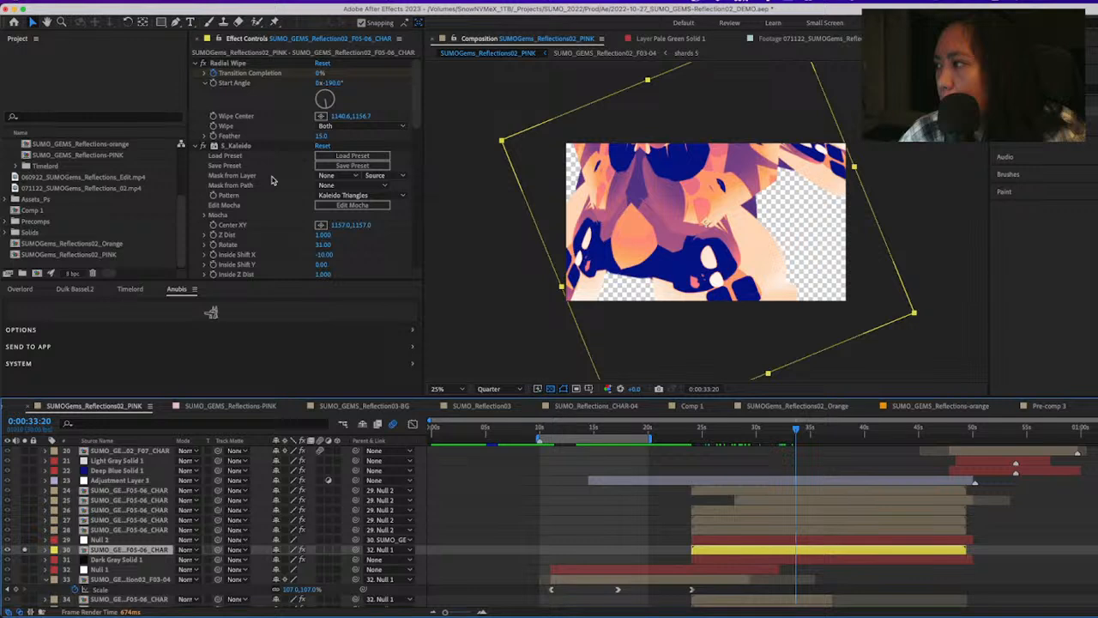
Compare layer 30 with S_Kaleido disabled and re-enabled, collapse the S_Kaleido and S_GlowEdges settings, and clear its solo
left_click(196, 150)
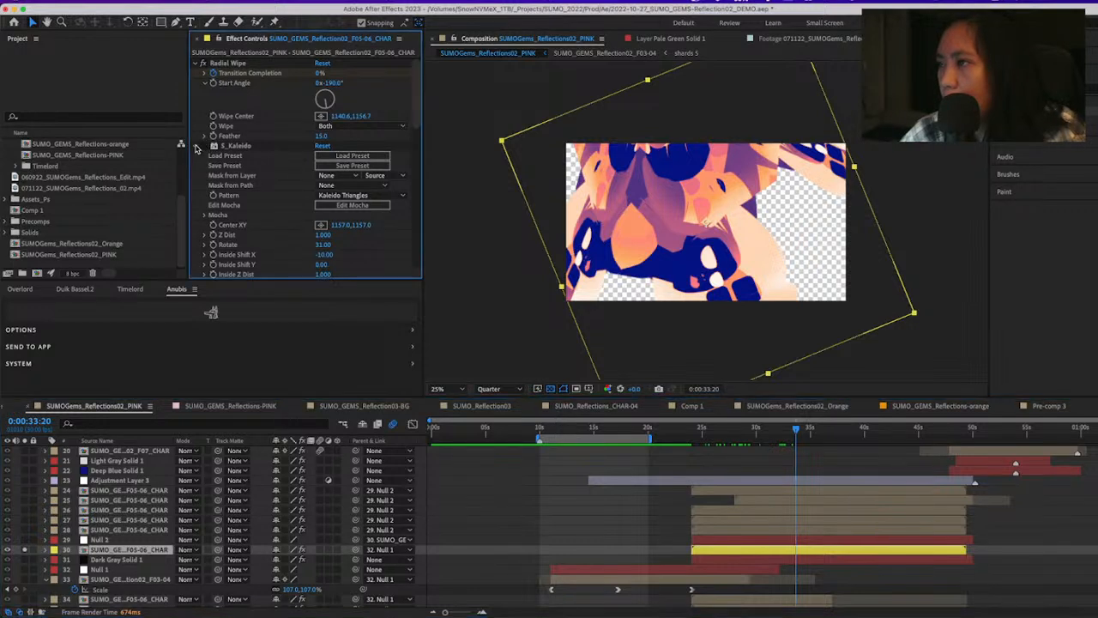
left_click(196, 147)
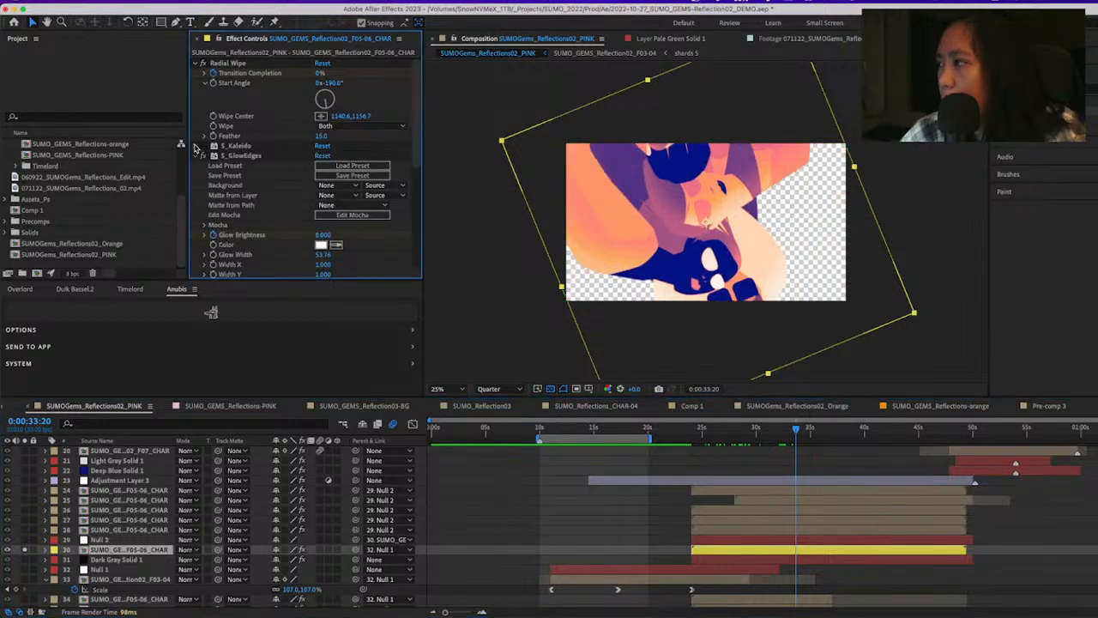
left_click(203, 155)
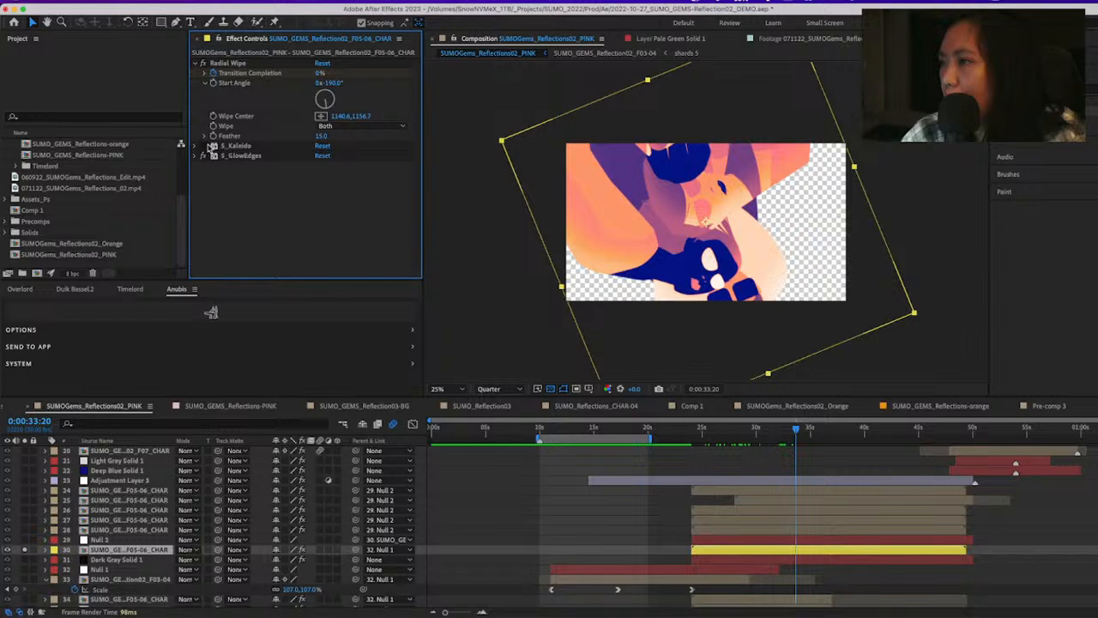
left_click(212, 147)
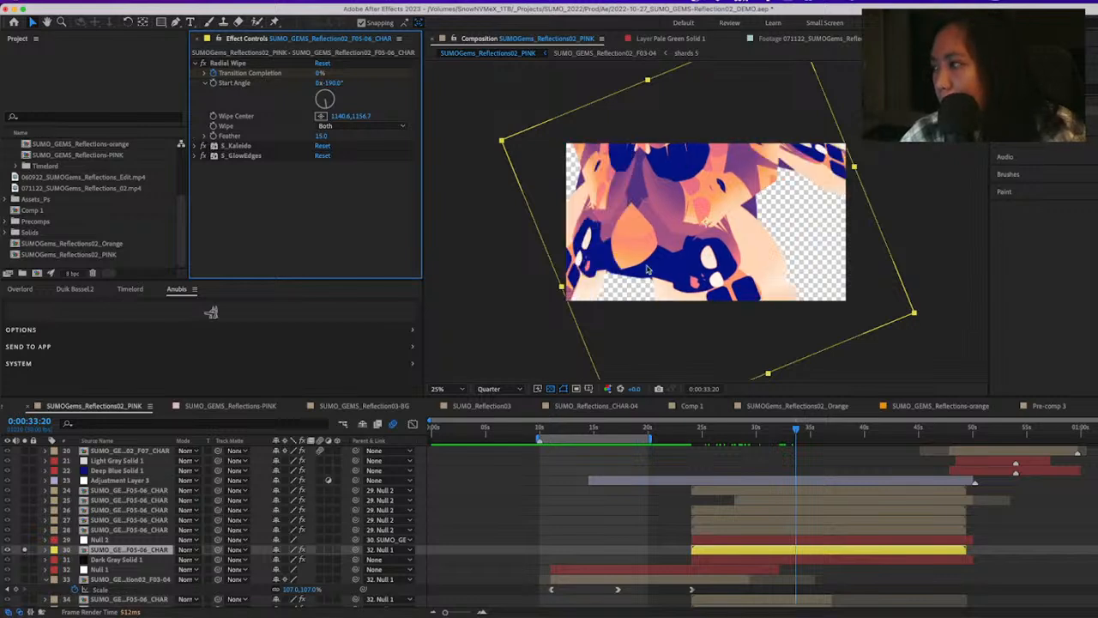
left_click(23, 552)
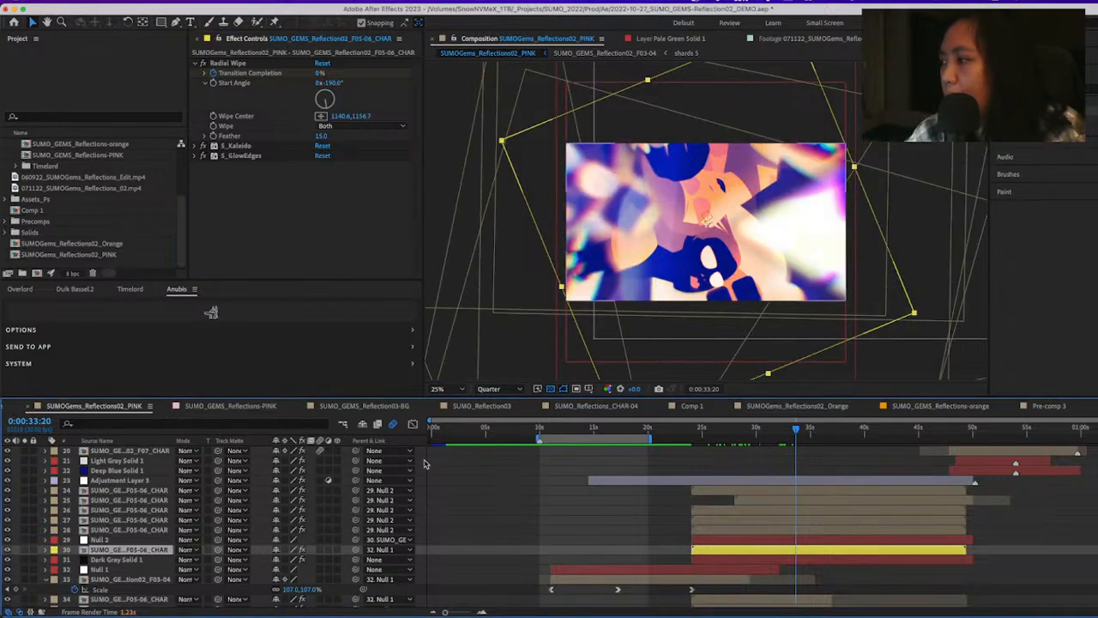
Scrub the kaleidoscopic character section from 0:00:34:17 to 0:00:40:26 to examine the rotating shards
left_click(805, 433)
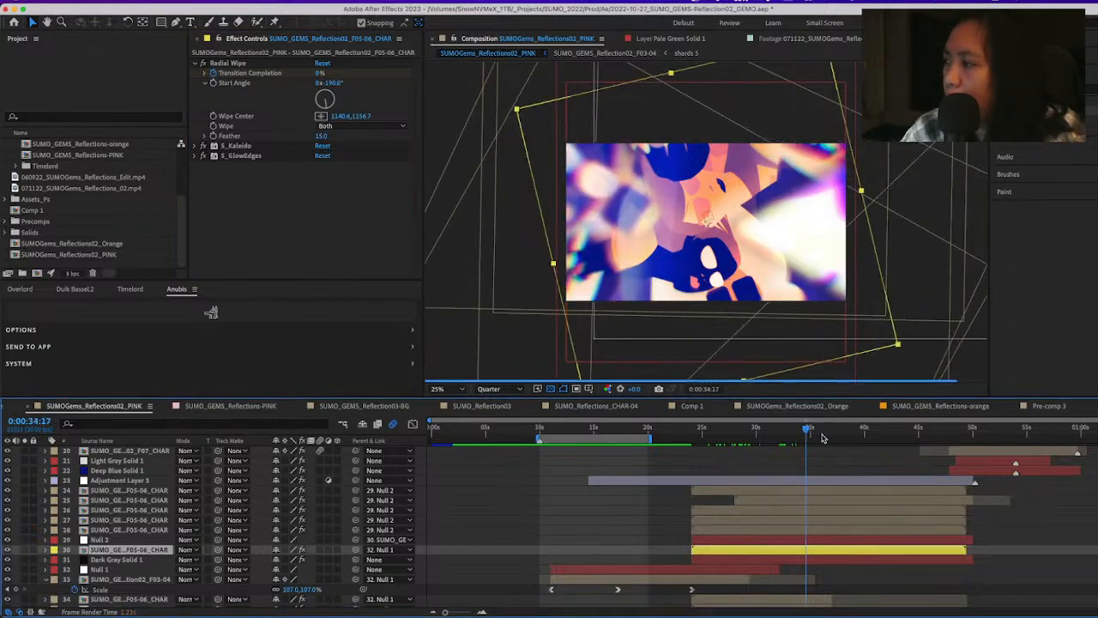
left_click(826, 439)
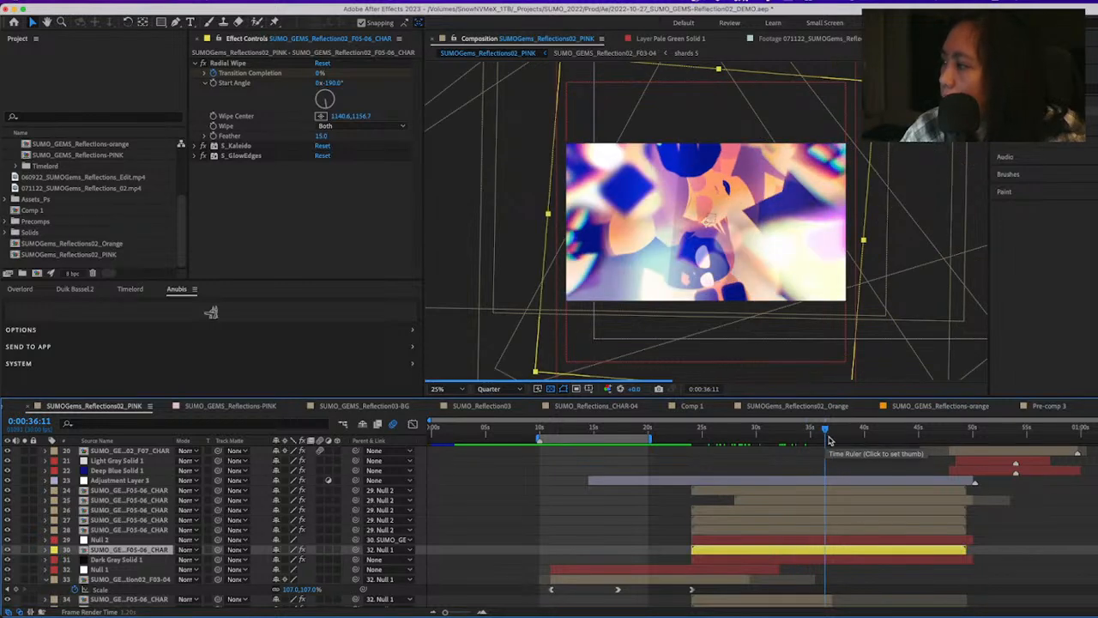
left_click(845, 437)
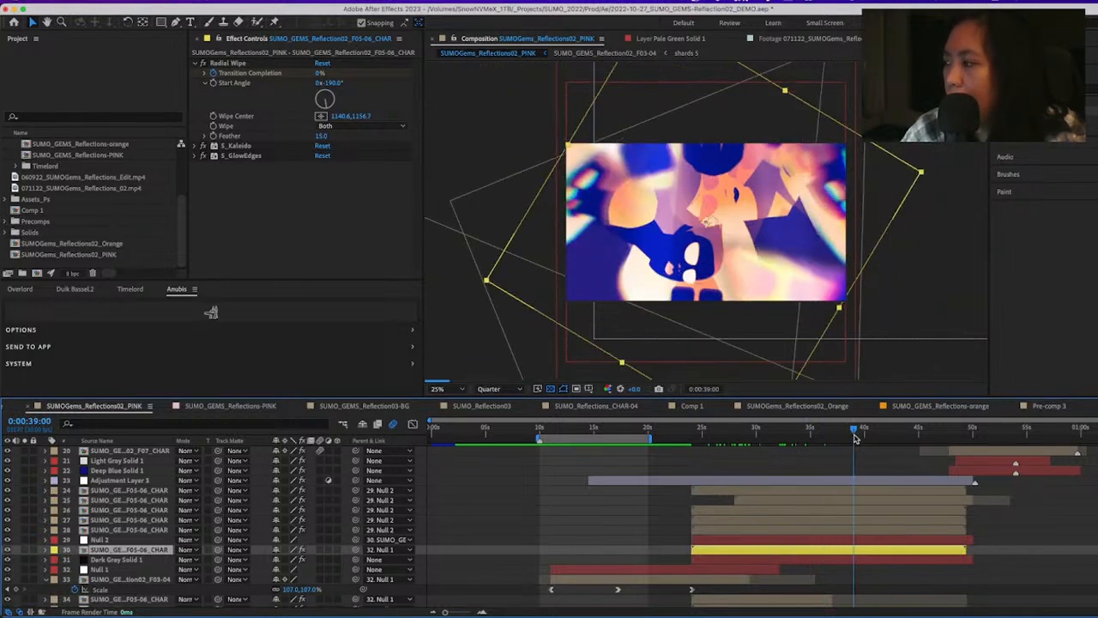
left_click(869, 434)
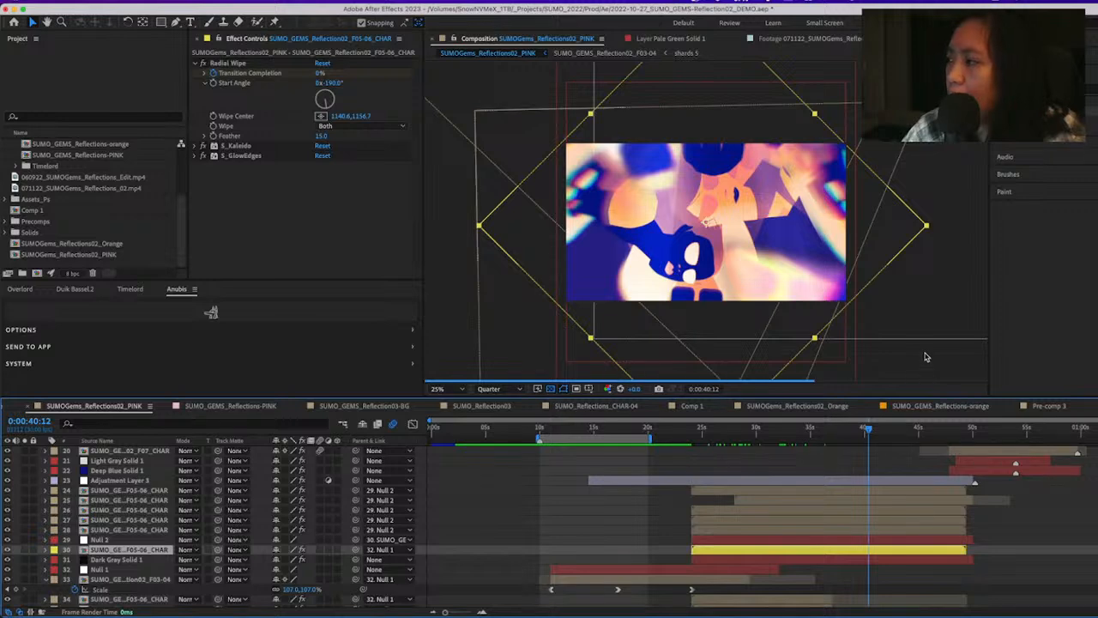
left_click(825, 437)
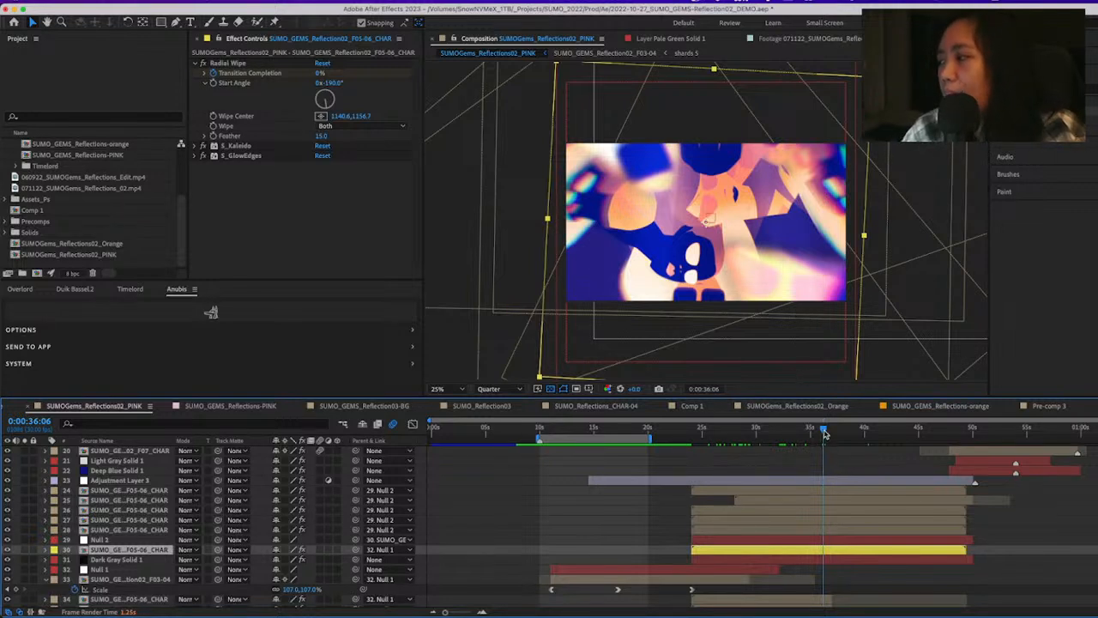
left_click_drag(824, 433, 875, 453)
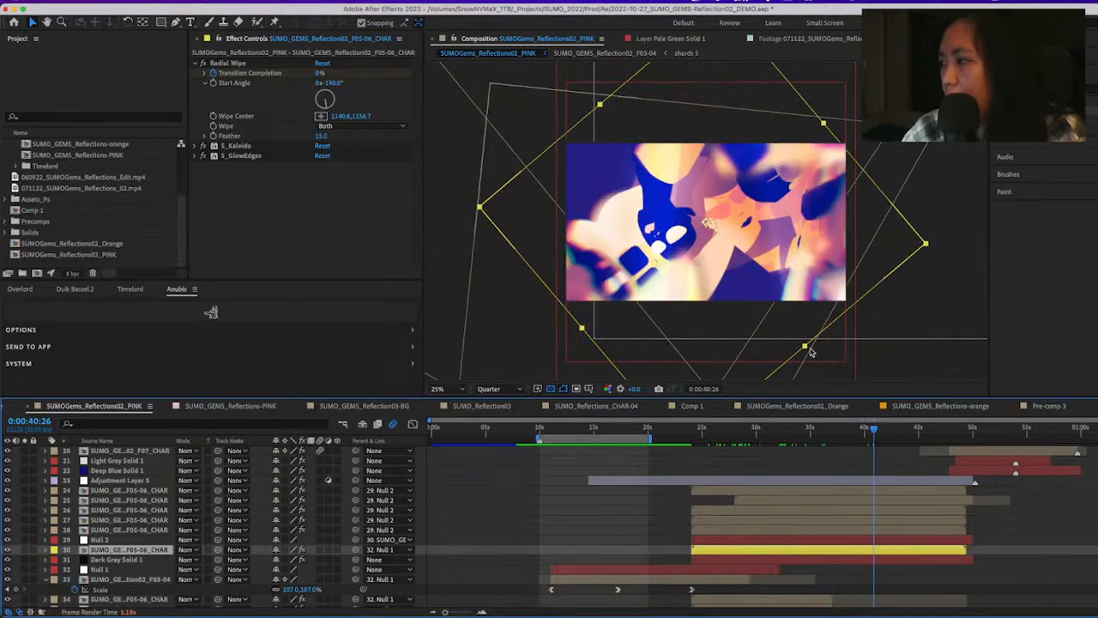
Scrub at 50% magnification to 0:00:47:16 and select the lighting F01.psd layer 2 in the upper layer stack
key("period")
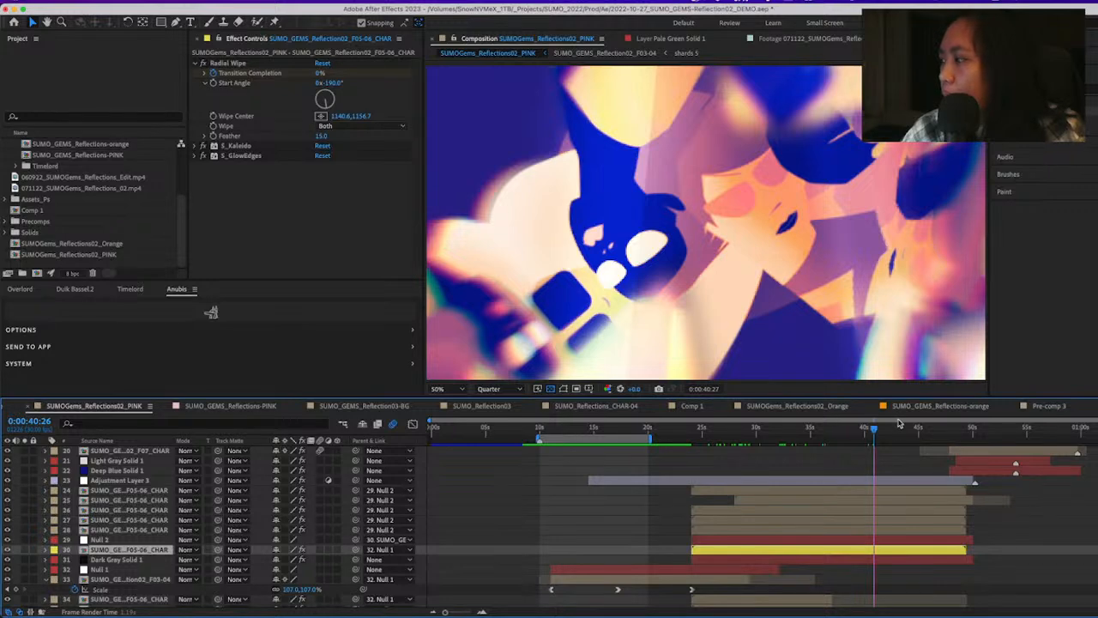
left_click_drag(880, 437, 947, 432)
scroll(940, 543, "up", 5)
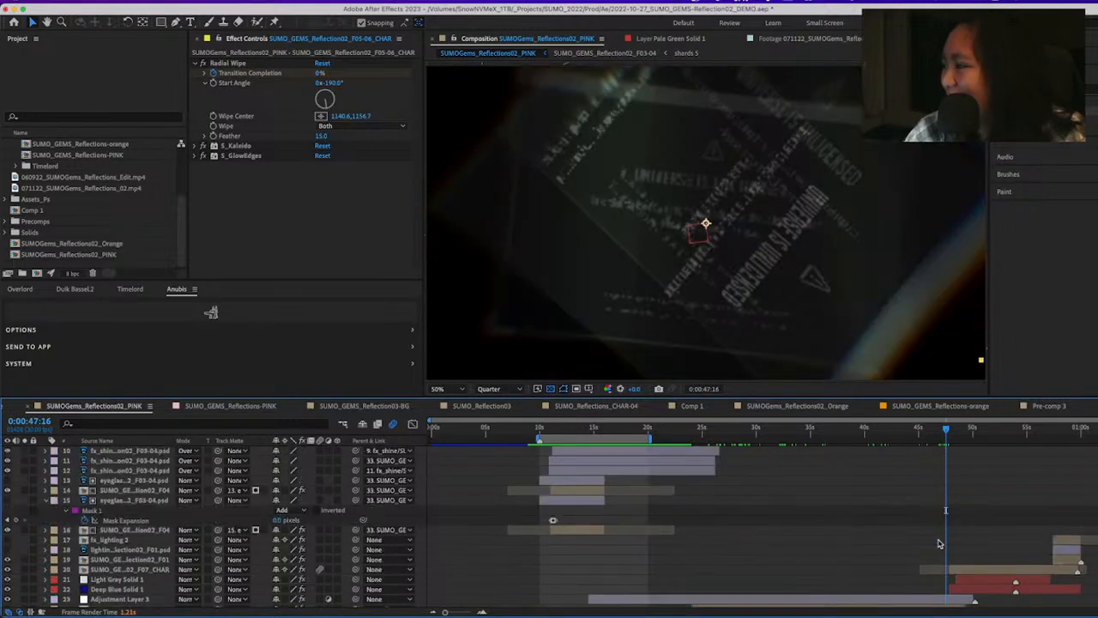
scroll(939, 543, "up", 1)
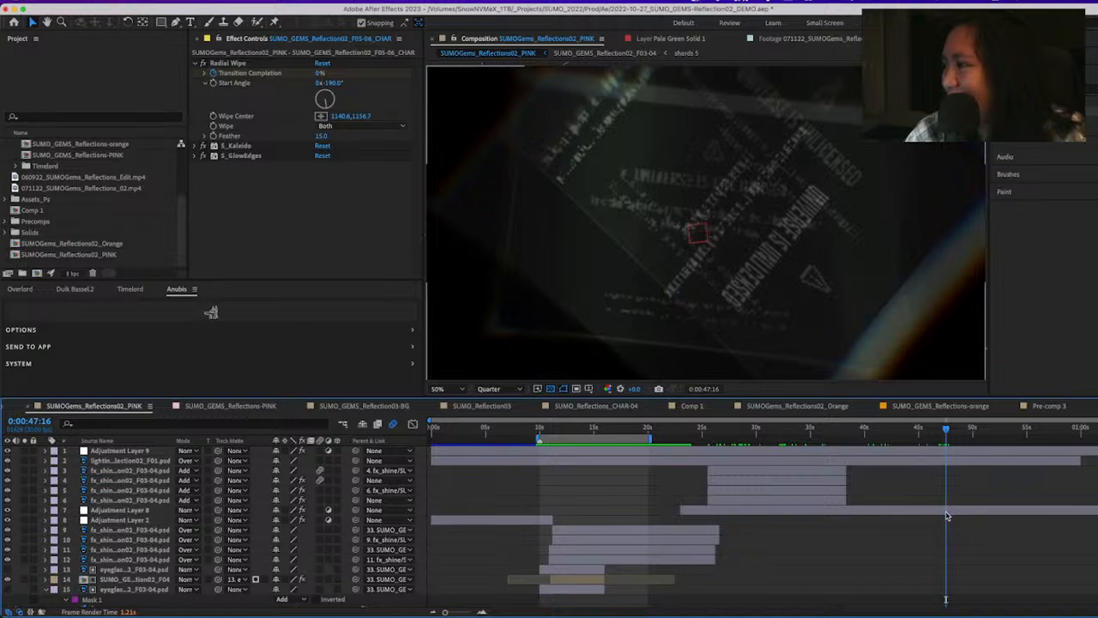
left_click(947, 508)
left_click(923, 461)
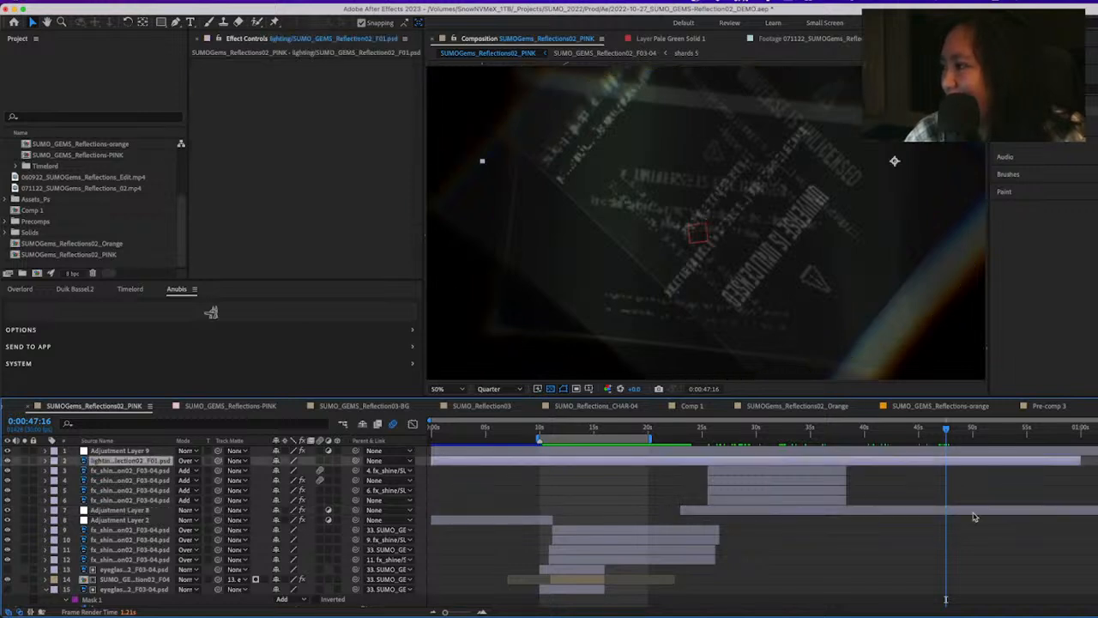
Scrub from 0:00:48:15 to 0:00:48:22 to examine the wipe into the blue scene, and return the magnification to 25%
scroll(974, 517, "down", 3)
mouse_move(953, 430)
left_mouse_down()
mouse_move(976, 438)
mouse_move(956, 440)
left_mouse_up()
scroll(953, 450, "up", 5)
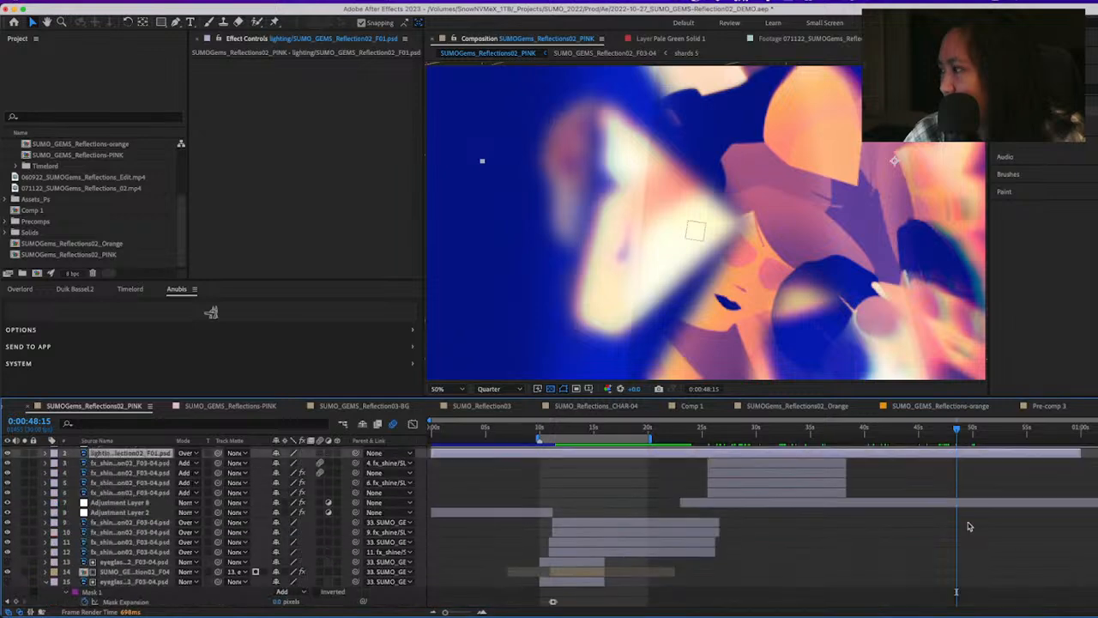
scroll(968, 526, "up", 1)
mouse_move(955, 429)
left_mouse_down()
mouse_move(927, 435)
mouse_move(961, 430)
left_mouse_up()
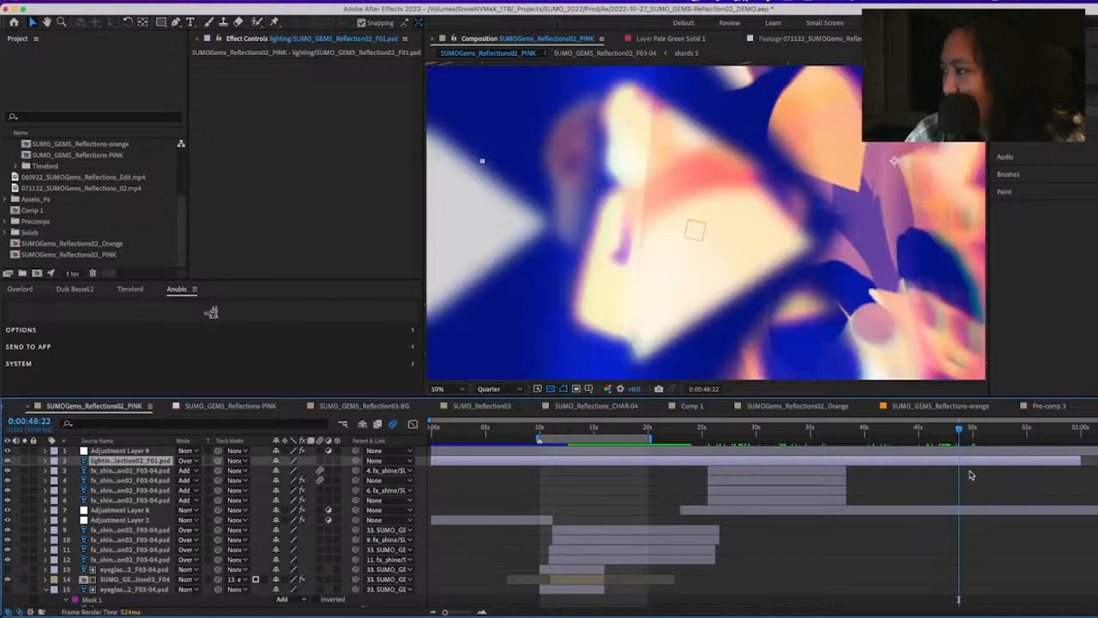
key("comma")
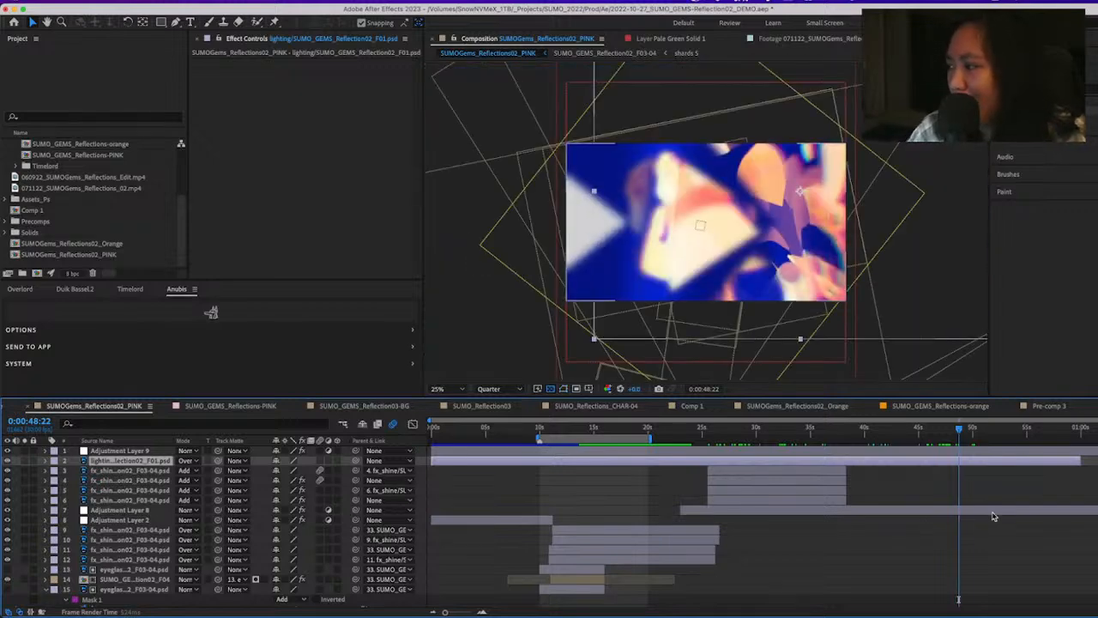
Select the Deep Blue Solid 1 layer and scrub to 0:00:52:10 to examine its Radial Wipe transition
scroll(996, 523, "down", 5)
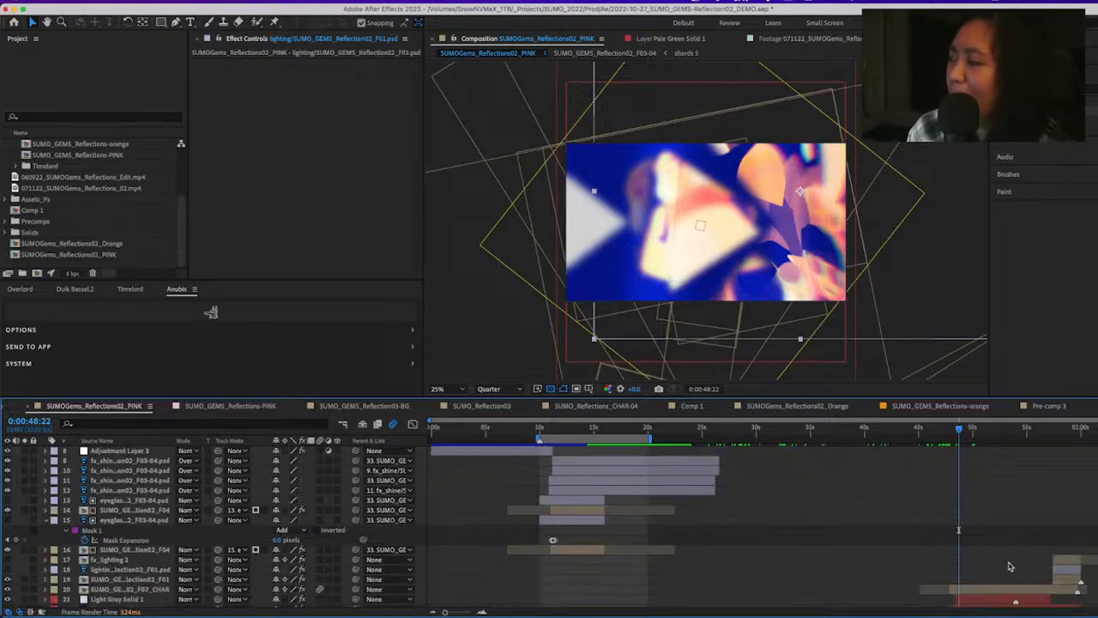
scroll(1010, 567, "down", 1)
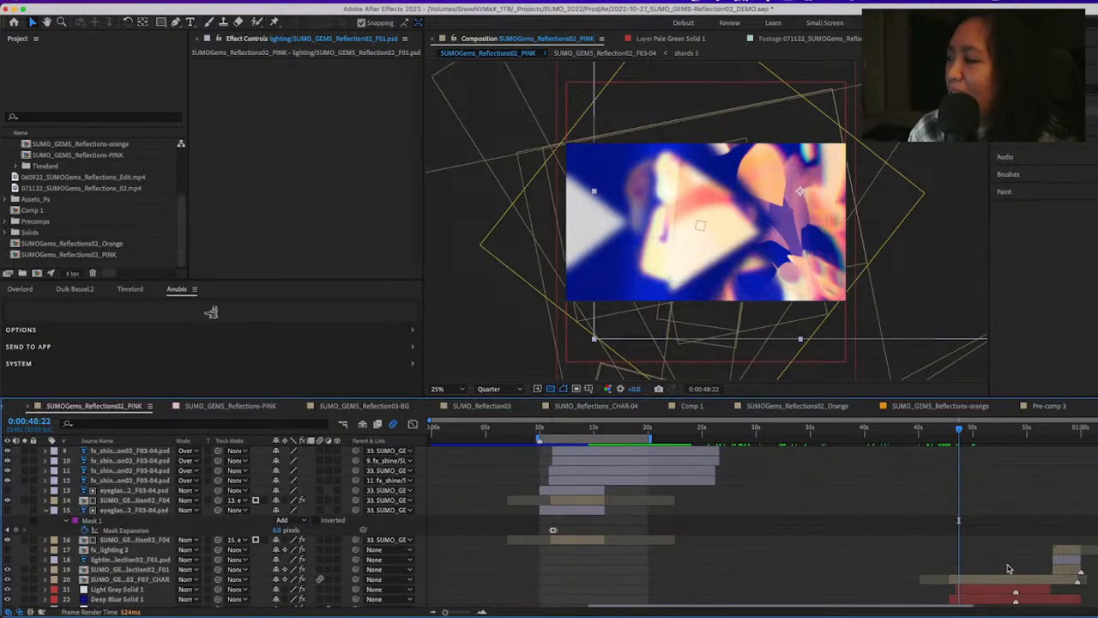
scroll(986, 537, "down", 5)
left_click(963, 502)
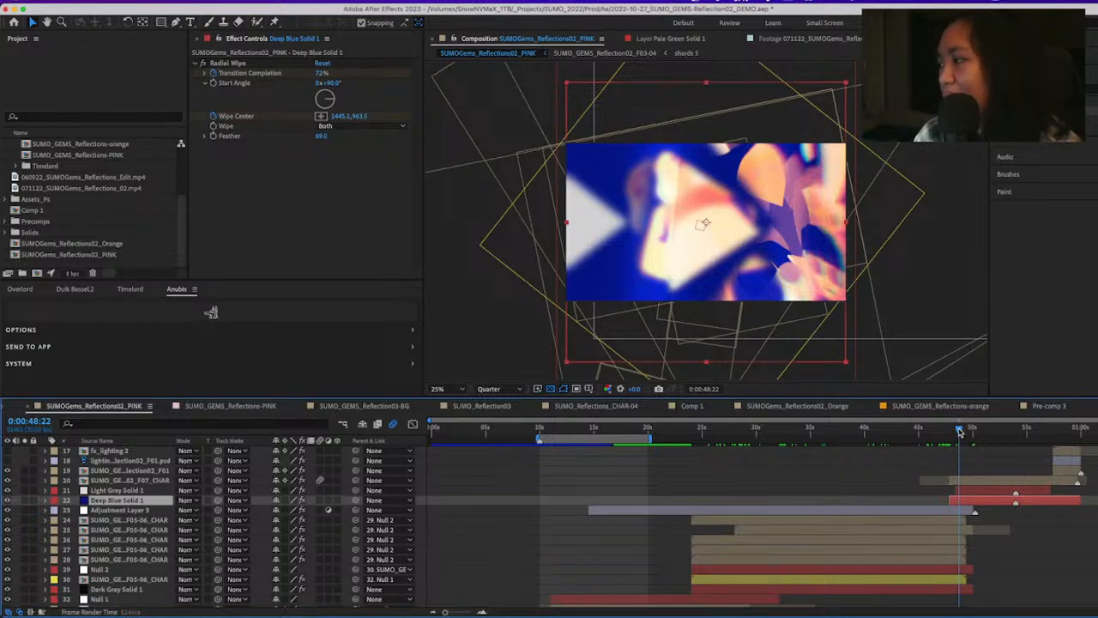
left_click_drag(960, 432, 1001, 435)
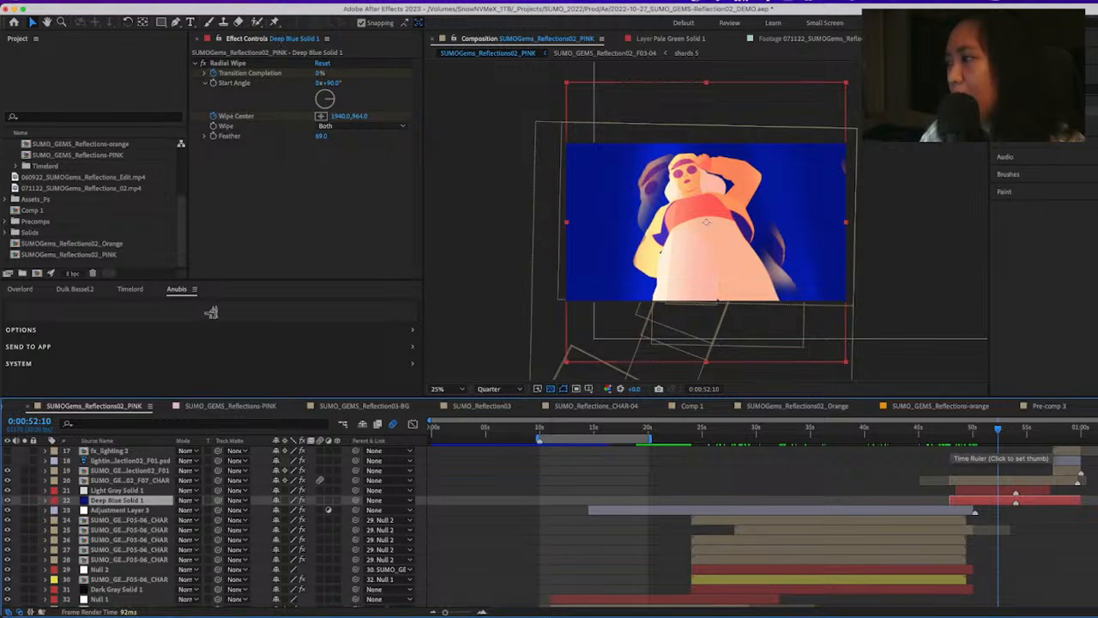
Open the SUMO_GEMS_Reflection02_F07_CHAR composition and select the sole layer to examine the character at 50% magnification
double_click(978, 486)
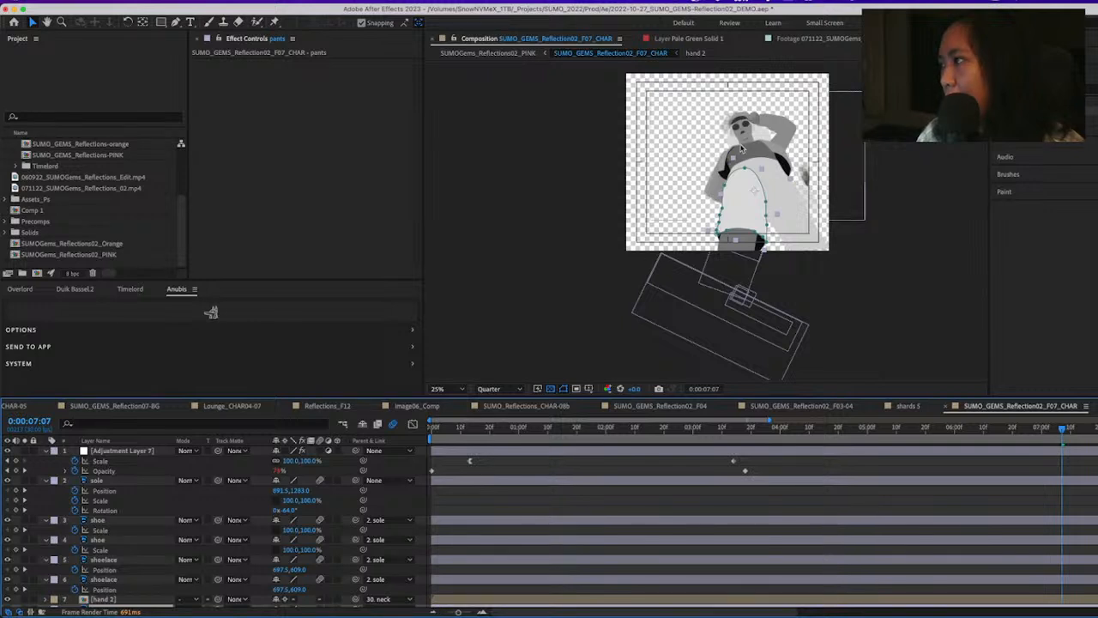
left_click(678, 292)
scroll(635, 352, "up", 2)
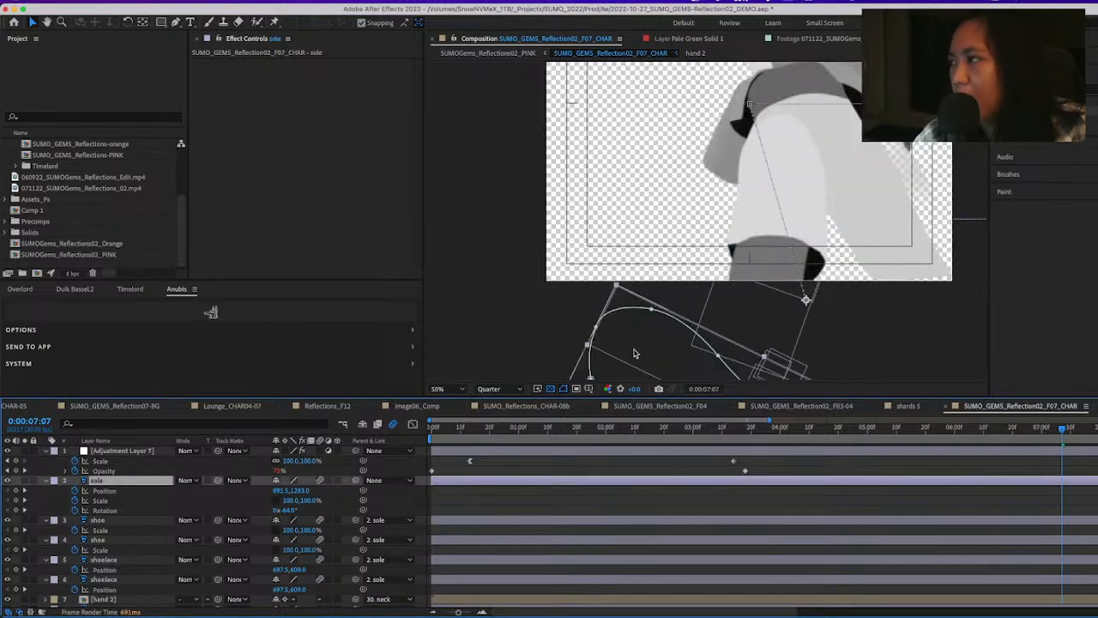
key("h")
left_click_drag(781, 188, 697, 319)
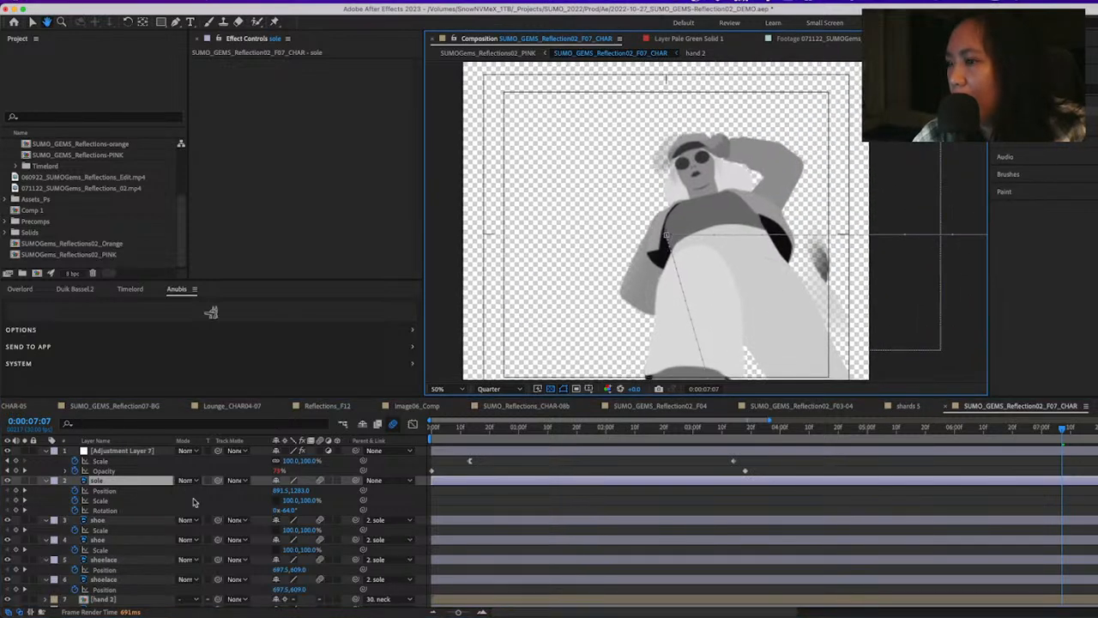
Inspect the S_WarpFishEye effect on Adjustment Layer 7, soloing the layer temporarily while scrubbing to 0:00:02:29
left_click(120, 451)
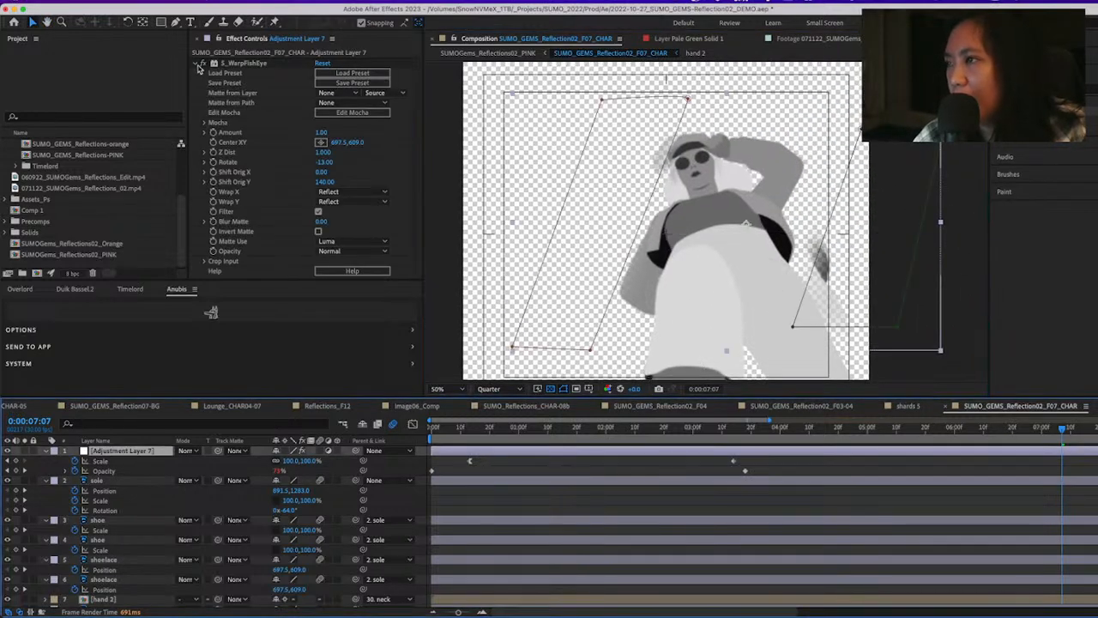
left_click(200, 64)
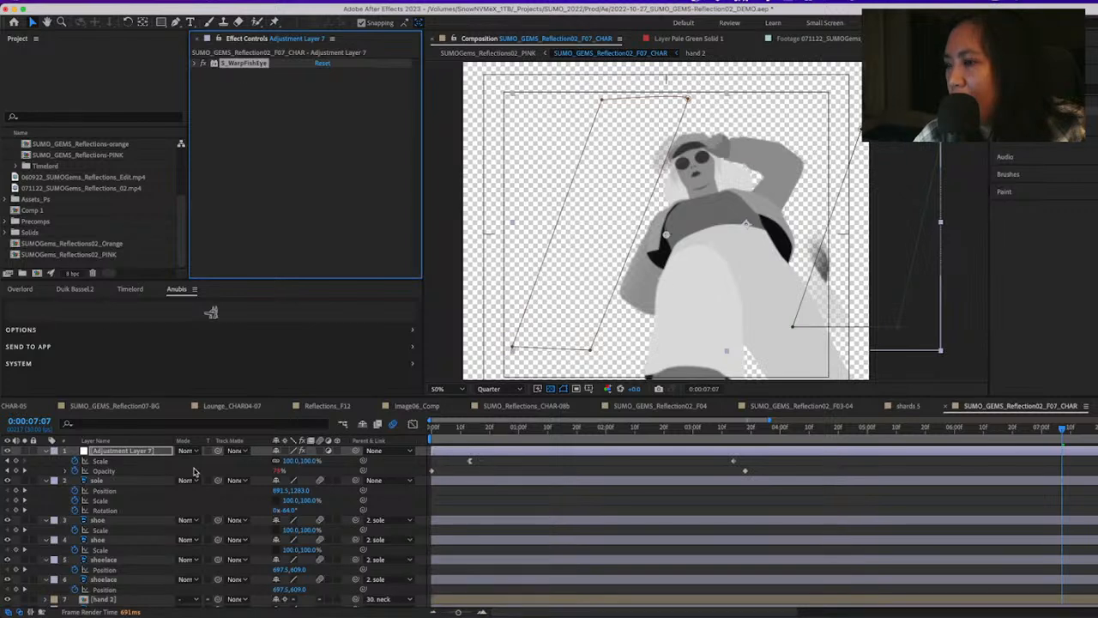
left_click(35, 457)
left_click(24, 450)
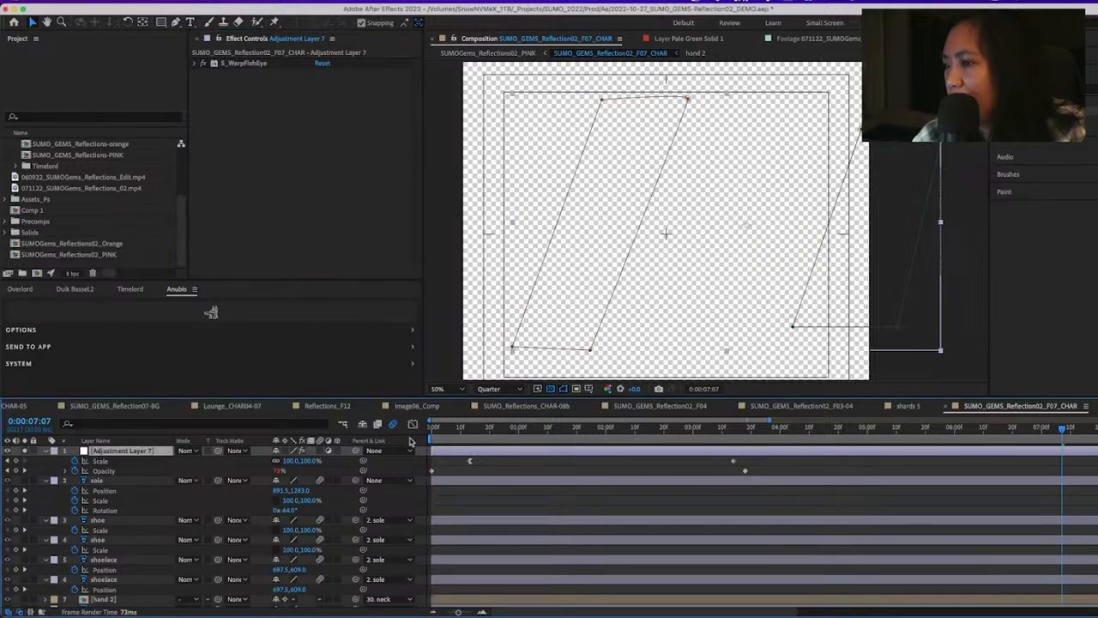
left_click_drag(474, 437, 690, 433)
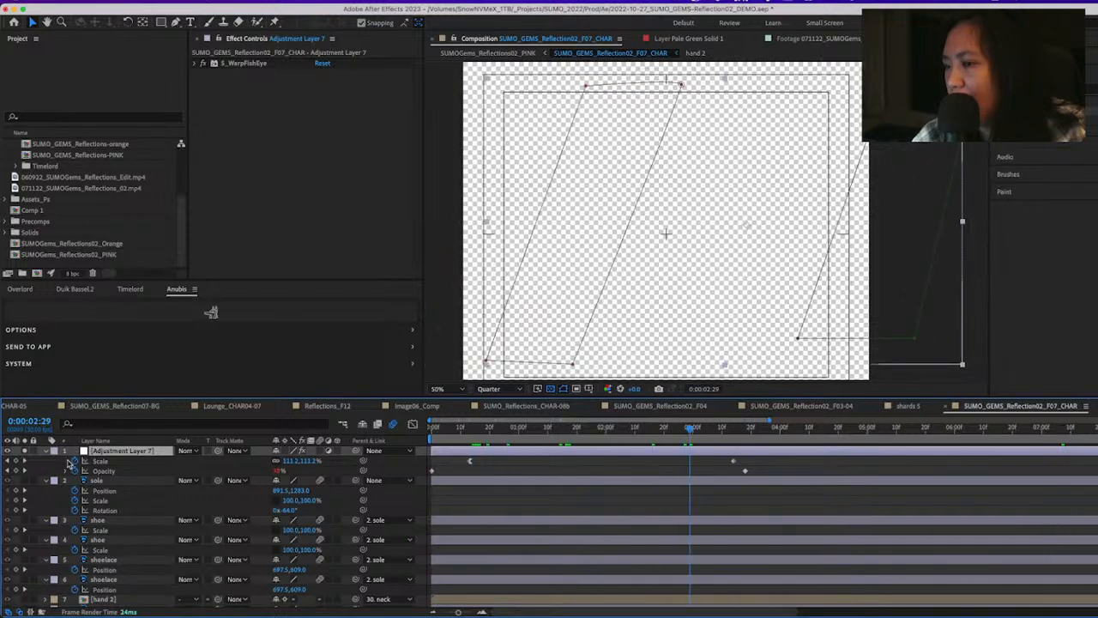
left_click(25, 452)
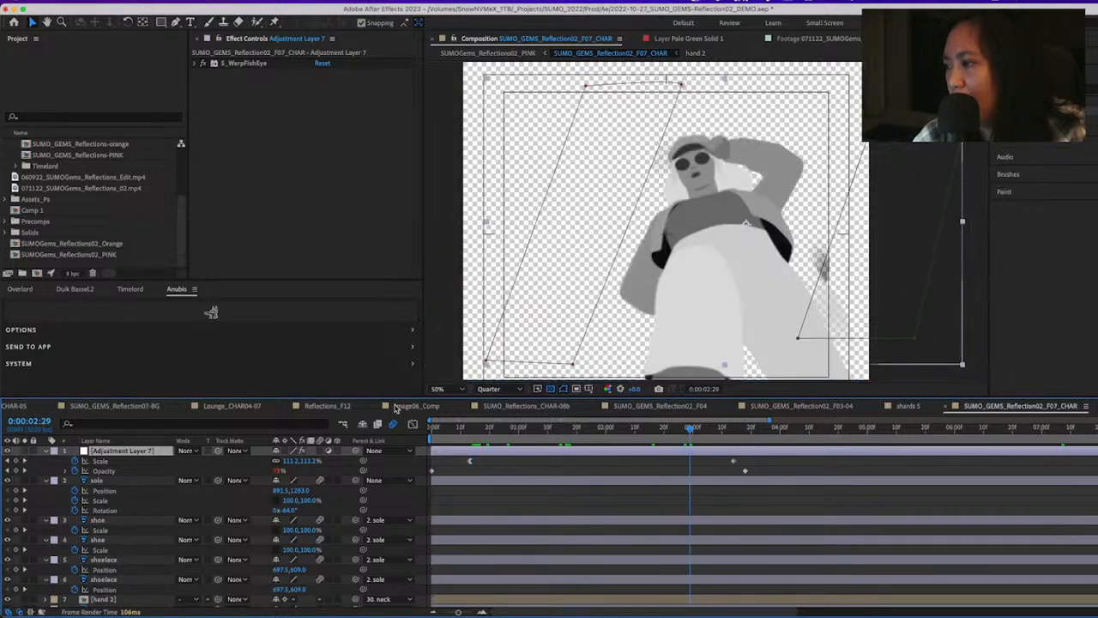
Play the fisheye-warped F07 character to 0:00:04:18 and return to the SUMOGems_Reflections02_PINK composition
key("space")
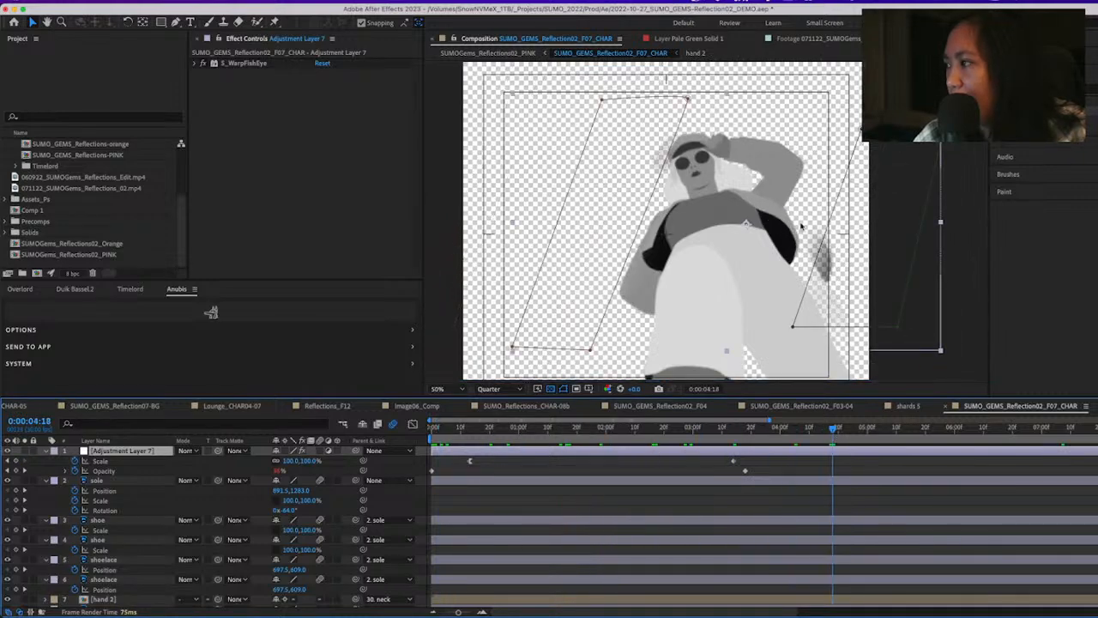
key("Tab")
left_click(700, 257)
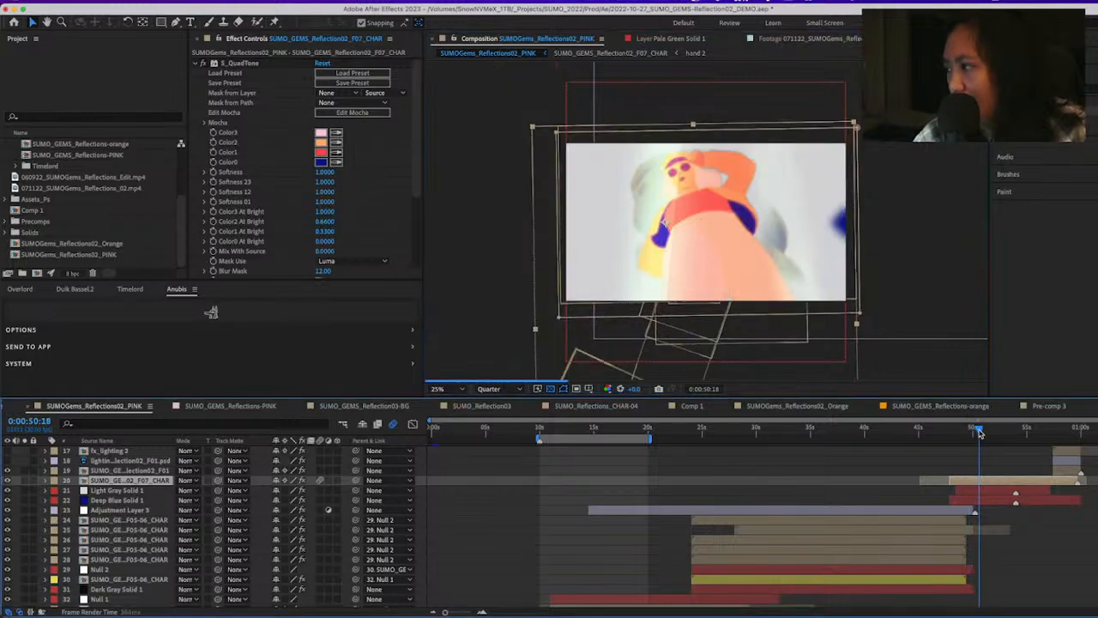
Switch to the Google Slides deck to review the Main Dining | Reflections concept slide, and return to After Effects
key("super+Tab")
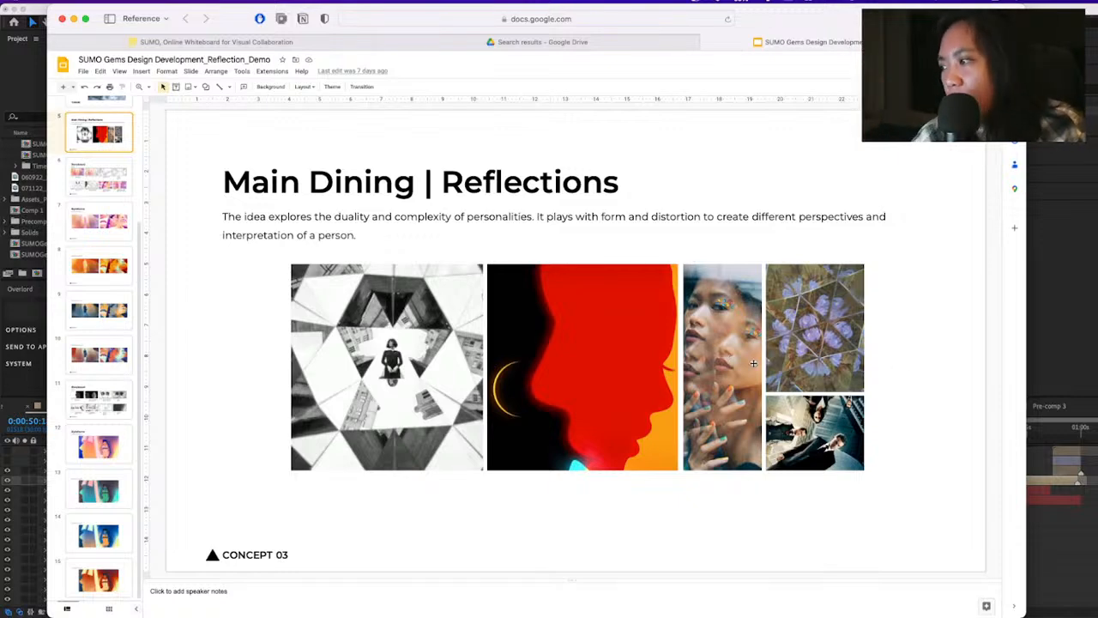
left_click(1072, 549)
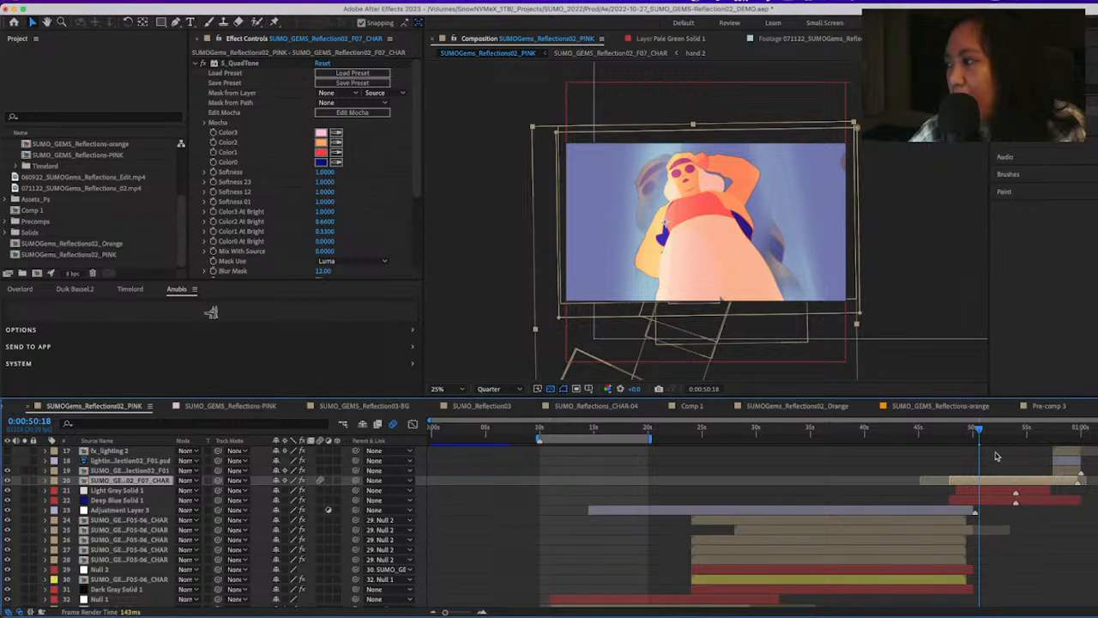
Scrub from 0:00:50:18 to 0:00:59:06 and back to 0:00:57:11 to examine the change from the F07 scene to the profile face
left_click_drag(978, 432, 1046, 459)
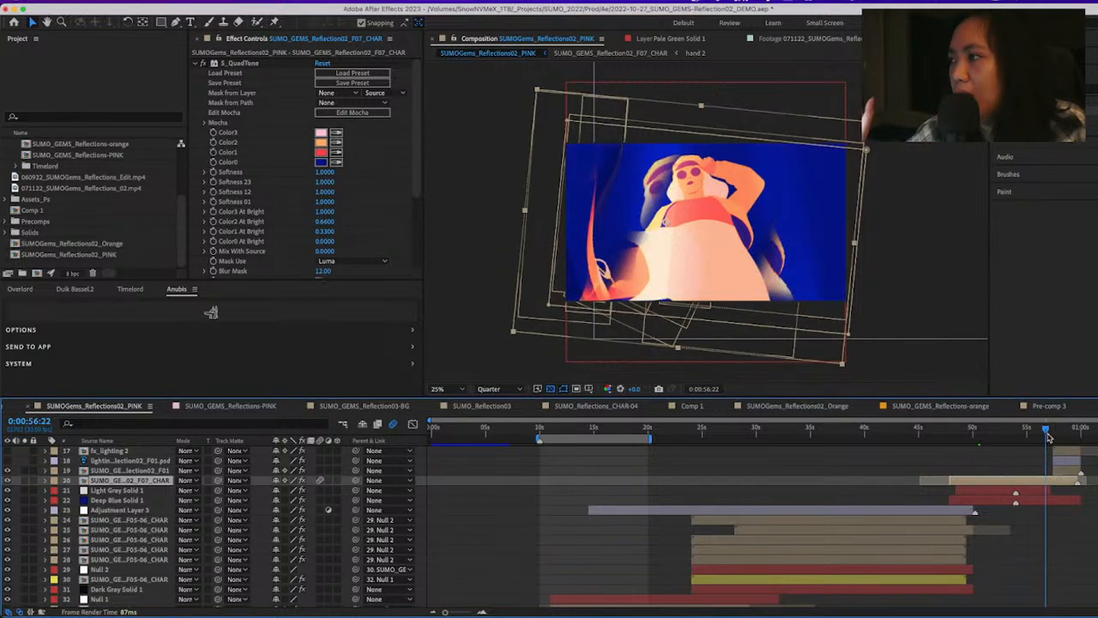
left_click(1047, 433)
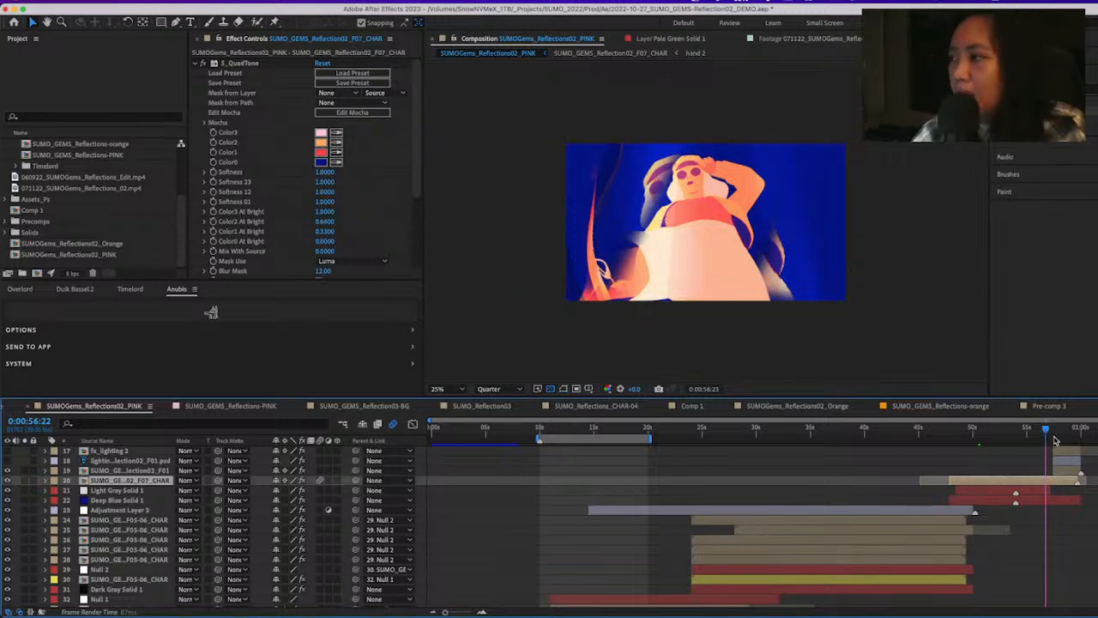
left_click_drag(1069, 429, 1074, 429)
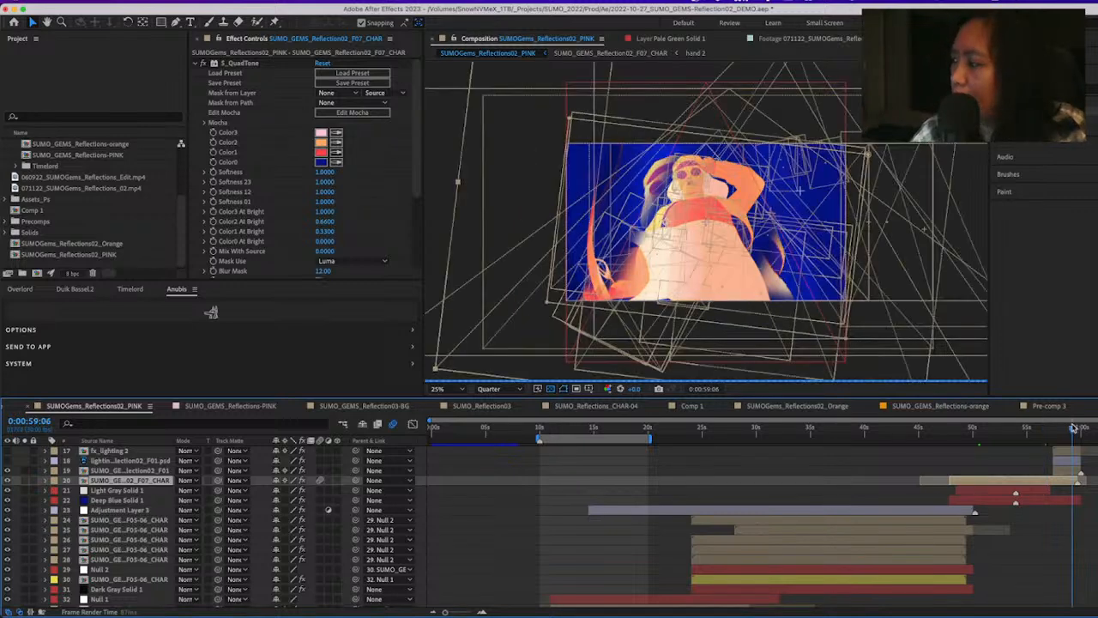
left_click(503, 428)
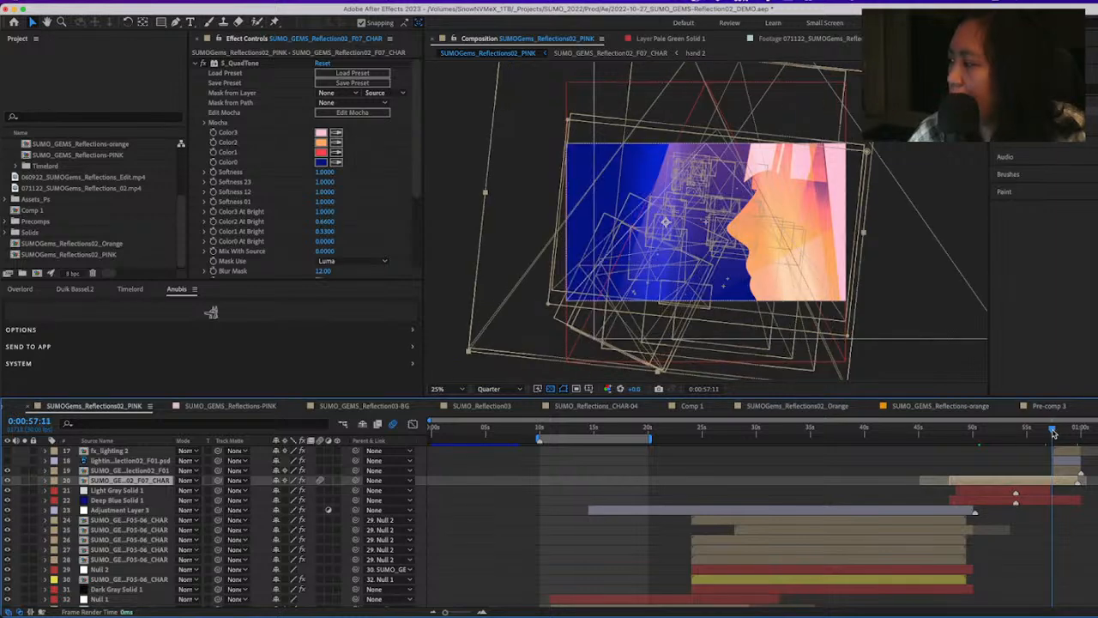
Go to 0:00:00:00 and open the SUMO_GEMS_Reflection02_F01 composition from the lower layer stack
key("Home")
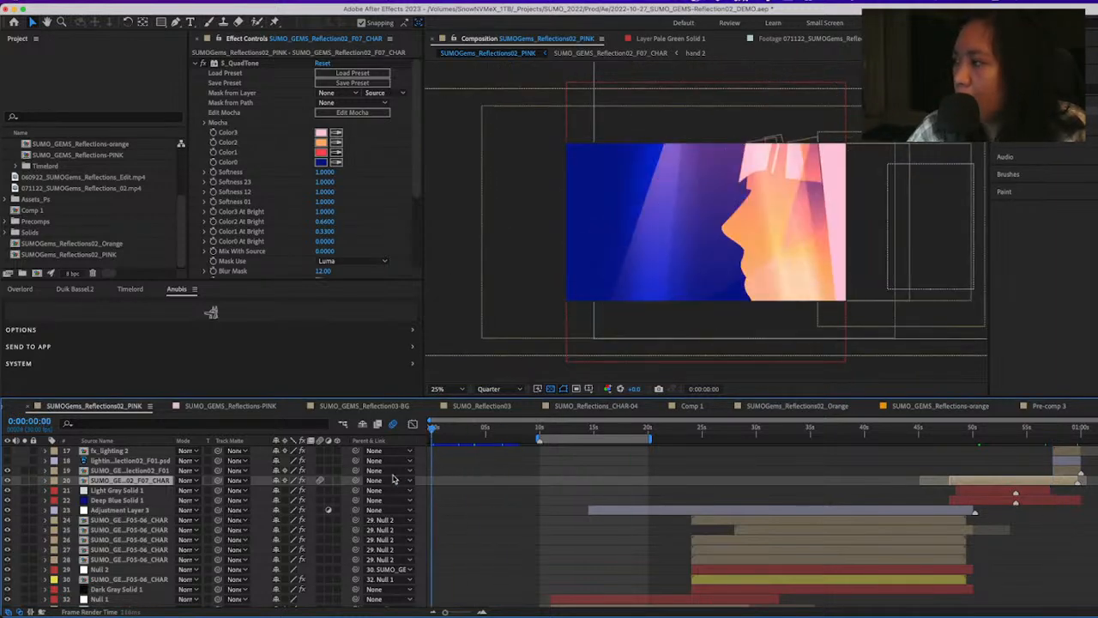
scroll(466, 556, "down", 2)
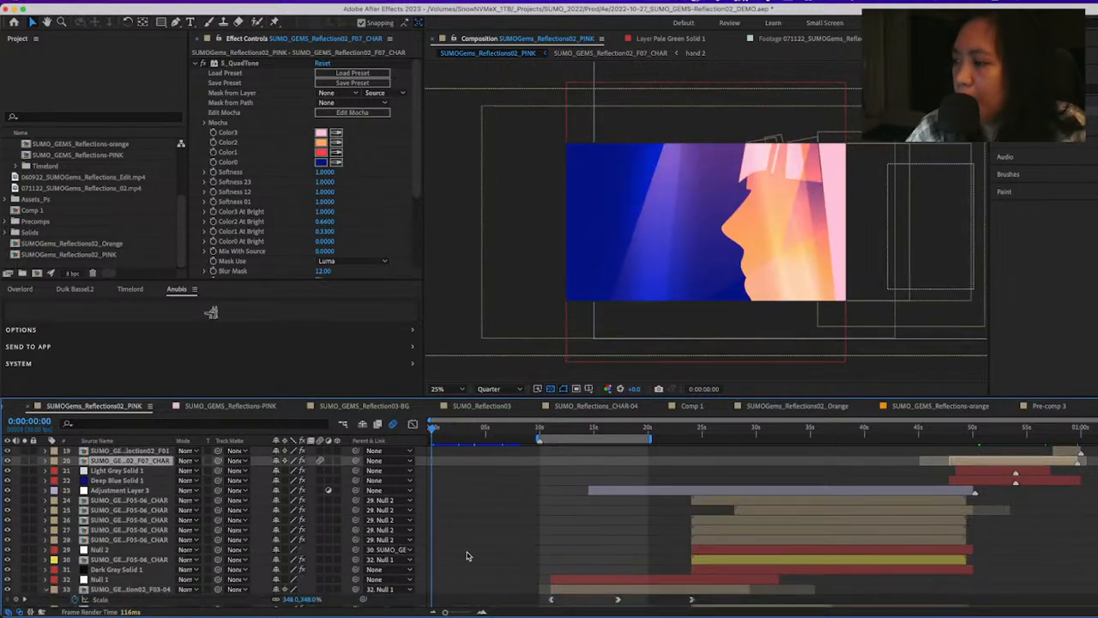
scroll(467, 556, "down", 4)
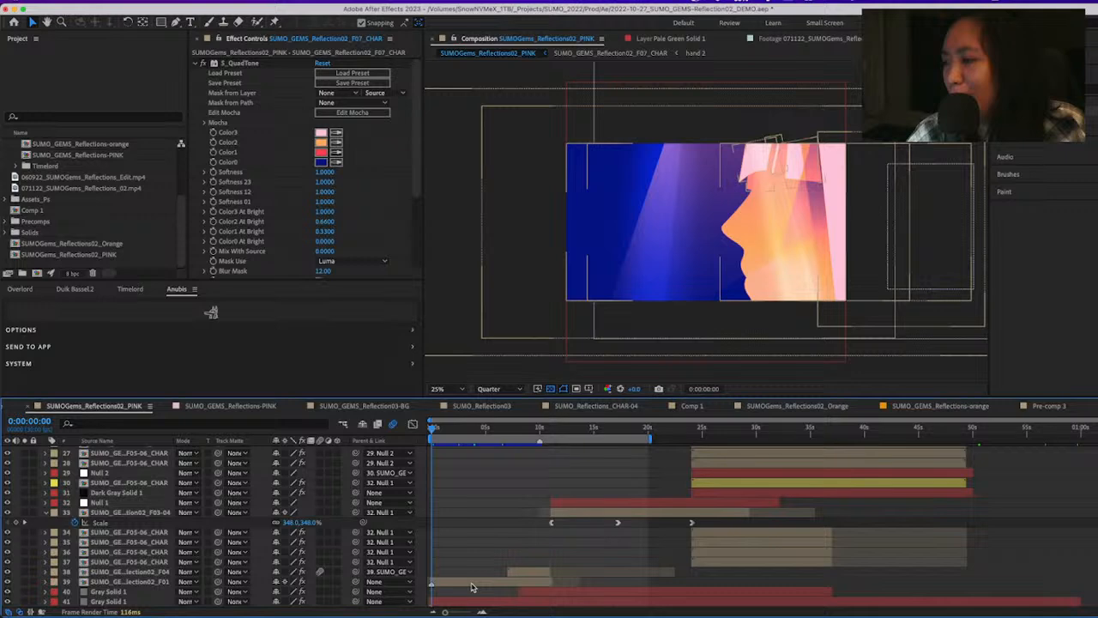
double_click(471, 587)
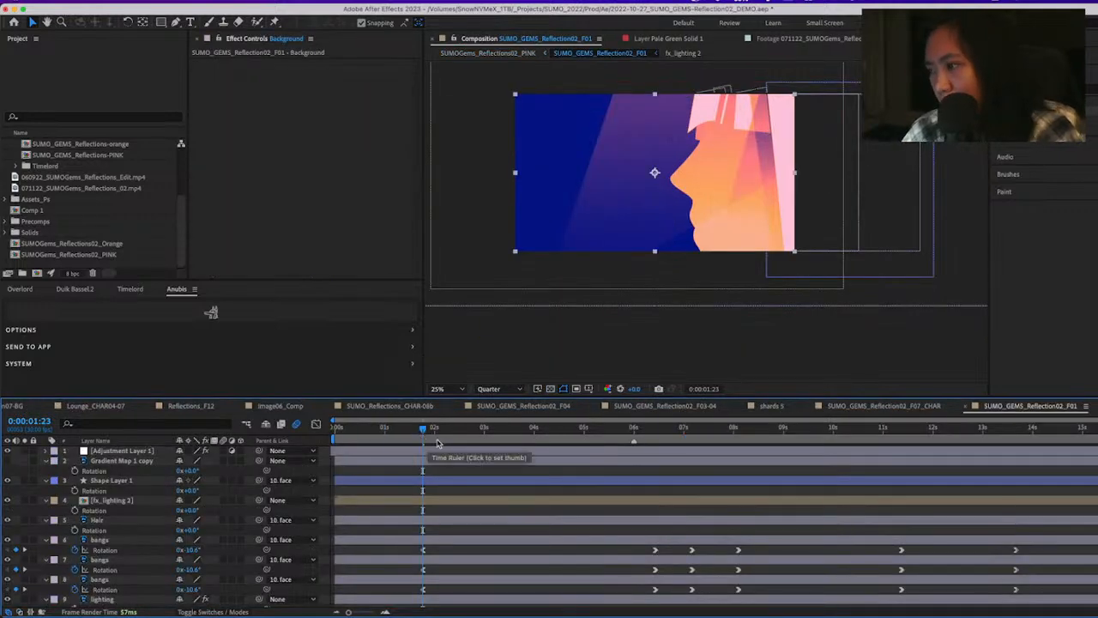
Scrub the F01 profile animation onward from 0:00:01:23 and return to the start of SUMOGems_Reflections02_PINK
left_click(445, 473)
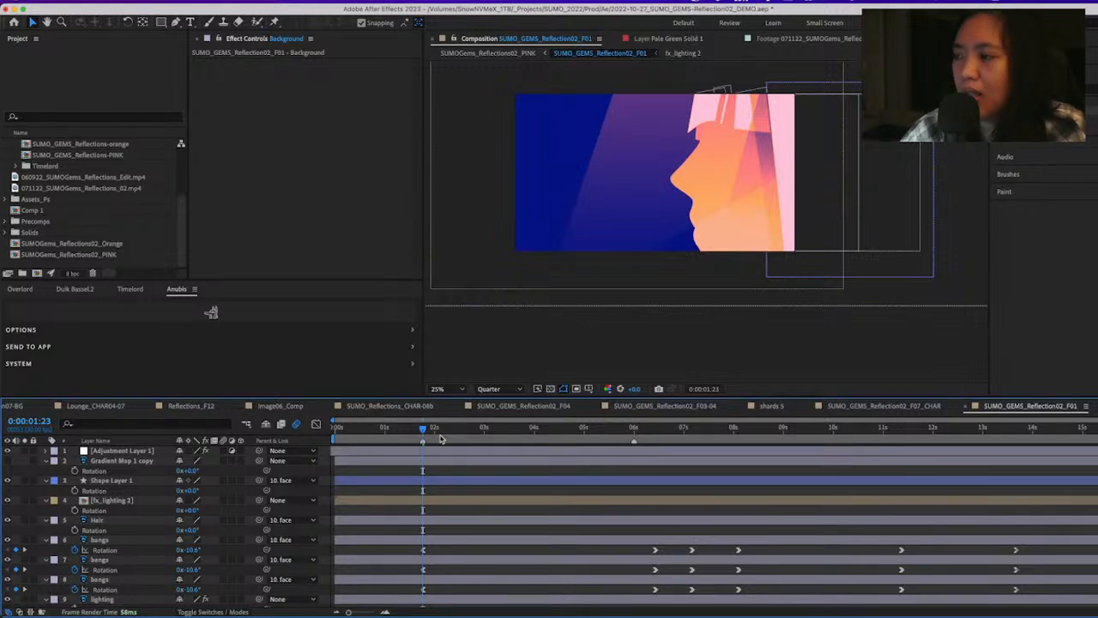
left_click_drag(435, 429, 515, 451)
key("shift")
left_click(515, 462)
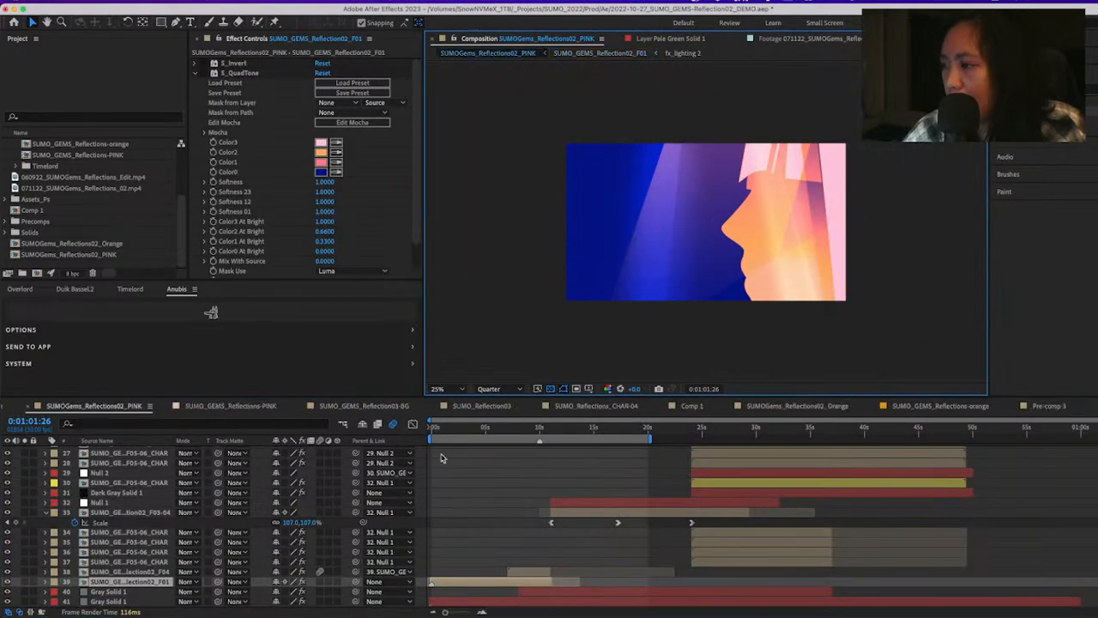
left_click(432, 429)
left_click(430, 430)
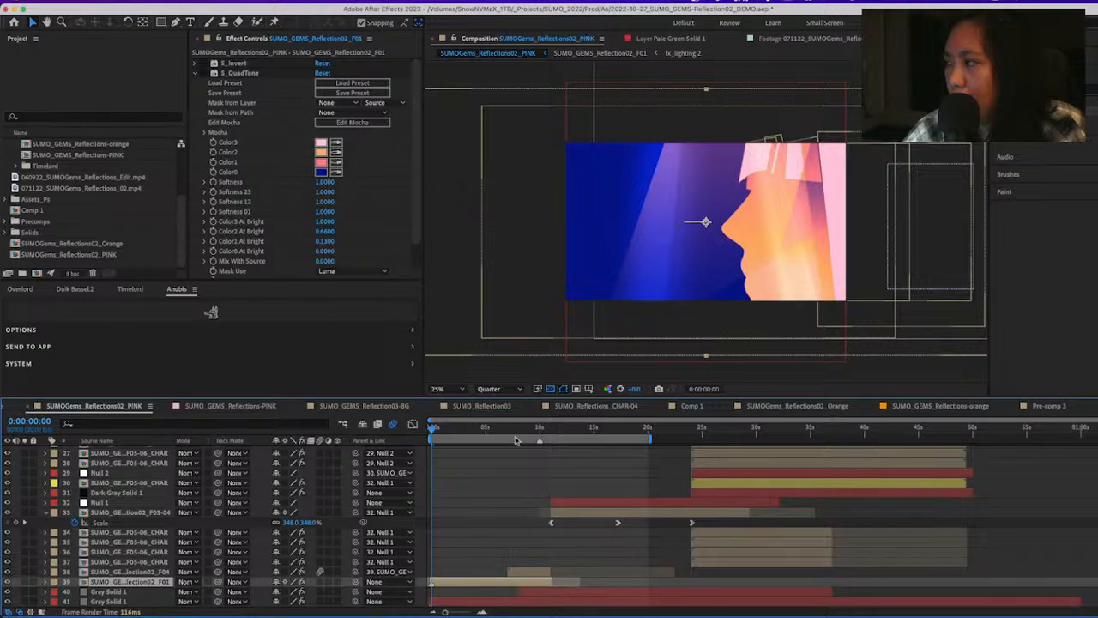
Reopen SUMO_GEMS_Reflection02_F01, scrub to 0:00:14:06 to examine the face turning across the frame, and return to the parent composition
double_click(677, 272)
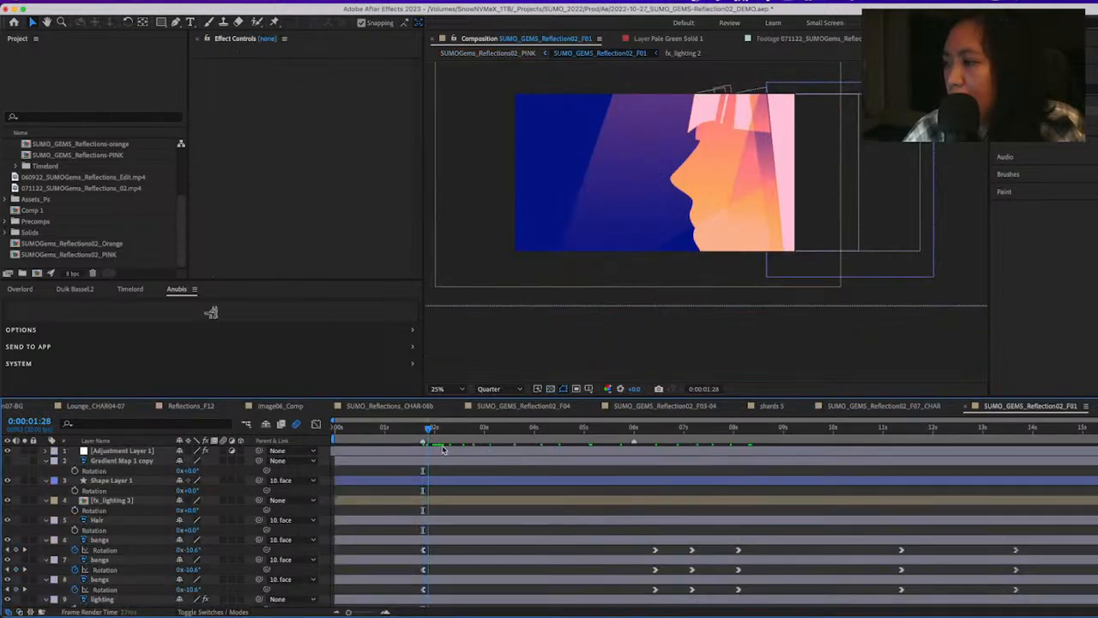
left_click_drag(644, 464, 1043, 466)
key("Tab")
key("Left")
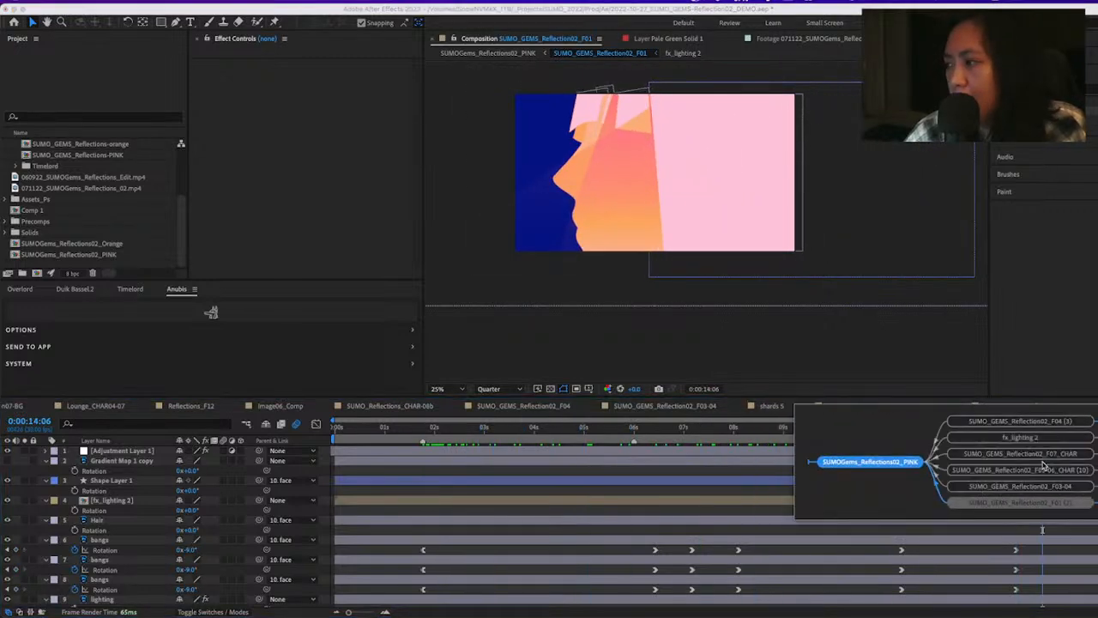
key("Return")
Compare the opening and closing F01 layers in the layer stack and move the current time to 0:01:00:00
scroll(1043, 466, "up", 5)
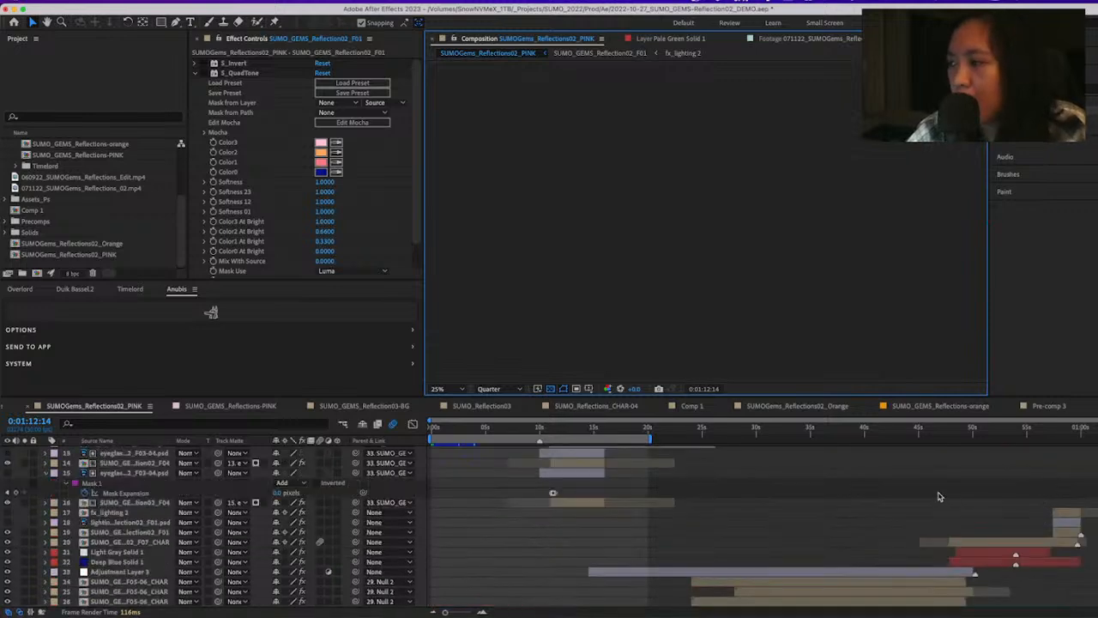
scroll(760, 526, "down", 5)
scroll(444, 587, "down", 1)
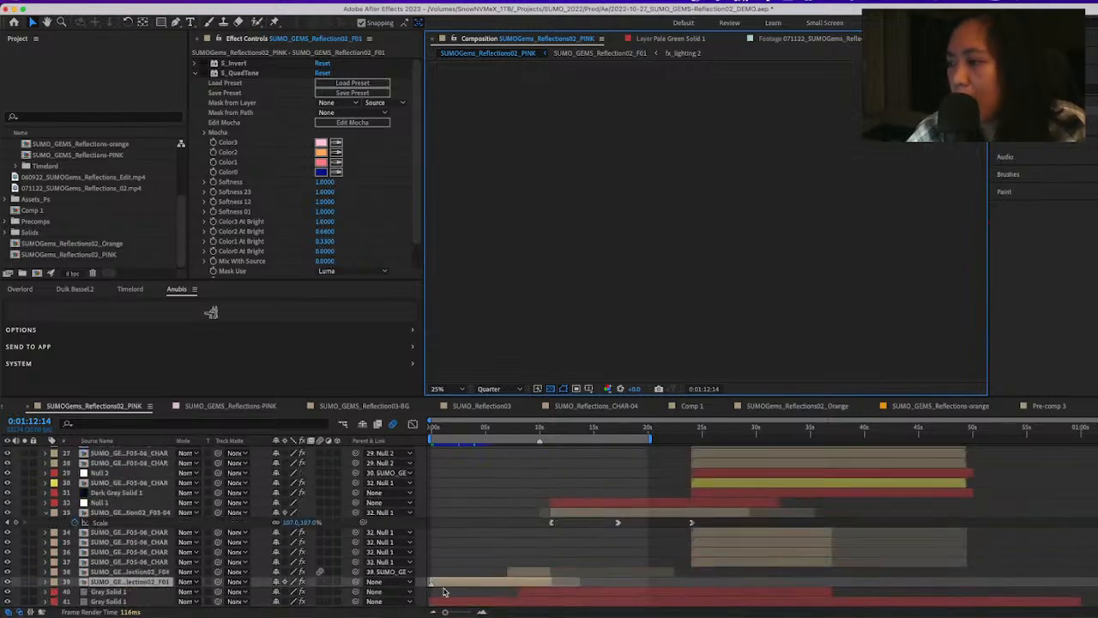
scroll(885, 451, "up", 5)
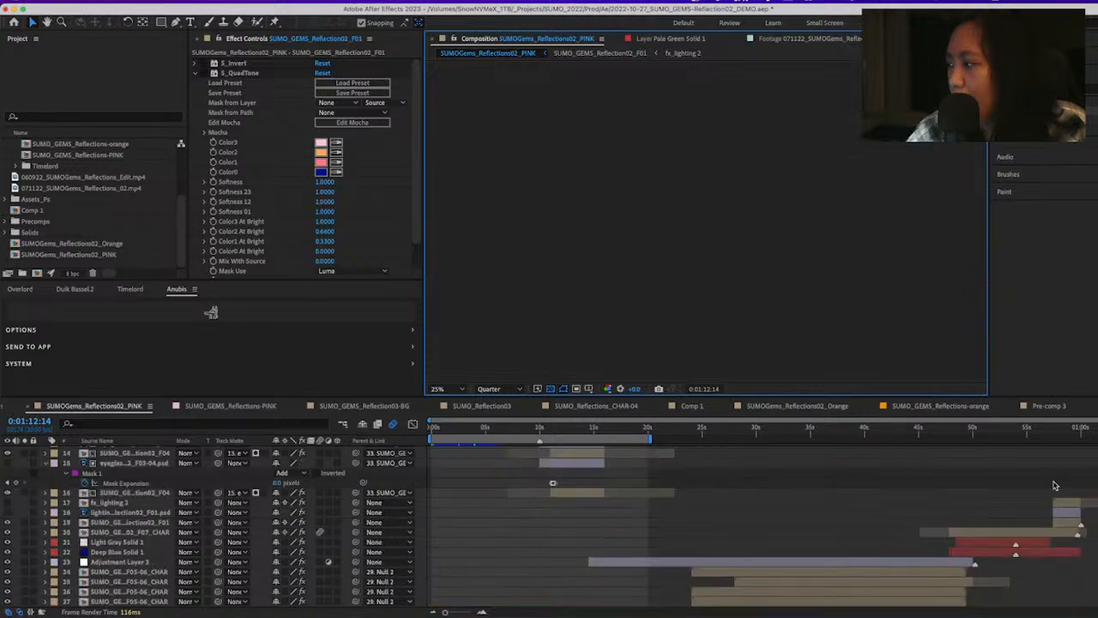
scroll(1055, 464, "up", 2)
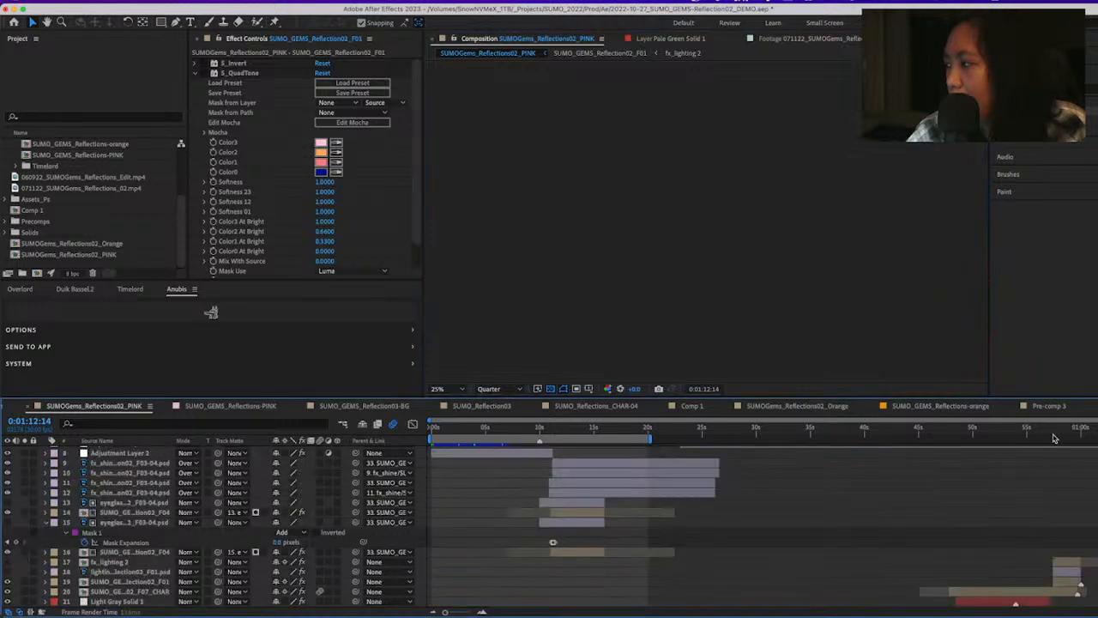
left_click(1080, 436)
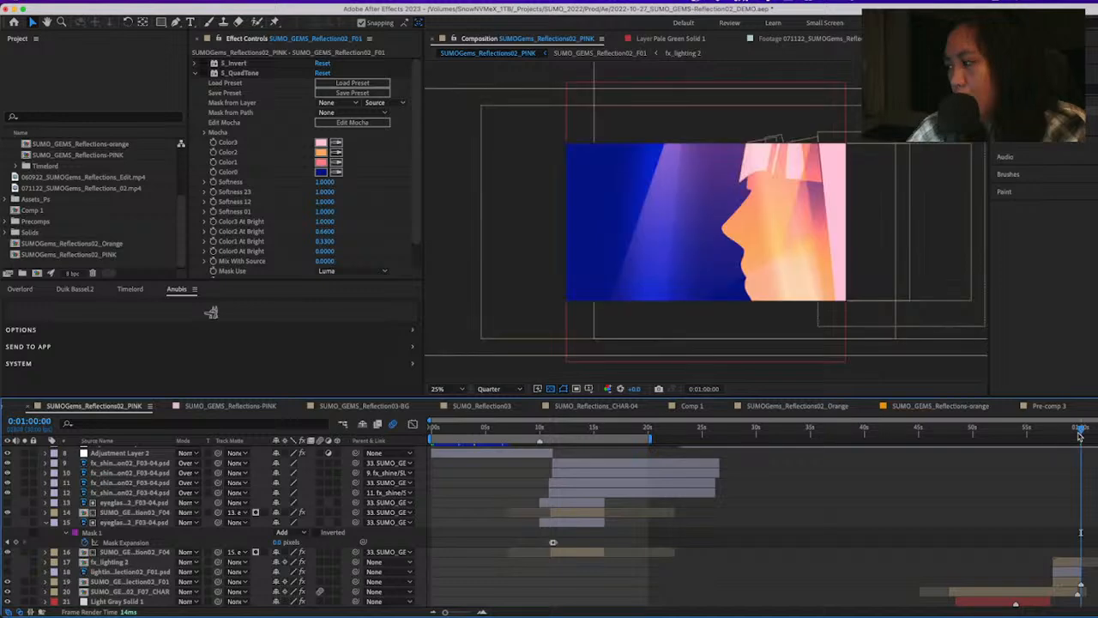
Scrub the closing profile scene between 0:00:57:13 and 0:00:58:09 to examine its entrance, and open the fx_lighting 2 composition
left_click_drag(1080, 436, 1055, 429)
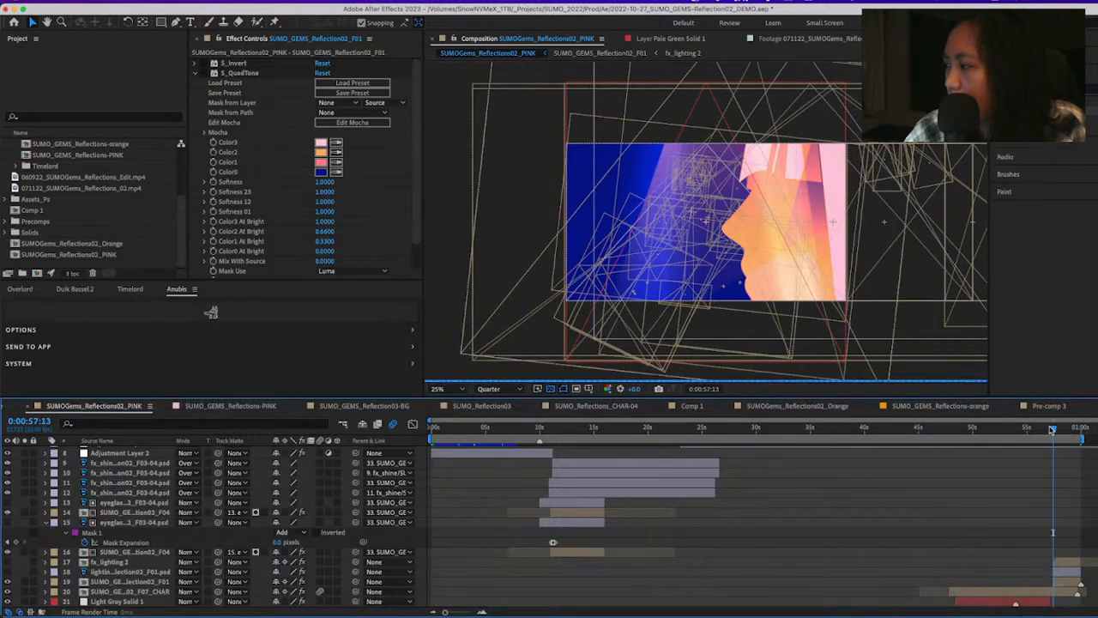
left_click_drag(1052, 430, 1064, 432)
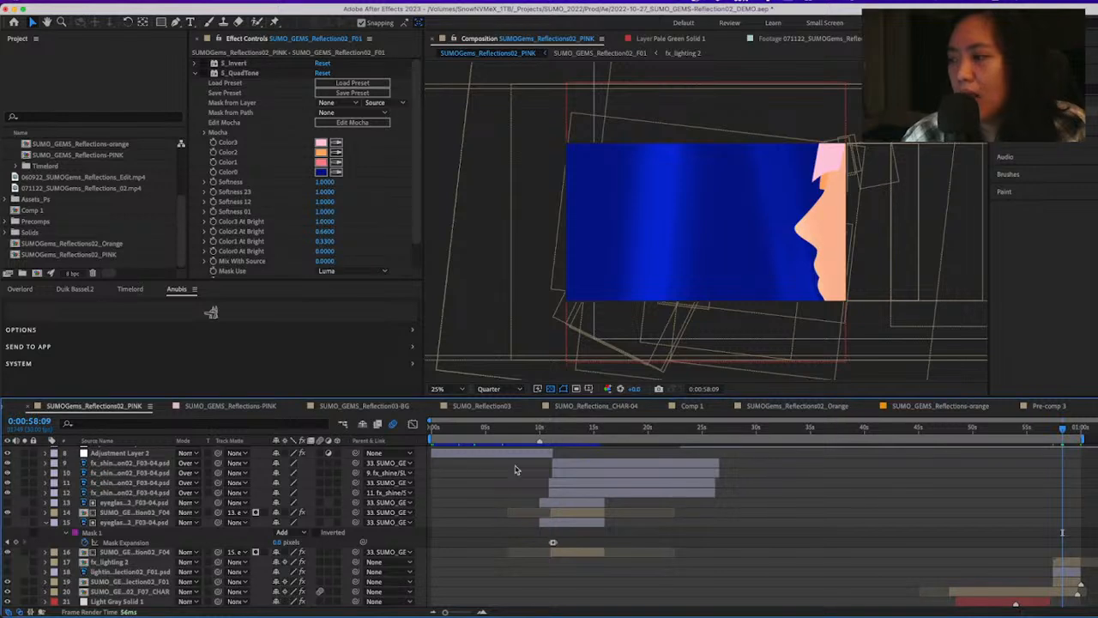
left_click(1054, 431)
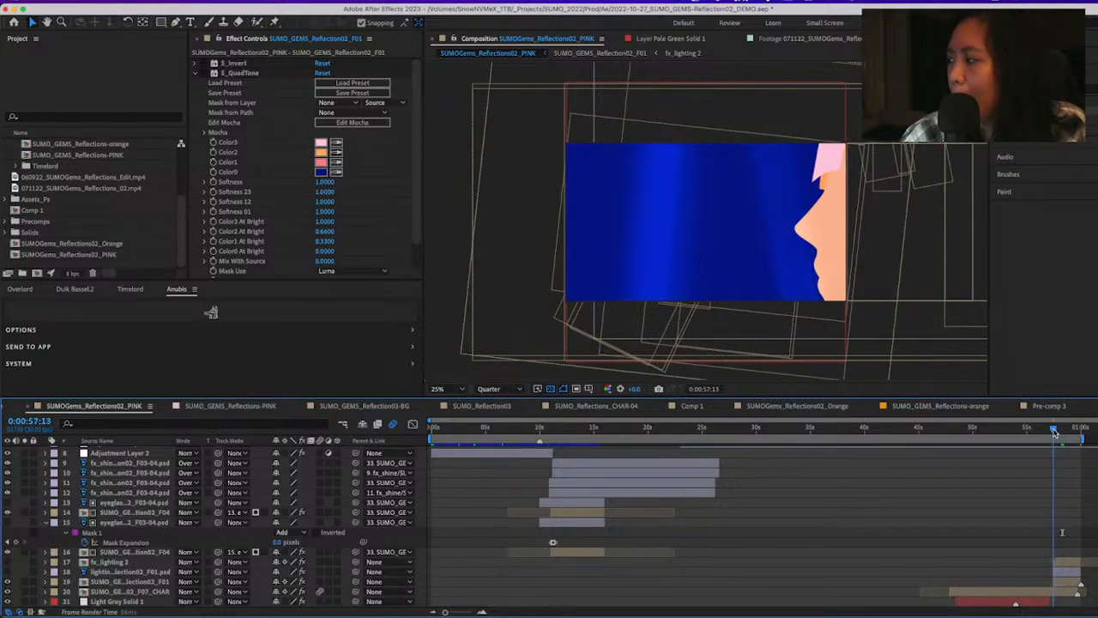
left_click_drag(1055, 431, 1061, 431)
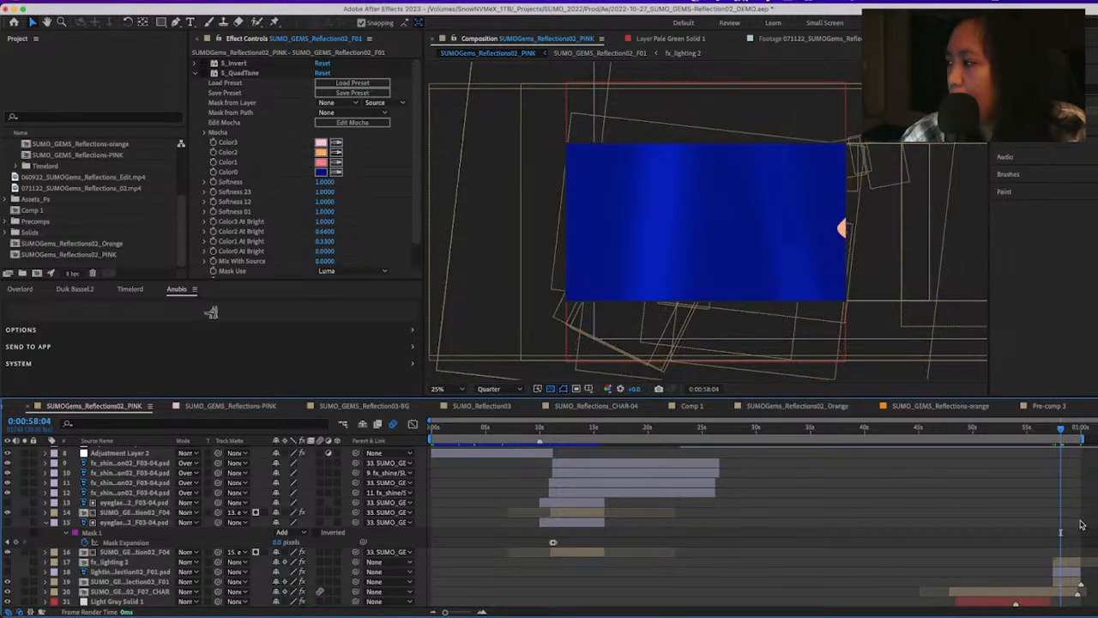
double_click(1072, 562)
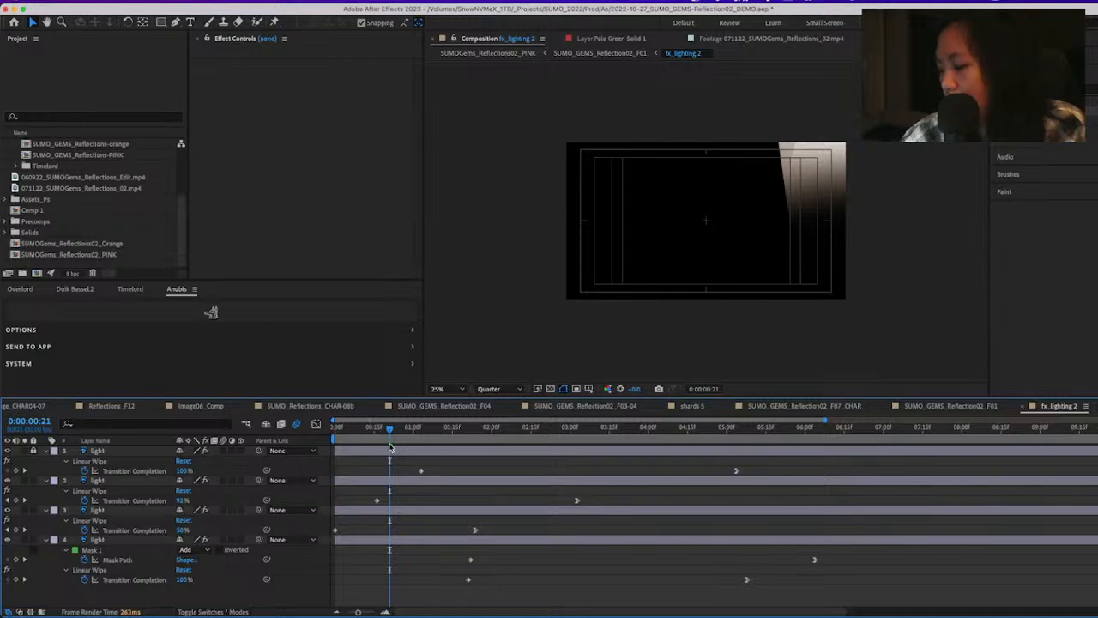
Examine the first frame of SUMO_GEMS_Reflection02_F01 from the closing scene and return to SUMOGems_Reflections02_PINK
key("Tab")
key("Return")
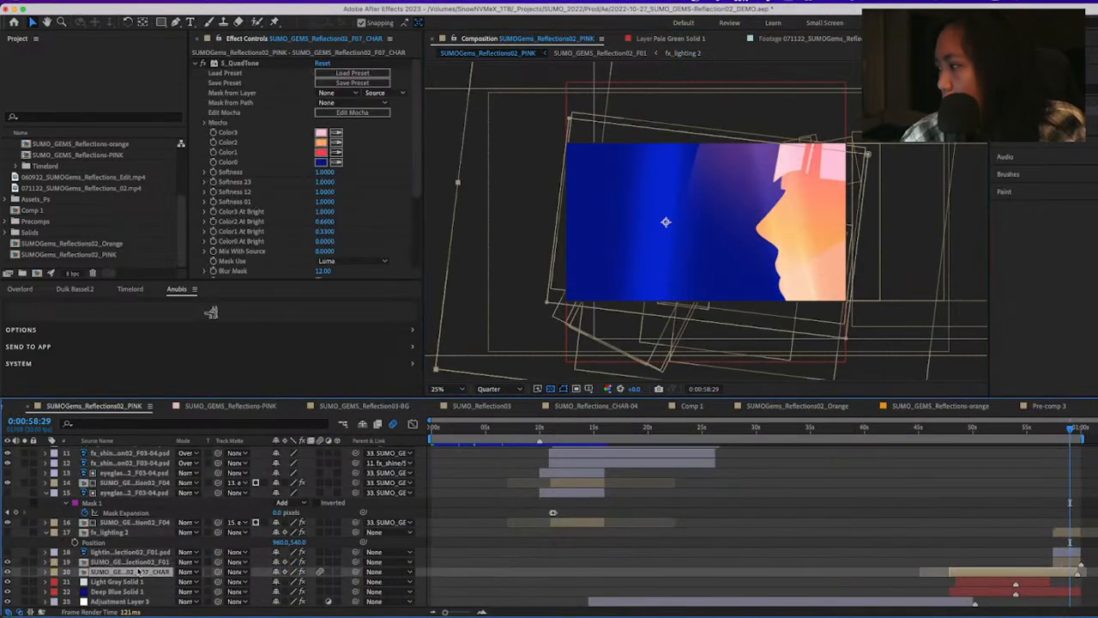
double_click(137, 565)
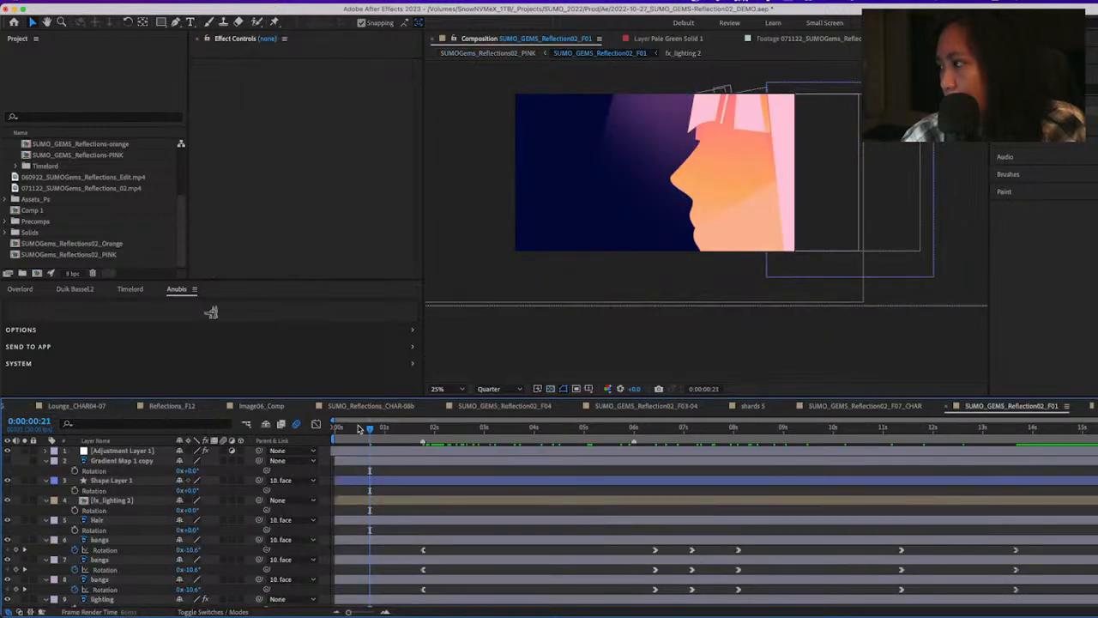
key("Home")
key("Tab")
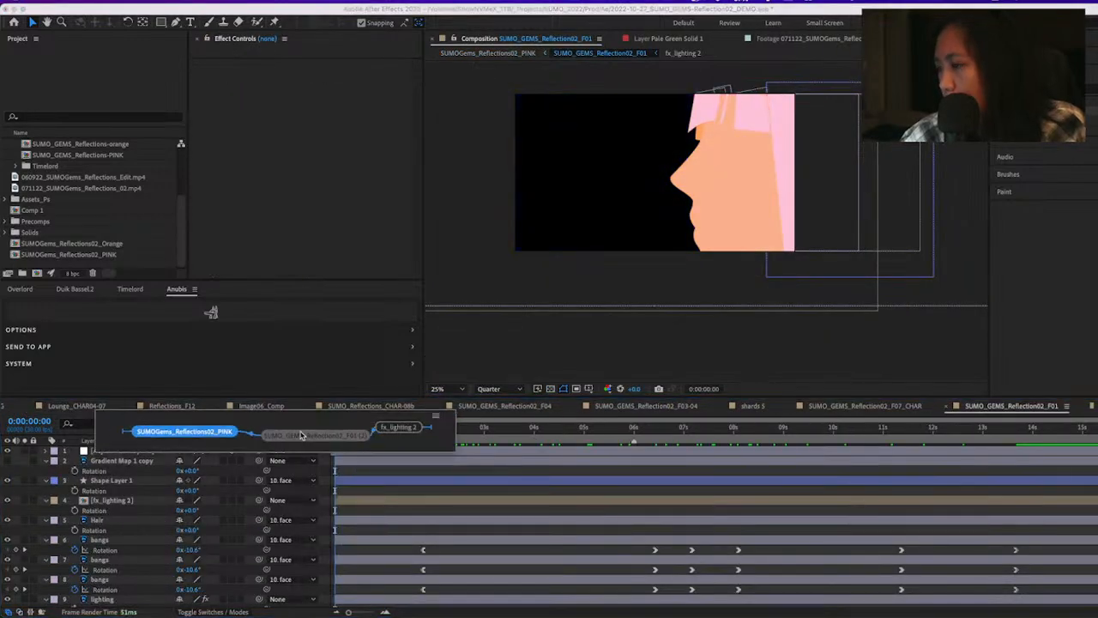
key("Return")
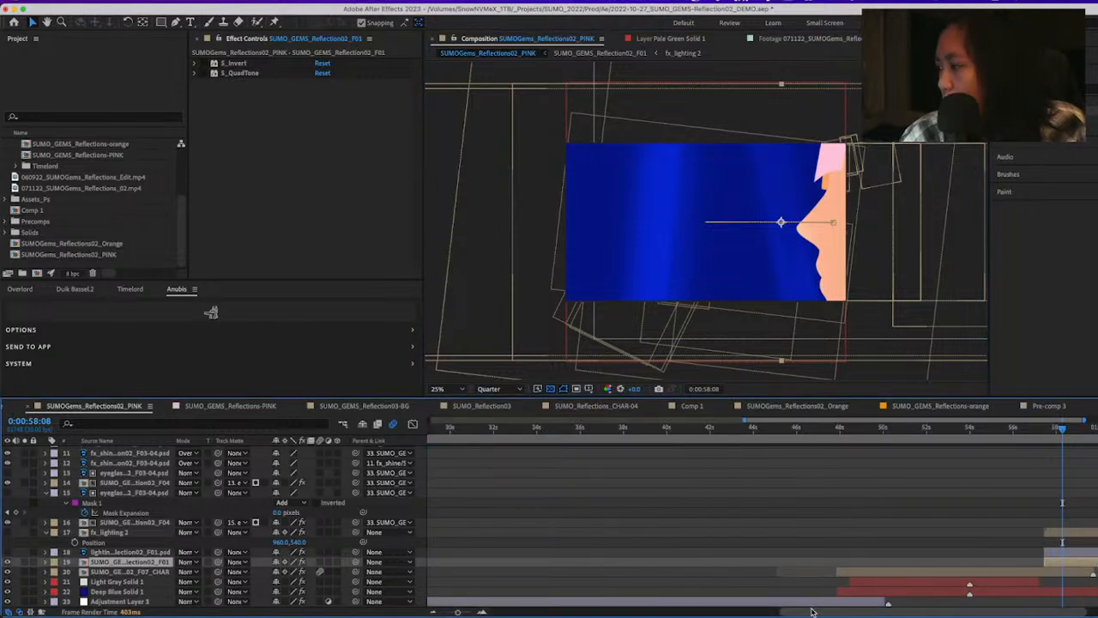
Move the current time to 0:00:59:29, reveal the closing F01 layer's keyframes and take a snapshot of the frame
left_click_drag(949, 611, 969, 612)
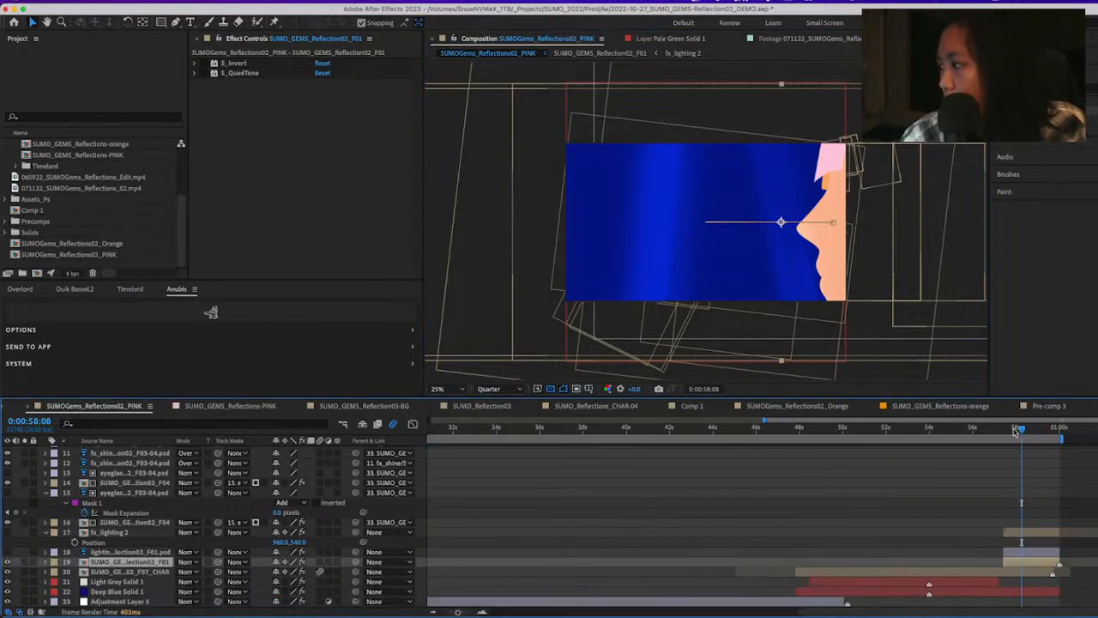
left_click_drag(1016, 432, 1061, 441)
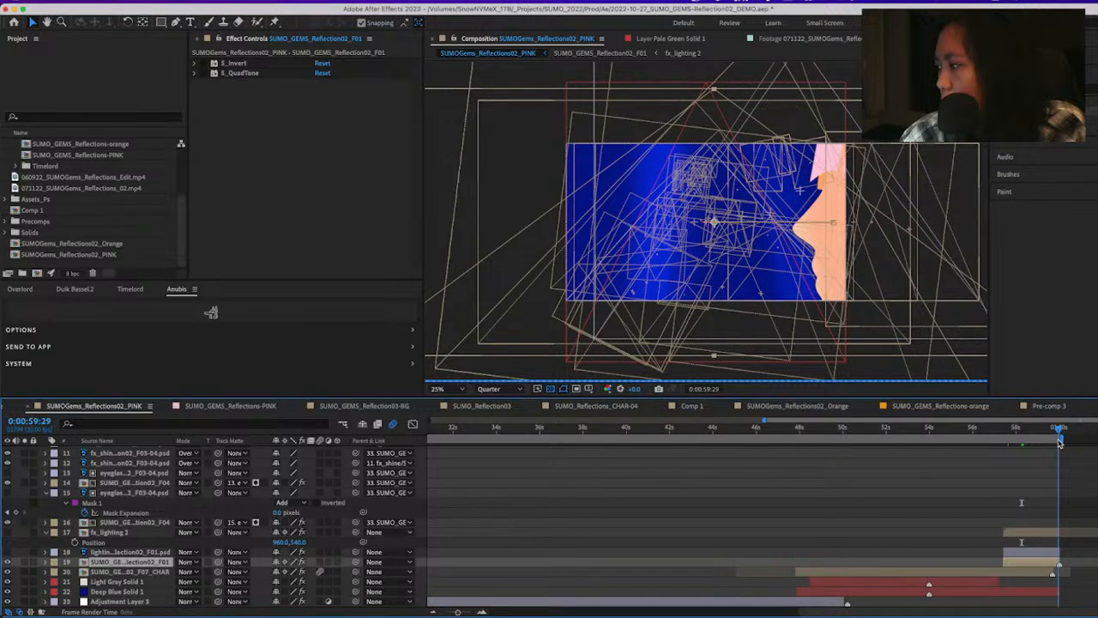
key("u")
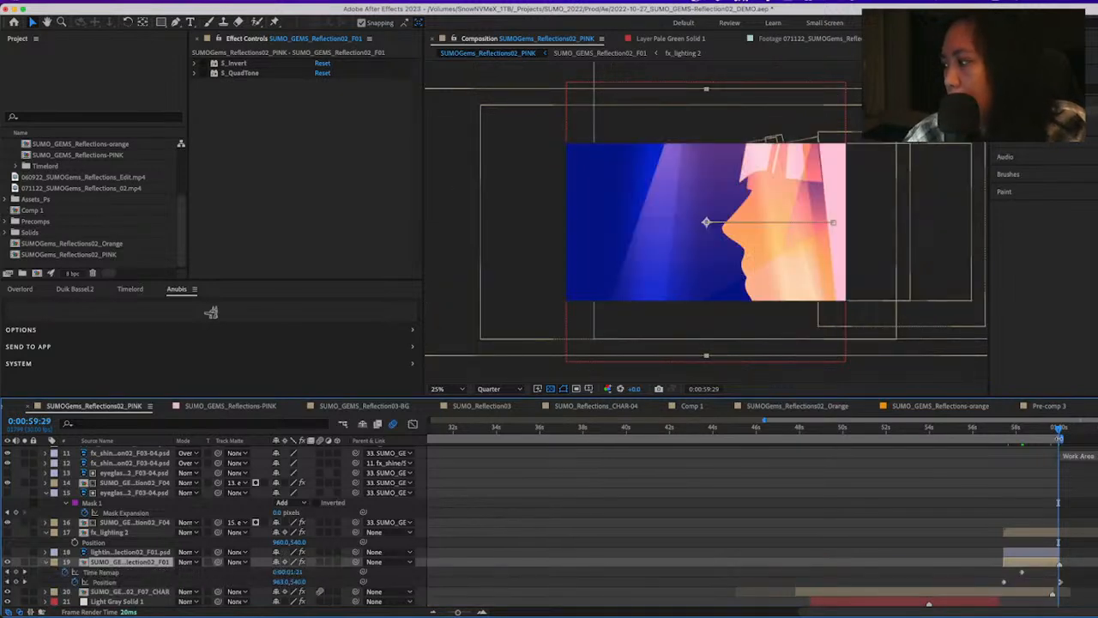
left_click(659, 390)
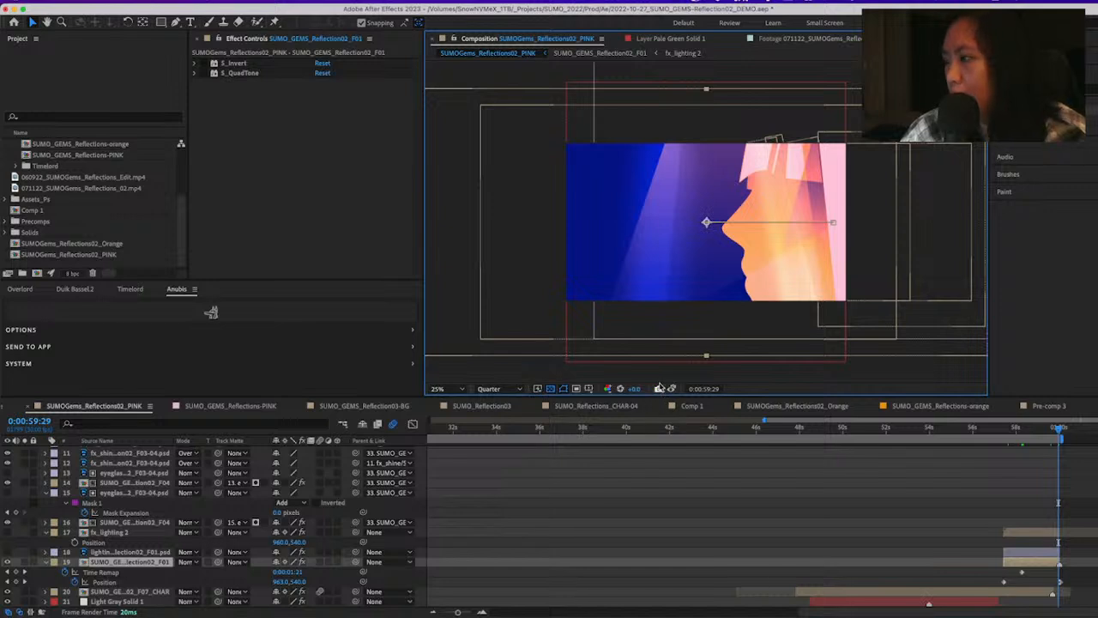
Return to 0:00:00:00 and repeatedly show the stored snapshot to compare the closing frame with the opening frame
key("minus")
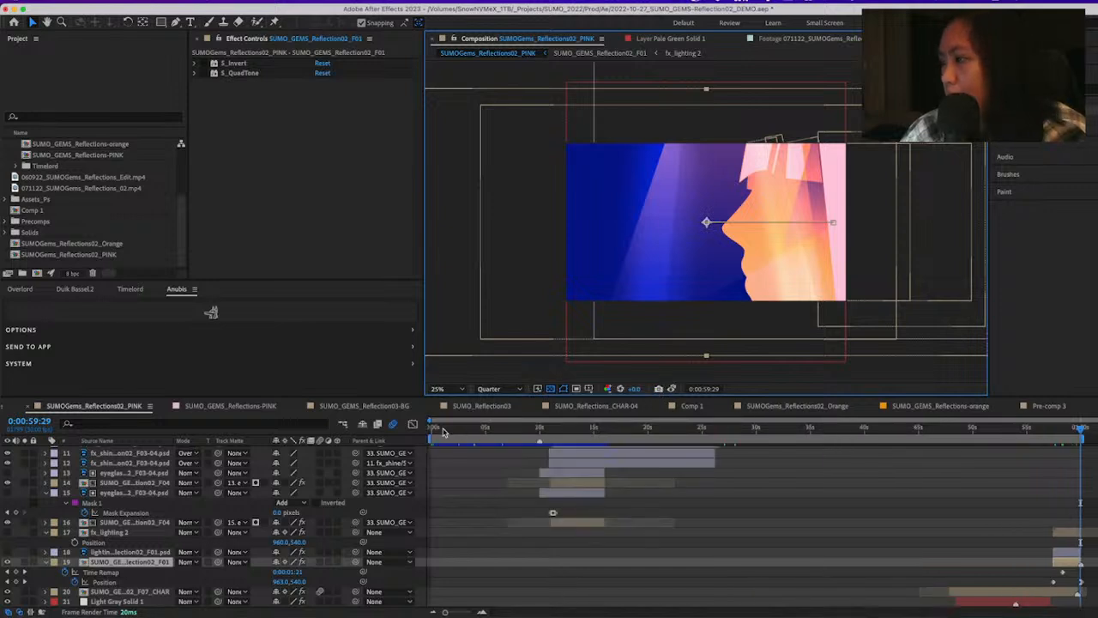
left_click_drag(444, 431, 420, 428)
left_click(671, 391)
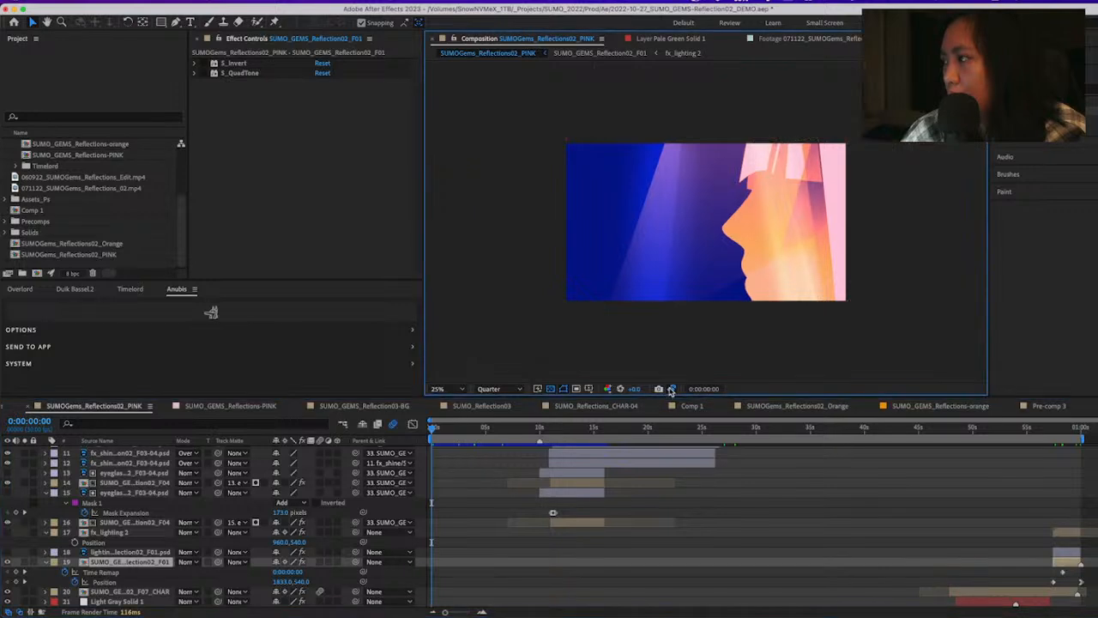
left_click(671, 391)
left_click(671, 390)
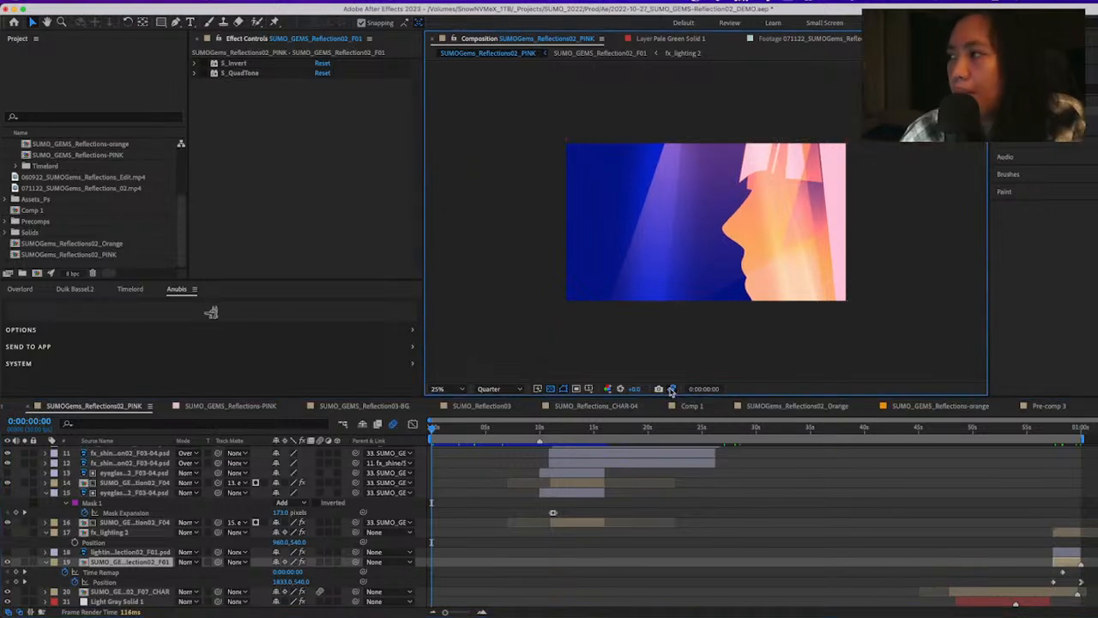
left_click(671, 390)
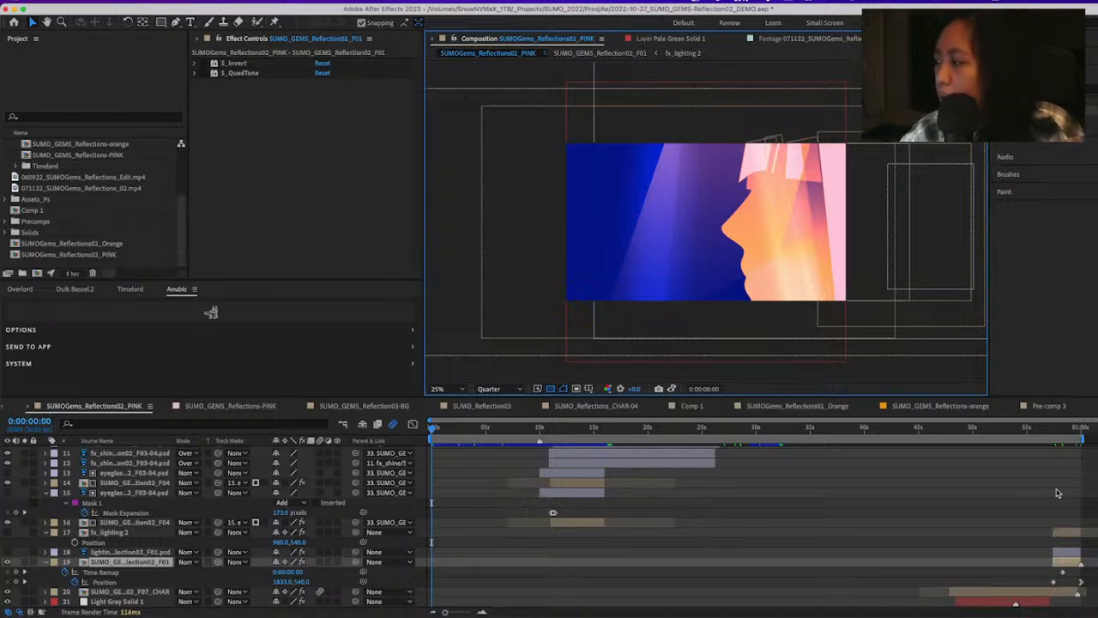
Take a snapshot of the opening frame, compare it with the end of the composition, and return to 0:00:00:00
left_click_drag(1076, 432, 365, 441)
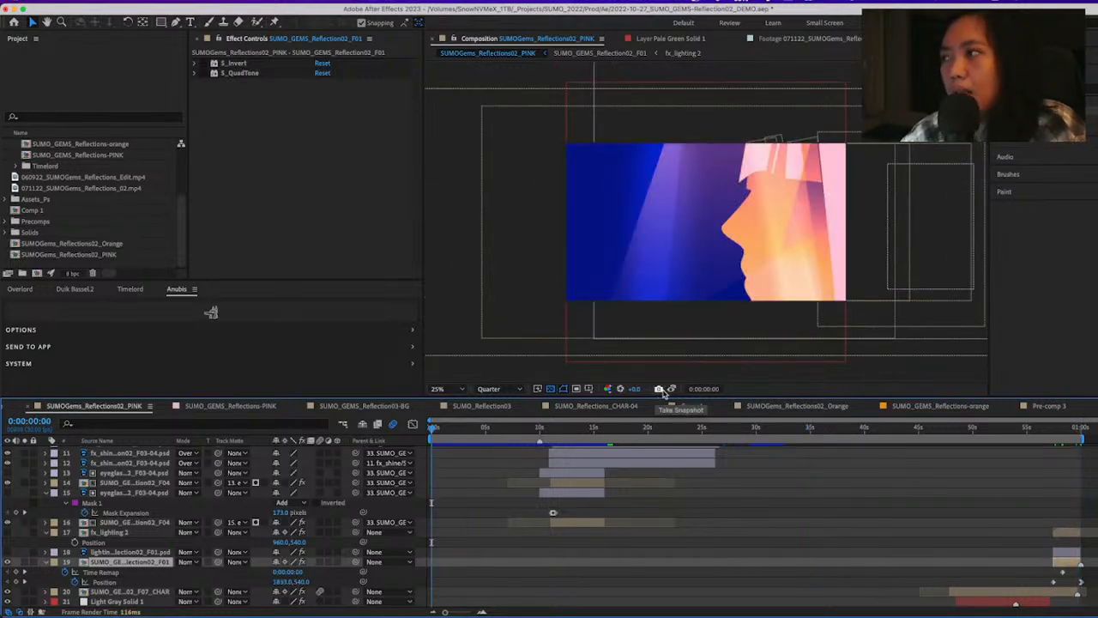
left_click(661, 390)
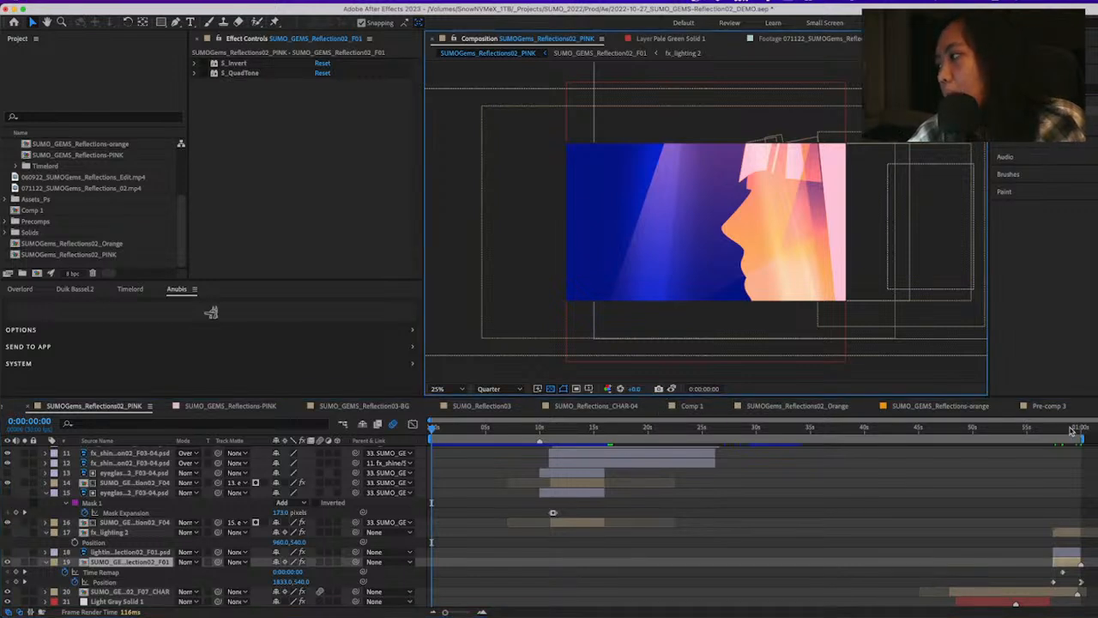
left_click(673, 388)
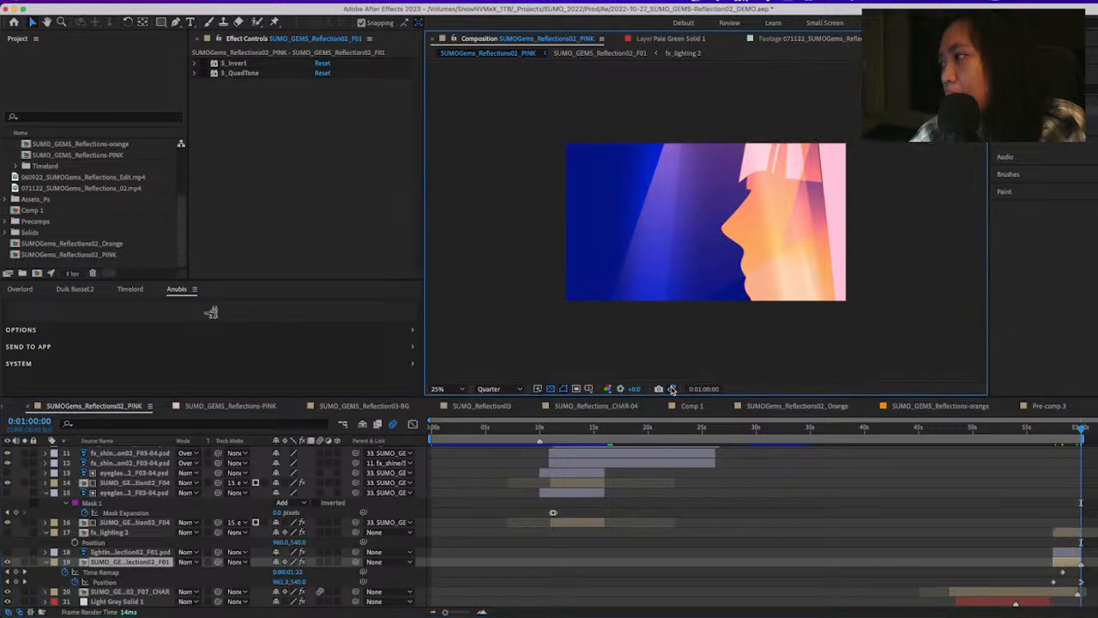
left_click(1072, 429)
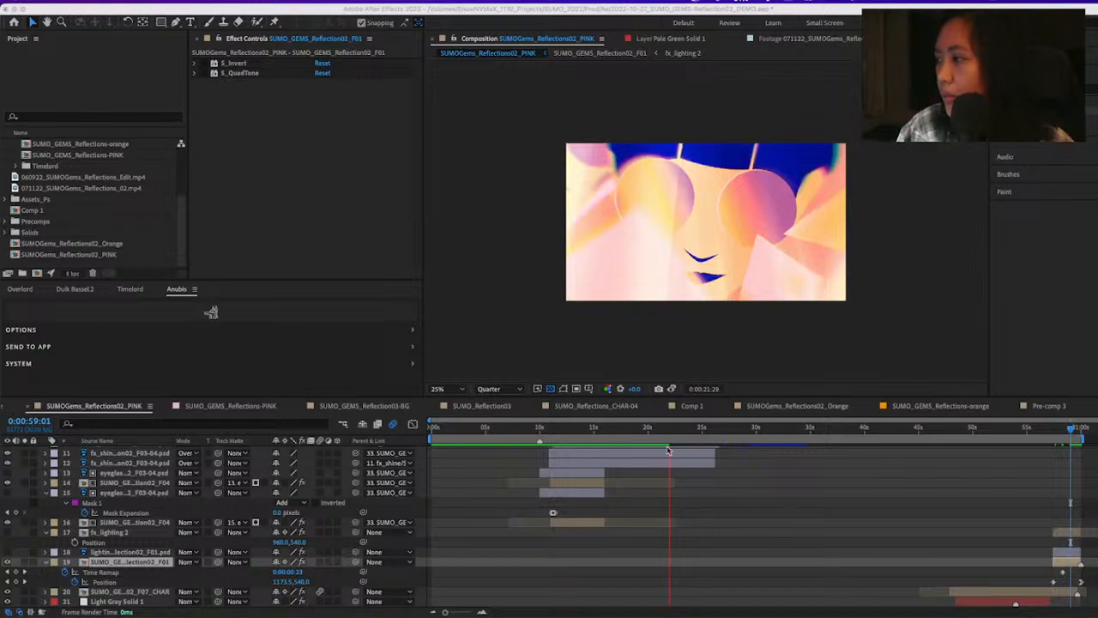
left_click_drag(623, 431, 431, 436)
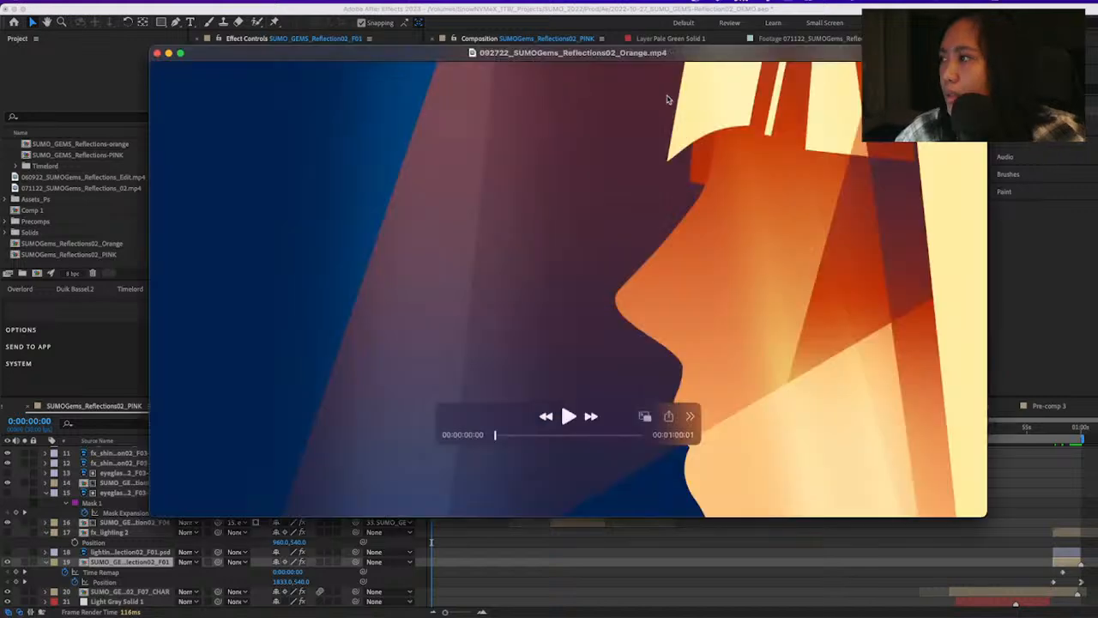
Switch to the QuickTime window with 092722_SUMOGems_Reflections02_Orange.mp4 and play it full screen with looping turned on
double_click(714, 56)
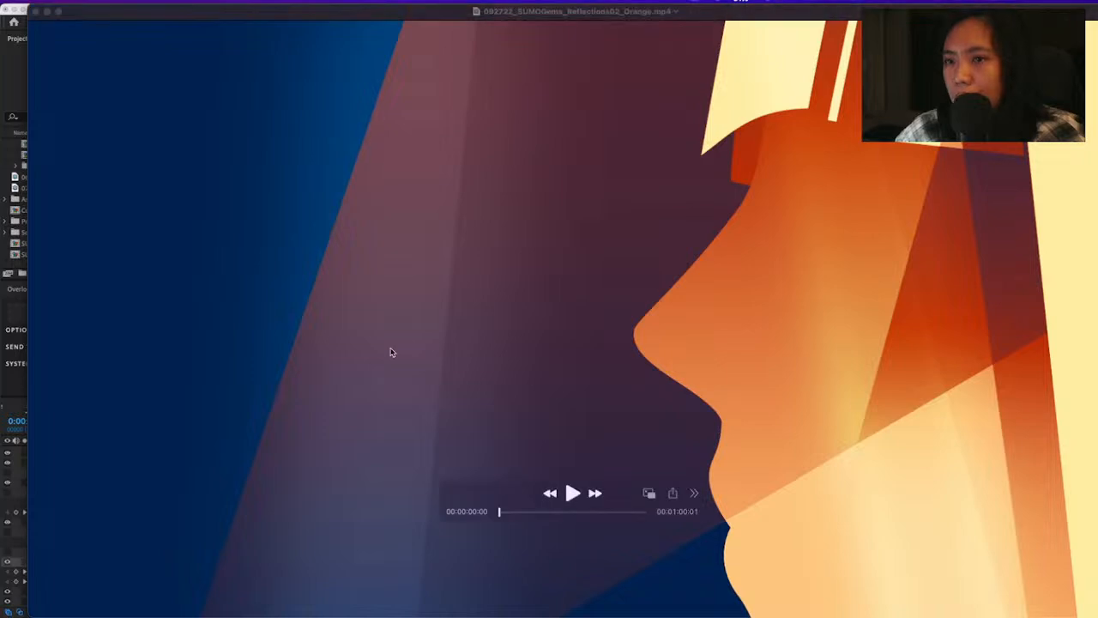
left_click(58, 12)
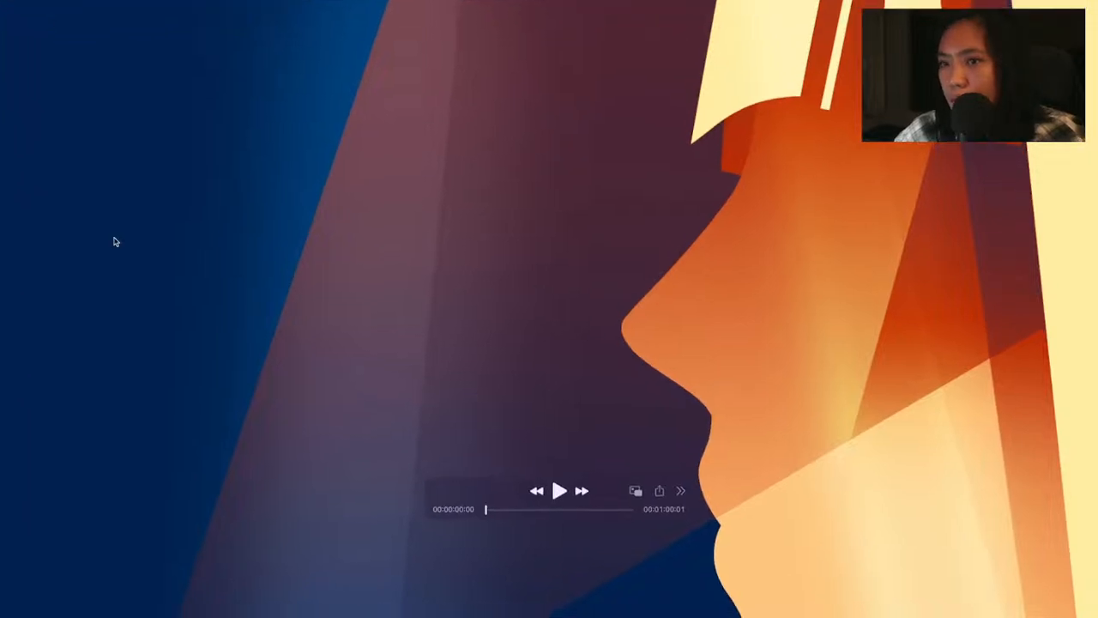
key("space")
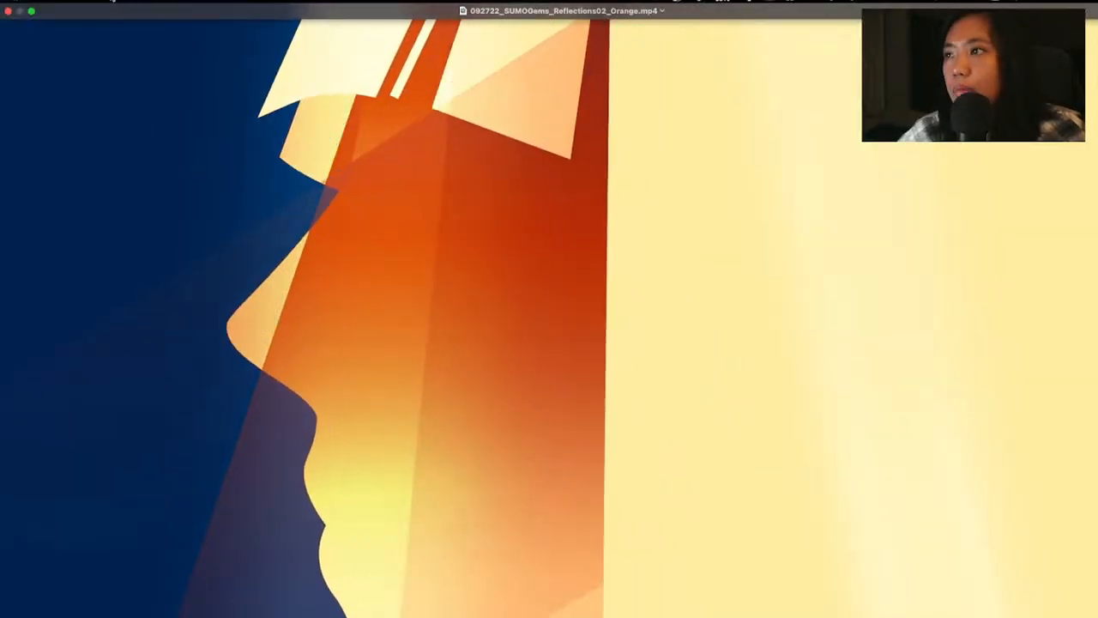
left_click(116, 5)
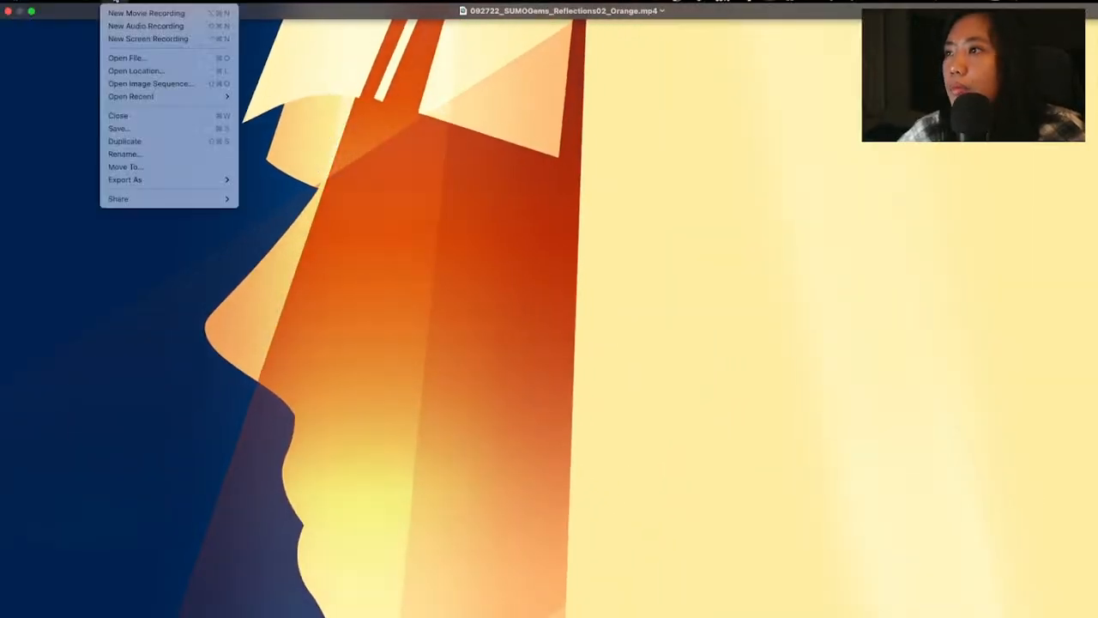
mouse_move(167, 5)
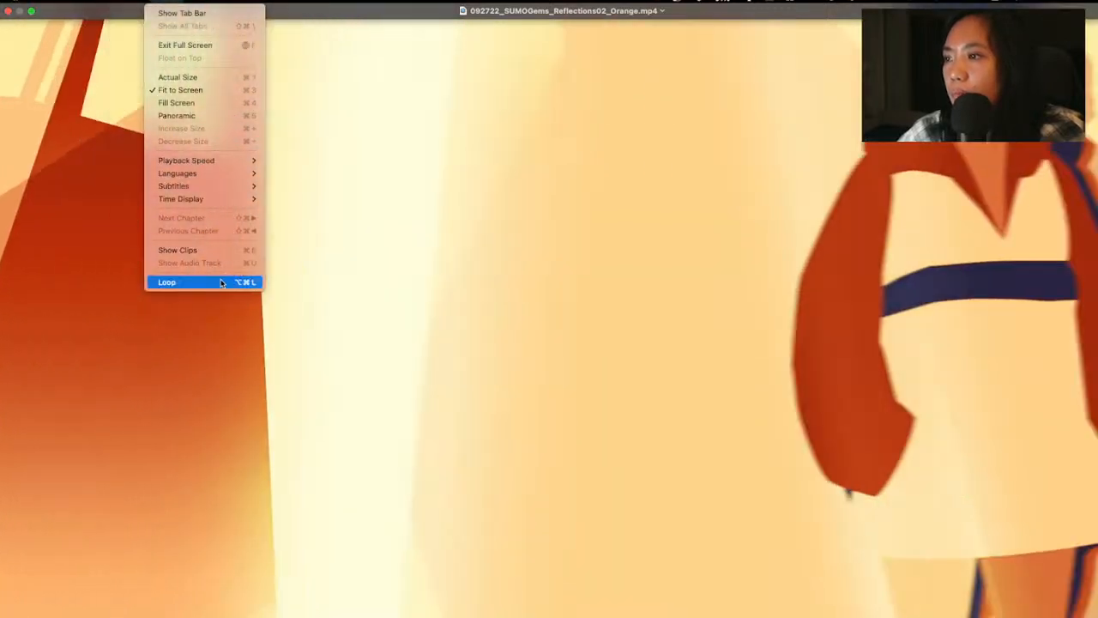
left_click(168, 282)
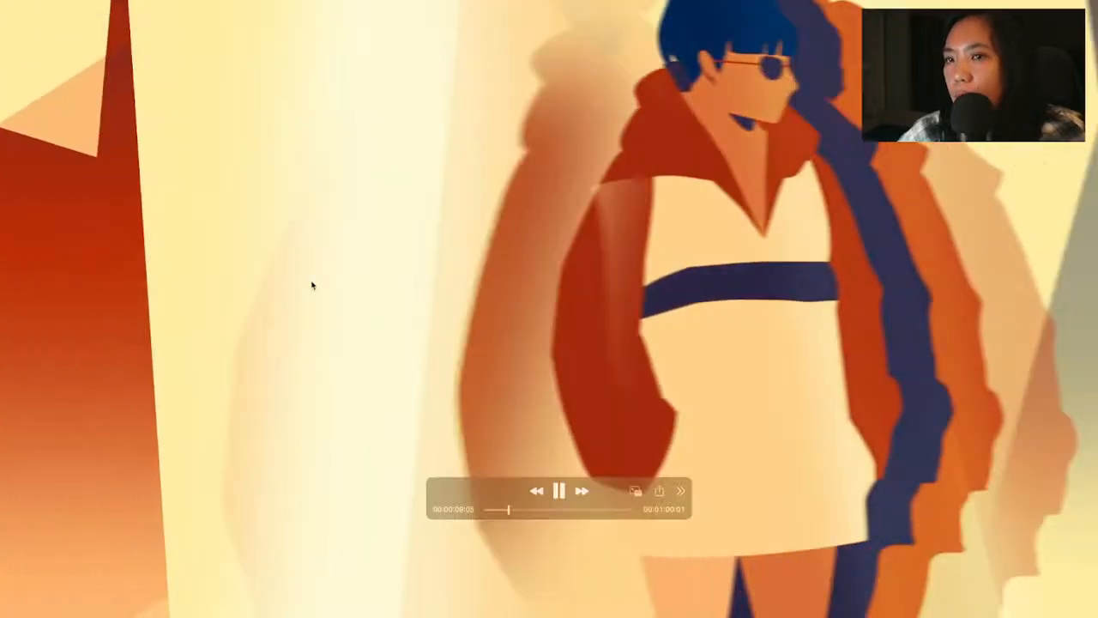